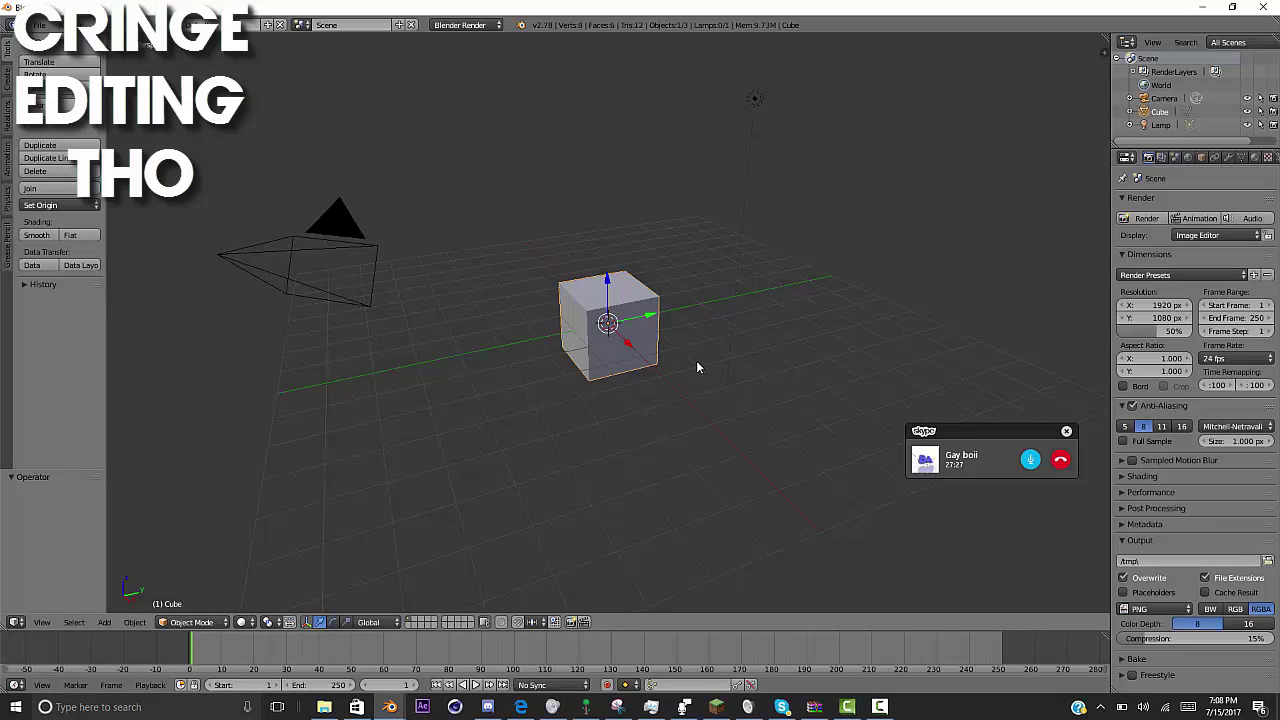
- Delete all the default objects in the scene: the camera, the cube and the lamp
middle_click_drag(711, 455, 692, 431)
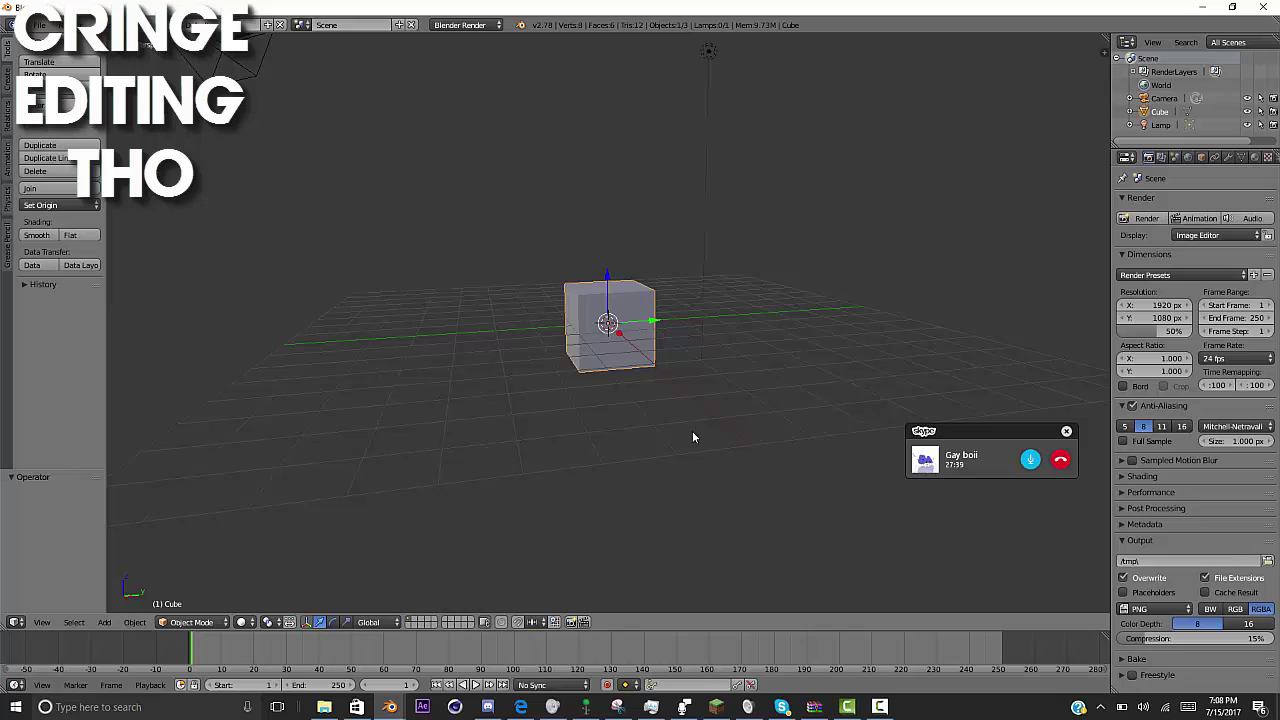
key("a")
key("a")
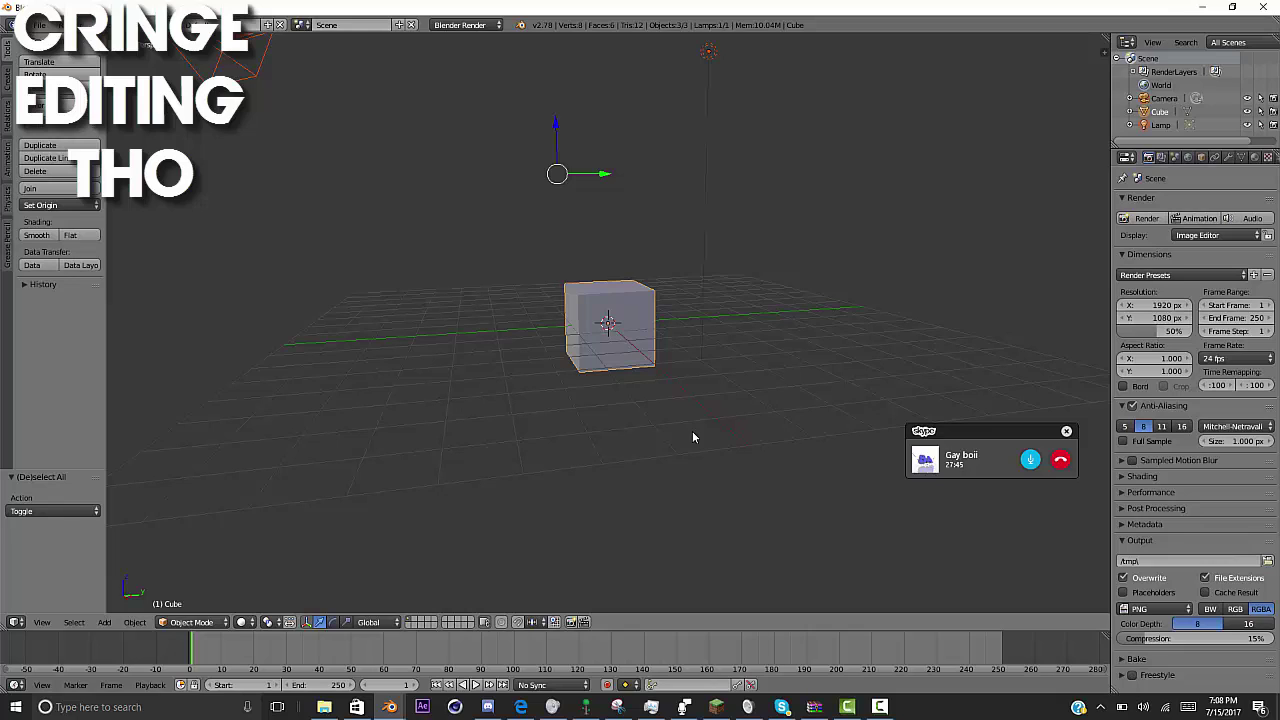
key("x")
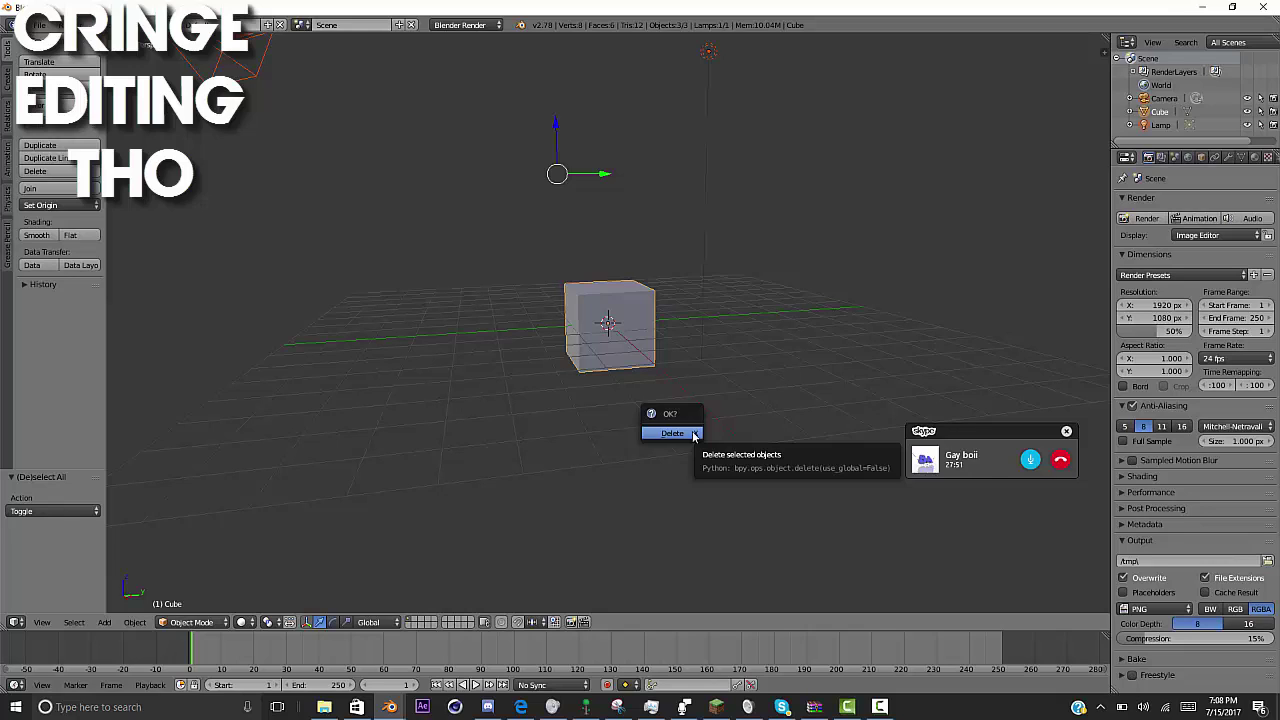
left_click(692, 433)
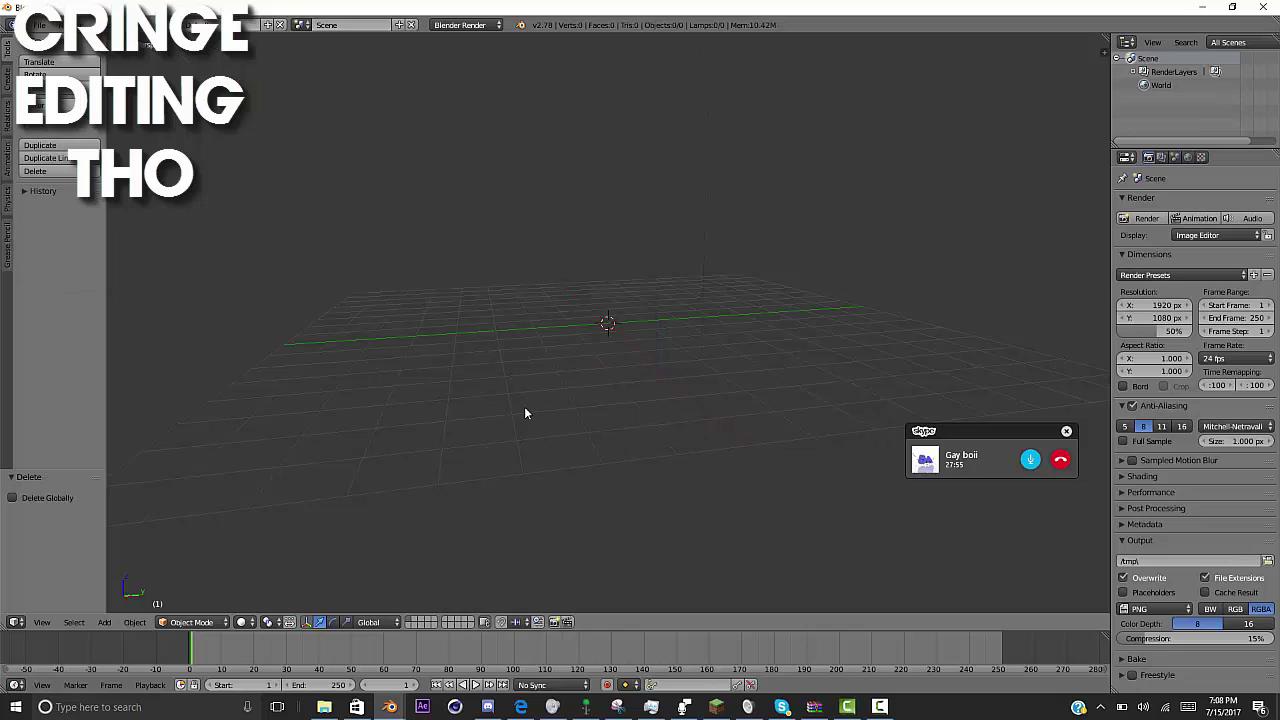
- Add a Plain Axes empty at the scene origin while in the front view
key("KP_1")
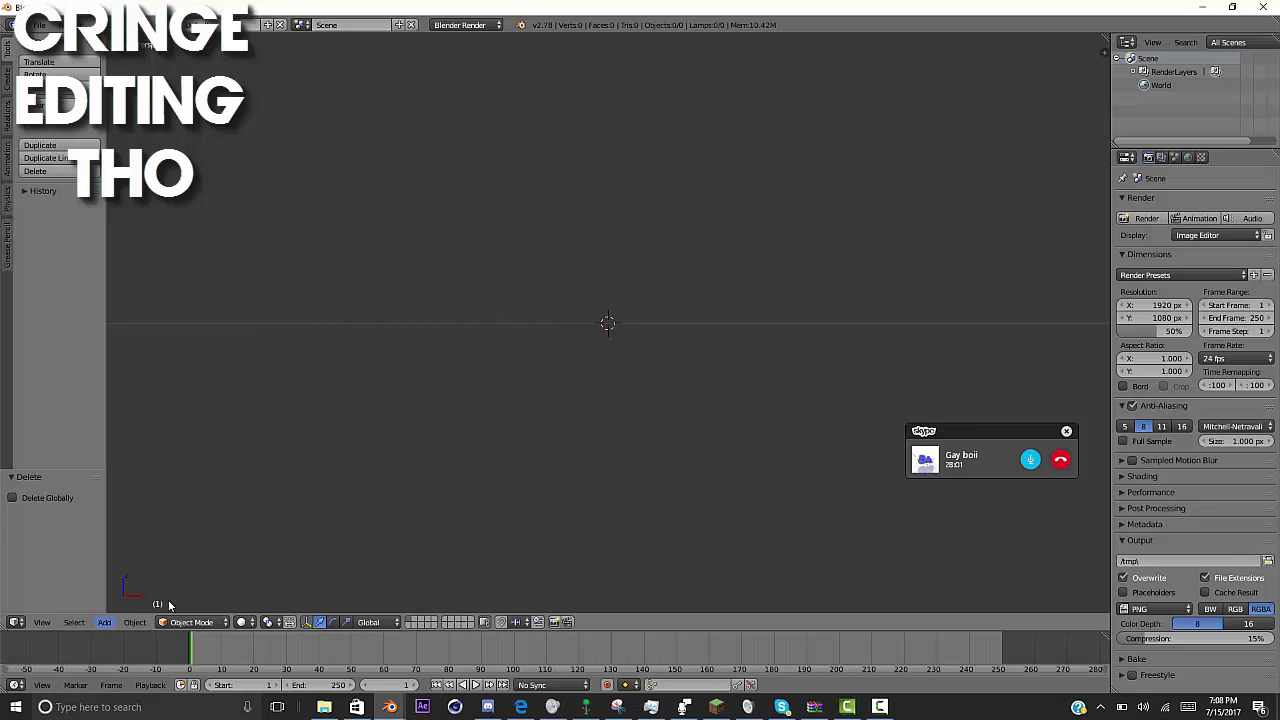
middle_click_drag(414, 466, 365, 520)
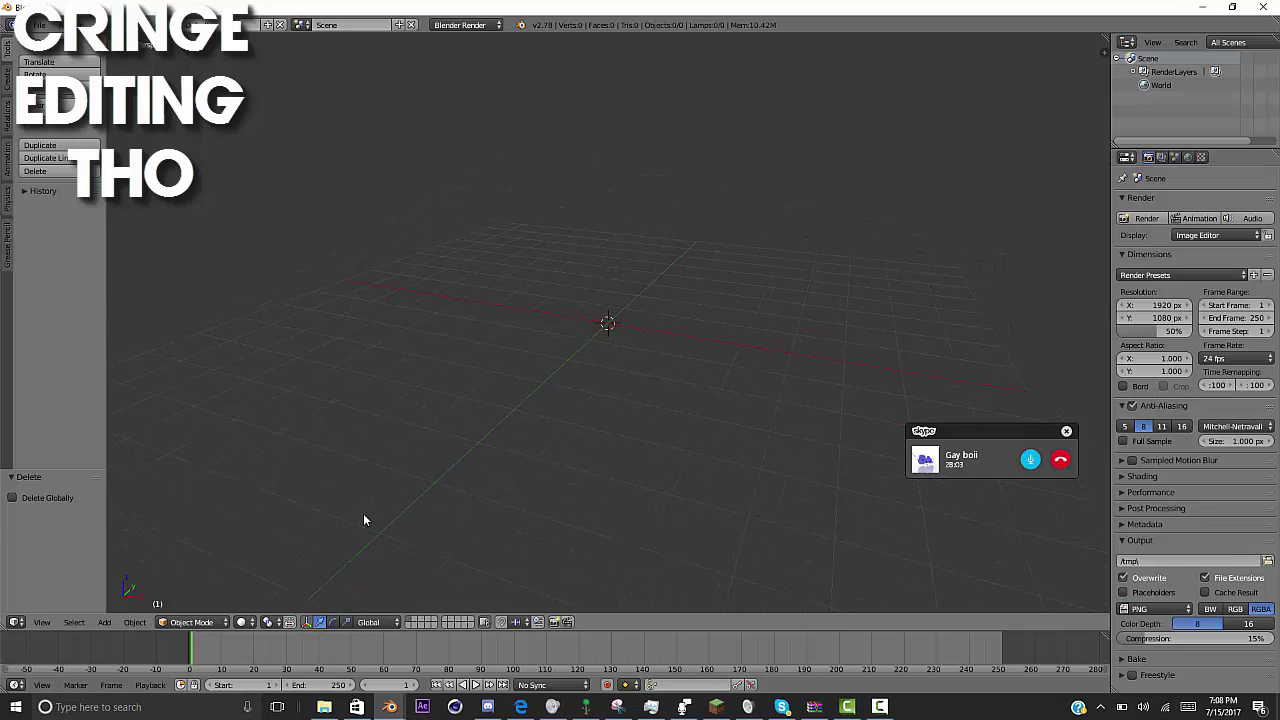
left_click(50, 622)
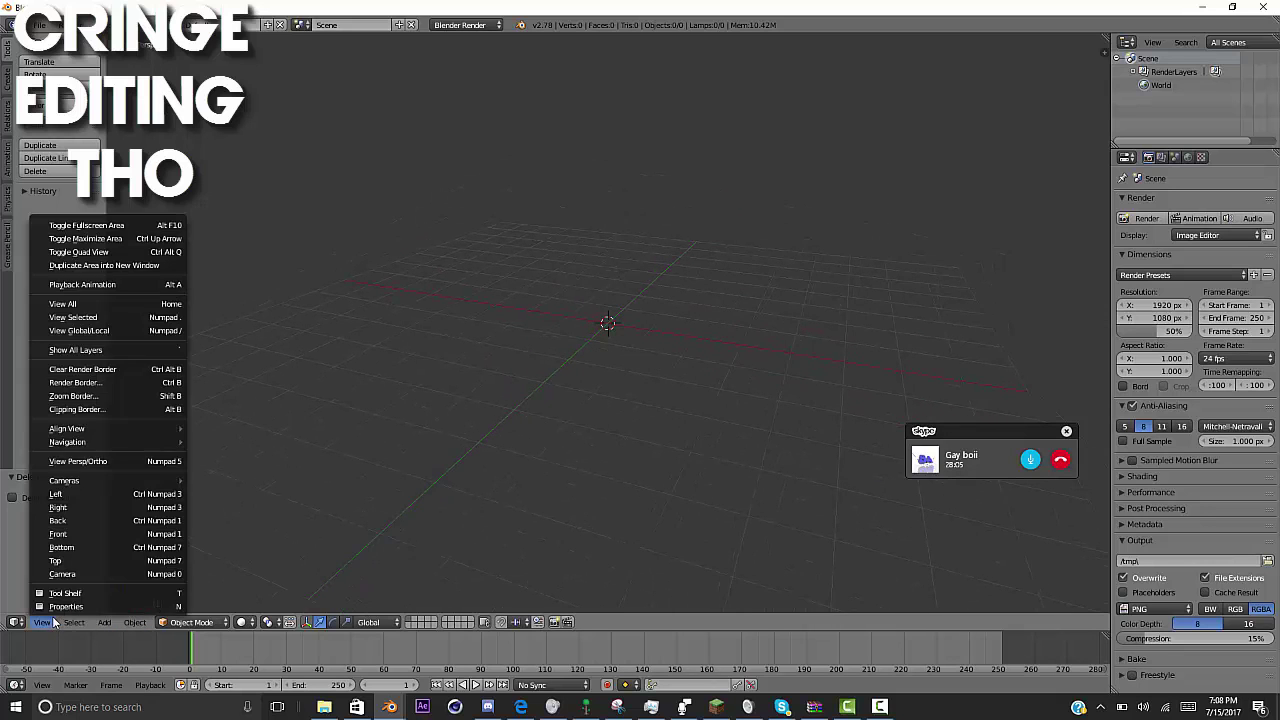
left_click(64, 534)
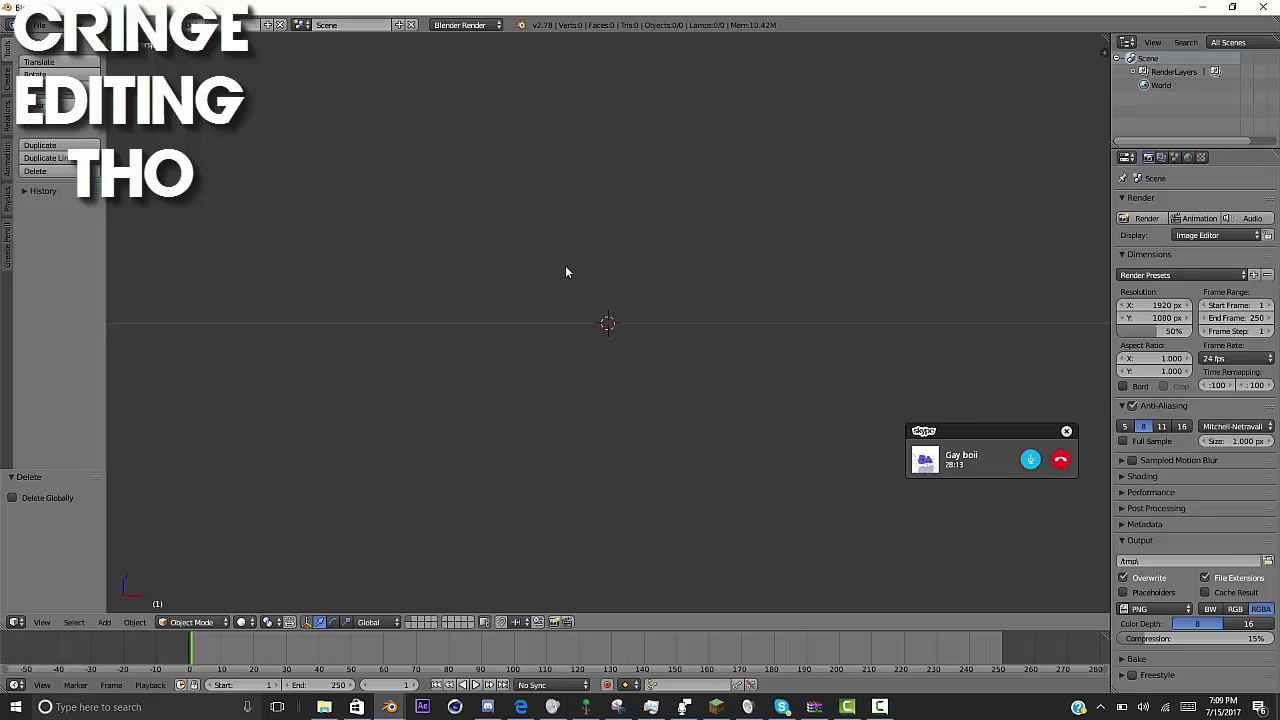
key("shift+a")
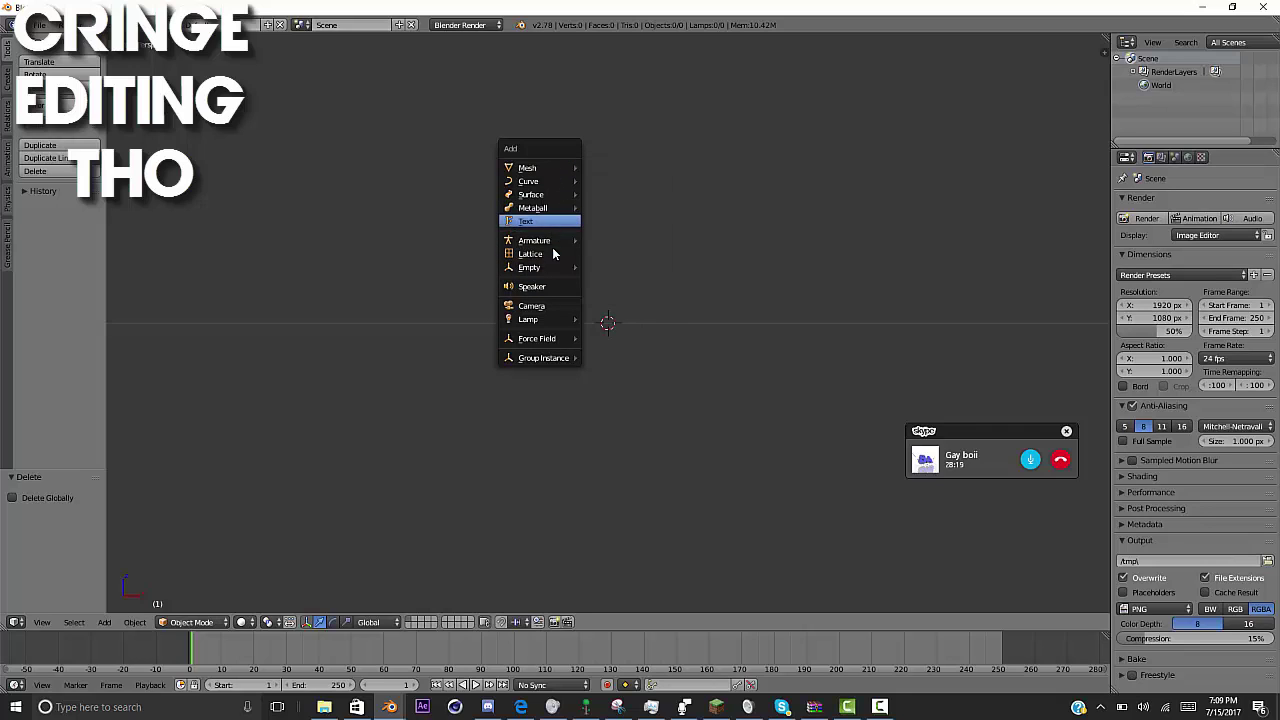
mouse_move(556, 268)
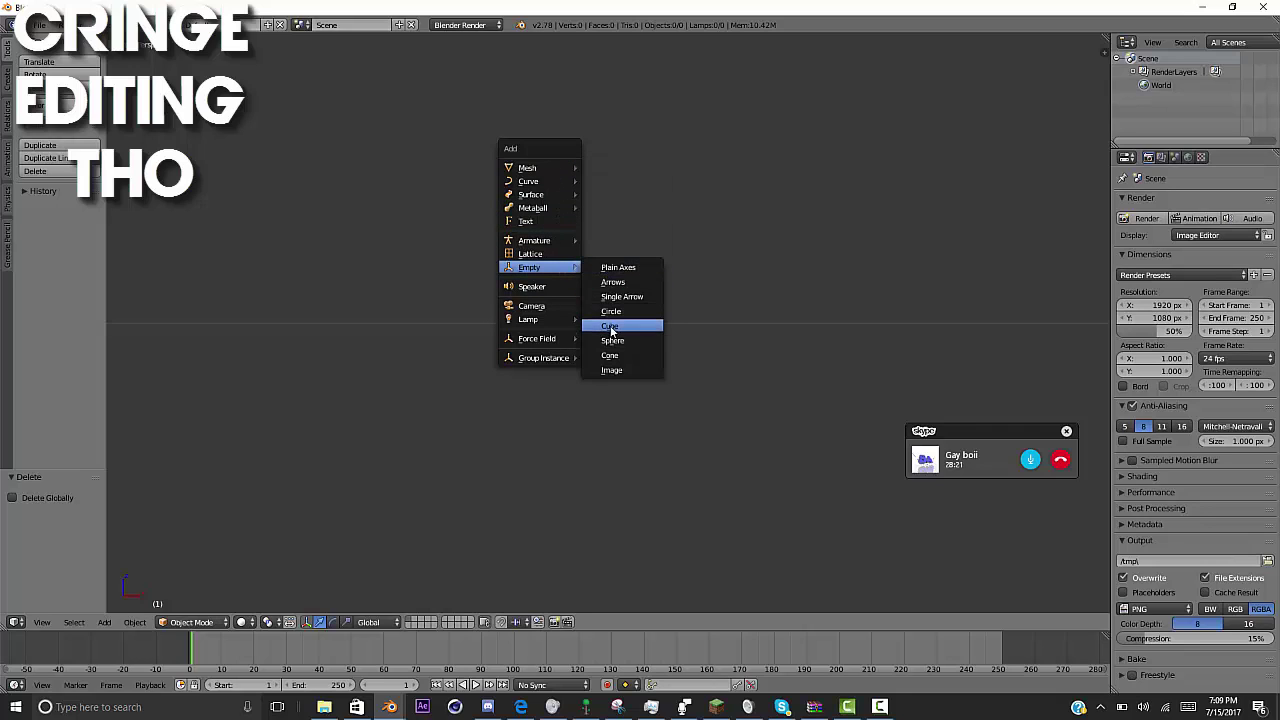
left_click(619, 270)
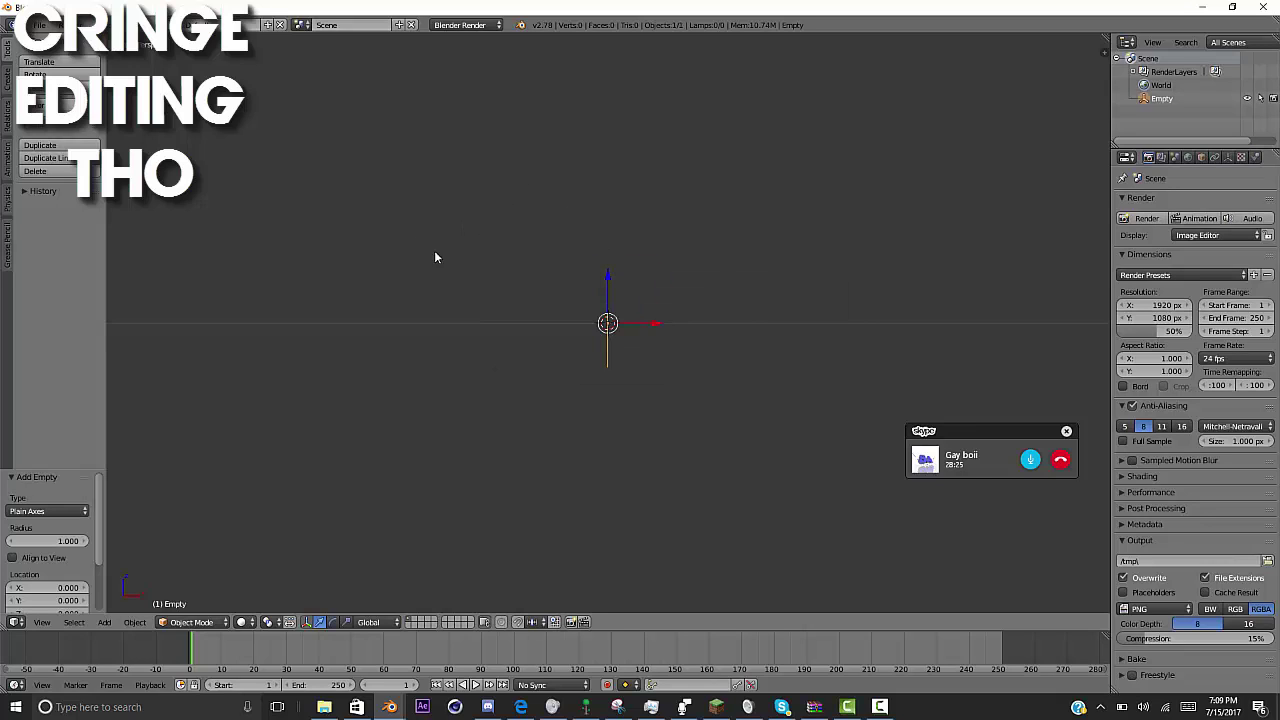
- Add a camera and align it to the front view so that it frames the empty
key("shift+a")
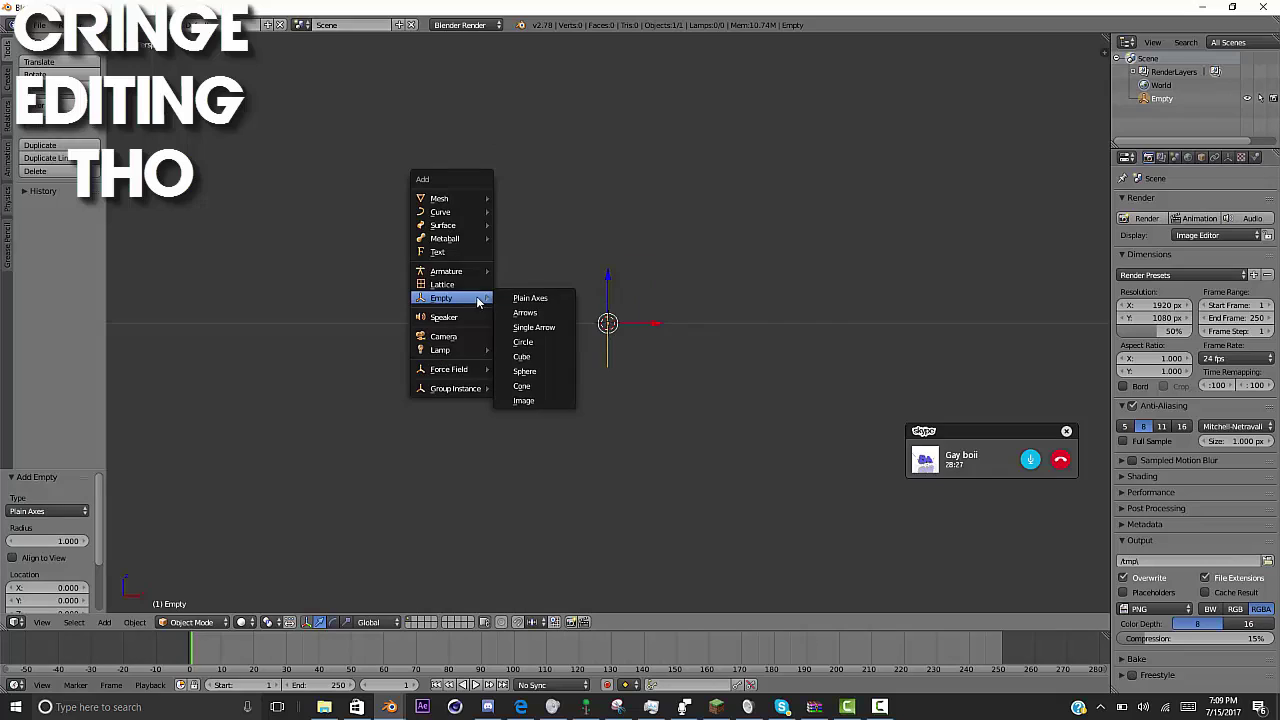
left_click(452, 337)
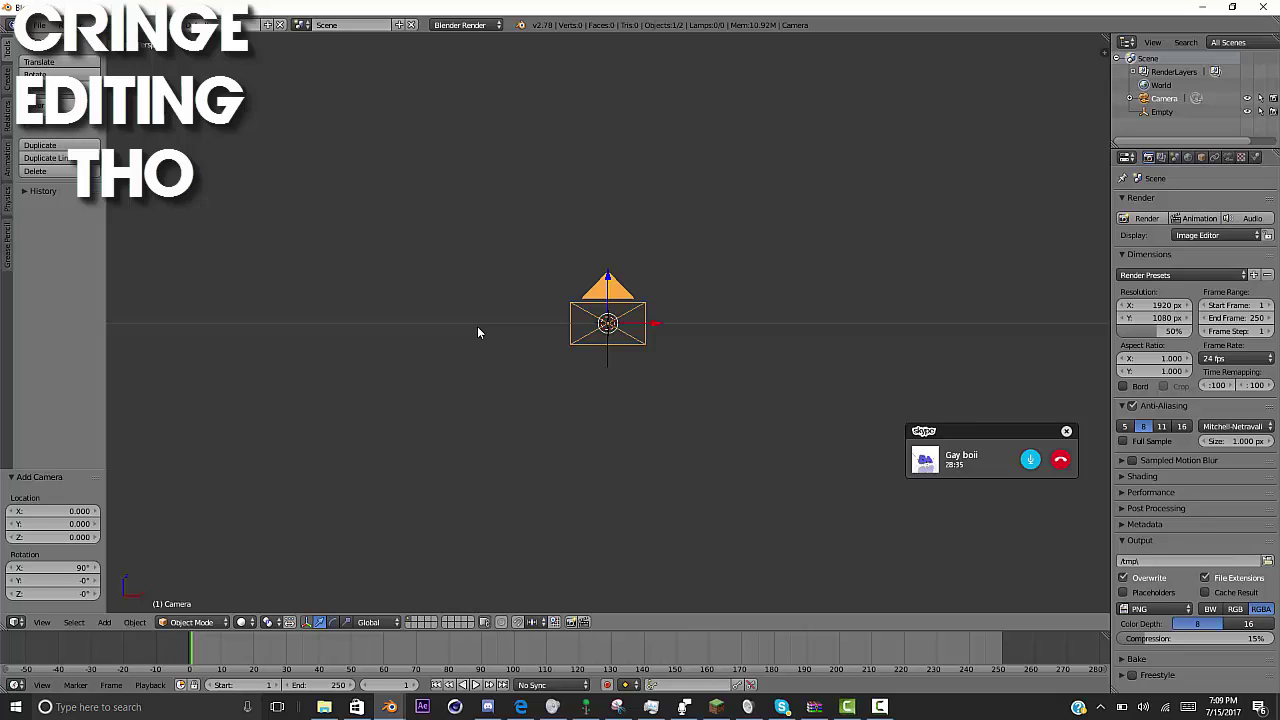
key("ctrl+alt+KP_0")
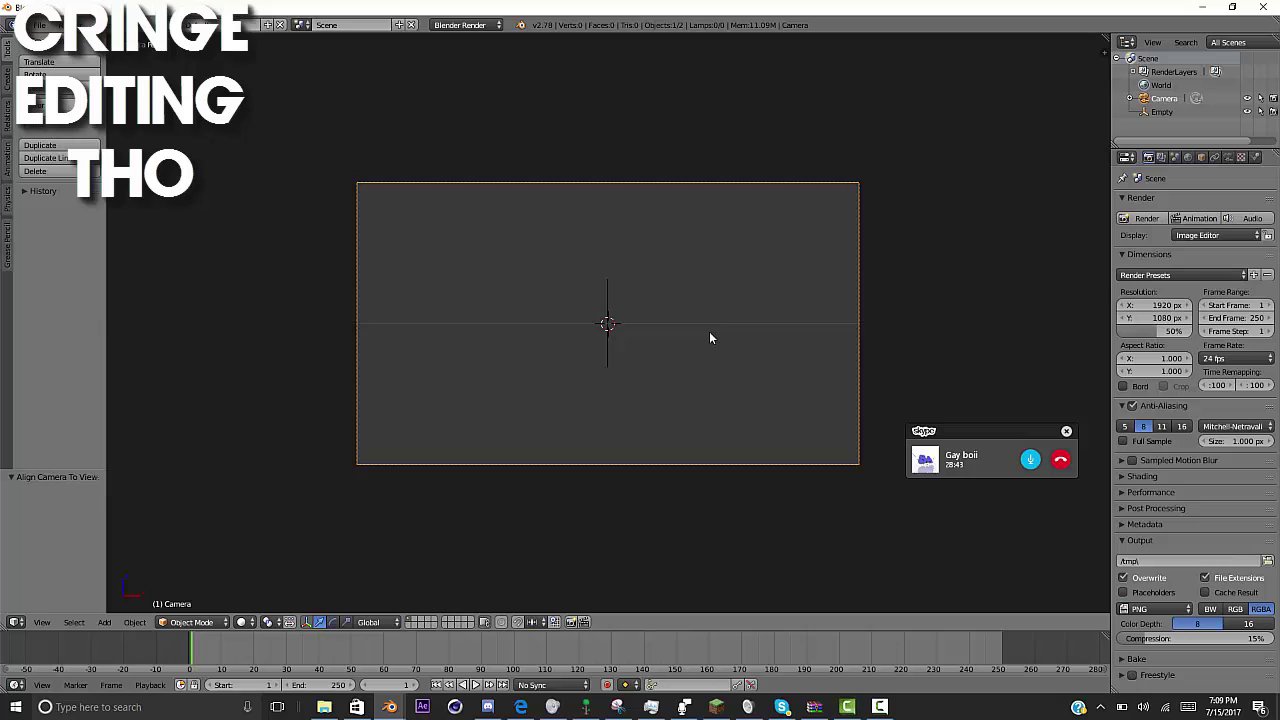
key("KP_0")
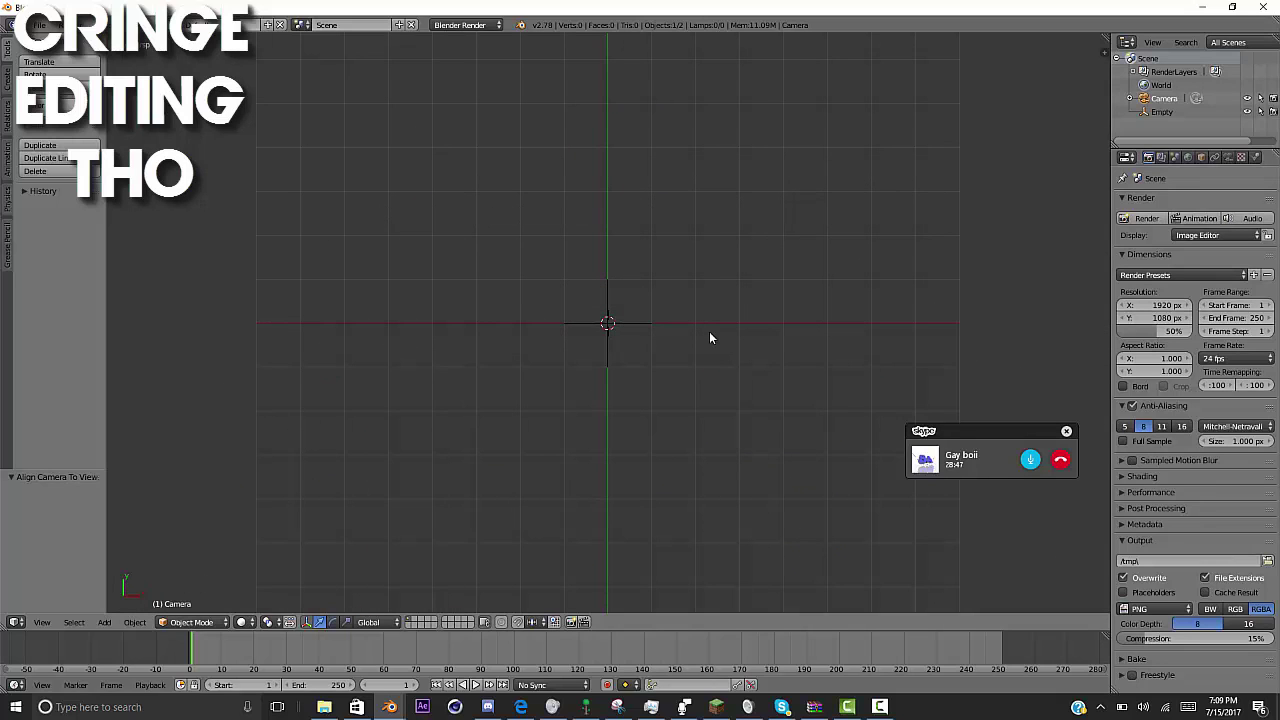
key("KP_0")
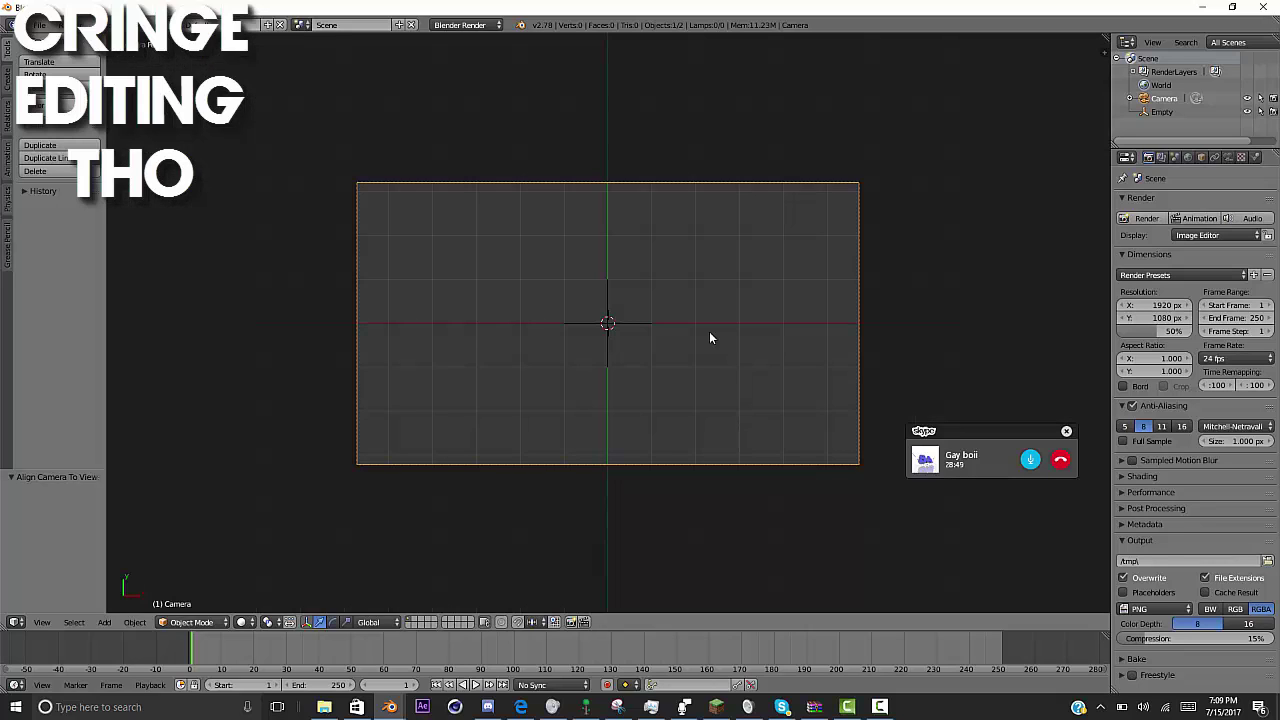
key("Home")
scroll(709, 338, "down", 3)
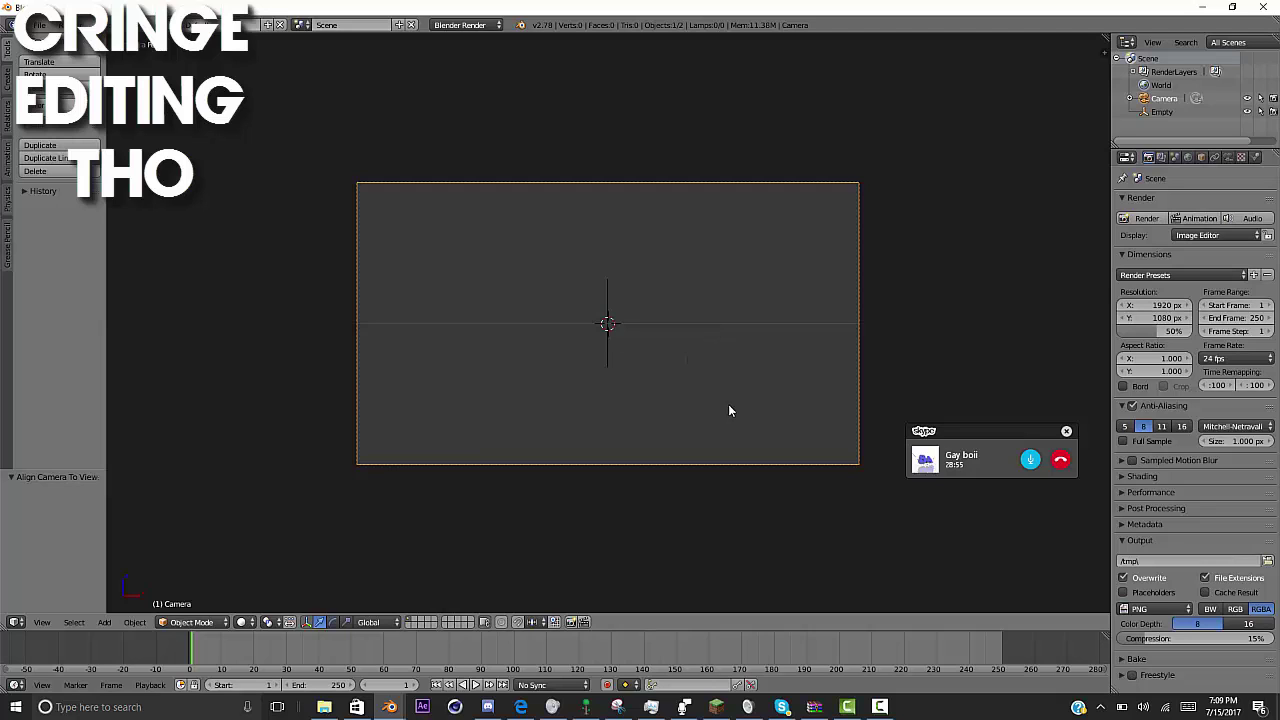
scroll(707, 394, "up", 1)
scroll(902, 314, "down", 1)
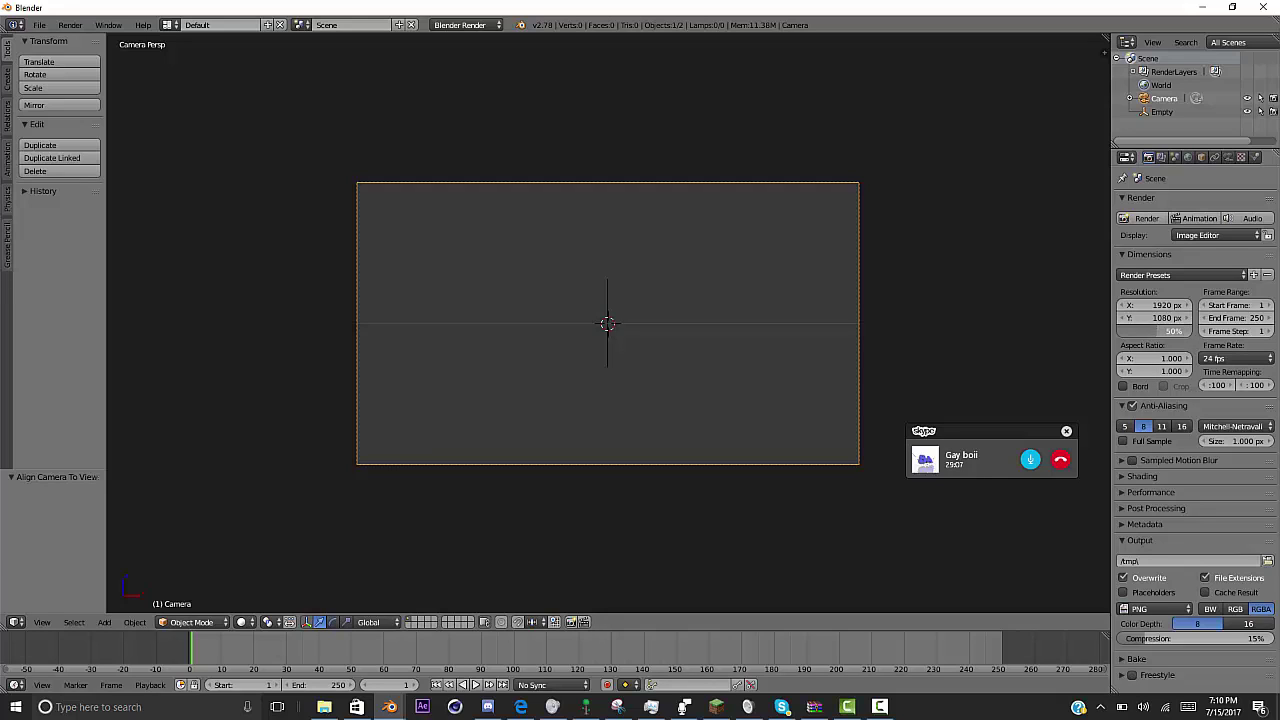
- Set the render resolution scale to 100% and the frame rate to 30 fps
left_click_drag(1152, 333, 1196, 340)
left_click(1221, 358)
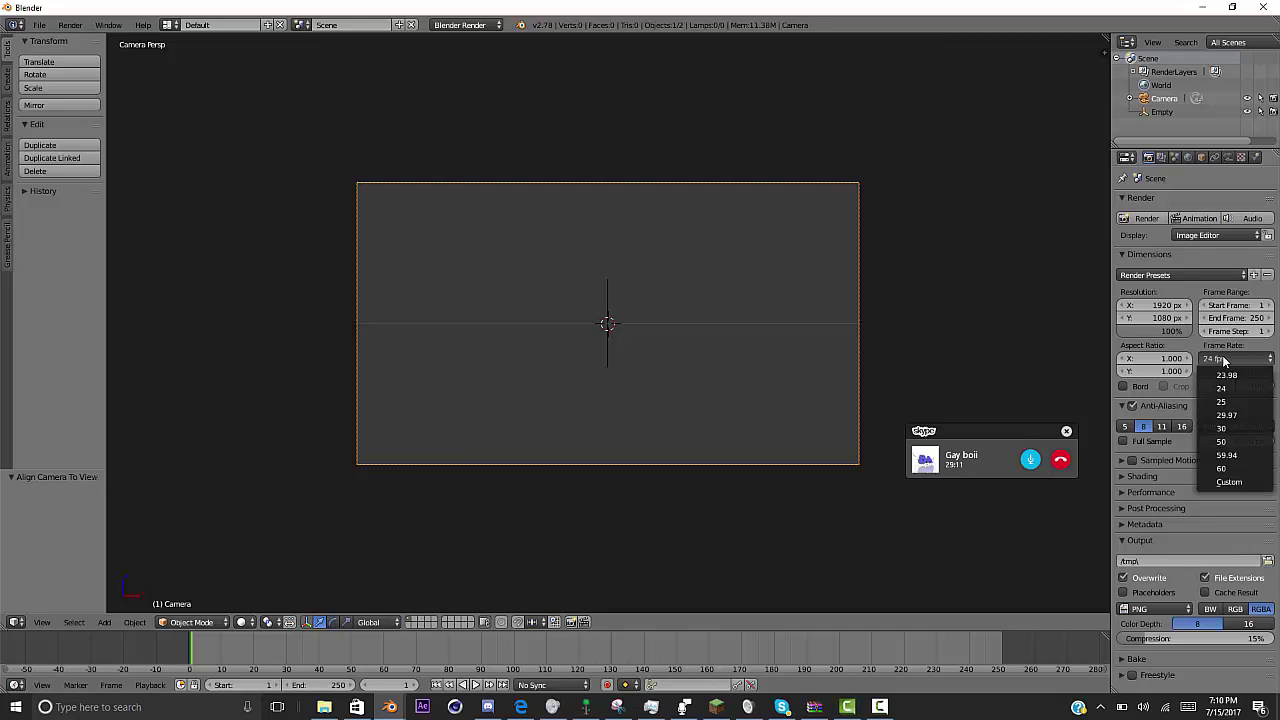
left_click(1224, 429)
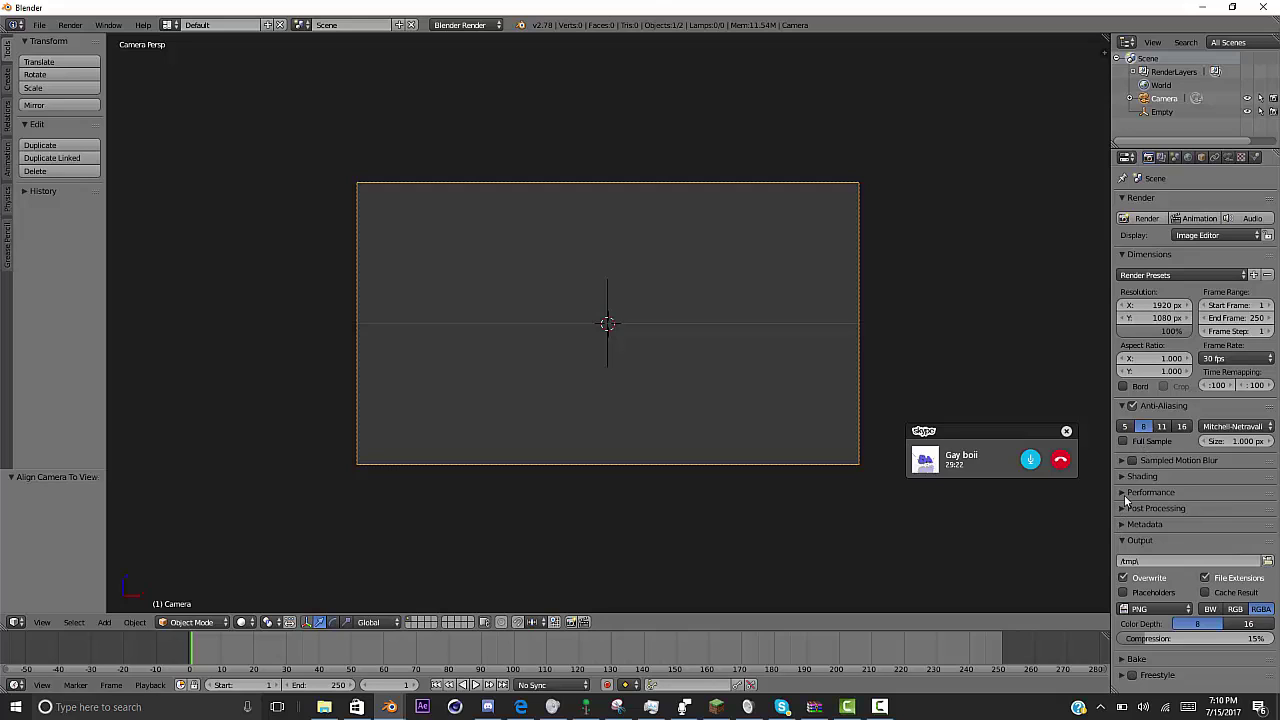
- Switch the render engine to Cycles Render and set the output file format to H.264
left_click(493, 27)
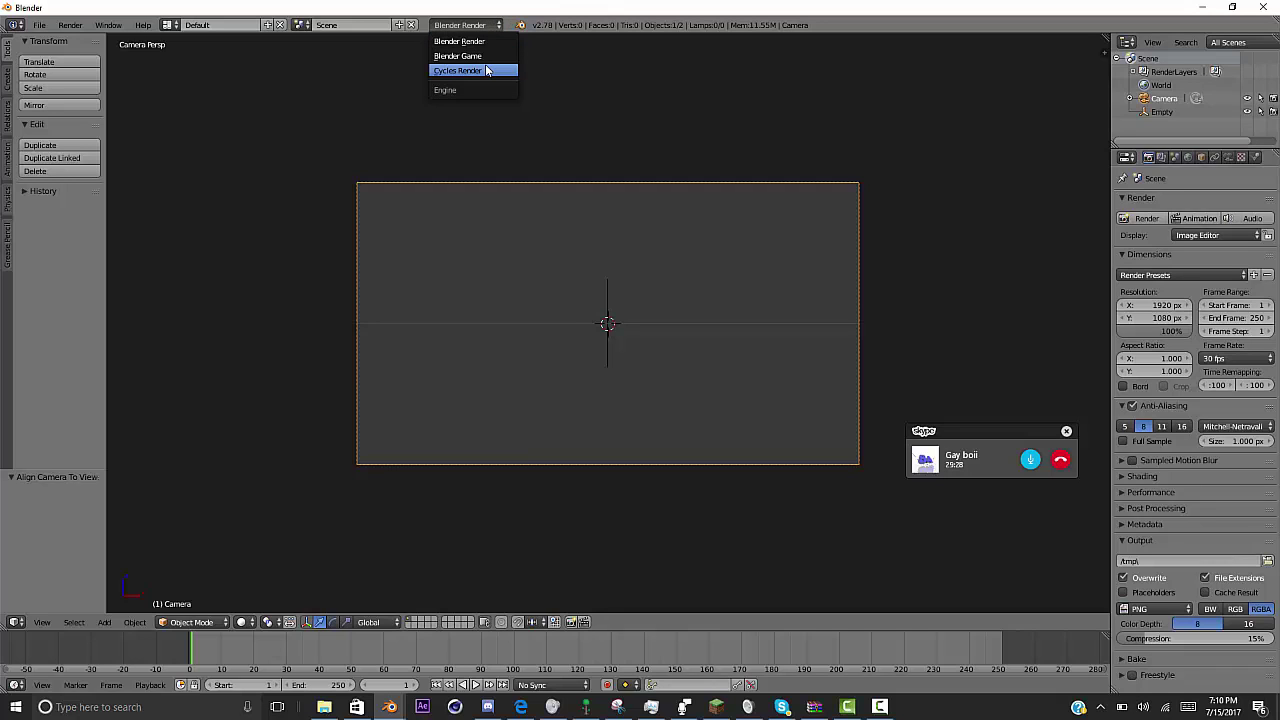
left_click(487, 71)
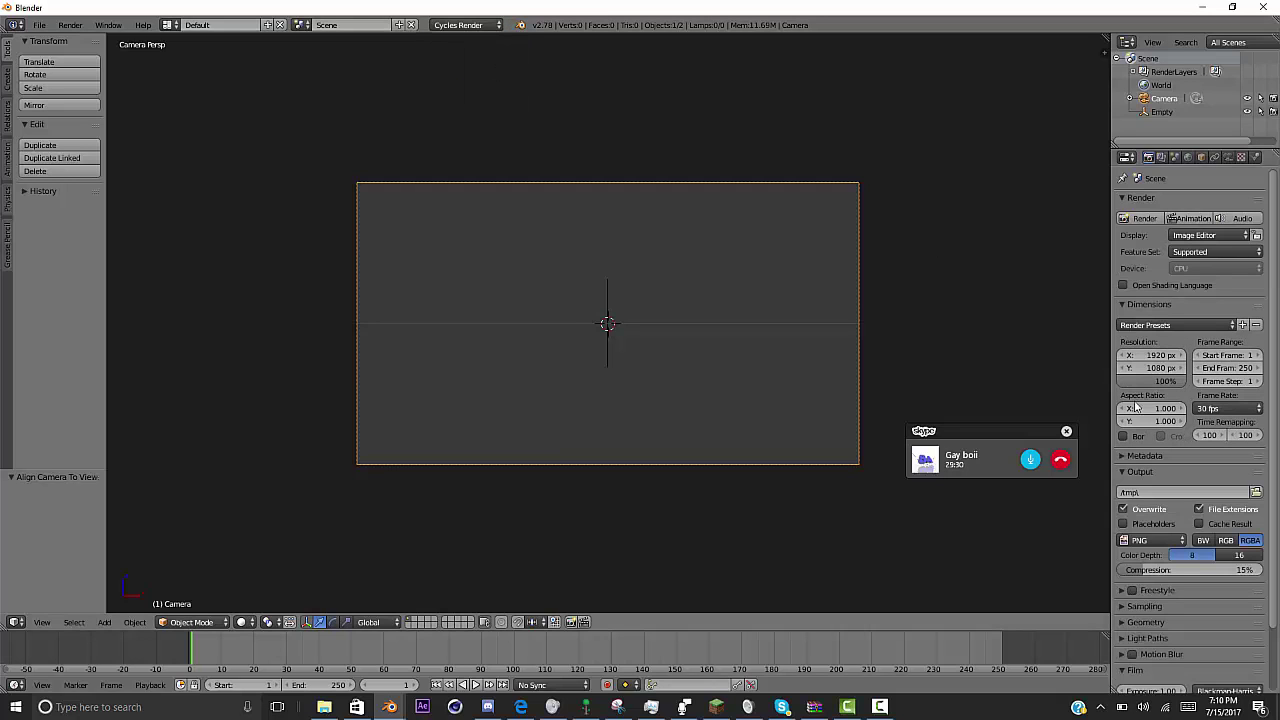
scroll(1186, 409, "down", 3)
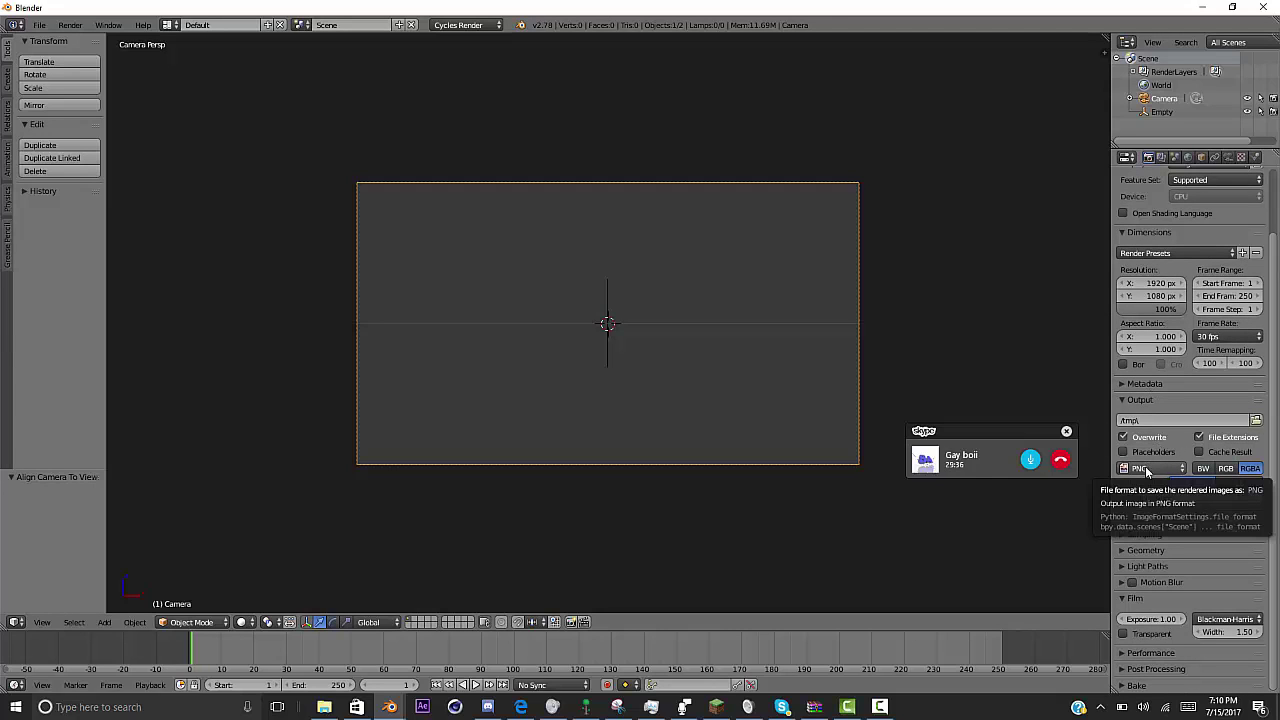
left_click(1148, 469)
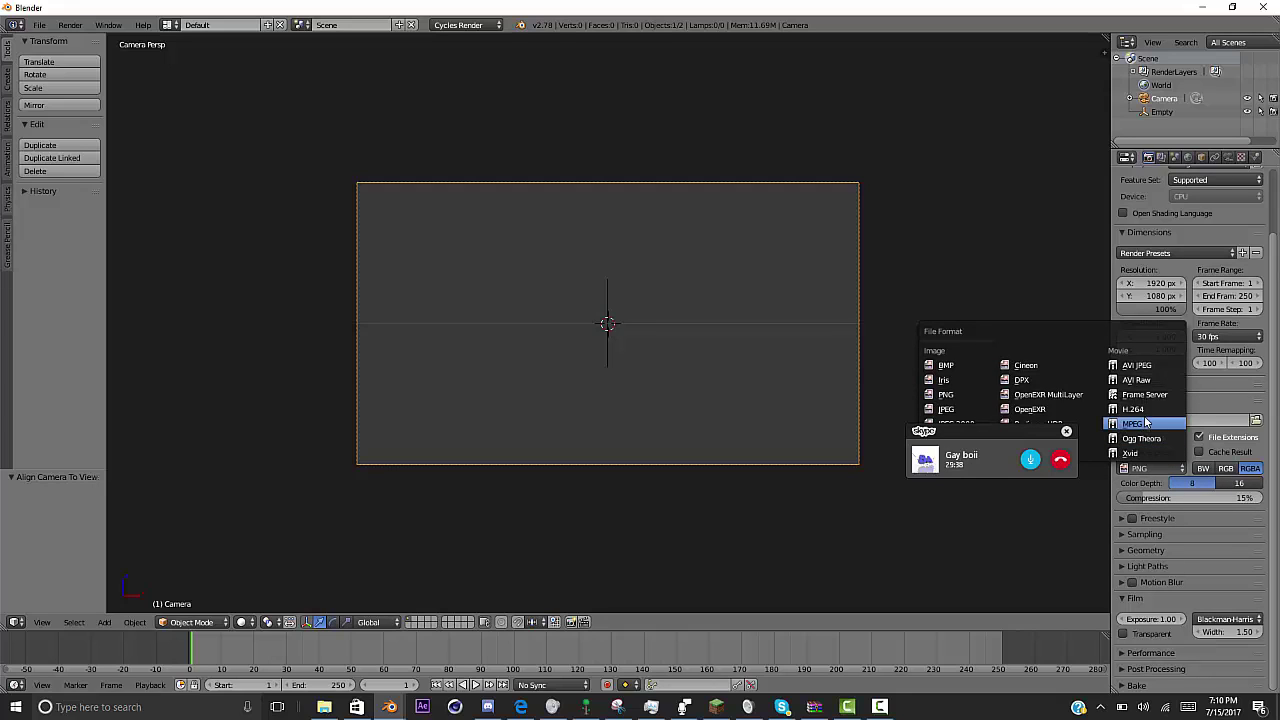
left_click(1140, 409)
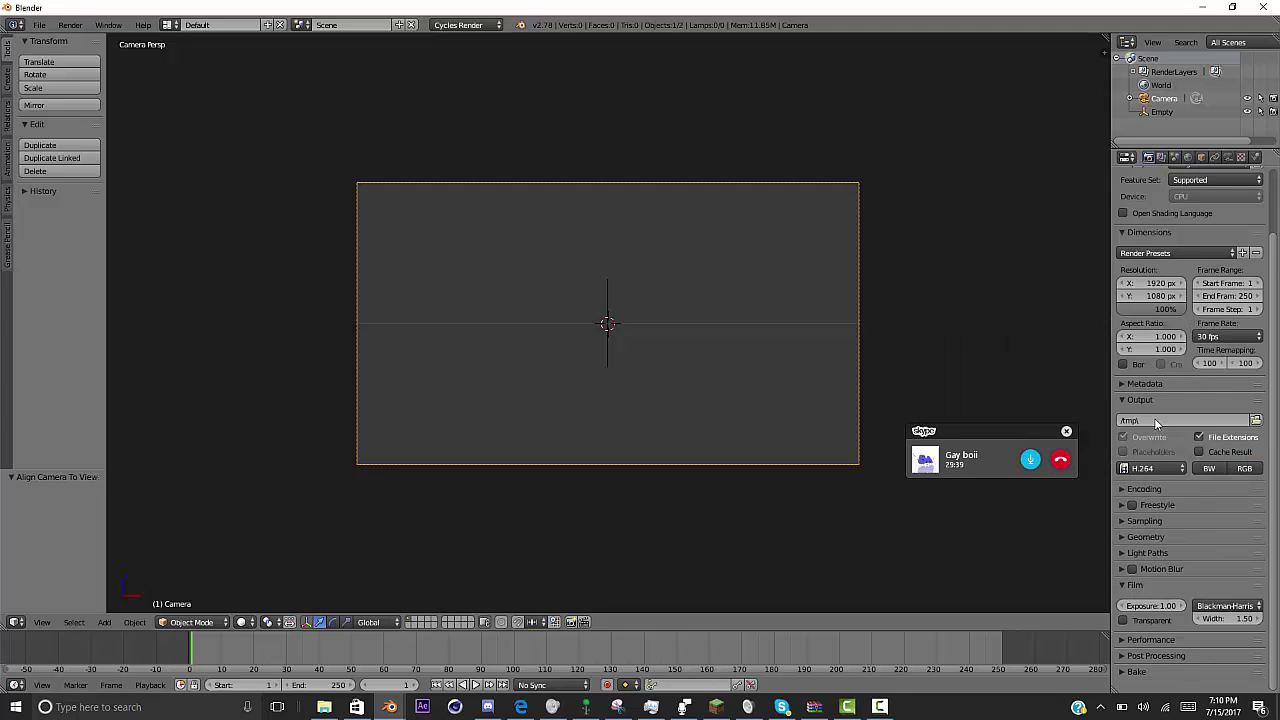
- Set the render output path to a file named Tutorial in the Blender Files folder
left_click(1256, 420)
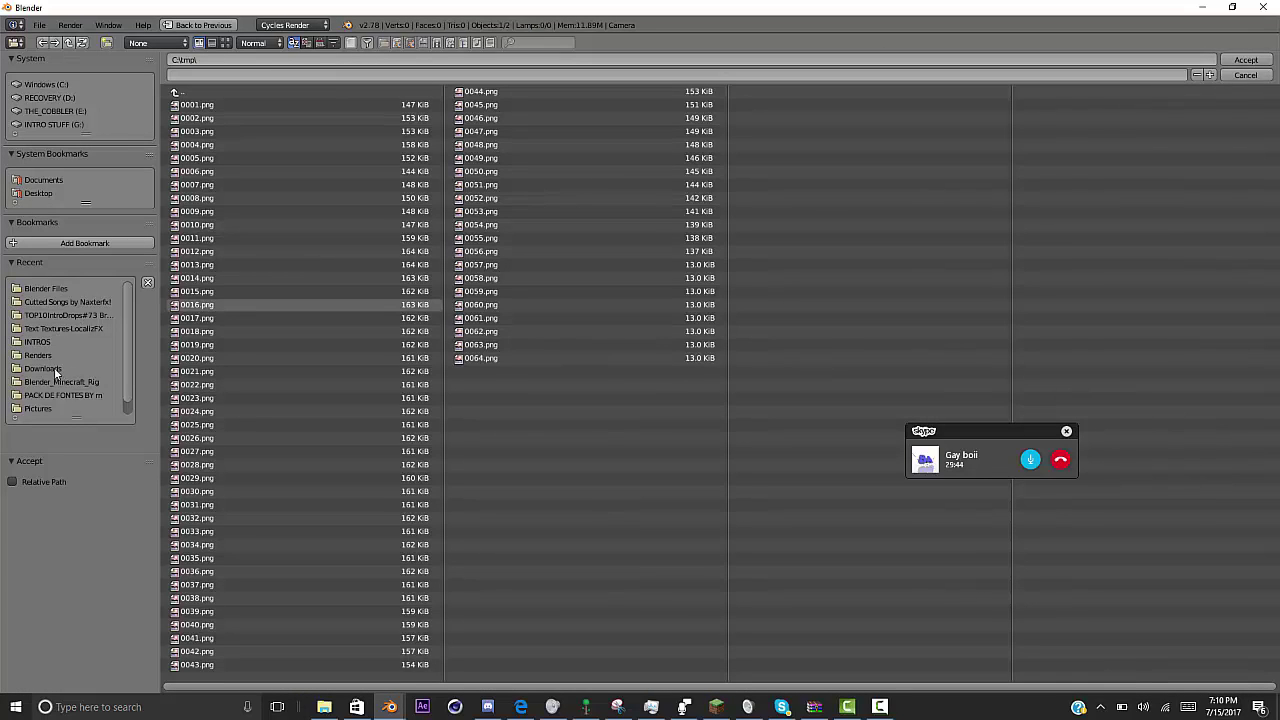
left_click(58, 288)
left_click(214, 72)
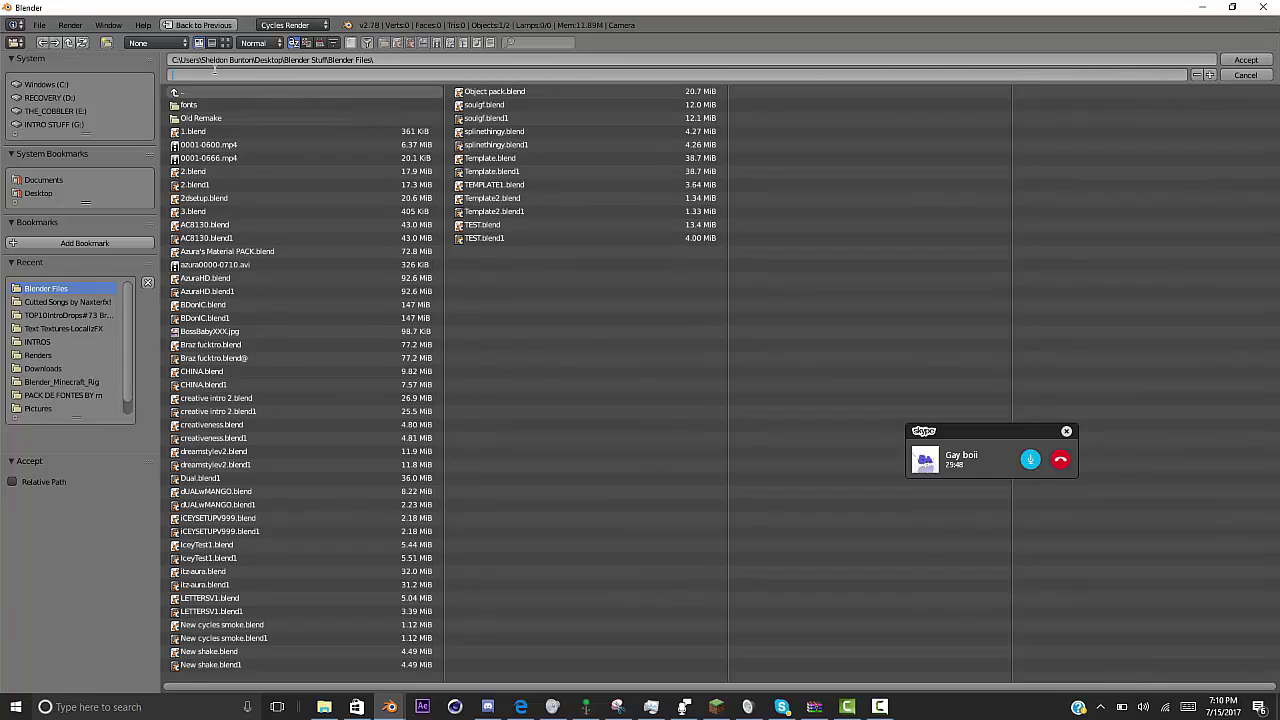
type("Tutorial")
key("Return")
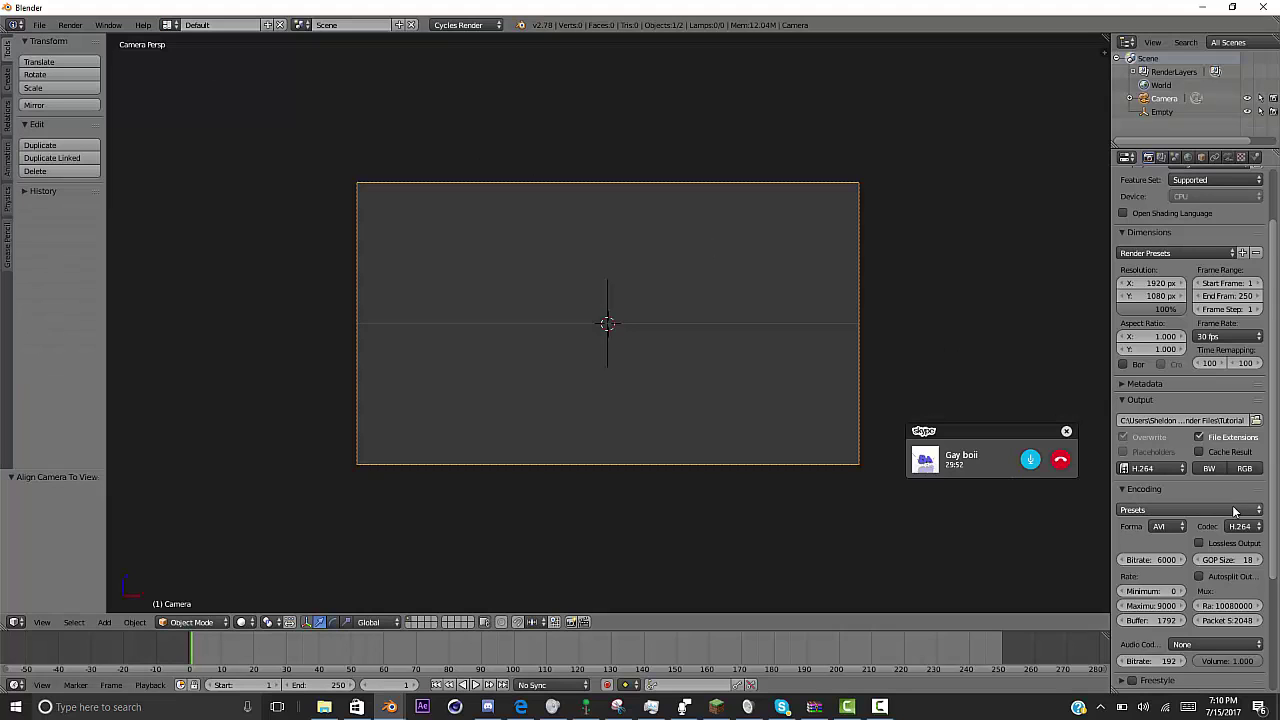
- Set the encoding container format of the render output to MPEG-4
scroll(1169, 510, "down", 1)
left_click(1160, 502)
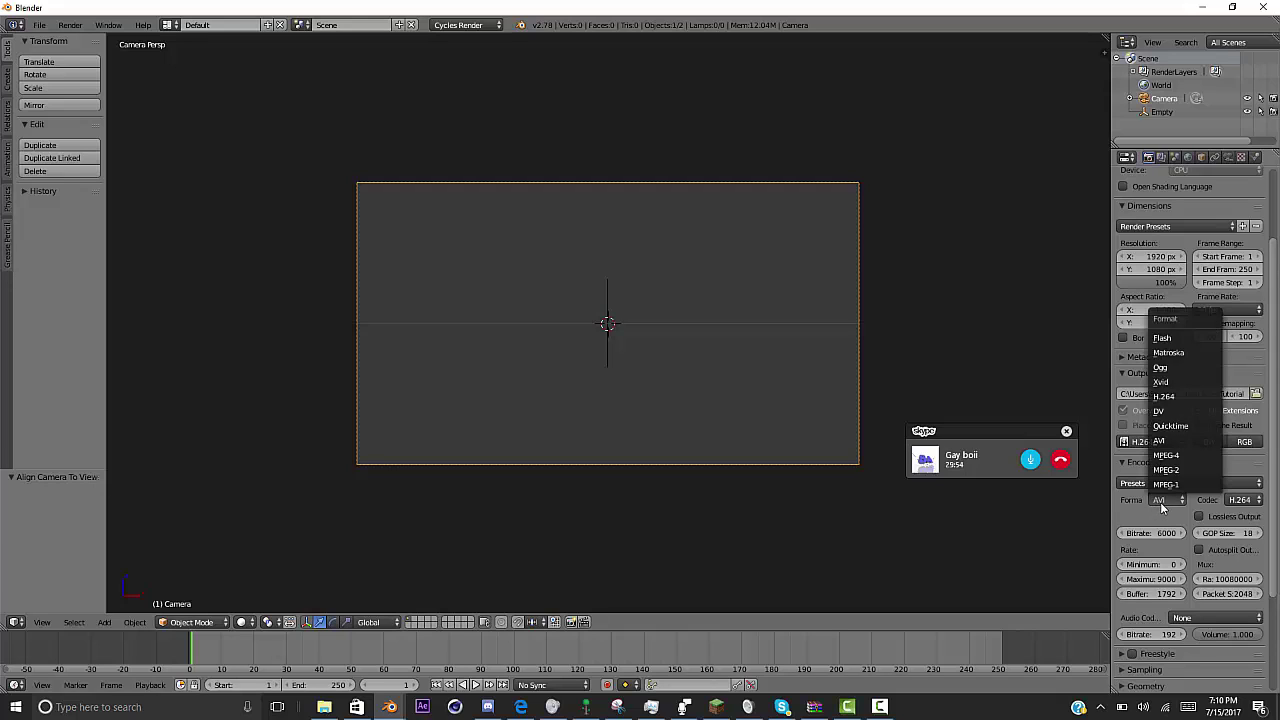
left_click(1166, 498)
left_click(1166, 499)
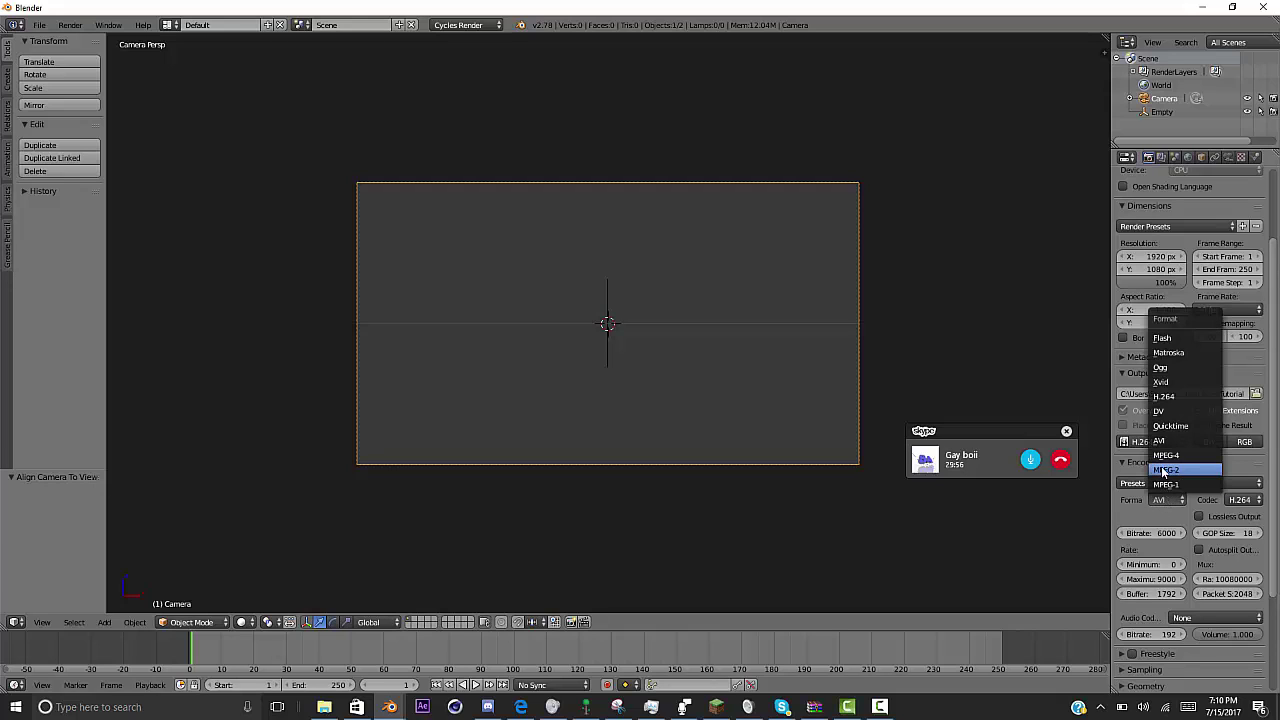
left_click(1164, 462)
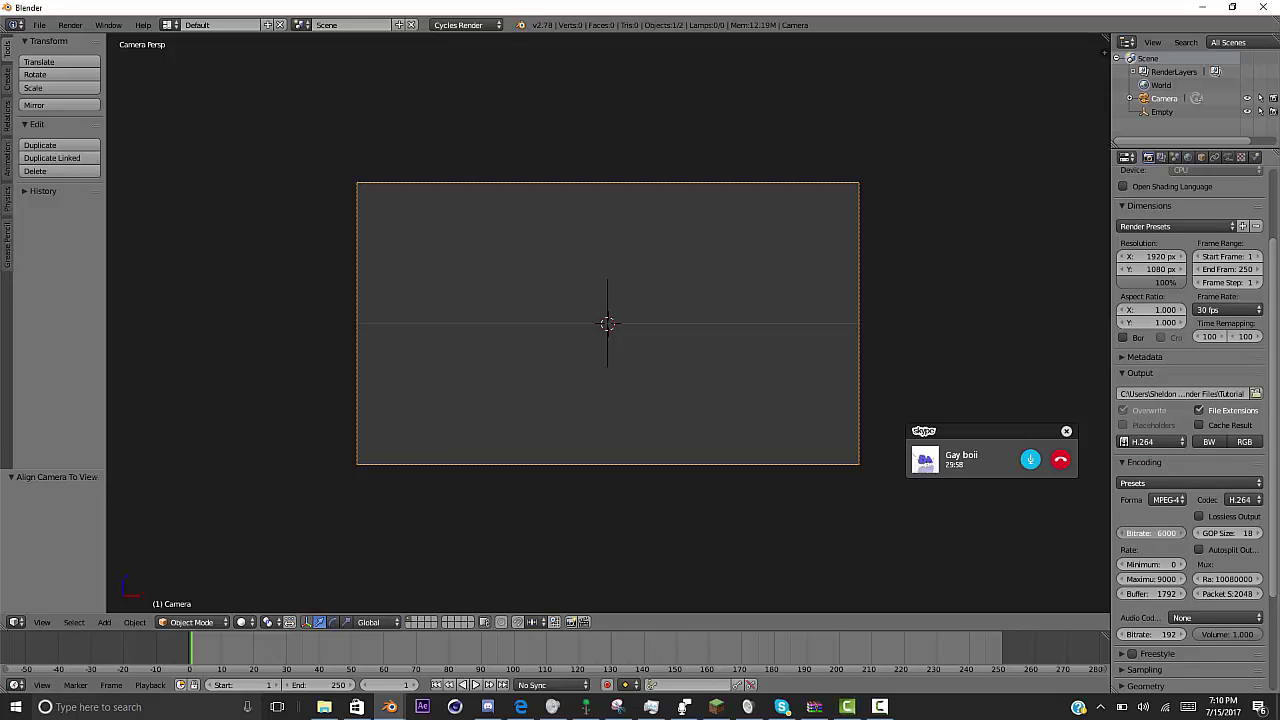
- Set the video encoding bitrate to 10000 and the audio codec to MP3
left_click(1153, 536)
type("10000")
key("Return")
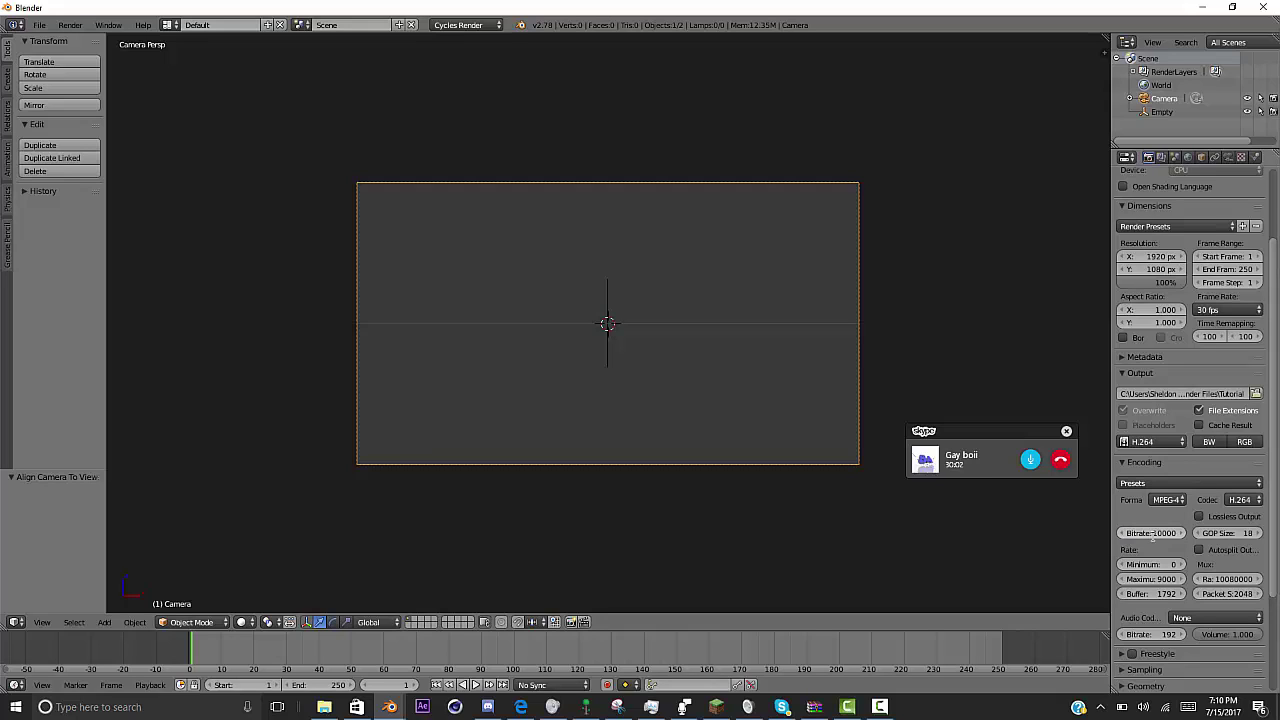
left_click(1190, 617)
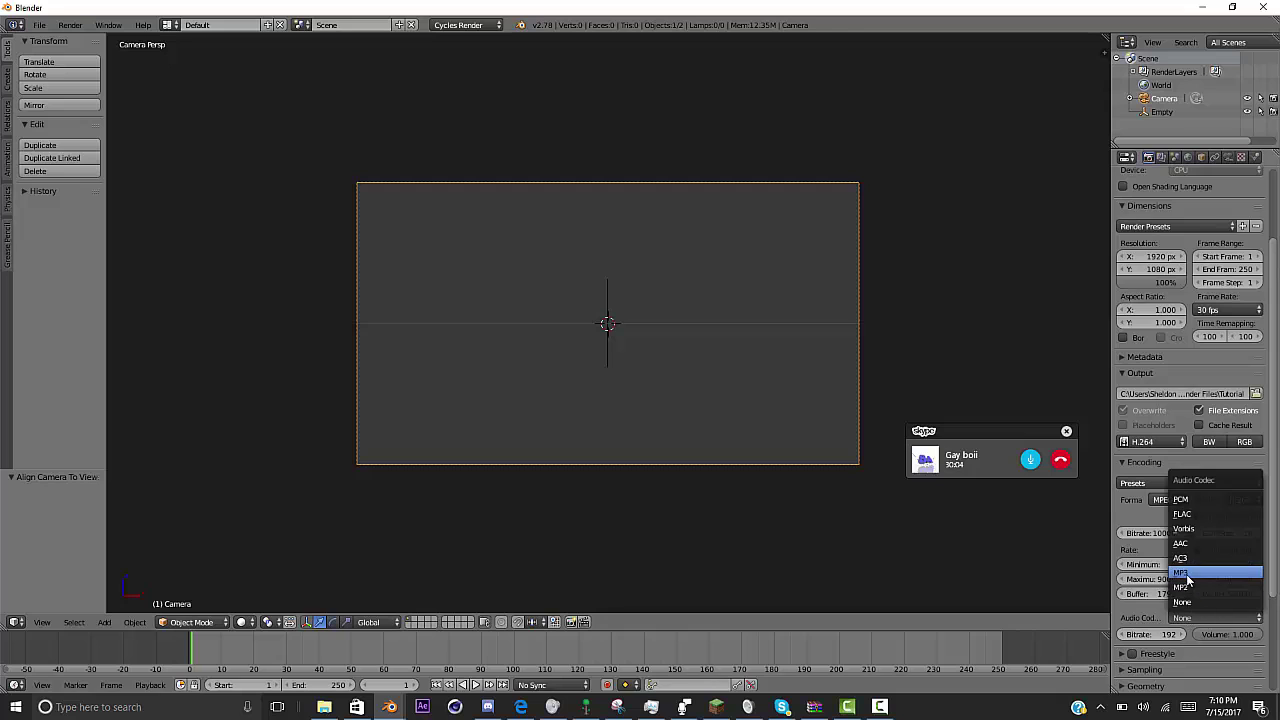
left_click(1187, 574)
- Set both the render and preview sampling counts to 15
scroll(1186, 574, "down", 5)
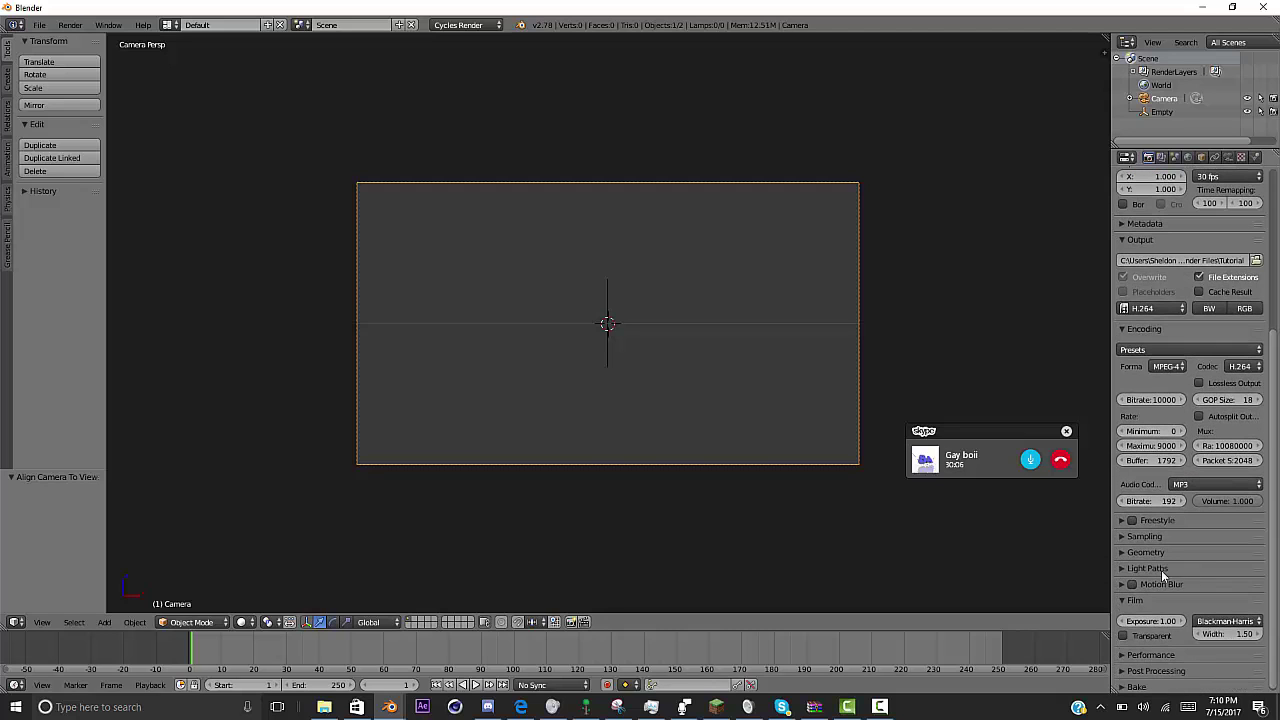
left_click(1146, 537)
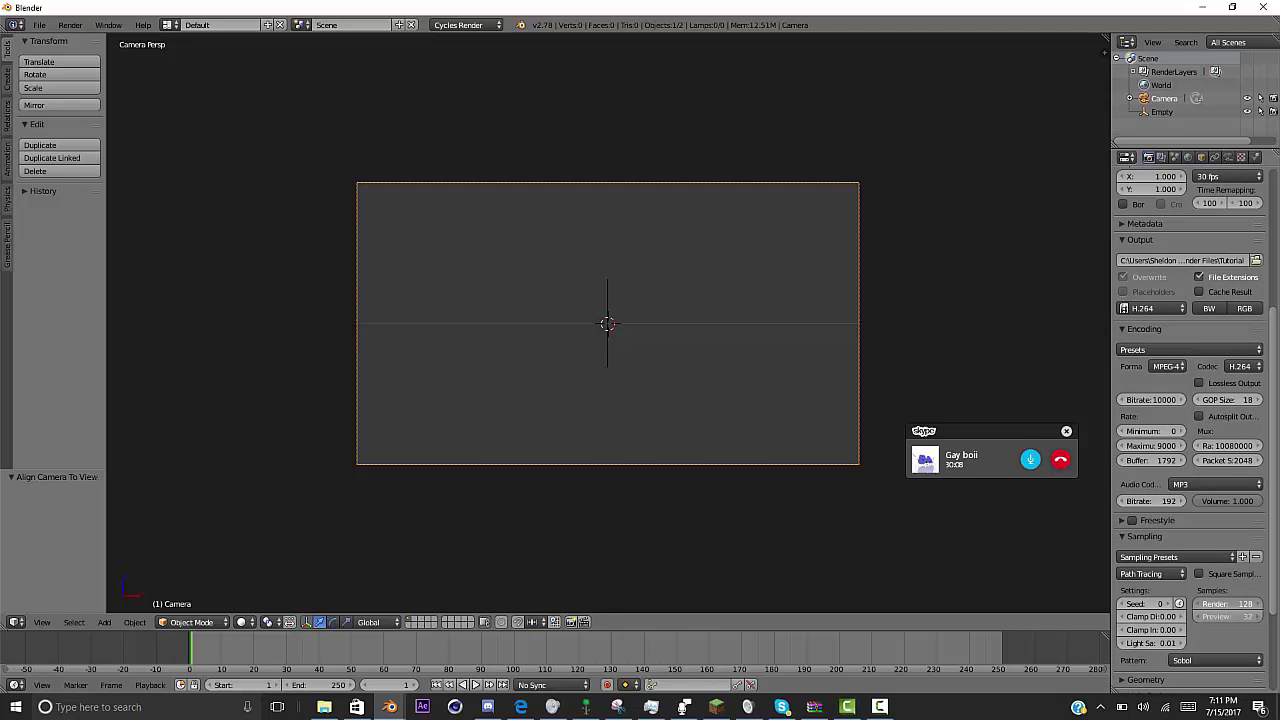
type("15")
key("Return")
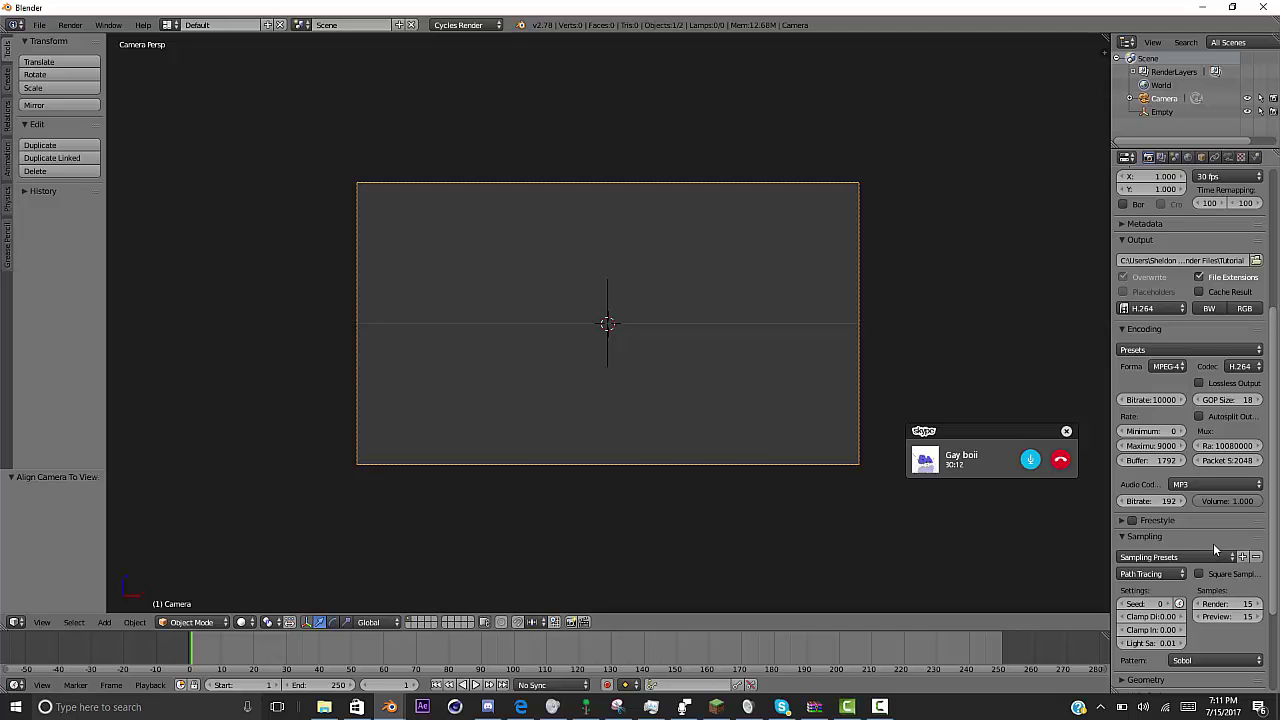
- Set the light path max, diffuse, glossy and transmission bounces to 6 and the minimum bounces to 0
scroll(1213, 545, "down", 2)
scroll(1205, 590, "down", 3)
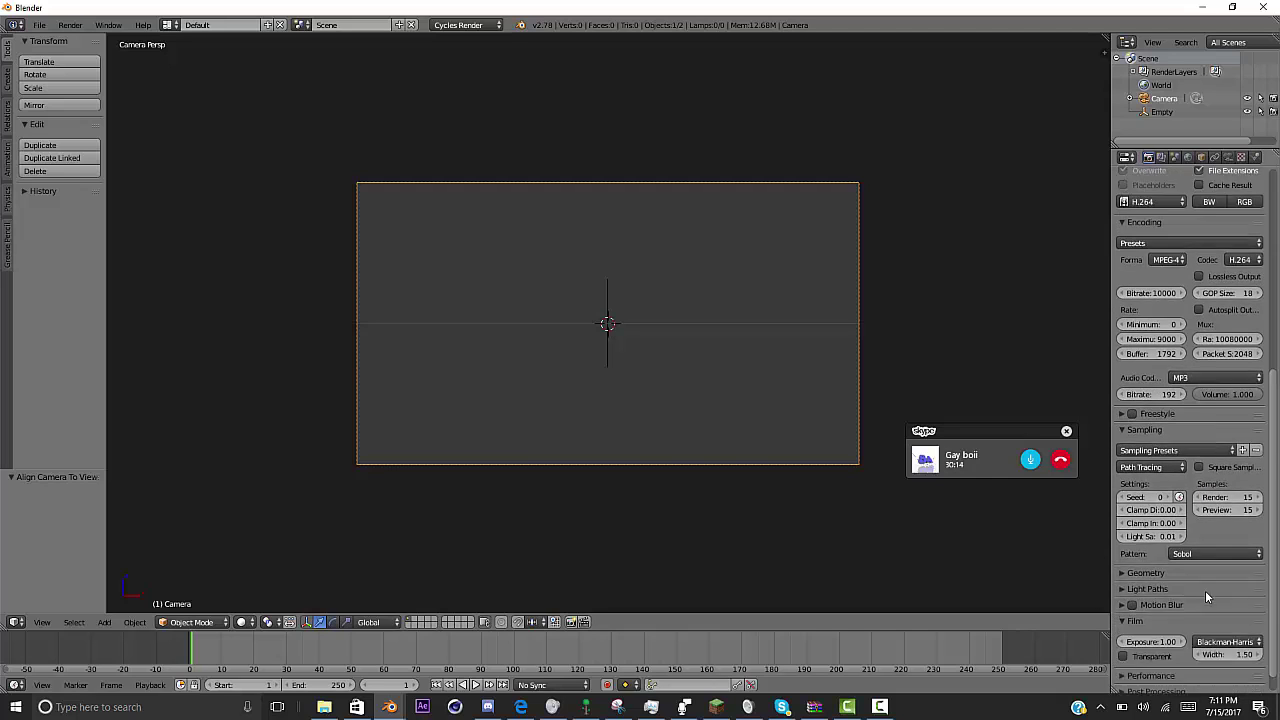
left_click(1155, 567)
scroll(1155, 567, "down", 2)
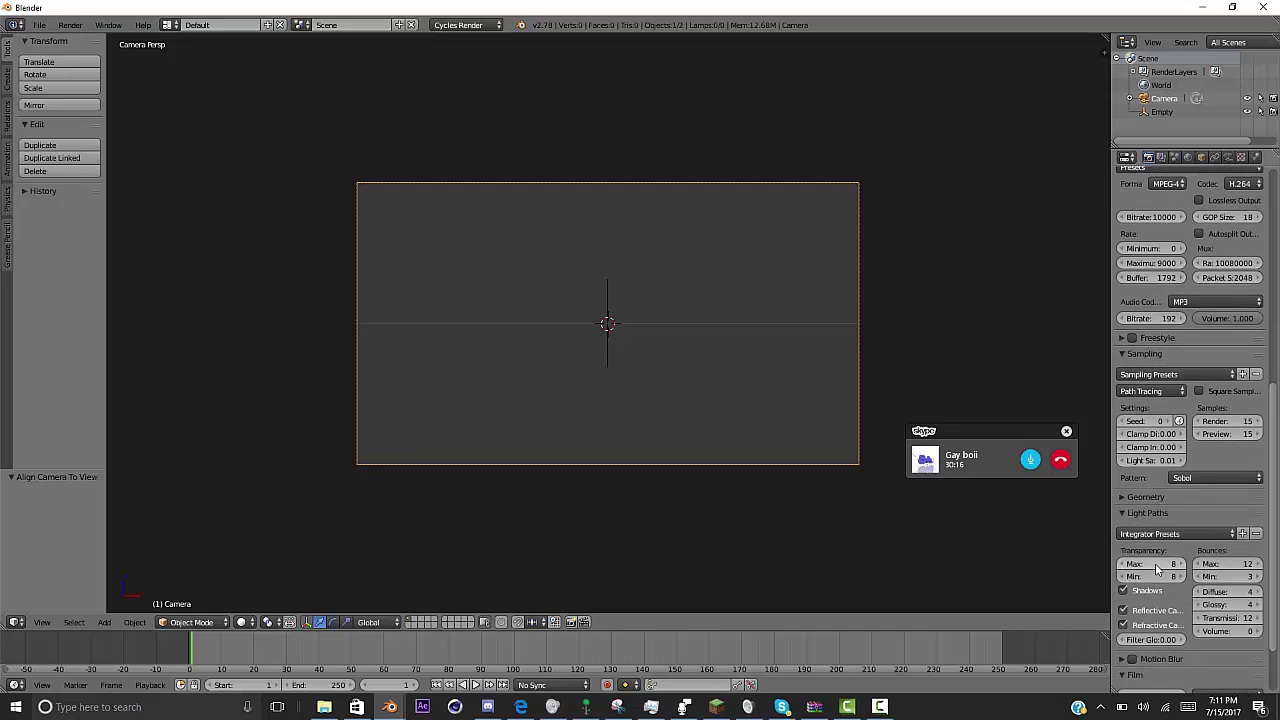
left_click_drag(1229, 563, 1229, 618)
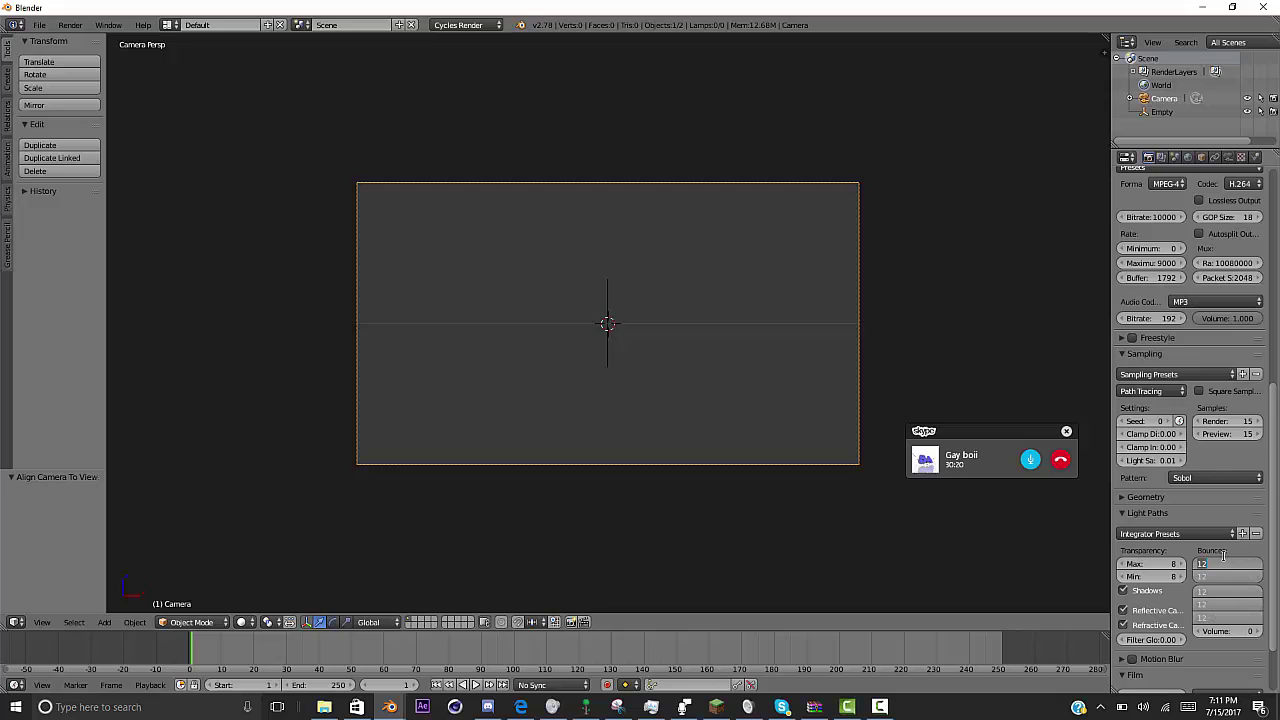
type("6")
key("Return")
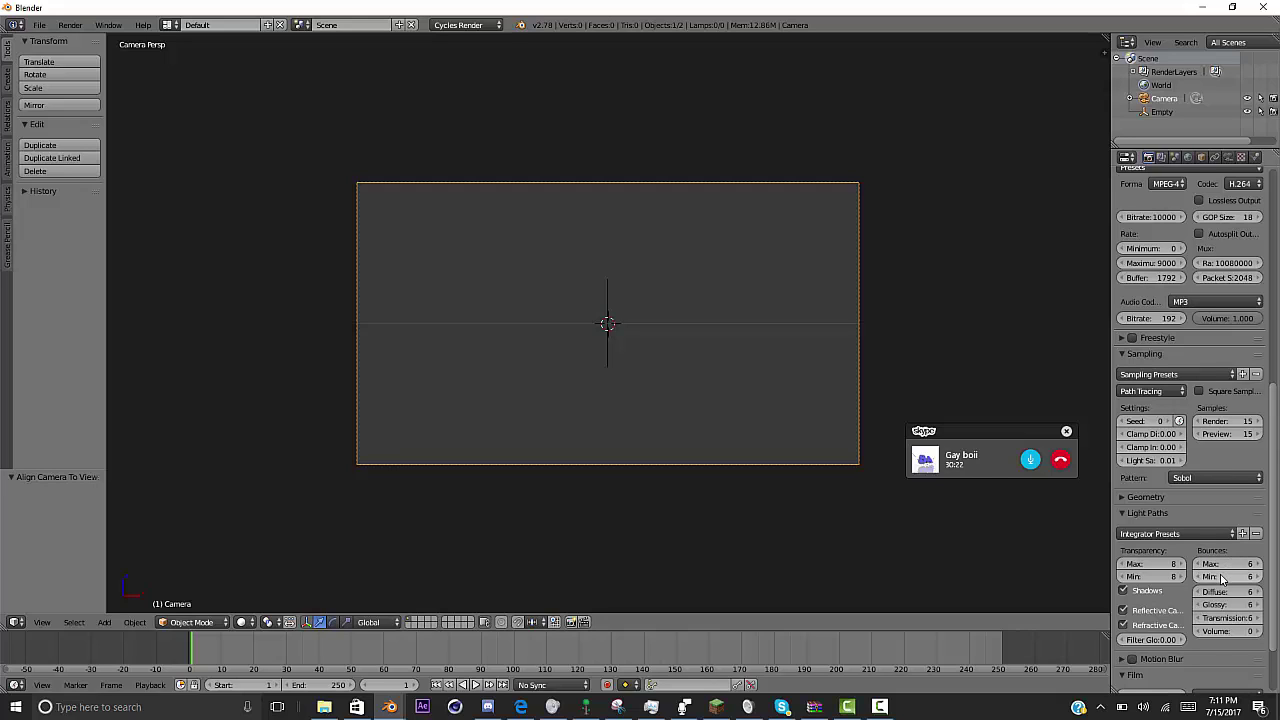
left_click(1200, 577)
type("0")
key("Return")
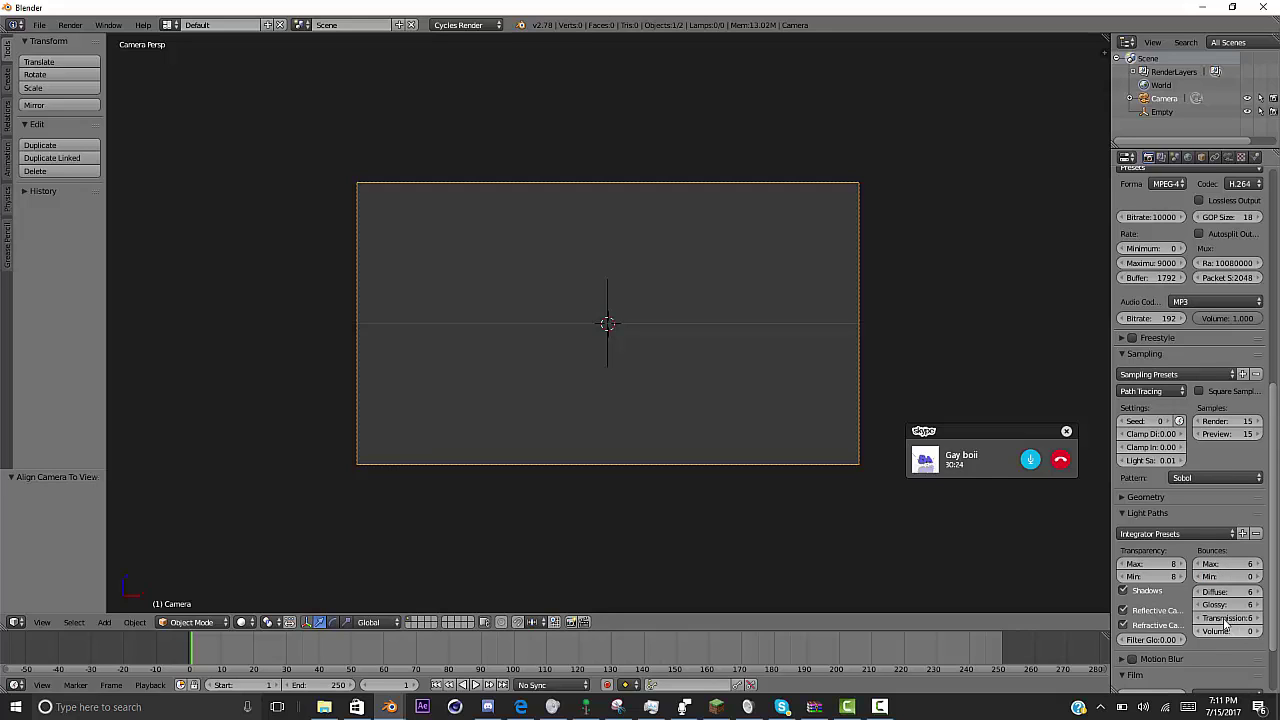
- Set the maximum and minimum light path transparency to 6
left_click_drag(1156, 566, 1156, 577)
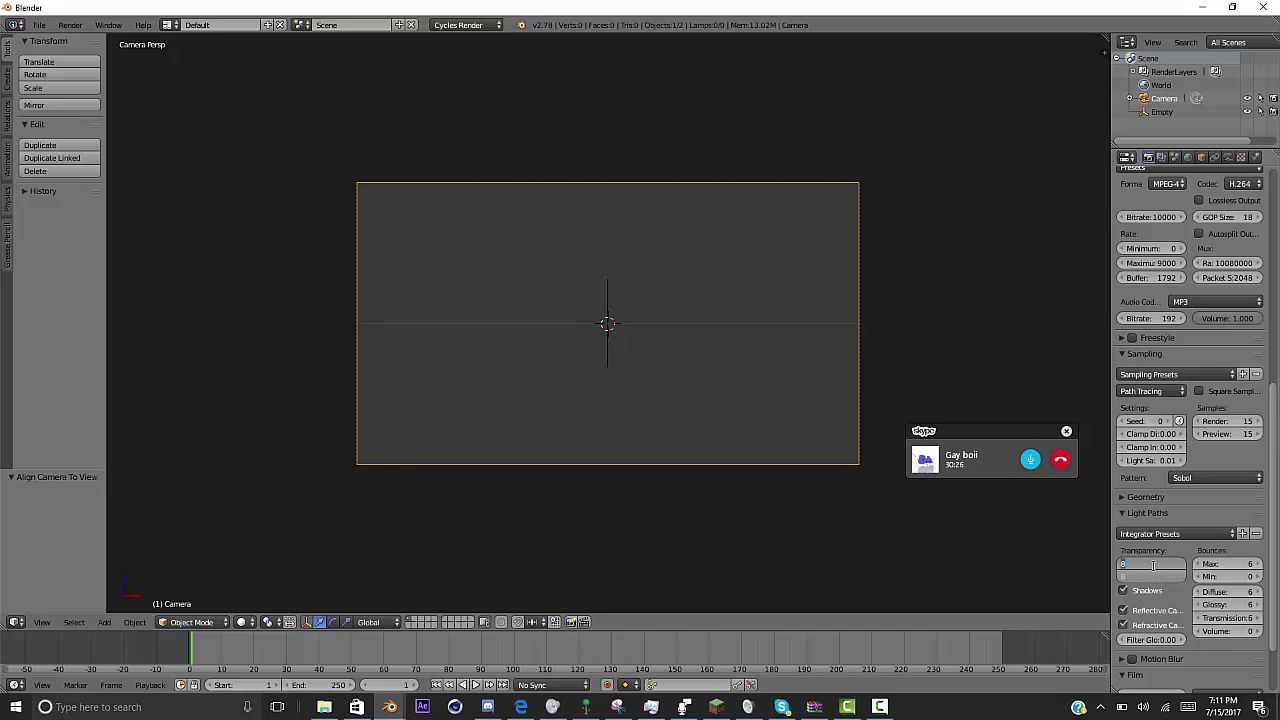
type("6")
key("Return")
- Disable reflective and refractive caustics, and enable the transparent film option
left_click(1142, 611)
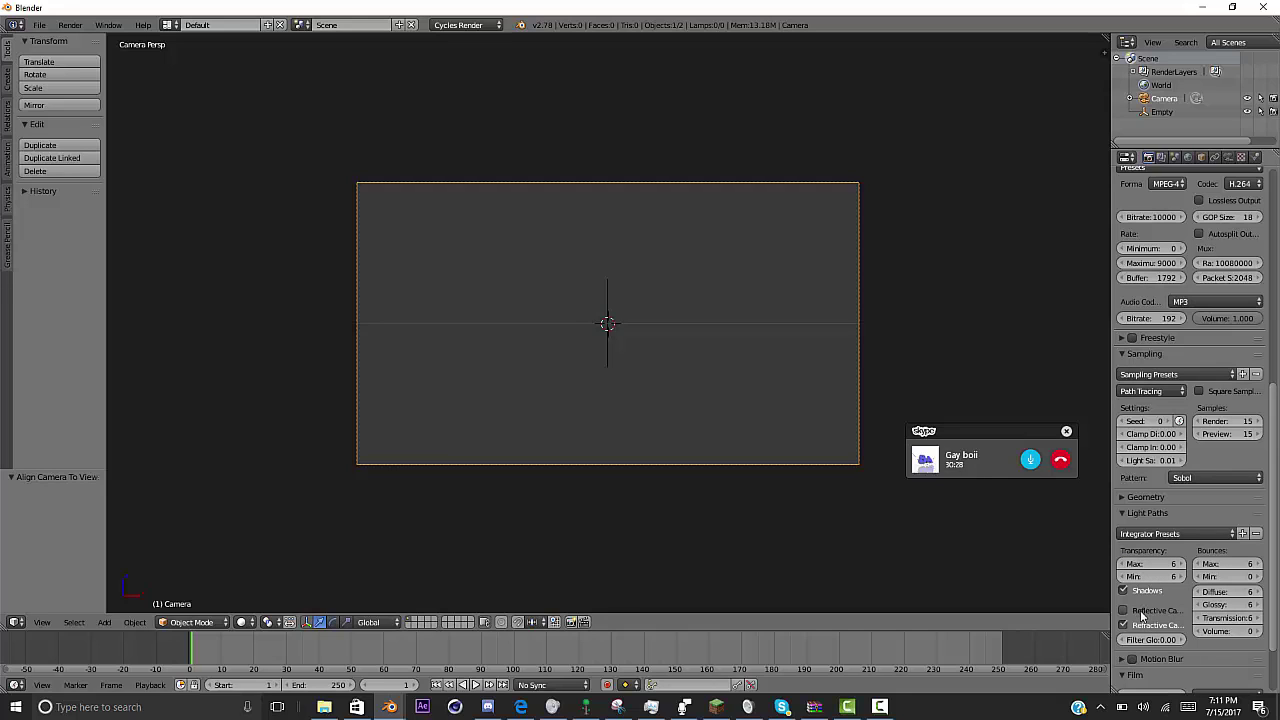
left_click(1138, 624)
scroll(1168, 592, "down", 3)
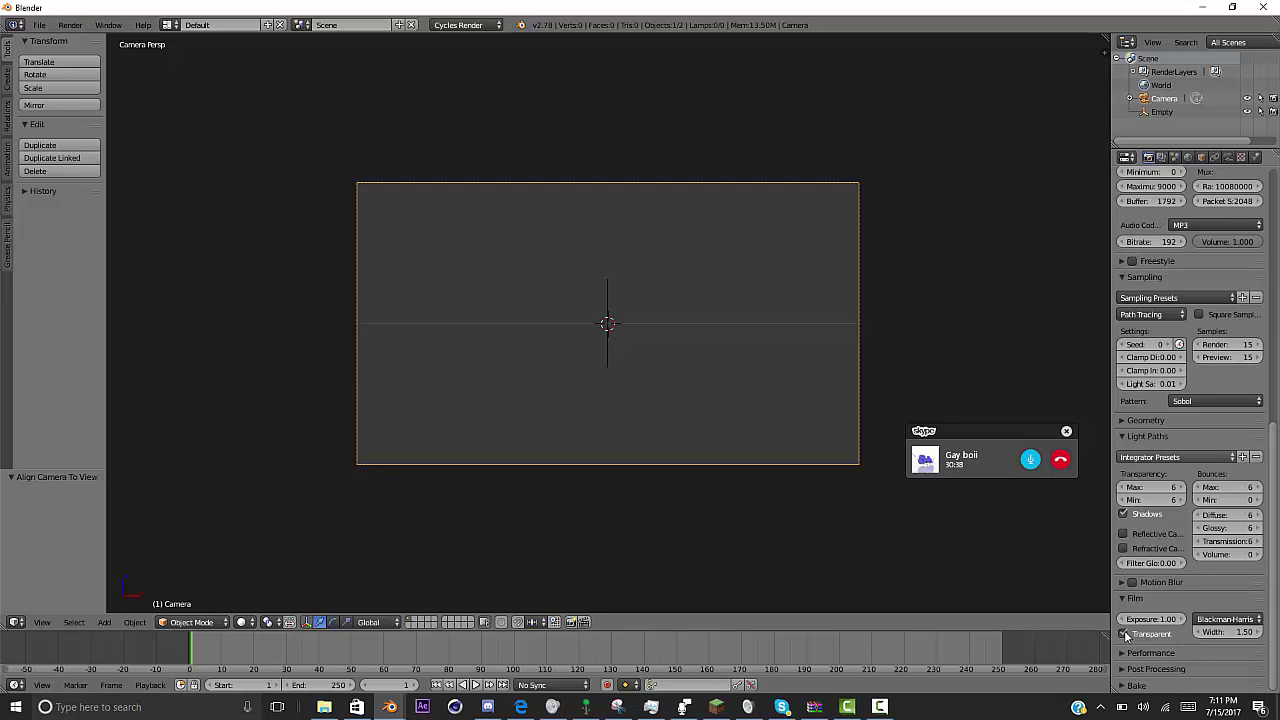
scroll(1126, 636, "up", 12)
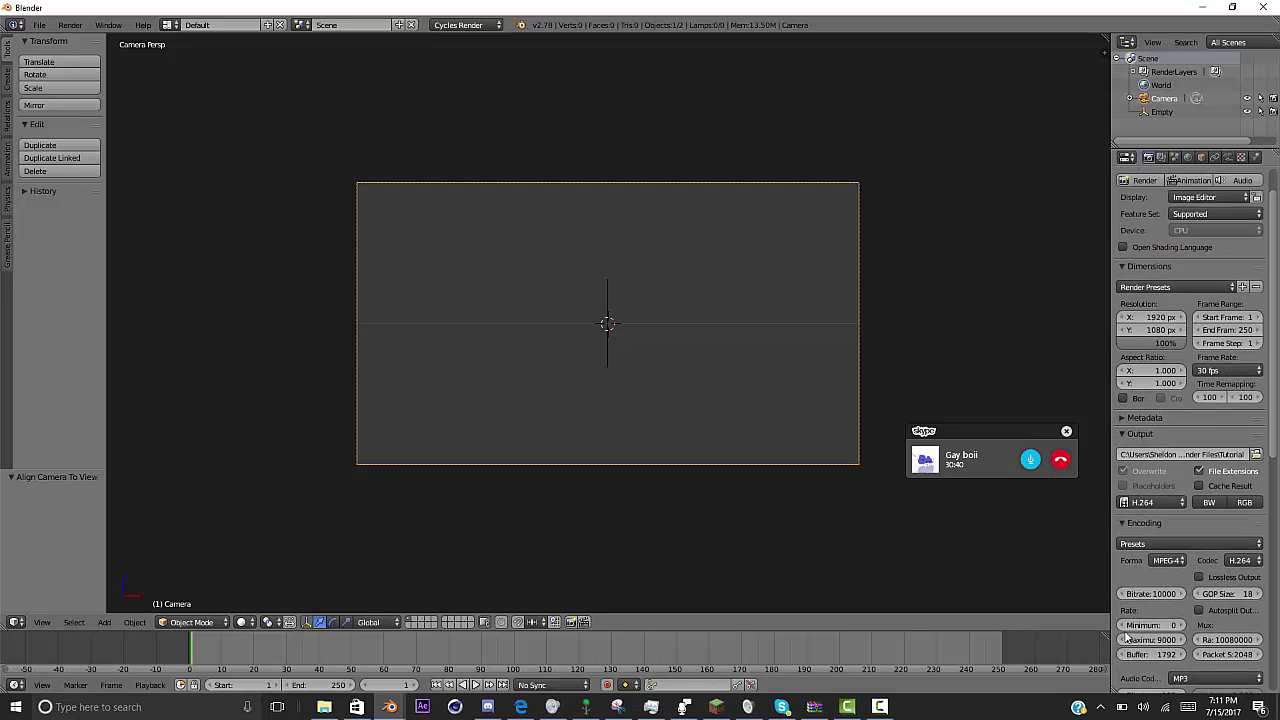
scroll(1126, 636, "down", 4)
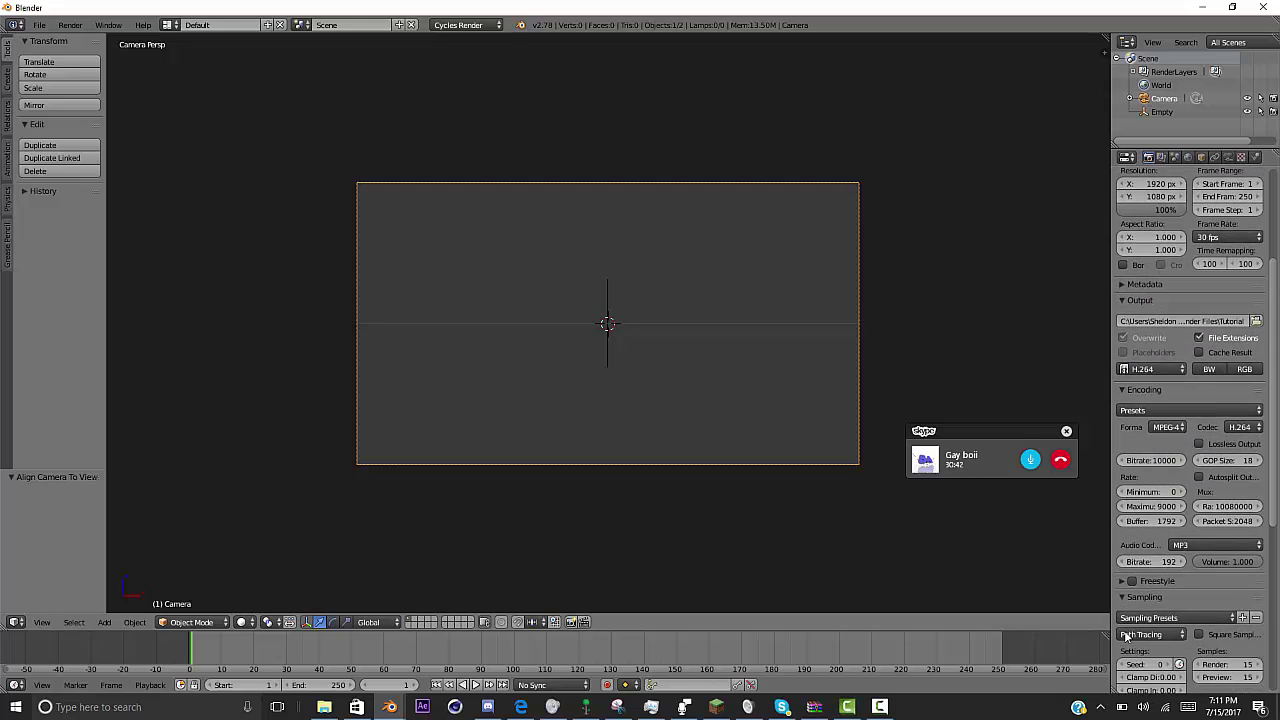
- Add a text object to the scene and set its origin with Geometry to Origin
key("shift+a")
key("Escape")
key("shift+a")
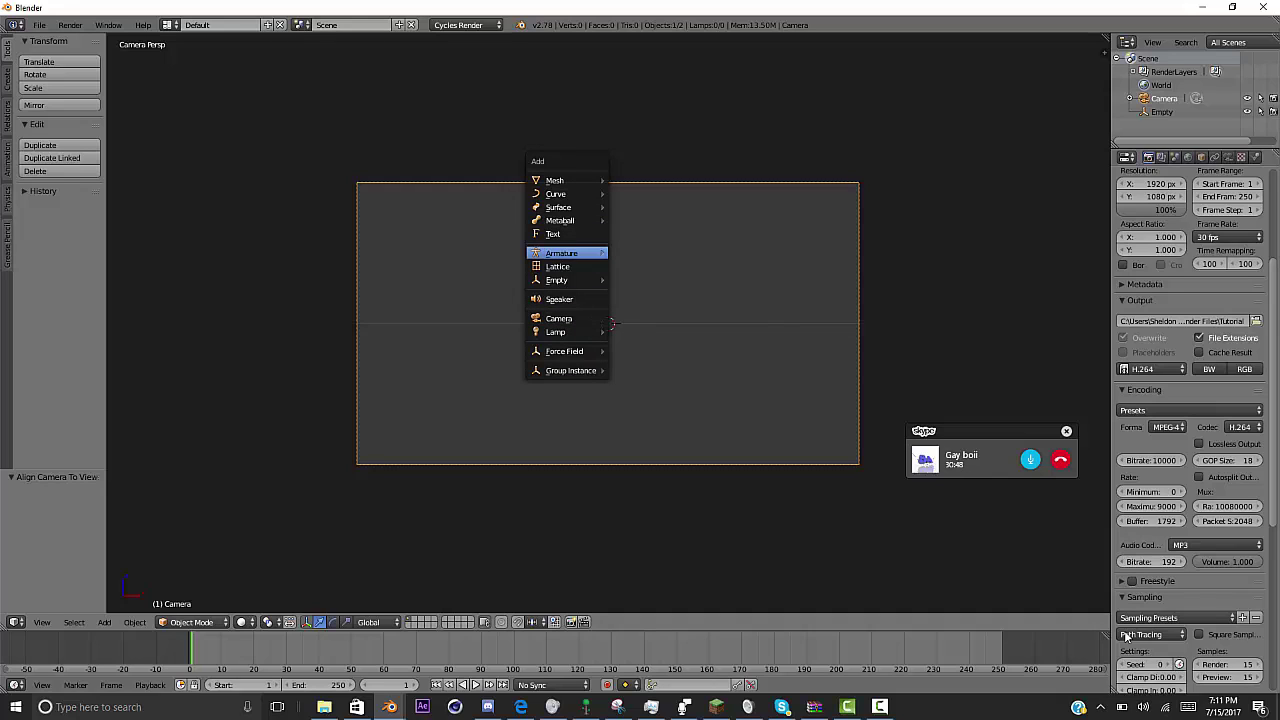
key("Up")
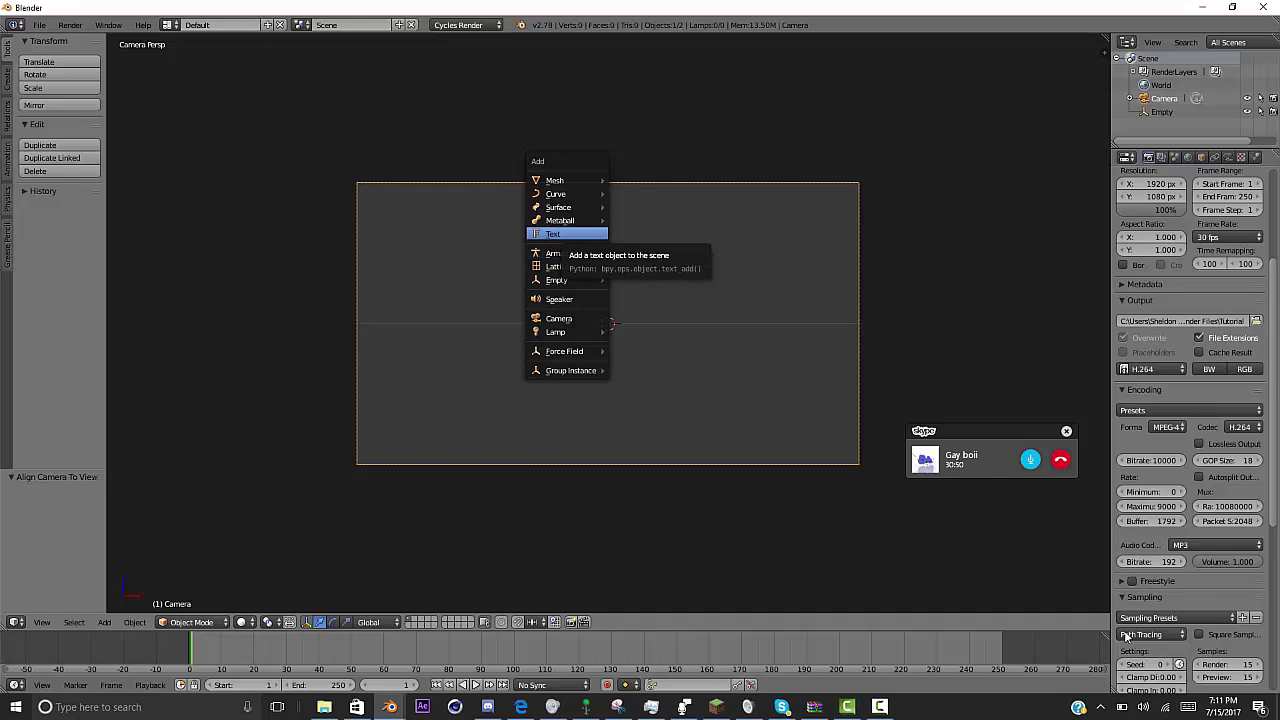
key("Return")
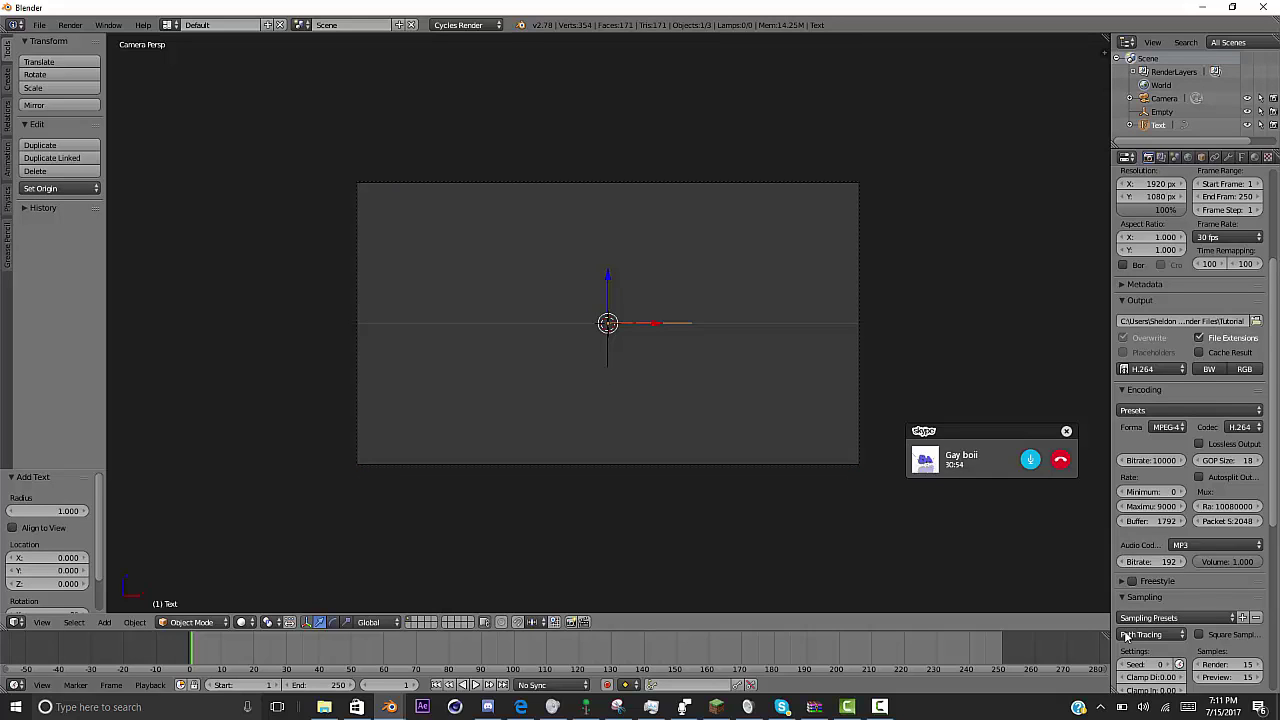
key("ctrl+shift+alt+c")
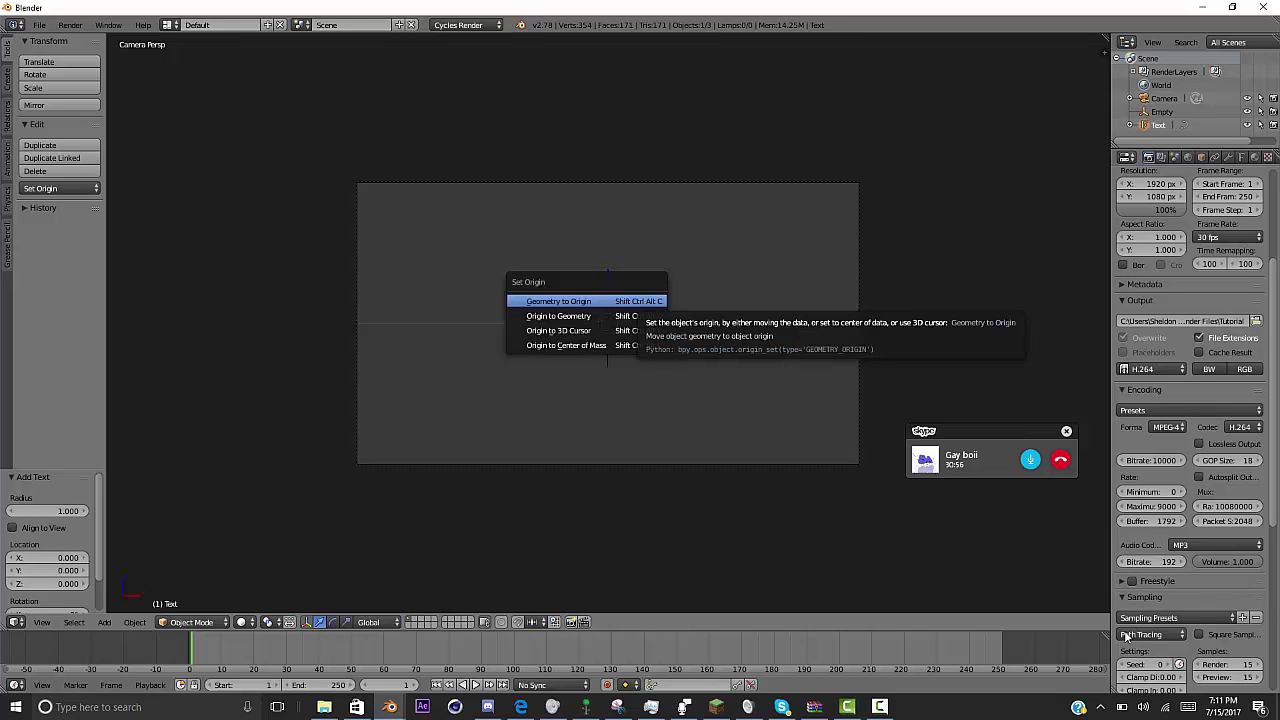
key("Return")
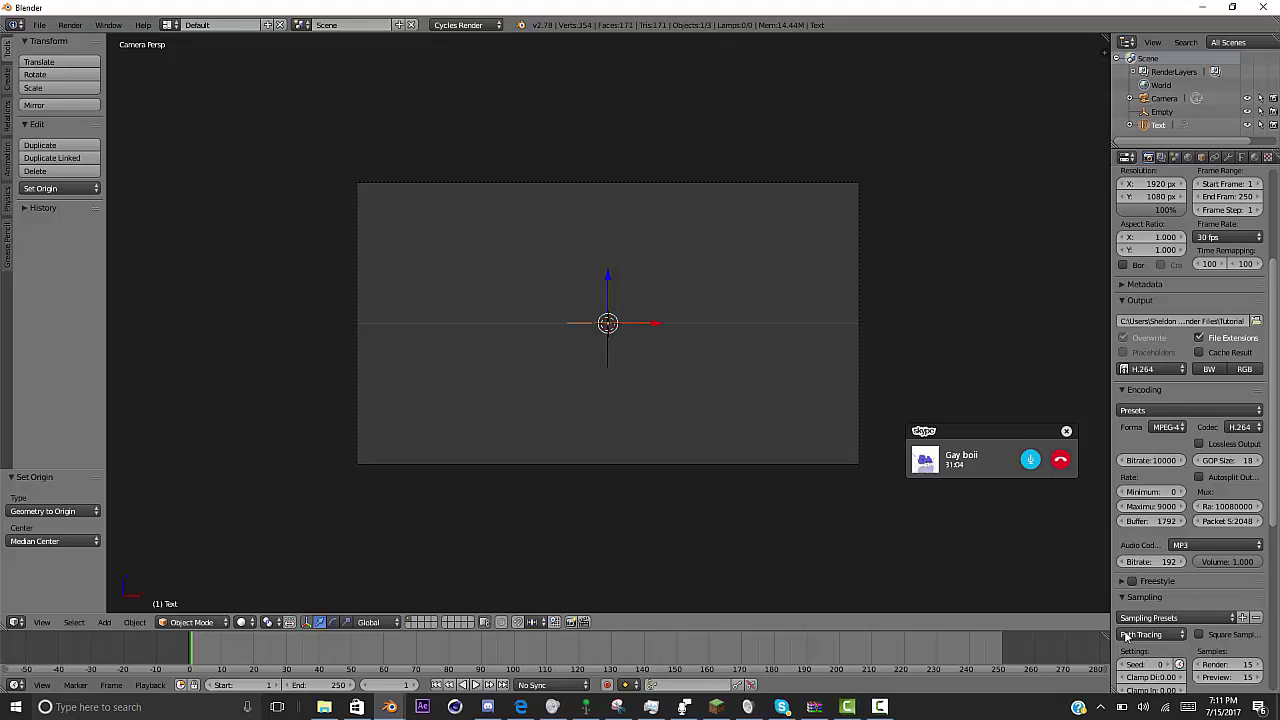
- Place the 3D cursor at various spots around the camera frame, and snap it back to the center
left_click(715, 284)
left_click(724, 357)
left_click(576, 373)
left_click(492, 299)
left_click(725, 263)
left_click(753, 346)
left_click(718, 393)
left_click(660, 391)
left_click(507, 327)
left_click(538, 271)
left_click(624, 243)
left_click(760, 315)
left_click(711, 378)
key("space")
type("center")
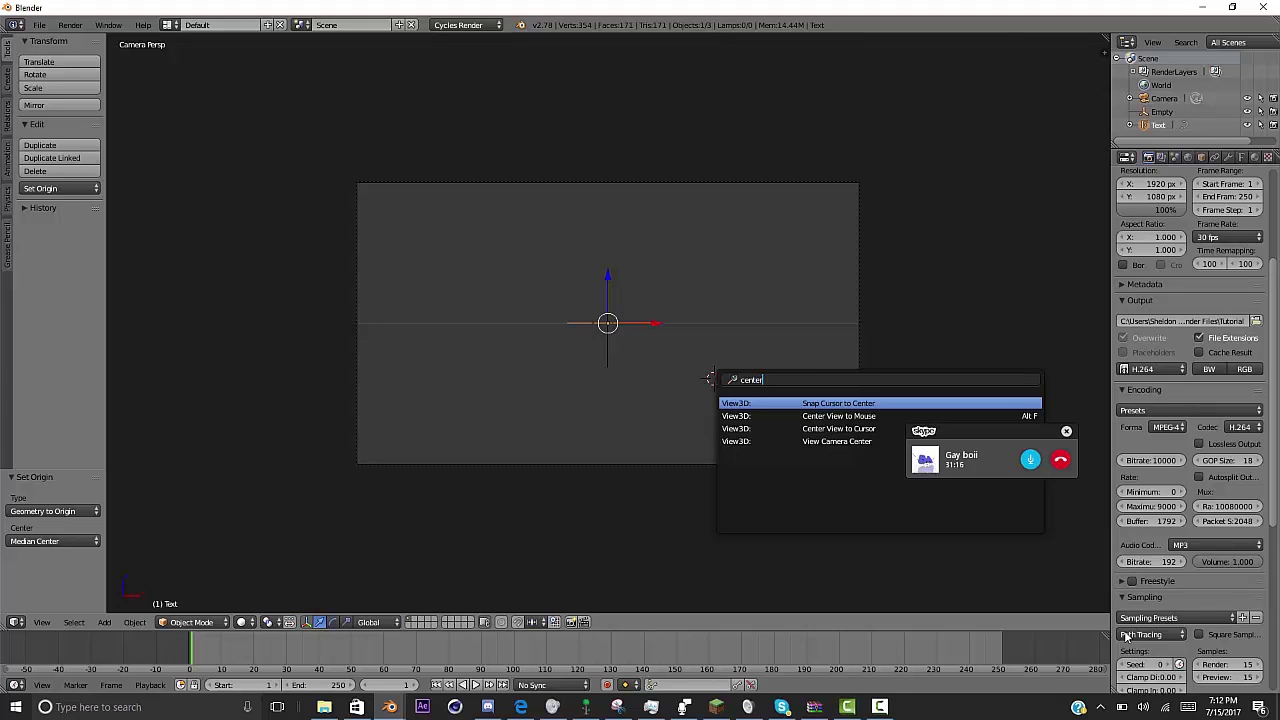
key("Return")
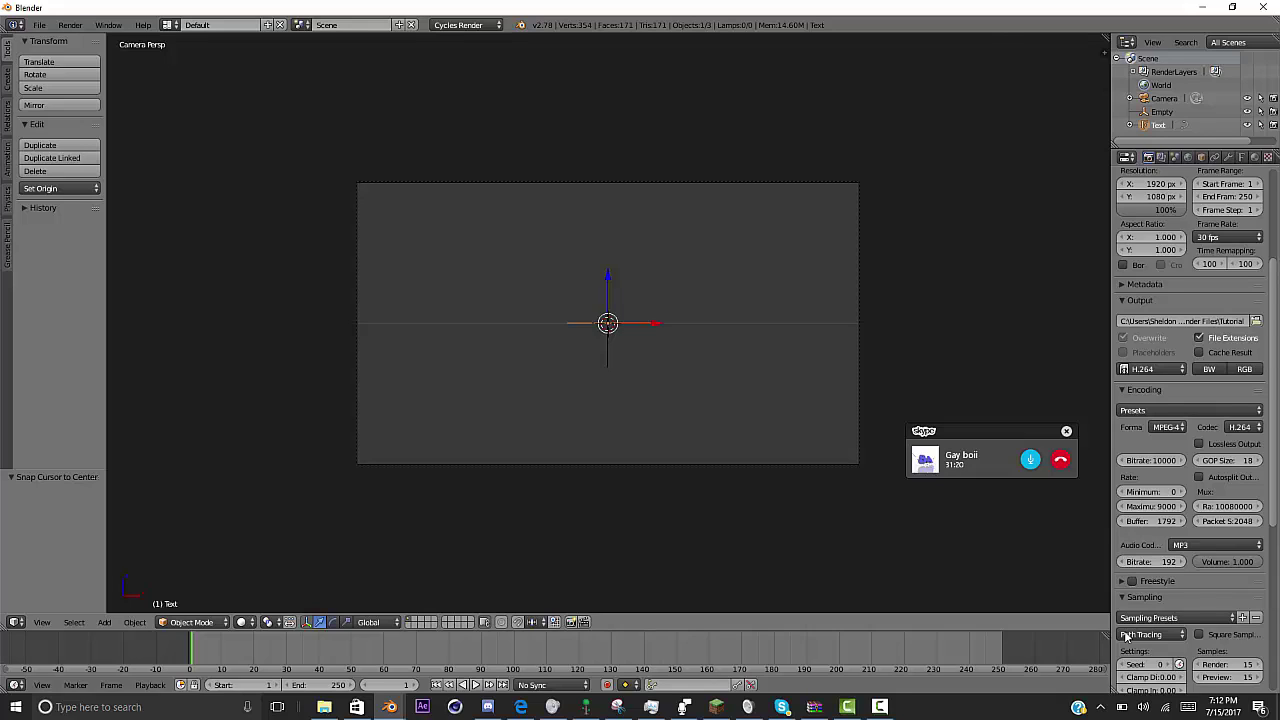
- Rotate the text object 90 degrees around the global X axis
type("r")
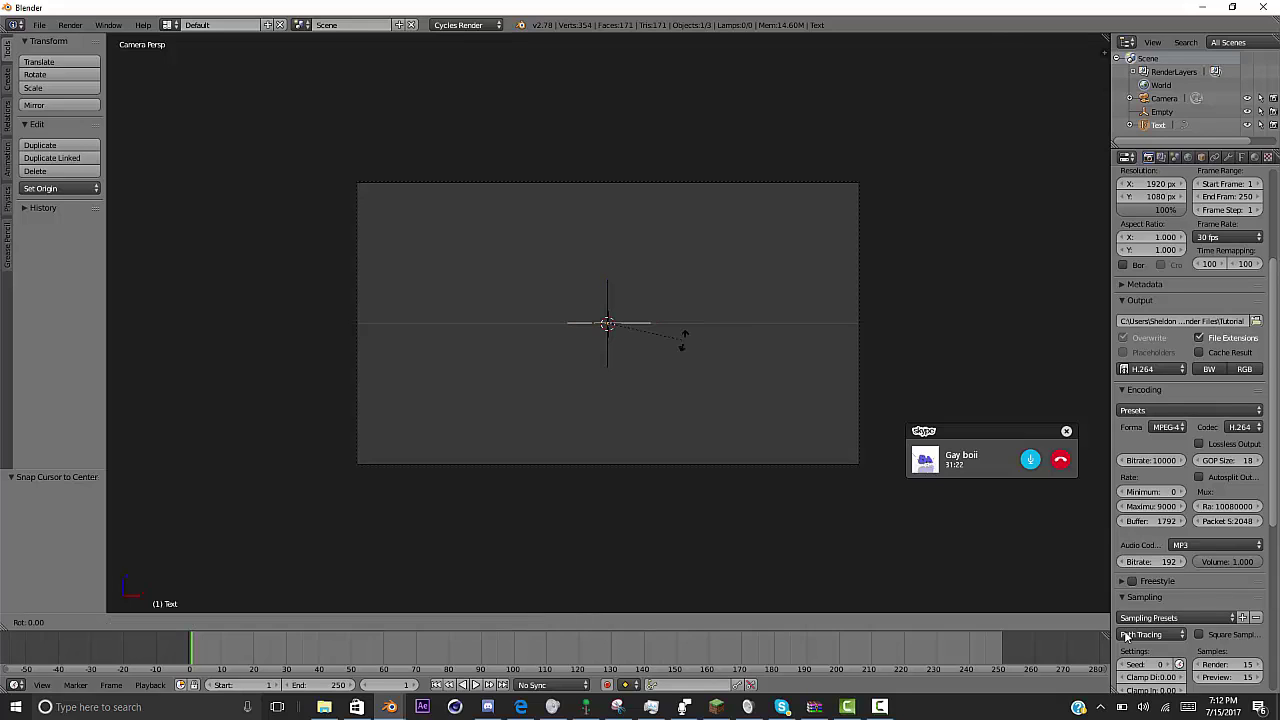
type("x")
type("90")
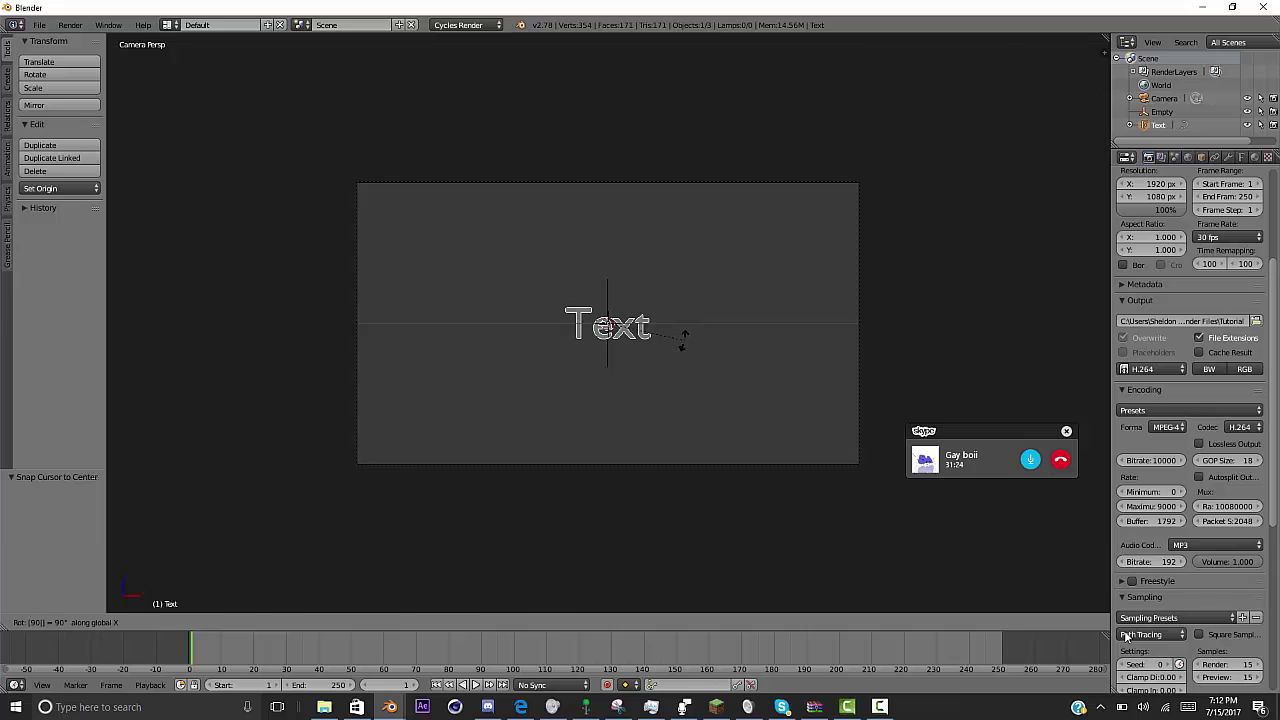
key("Return")
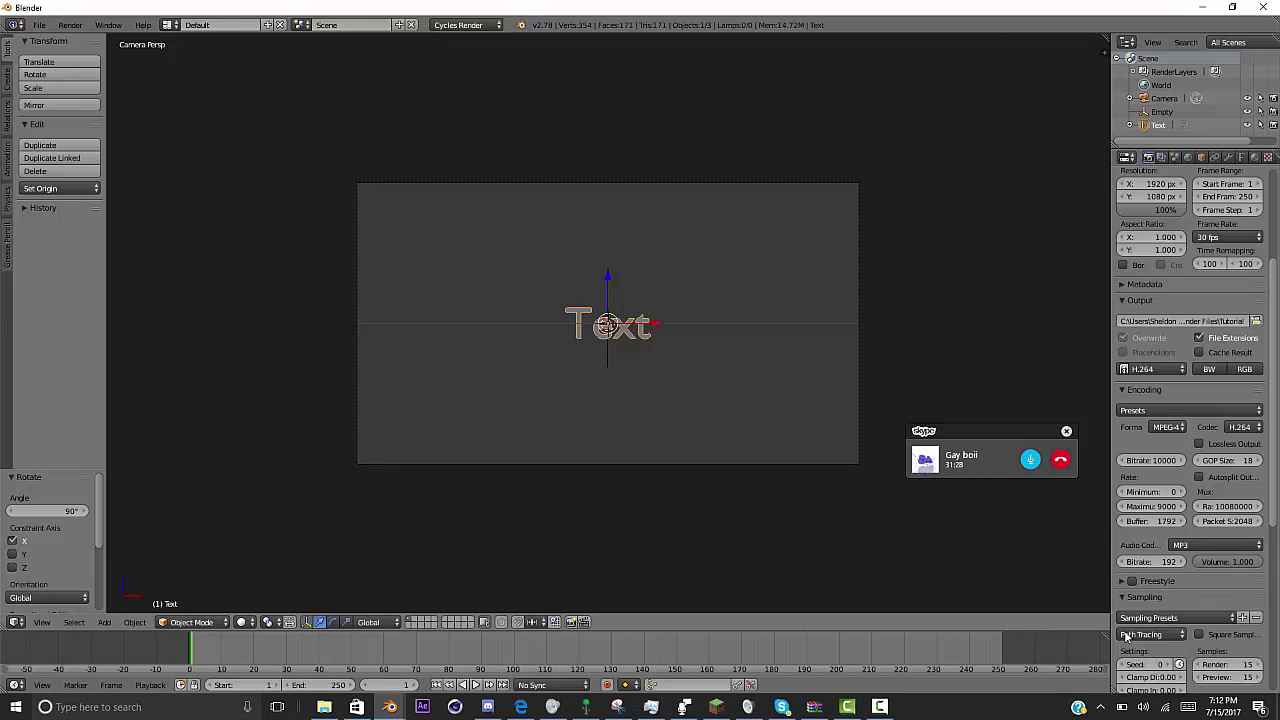
- Enter Edit Mode on the text object and delete its default wording
key("Tab")
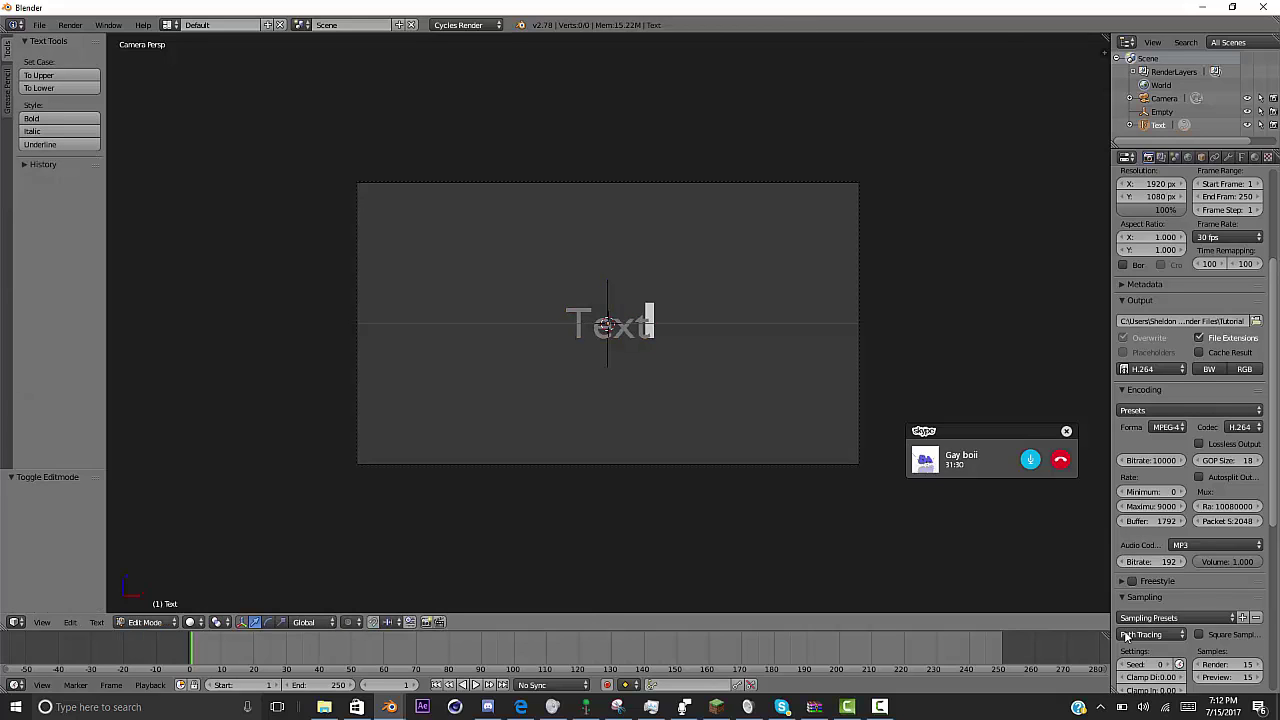
key("BackSpace")
key("BackSpace")
key("BackSpace")
key("BackSpace")
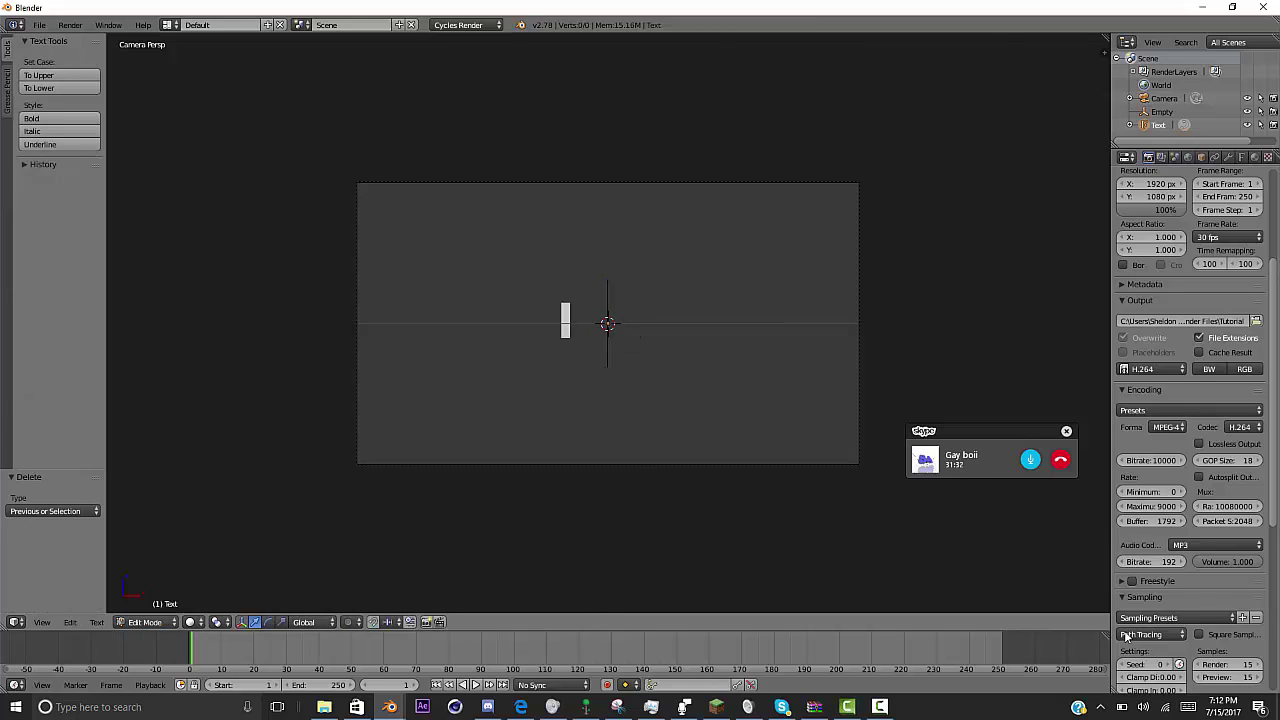
type("template")
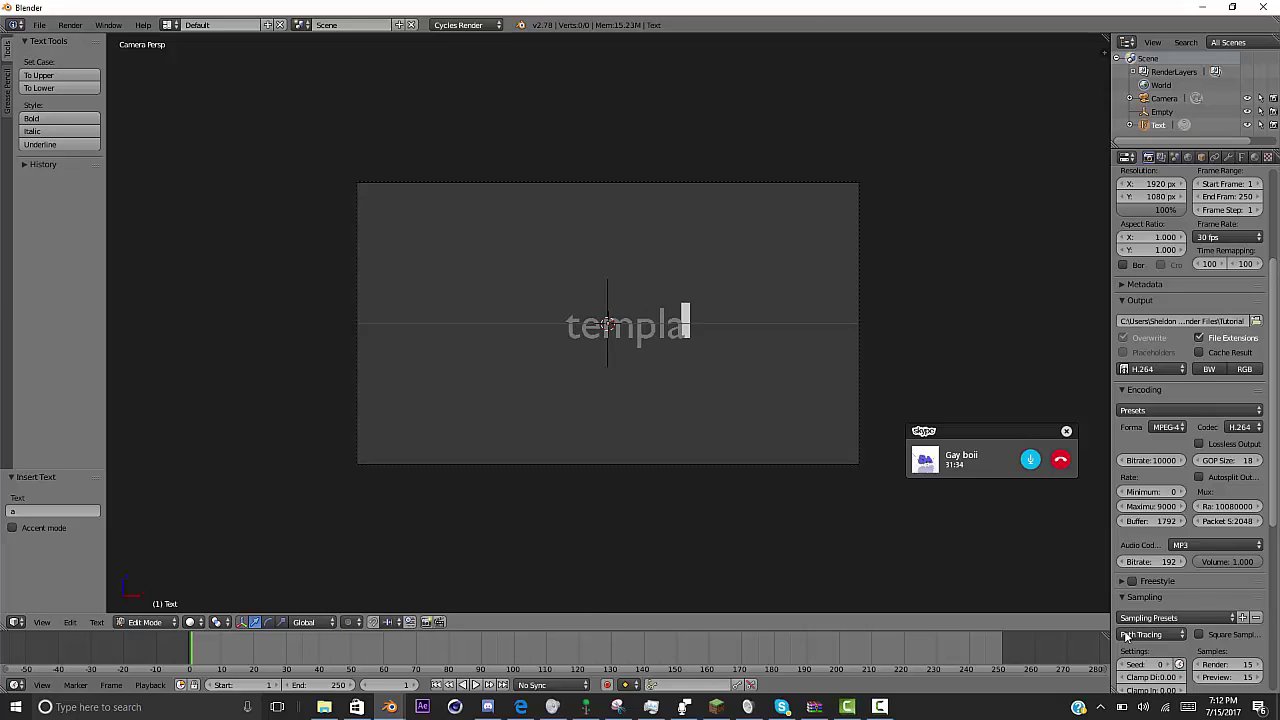
key("BackSpace")
key("BackSpace")
key("BackSpace")
key("BackSpace")
key("BackSpace")
key("BackSpace")
key("BackSpace")
key("BackSpace")
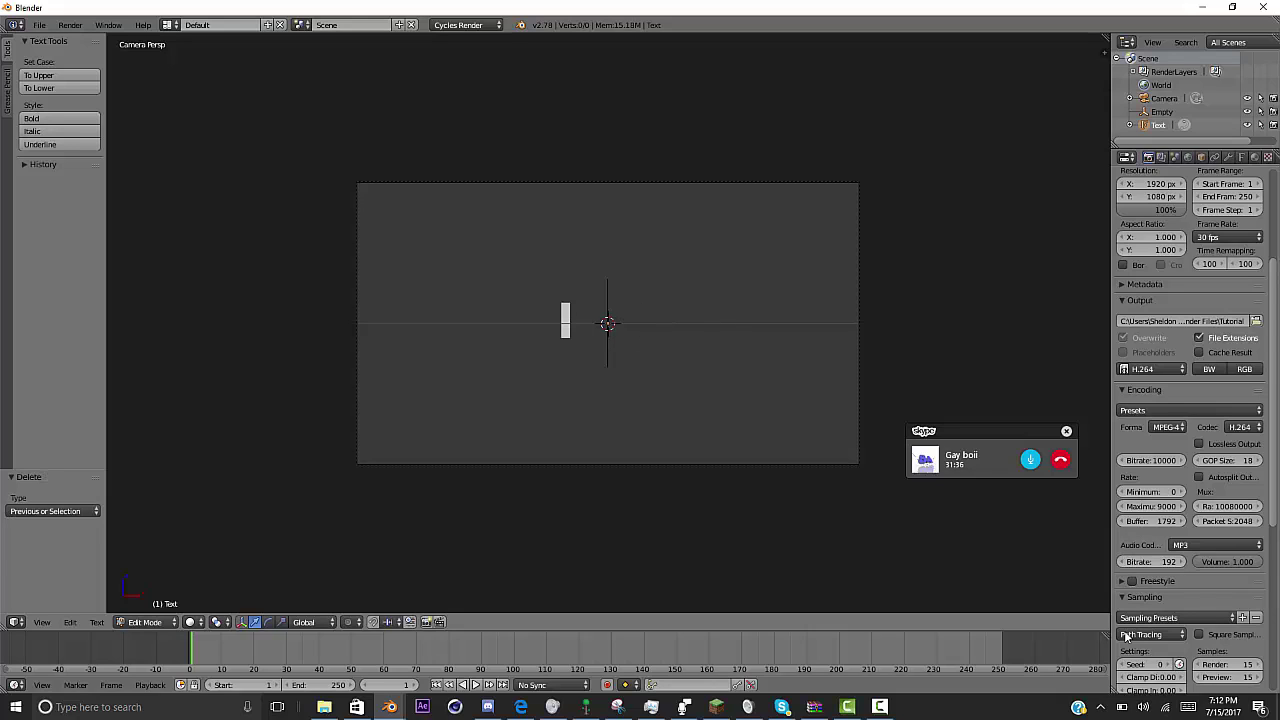
- Enter TEMPLATE in capitals as the text object's wording and return to Object Mode
type("TEMPLATE")
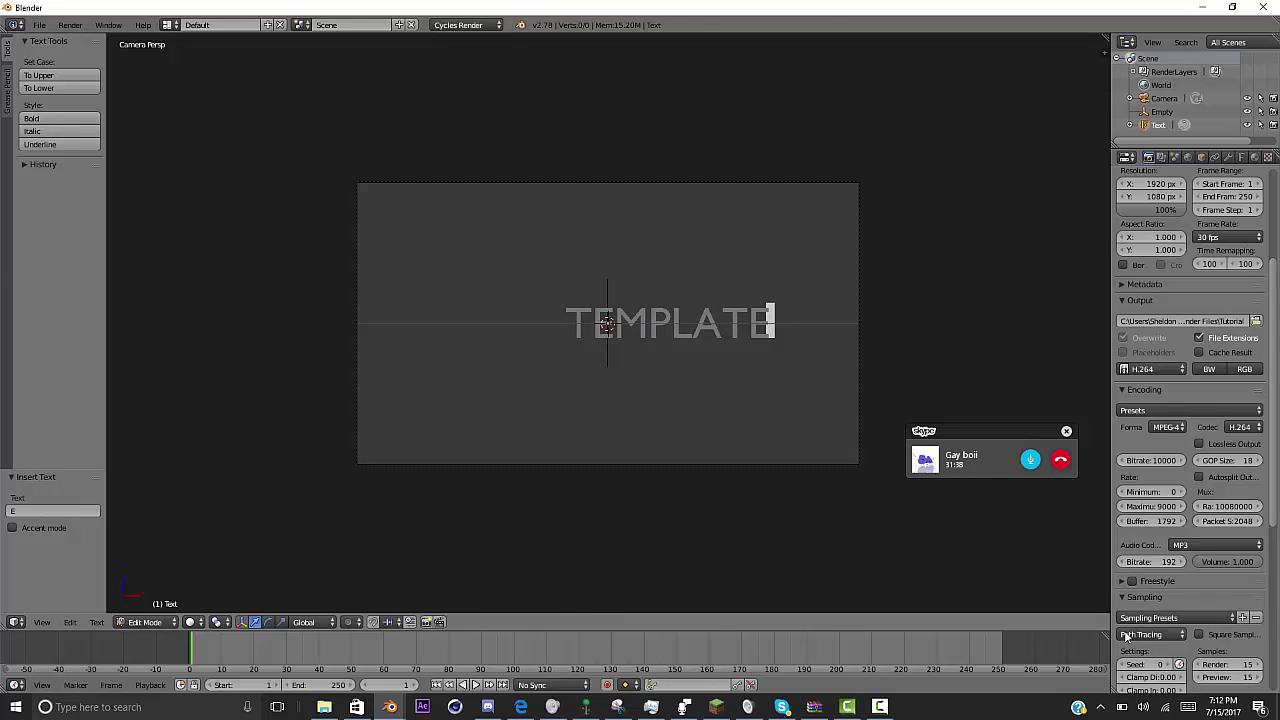
key("Tab")
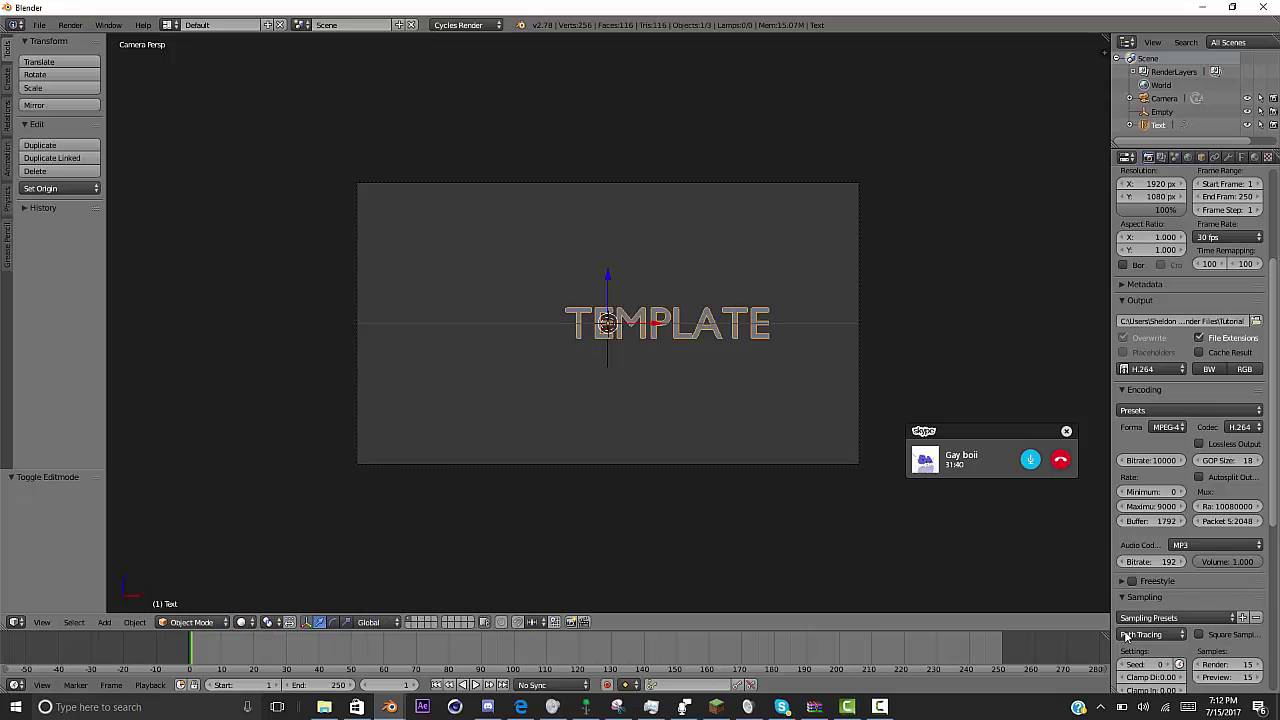
- Set the text's horizontal alignment to Center and move its geometry to the origin
key("ctrl+alt+shift+c")
key("Escape")
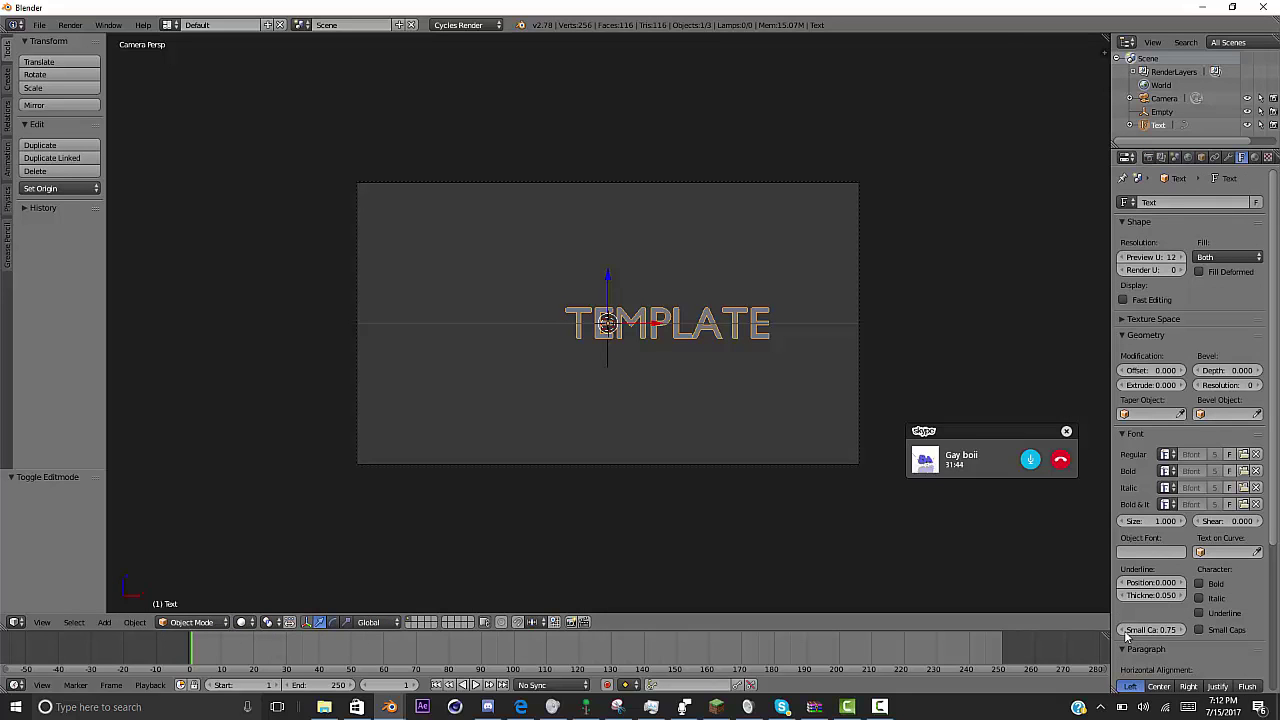
scroll(1127, 637, "down", 5)
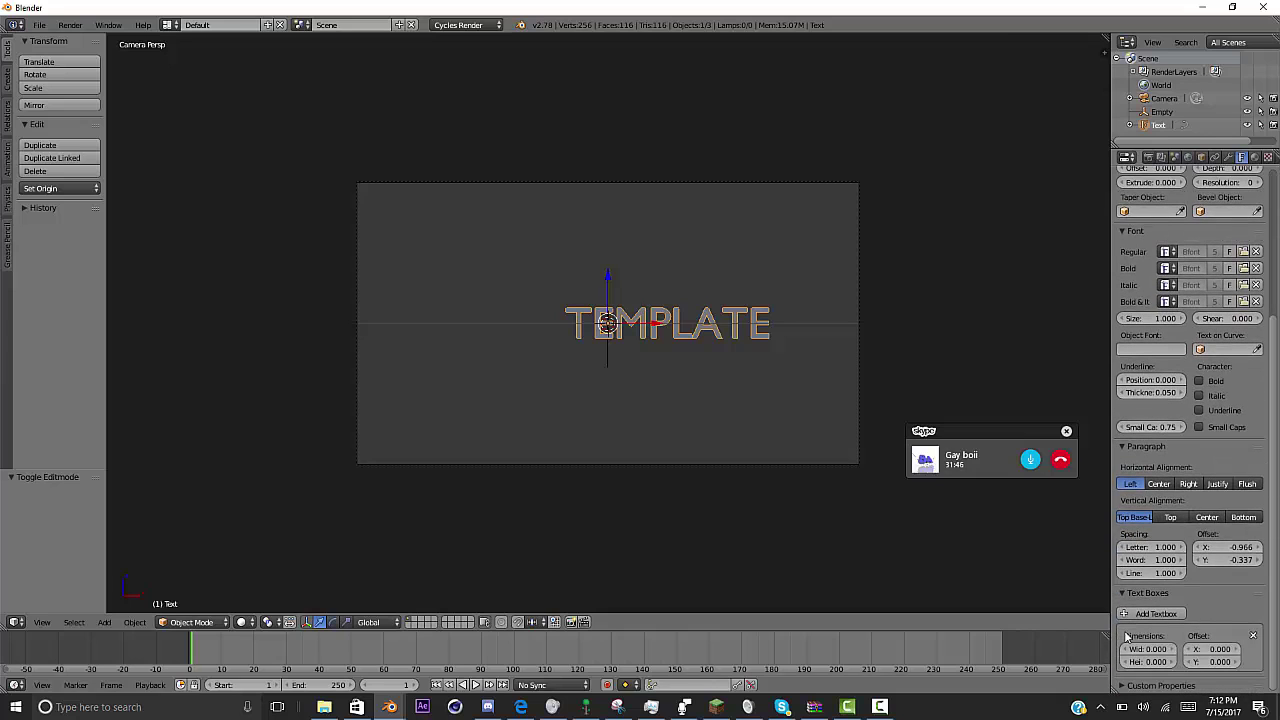
left_click(1158, 483)
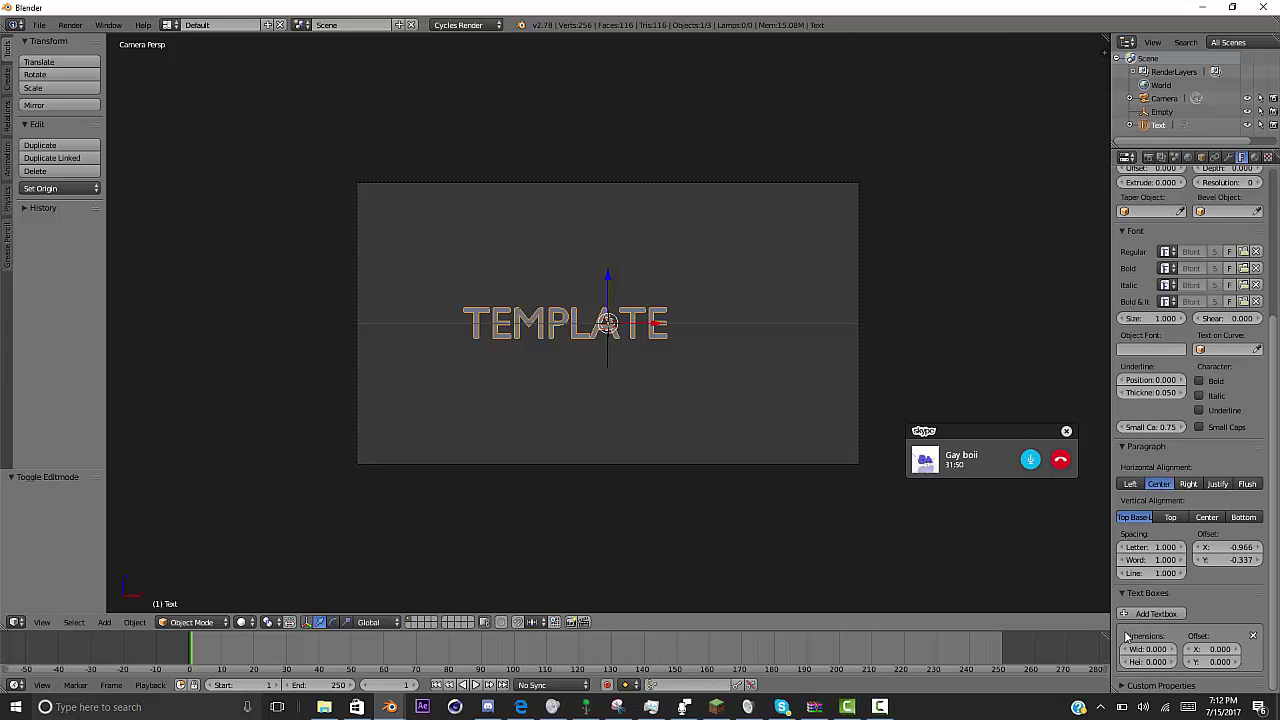
key("ctrl+alt+shift+c")
left_click(740, 352)
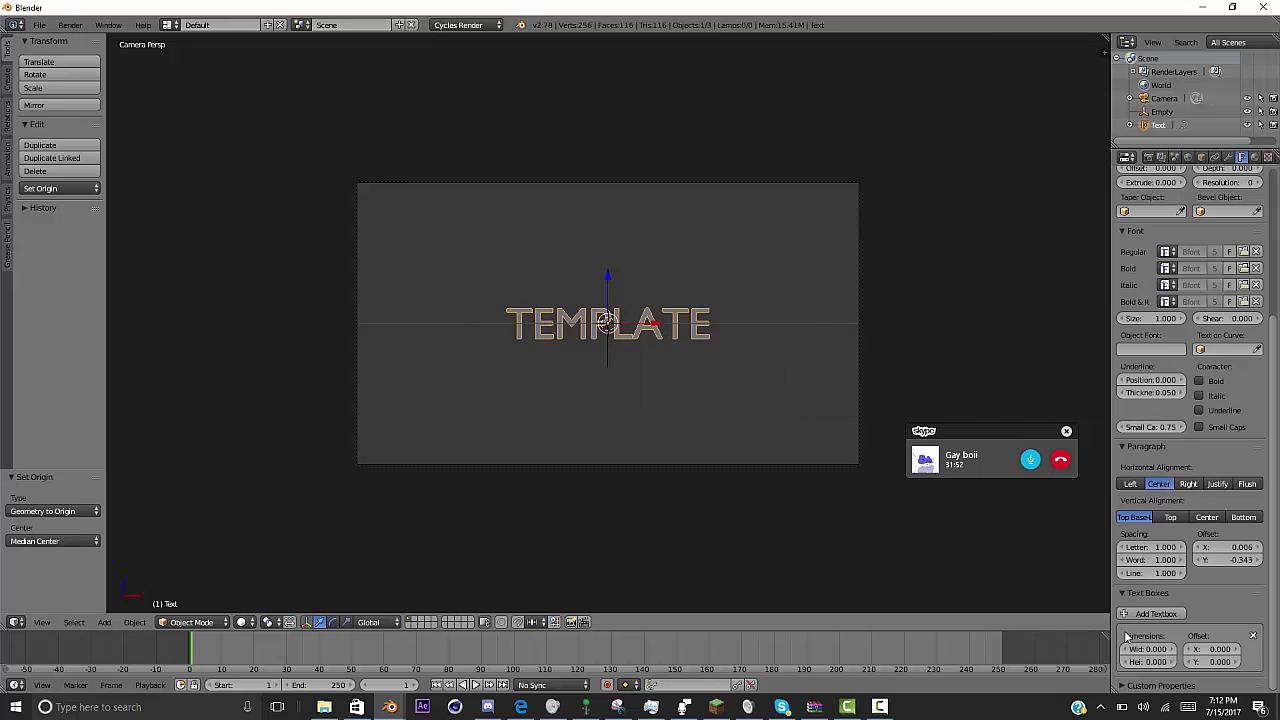
- Load the font starting with "Dopestby" from the PACK DE FONTES folder as the regular font and move the text's geometry to its origin
scroll(1127, 637, "up", 5)
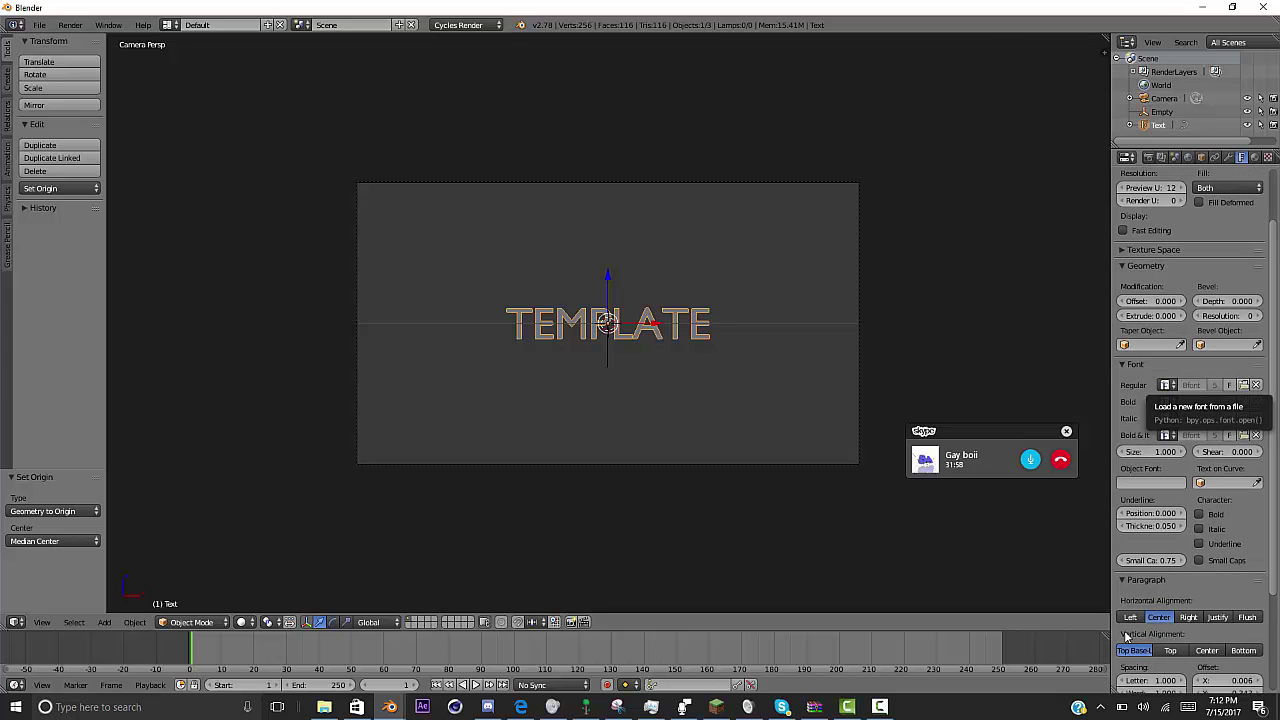
left_click(1244, 385)
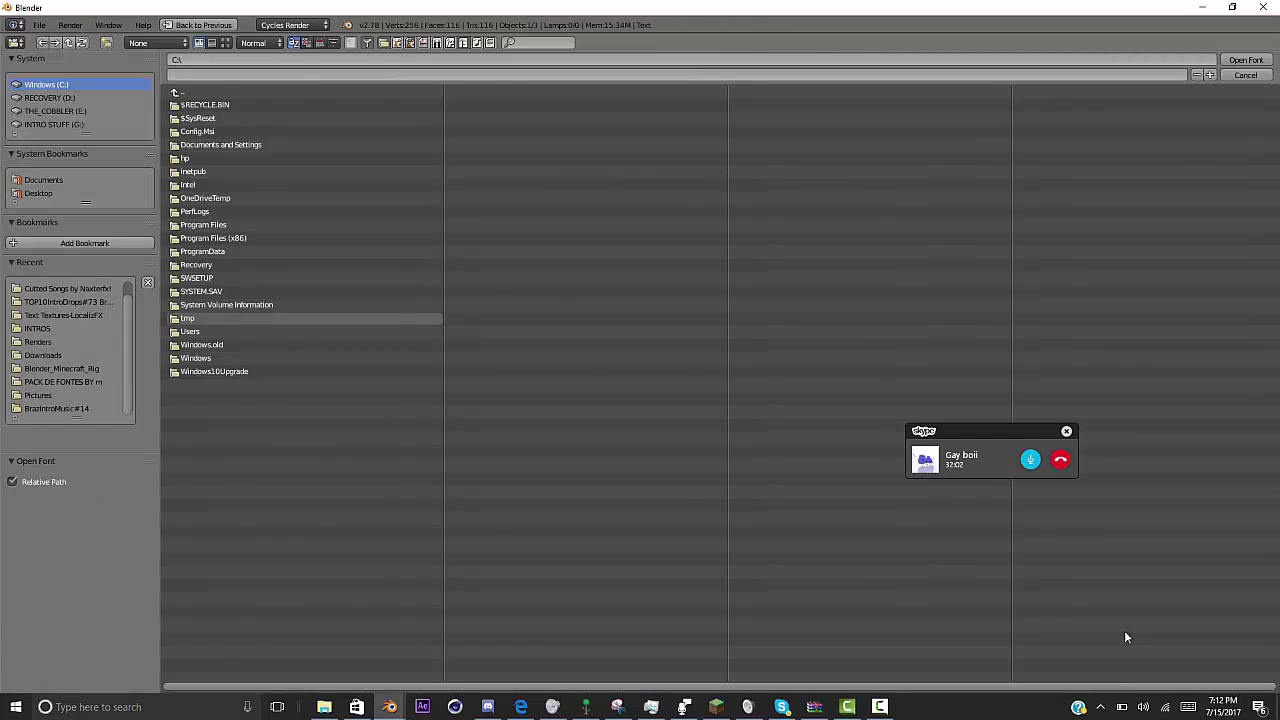
left_click(63, 382)
double_click(215, 358)
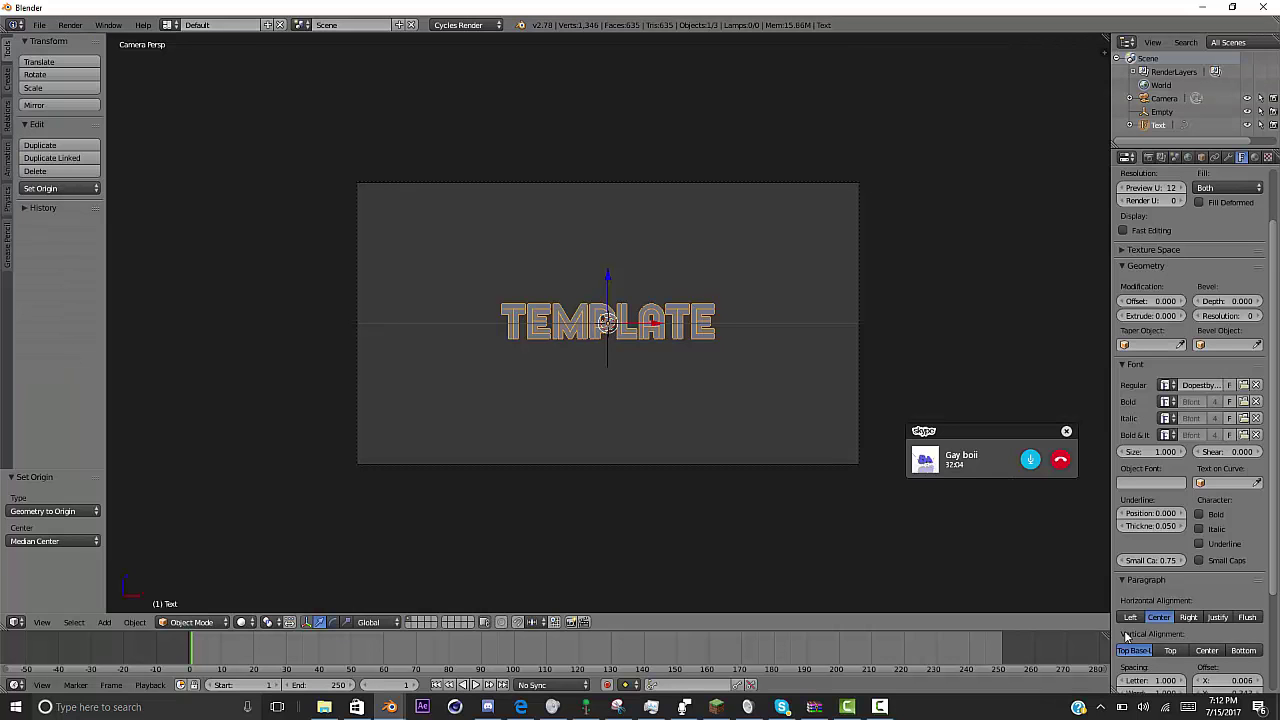
key("ctrl+alt+shift+c")
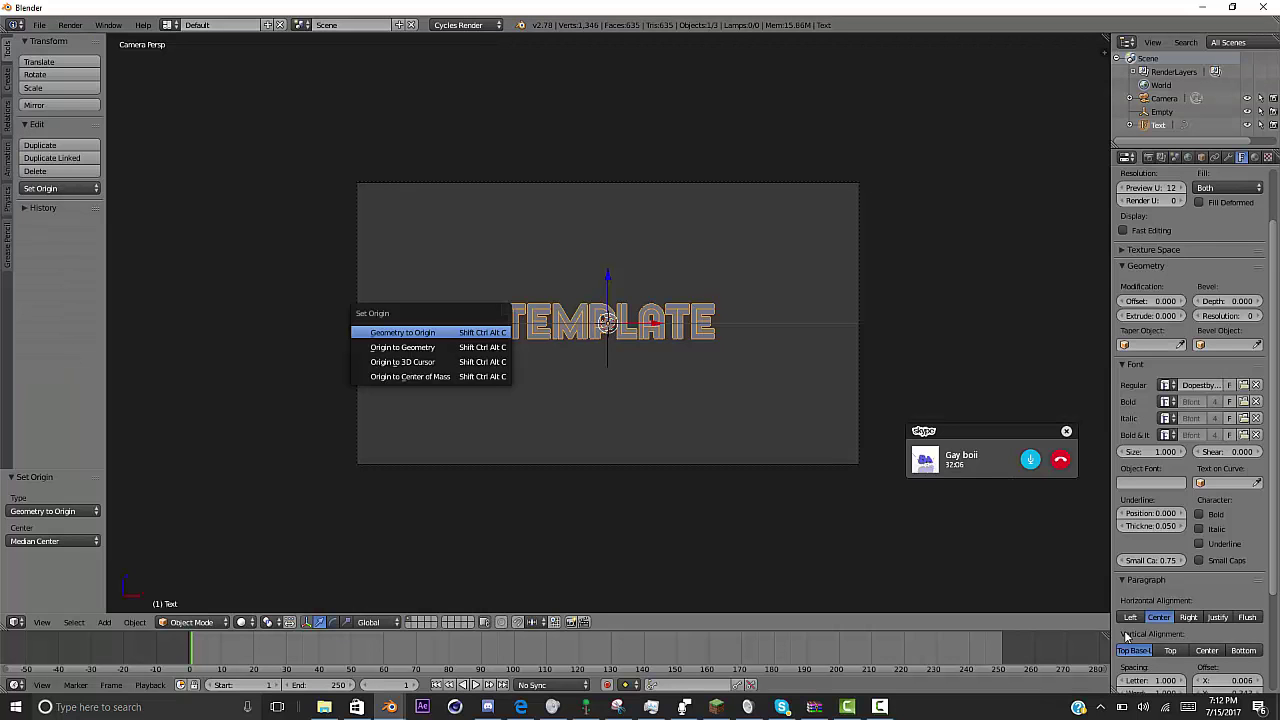
left_click(472, 332)
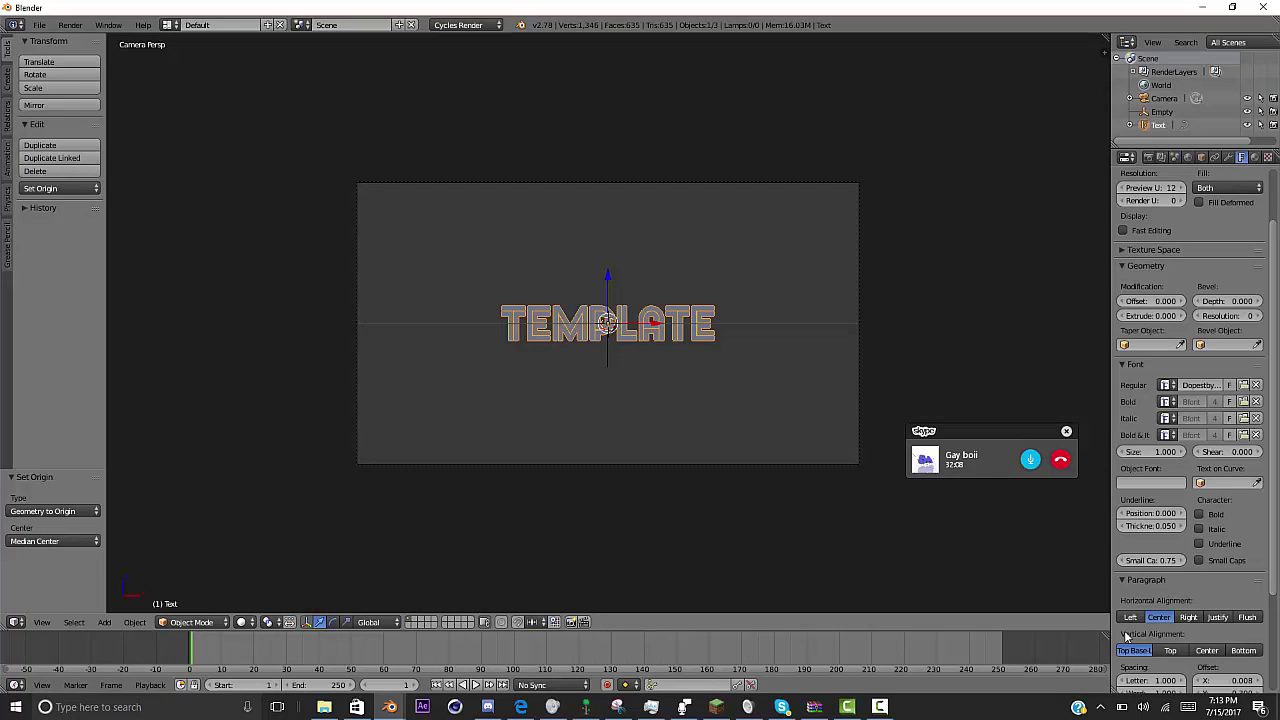
- Switch to the top view and set the TEMPLATE text's extrusion to 0.15
key("KP_7")
scroll(608, 323, "up", 6)
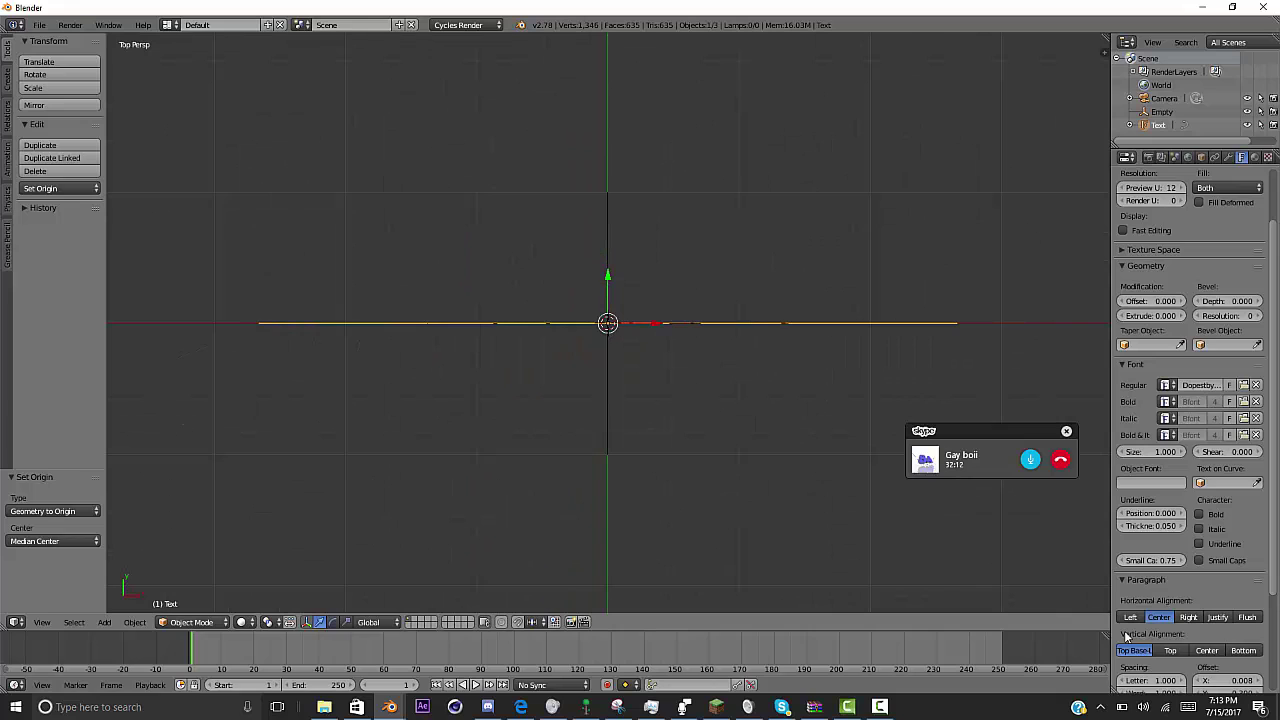
left_click(42, 622)
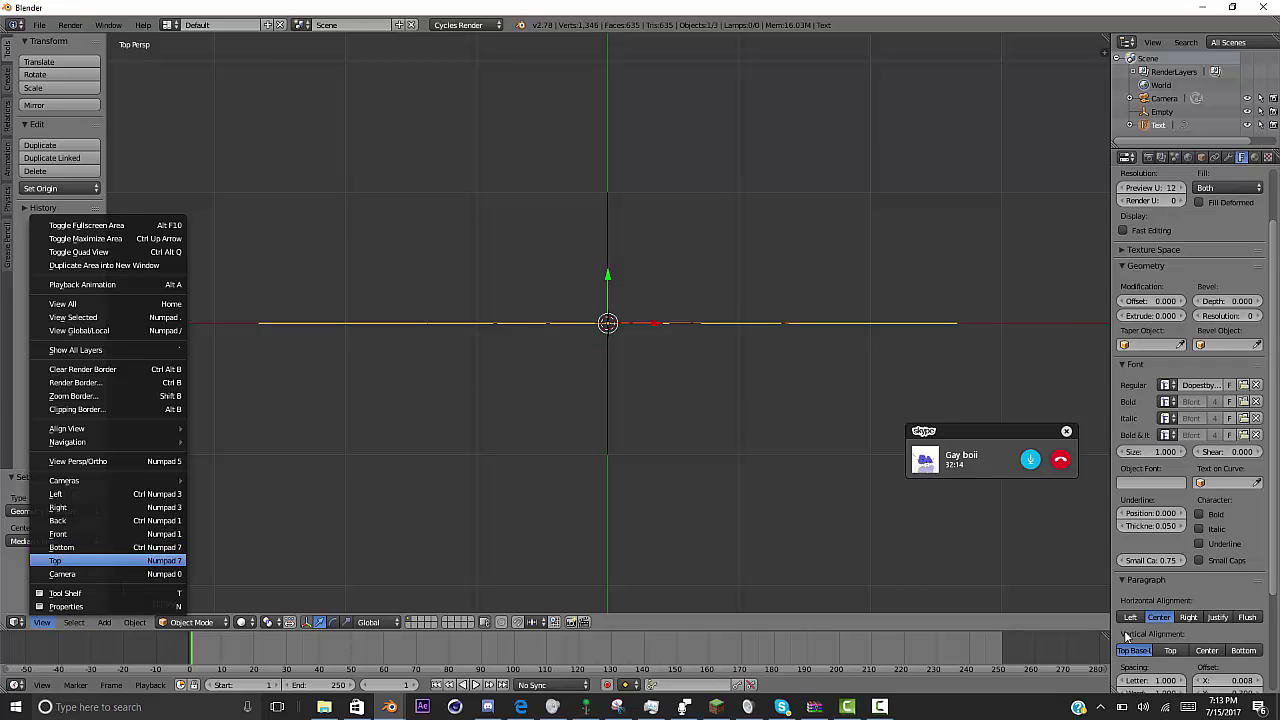
left_click(56, 561)
left_click_drag(1150, 316, 1158, 316)
left_click(1151, 316)
key("BackSpace")
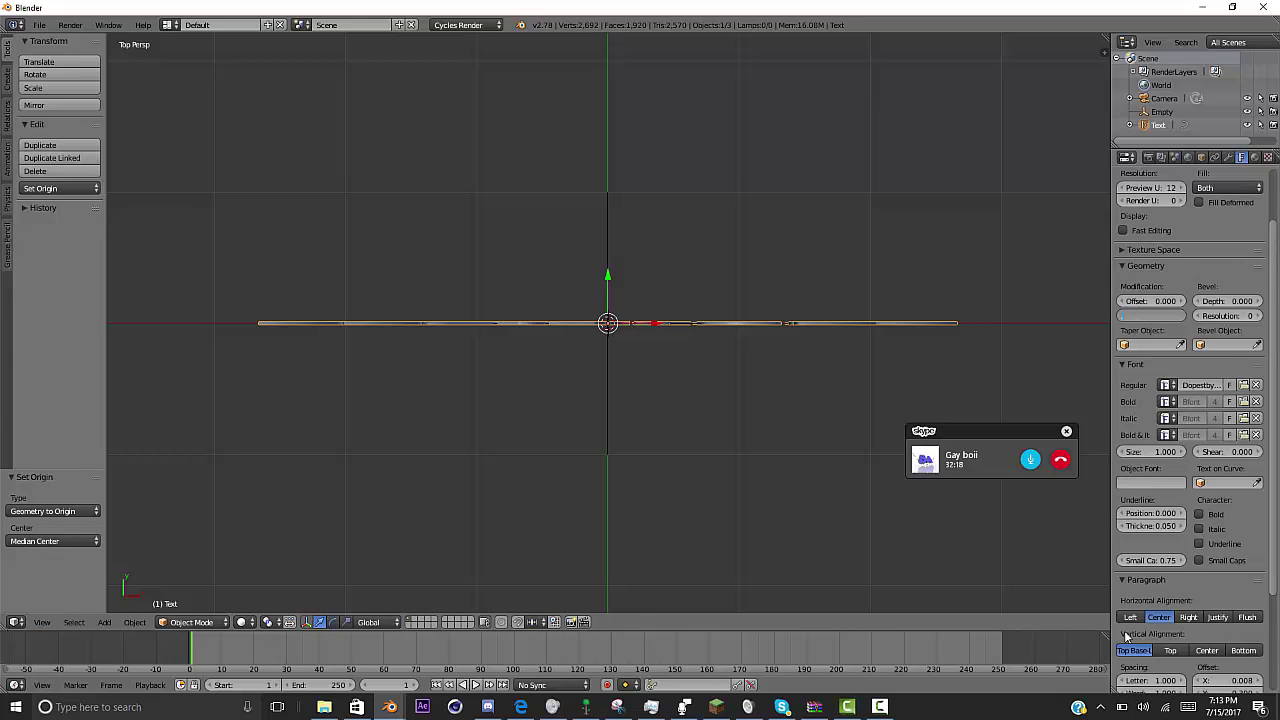
type(".15")
key("Return")
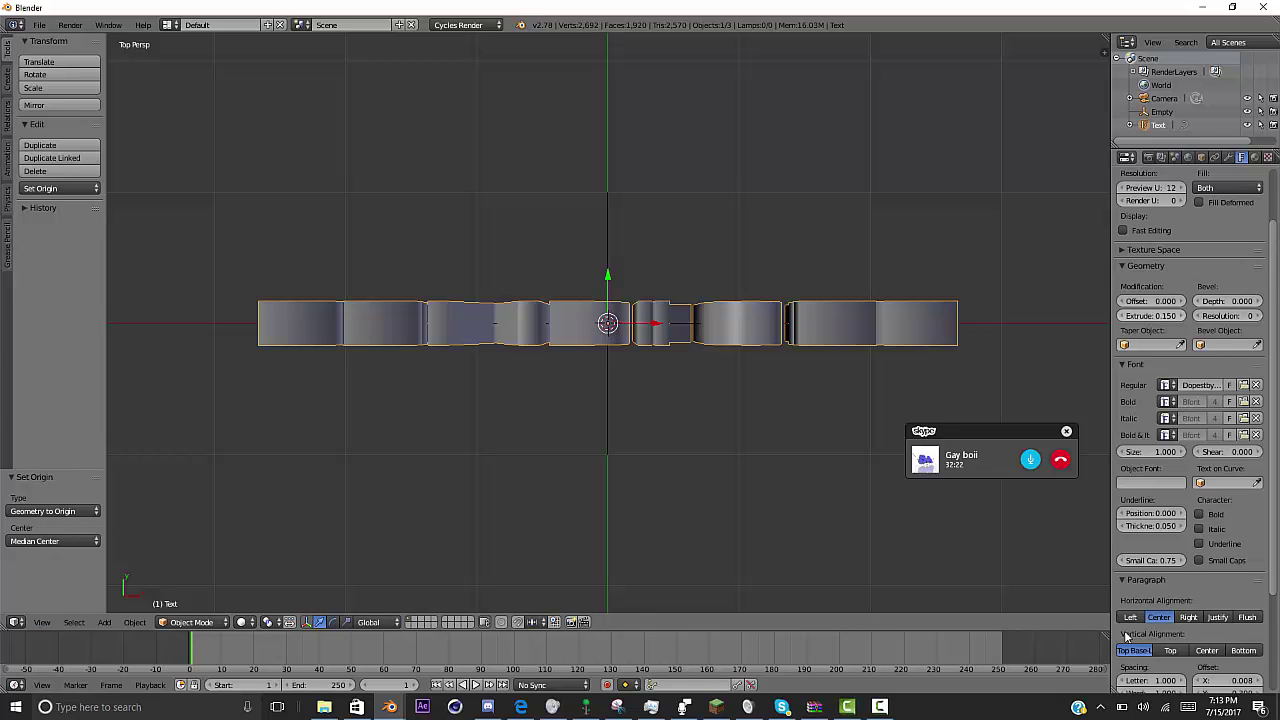
- Duplicate the extruded text in place and set the copy's extrusion to 0.25
key("shift+d")
key("Escape")
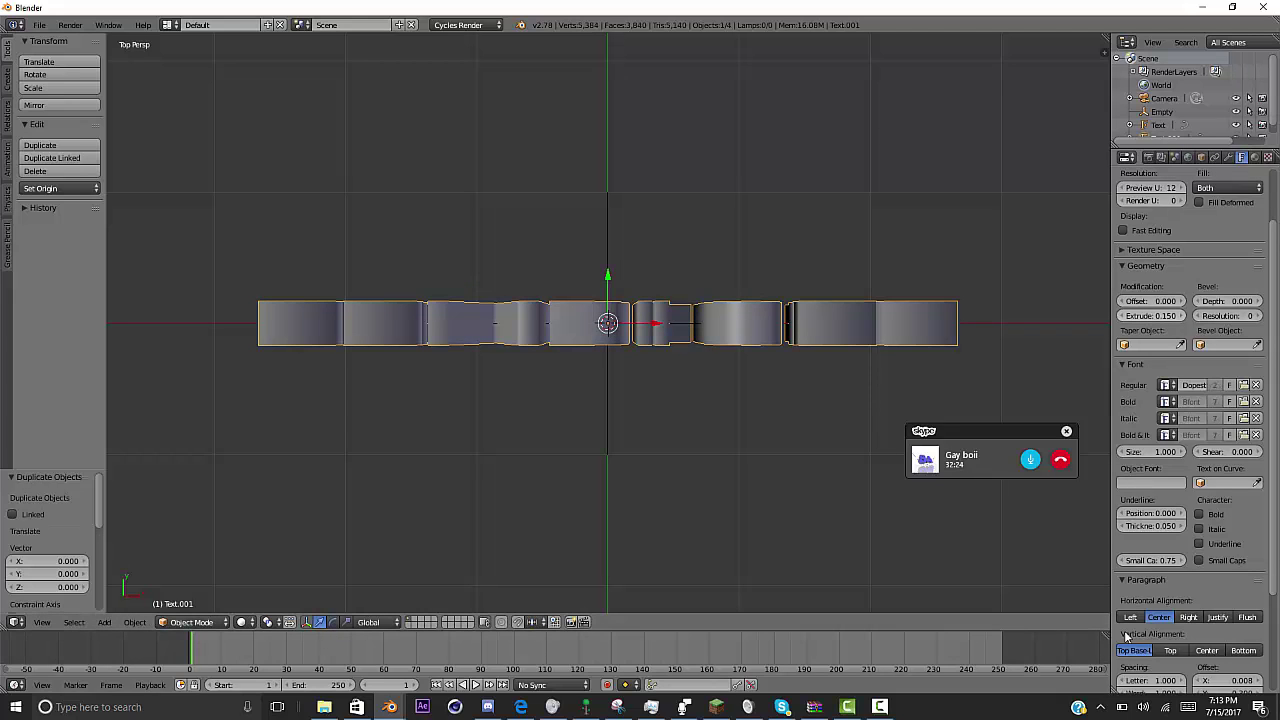
left_click(1150, 316)
type(".25")
key("Return")
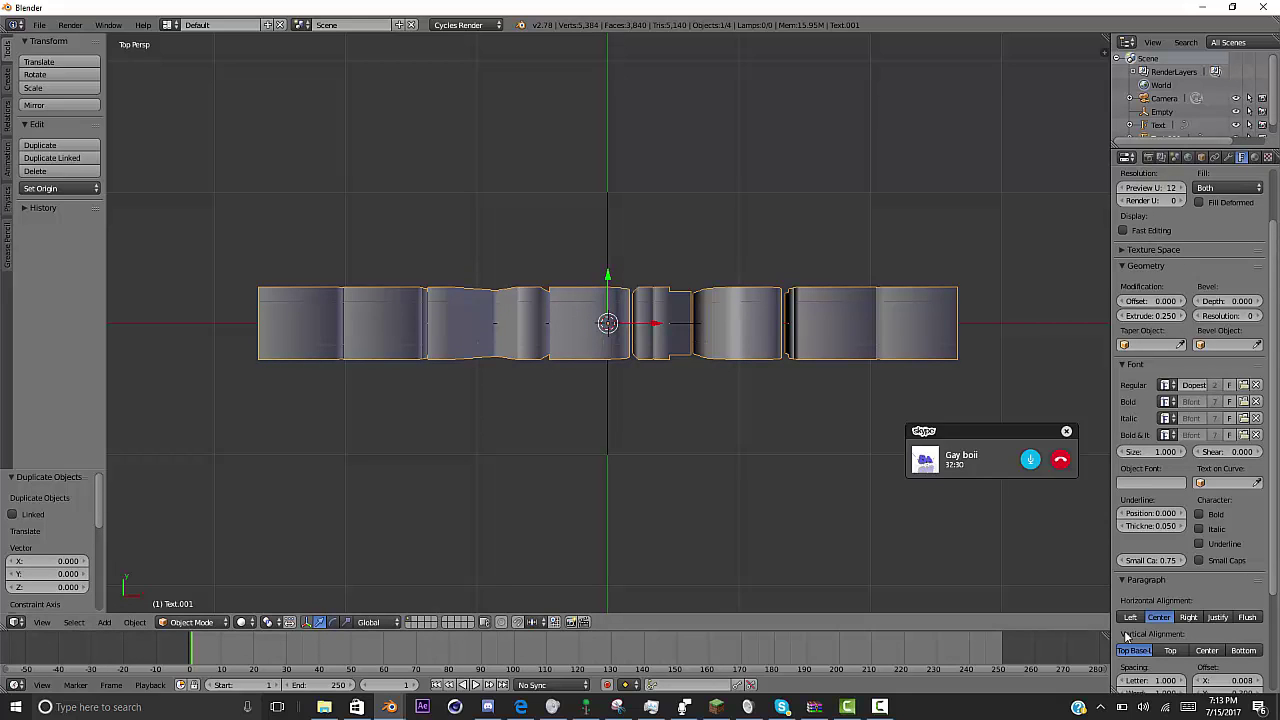
- Select the original text object and set its geometry offset to 0.015
left_click(1158, 125)
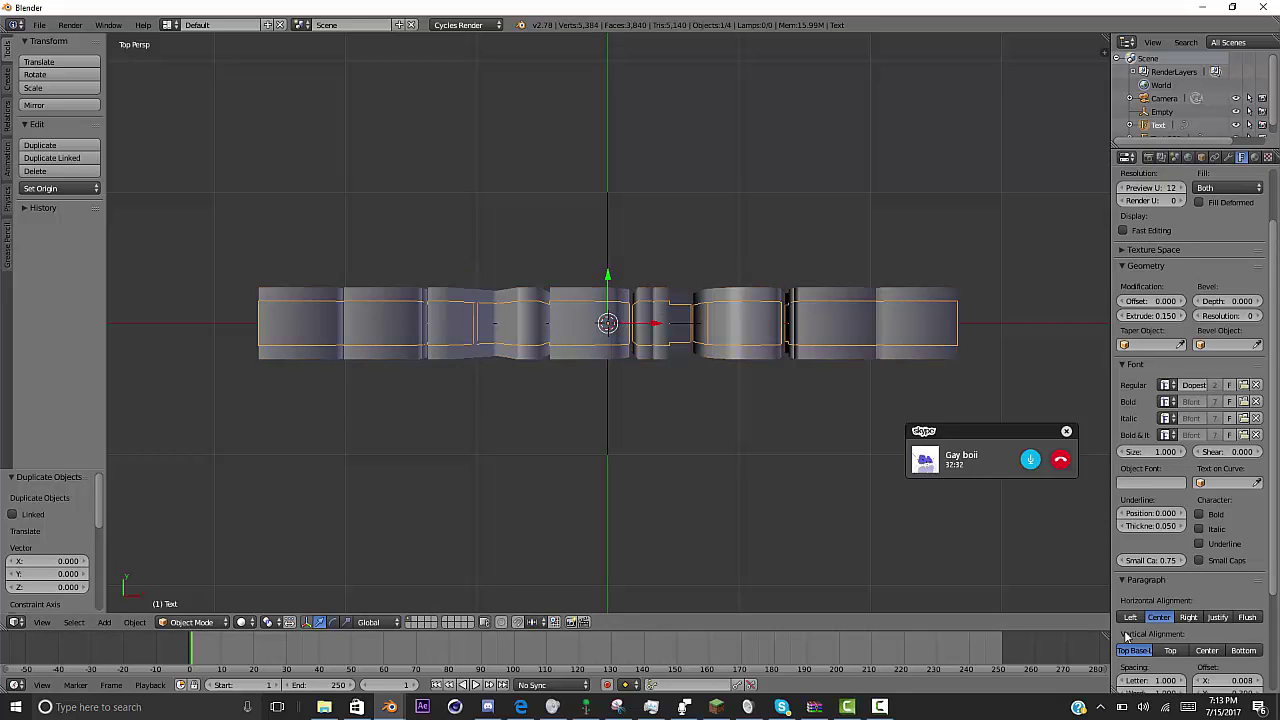
left_click(1228, 301)
key("Tab")
key("BackSpace")
type(".015")
key("Return")
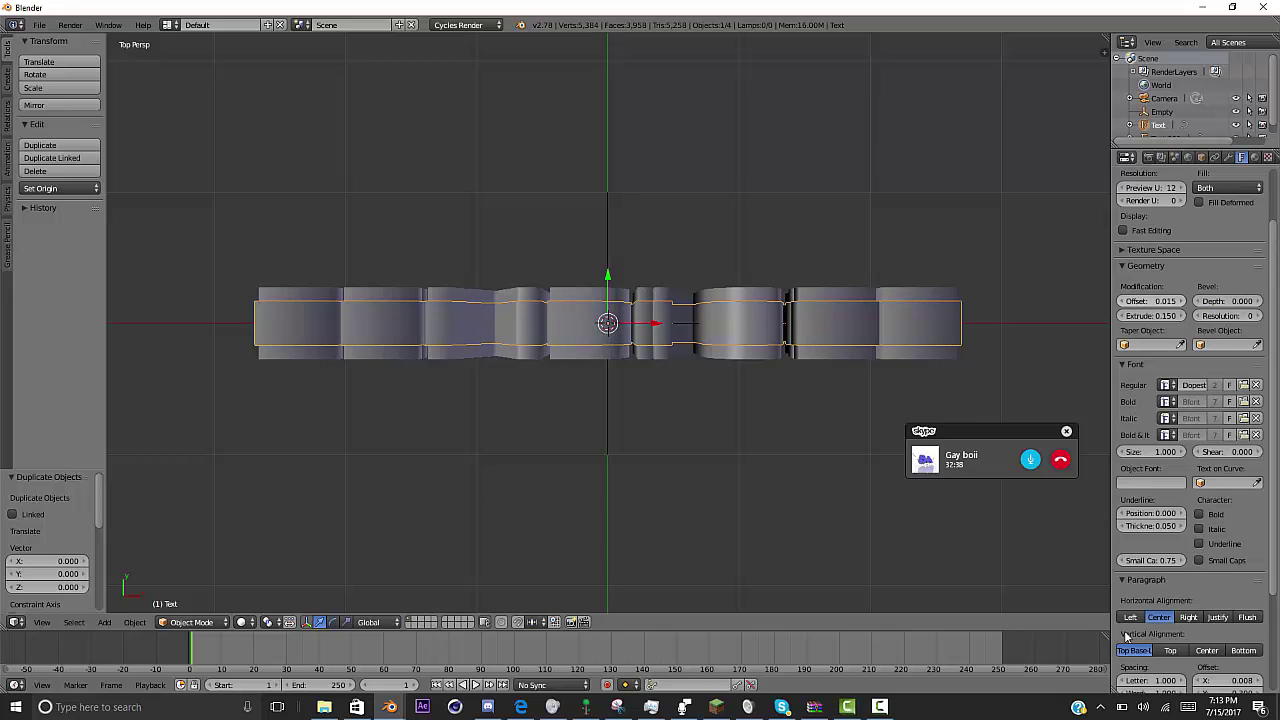
- Inspect the layered TEMPLATE text from several angles, checking how the offset text wraps around the deeper duplicate
key("KP_2")
key("KP_2")
key("KP_2")
key("KP_4")
key("KP_4")
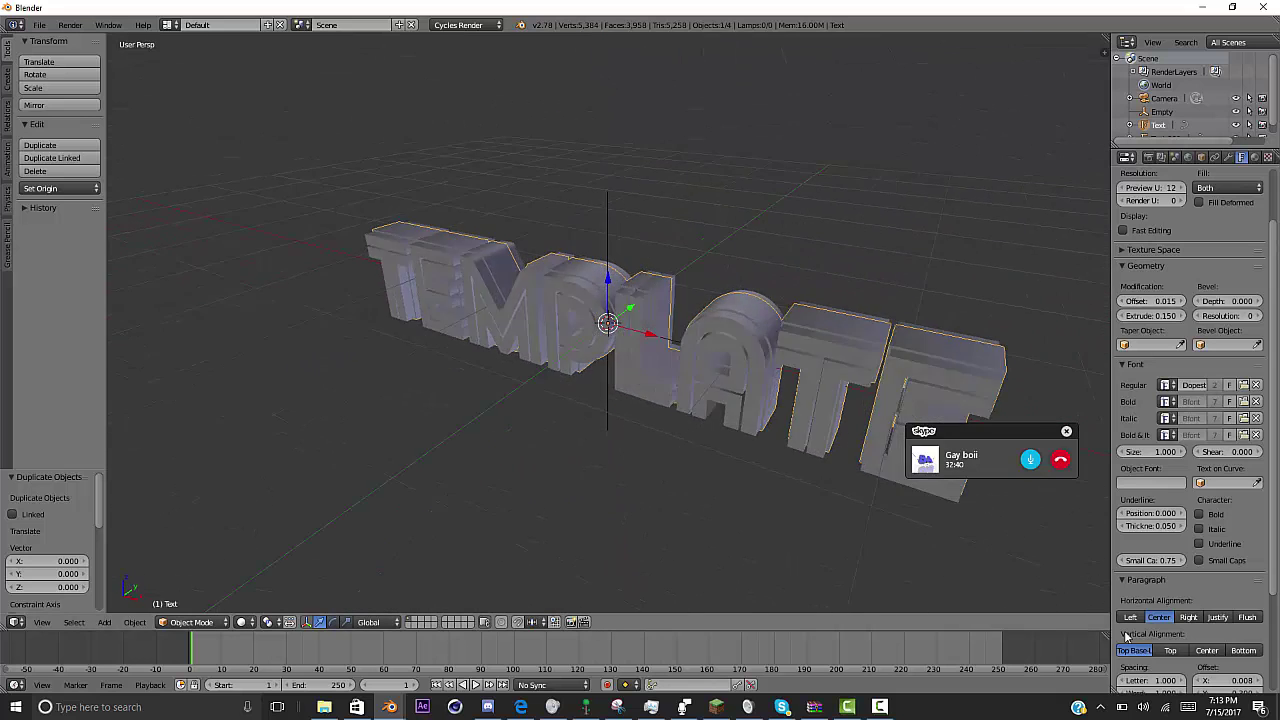
key("KP_4")
key("KP_4")
key("KP_4")
key("KP_4")
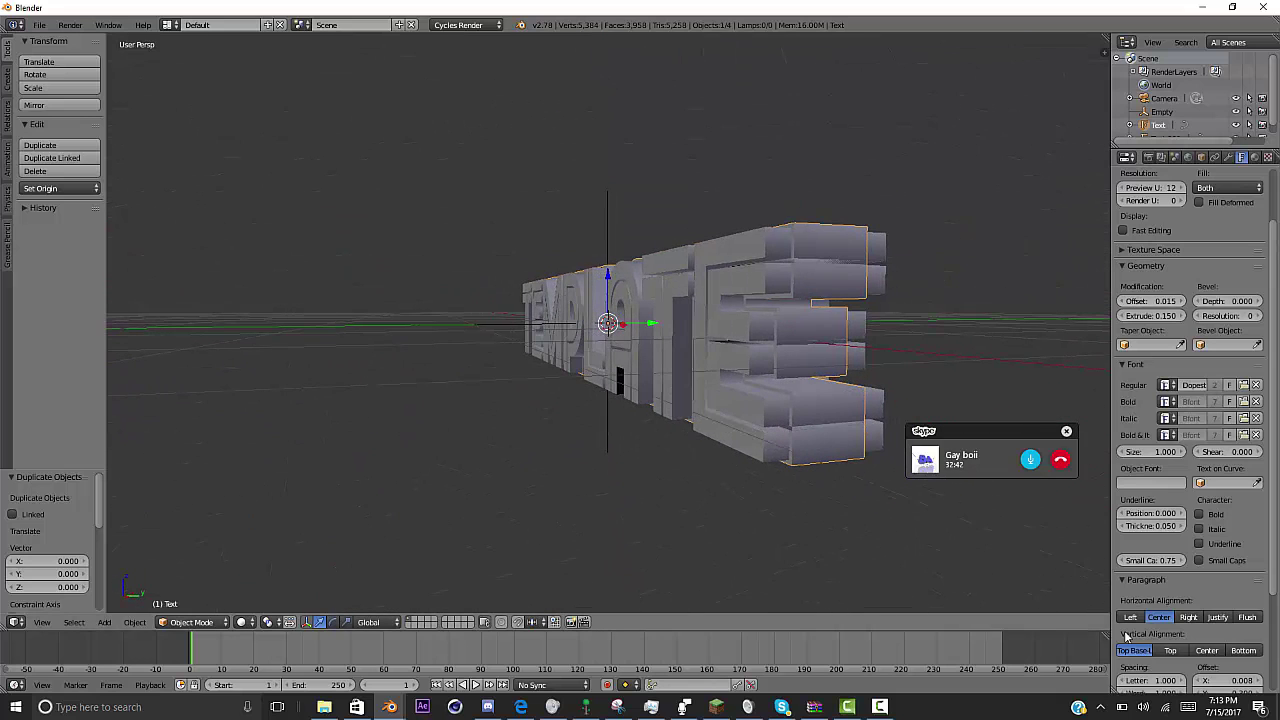
key("KP_4")
key("KP_4")
key("KP_4")
key("KP_4")
key("KP_4")
key("KP_4")
key("KP_8")
key("KP_8")
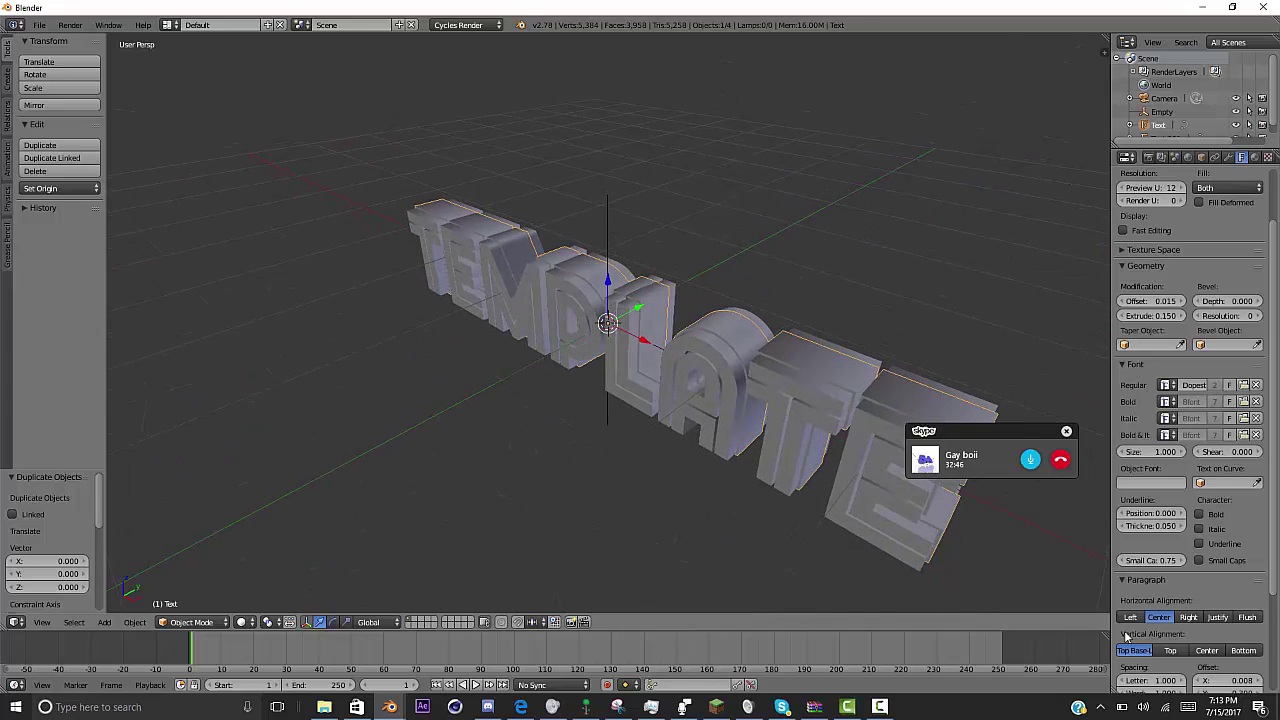
key("KP_4")
key("KP_4")
key("KP_4")
key("KP_4")
key("KP_4")
key("KP_2")
key("KP_2")
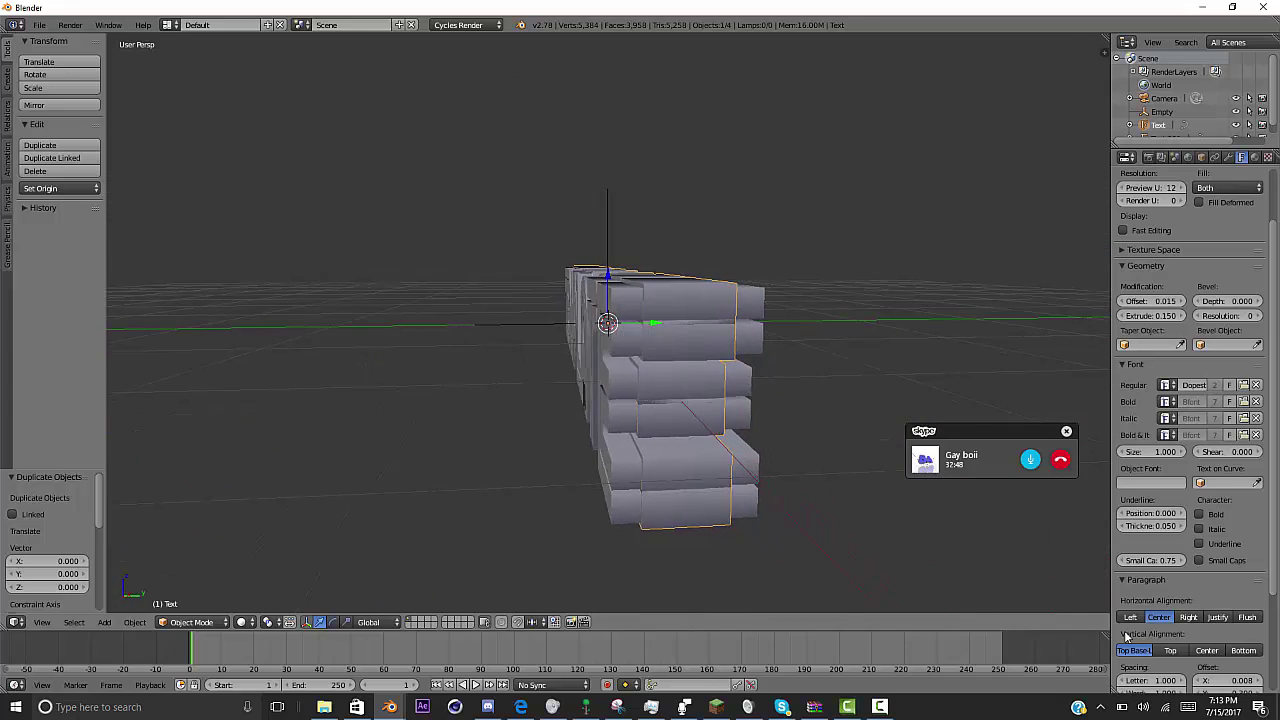
key("KP_4")
key("KP_4")
key("KP_4")
key("KP_4")
key("KP_4")
key("KP_4")
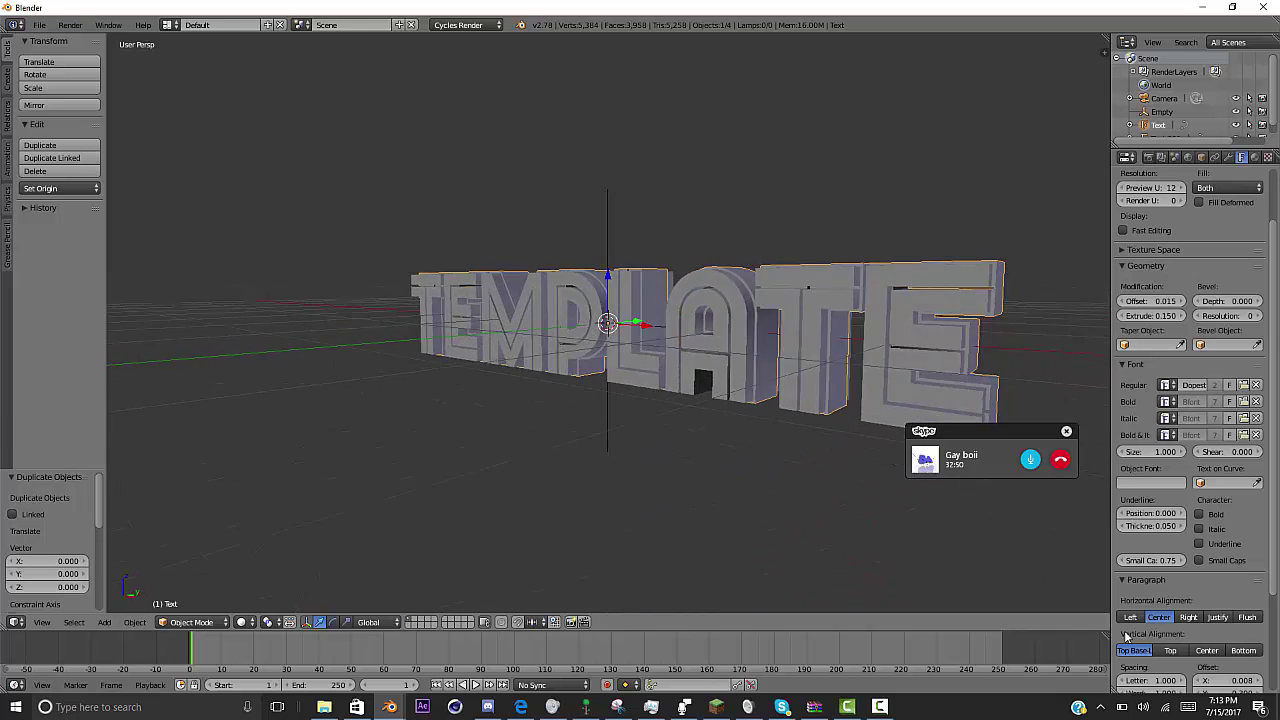
key("KP_4")
key("KP_4")
key("KP_4")
key("KP_4")
key("KP_4")
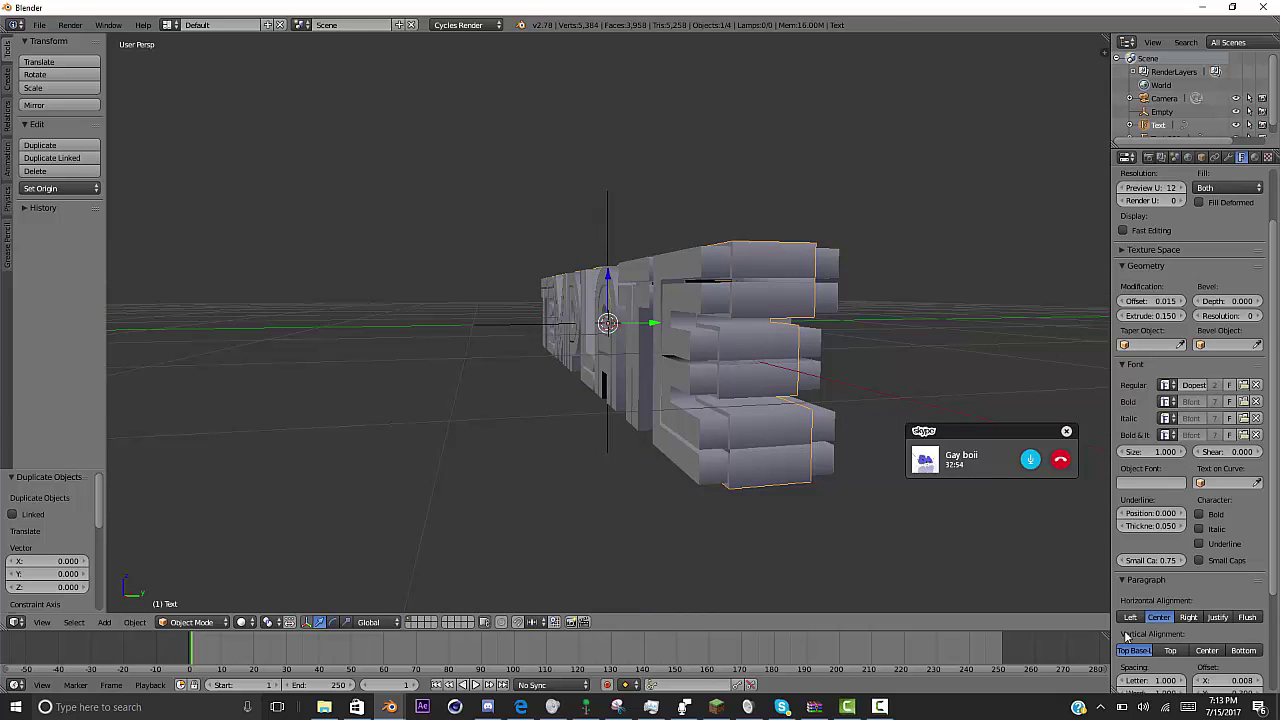
- Look through the render, layer, scene, object, constraint, modifier, font, texture and physics settings, and return to the World settings
key("ctrl+shift+Tab")
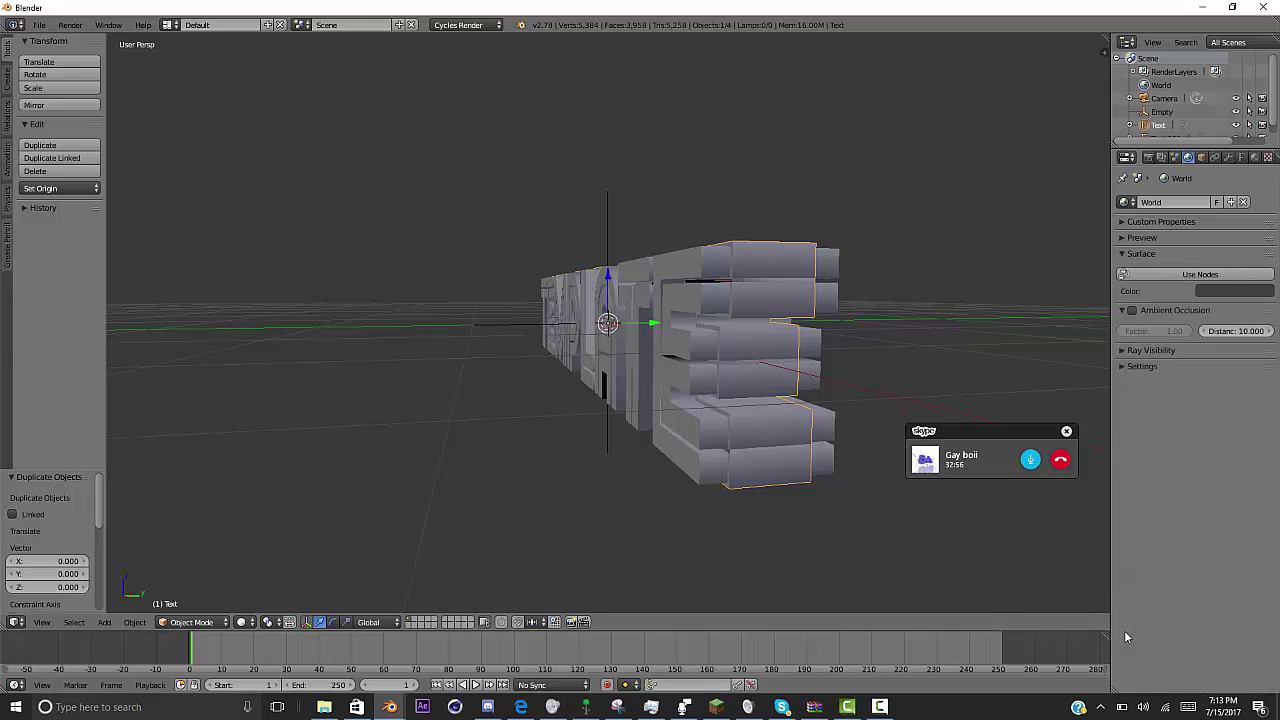
key("KP_5")
key("KP_5")
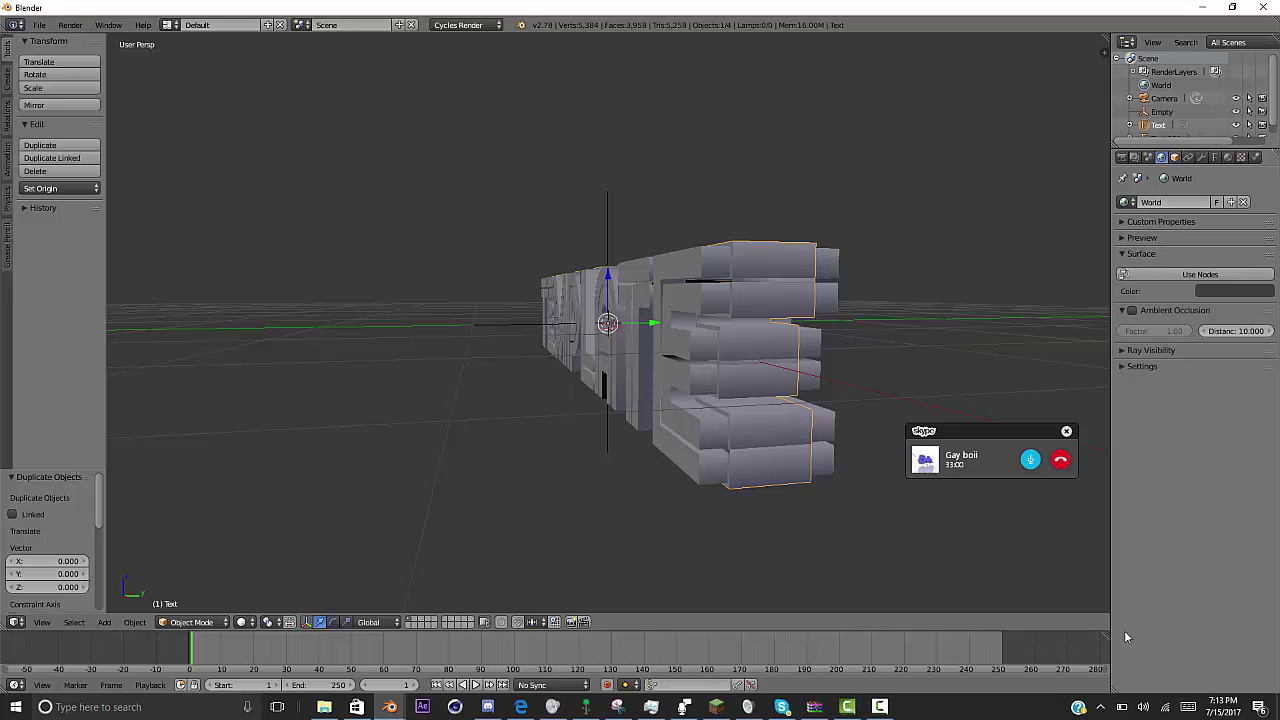
key("ctrl+shift+Tab")
key("ctrl+shift+Tab")
key("ctrl+shift+Tab")
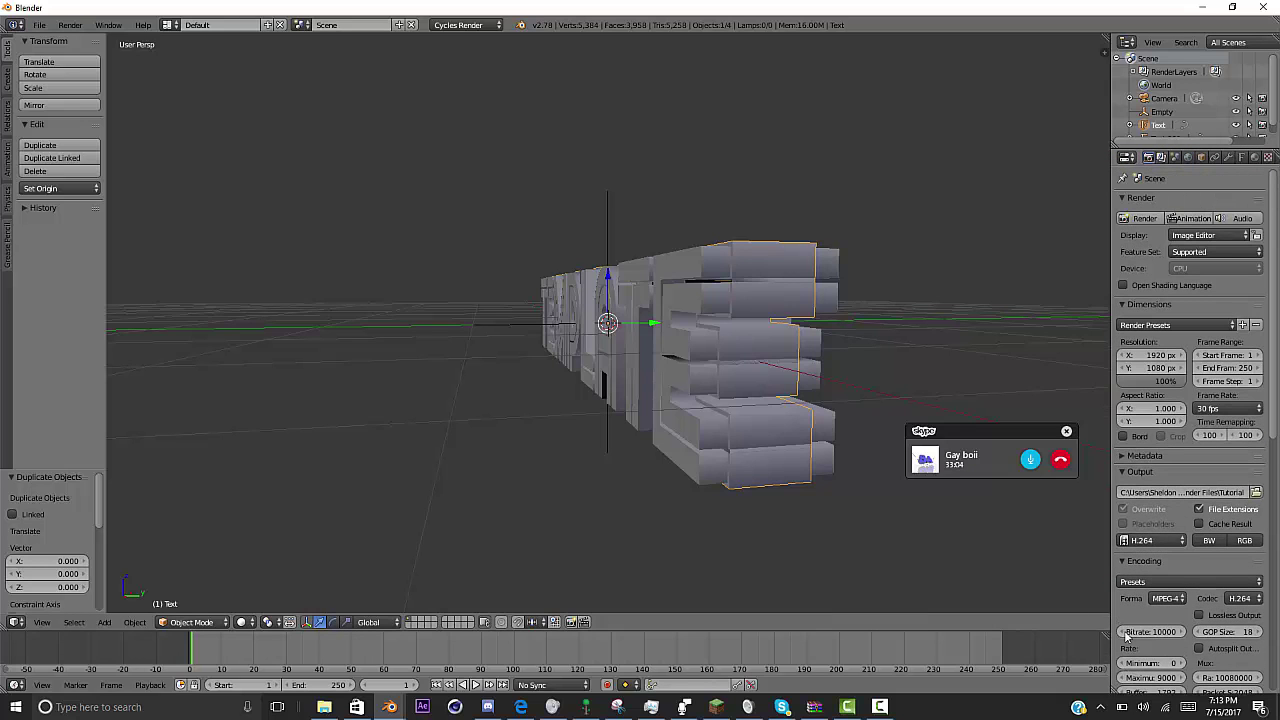
key("ctrl+Tab")
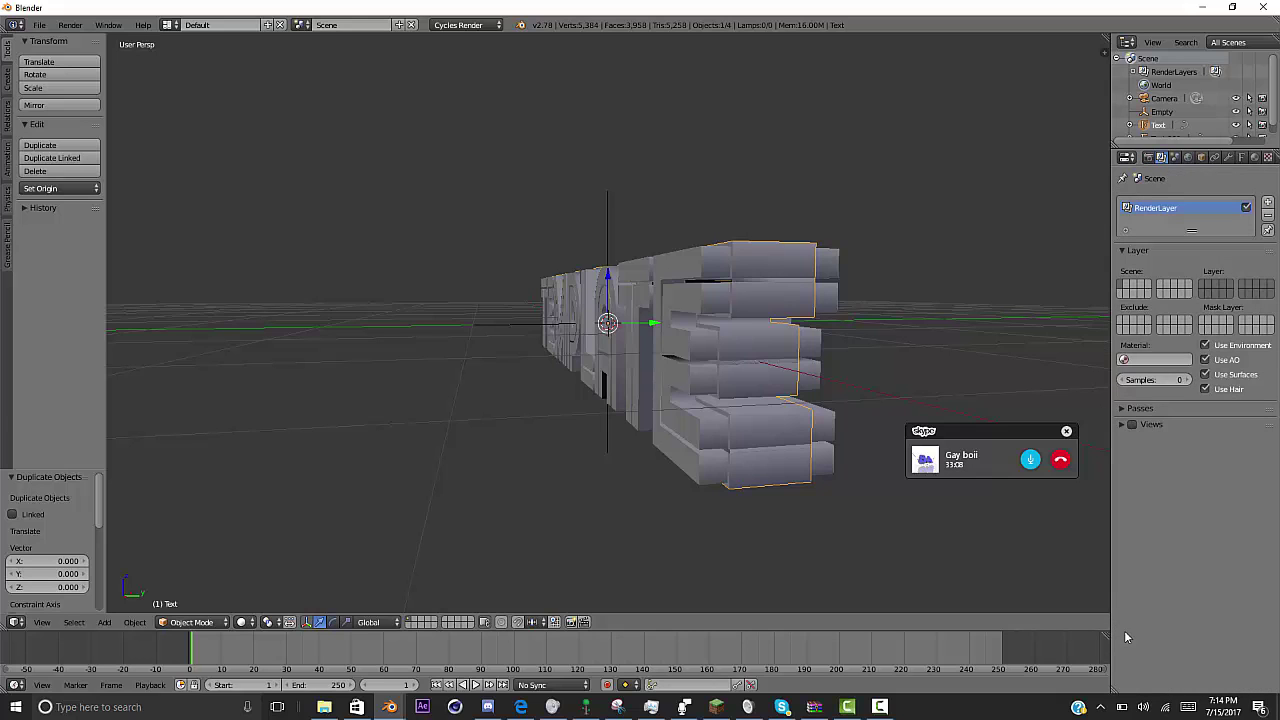
key("ctrl+Tab")
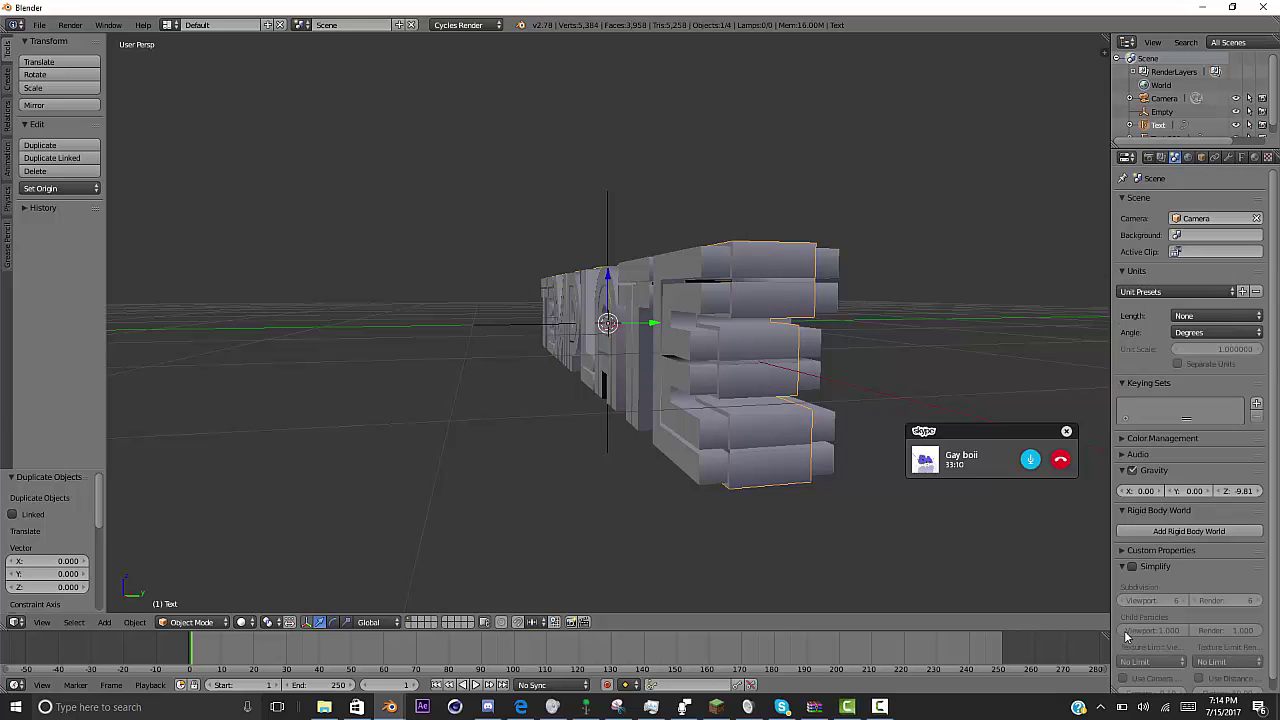
scroll(1126, 636, "down", 1)
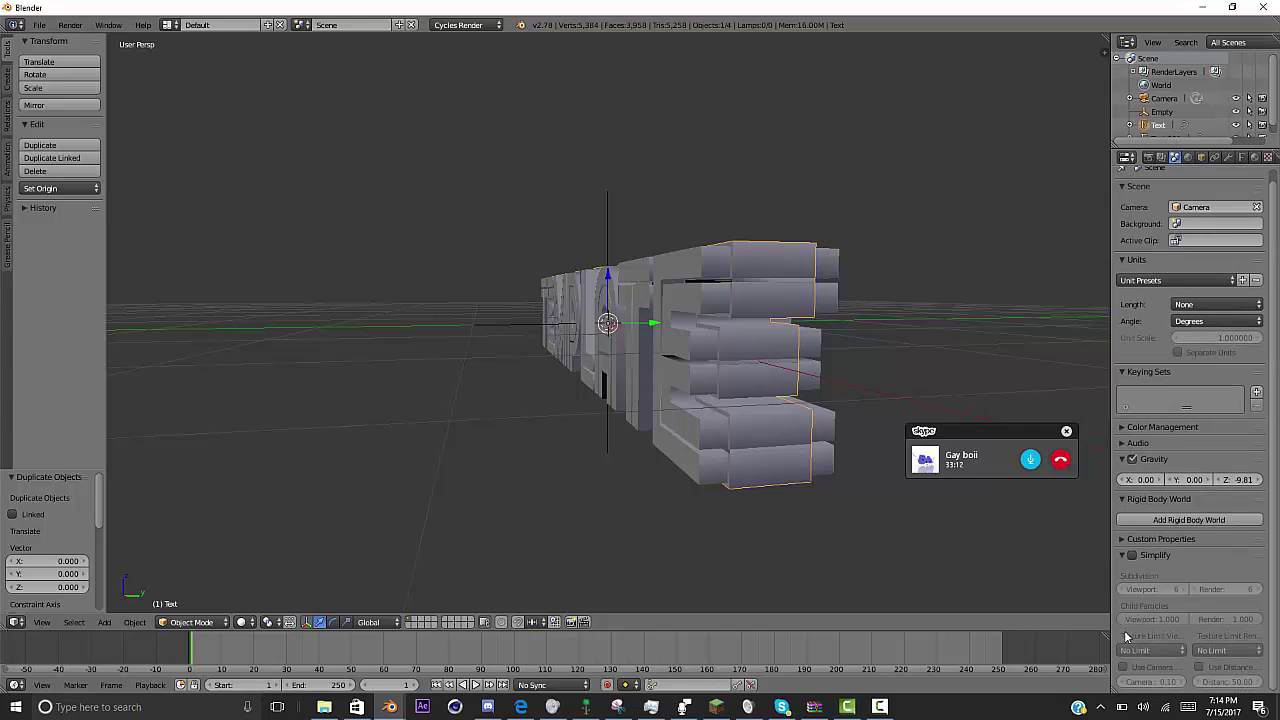
scroll(1126, 636, "up", 1)
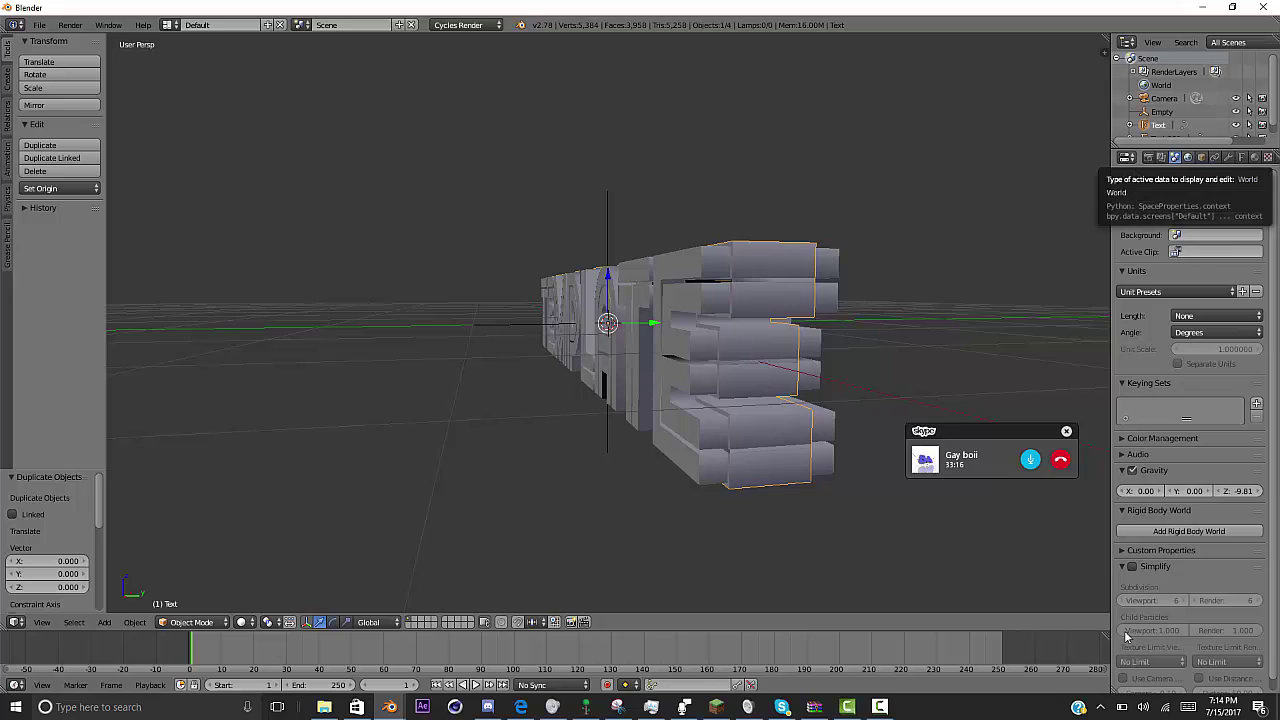
scroll(1126, 636, "down", 1)
scroll(1126, 636, "up", 1)
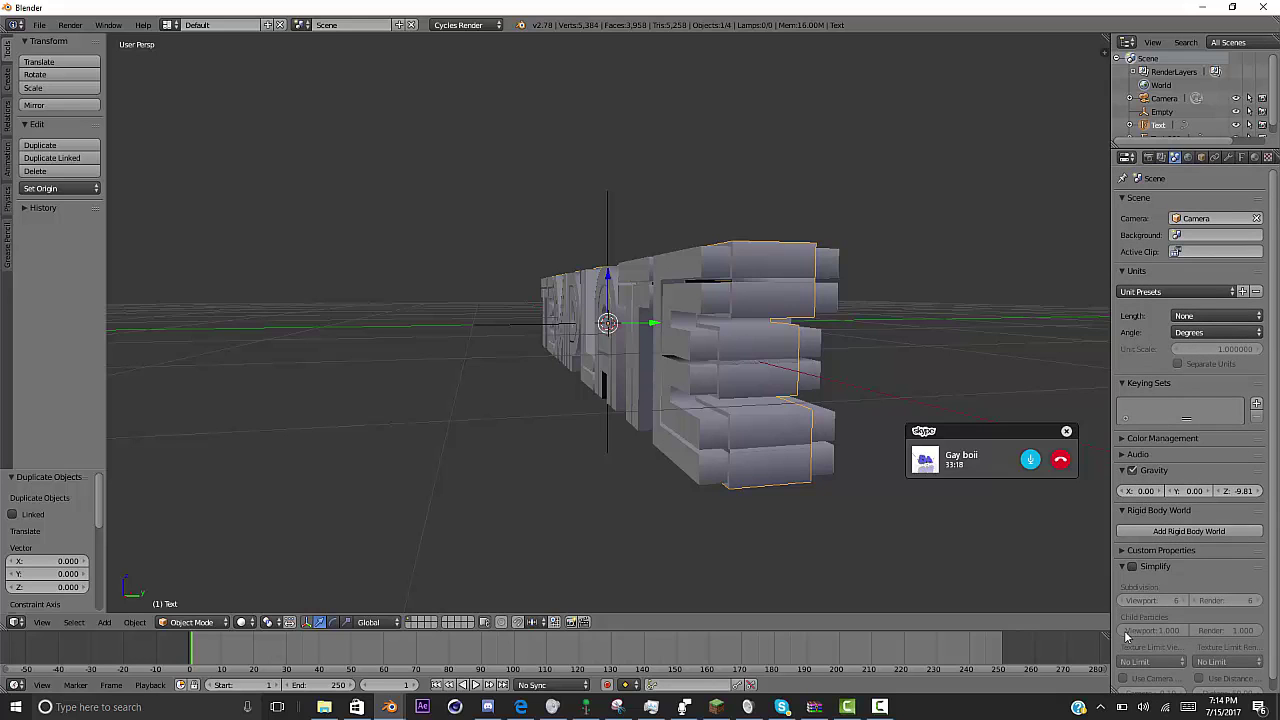
left_click(1188, 157)
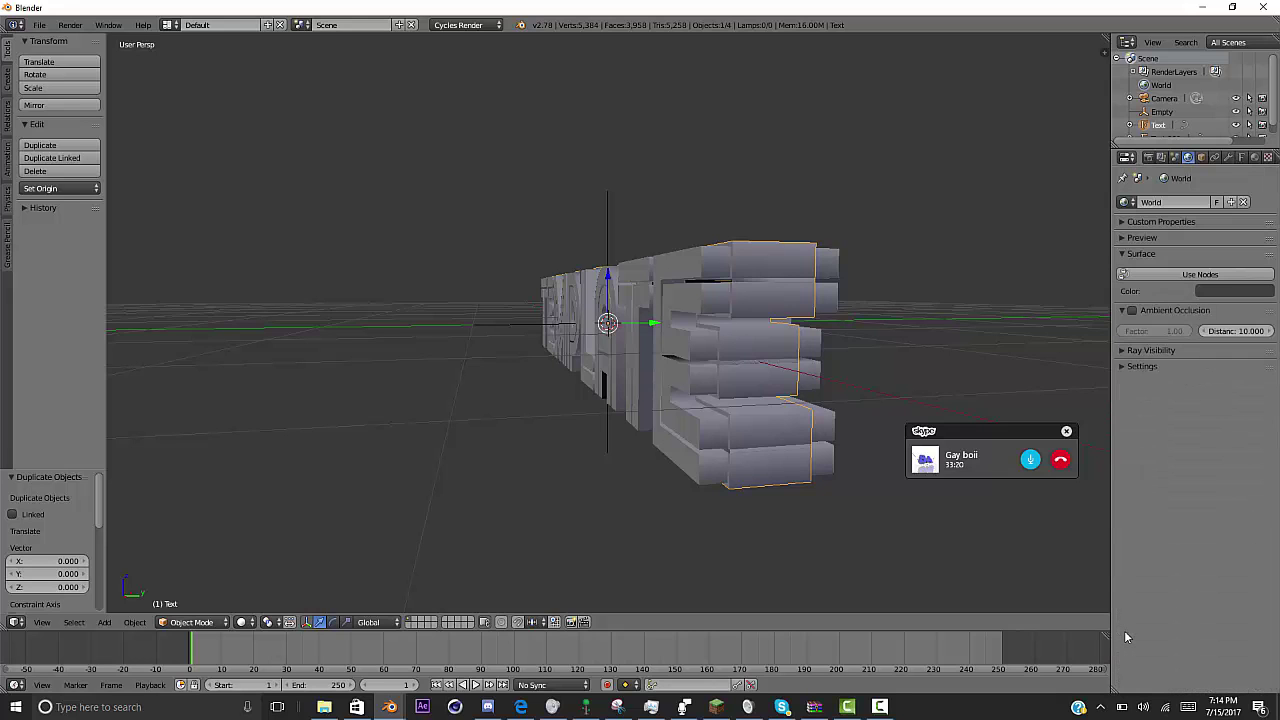
left_click(1201, 157)
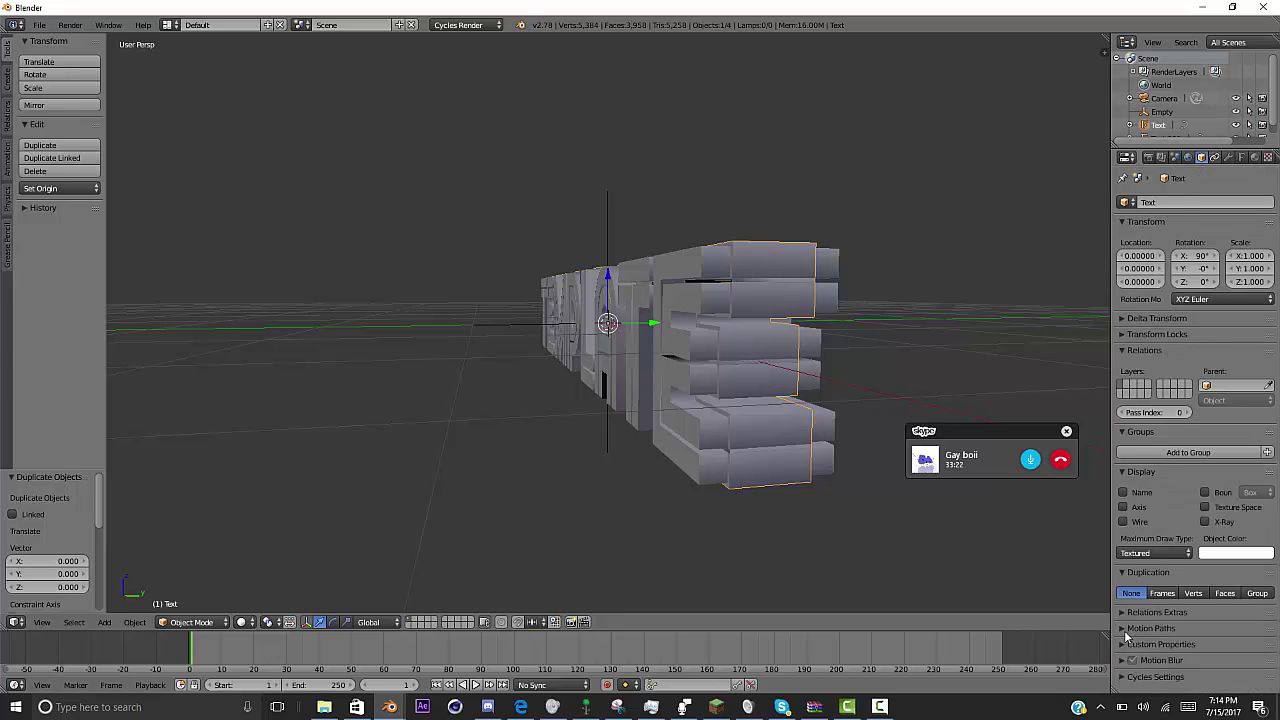
left_click(1215, 157)
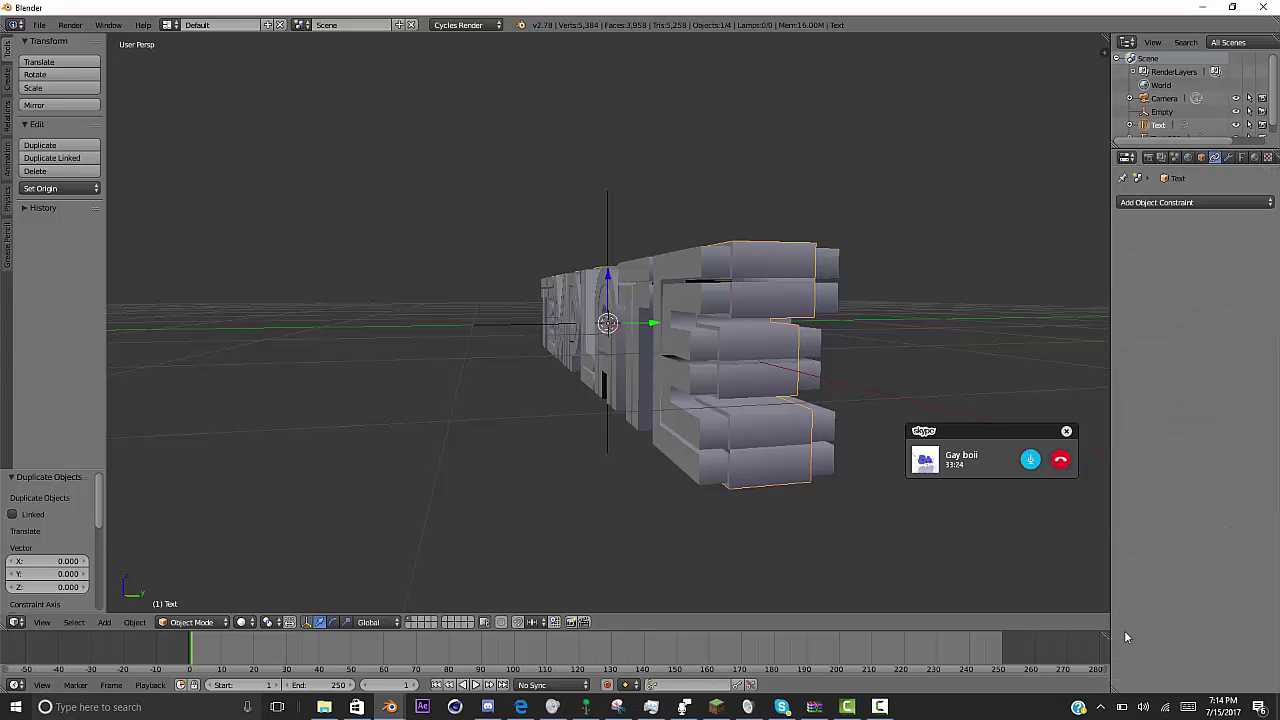
left_click(1188, 157)
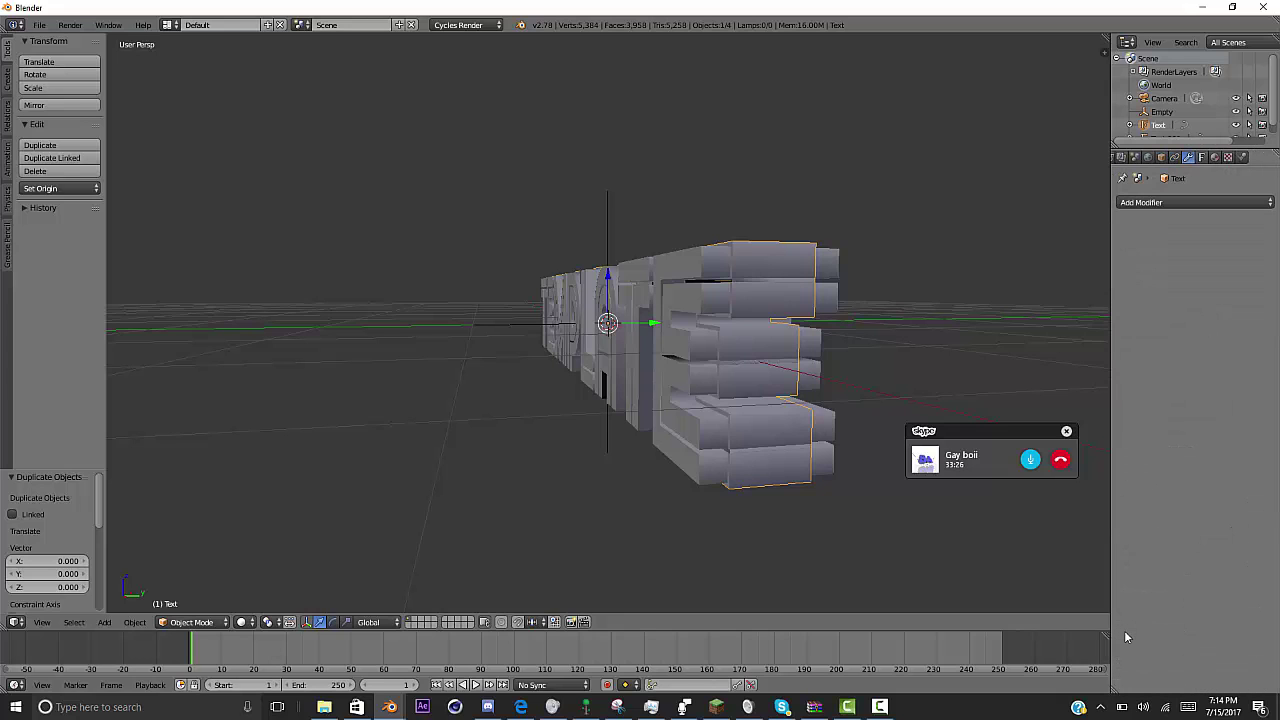
left_click(1201, 157)
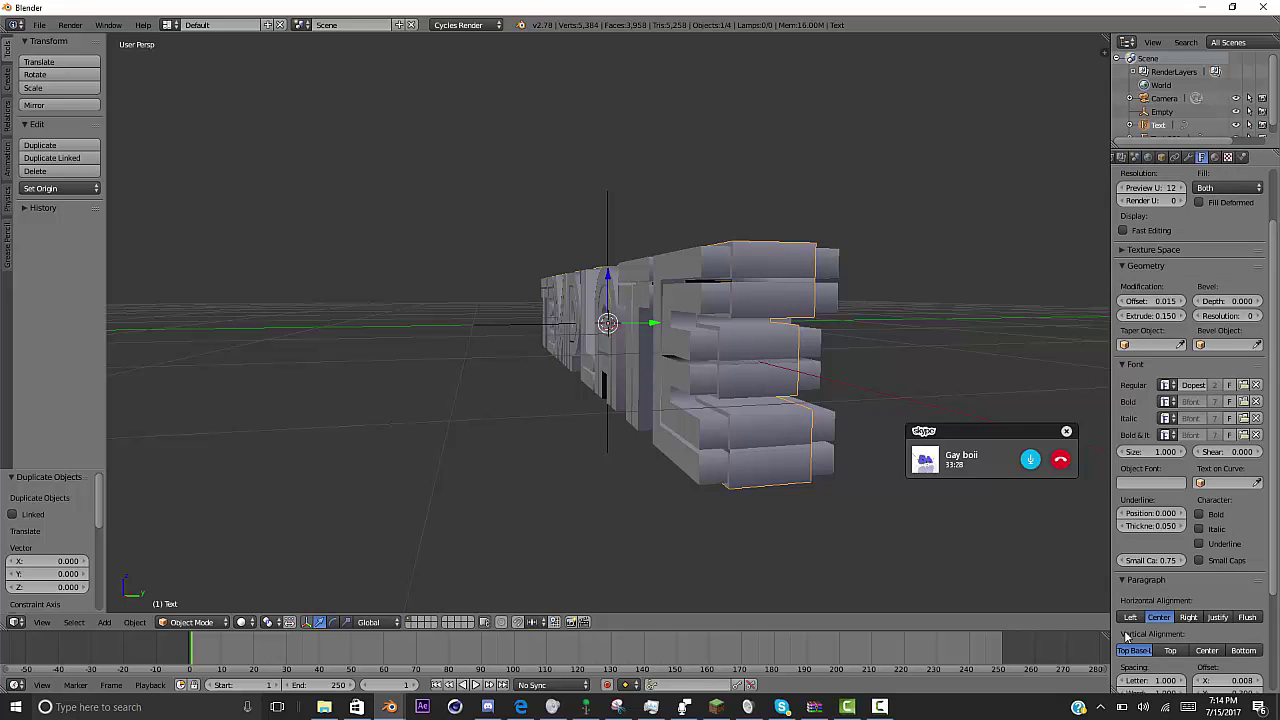
left_click(1215, 157)
left_click(1228, 157)
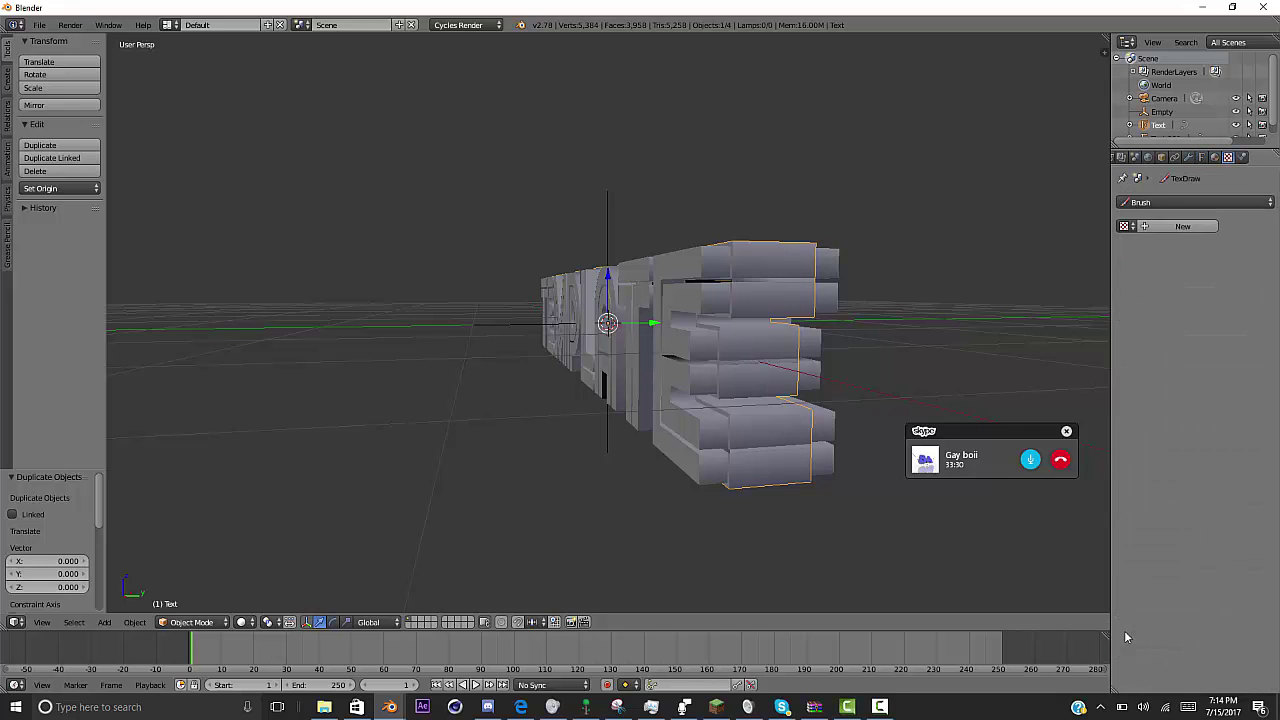
left_click(1242, 157)
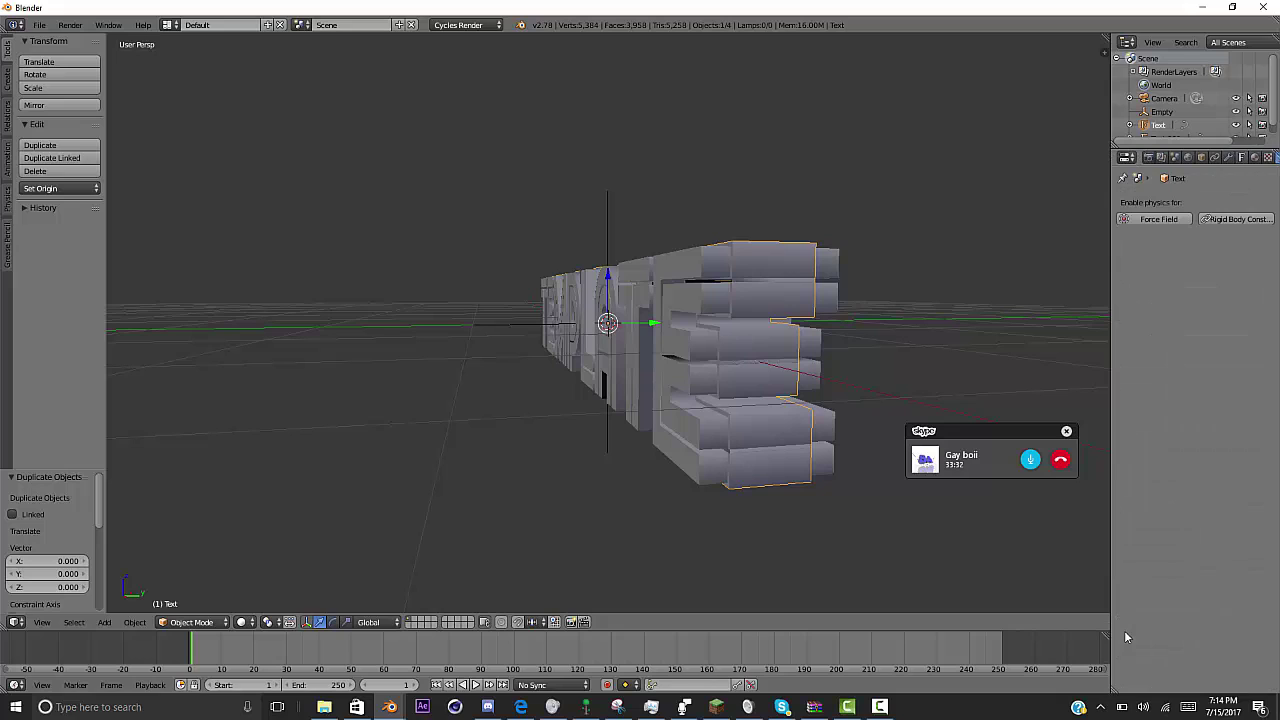
left_click(1188, 157)
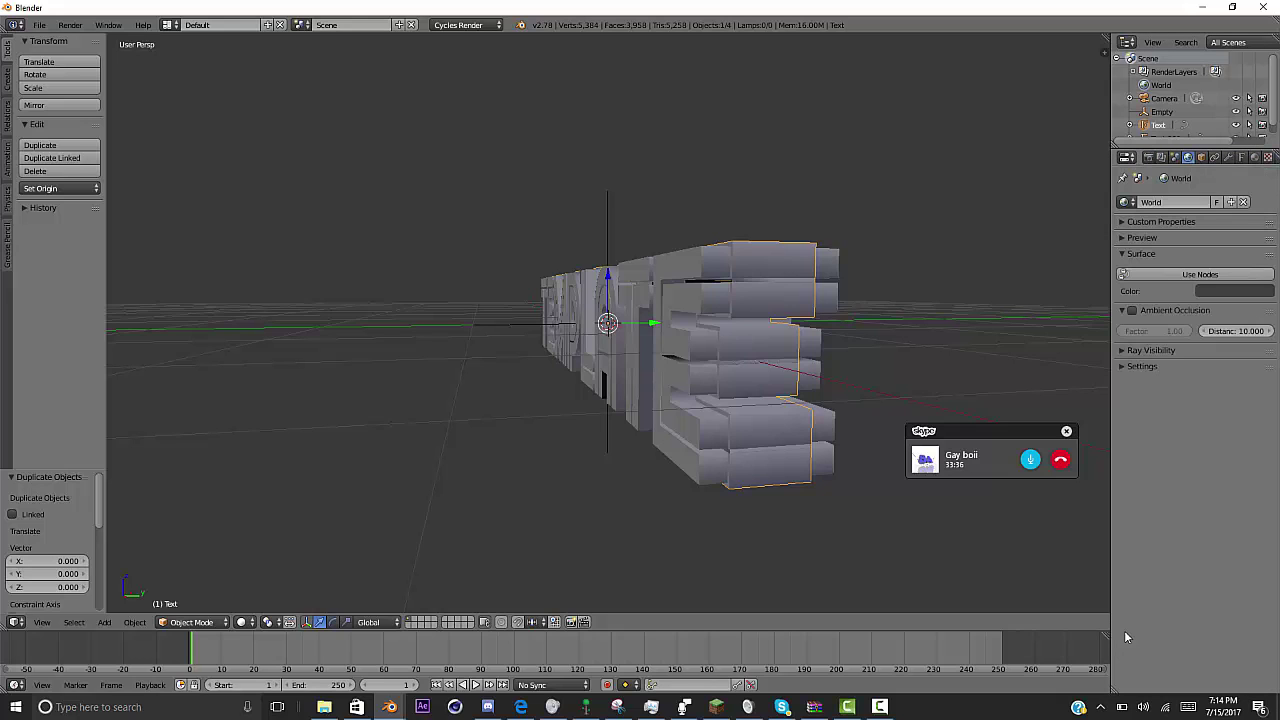
- Enable nodes for the world surface and assign a Wave Texture to the background color
left_click(1200, 274)
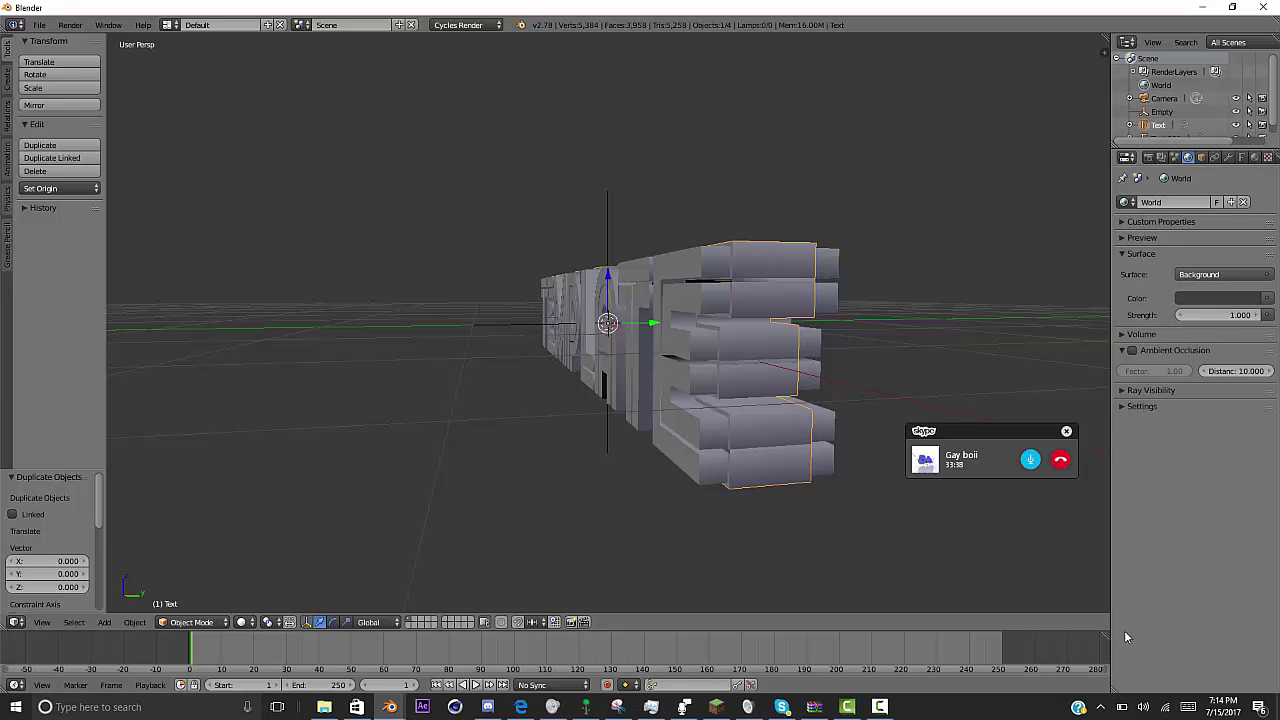
left_click(1267, 298)
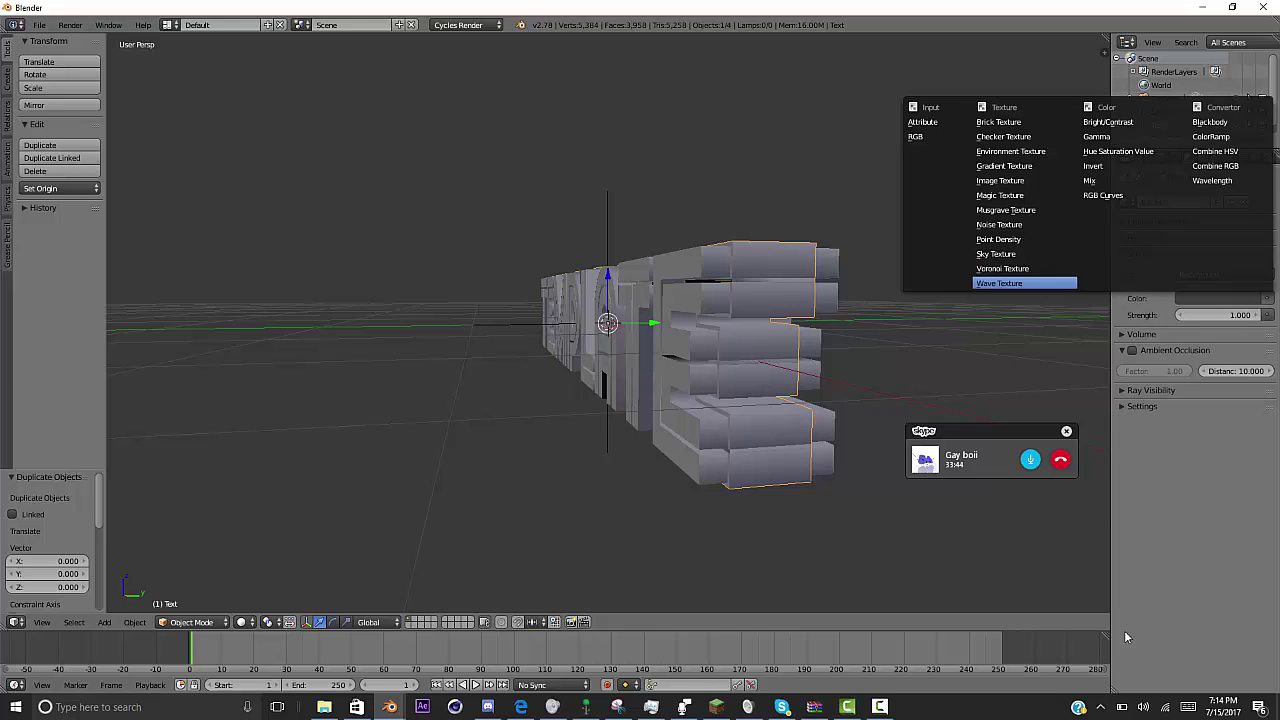
left_click(999, 283)
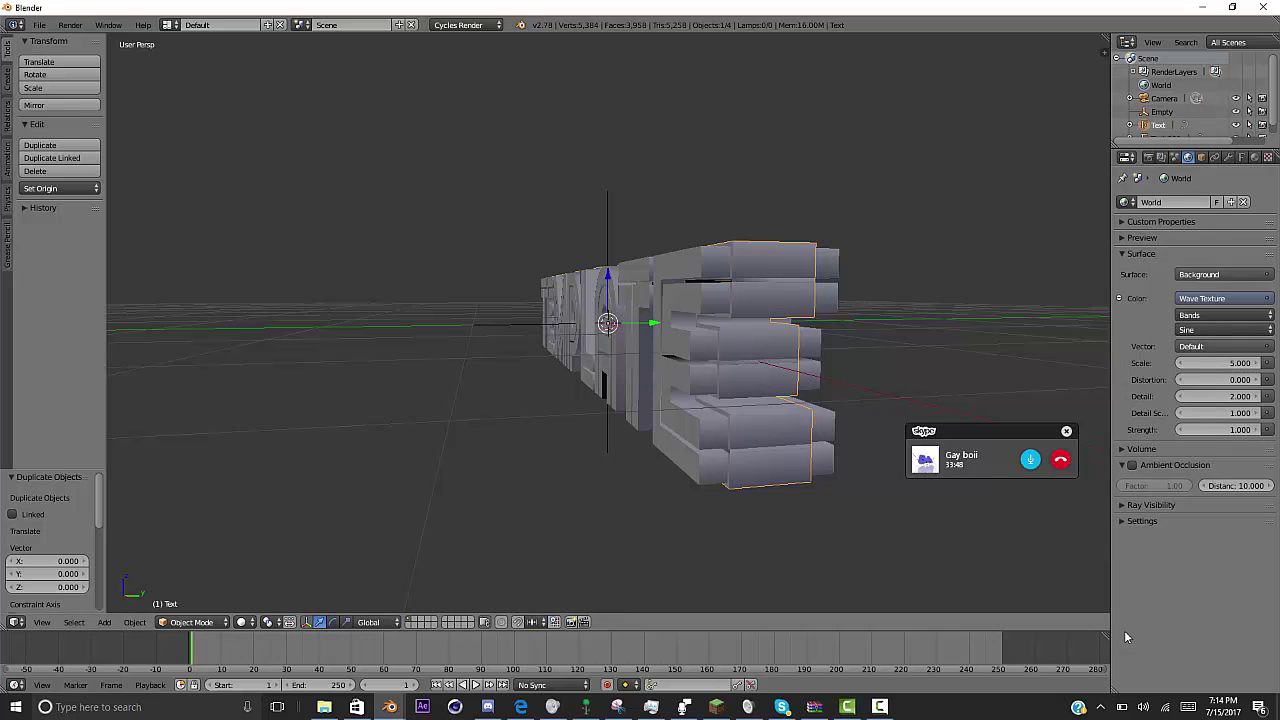
- Preview the text with rendered shading and set the world Wave Texture's scale to 0.25
middle_click_drag(680, 400, 735, 408)
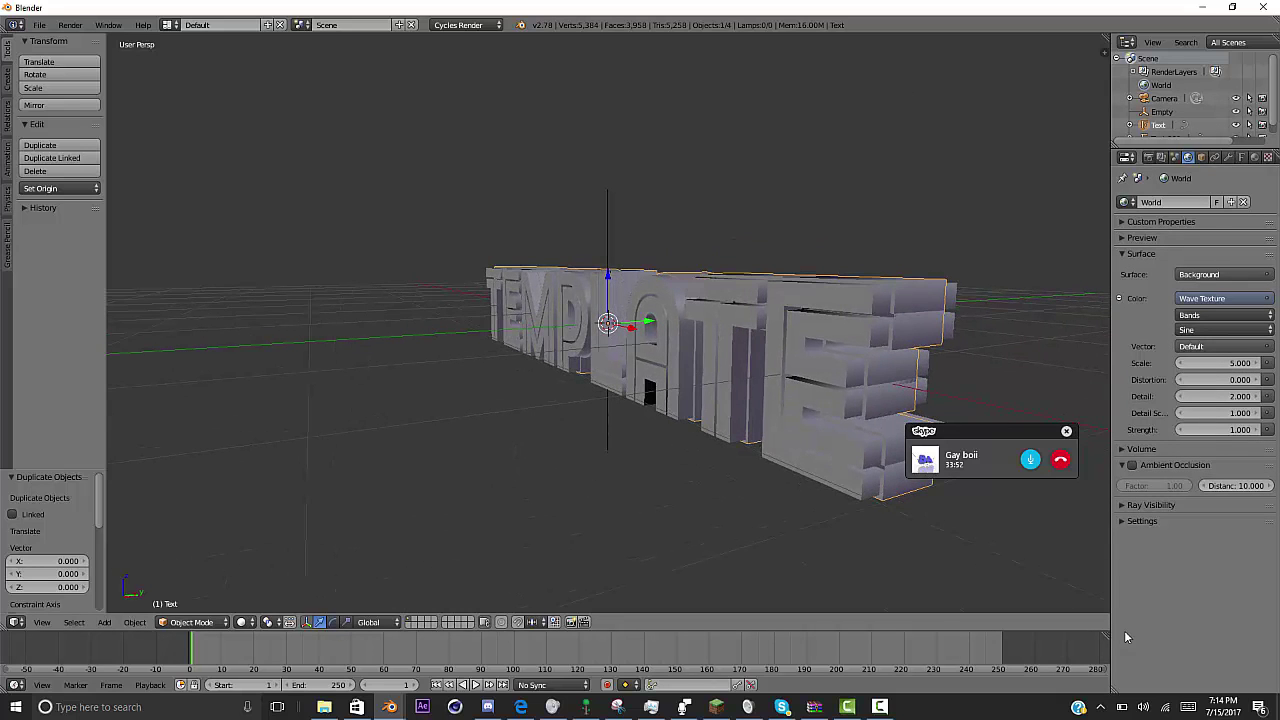
key("shift+z")
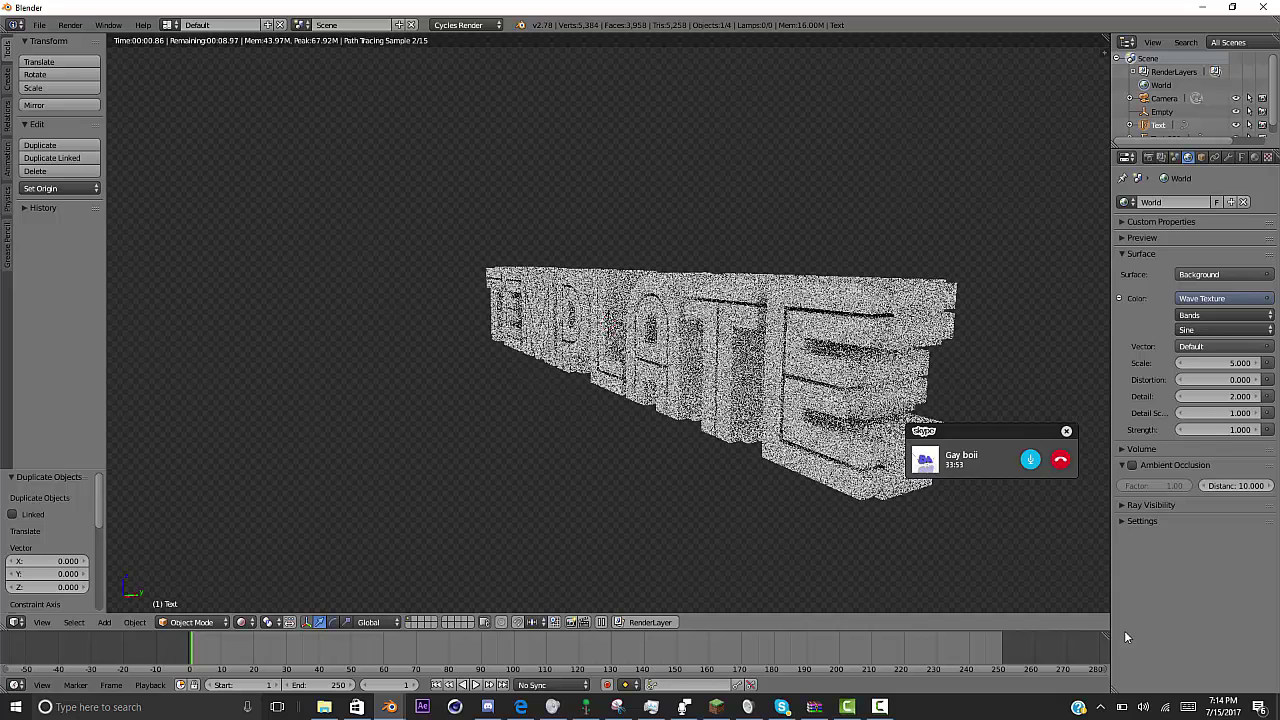
left_click(1220, 363)
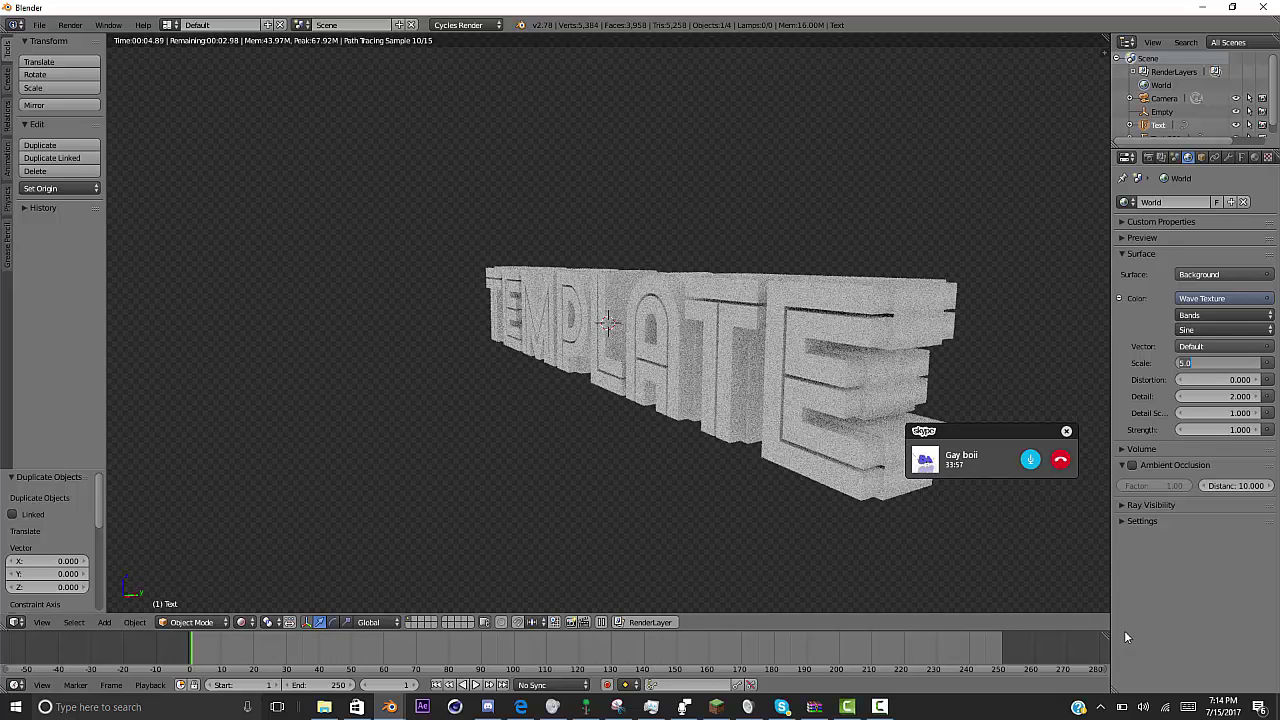
type("0.25")
key("Return")
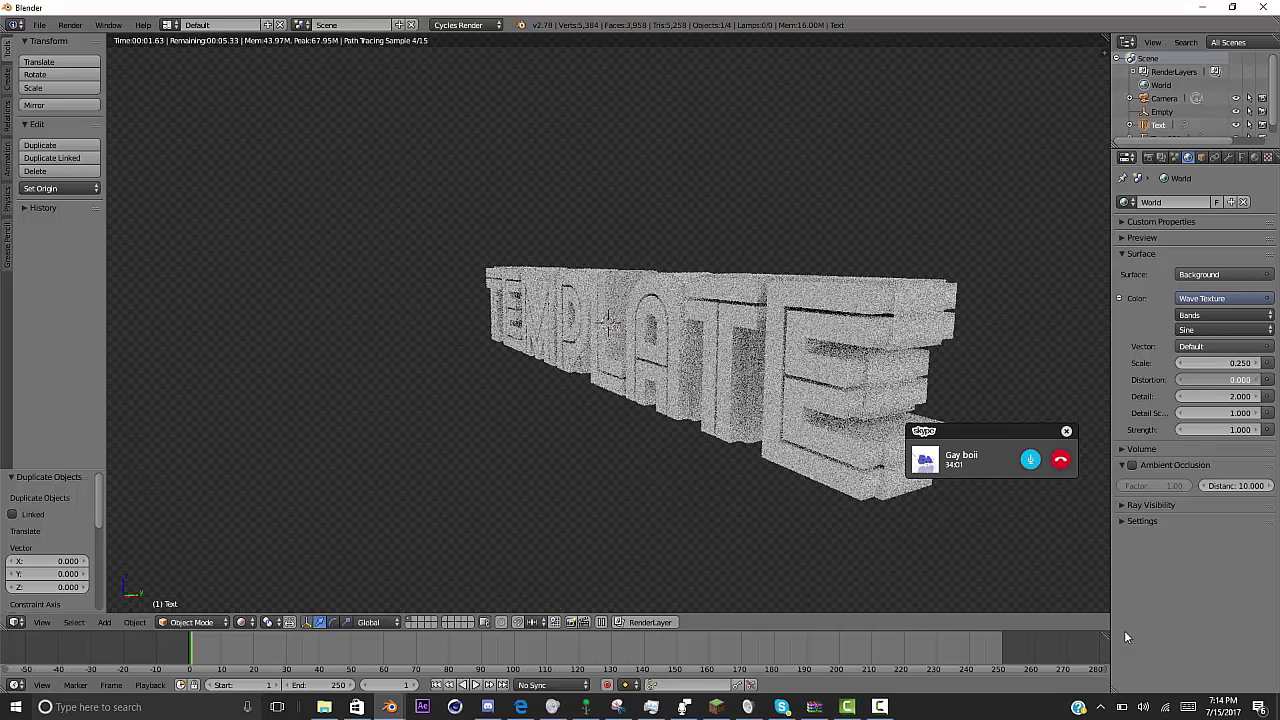
left_click_drag(1216, 380, 1223, 380)
left_click(1223, 380)
key("Return")
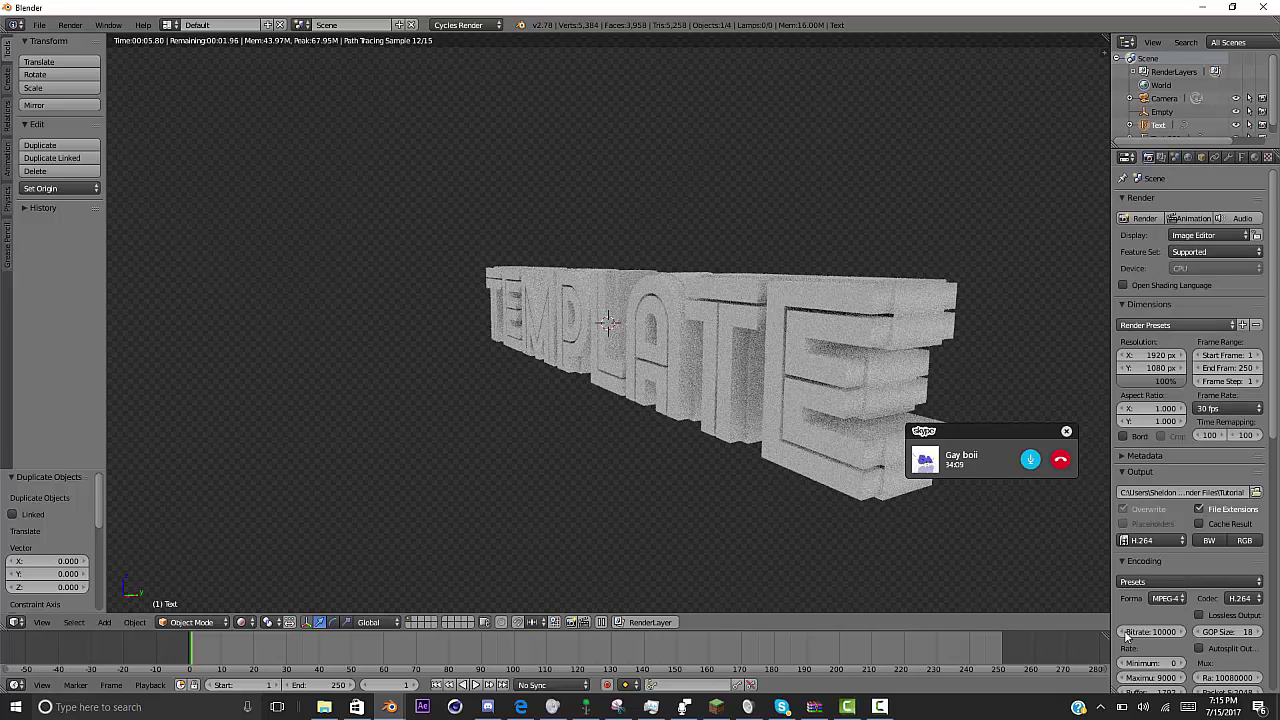
- Turn off film transparency to inspect the wave background around the text, and turn transparency back on
scroll(1127, 636, "down", 10)
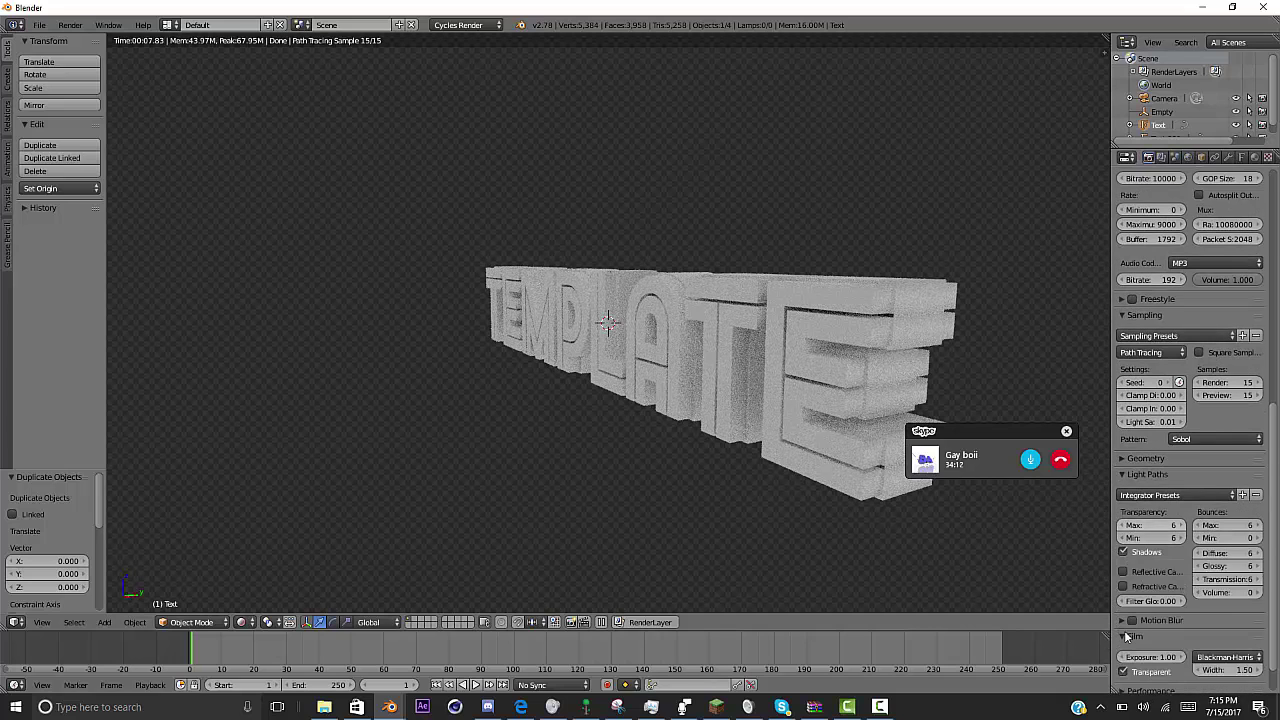
scroll(1127, 636, "down", 2)
left_click(1123, 634)
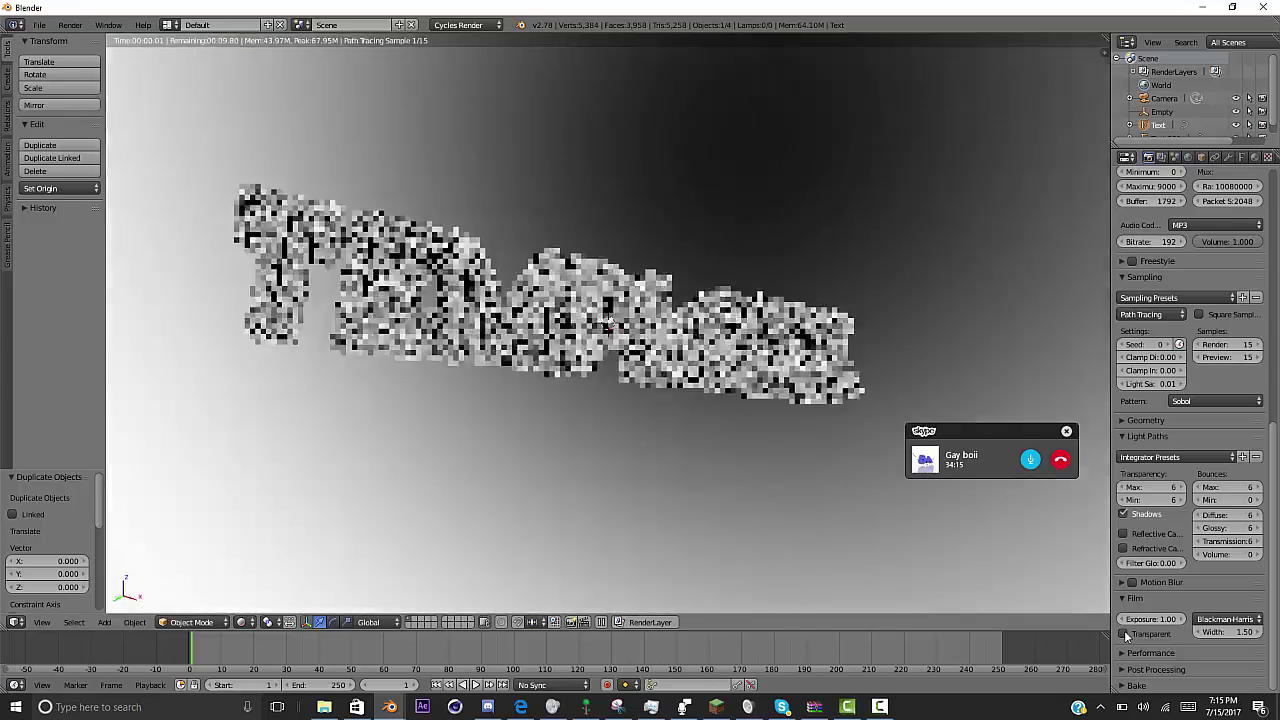
mouse_move(608, 330)
middle_mouse_down()
mouse_move(690, 260)
mouse_move(610, 330)
mouse_move(440, 345)
mouse_move(310, 385)
middle_mouse_up()
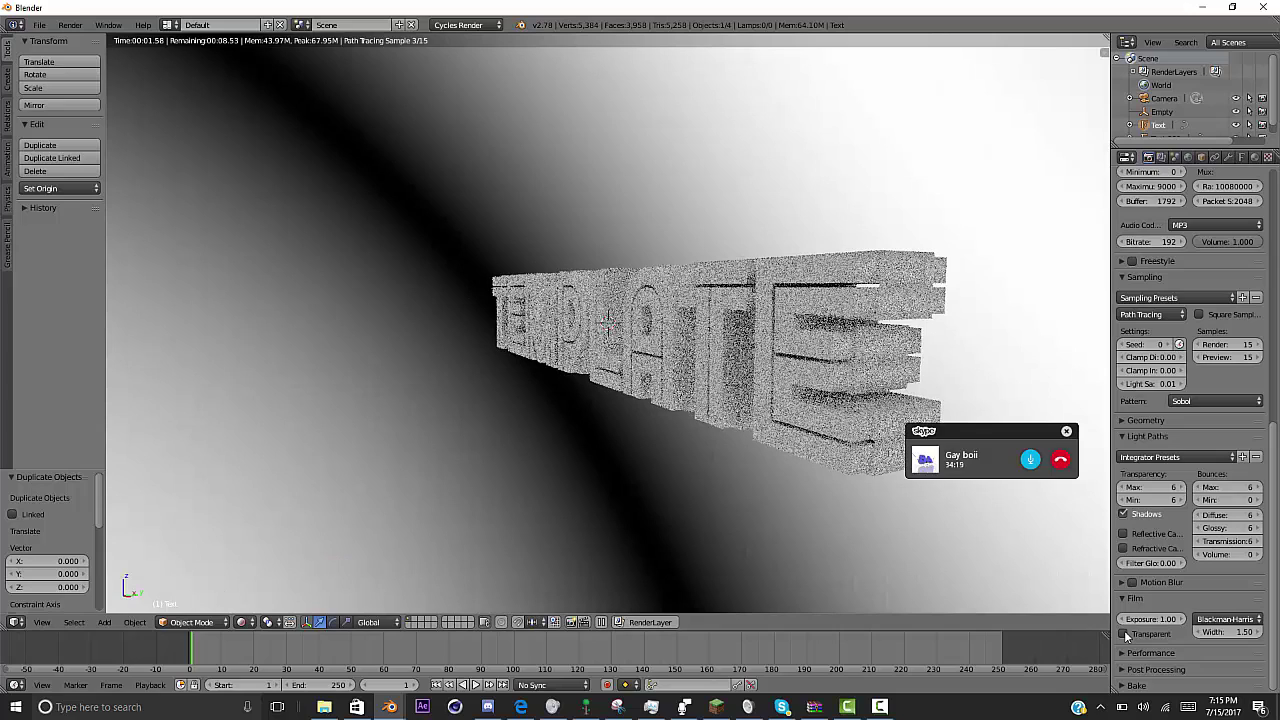
left_click(1124, 634)
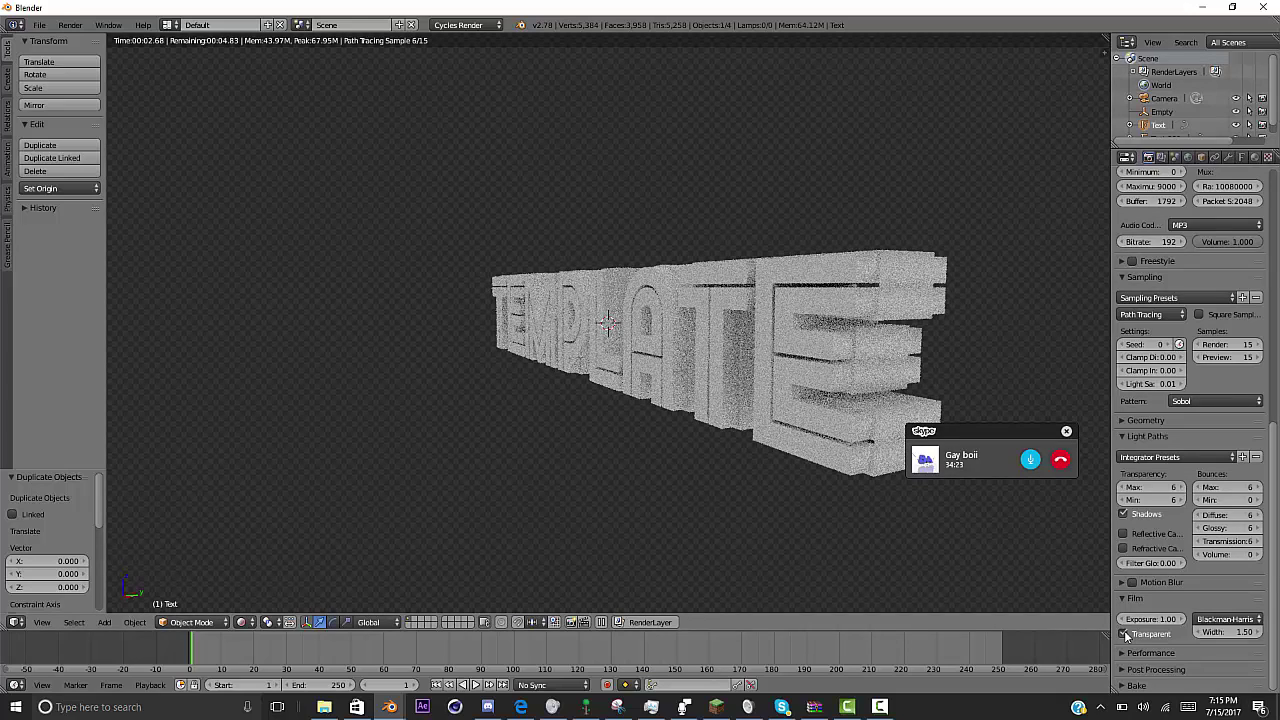
- Create a new material for the duplicated text object and switch to the Compositing screen layout
left_click(1254, 157)
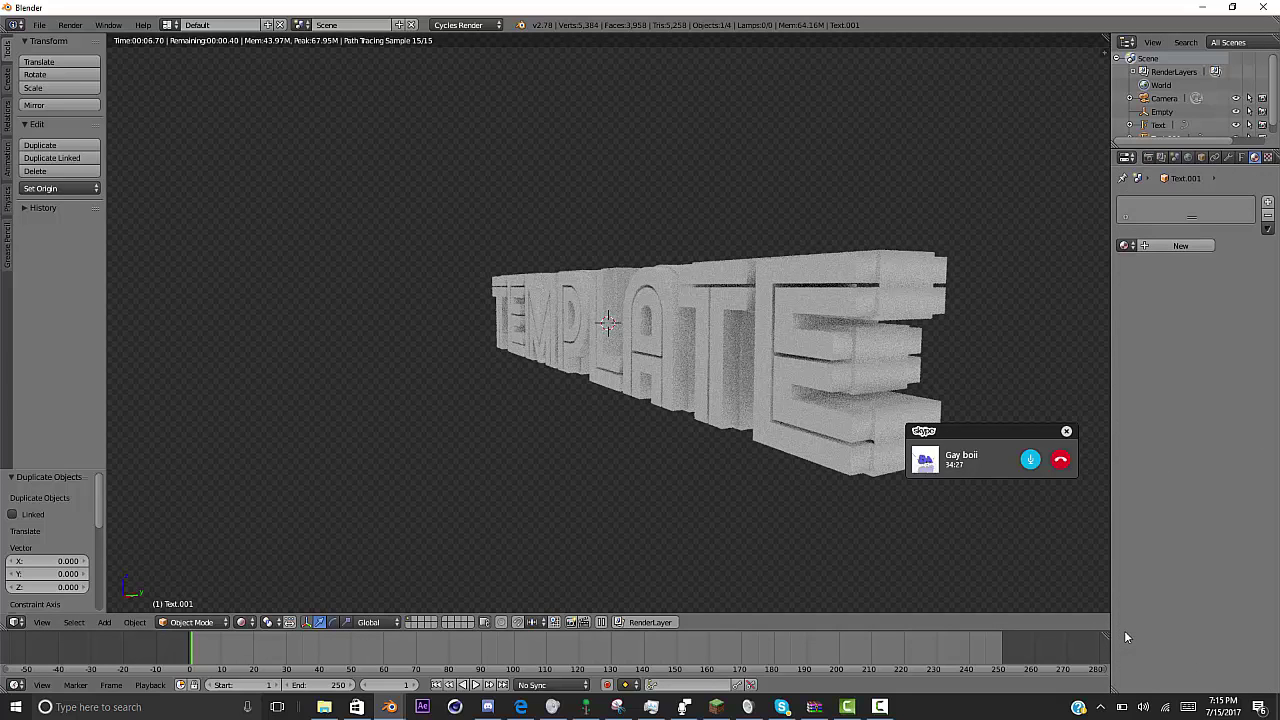
left_click(1188, 246)
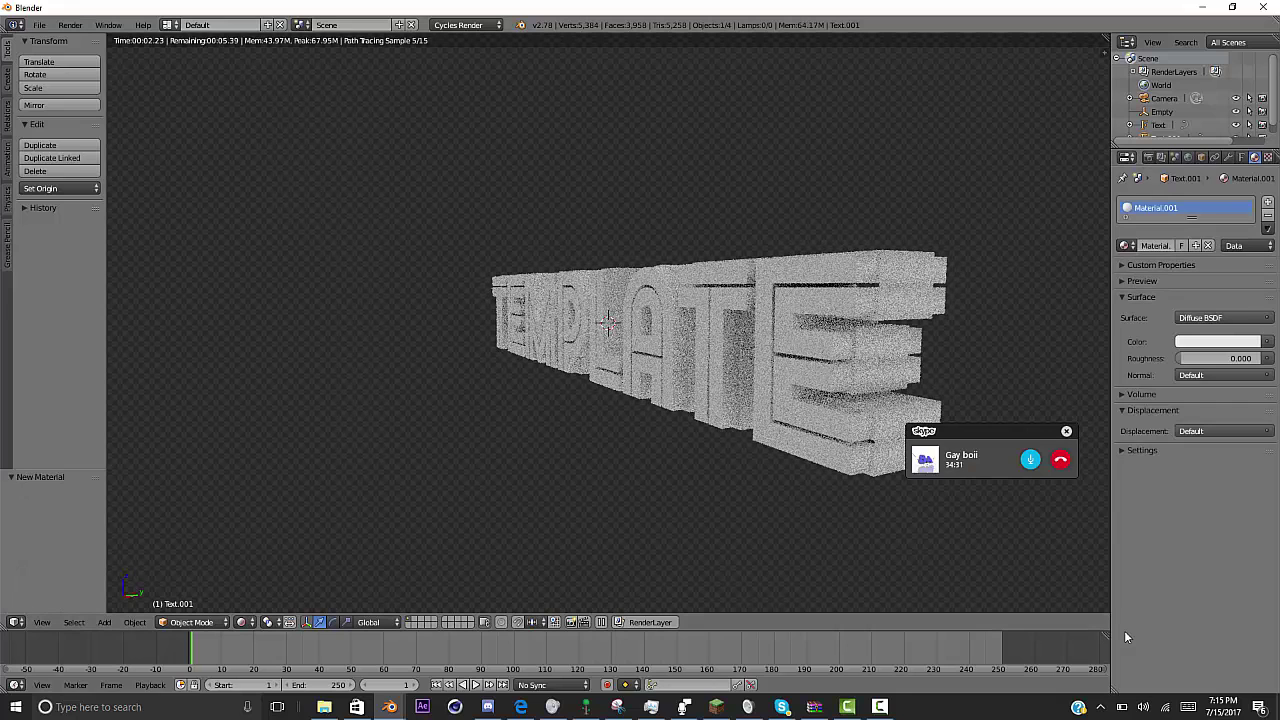
left_click(170, 25)
left_click(191, 71)
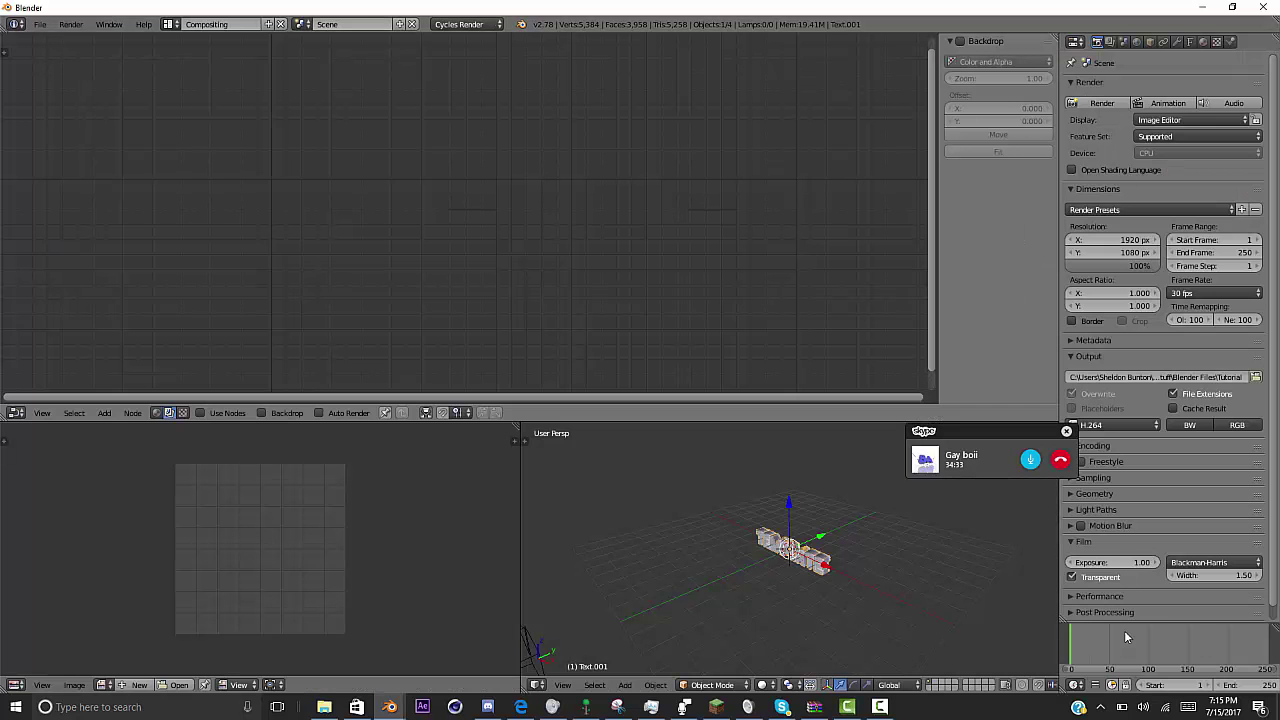
- Preview the text with rendered shading in this layout and display the new material's shader nodes in the node editor
scroll(790, 550, "up", 8)
key("shift+z")
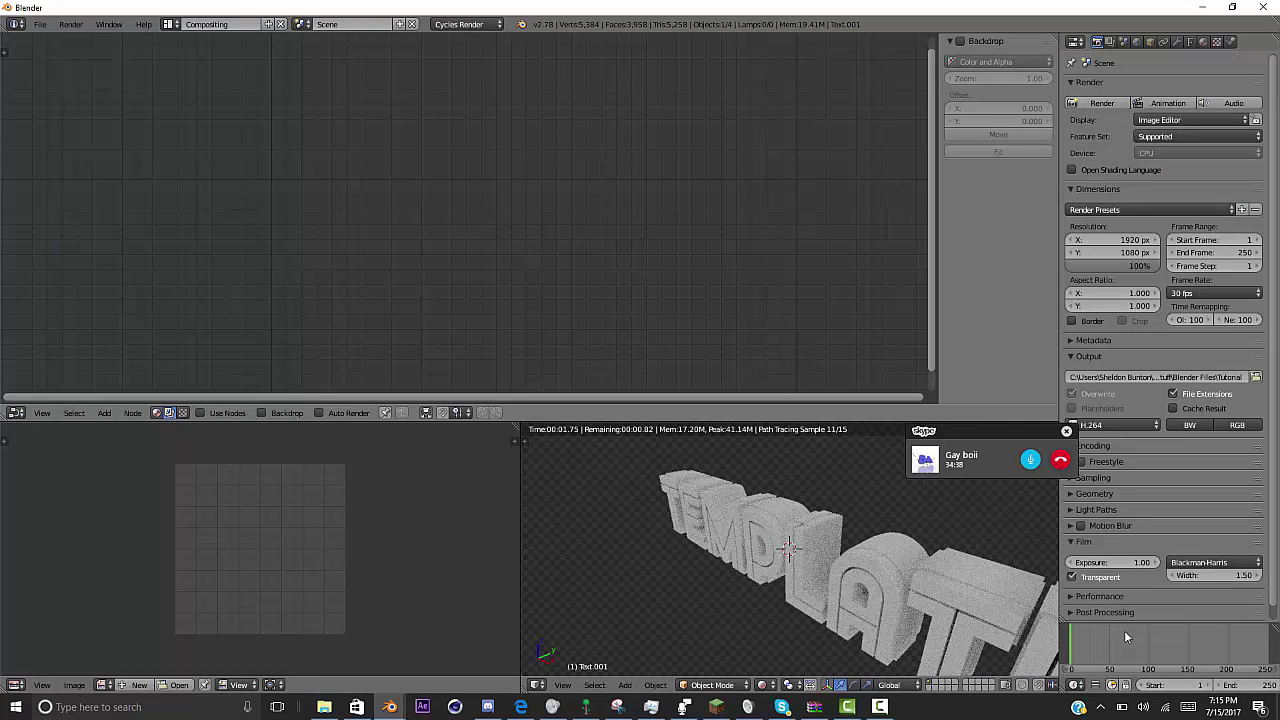
left_click(157, 412)
scroll(464, 214, "down", 3)
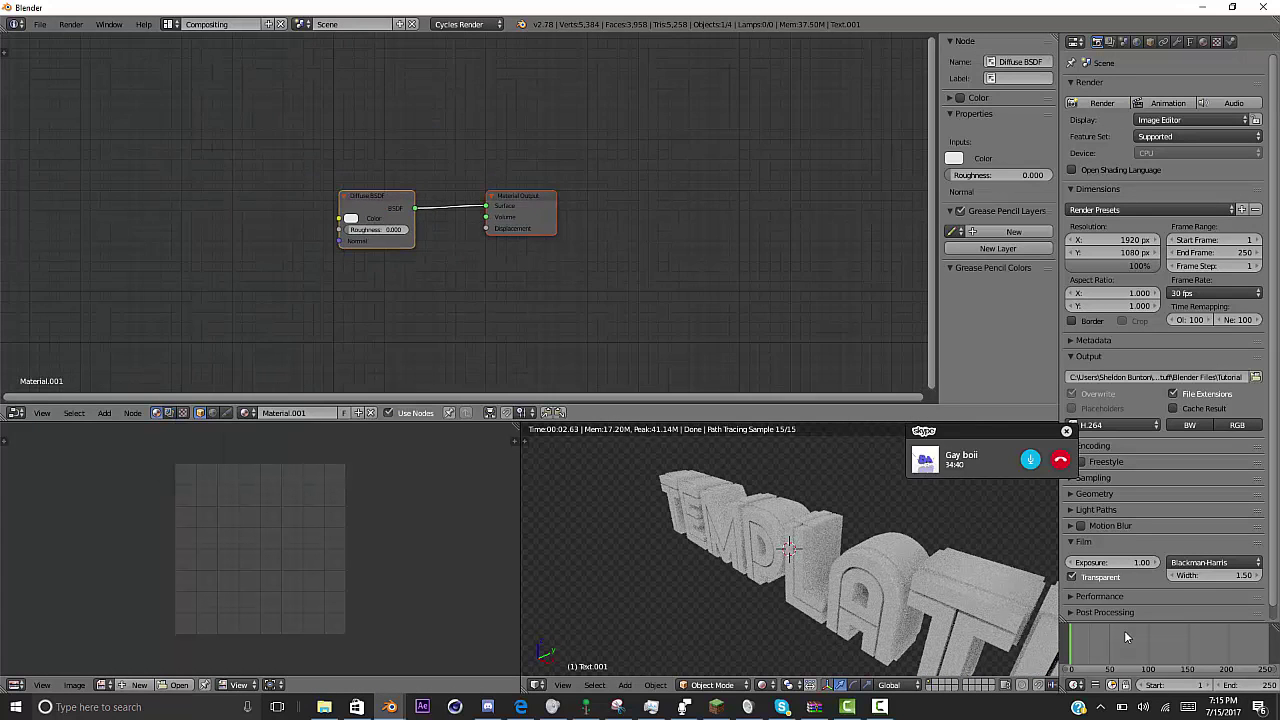
scroll(464, 214, "up", 4)
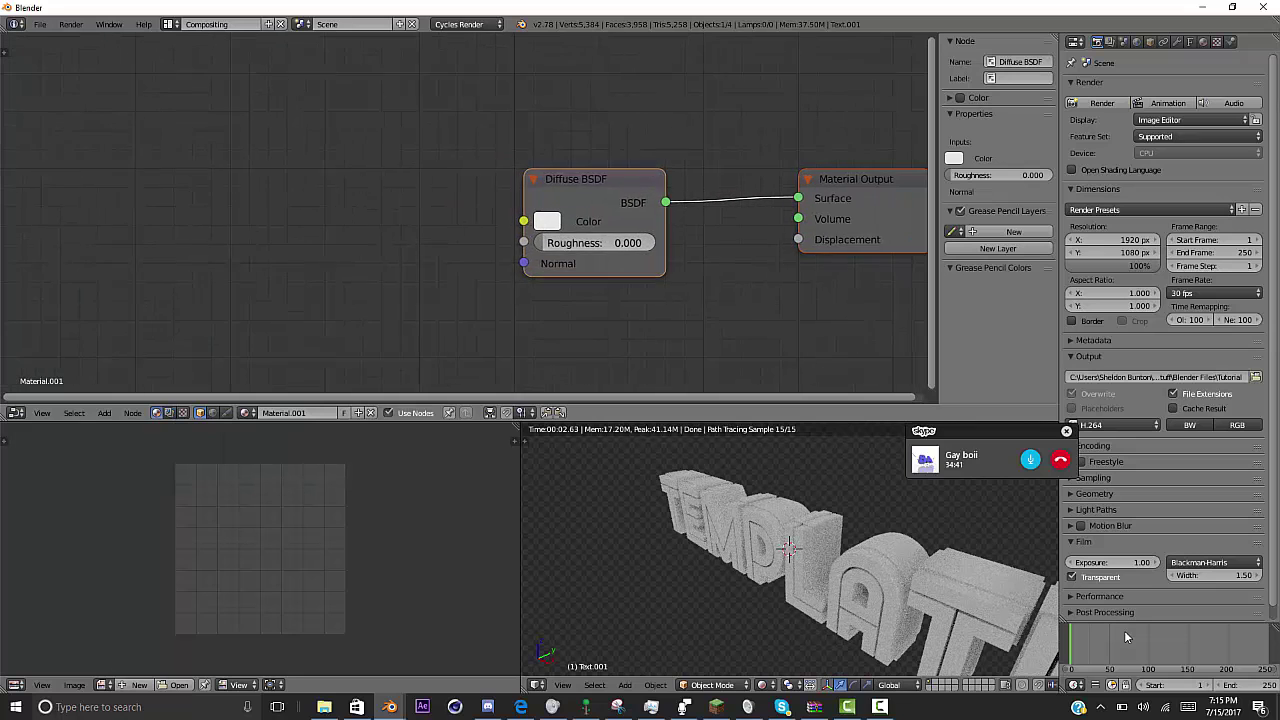
middle_click_drag(550, 210, 466, 225)
scroll(466, 225, "down", 1)
scroll(466, 225, "up", 1)
scroll(466, 225, "down", 2)
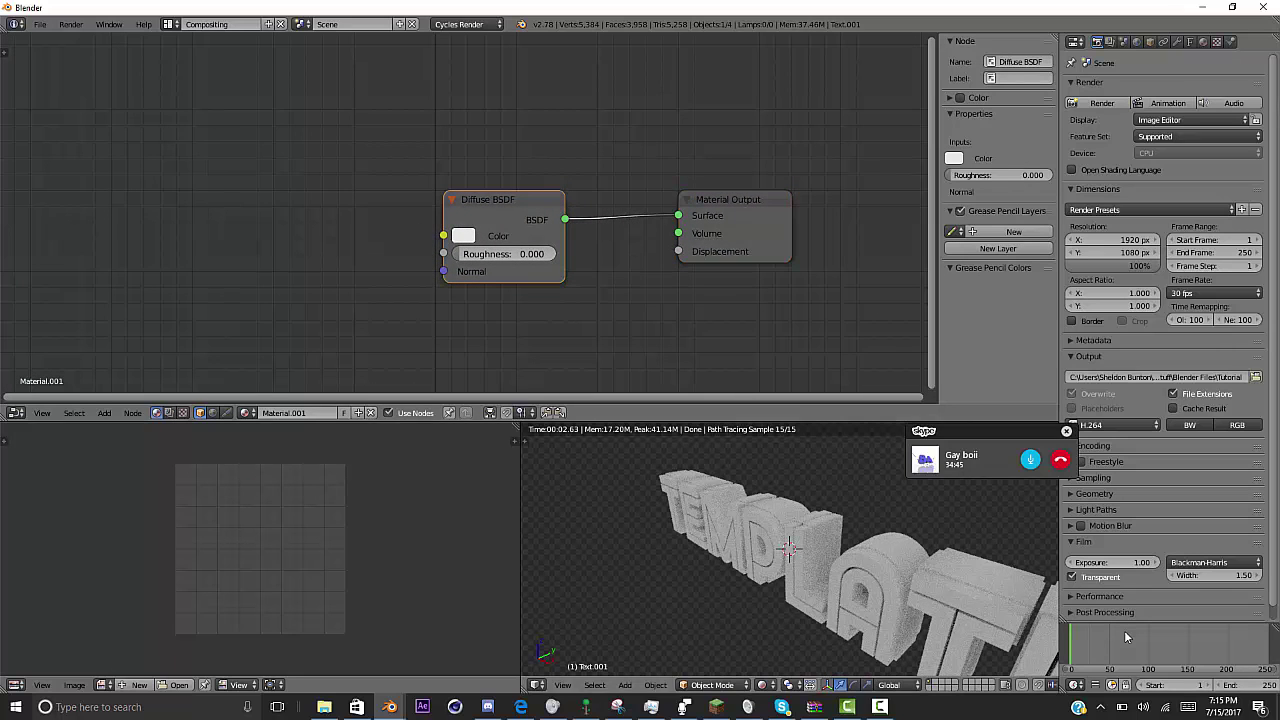
- Replace the Diffuse BSDF node with a Glossy BSDF and connect it to the Material Output's Surface input
key("Delete")
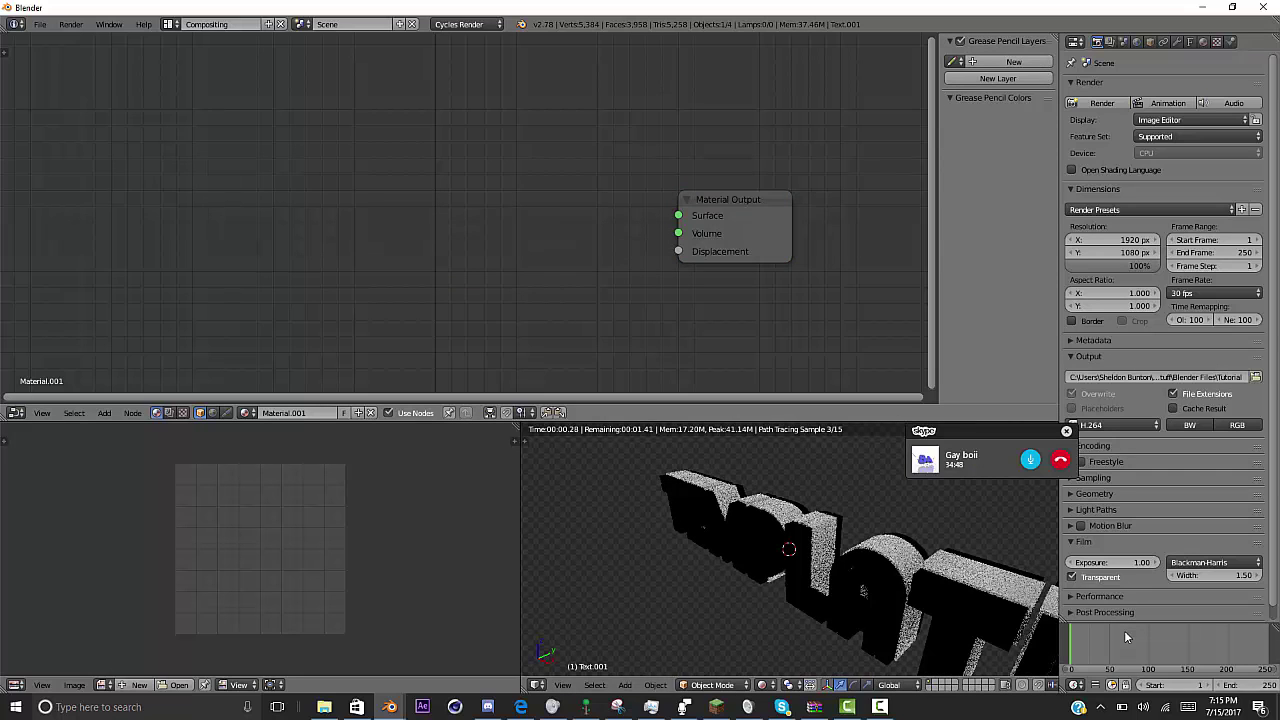
key("shift+a")
mouse_move(338, 289)
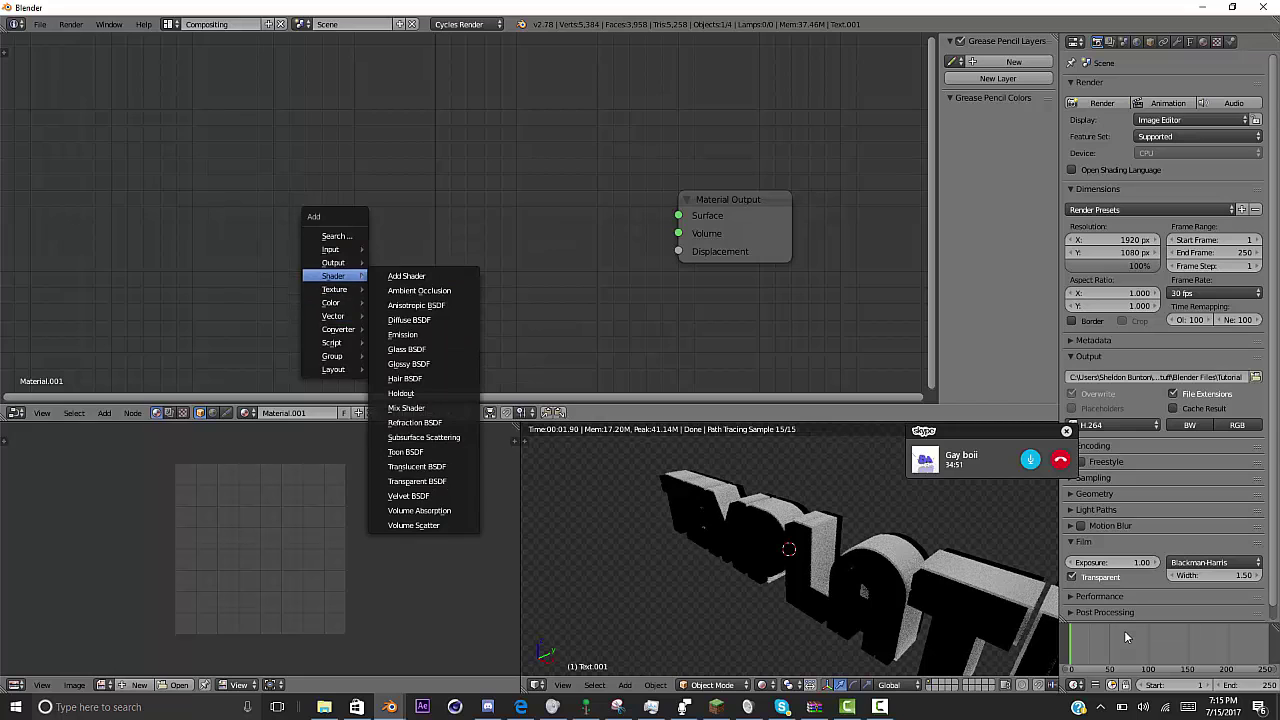
left_click(408, 363)
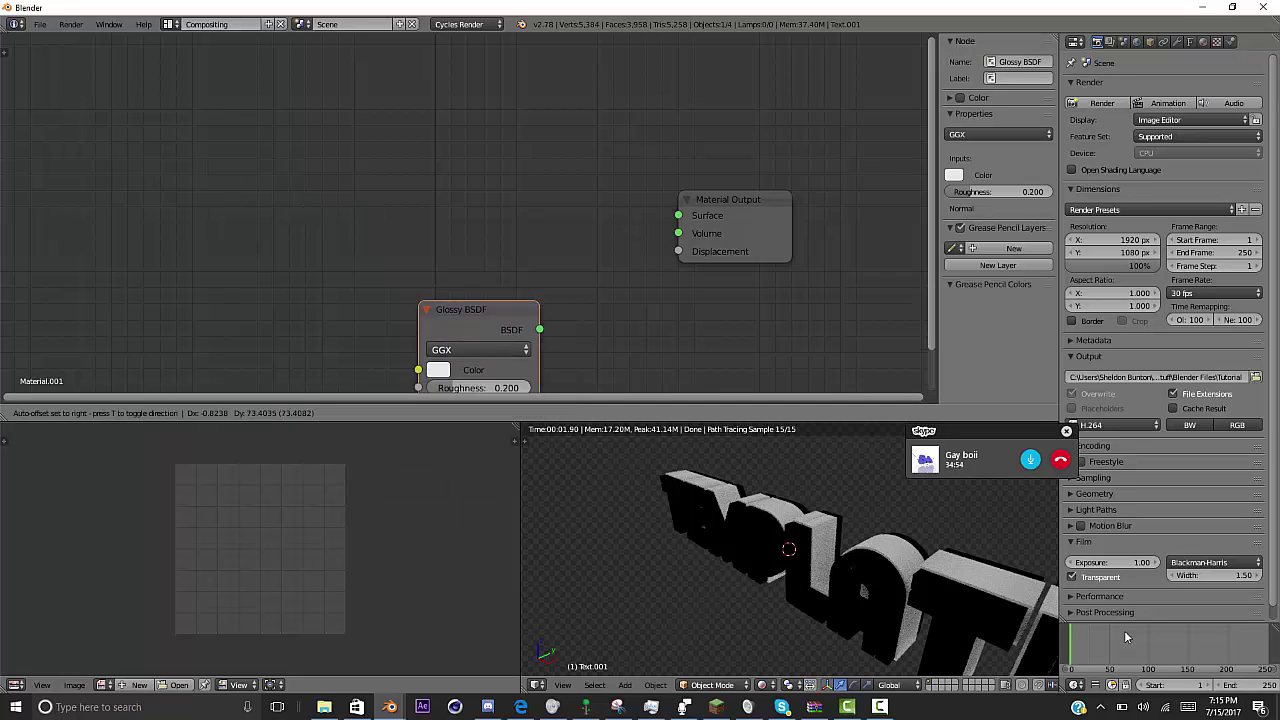
left_click(328, 164)
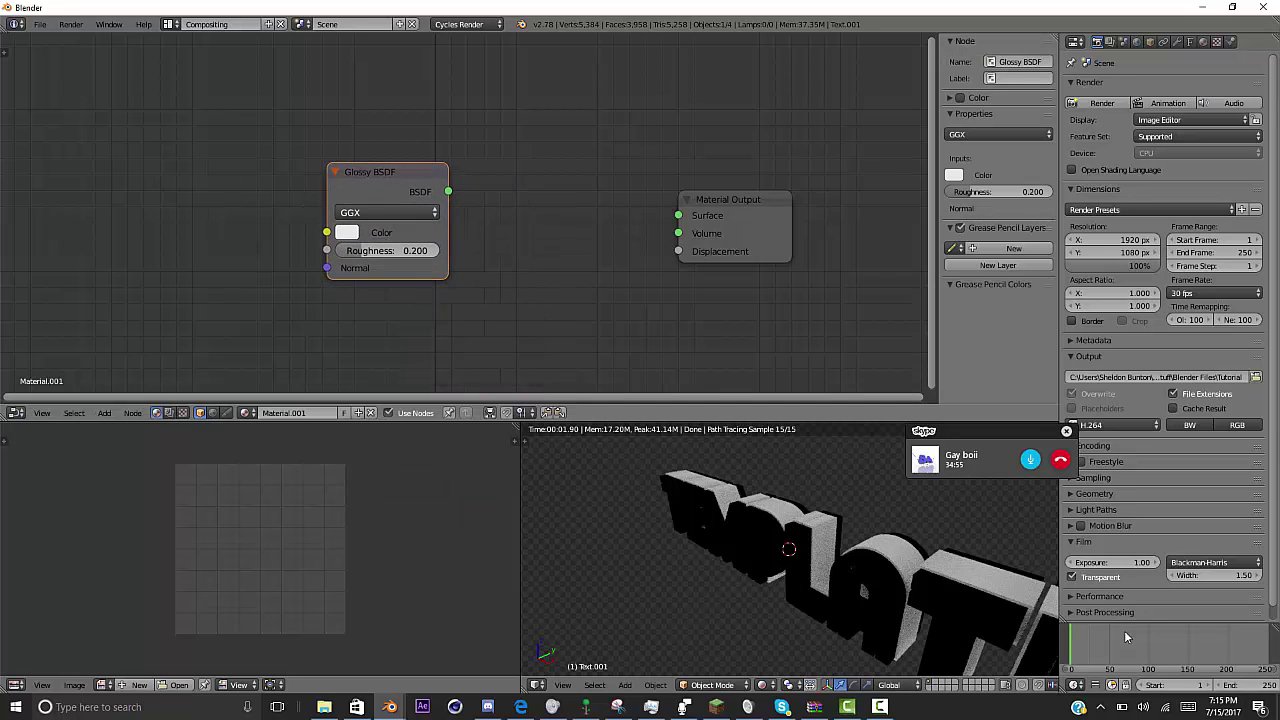
left_click_drag(448, 191, 678, 215)
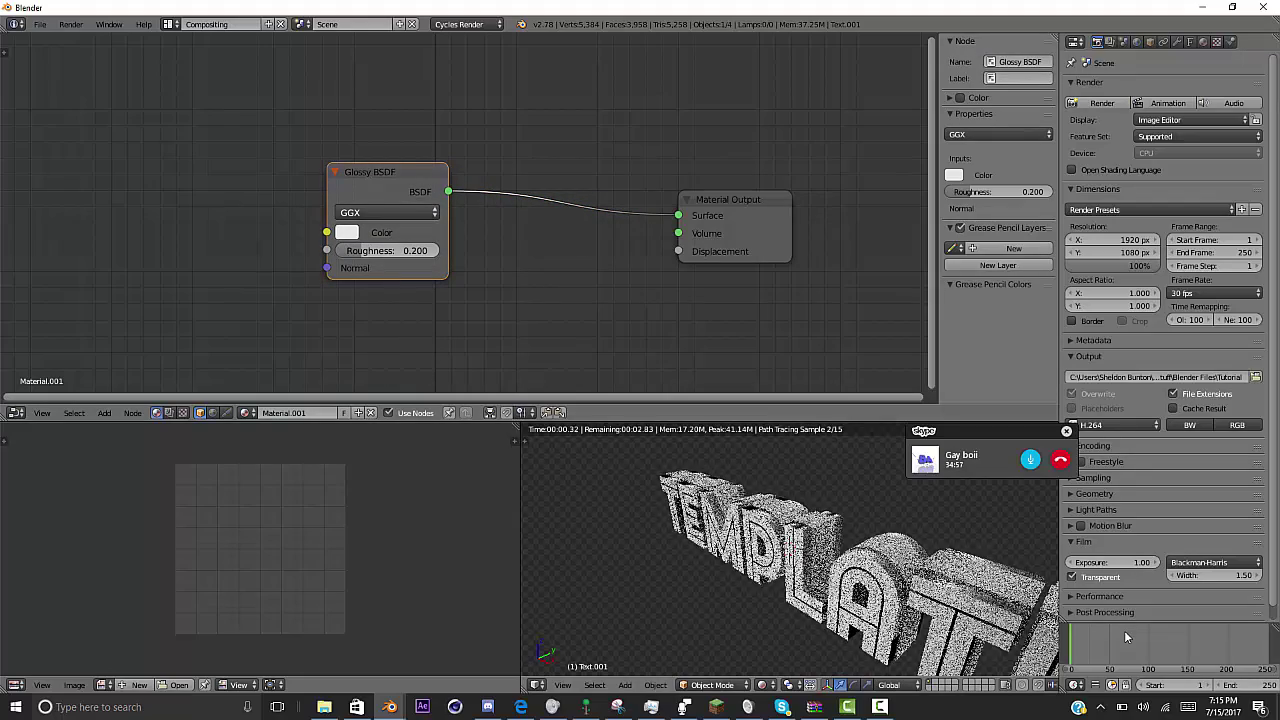
- Check the glossy text's reflections from other angles and set the Glossy BSDF roughness to 0.05
middle_click_drag(760, 580, 890, 540)
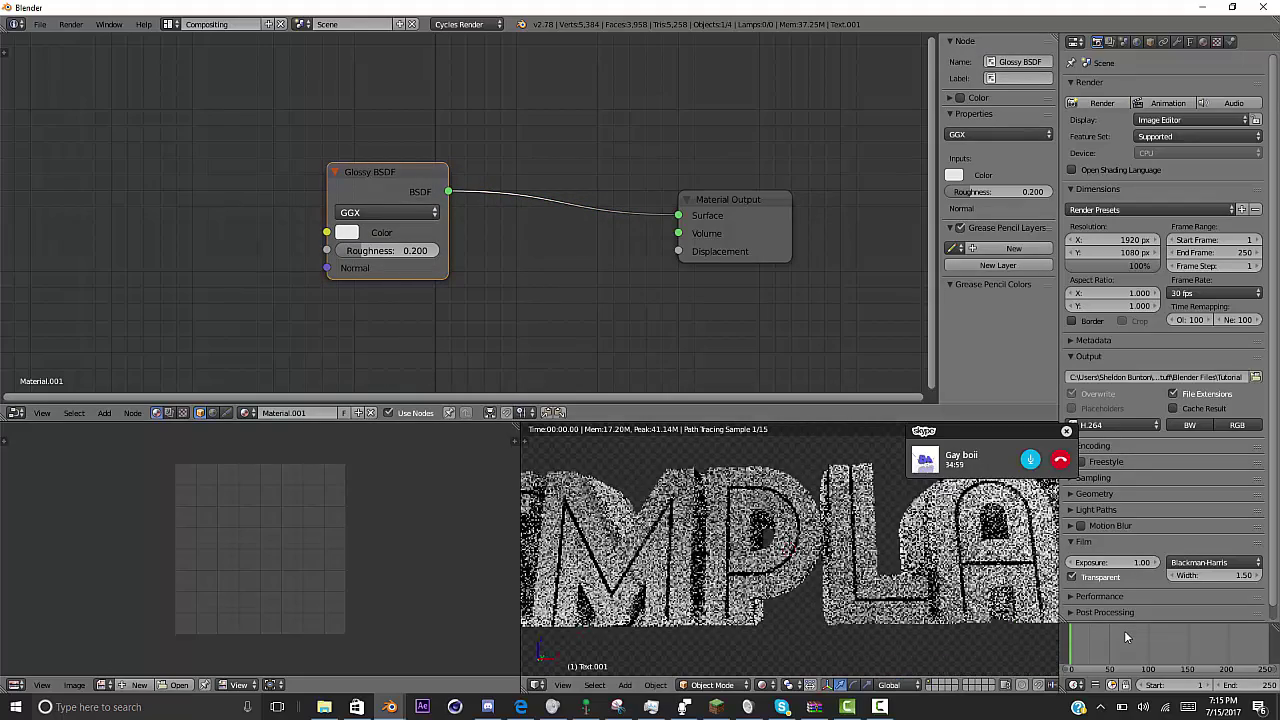
scroll(790, 550, "down", 1)
middle_click_drag(790, 550, 705, 590)
left_click(390, 251)
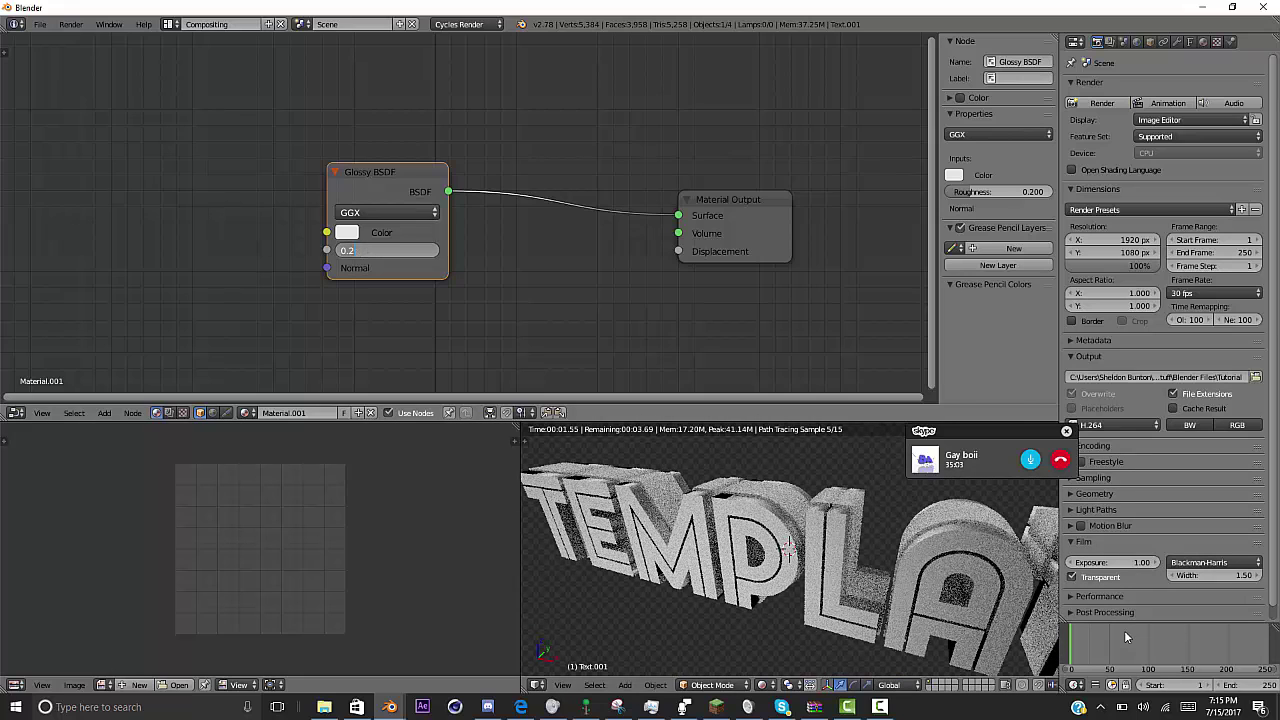
type(".05")
key("Return")
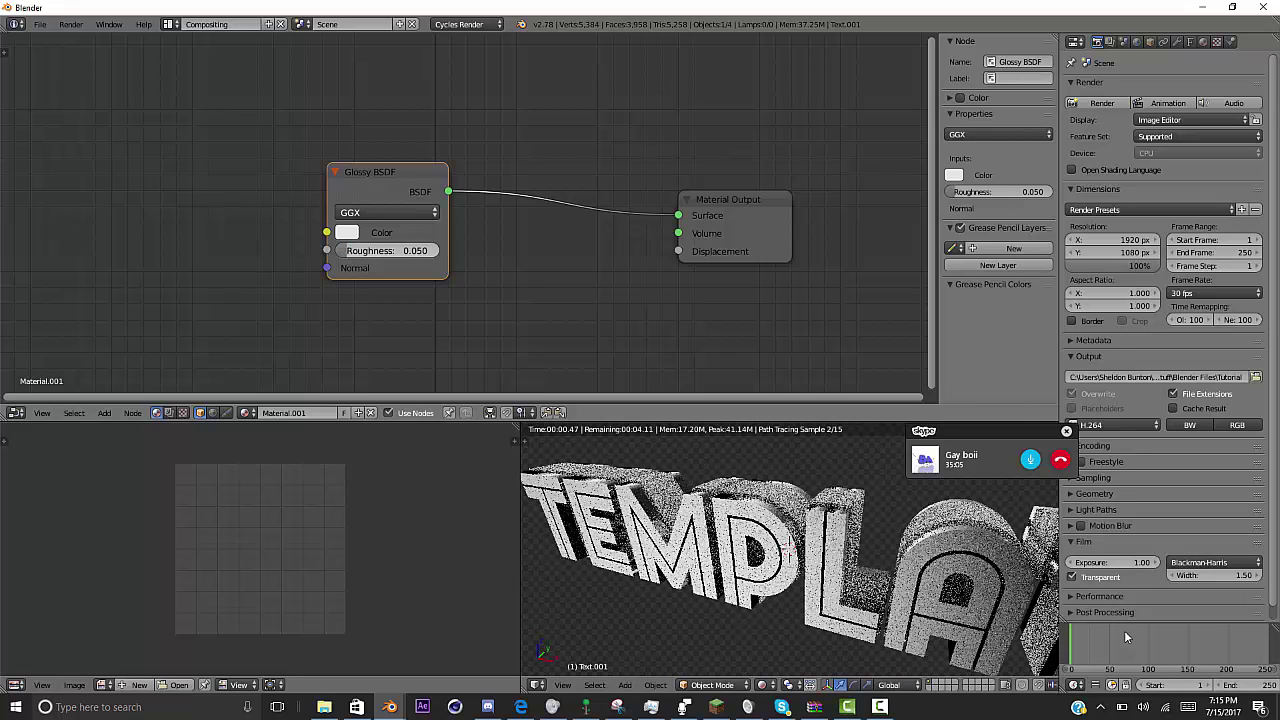
scroll(465, 213, "down", 4)
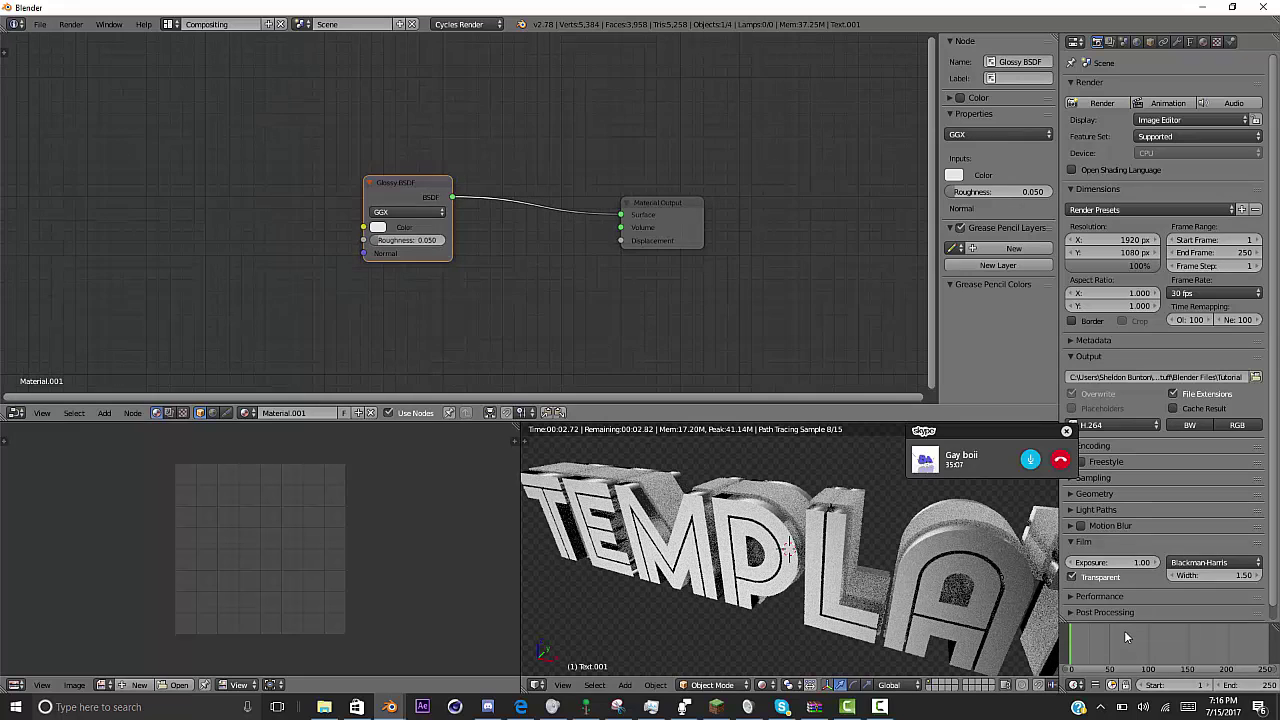
key("shift+a")
left_click(486, 166)
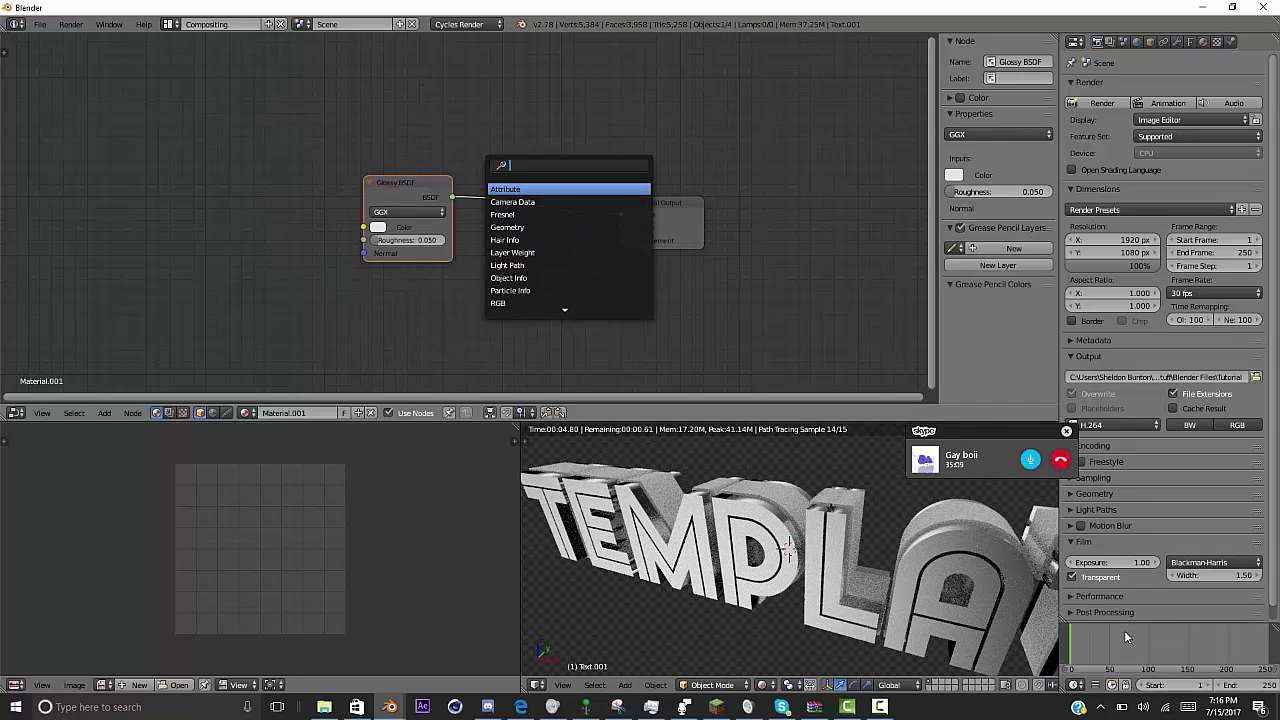
key("Escape")
key("shift+a")
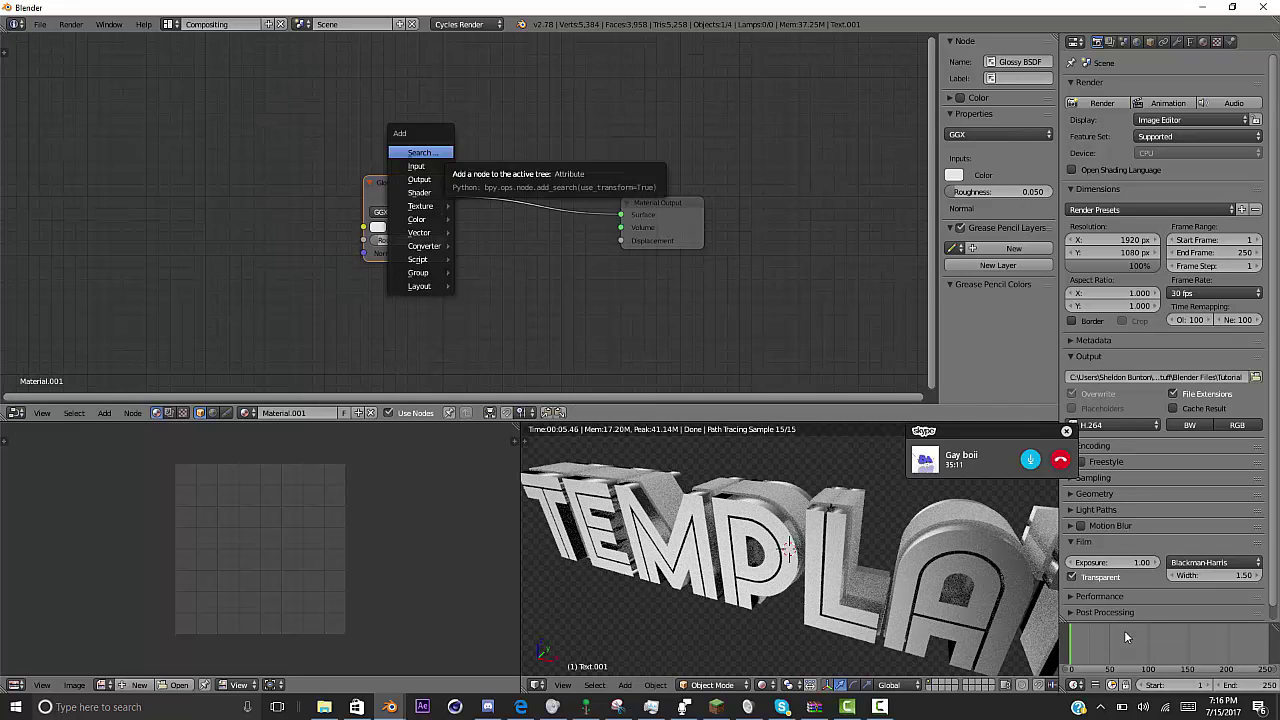
key("Escape")
- Find the Mix Shader by searching the nodes and insert it between the Glossy BSDF and the Material Output
key("shift+a")
key("Return")
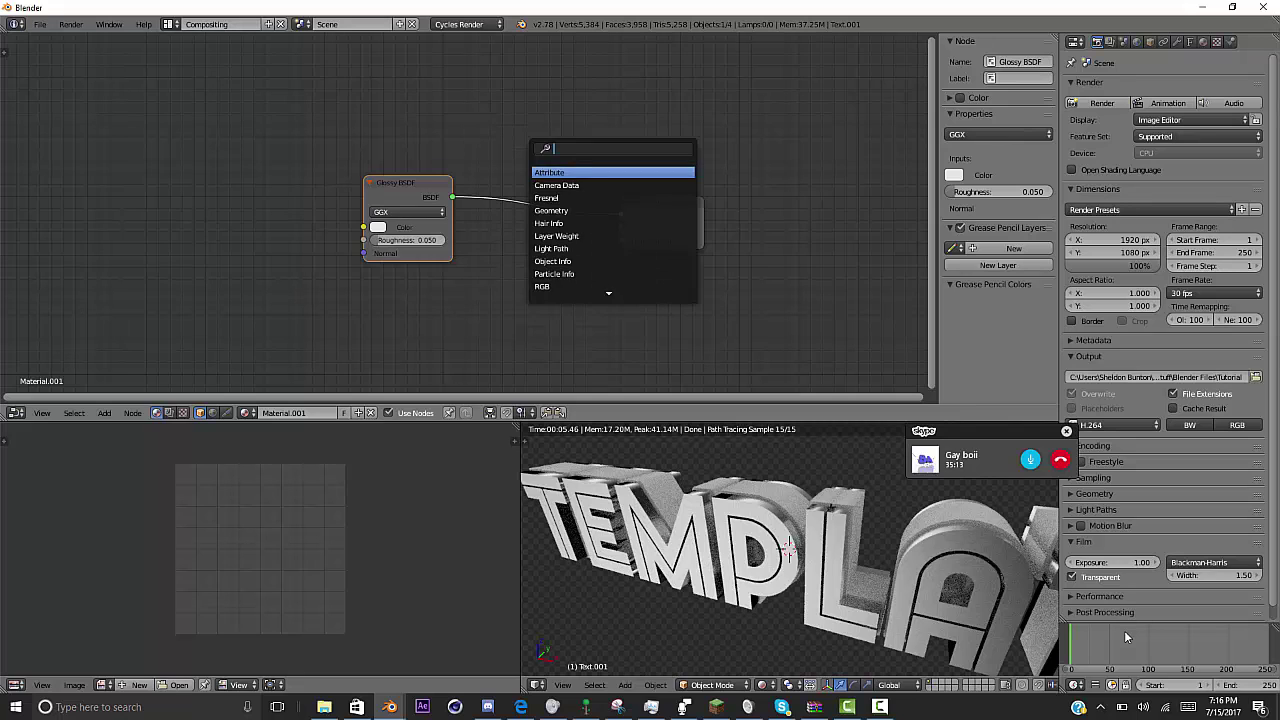
type("mix")
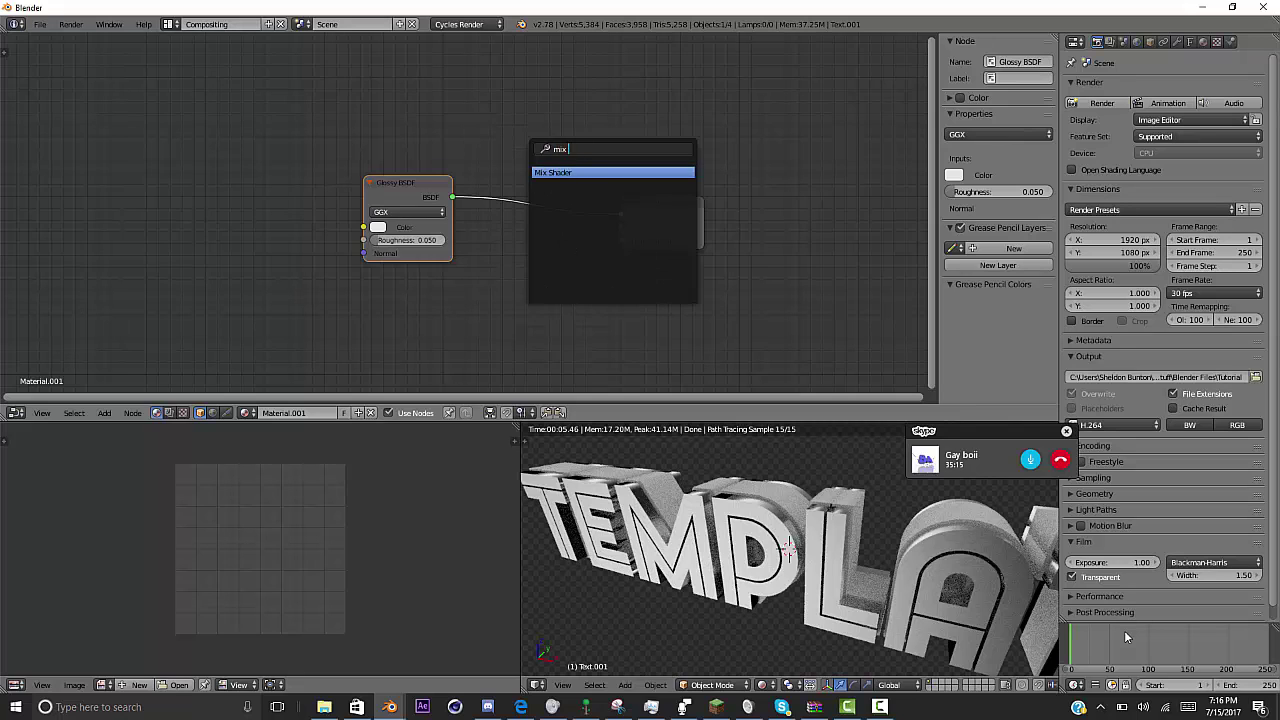
type(" sa")
key("BackSpace")
type("h")
key("Return")
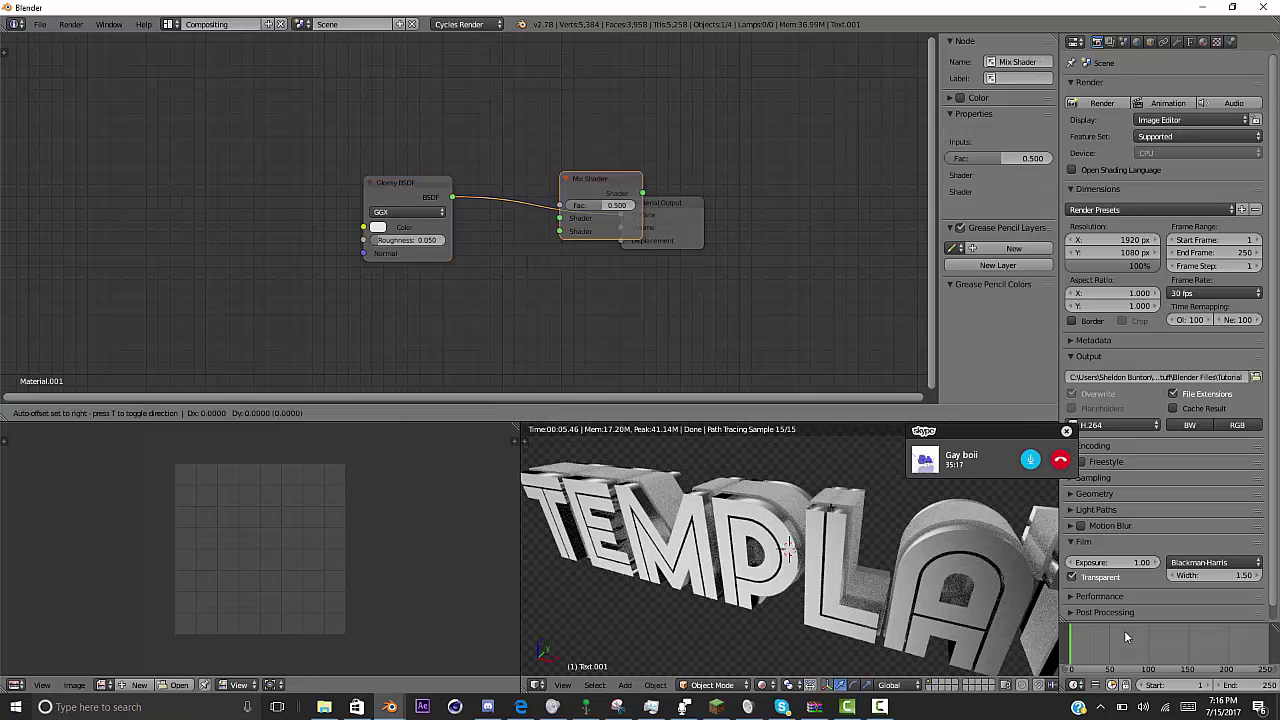
key("Return")
- Place the Mix Shader and move the Glossy BSDF well away from it to make room between the nodes
mouse_move(580, 200)
middle_mouse_down()
mouse_move(698, 200)
mouse_move(676, 221)
middle_mouse_up()
scroll(698, 200, "down", 2)
left_click_drag(490, 214, 287, 208)
middle_click_drag(390, 212, 437, 202)
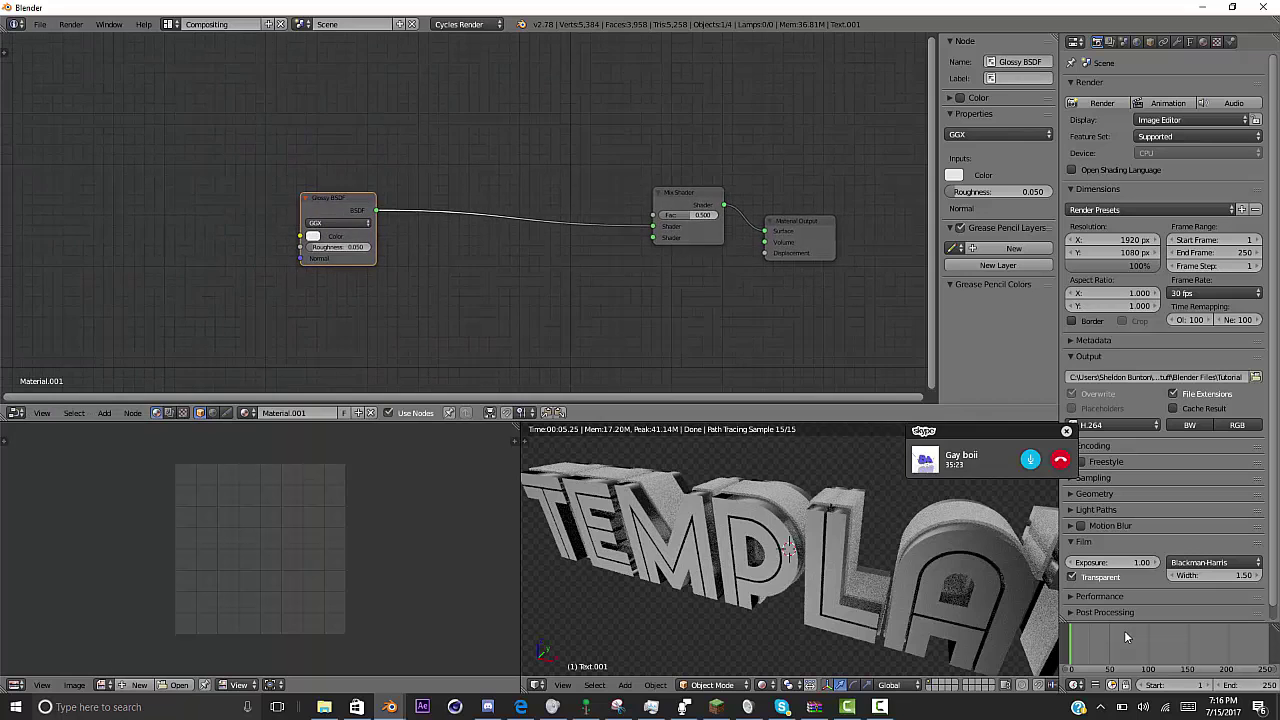
scroll(448, 205, "down", 1)
- Duplicate the Glossy BSDF directly below the original and link the copy to the Mix Shader's second Shader input
left_click_drag(382, 210, 454, 214)
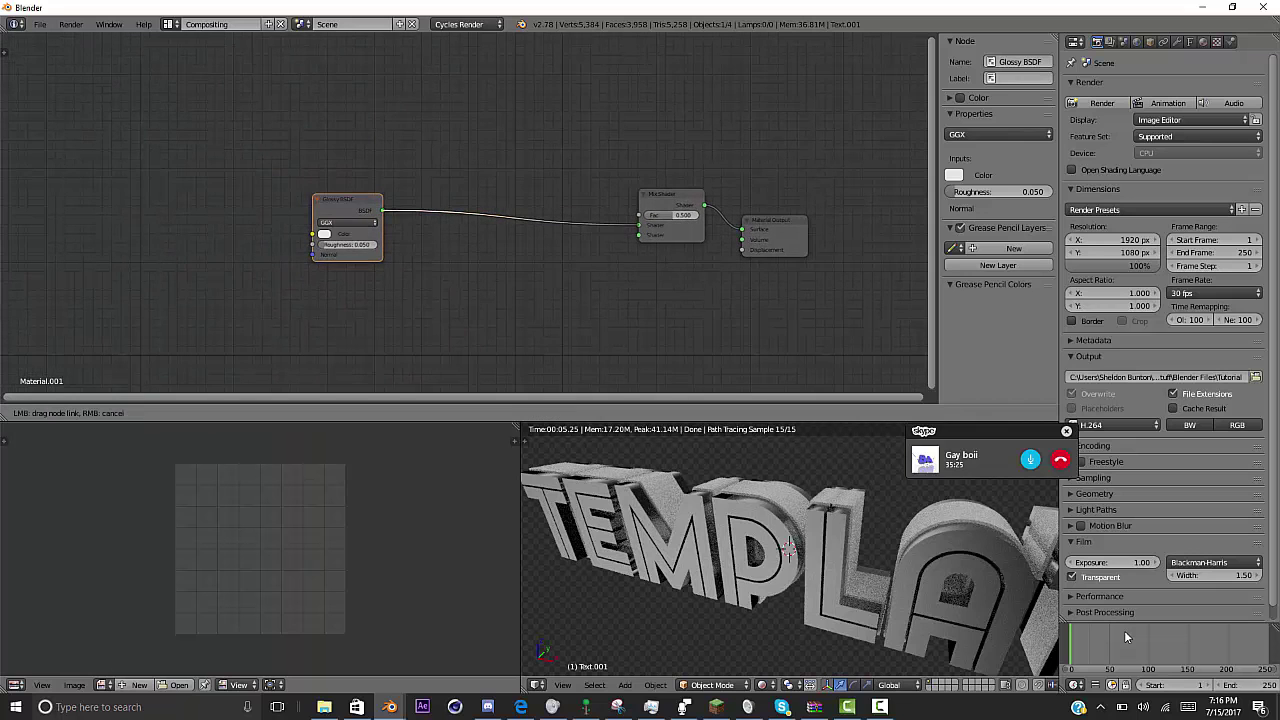
left_click_drag(638, 231, 640, 231)
key("shift+d")
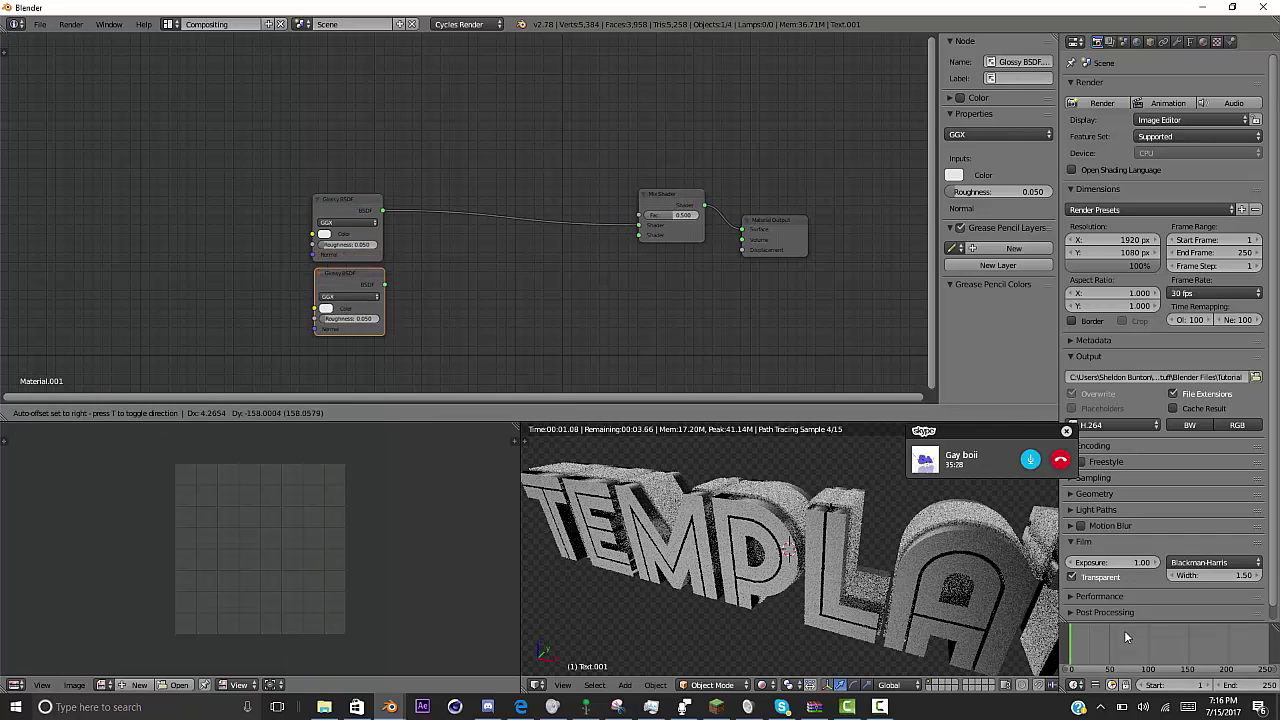
left_click(345, 290)
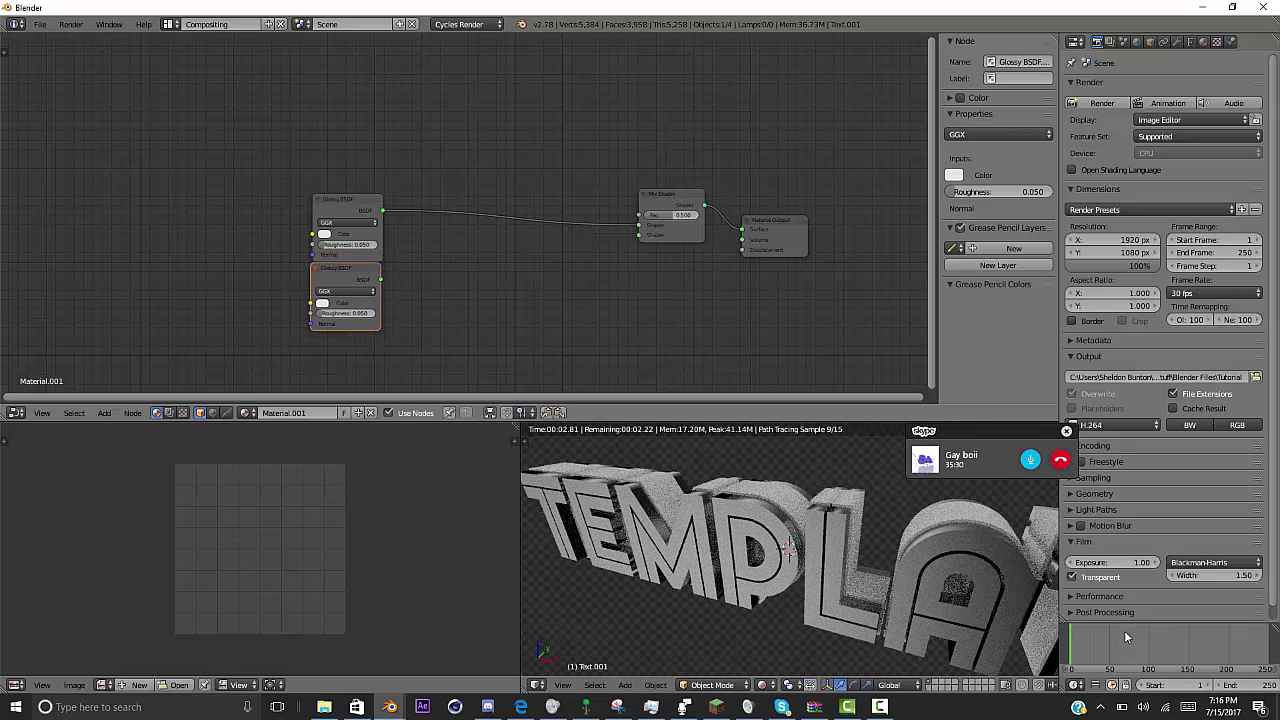
left_click_drag(380, 278, 638, 236)
middle_click_drag(600, 270, 803, 235)
scroll(463, 212, "up", 6)
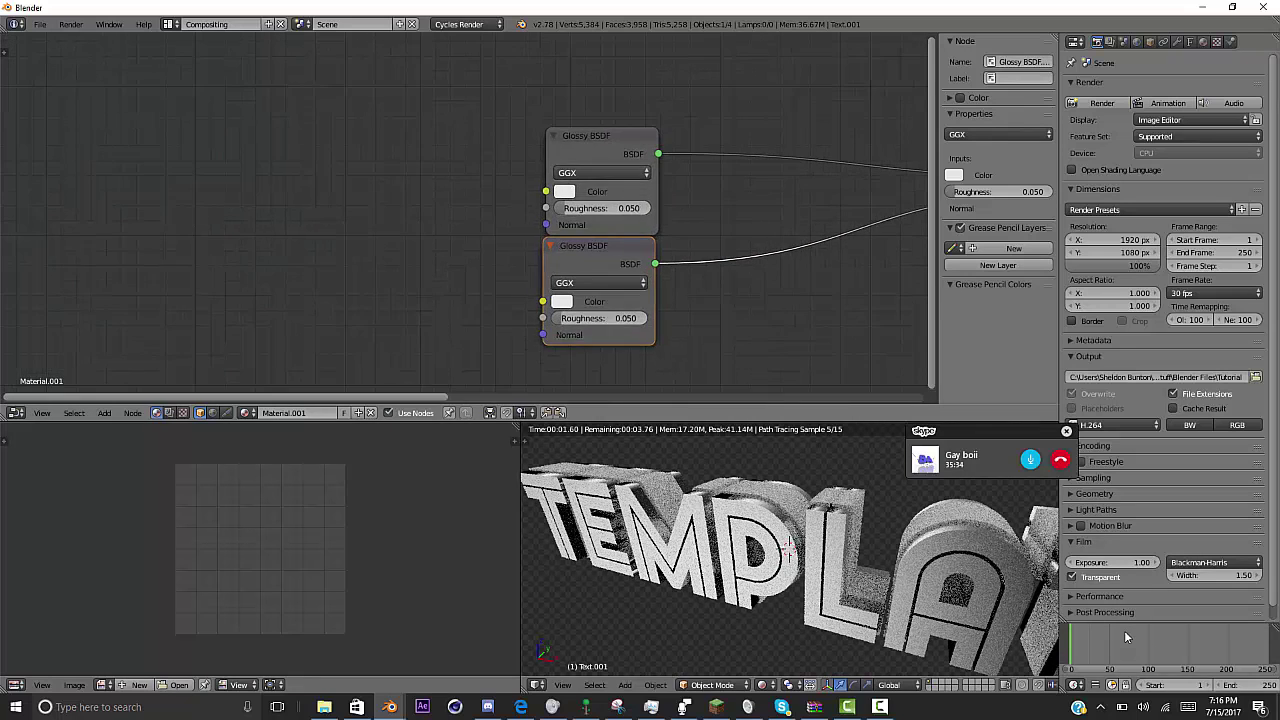
scroll(315, 200, "down", 3)
key("shift+a")
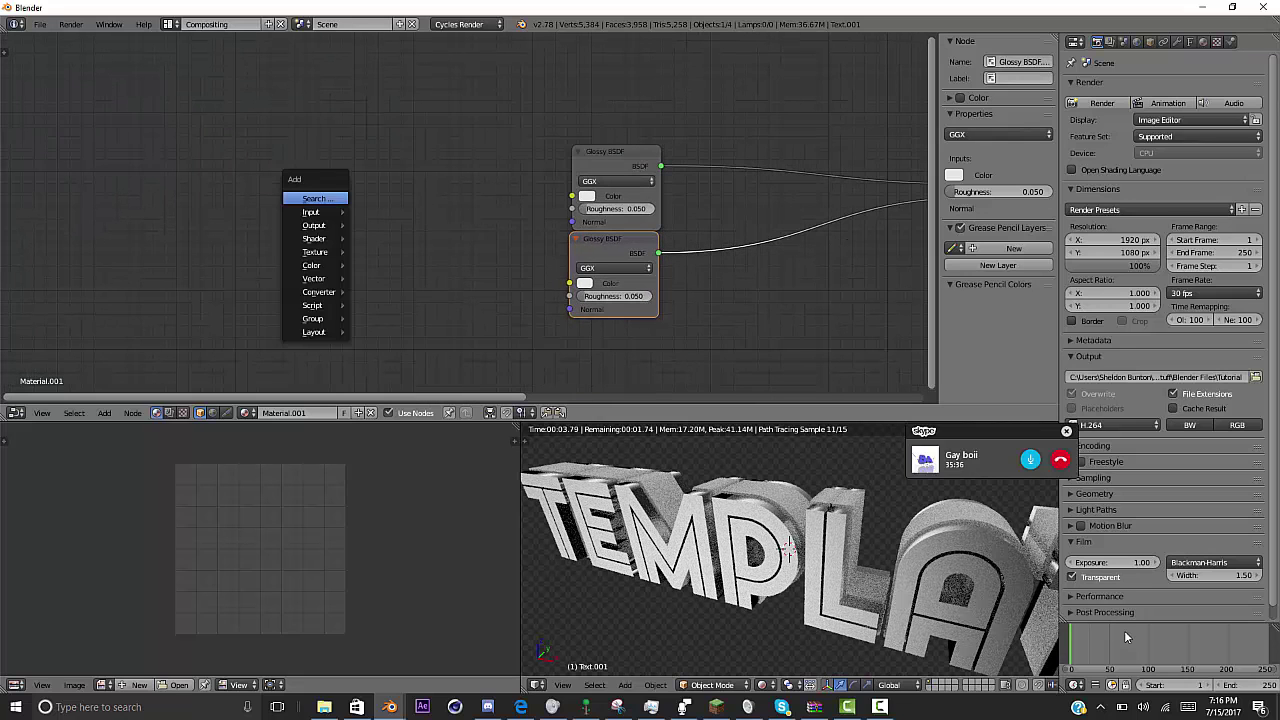
key("Return")
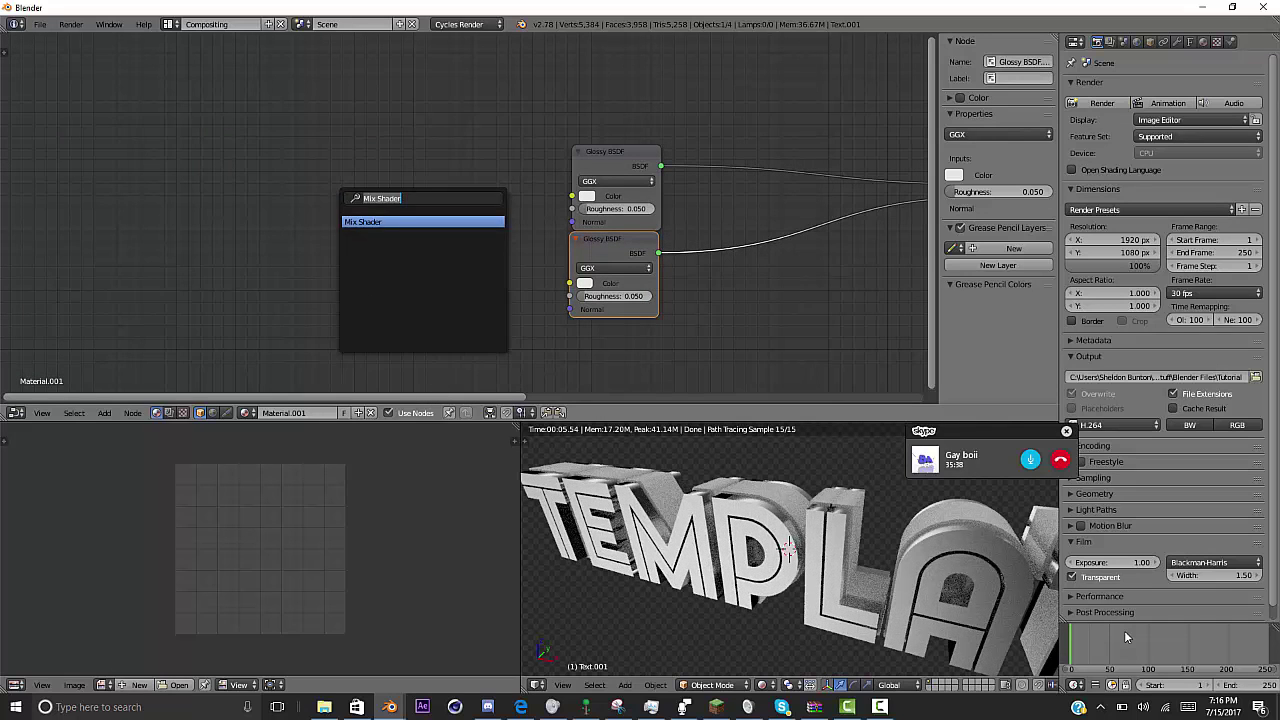
key("Escape")
- Add a Texture Coordinate input node and place it well ahead of the two Glossy BSDF nodes
key("shift+a")
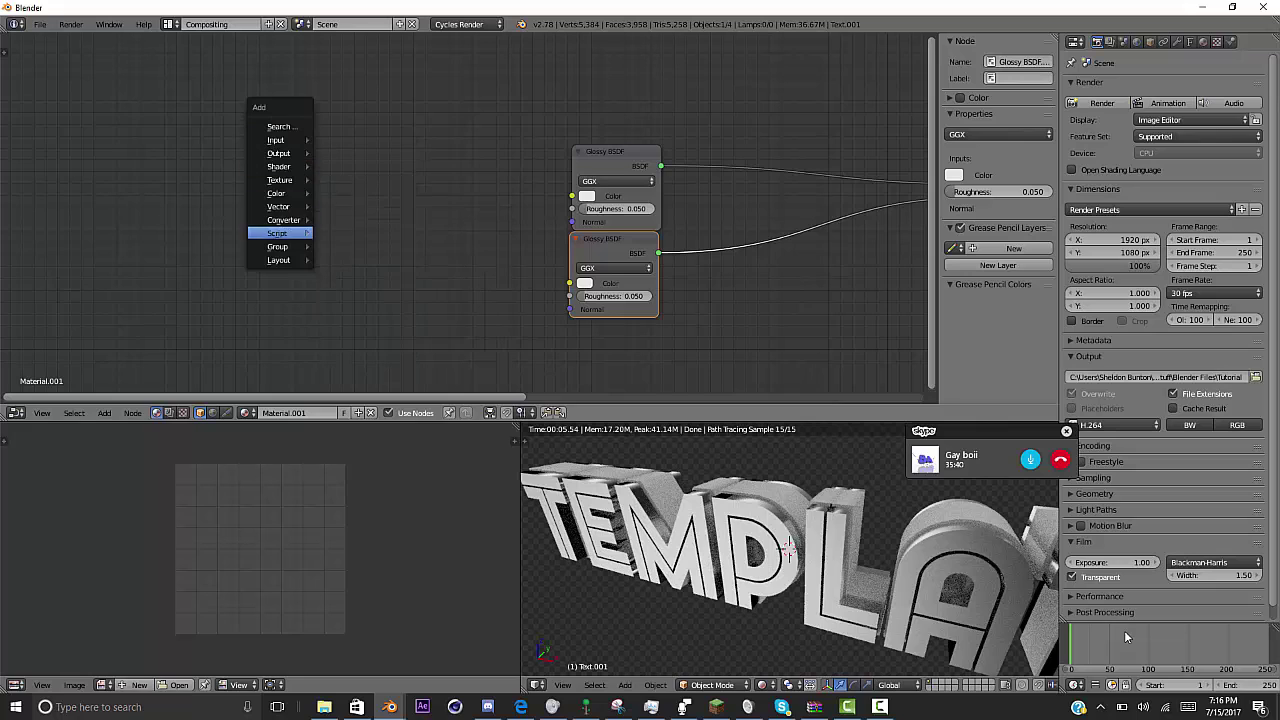
mouse_move(279, 140)
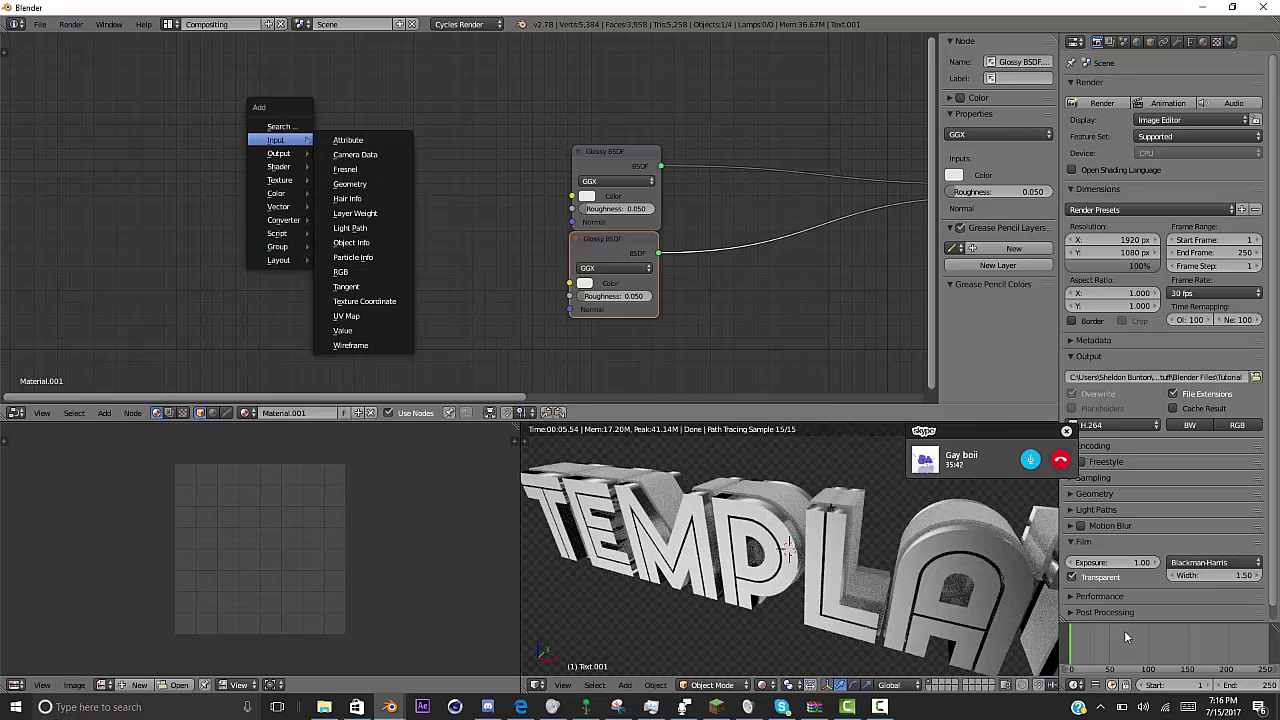
left_click(364, 301)
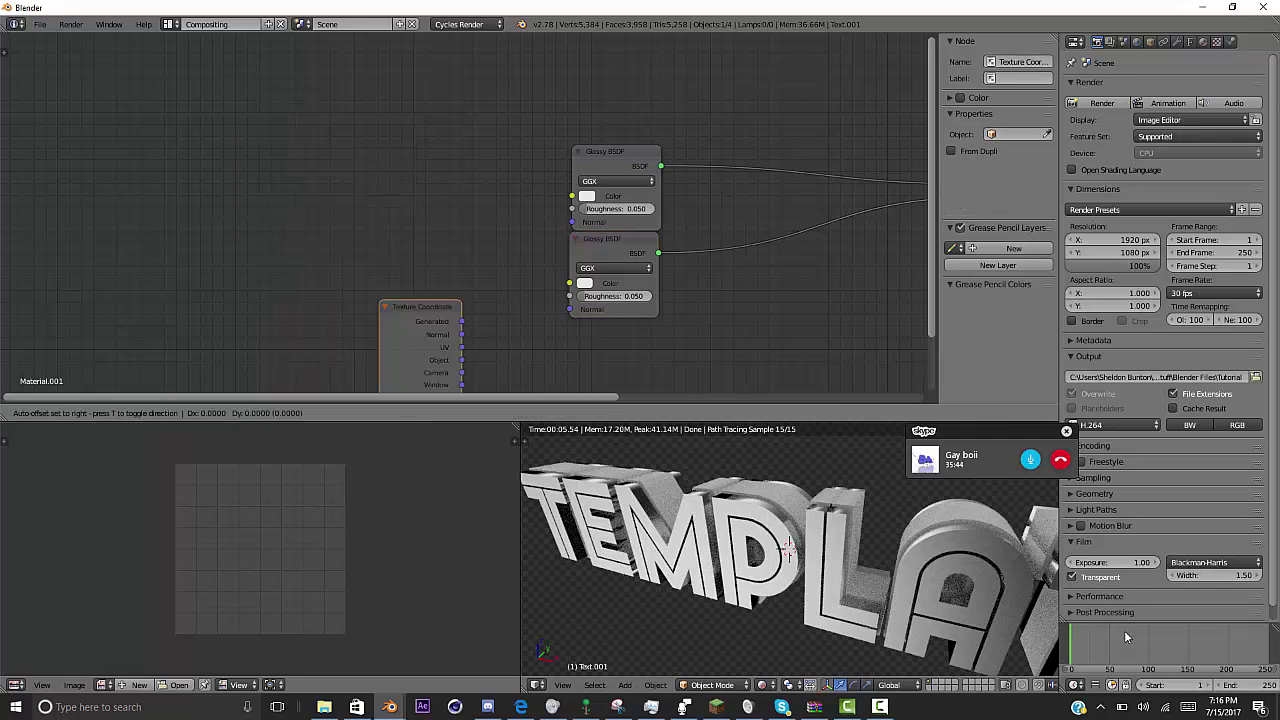
left_click(95, 122)
middle_click_drag(95, 122, 223, 122)
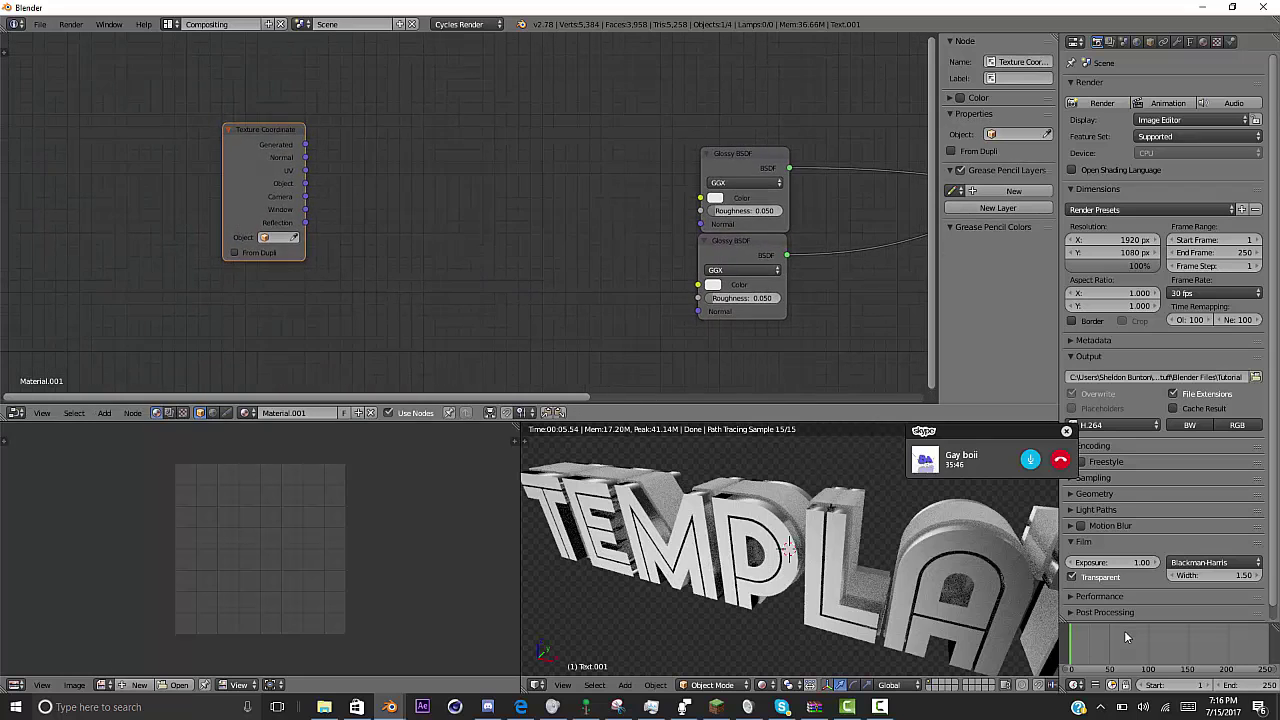
- Add a Mapping node fed by the Texture Coordinate's Generated output and link it to the upper Glossy BSDF's Color
scroll(223, 122, "down", 2)
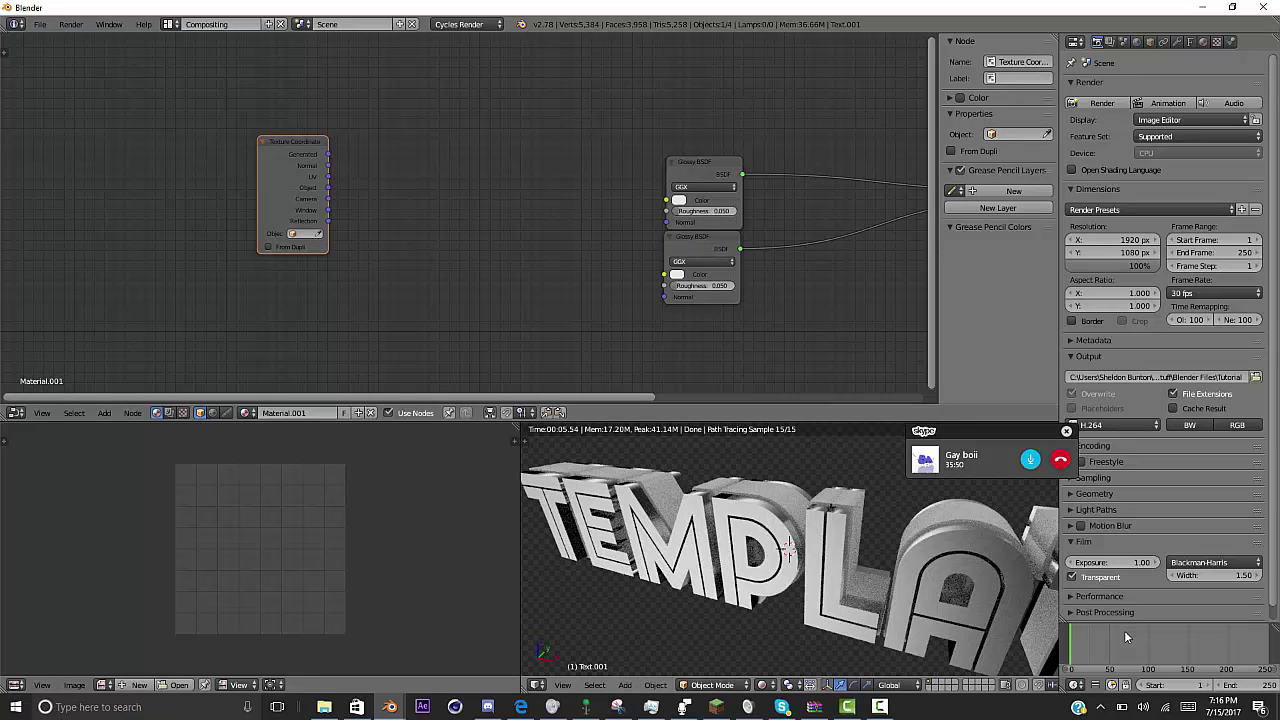
key("shift+a")
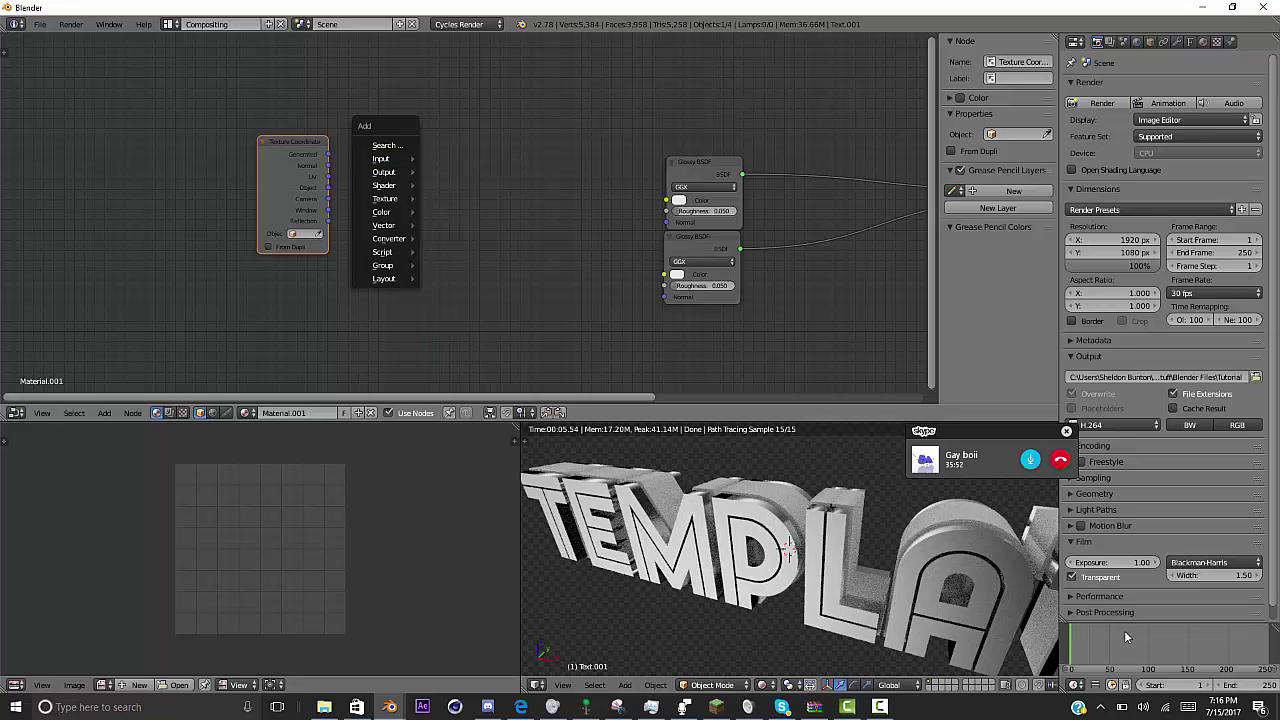
mouse_move(384, 225)
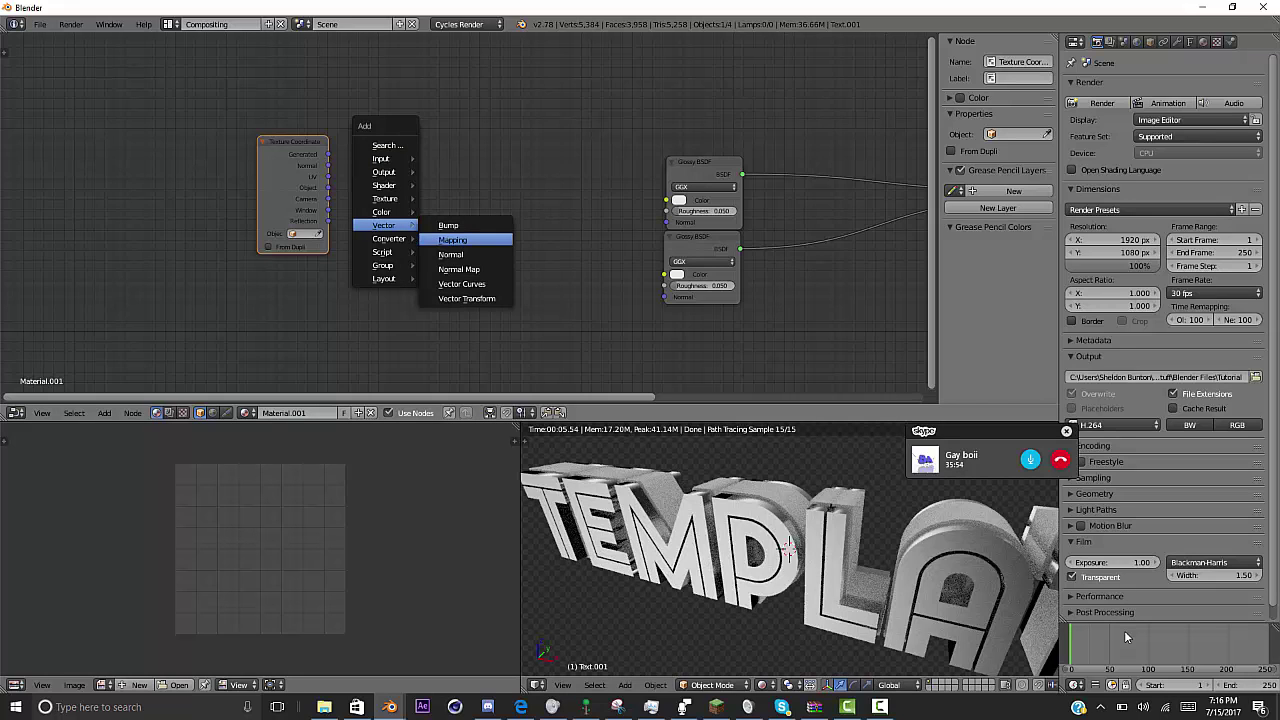
left_click(452, 240)
left_click(410, 240)
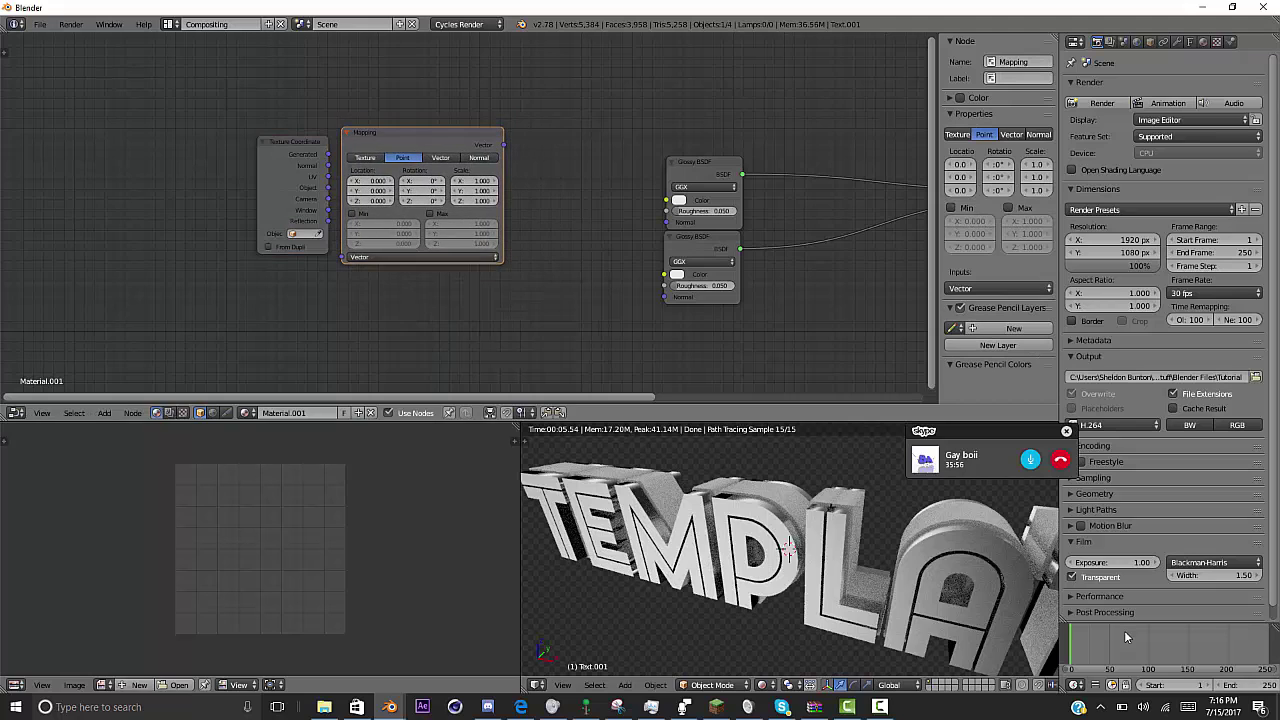
left_click_drag(290, 190, 341, 257)
left_click_drag(502, 145, 666, 200)
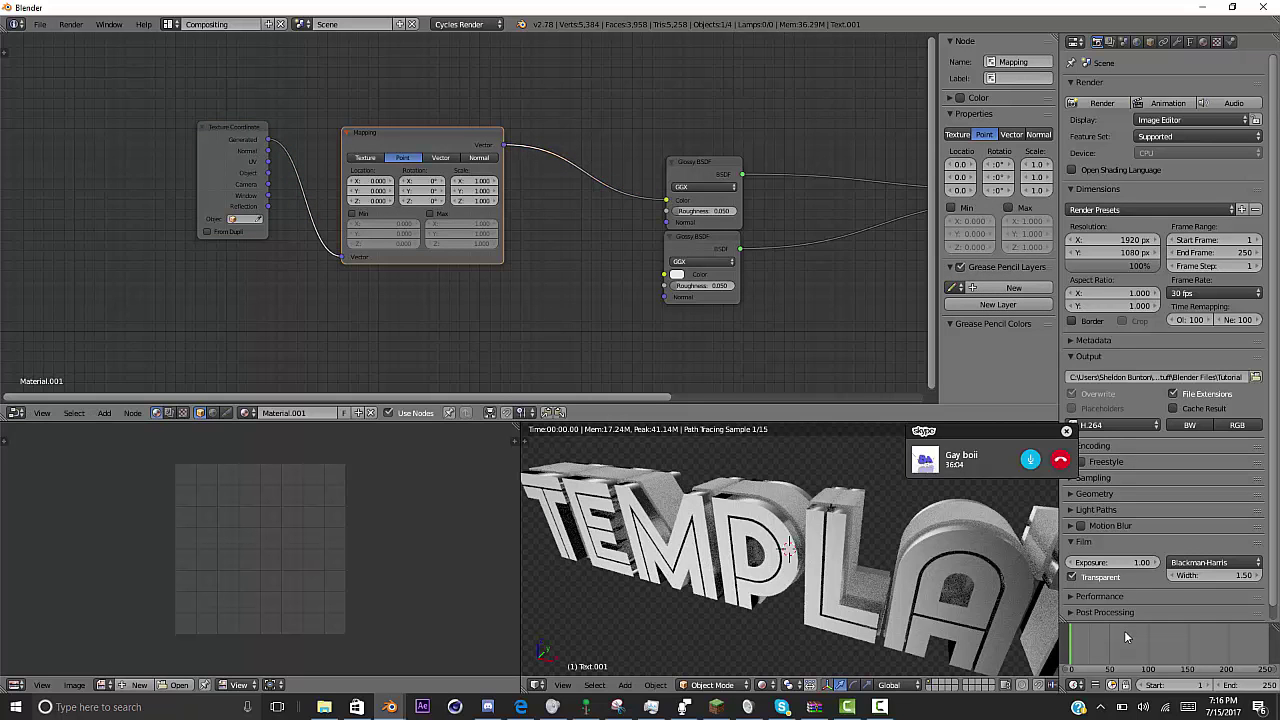
- Find the Image Texture node by searching and insert it between the Mapping node and the upper Glossy BSDF
middle_click_drag(666, 200, 593, 205)
key("shift+a")
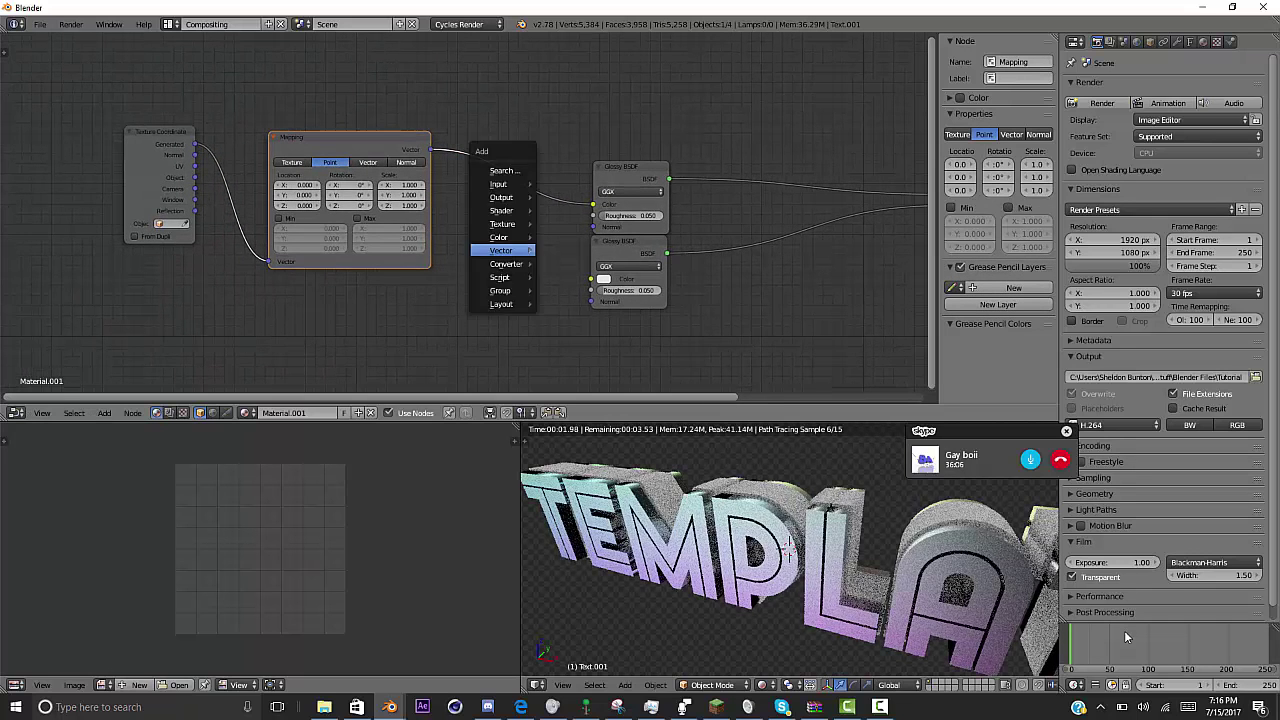
key("Return")
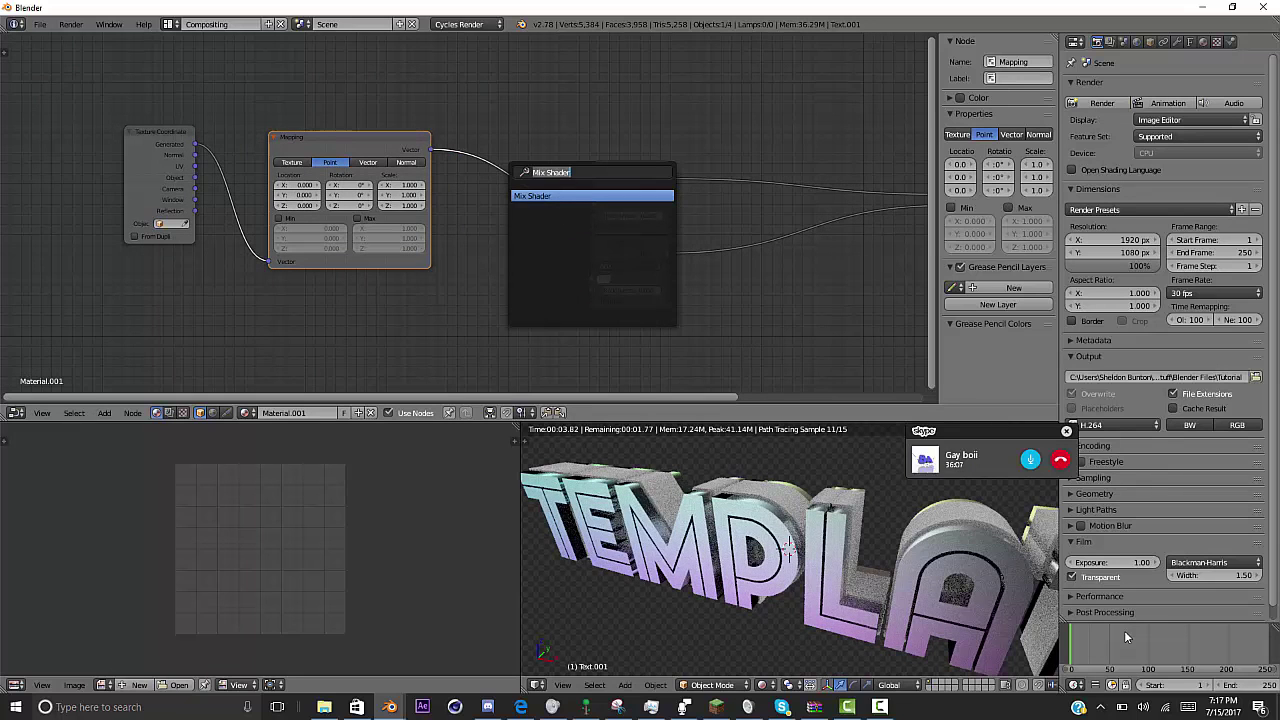
type("ima")
key("Return")
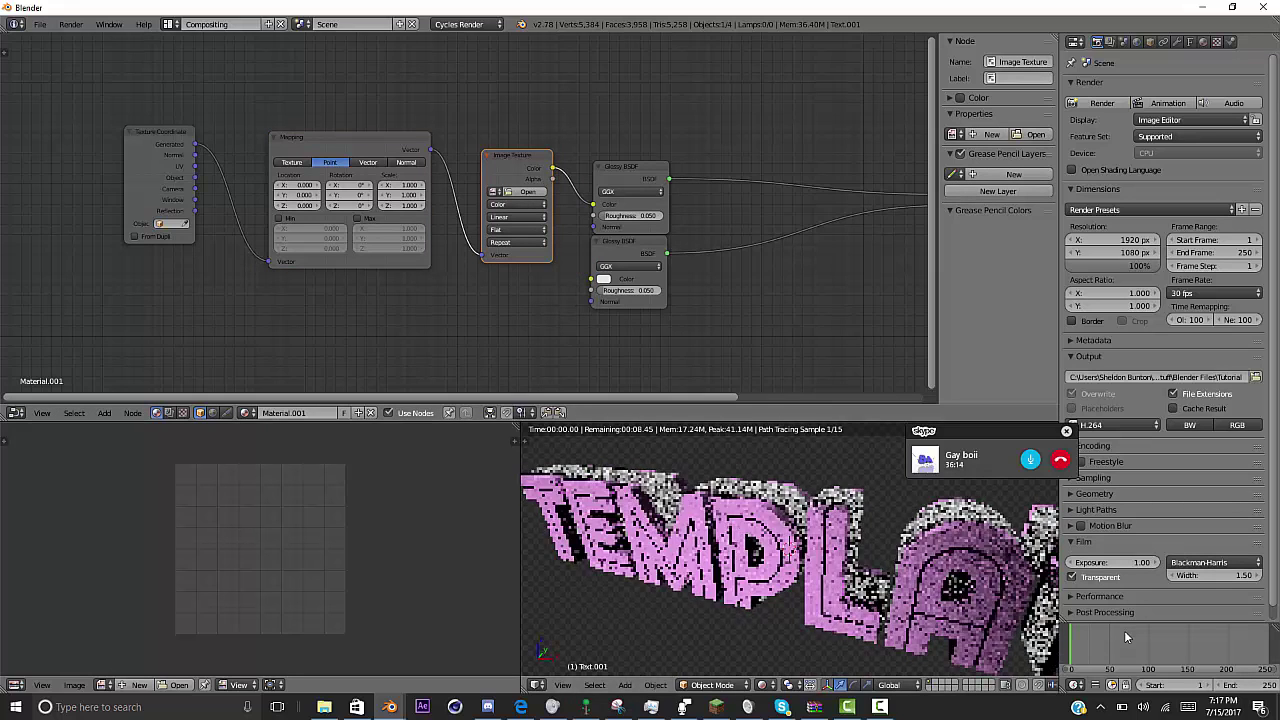
- Browse the Text Textures-LocalizFX folder as thumbnails and load the portrait grey Grunge_text...42_stock.jpg into the Image Texture
left_click(522, 191)
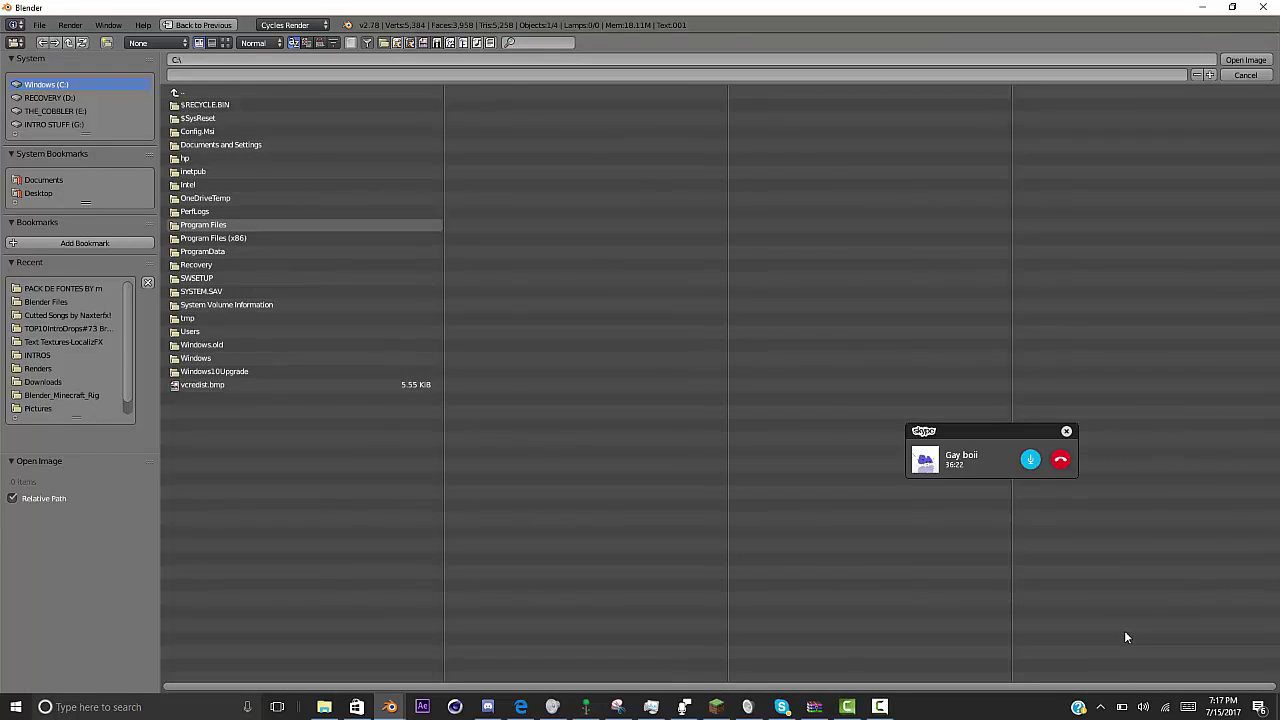
left_click(63, 341)
left_click(226, 42)
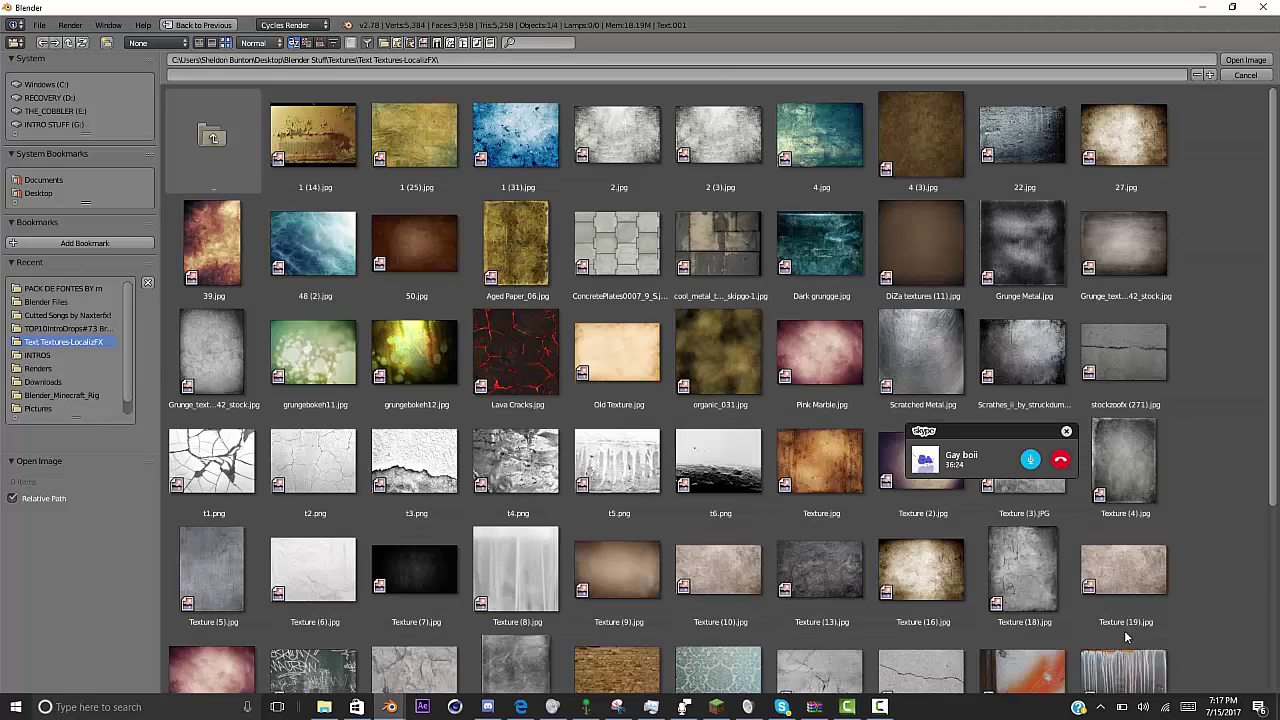
scroll(1125, 637, "down", 2)
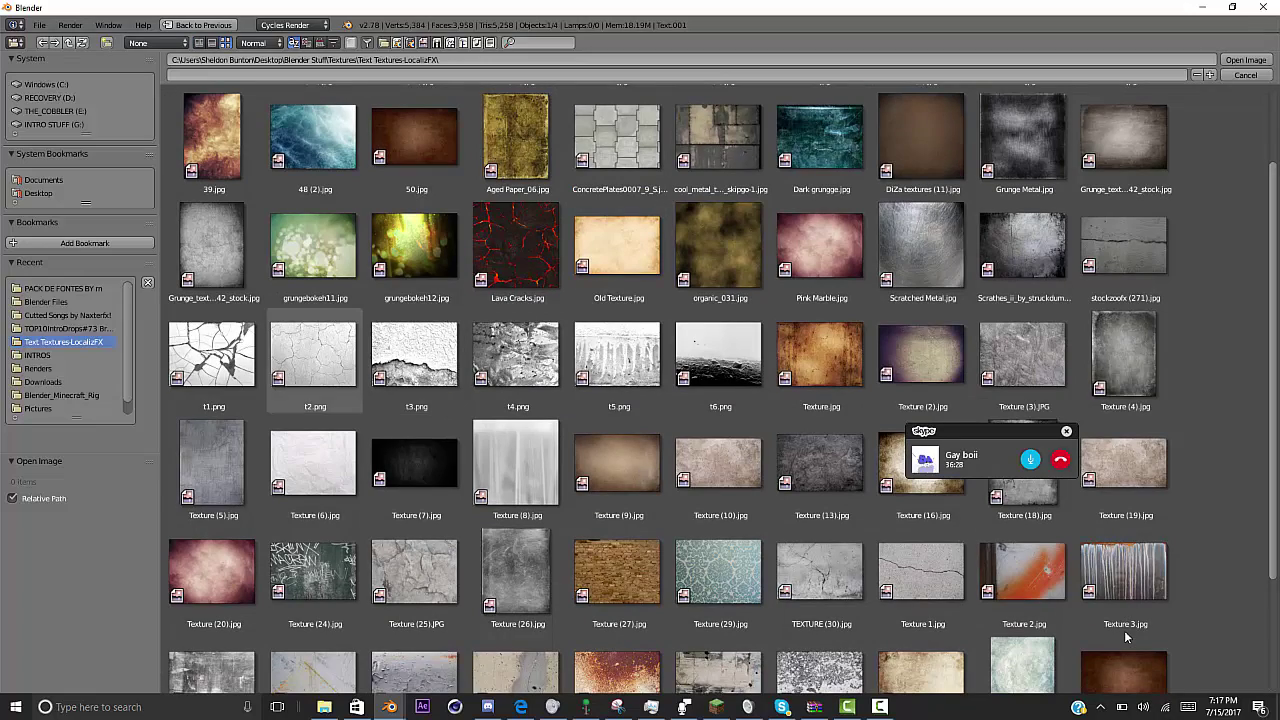
key("Up")
key("Return")
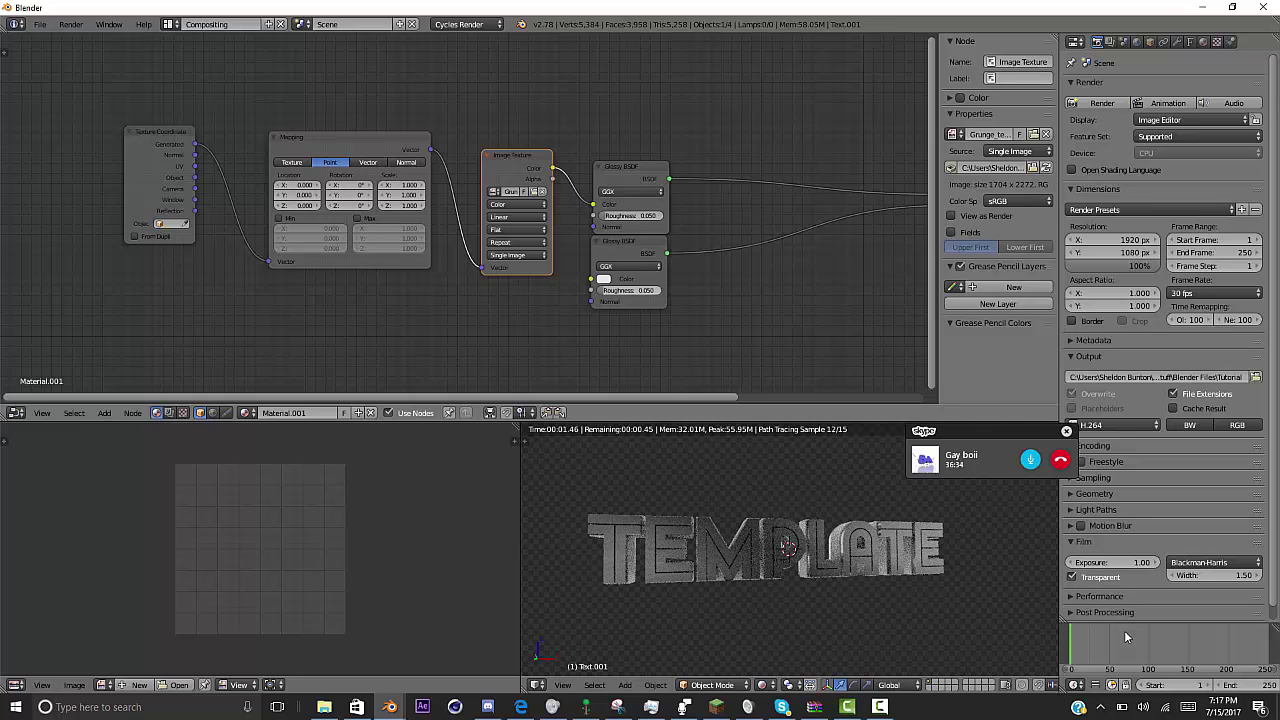
- Set the lower Glossy BSDF's roughness to 0 and the Image Texture's projection to Box
left_click_drag(630, 290, 602, 290)
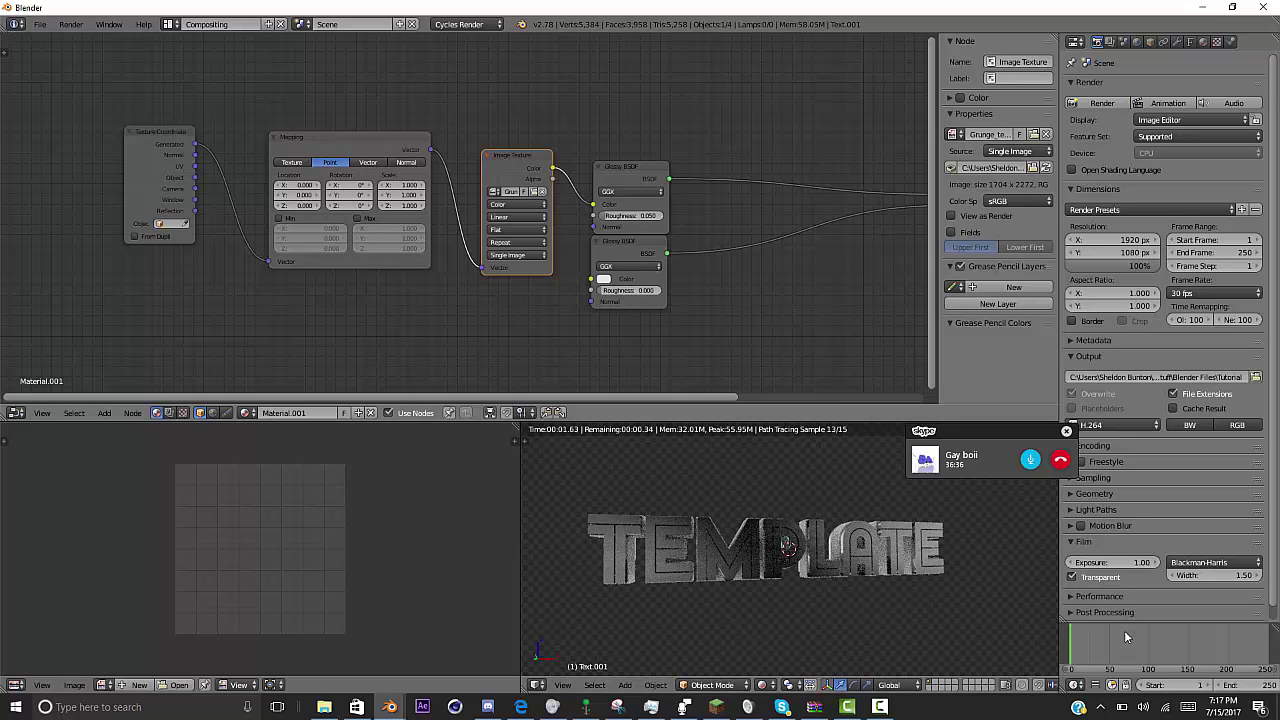
scroll(465, 215, "up", 1)
left_click(527, 232)
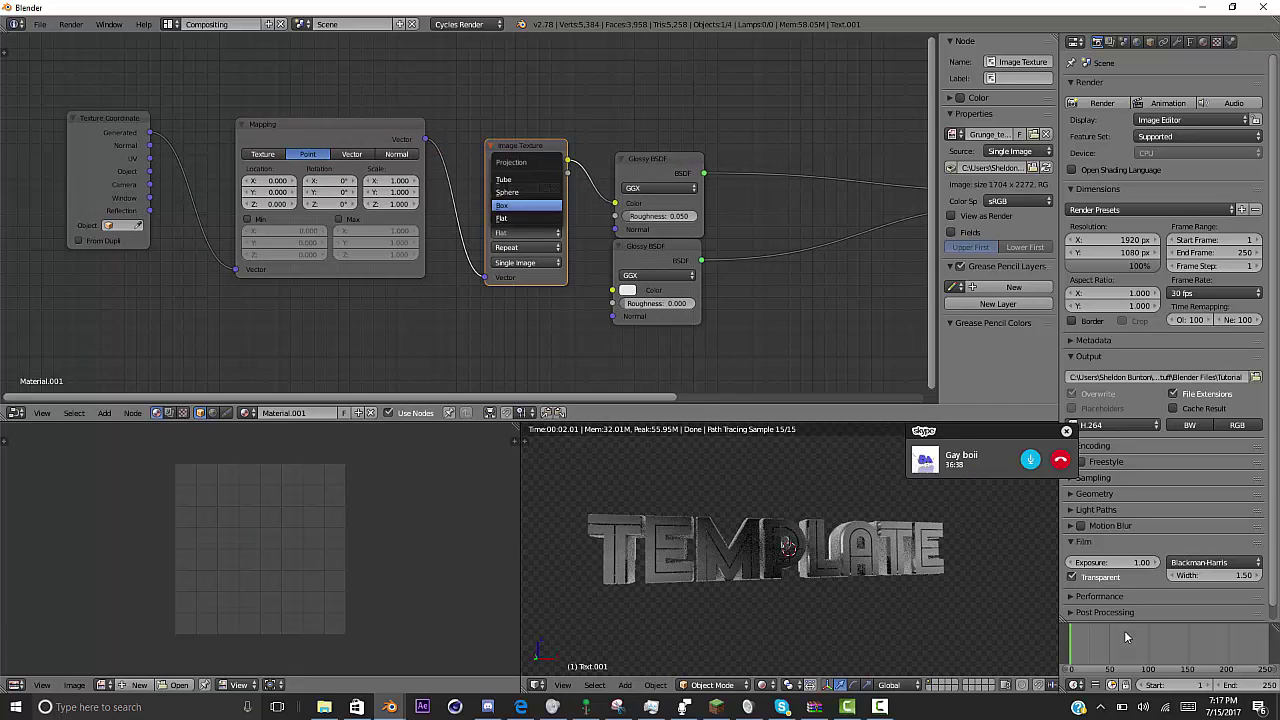
left_click(522, 206)
- Link the Image Texture's Color output to the lower Glossy BSDF's Color input as well
middle_click_drag(600, 250, 280, 240)
key("Home")
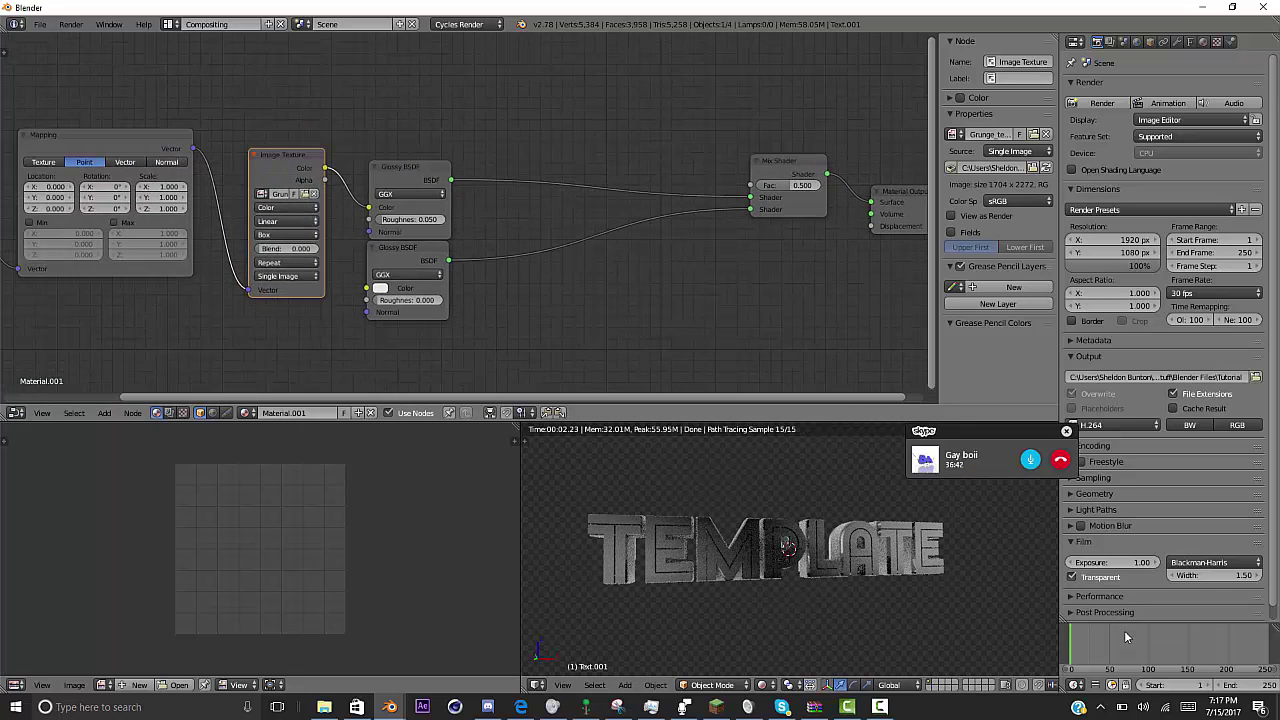
left_click_drag(325, 167, 366, 310)
- Find RGB Curves by searching the nodes and insert it between the Image Texture and the upper Glossy BSDF
key("shift+a")
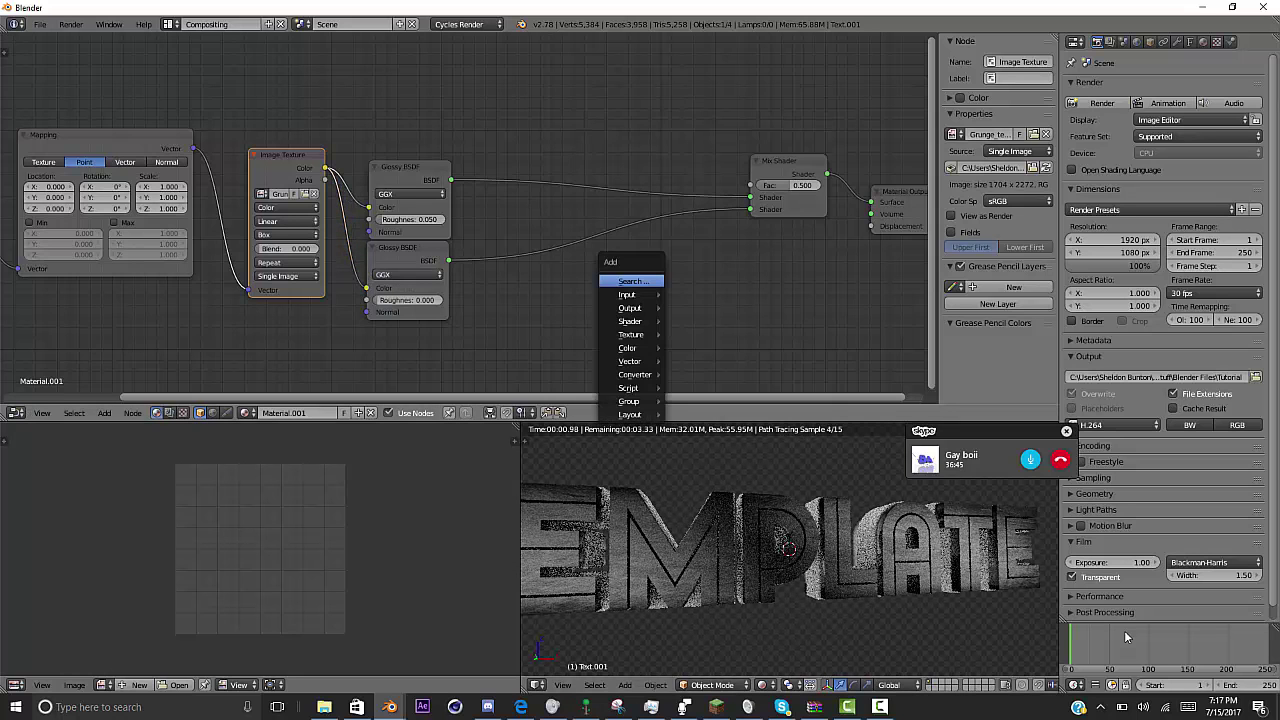
key("Return")
type("rgb")
key("Down")
key("Down")
key("Return")
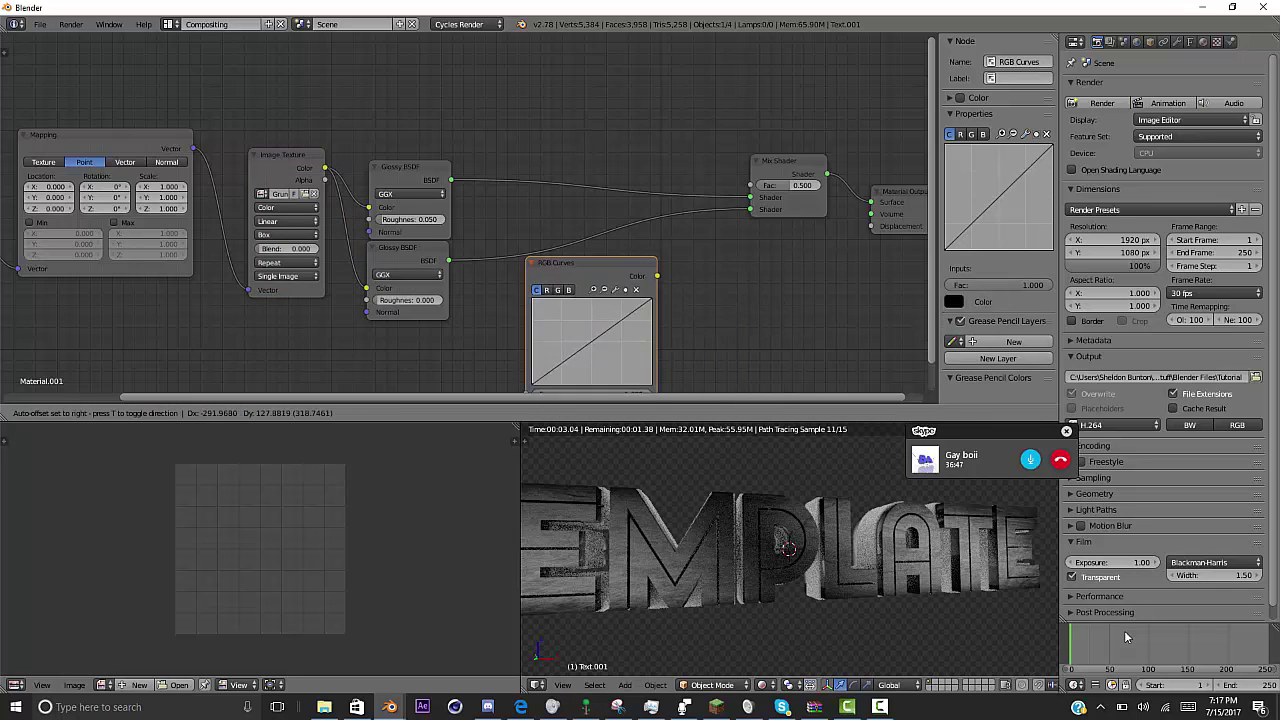
key("Return")
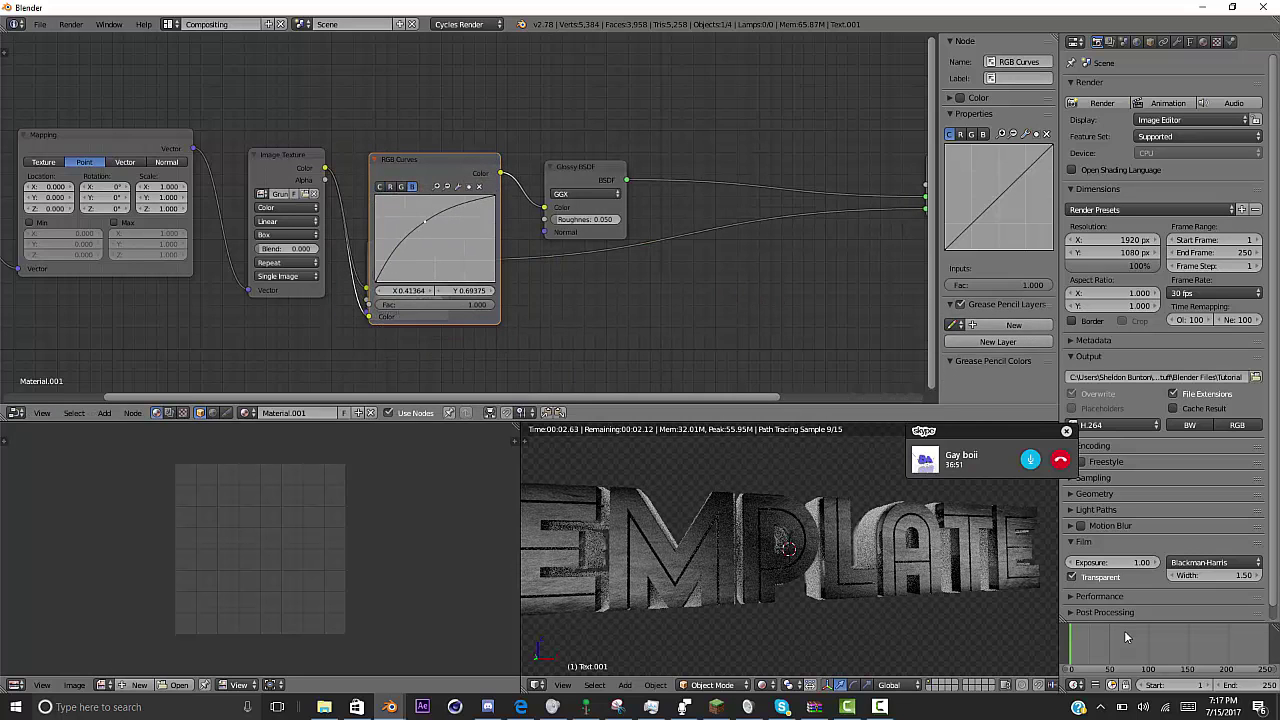
- Bend the RGB Curves' blue curve to about X 0.46, Y 0.57 and raise the combined curve to about X 0.37, Y 0.64
left_click_drag(425, 221, 430, 231)
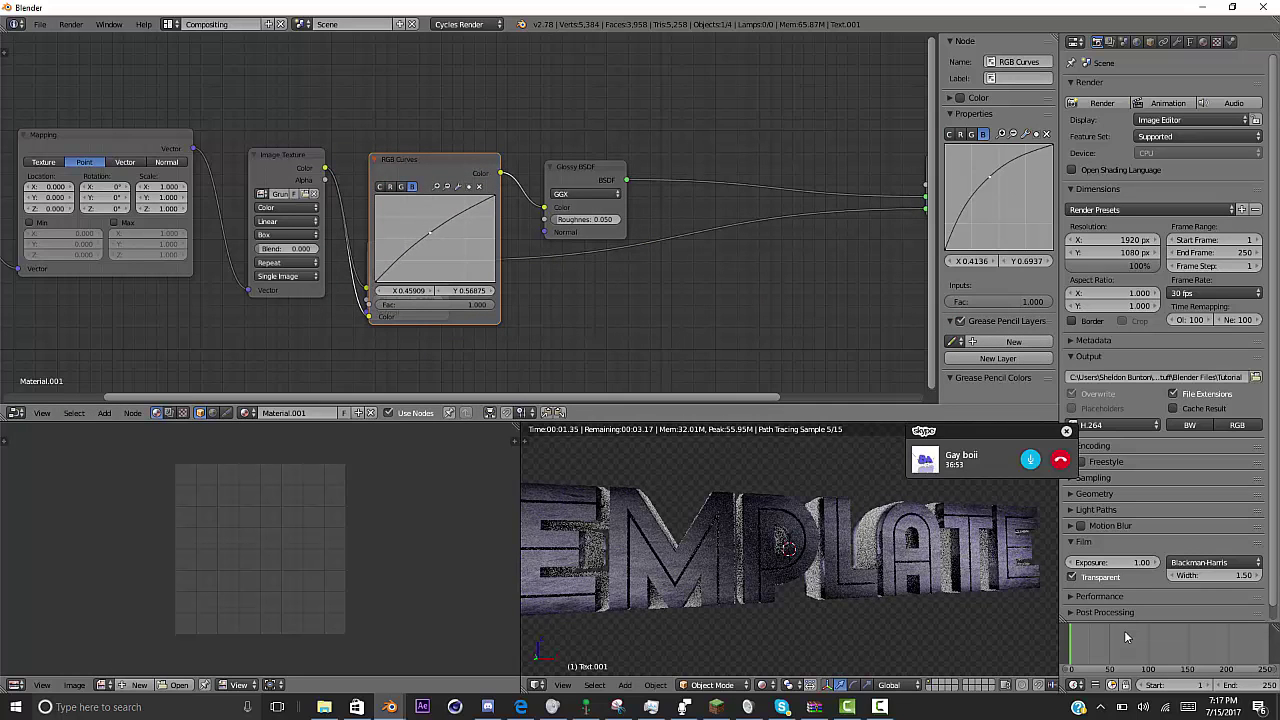
left_click(380, 187)
left_click(434, 237)
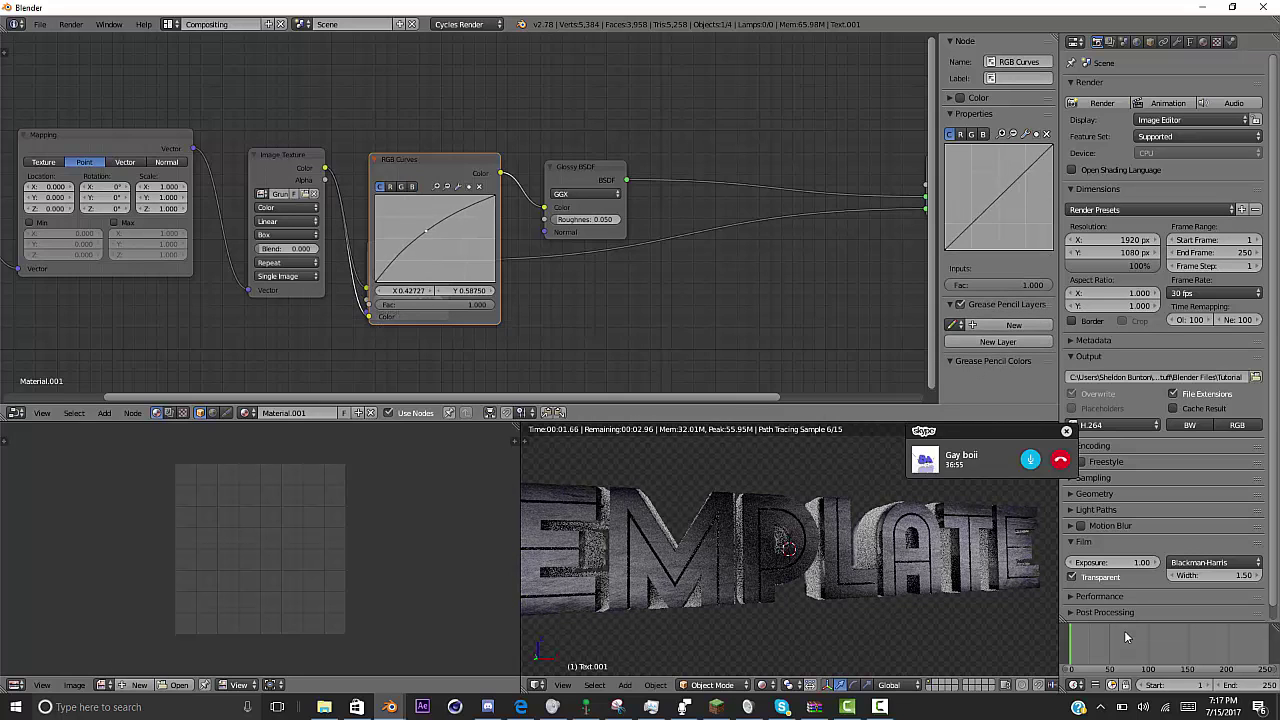
- Move the RGB Curves node up above the Image Texture and the lower Glossy BSDF down so they no longer overlap
key("g")
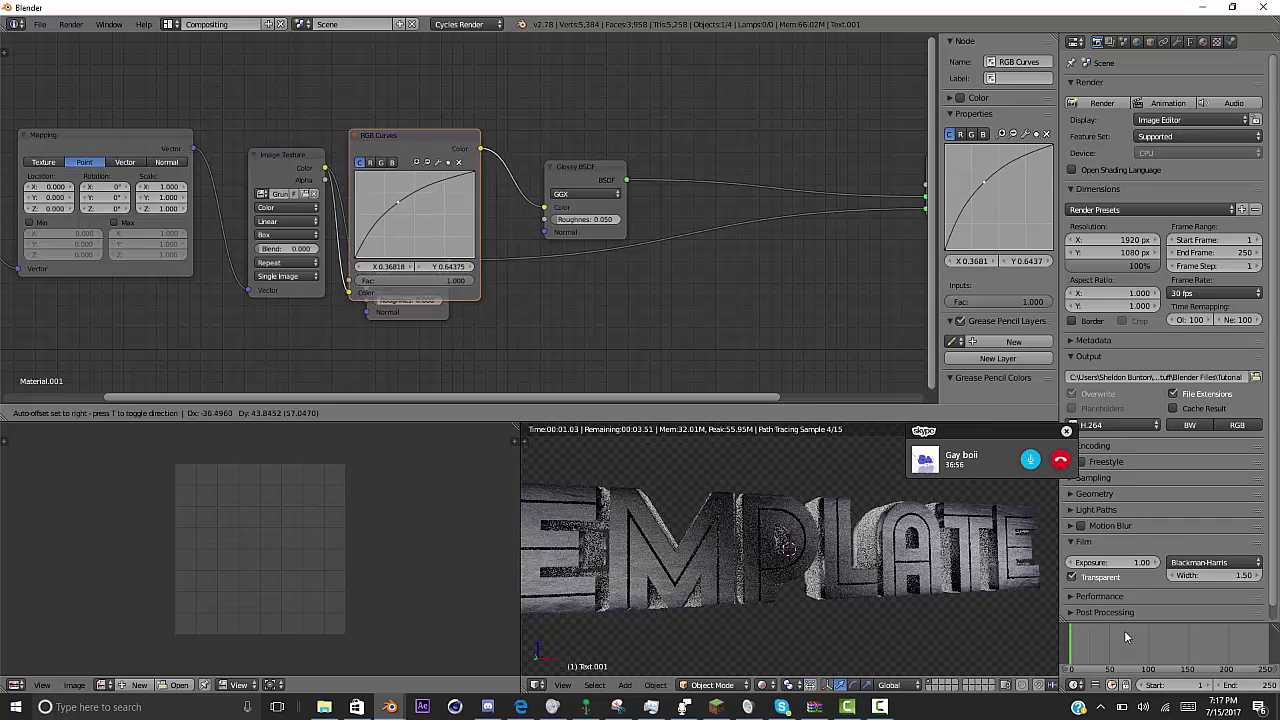
left_click_drag(380, 90, 372, 80)
left_click_drag(410, 248, 465, 295)
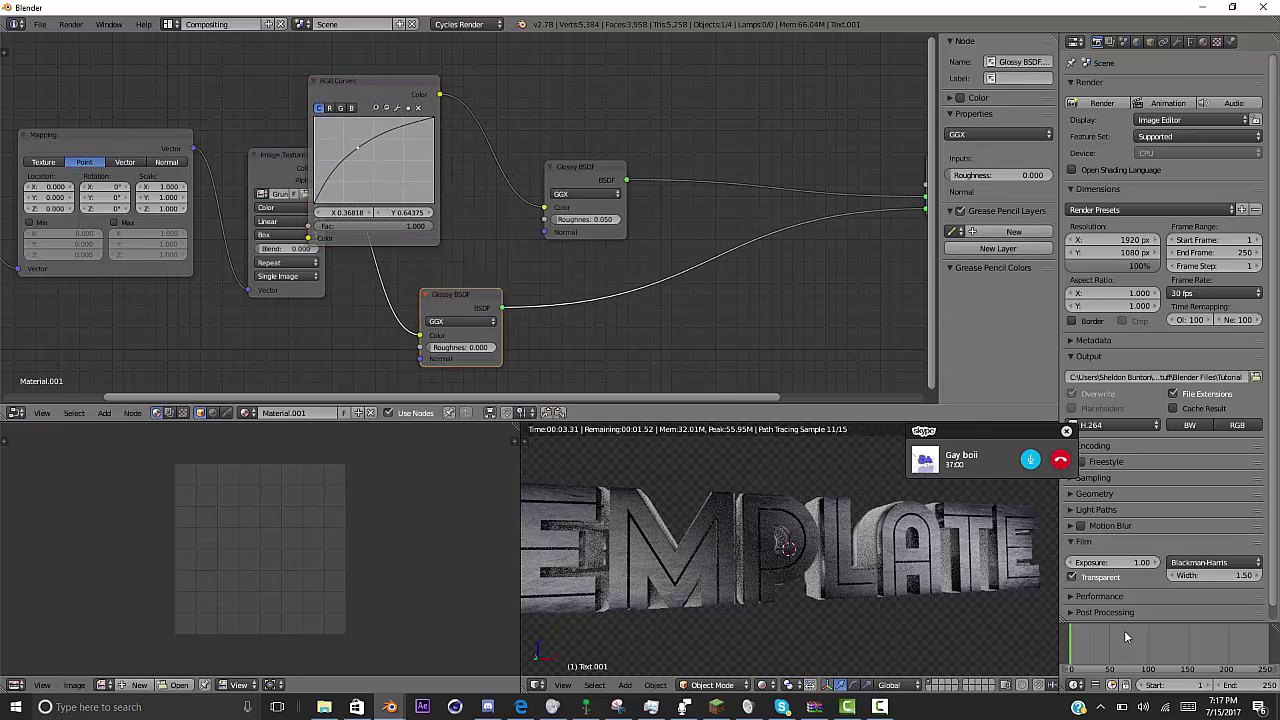
left_click_drag(421, 335, 418, 334)
- Duplicate the RGB Curves node into the lower Glossy BSDF's Color link and raise its combined curve to about X 0.34, Y 0.71
left_click(372, 80)
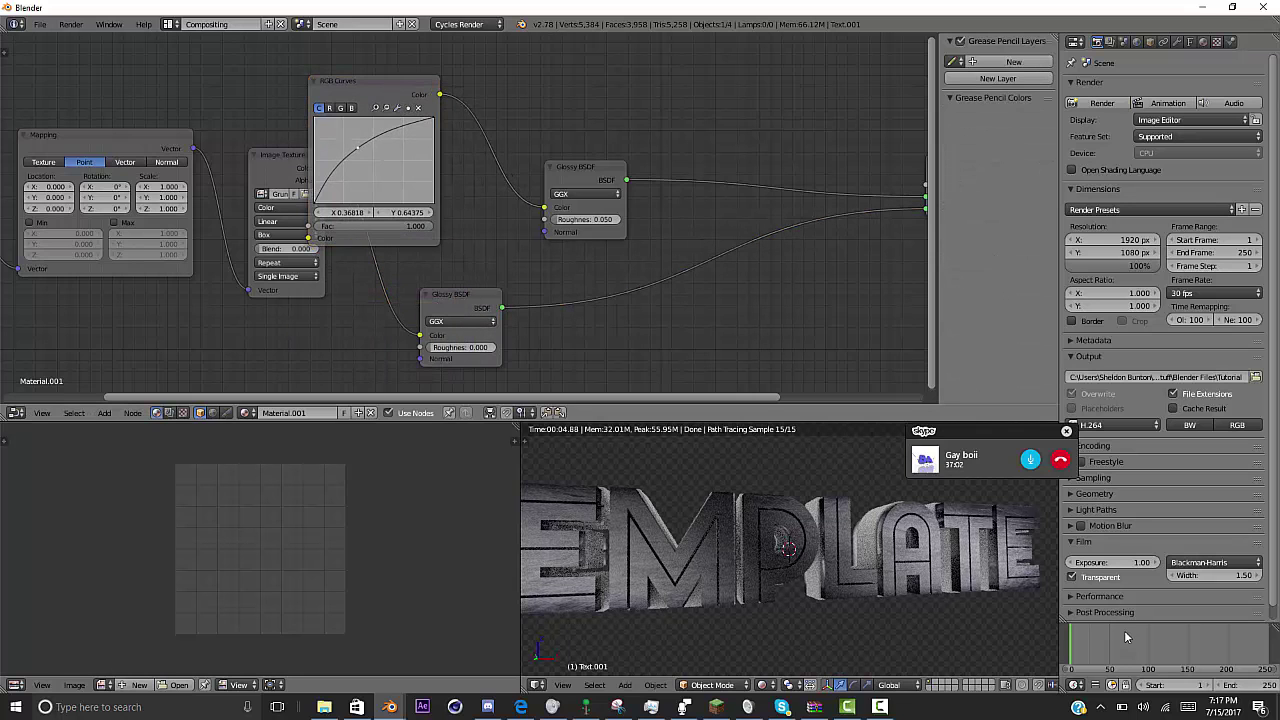
key("shift+d")
left_click(434, 238)
middle_click_drag(434, 238, 446, 154)
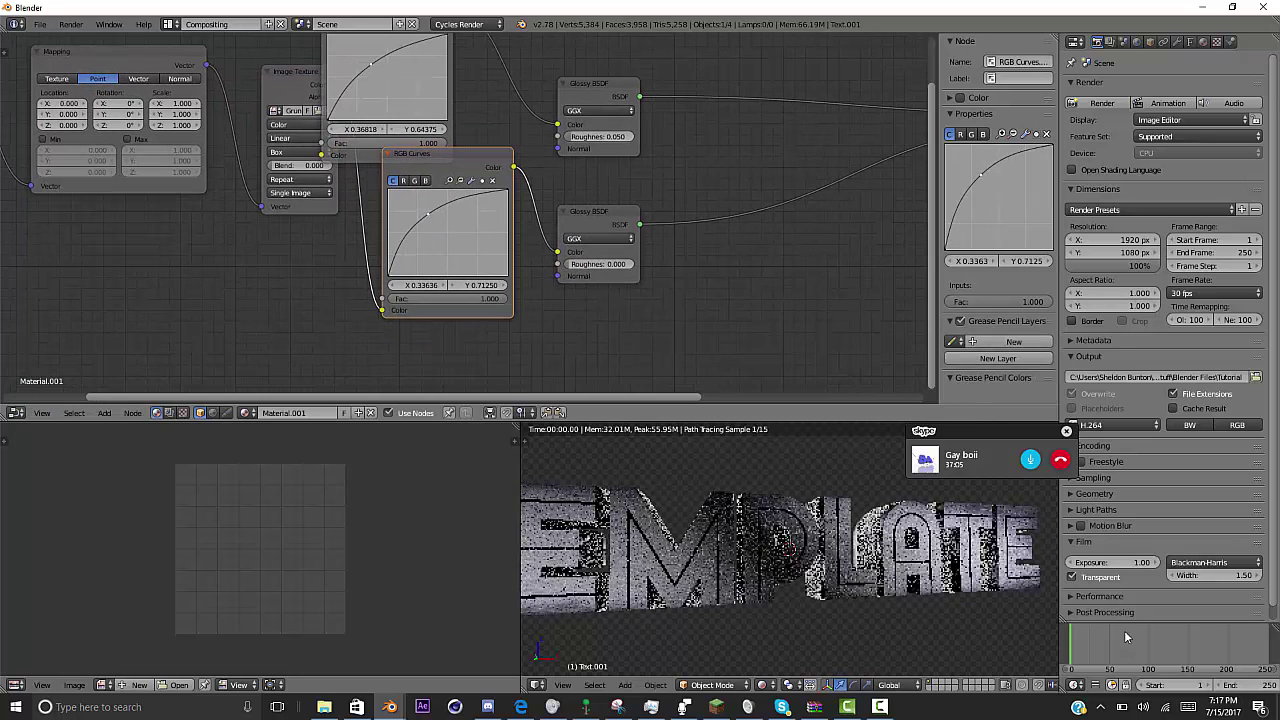
- Insert a Hue/Saturation node between the lower RGB Curves and Glossy BSDF, with Saturation 2 and Value 0
key("shift+a")
type("hue")
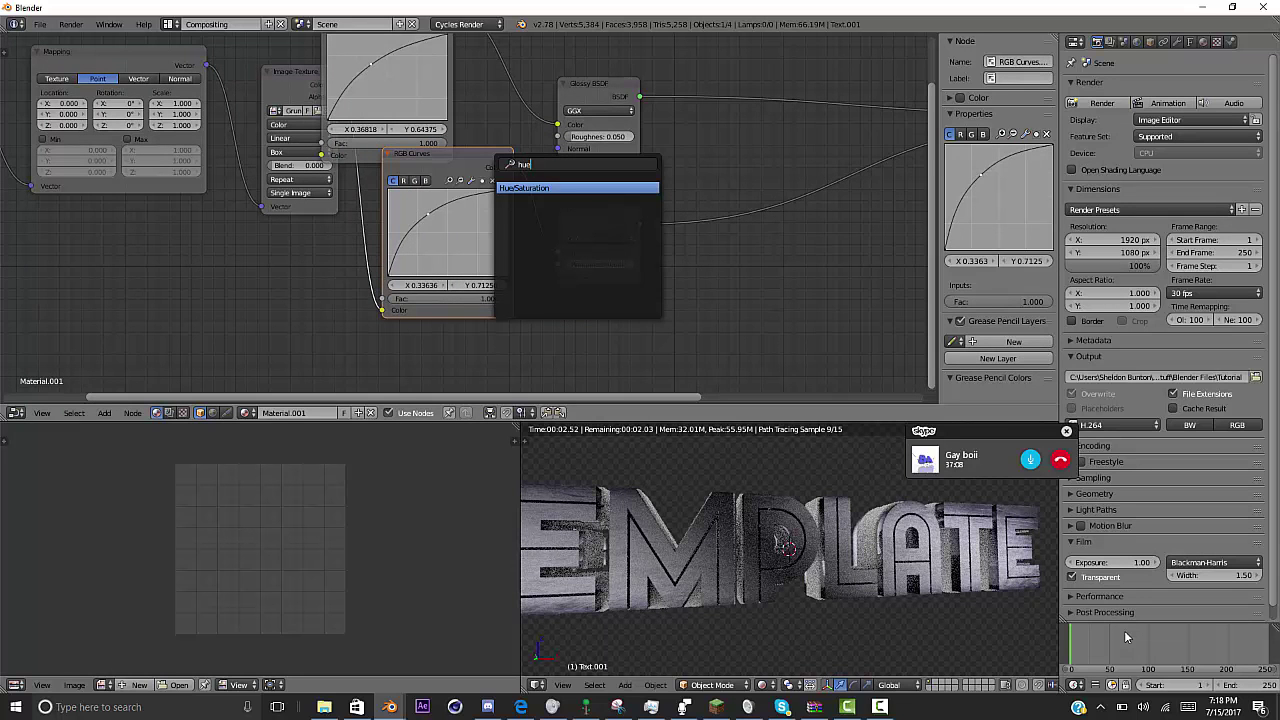
key("Return")
key("Return")
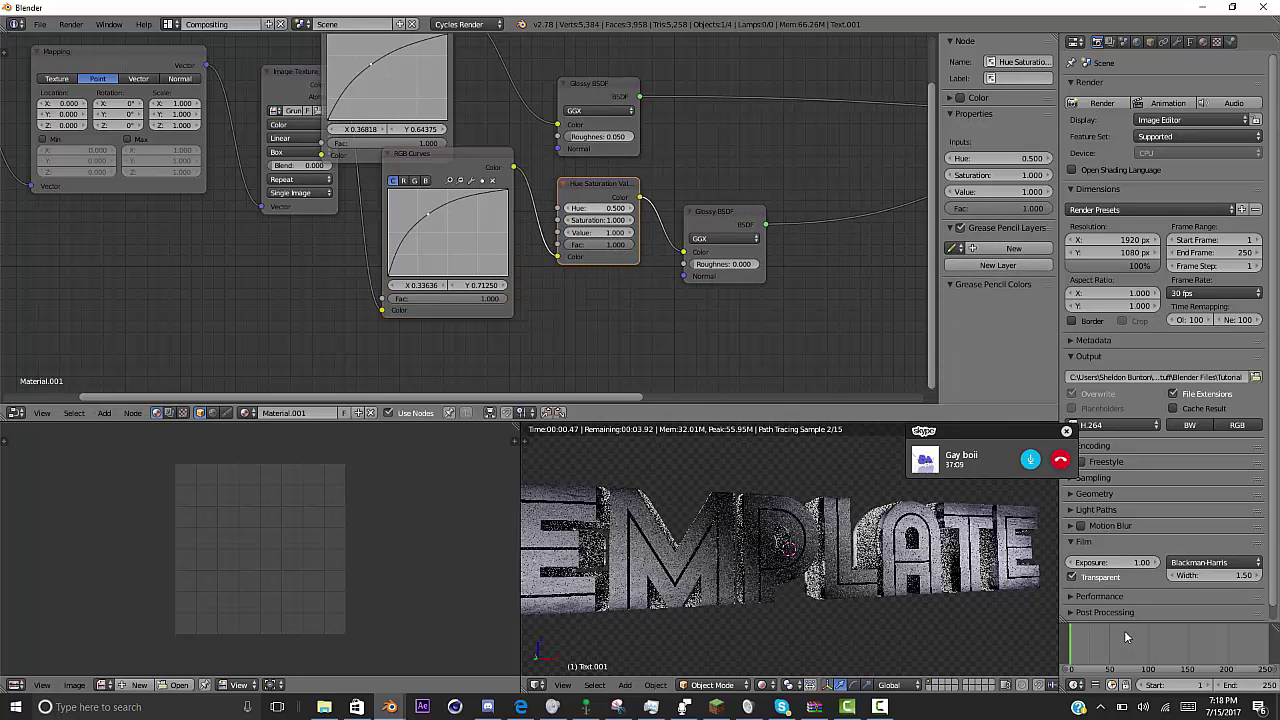
left_click_drag(598, 220, 700, 220)
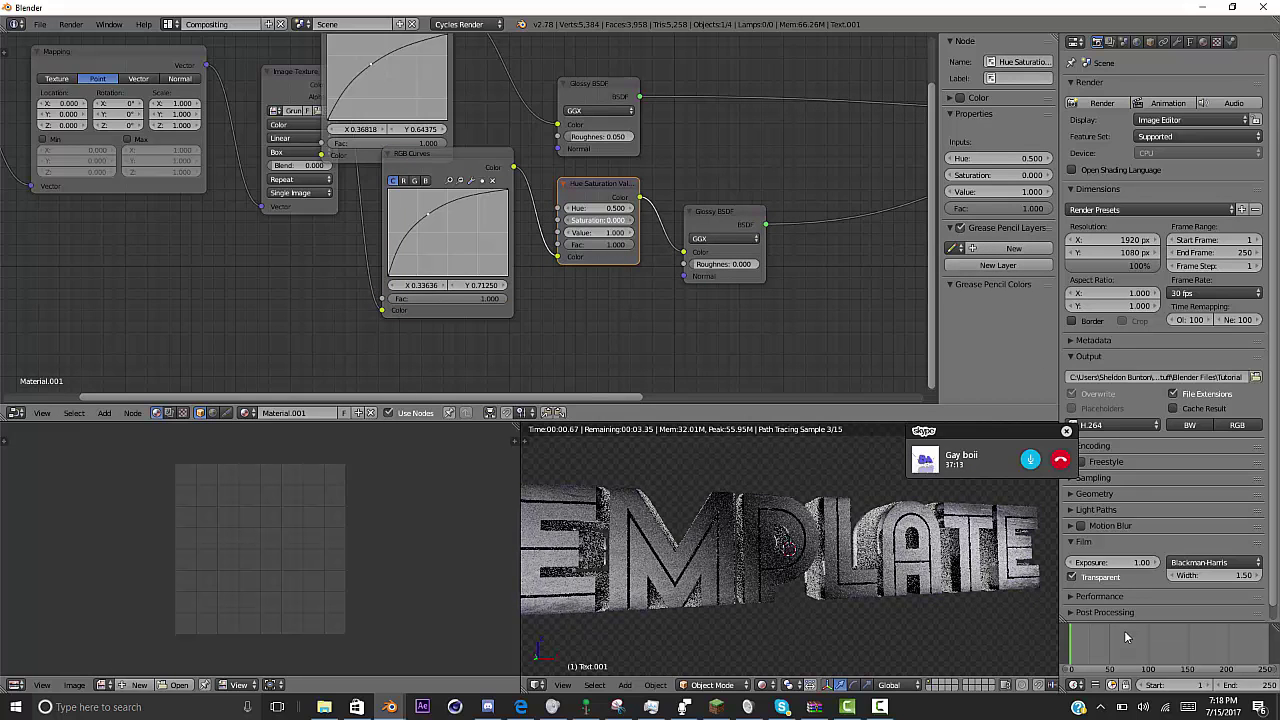
key("ctrl+z")
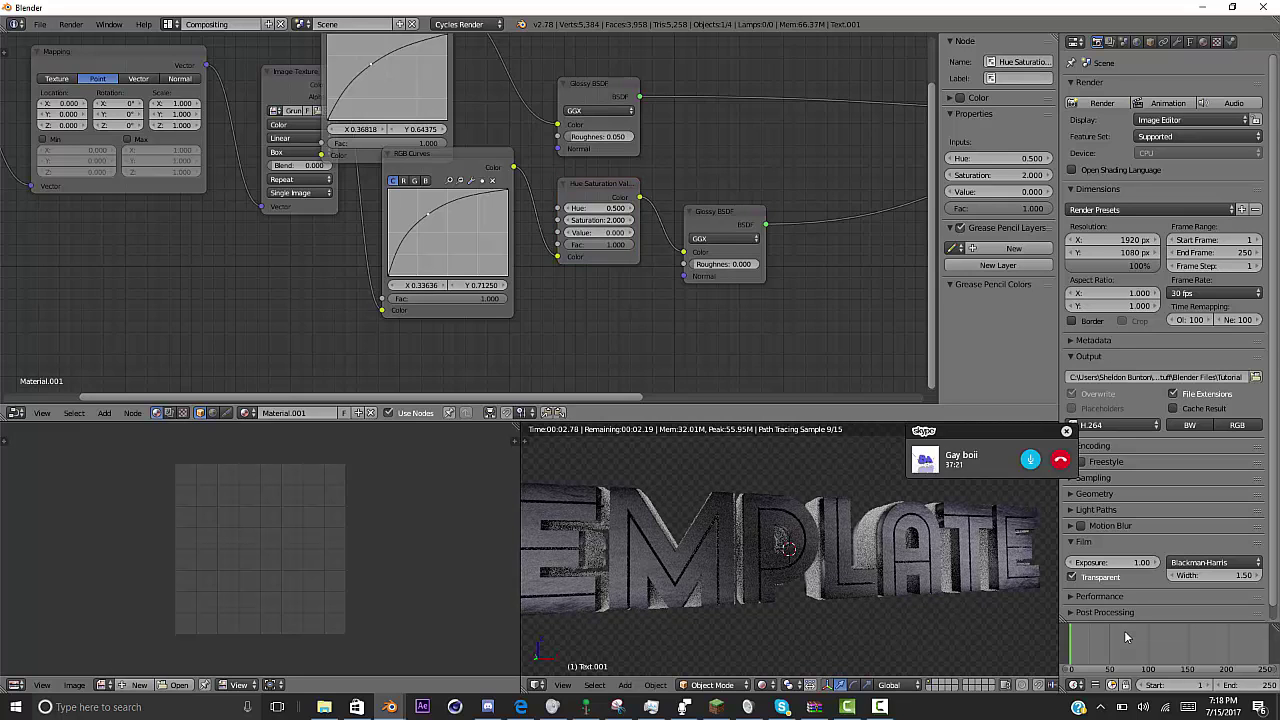
- Duplicate the Hue Saturation Value node into the upper Glossy BSDF's Color link and set its Value to 2
key("shift+d")
left_click(546, 100)
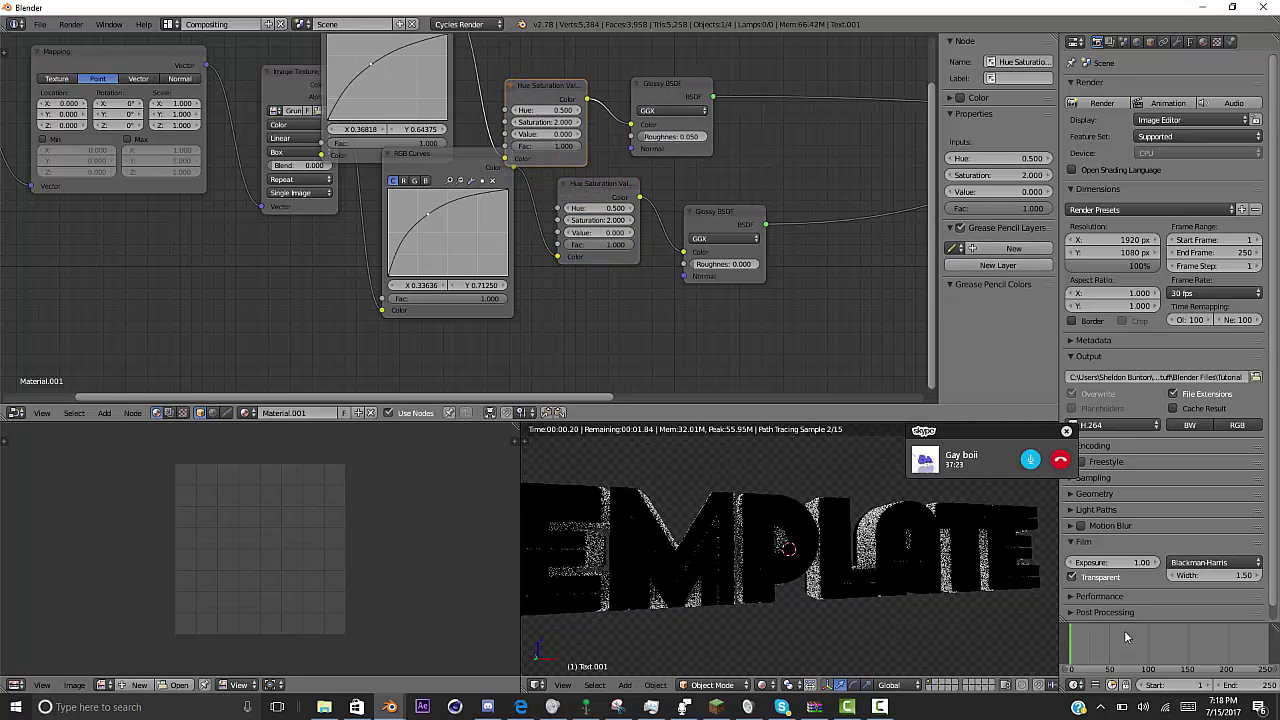
double_click(546, 134)
type("2")
key("Return")
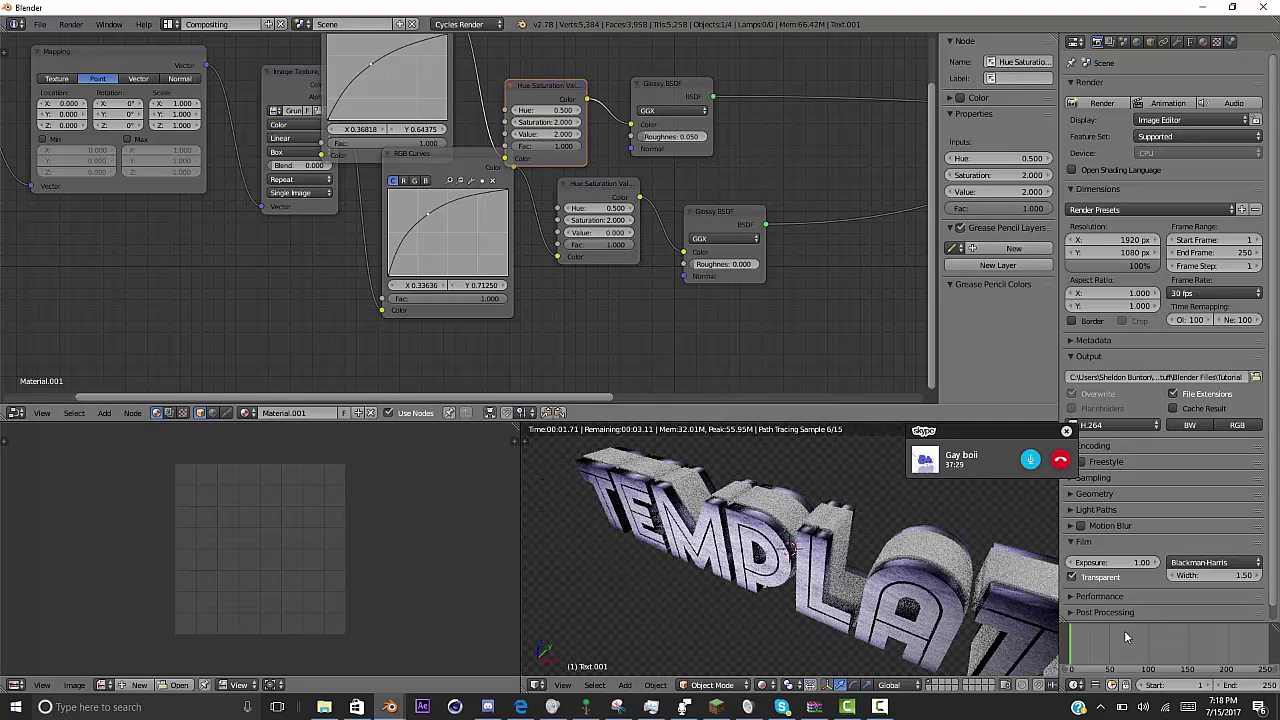
- Add a Fresnel node above the links running to the Mix Shader
scroll(460, 225, "down", 2)
mouse_move(460, 225)
middle_mouse_down()
mouse_move(316, 258)
mouse_move(212, 250)
mouse_move(106, 293)
middle_mouse_up()
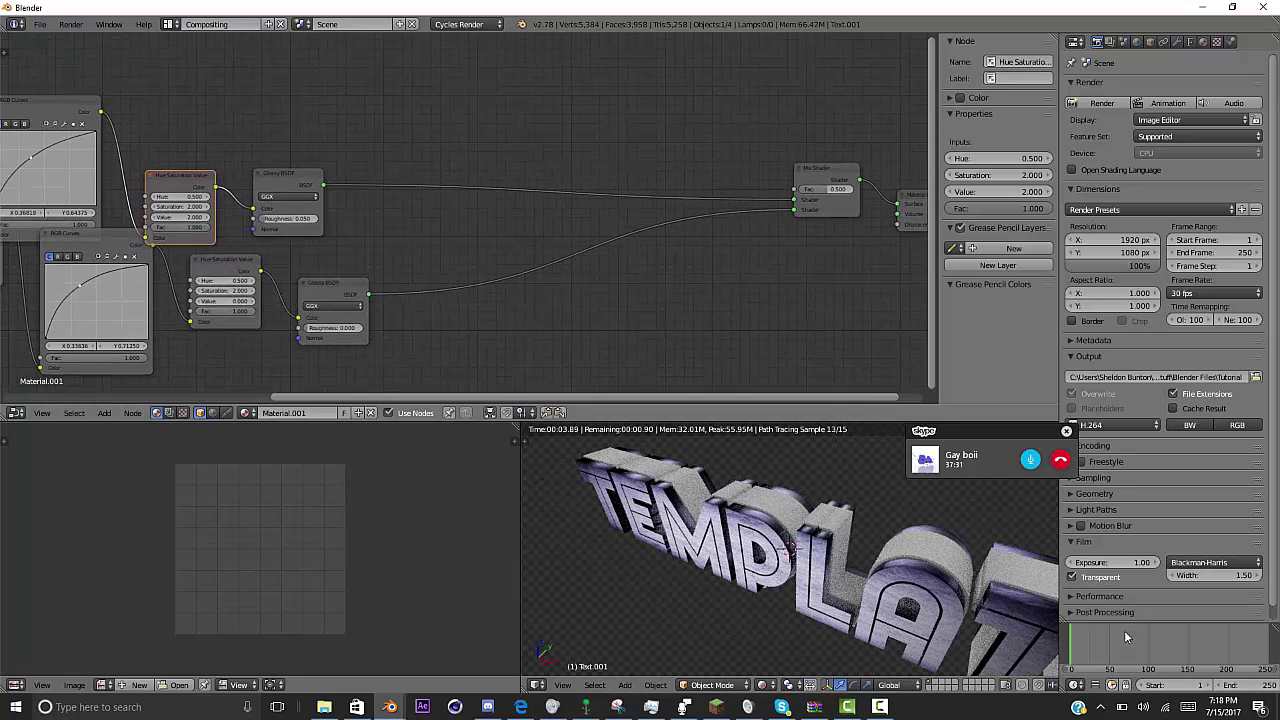
scroll(467, 202, "down", 3)
key("shift+a")
mouse_move(455, 316)
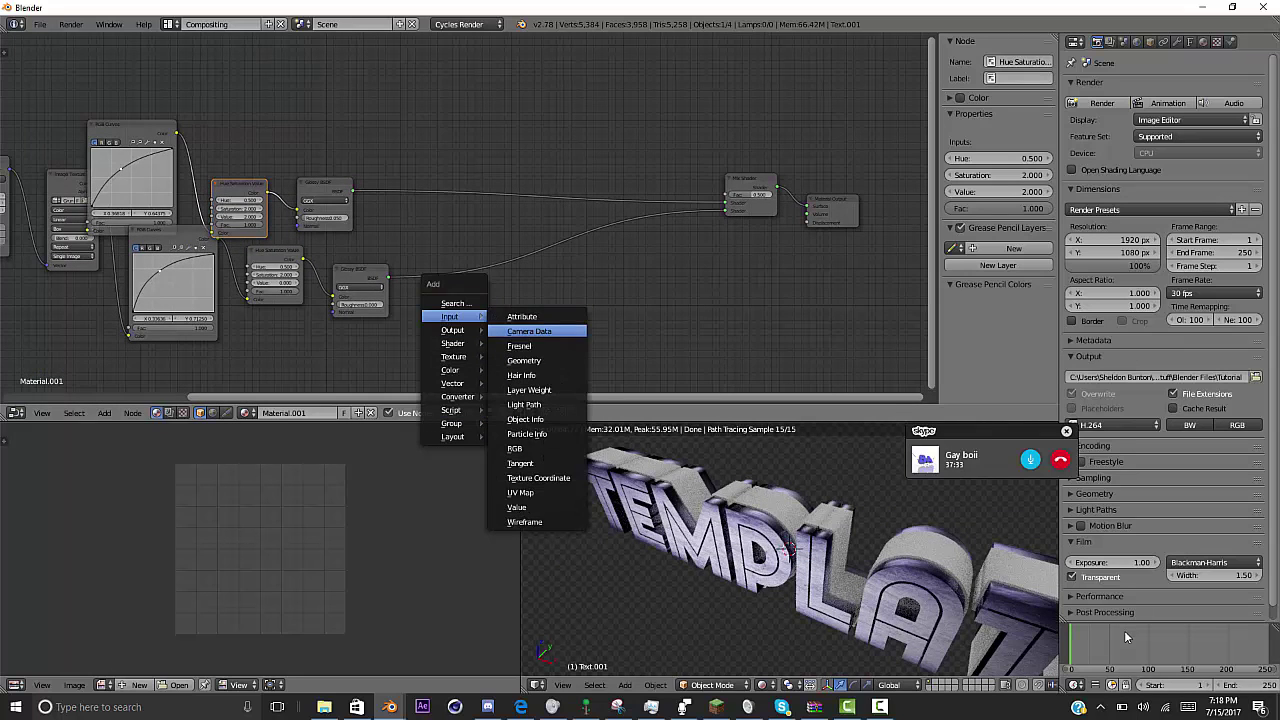
left_click(530, 345)
left_click(434, 103)
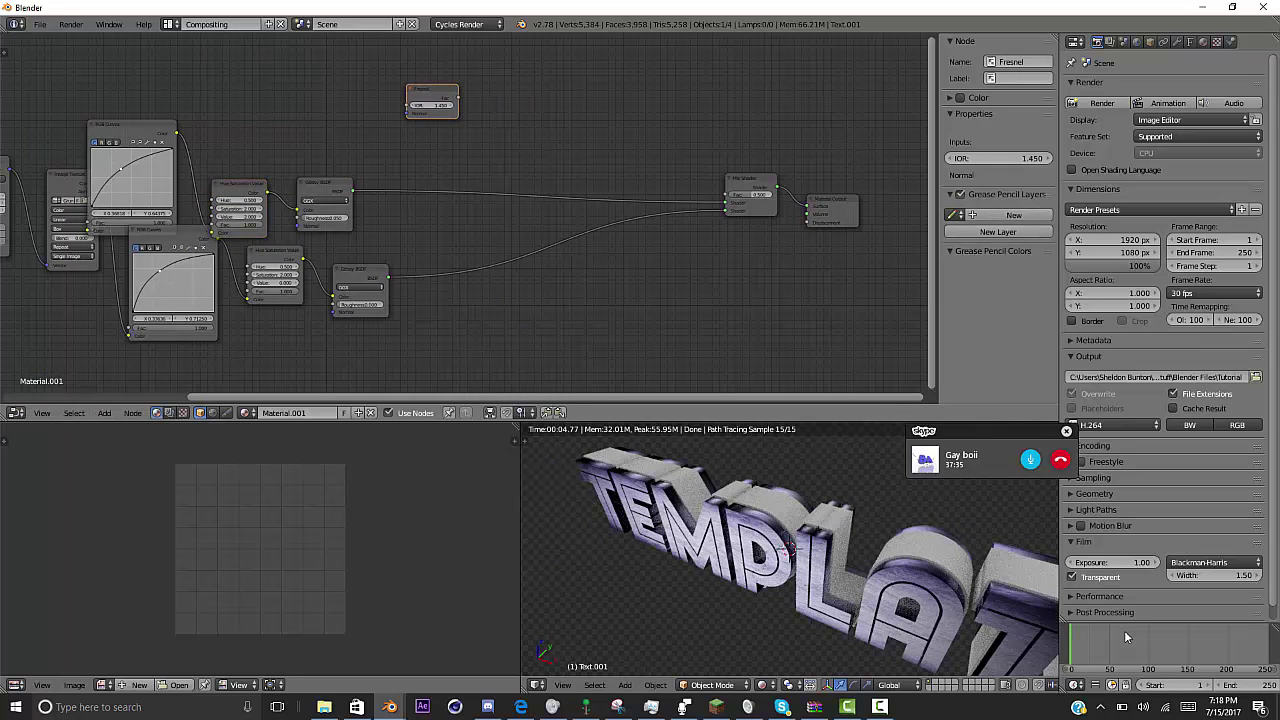
- Add a Layer Weight node, link its Fresnel output to the Fresnel node's IOR, and link the Fresnel node to the Mix Shader's Fac
key("shift+a")
mouse_move(380, 86)
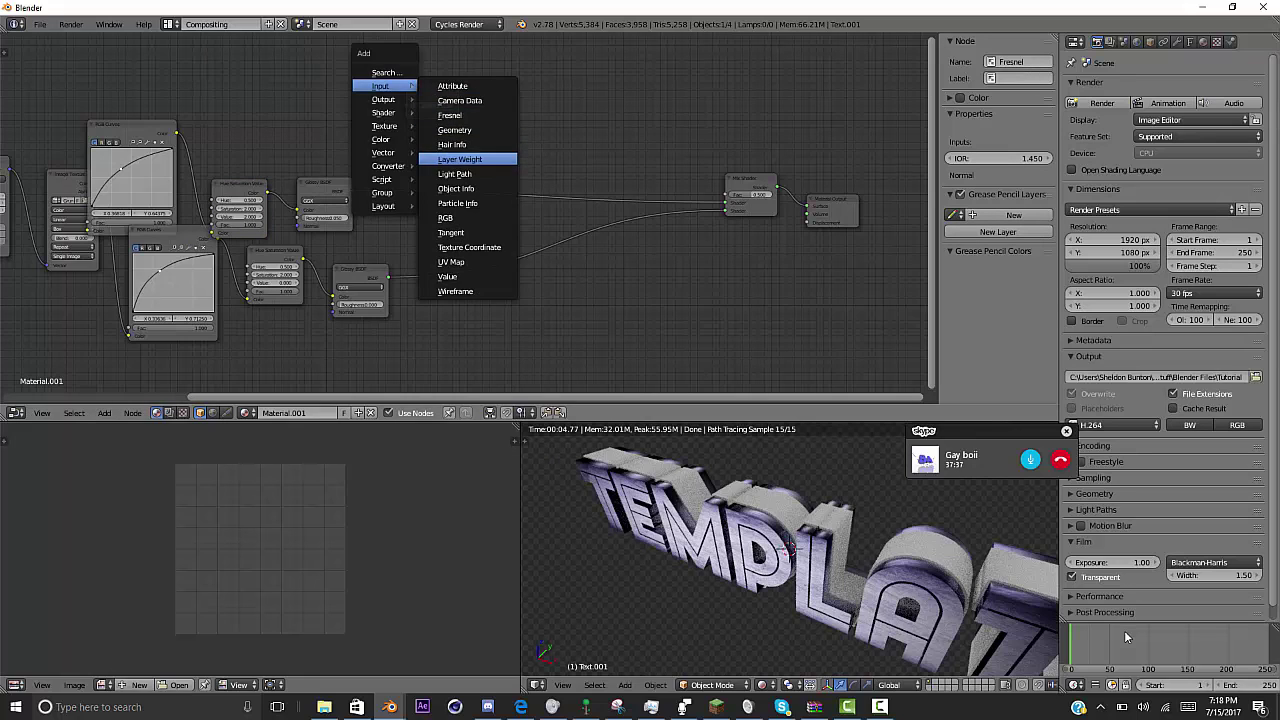
left_click(459, 159)
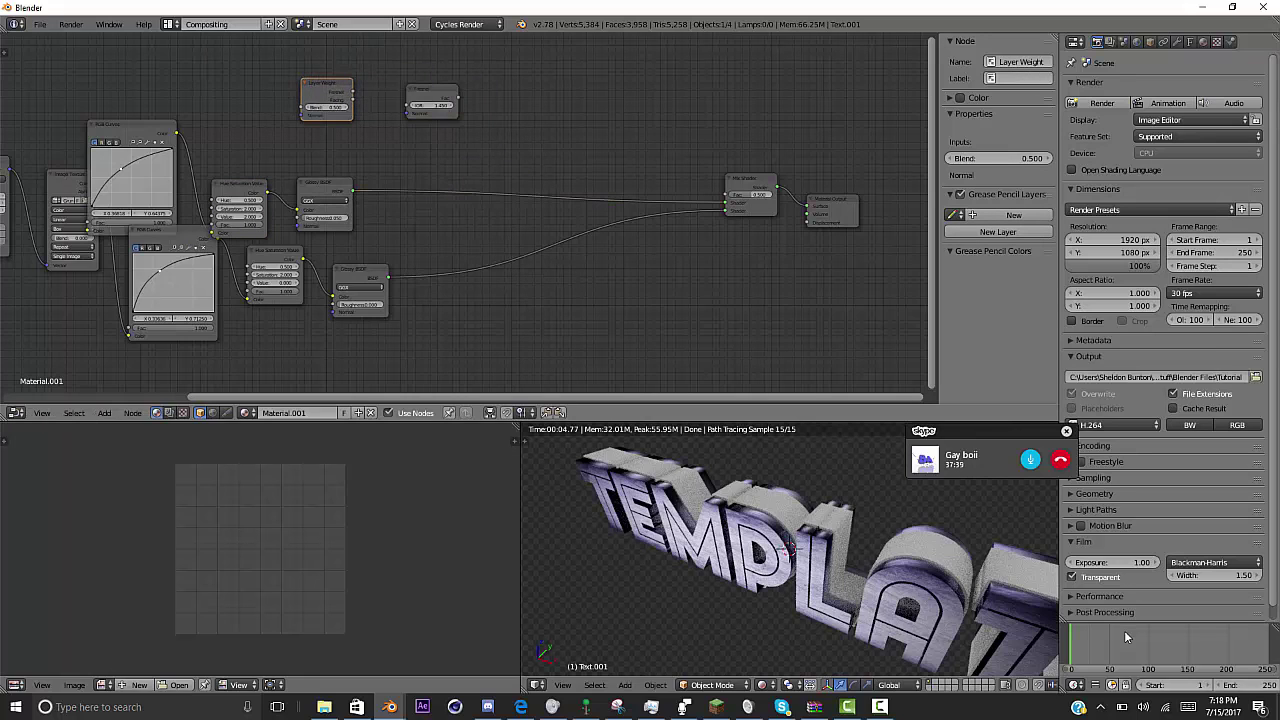
left_click_drag(353, 92, 425, 108)
left_click(430, 92)
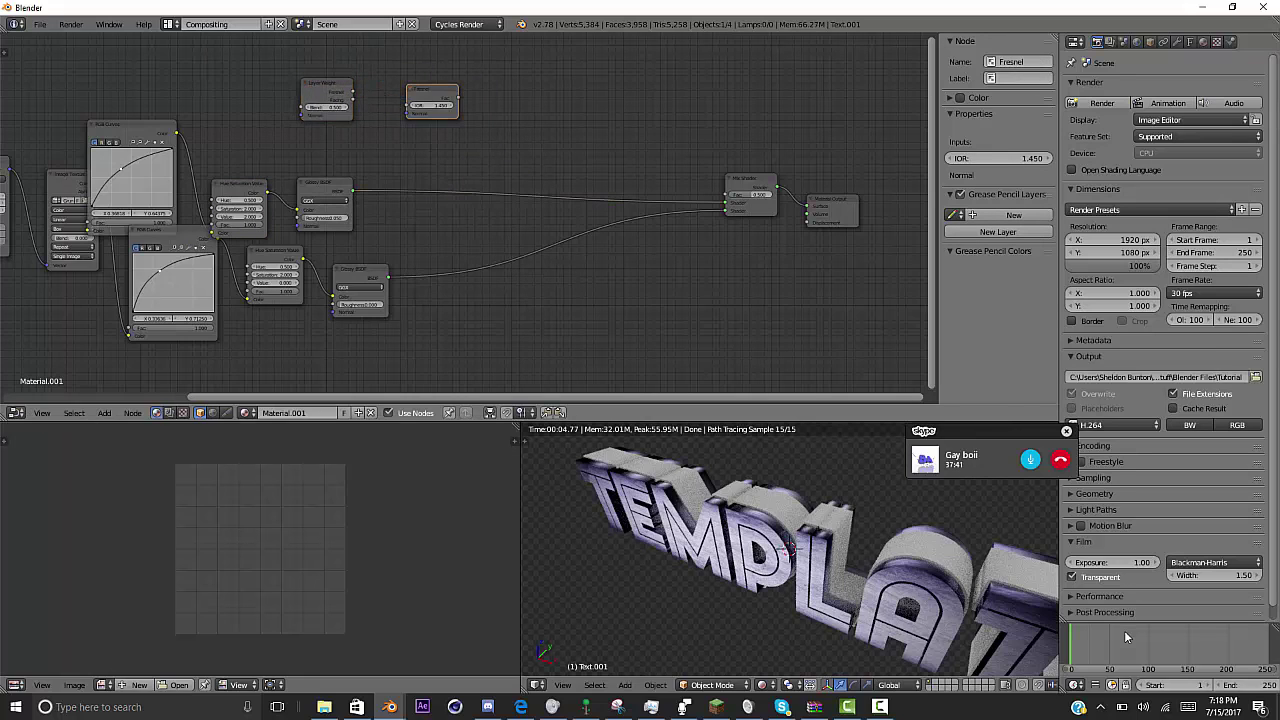
left_click_drag(353, 92, 727, 196)
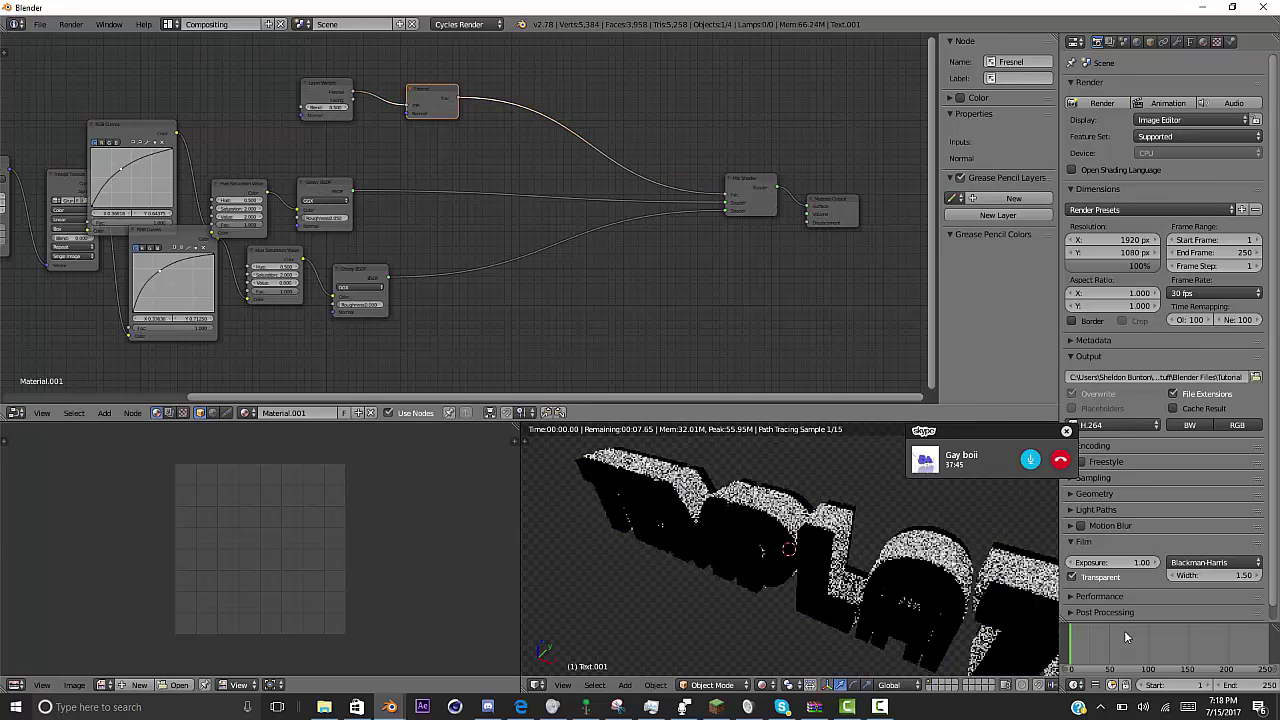
- Remove the Layer Weight node and its IOR link, leaving the Fresnel node connected to the Mix Shader's Fac
key("ctrl+z")
key("ctrl+z")
key("ctrl+z")
key("ctrl+z")
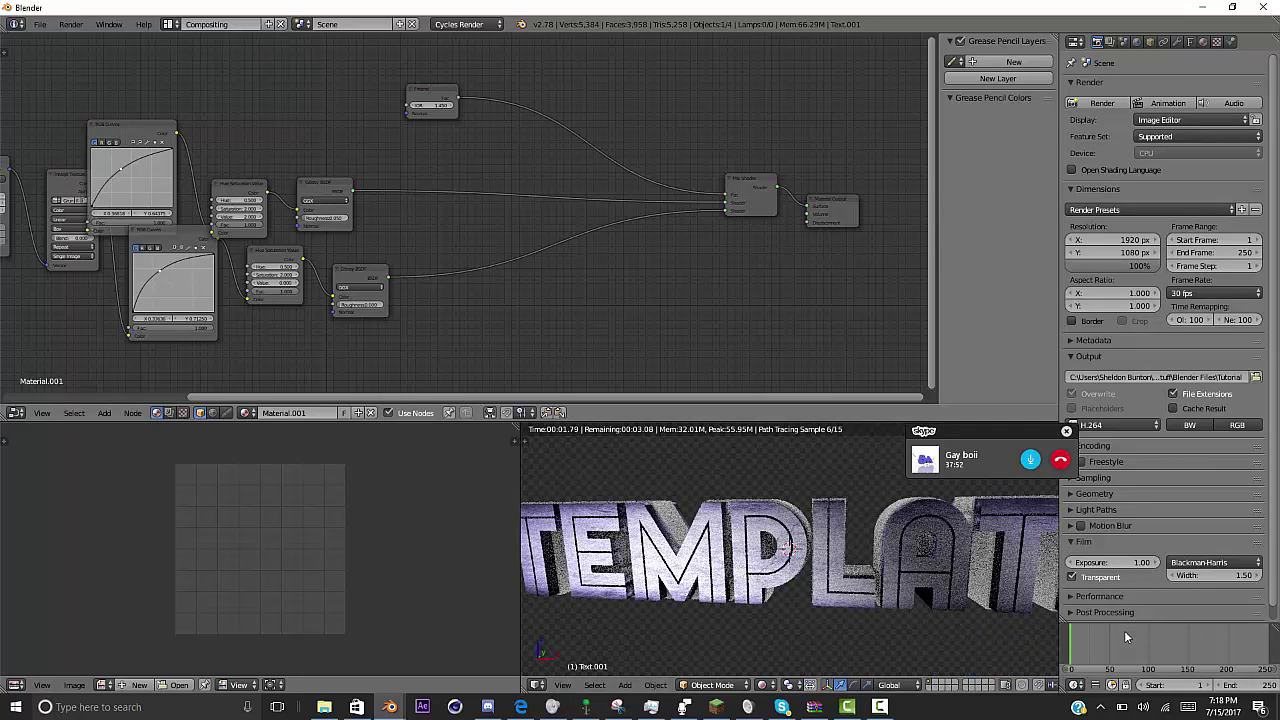
- Set the upper Glossy BSDF's Roughness to 0
middle_click_drag(344, 240, 470, 218)
scroll(470, 218, "up", 4)
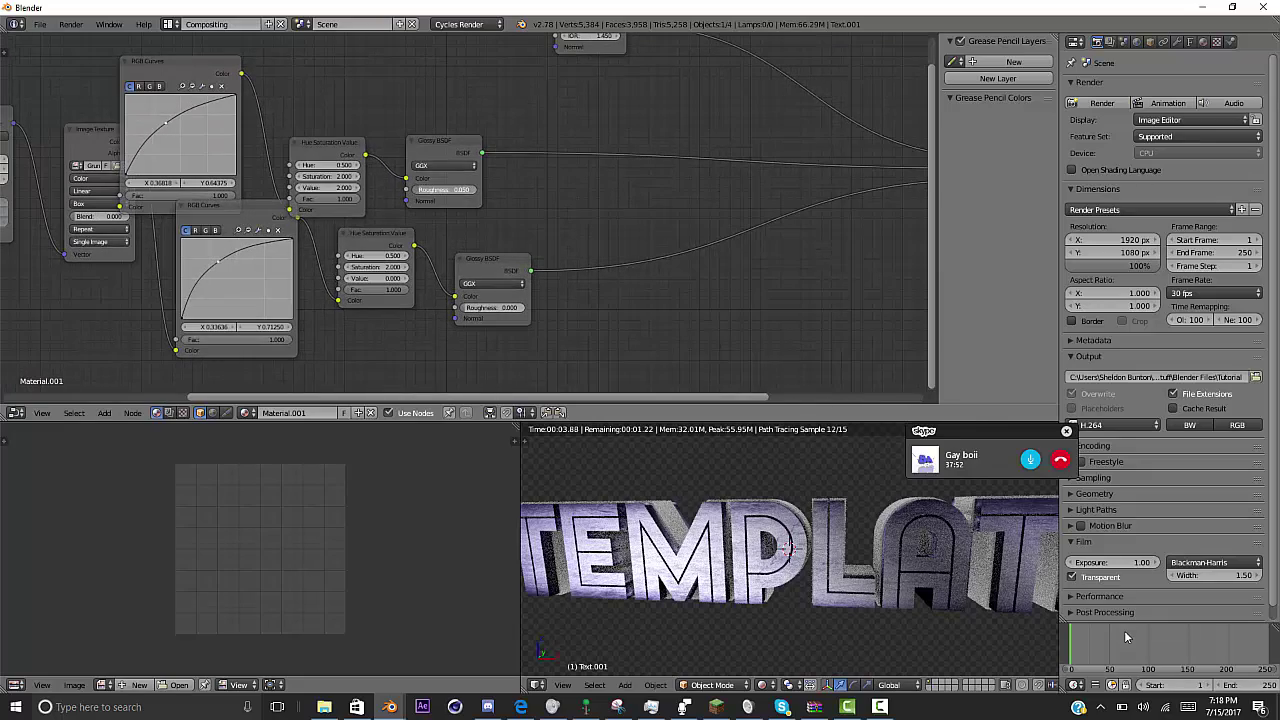
left_click_drag(446, 190, 424, 190)
- Select the text object forming the middle band and give it a new material named MIDDLE
mouse_move(790, 540)
middle_mouse_down()
mouse_move(750, 555)
mouse_move(758, 590)
mouse_move(700, 585)
mouse_move(730, 560)
mouse_move(758, 585)
mouse_move(752, 635)
middle_mouse_up()
right_click(765, 527)
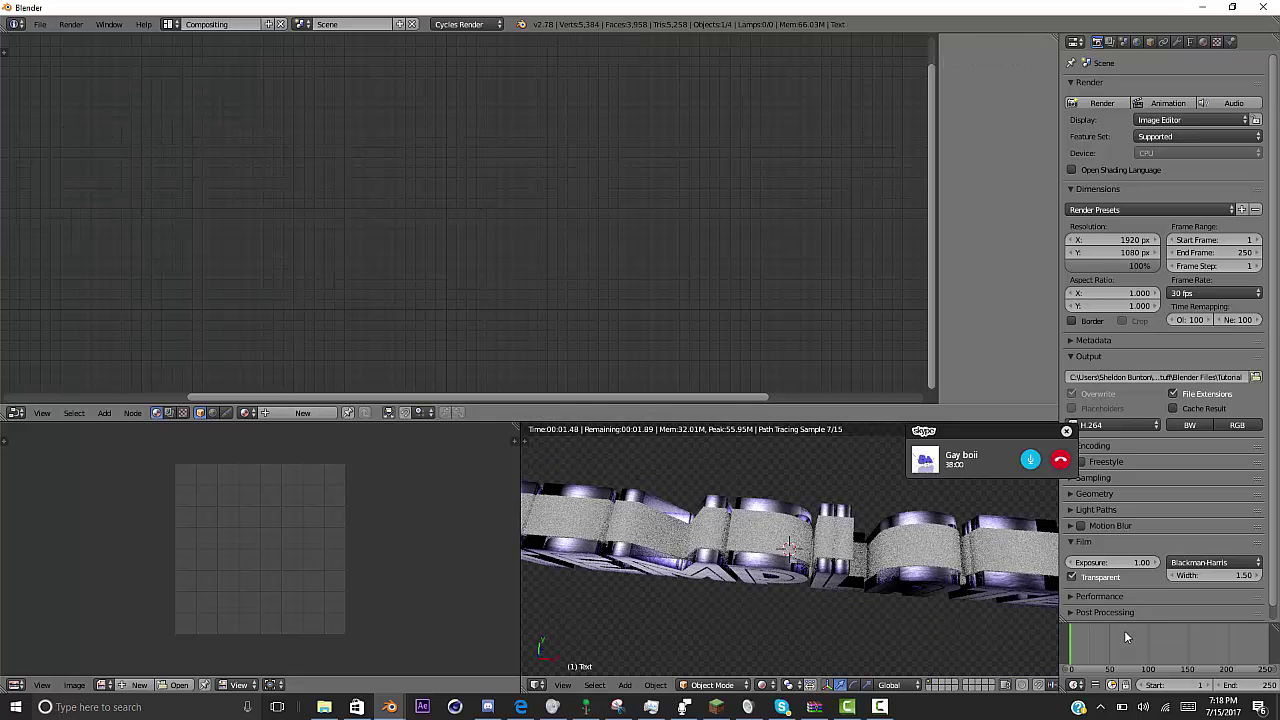
key("shift+a")
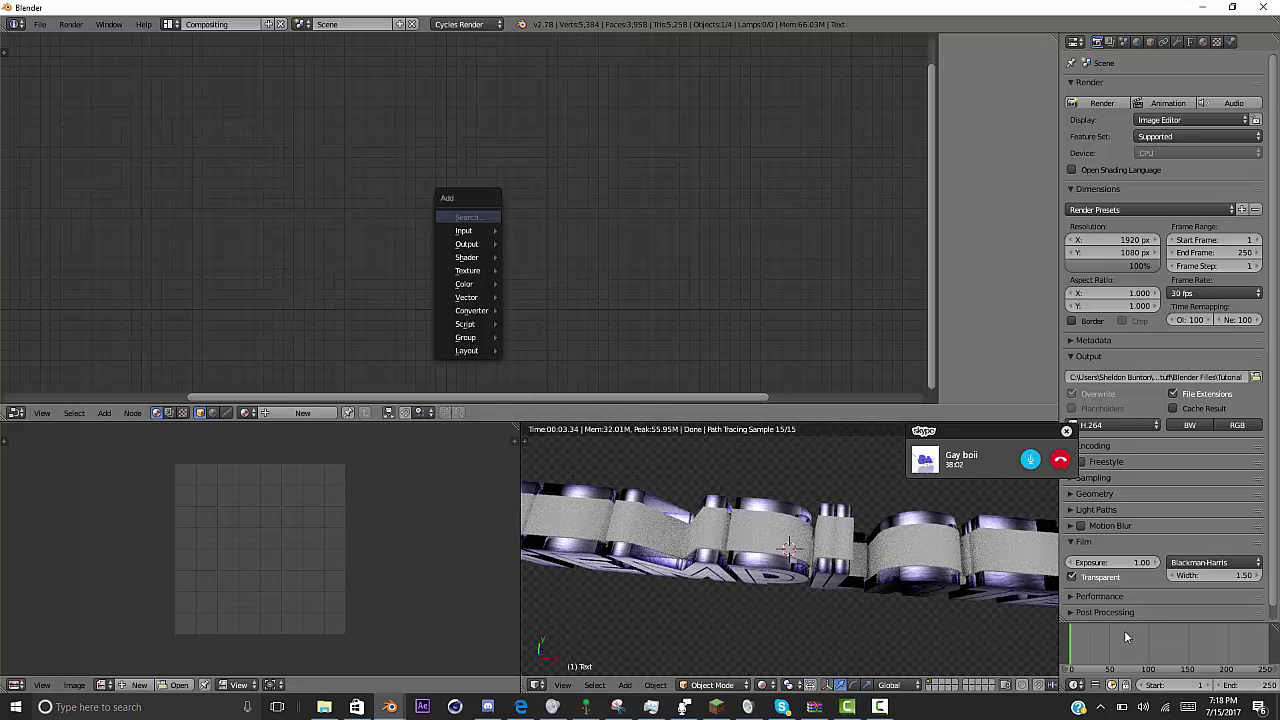
left_click(302, 413)
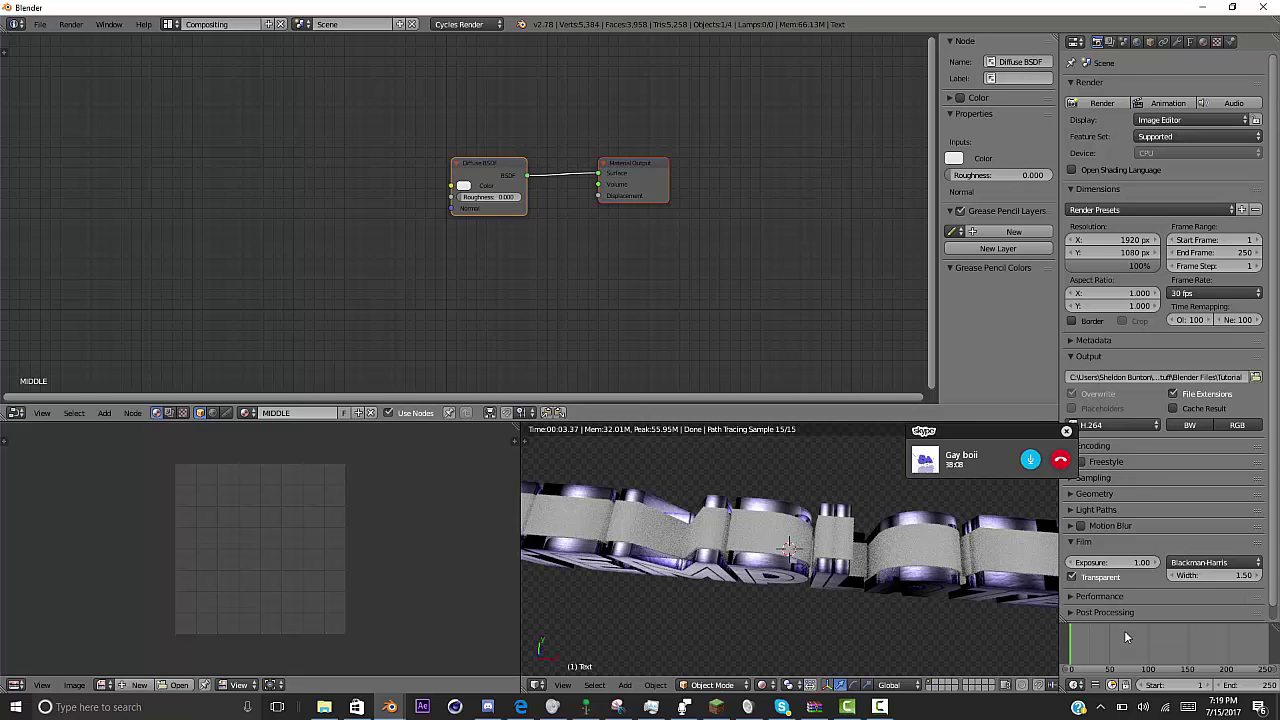
- Rename Material.001 as OUTSIDE and reassign the MIDDLE material to the middle text
left_click(245, 413)
left_click(300, 445)
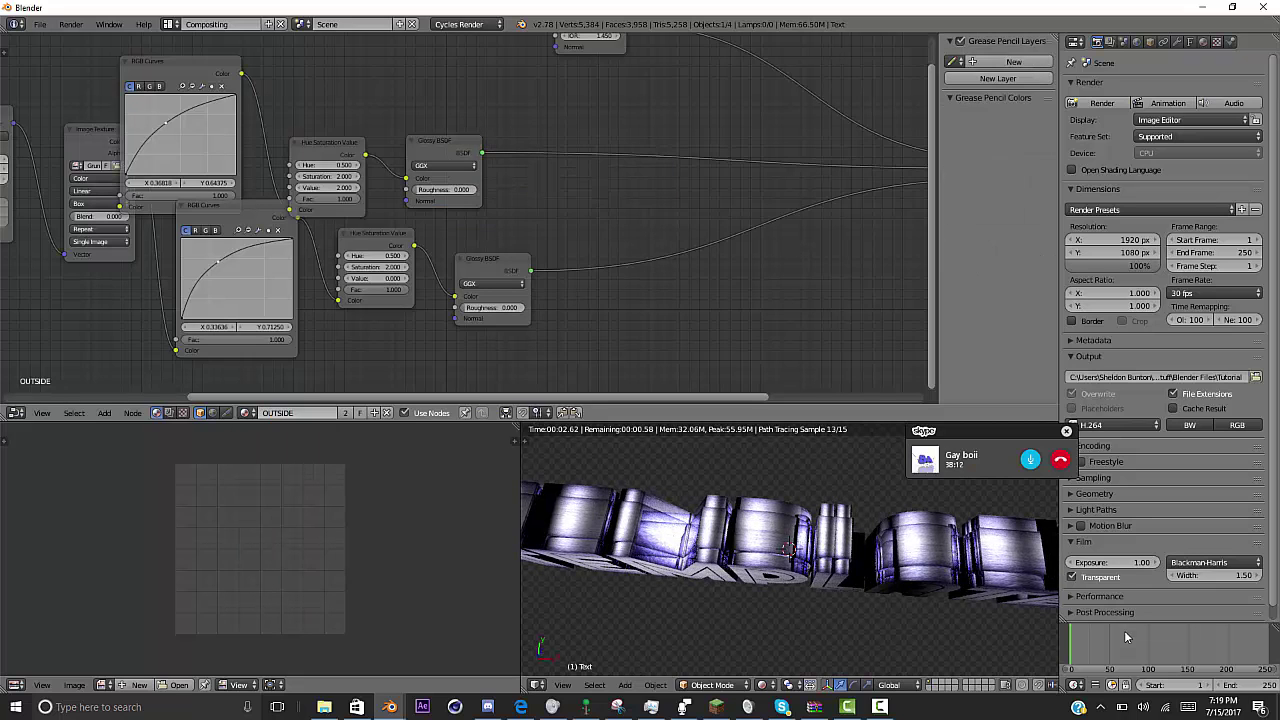
left_click(245, 413)
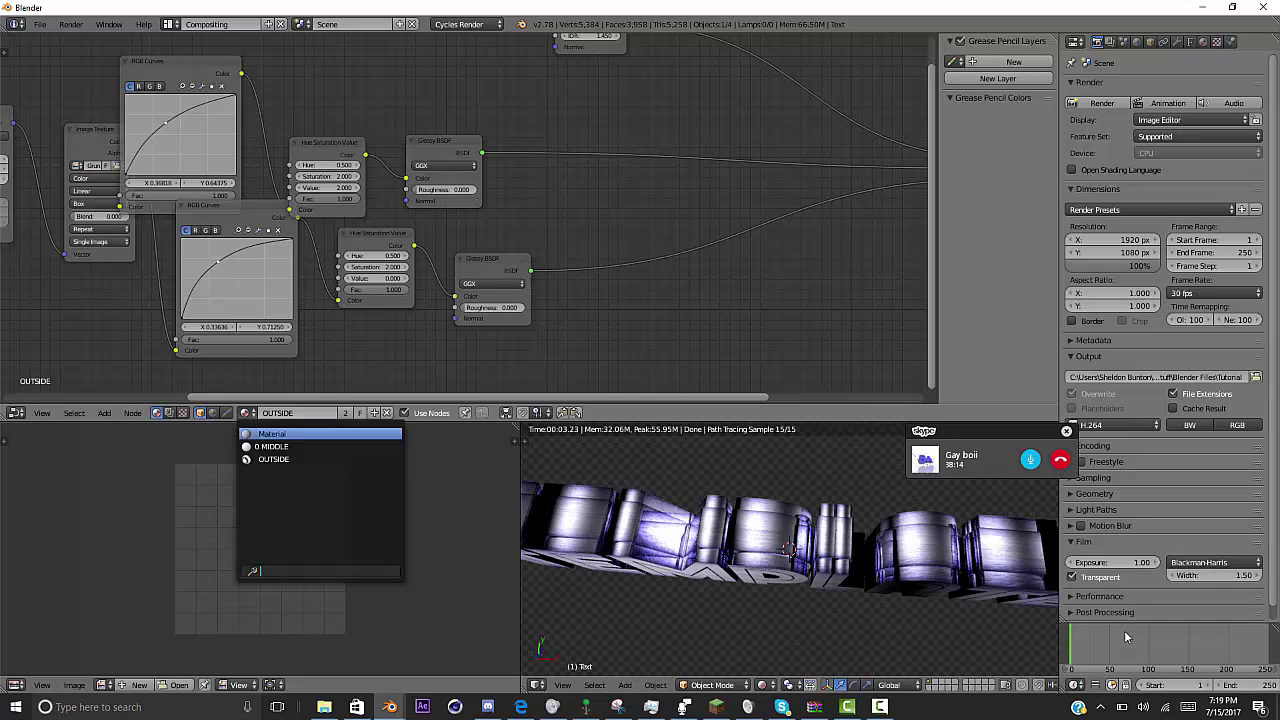
left_click(290, 447)
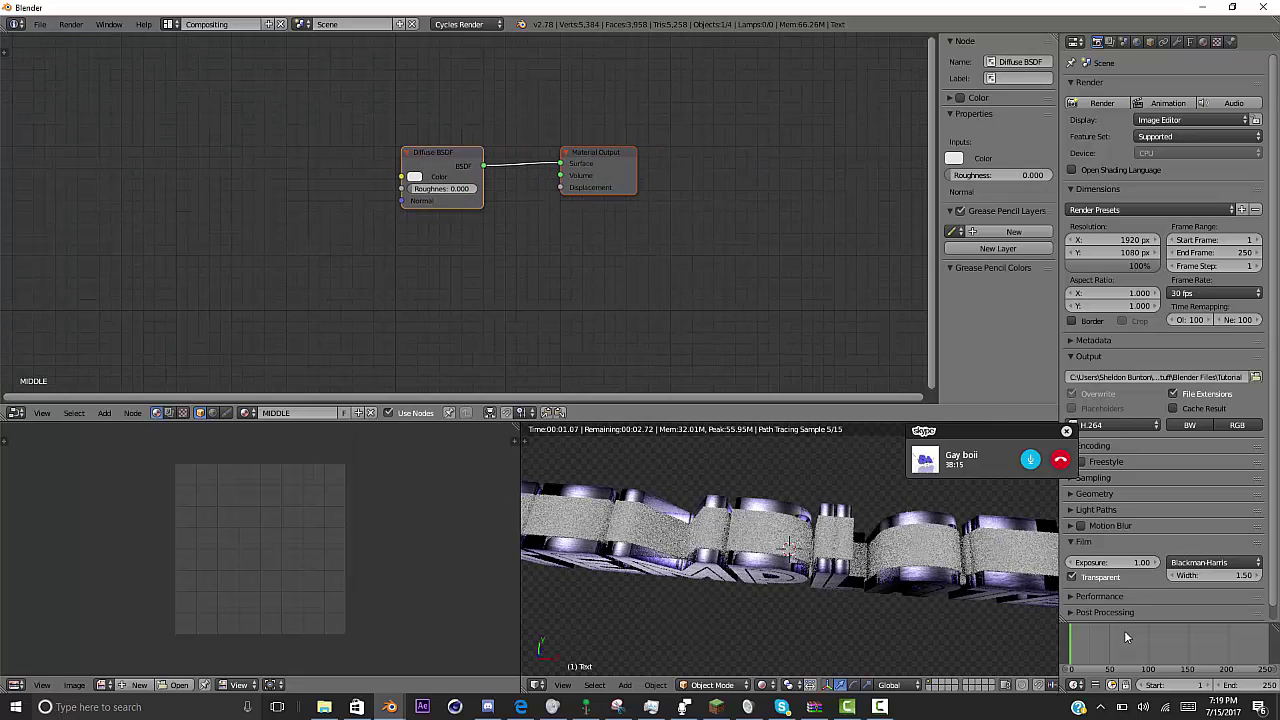
- Delete the MIDDLE material's Diffuse BSDF and add an Image Texture node
key("Delete")
key("shift+a")
mouse_move(394, 197)
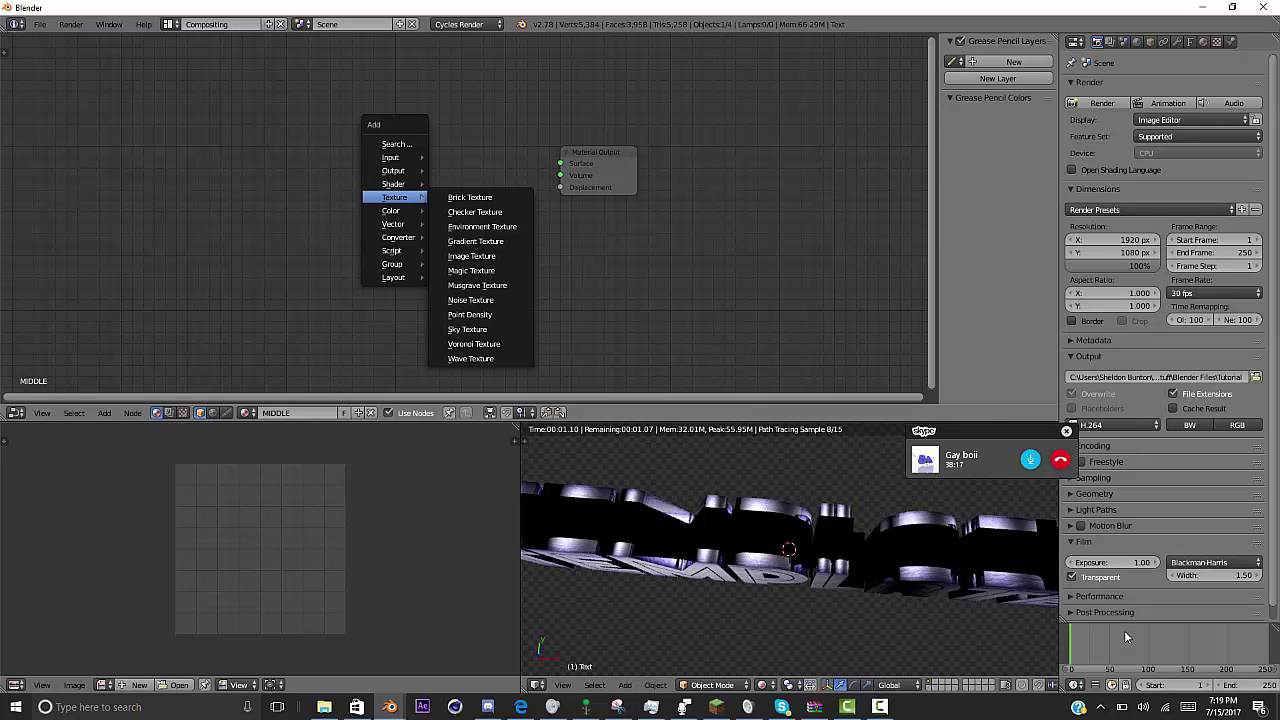
left_click(471, 256)
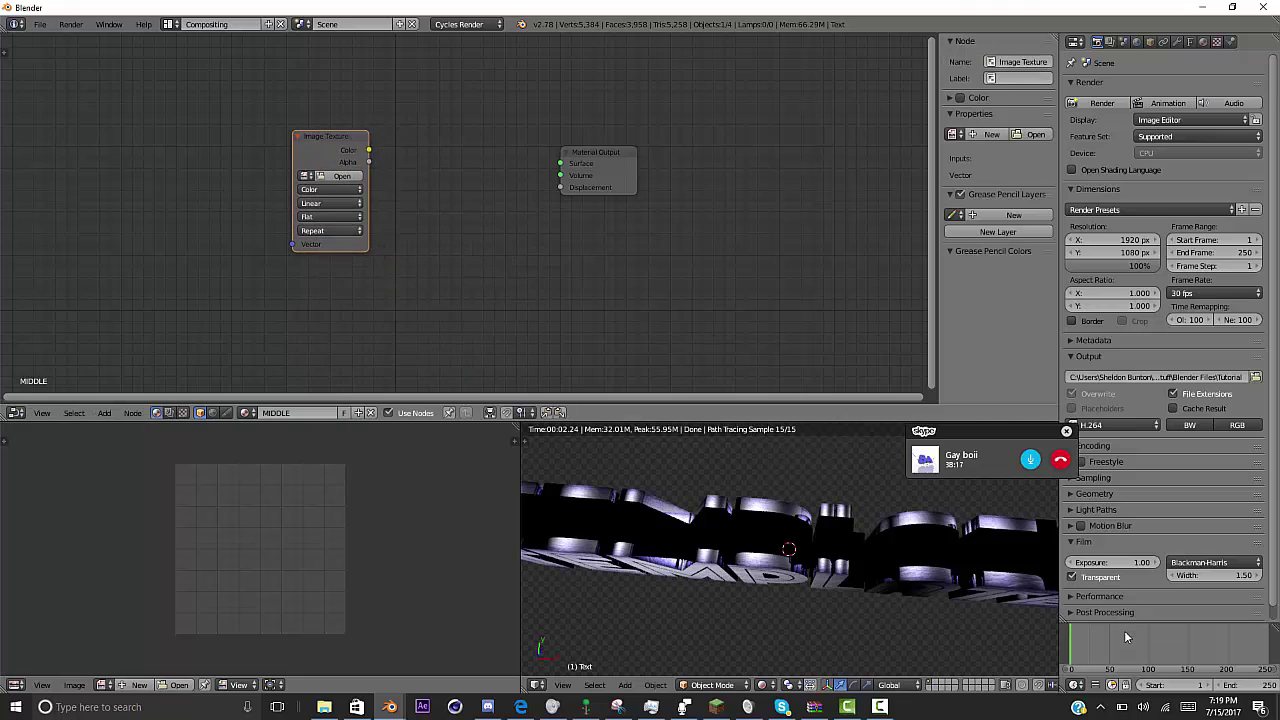
- Add a Texture Coordinate node ahead of the Image Texture
key("shift+a")
mouse_move(267, 92)
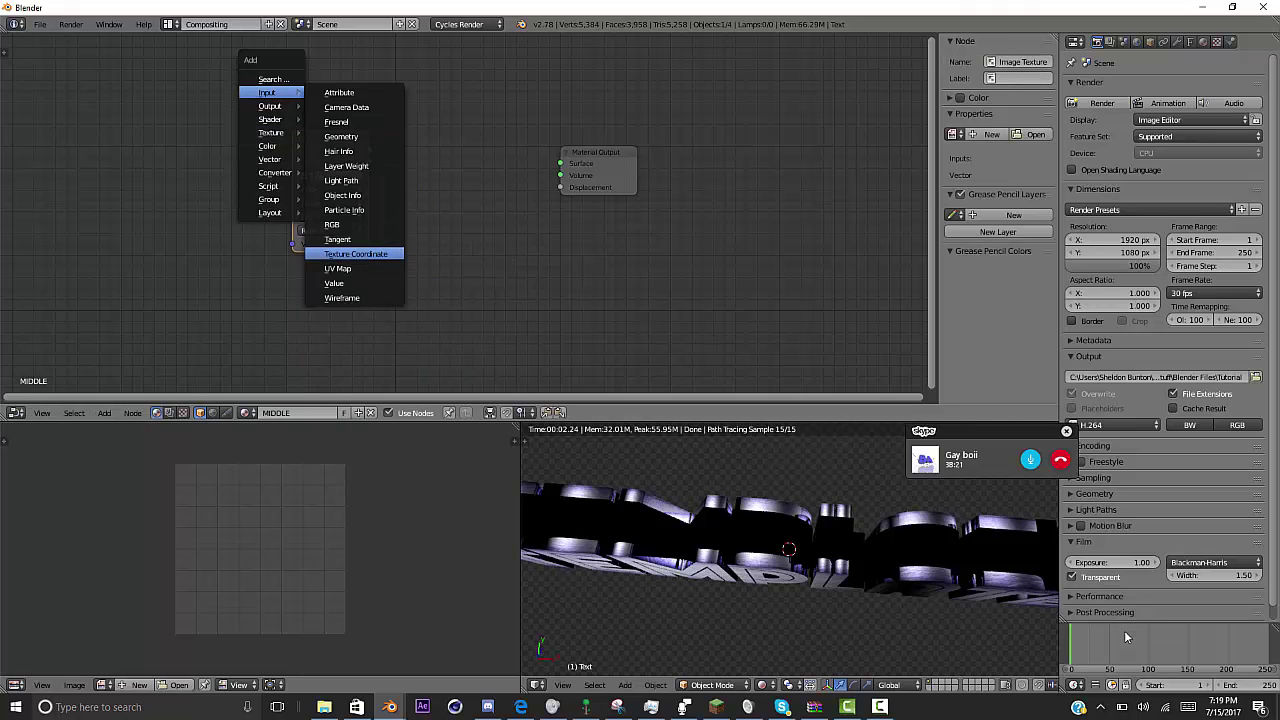
key("Escape")
key("shift+a")
mouse_move(246, 130)
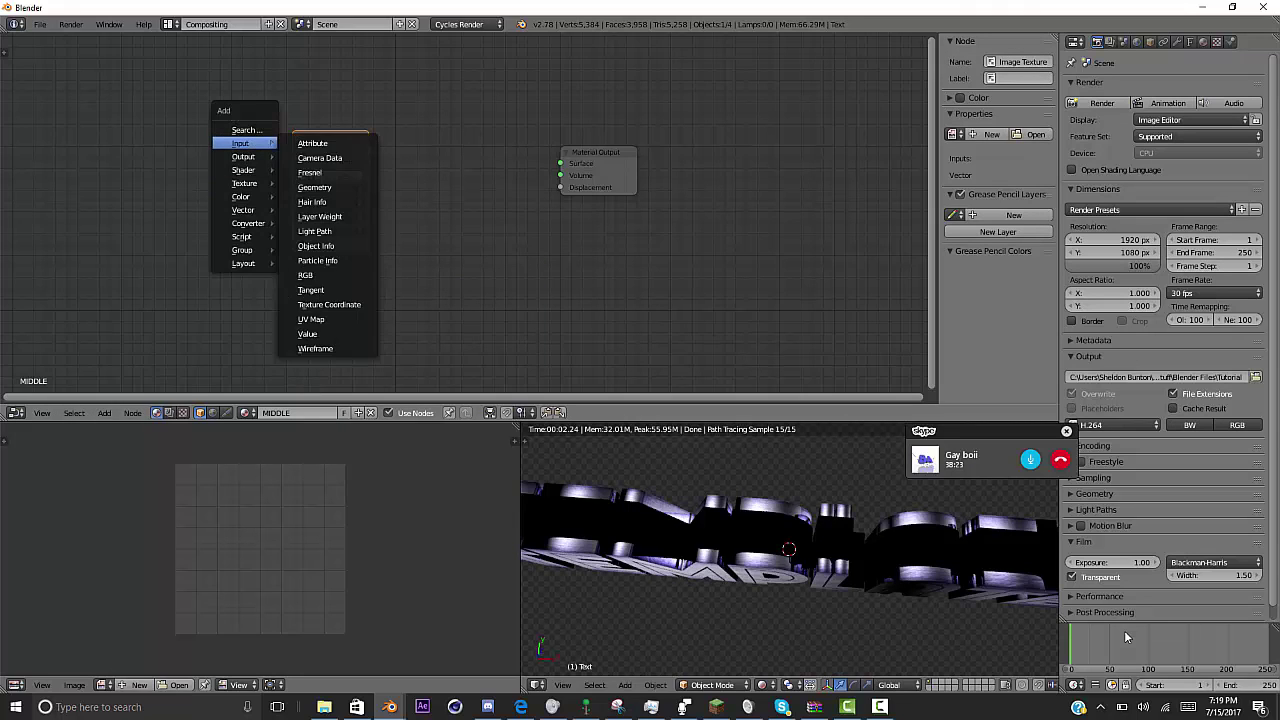
left_click(325, 304)
left_click(19, 148)
- Add a Mapping node between Texture Coordinate and Image Texture, and link the Generated output to its Vector input
middle_click_drag(137, 182, 290, 205)
key("shift+a")
mouse_move(290, 260)
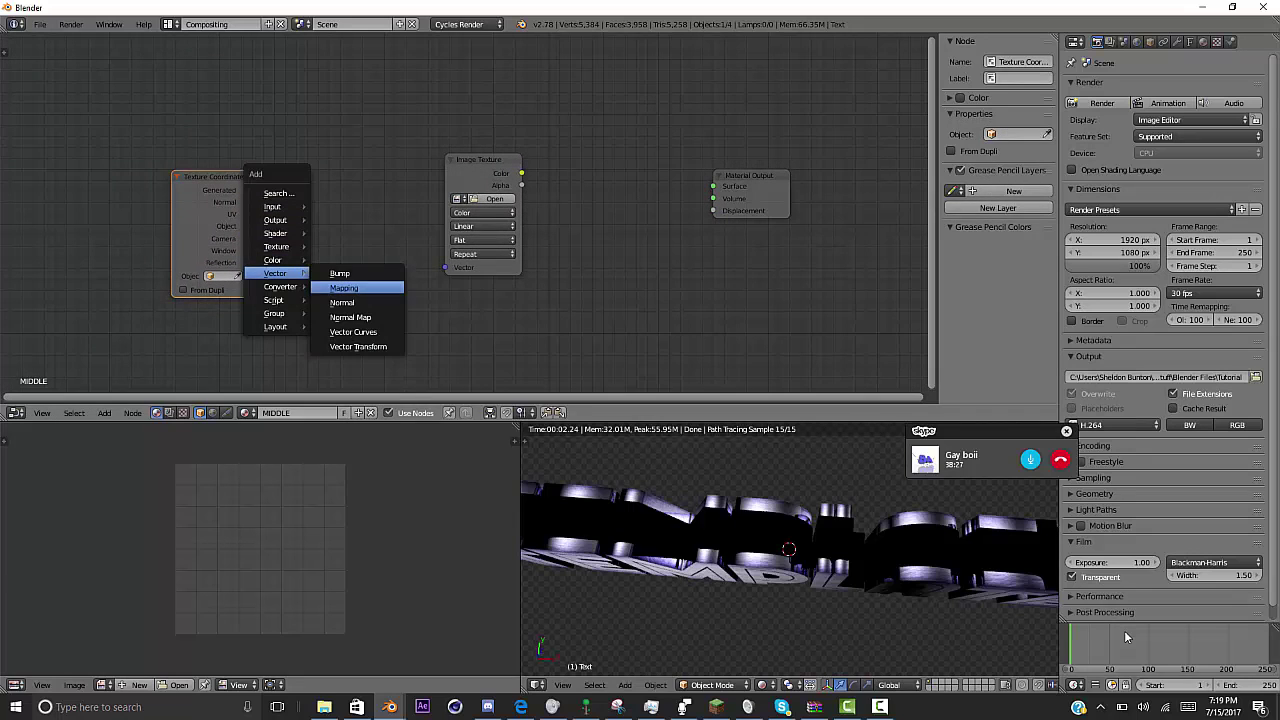
left_click(345, 287)
left_click(260, 152)
left_click_drag(214, 179, 218, 249)
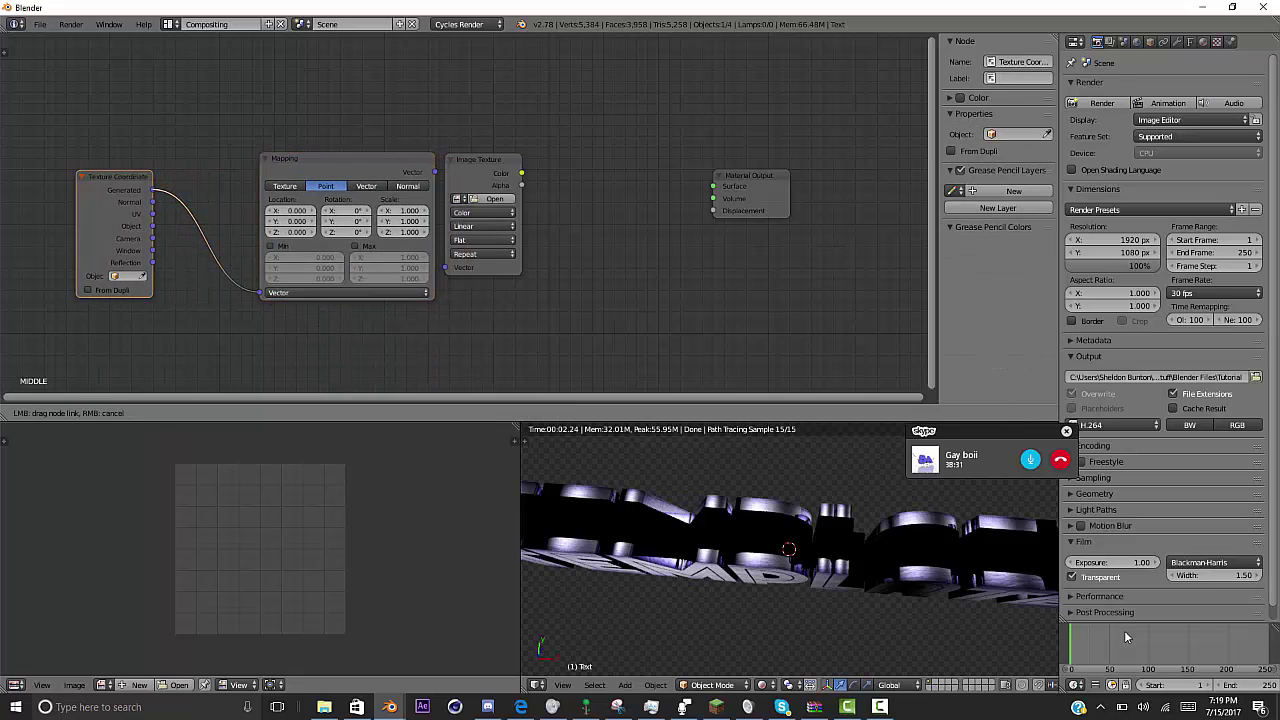
left_click_drag(259, 292, 260, 293)
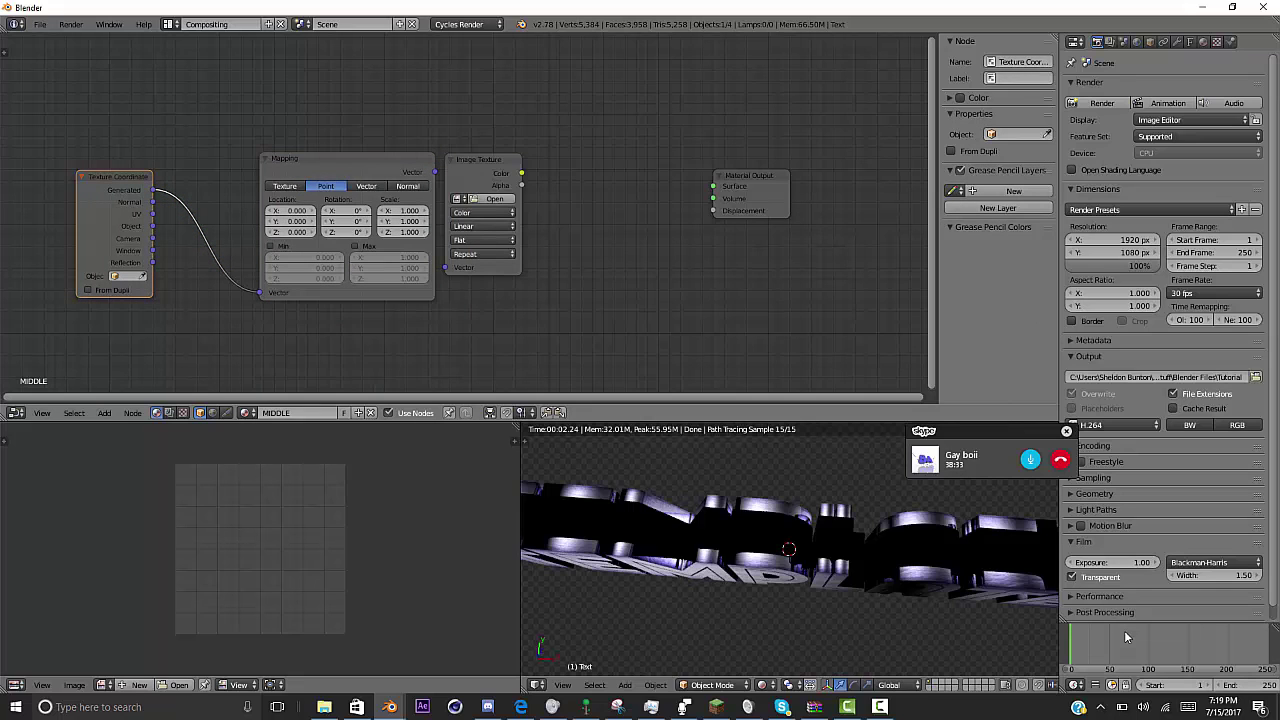
- Move the Image Texture away from the Mapping node and link Mapping's Vector output to its Vector input
left_click_drag(482, 160, 514, 168)
left_click_drag(435, 172, 479, 280)
left_click_drag(435, 172, 456, 208)
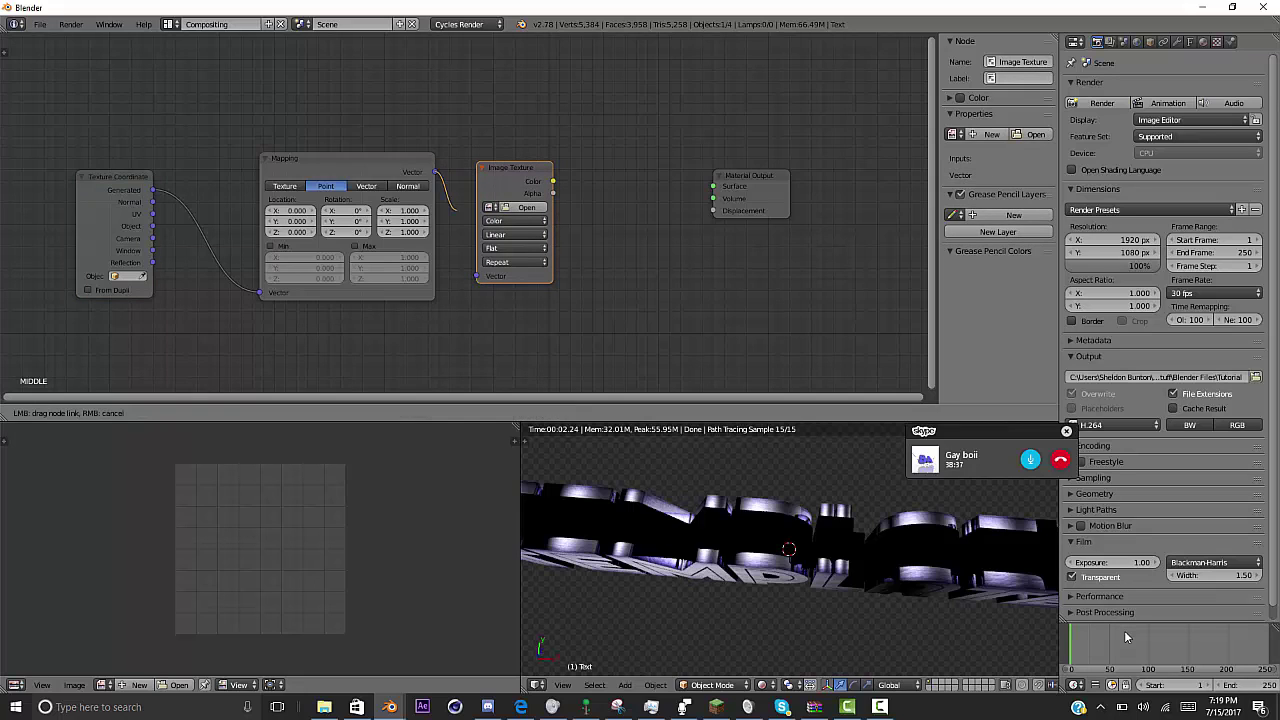
left_click_drag(478, 276, 478, 276)
- Link the Image Texture's Color to the Material Output's Surface and insert a Glossy BSDF into that link
left_click_drag(552, 181, 713, 187)
key("shift+a")
mouse_move(694, 144)
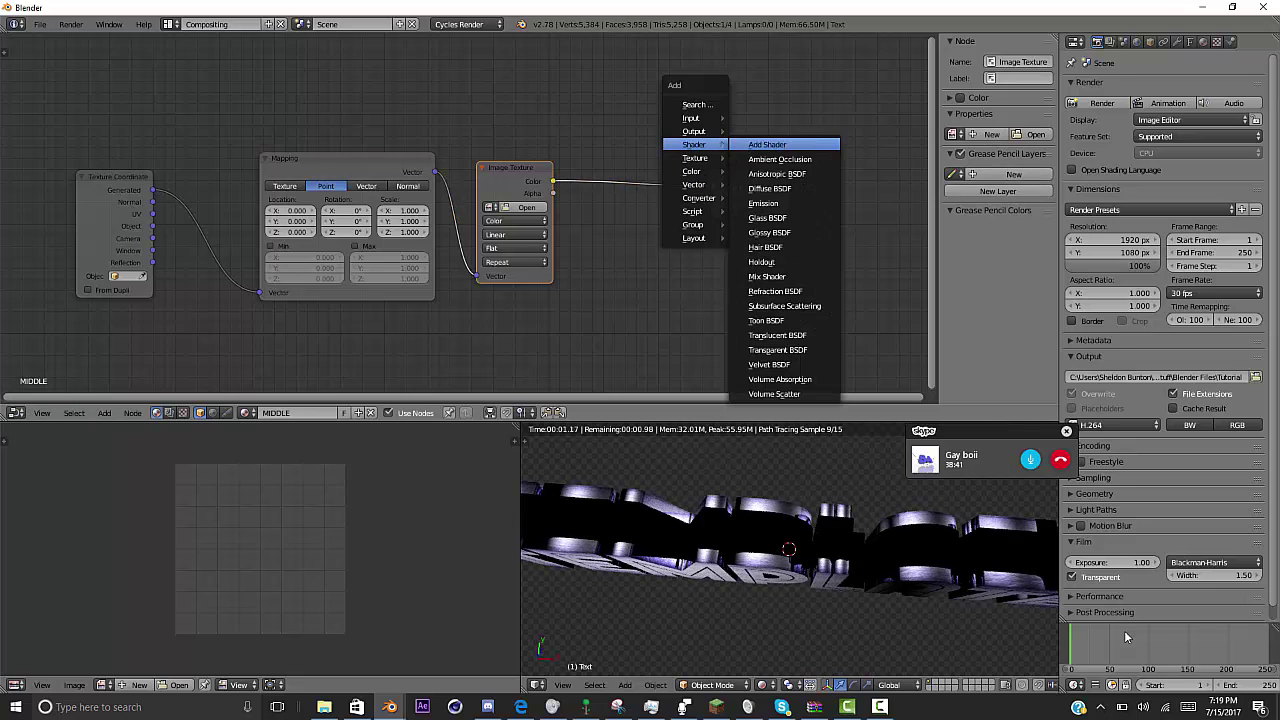
key("Down")
key("Down")
key("Down")
key("Down")
left_click(769, 233)
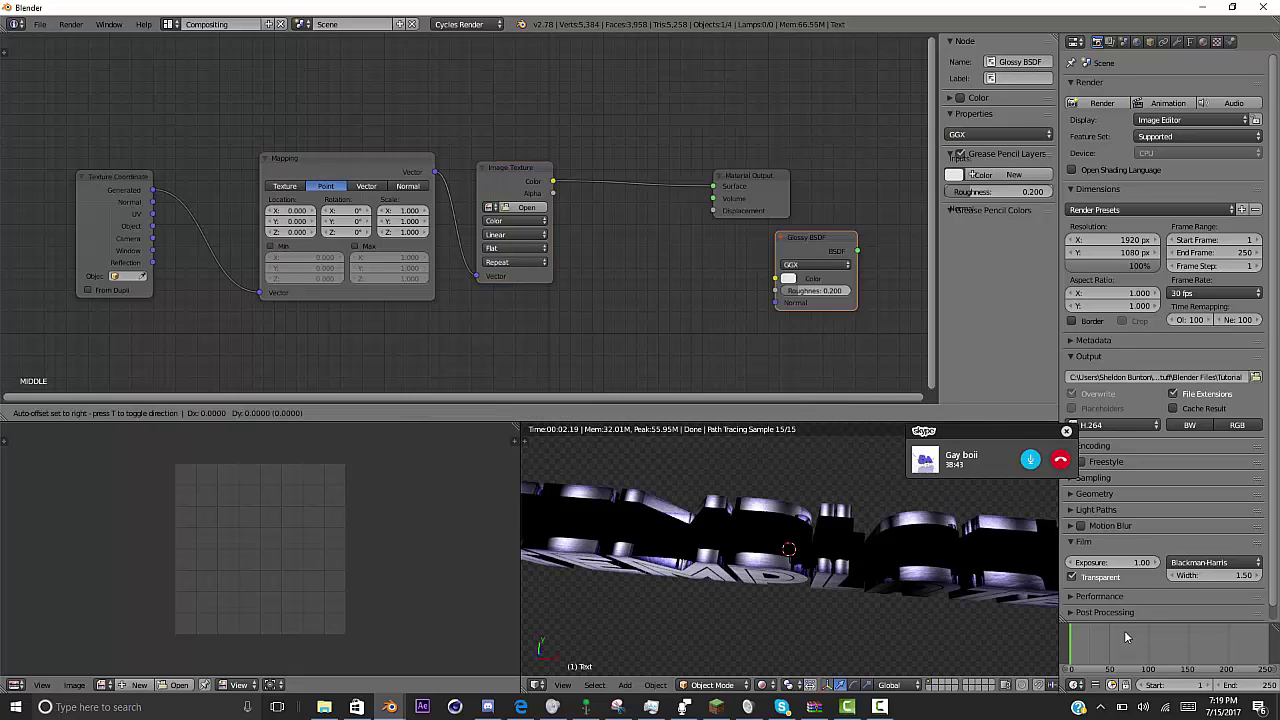
left_click(597, 148)
middle_click_drag(597, 150, 437, 162)
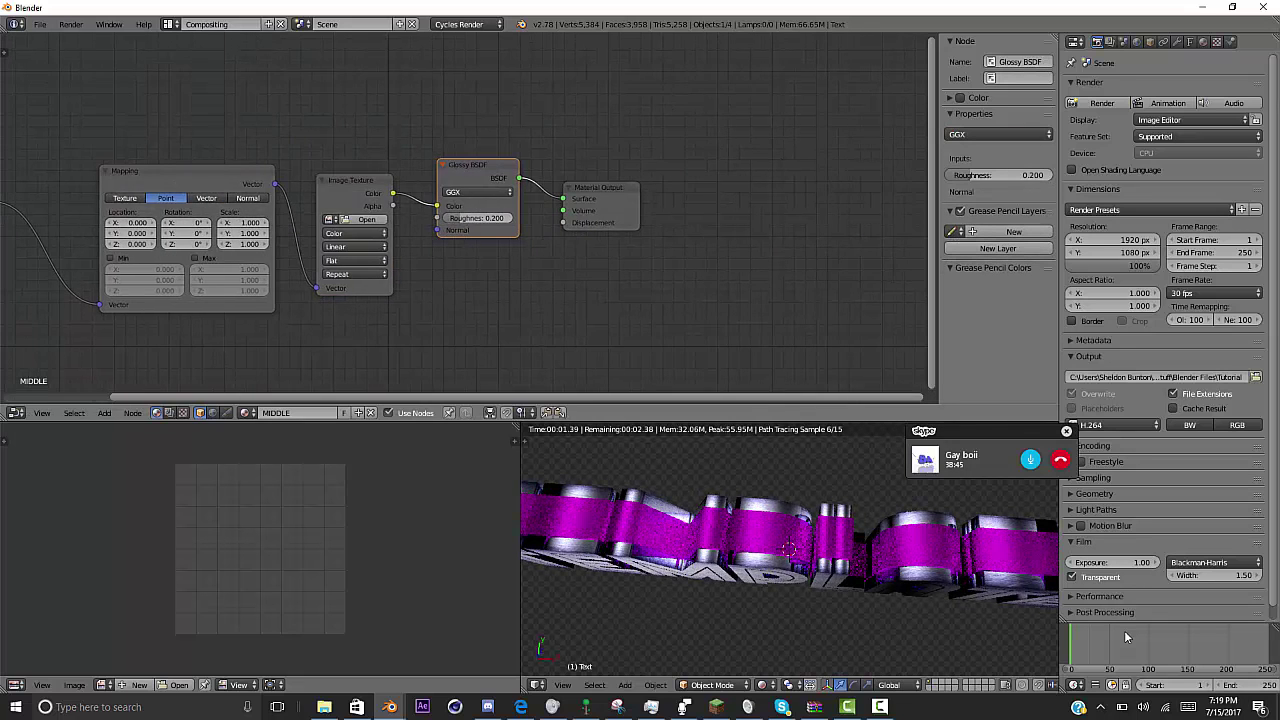
- Set the MIDDLE material's Glossy BSDF Roughness to 0 and the Image Texture's projection to Box
left_click_drag(480, 218, 458, 218)
middle_click_drag(458, 218, 641, 216)
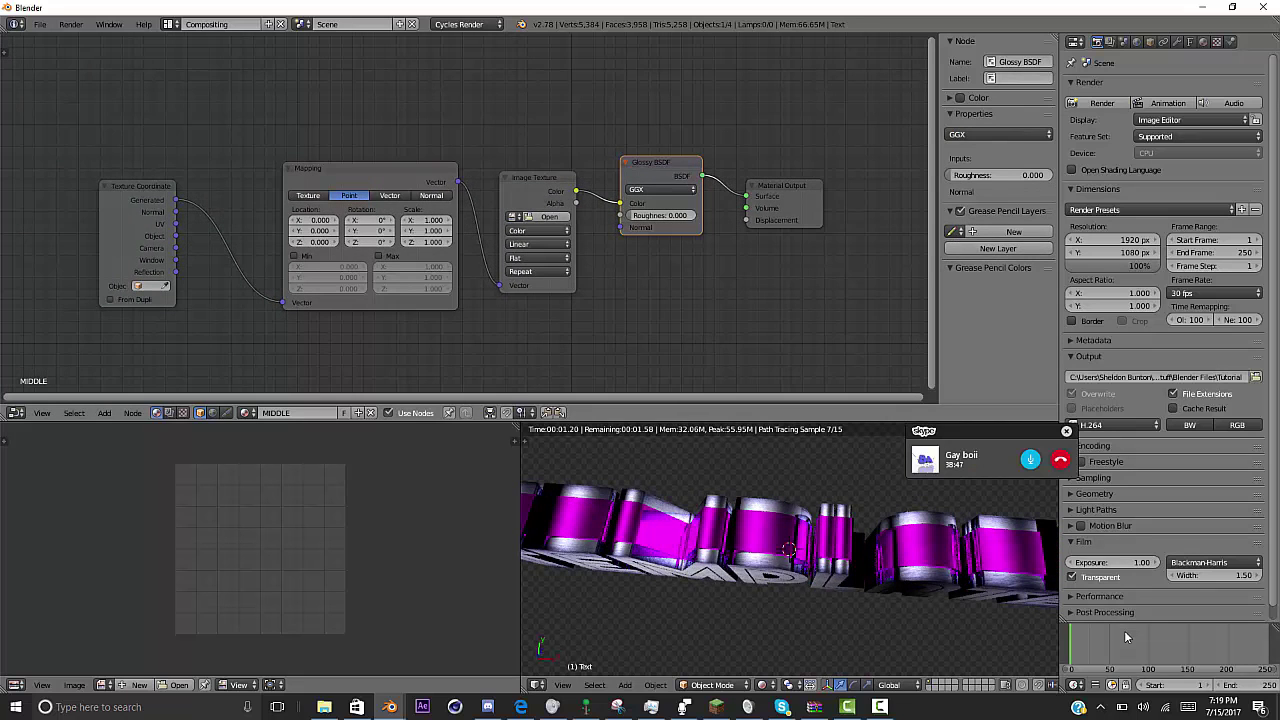
left_click(538, 258)
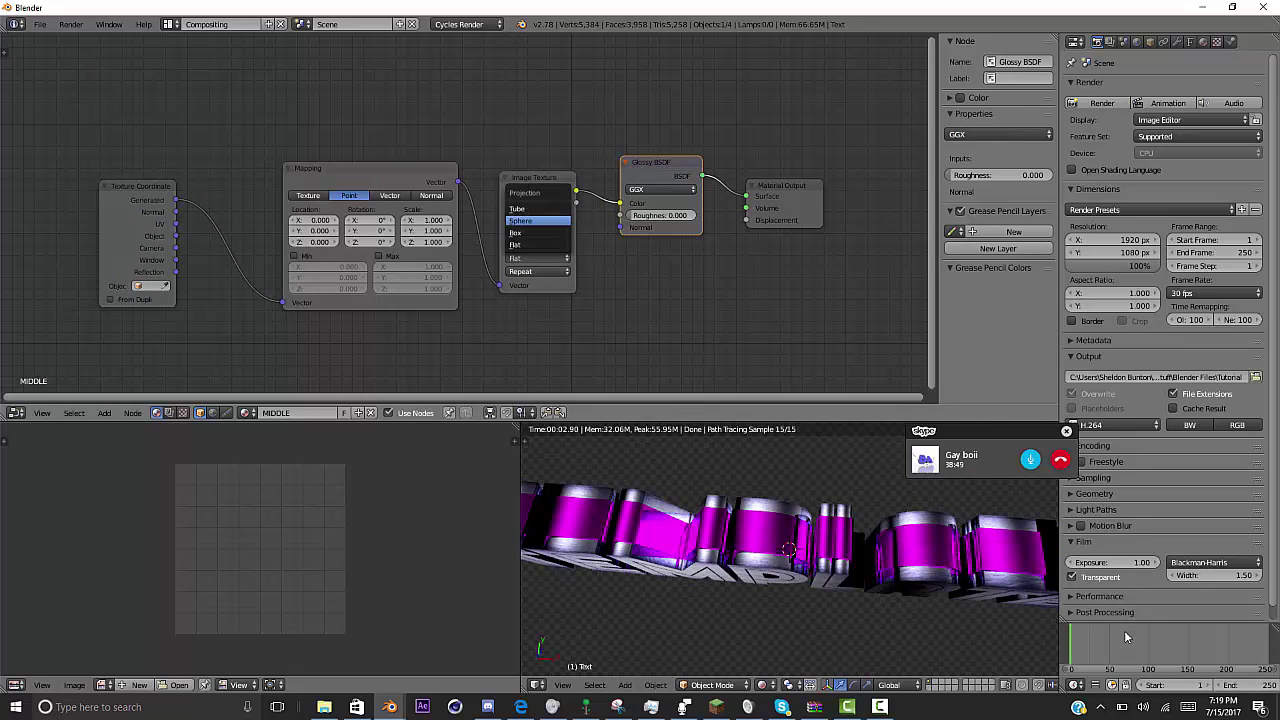
left_click(538, 233)
mouse_move(690, 570)
middle_mouse_down()
mouse_move(755, 530)
mouse_move(785, 490)
mouse_move(760, 470)
mouse_move(705, 500)
mouse_move(696, 548)
middle_mouse_up()
middle_click_drag(600, 300, 720, 324)
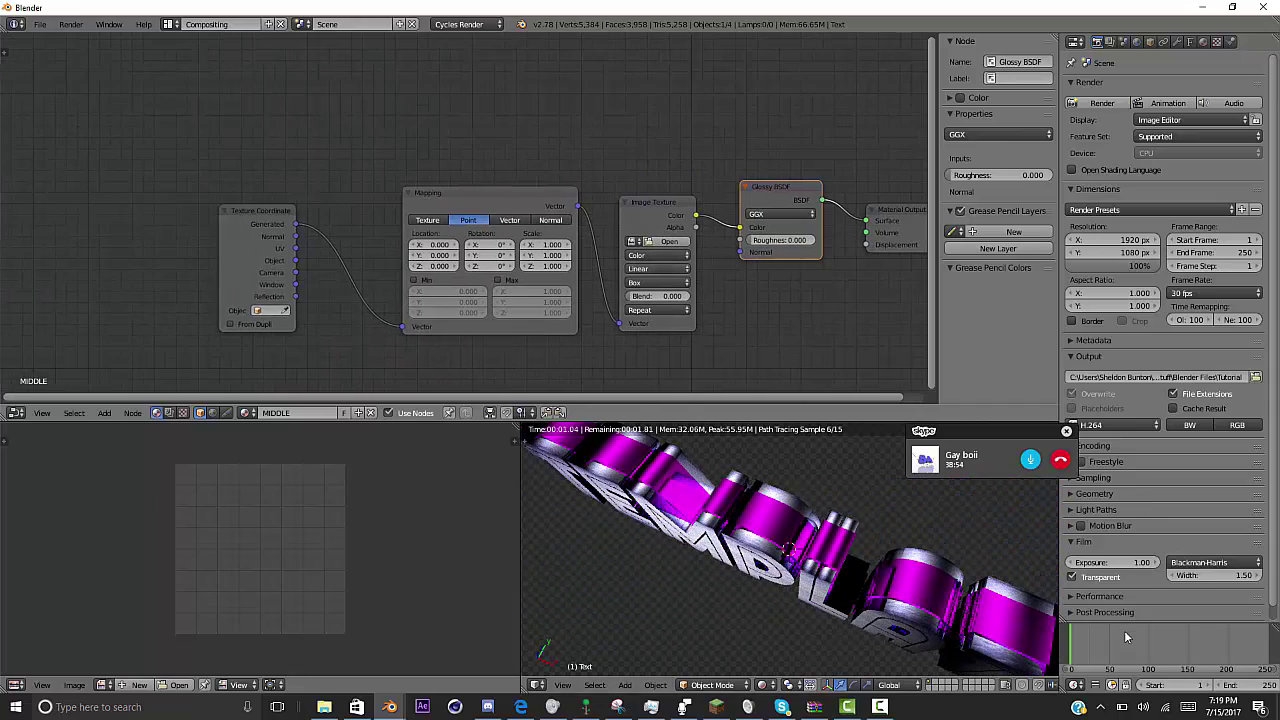
- Load the Stone1.PNG image from the nested Textures folder into the MIDDLE material's Image Texture
left_click(668, 241)
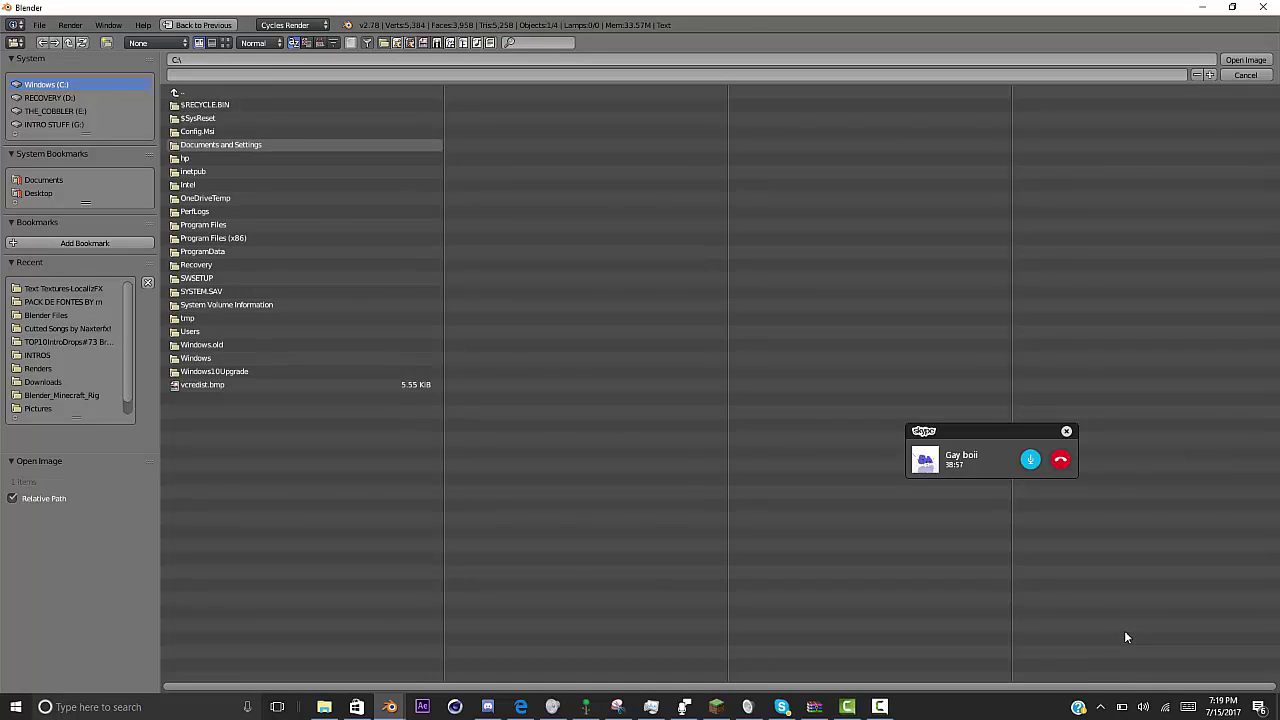
left_click(64, 288)
left_click(175, 92)
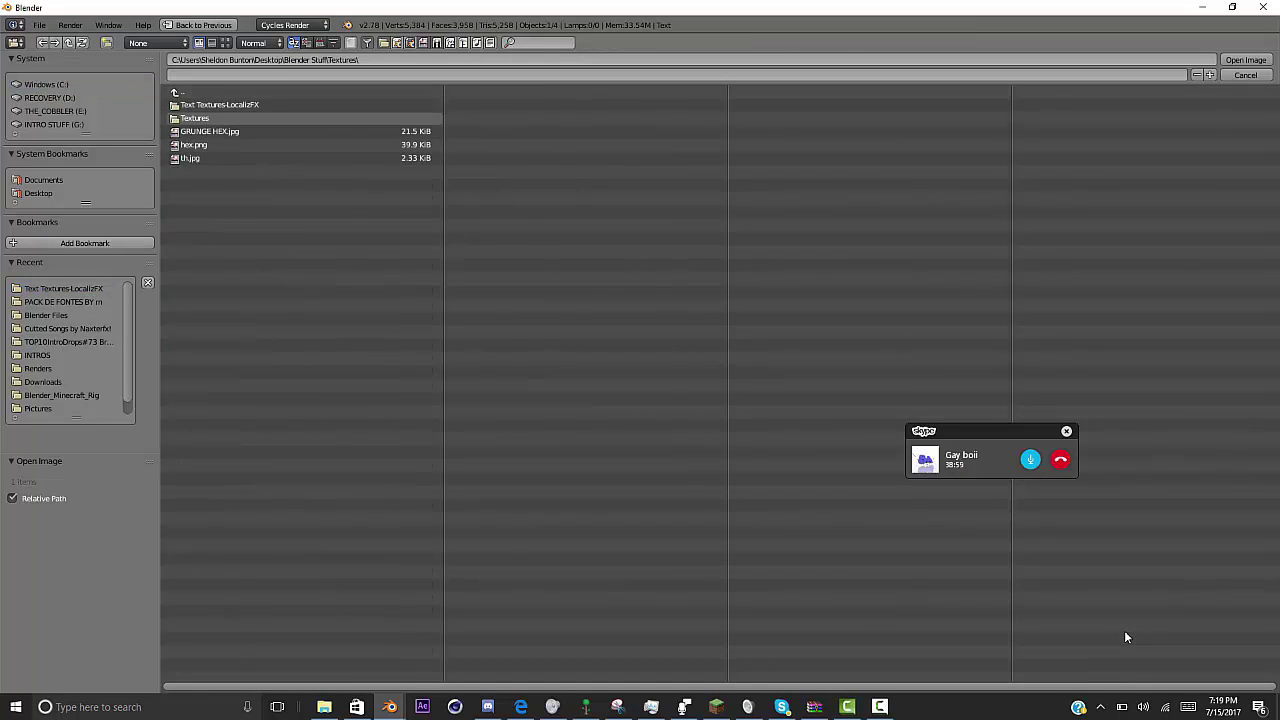
left_click(200, 117)
left_click(226, 42)
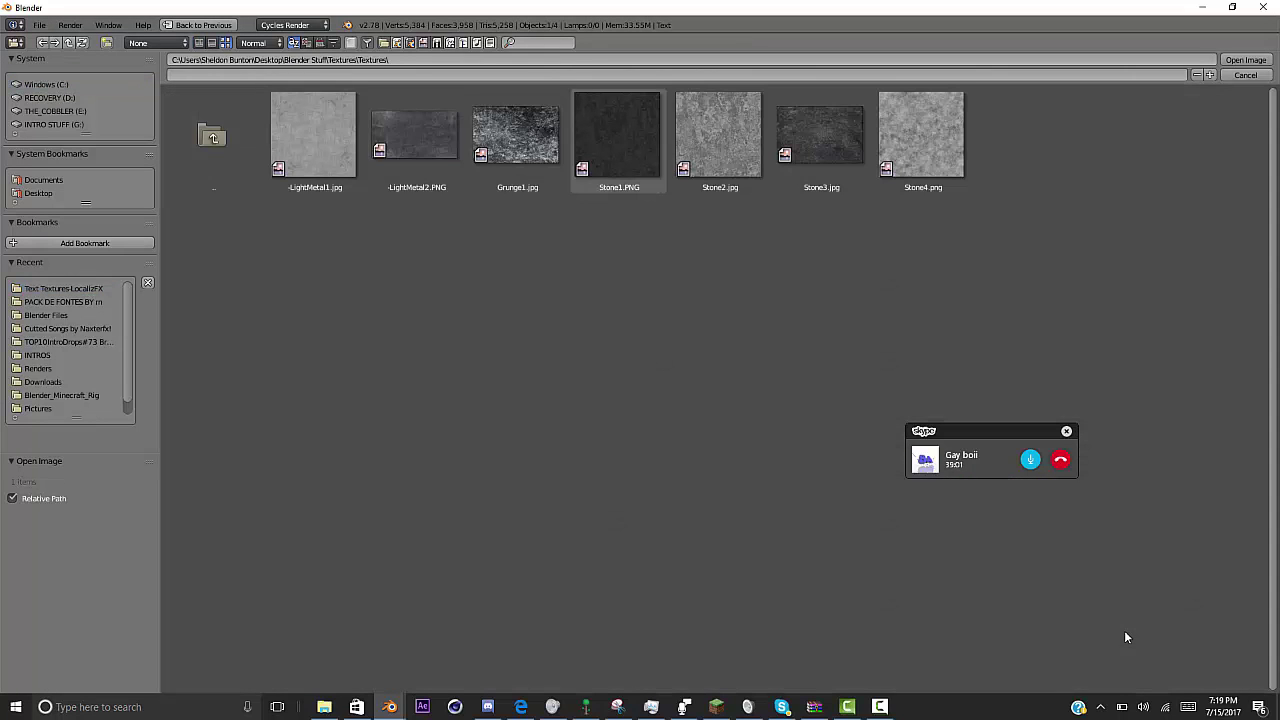
double_click(617, 135)
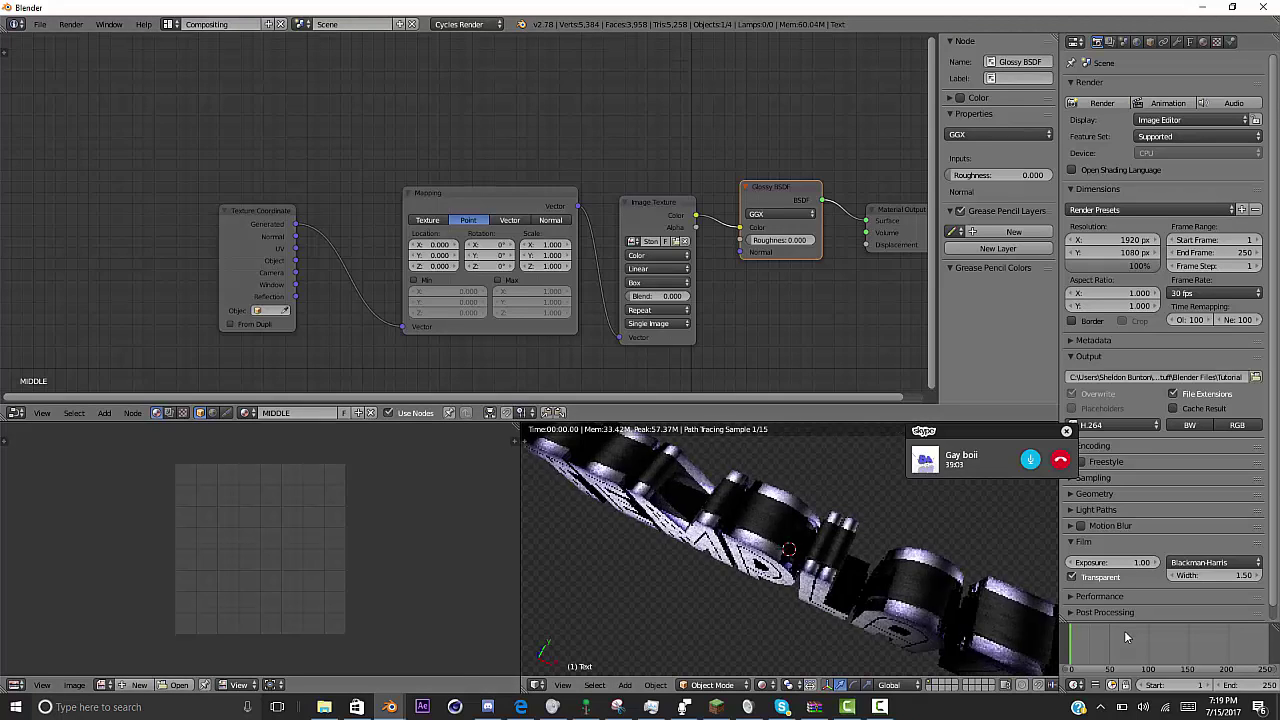
- Set the MIDDLE material's Mapping scale to 0.25 on X, Y and Z
mouse_move(790, 560)
middle_mouse_down()
mouse_move(745, 540)
mouse_move(815, 510)
mouse_move(830, 545)
mouse_move(825, 585)
mouse_move(800, 570)
middle_mouse_up()
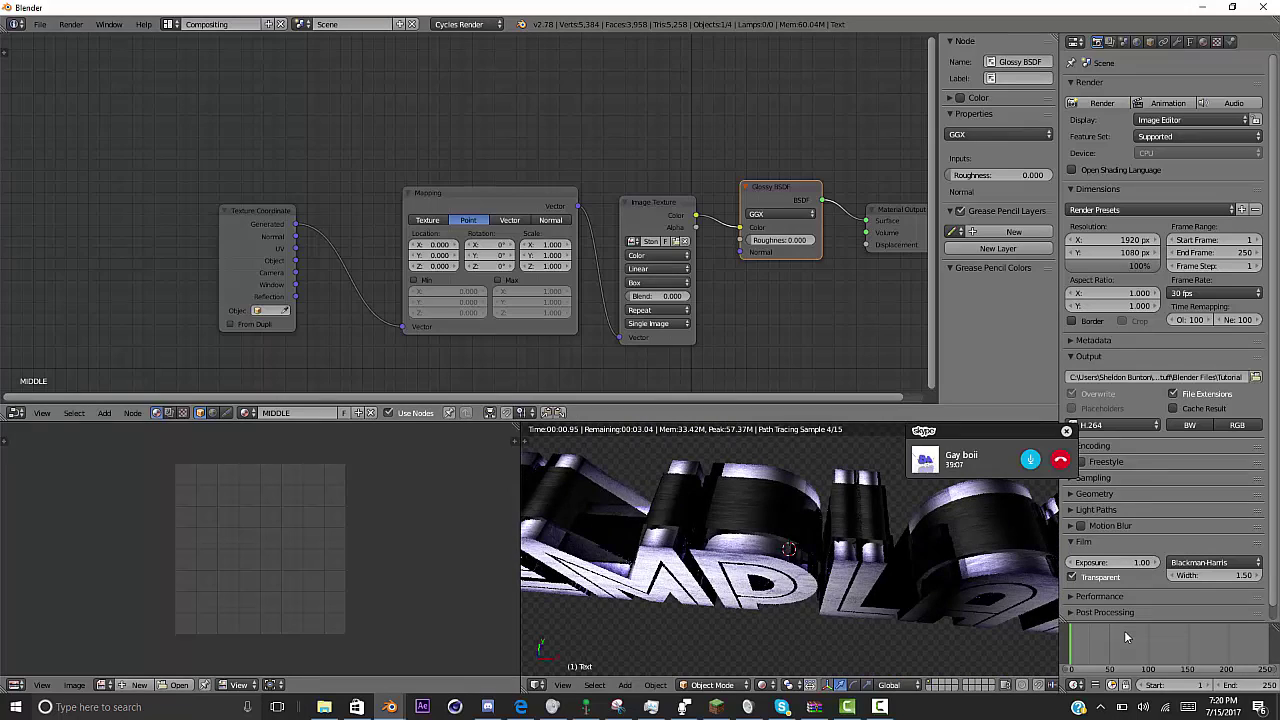
scroll(465, 217, "up", 3)
left_click(567, 280)
type("0.8")
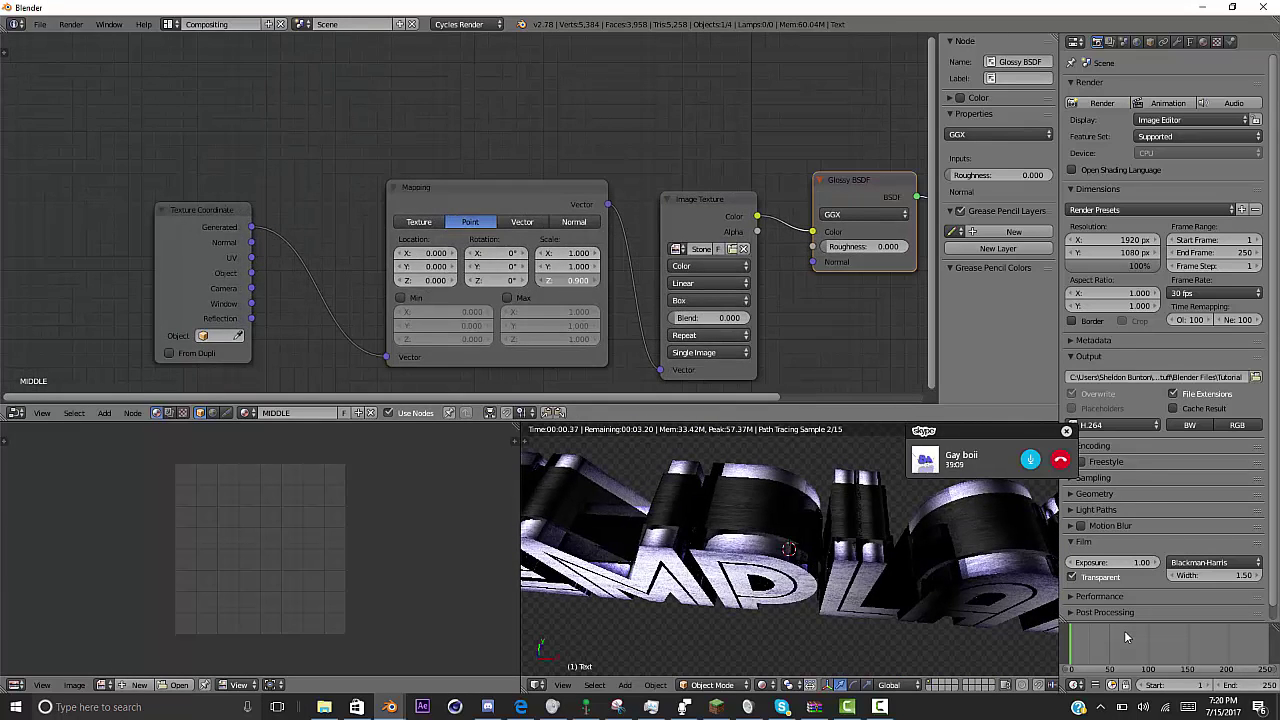
key("Return")
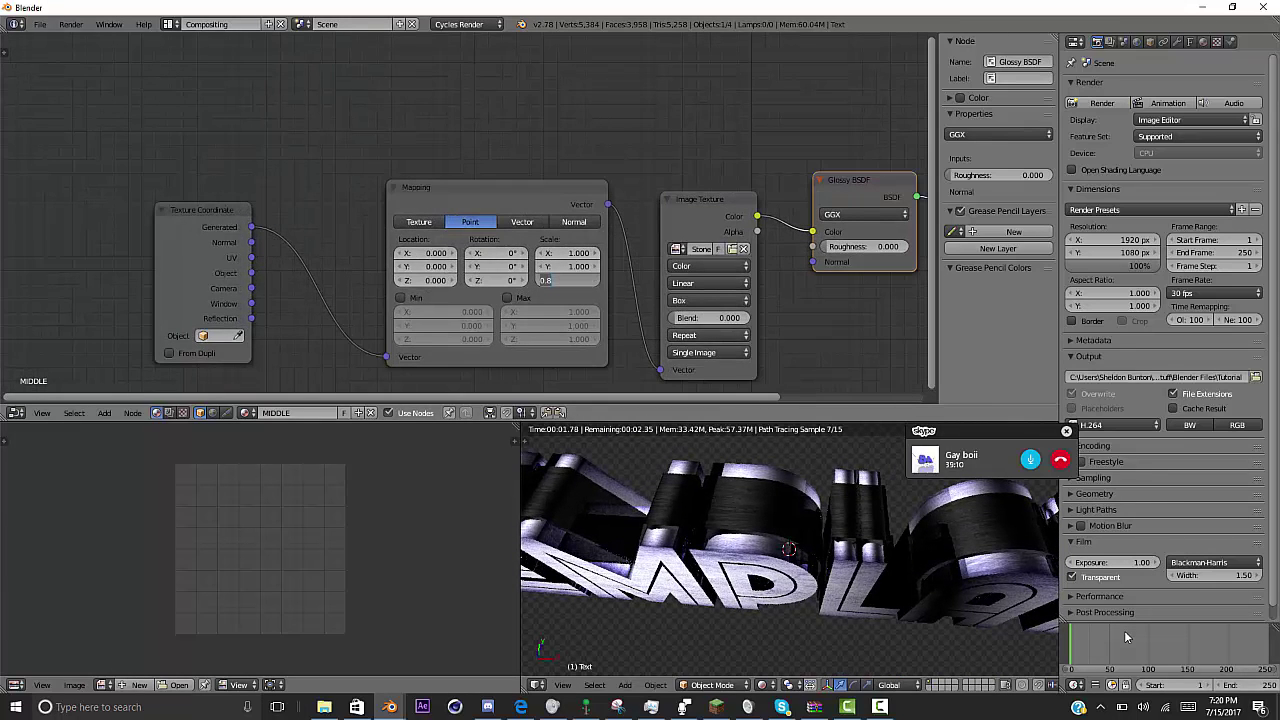
key("Return")
key("Return")
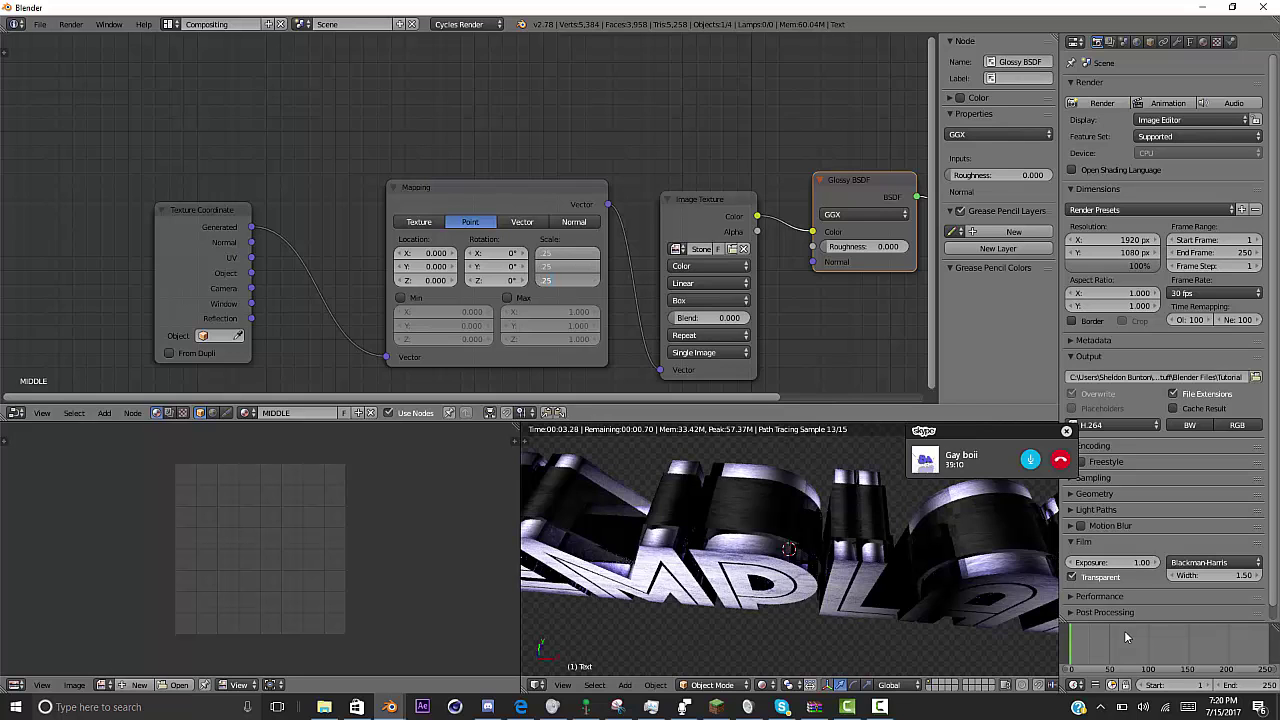
key("Return")
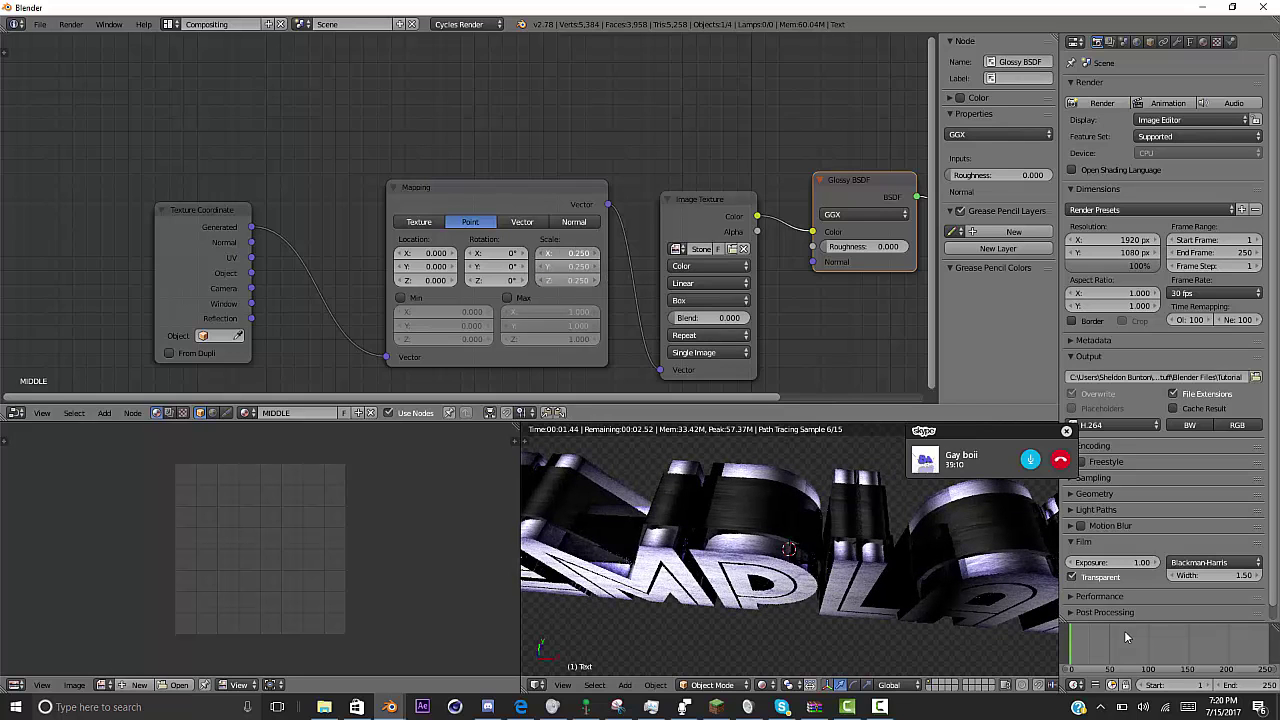
- Set the OUTSIDE material's Mapping scale to 0.25 on X, Y and Z
left_click_drag(567, 253, 607, 253)
type("0.55")
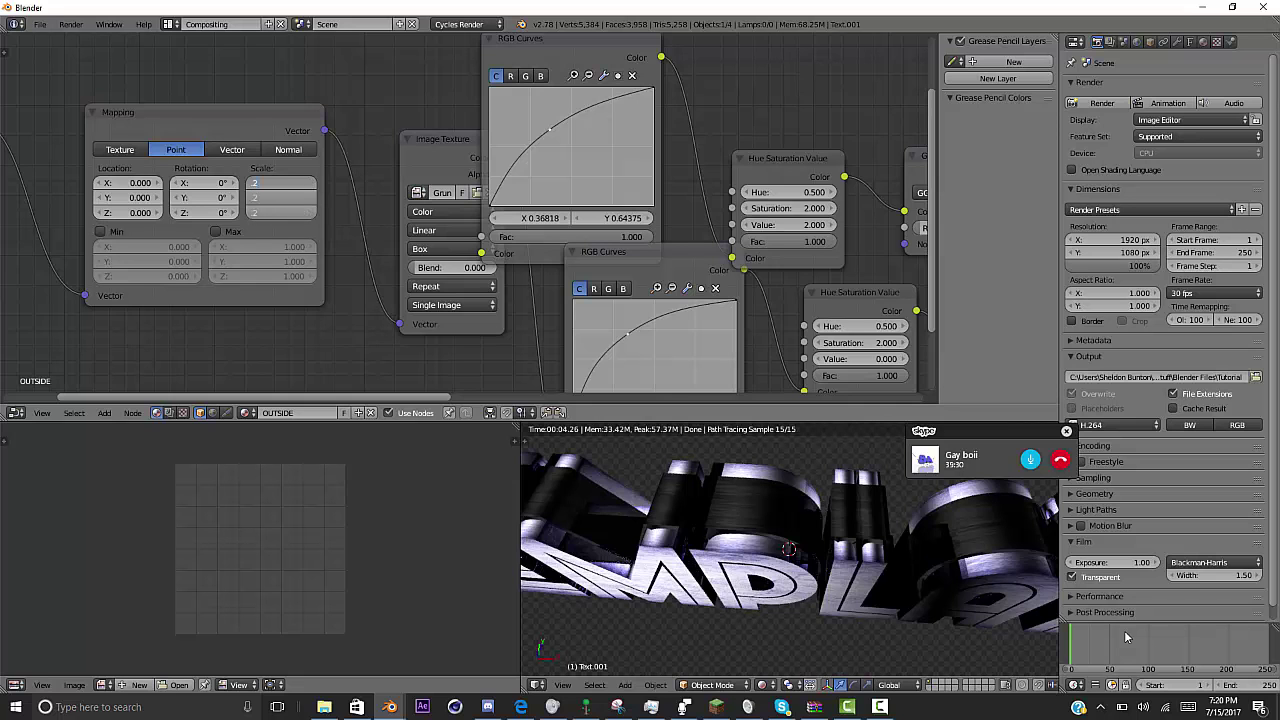
type("50")
key("Return")
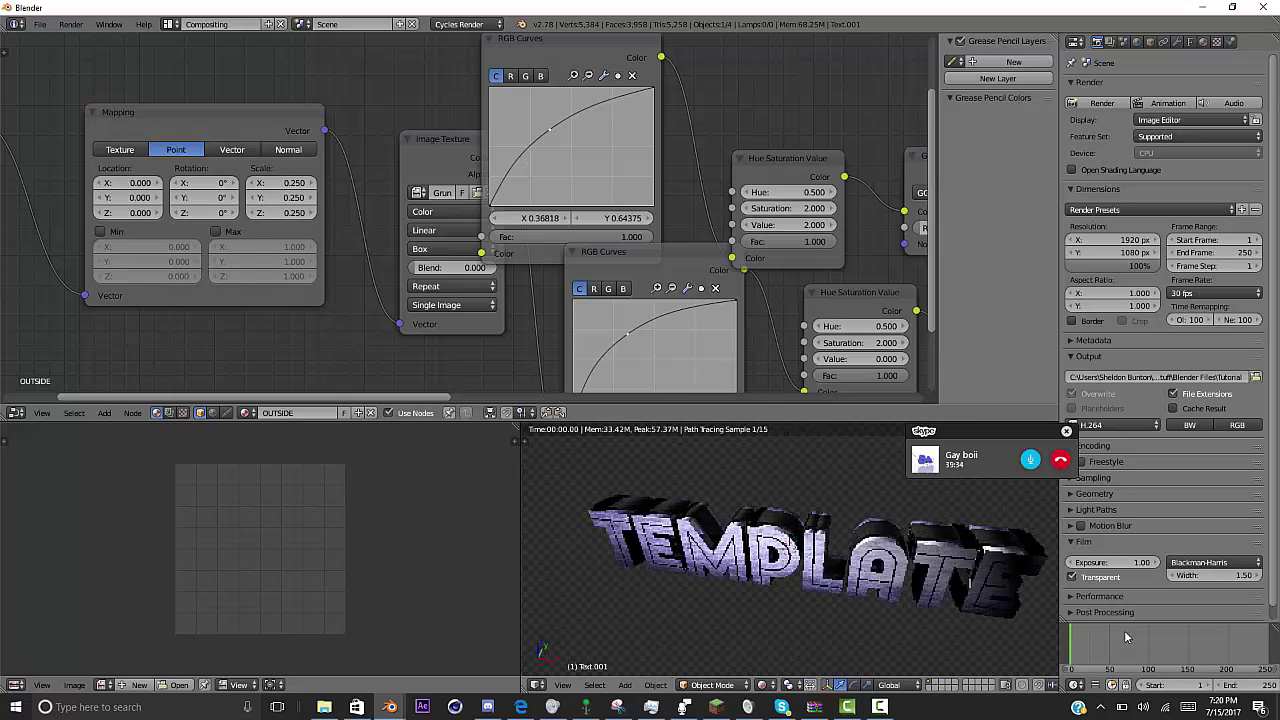
- Check the rendered text through the camera and switch to the Default screen layout with solid shading
key("KP_0")
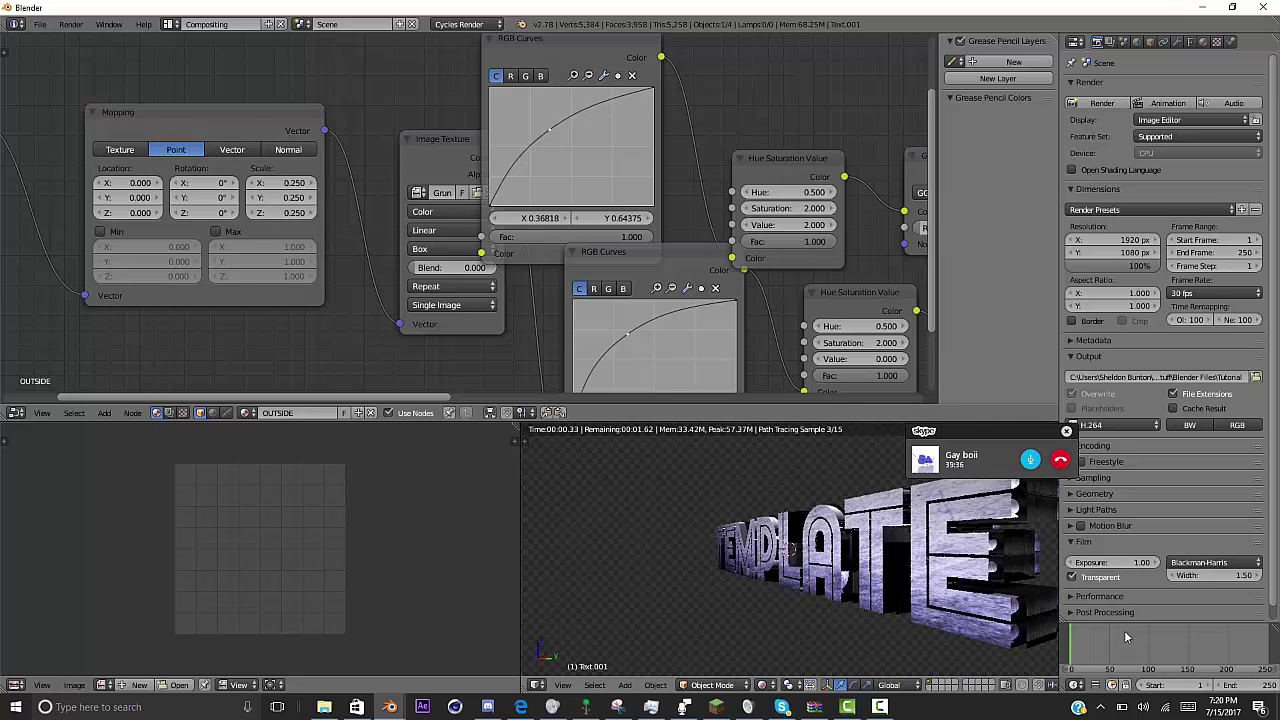
left_click(172, 24)
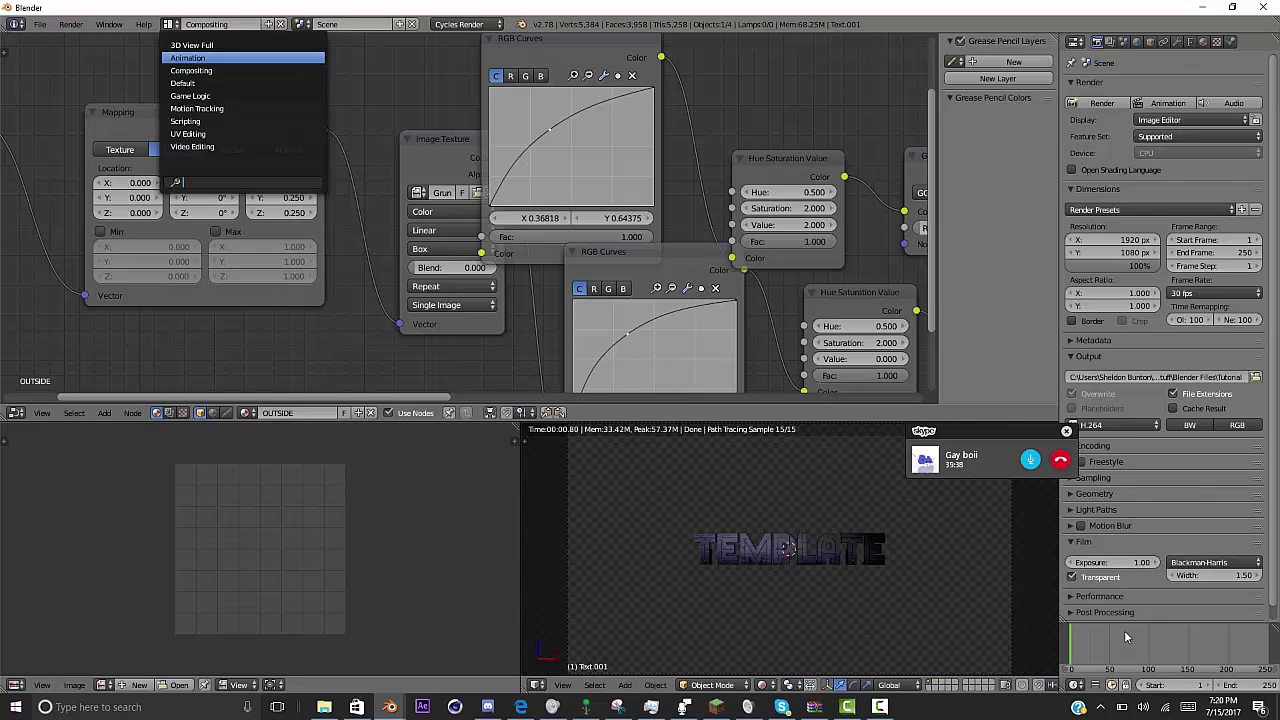
left_click(215, 83)
key("shift+z")
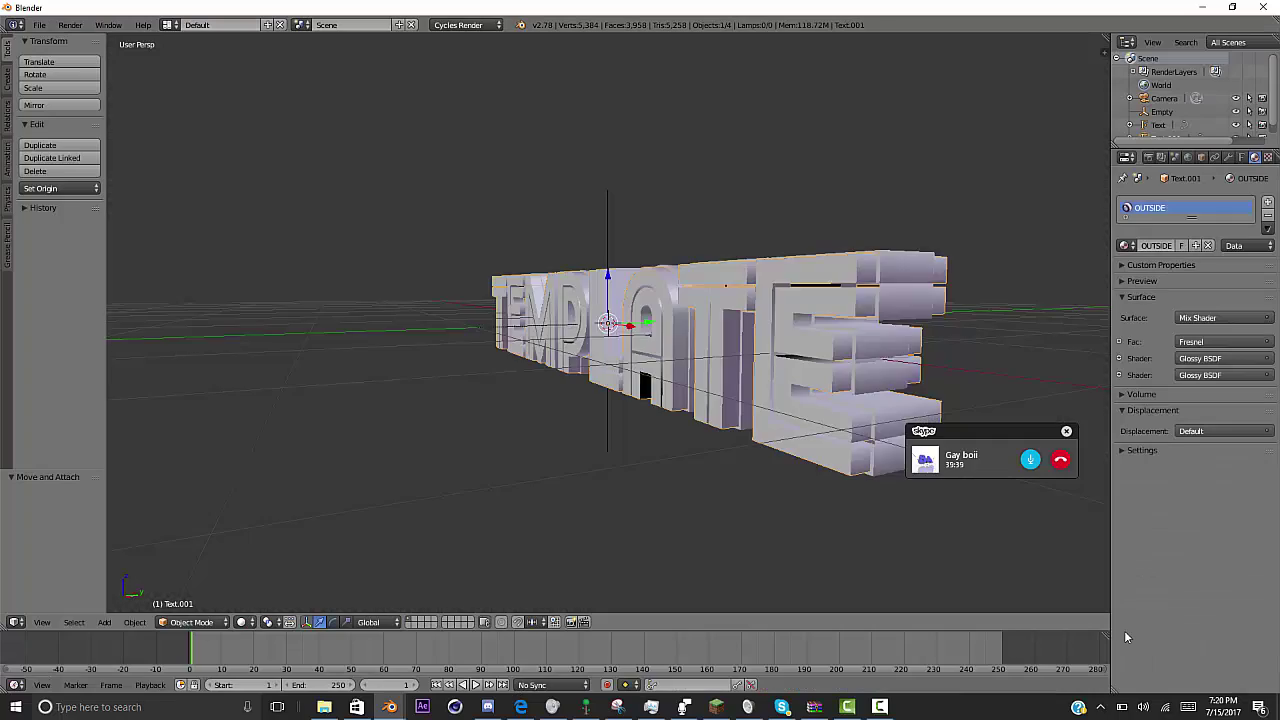
- Add a cube-shaped empty at the centre of the TEMPLATE text
key("KP_4")
key("KP_6")
key("KP_4")
key("KP_6")
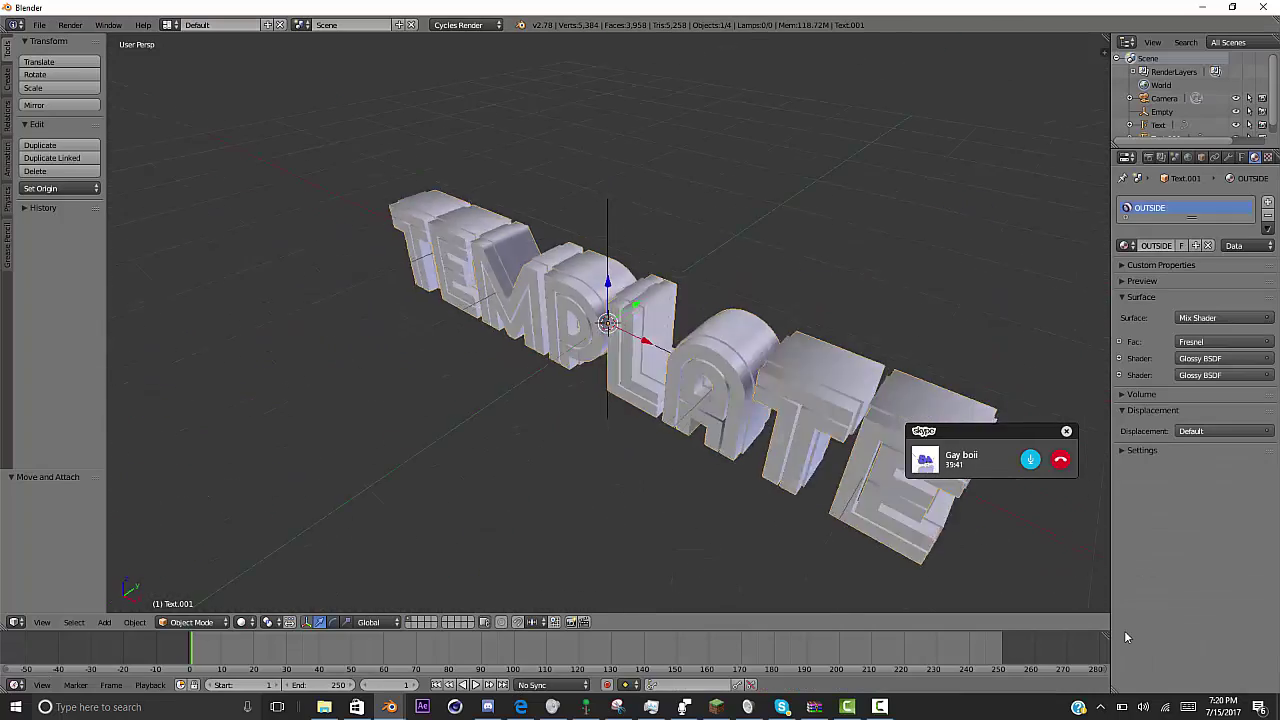
key("KP_4")
key("shift+a")
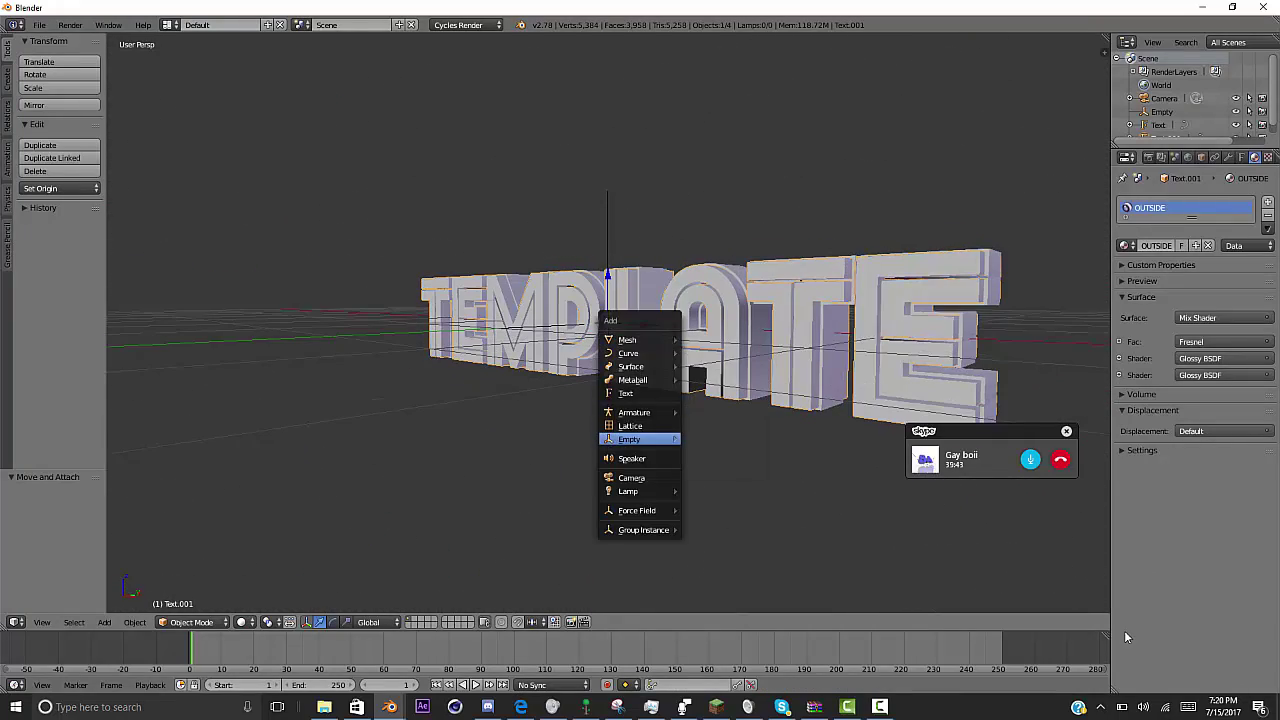
key("Return")
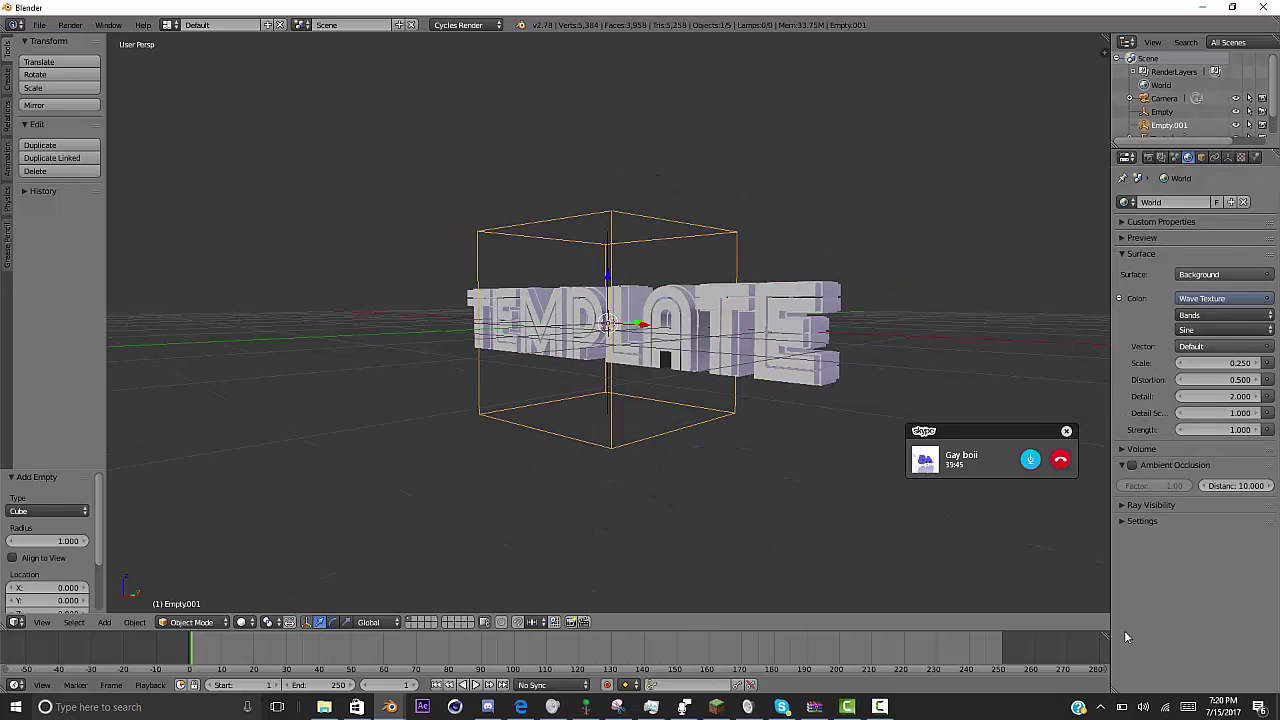
- Scale the cube empty down uniformly to about 0.8
key("KP_4")
key("s")
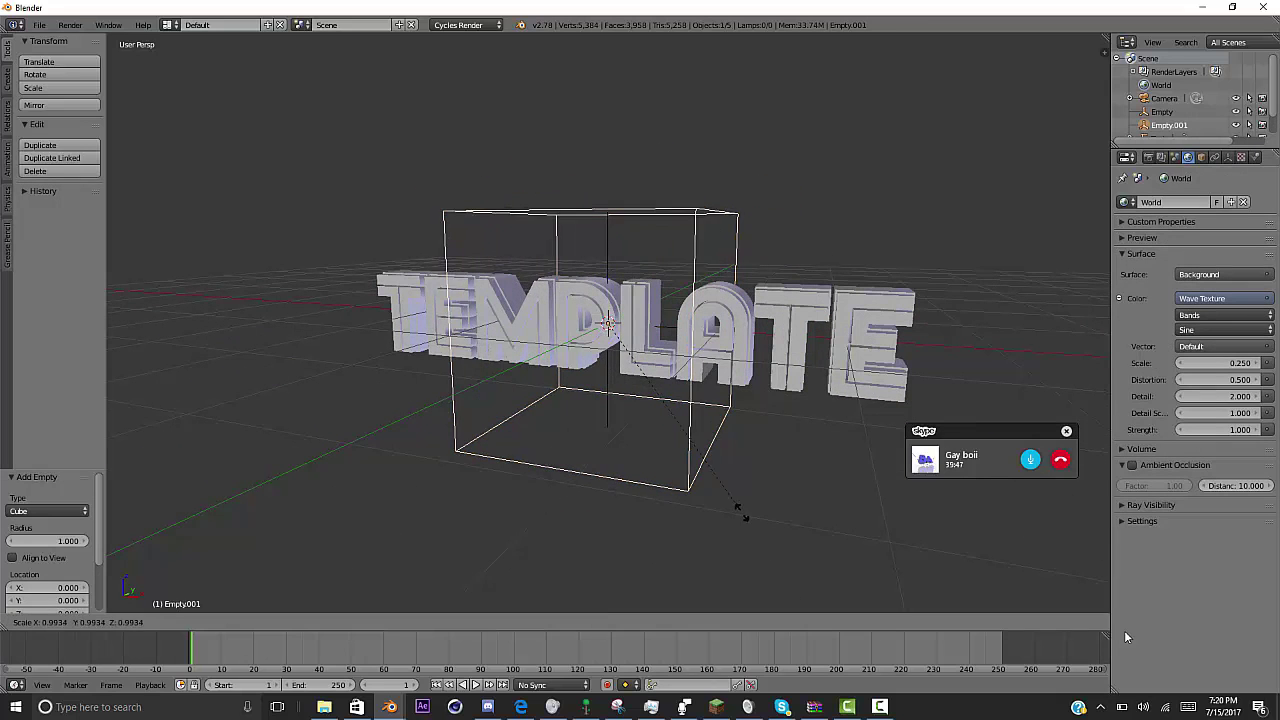
key("Return")
key("shift+a")
key("Right")
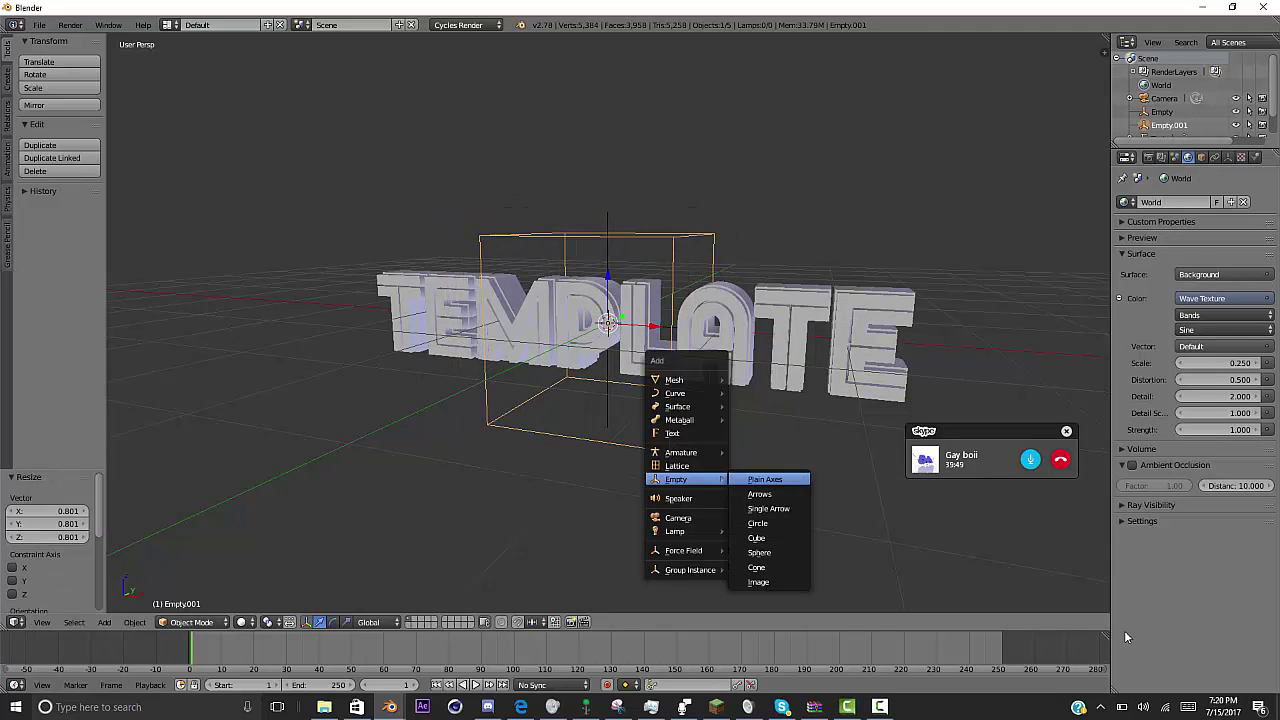
key("Down")
key("Down")
key("Down")
key("Escape")
- Scale the cube empty uniformly by about 0.52, and stretch it along X by about 6.18 to enclose the text
key("s")
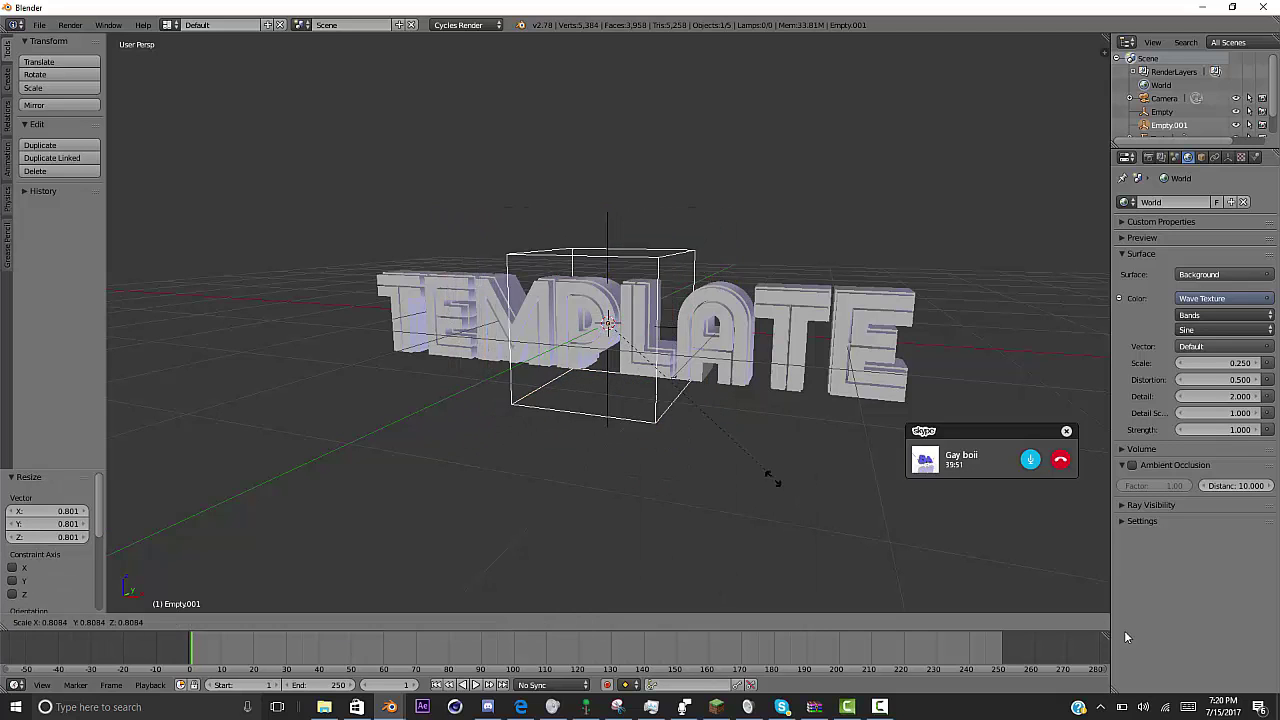
key("x")
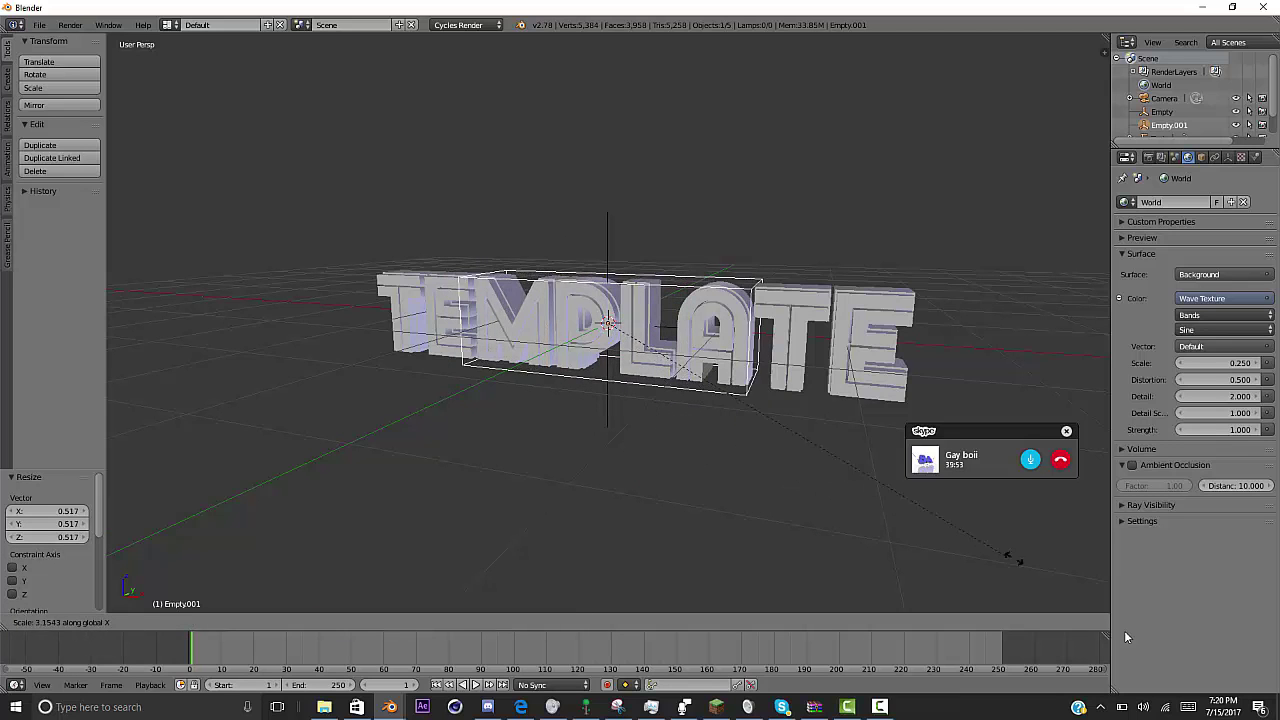
key("Return")
- Parent both TEMPLATE text objects to the cube empty with the Object option
middle_click_drag(700, 455, 1125, 637)
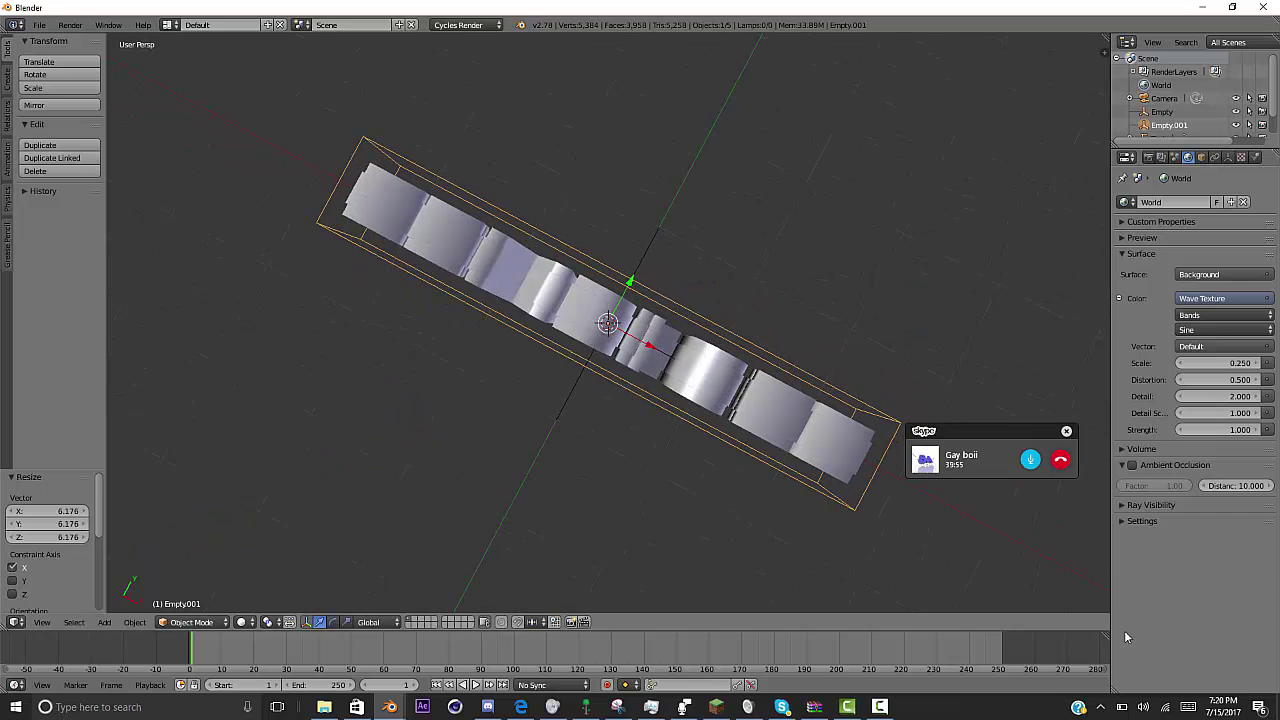
key("bracketright")
key("shift+bracketright")
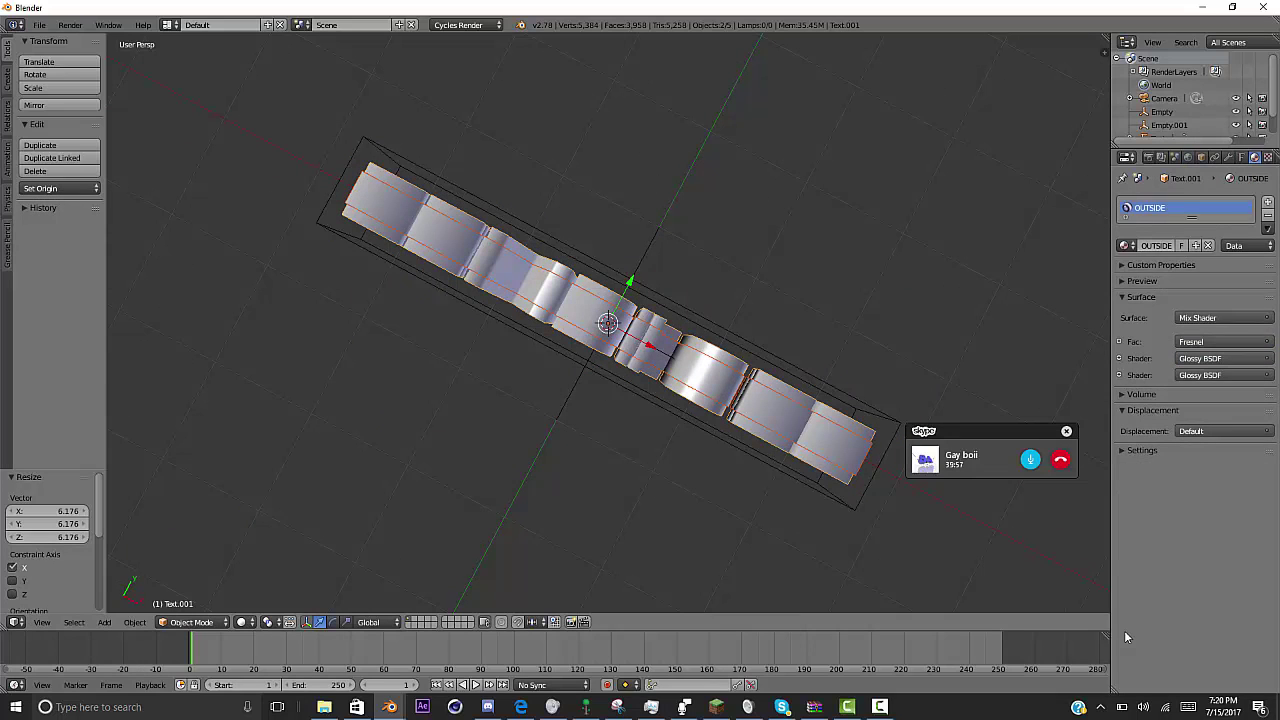
key("shift+bracketleft")
key("ctrl+p")
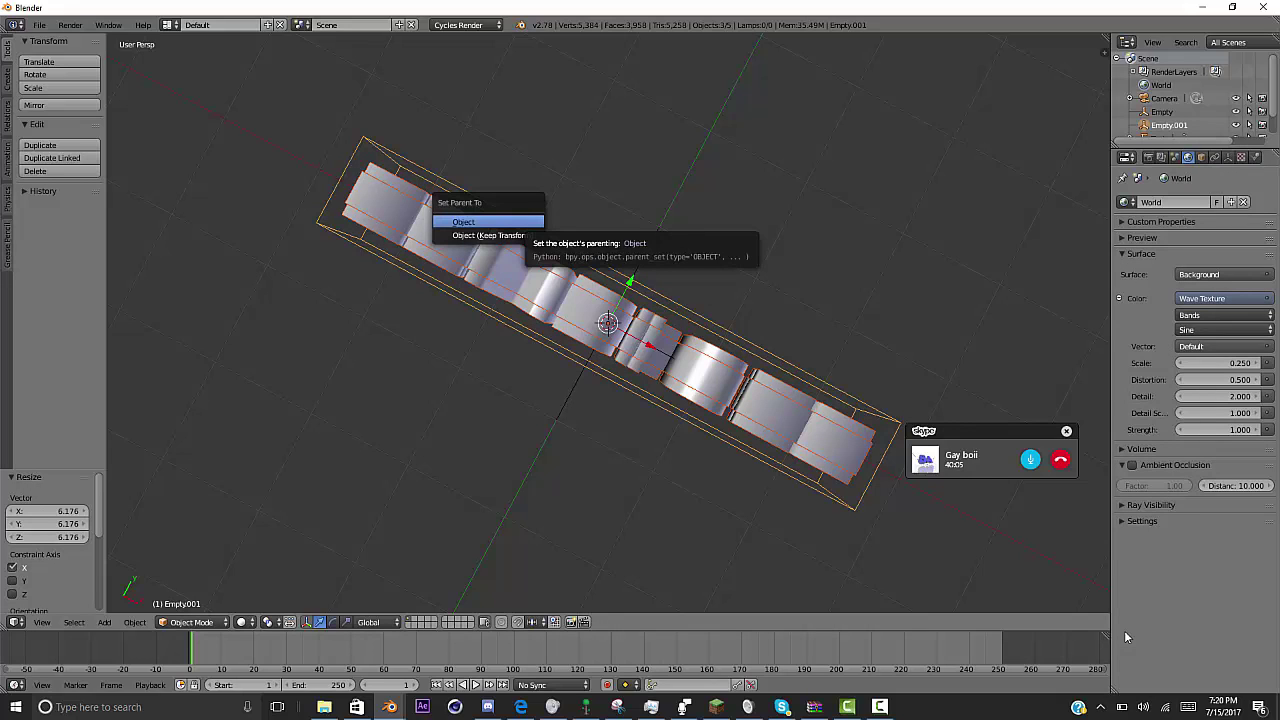
key("Return")
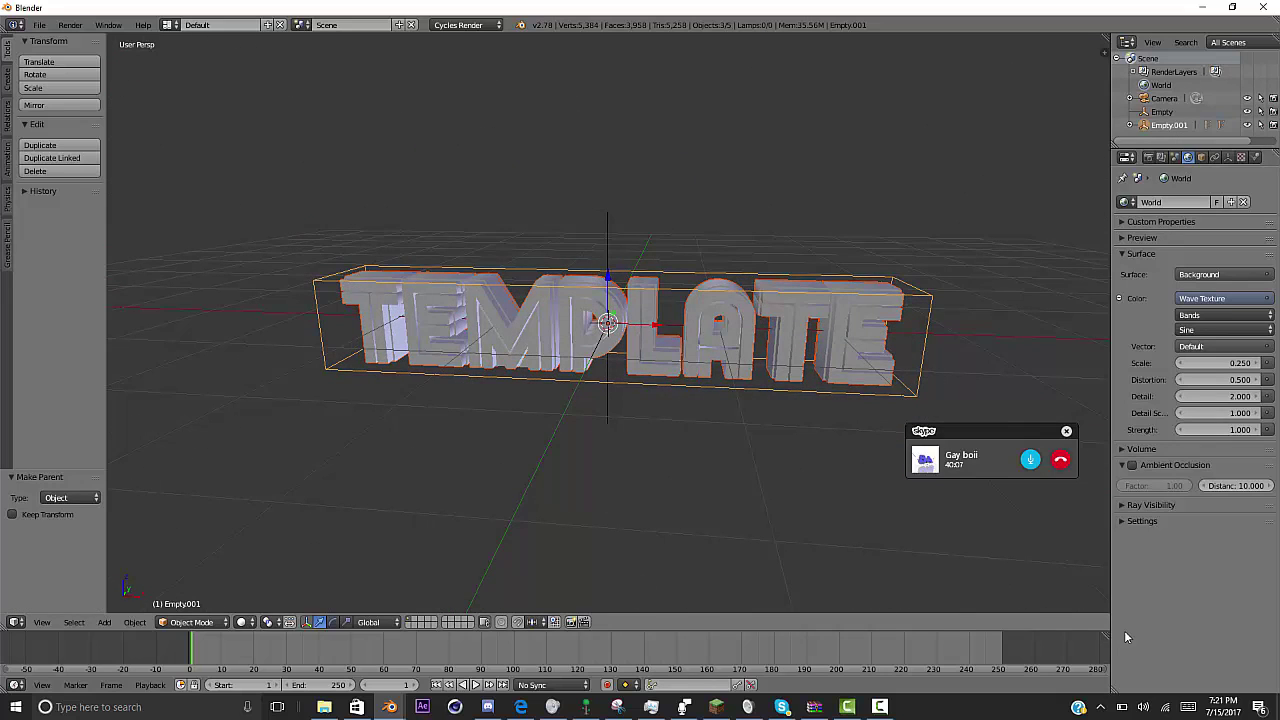
- Try rotating the cube empty freely and about the X axis to test its parenting with the text
key("r")
left_click(1125, 637)
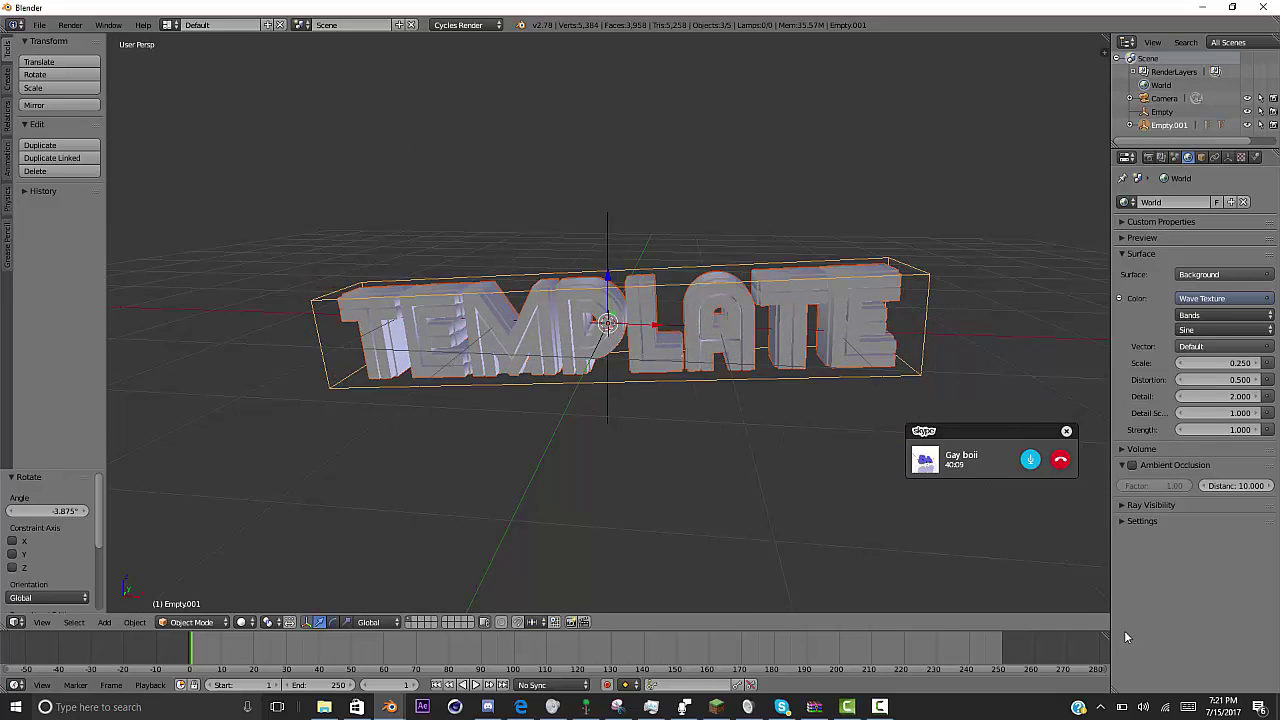
key("r")
key("x")
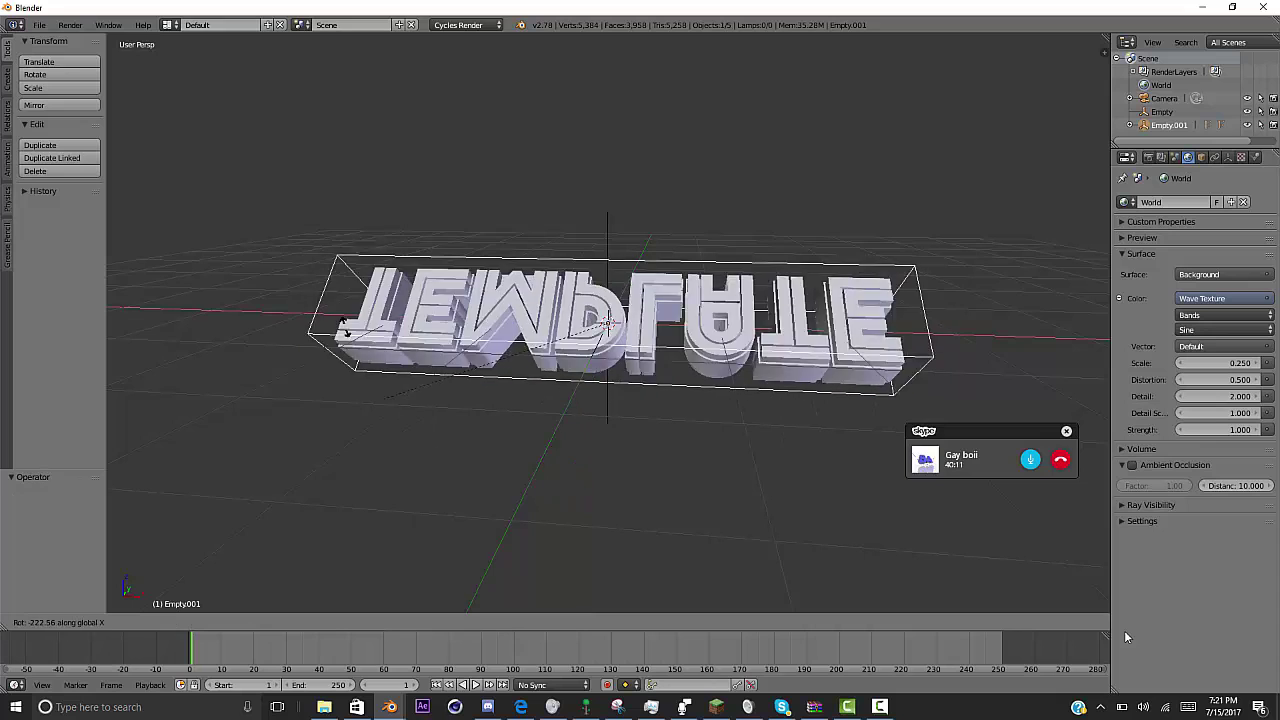
key("Escape")
- View through the camera and parent the camera to the original plain empty with the Object option
key("KP_0")
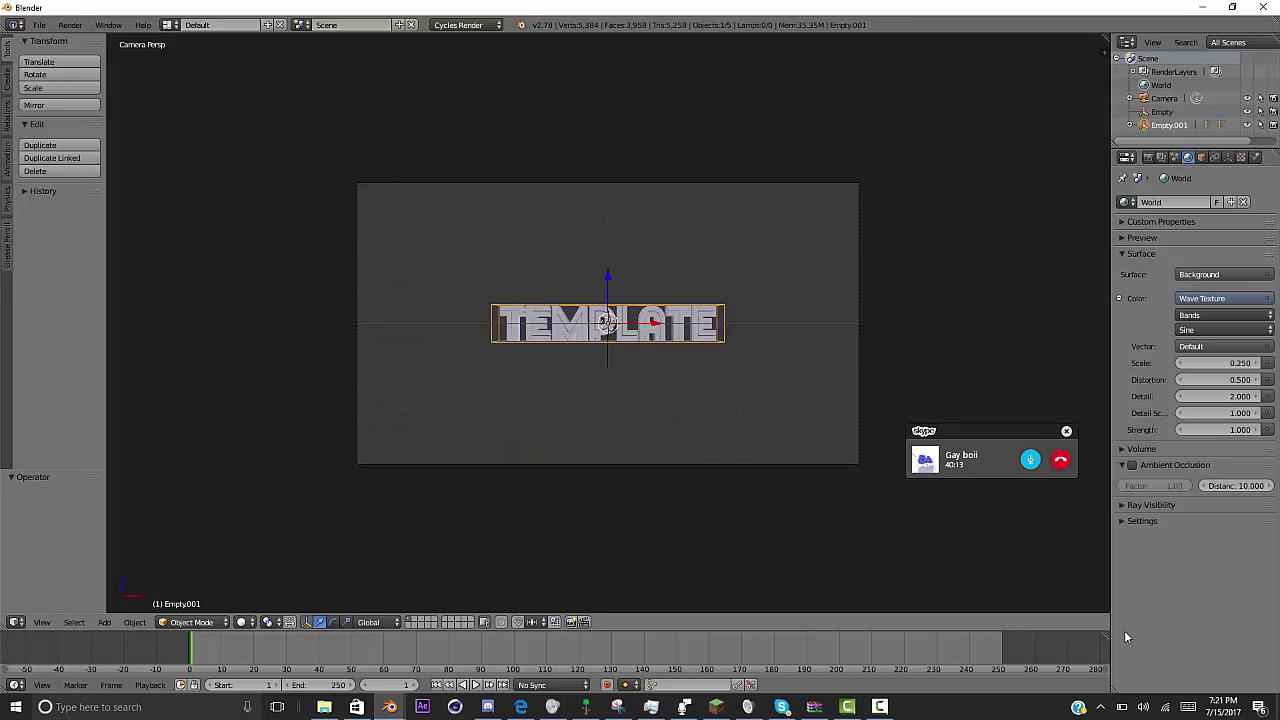
key("ctrl+z")
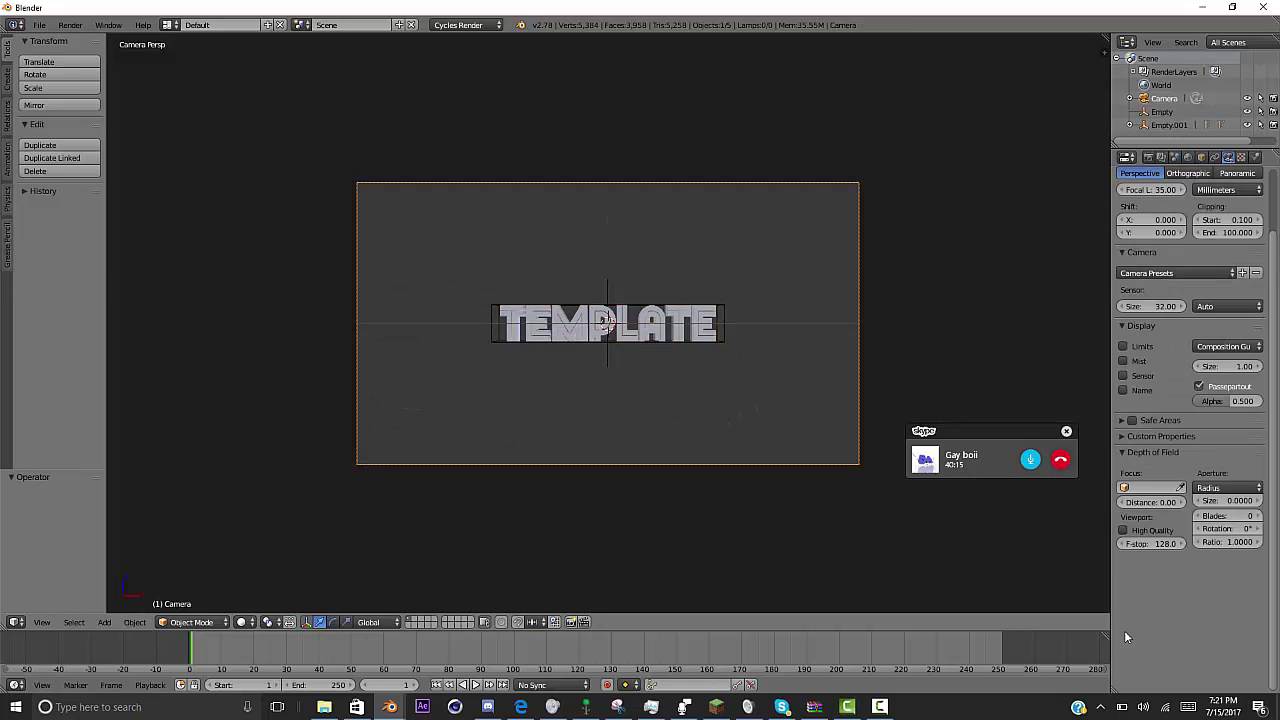
key("ctrl+z")
key("ctrl+p")
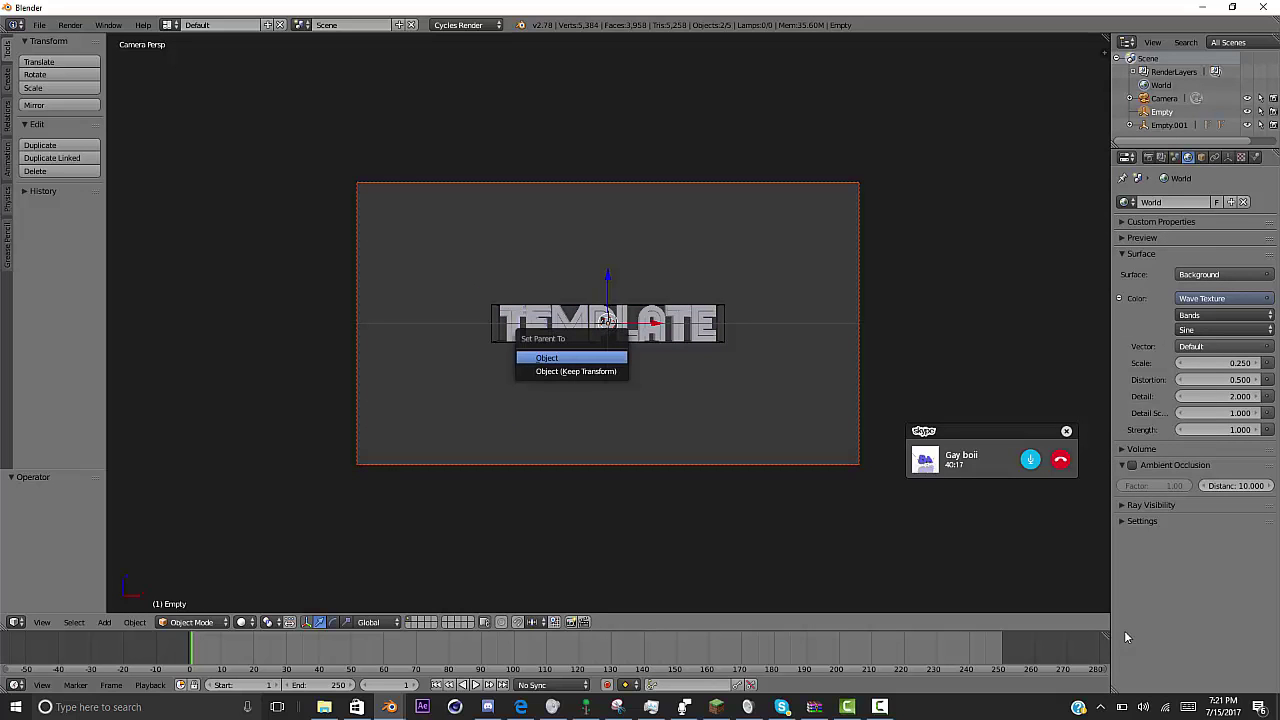
key("Return")
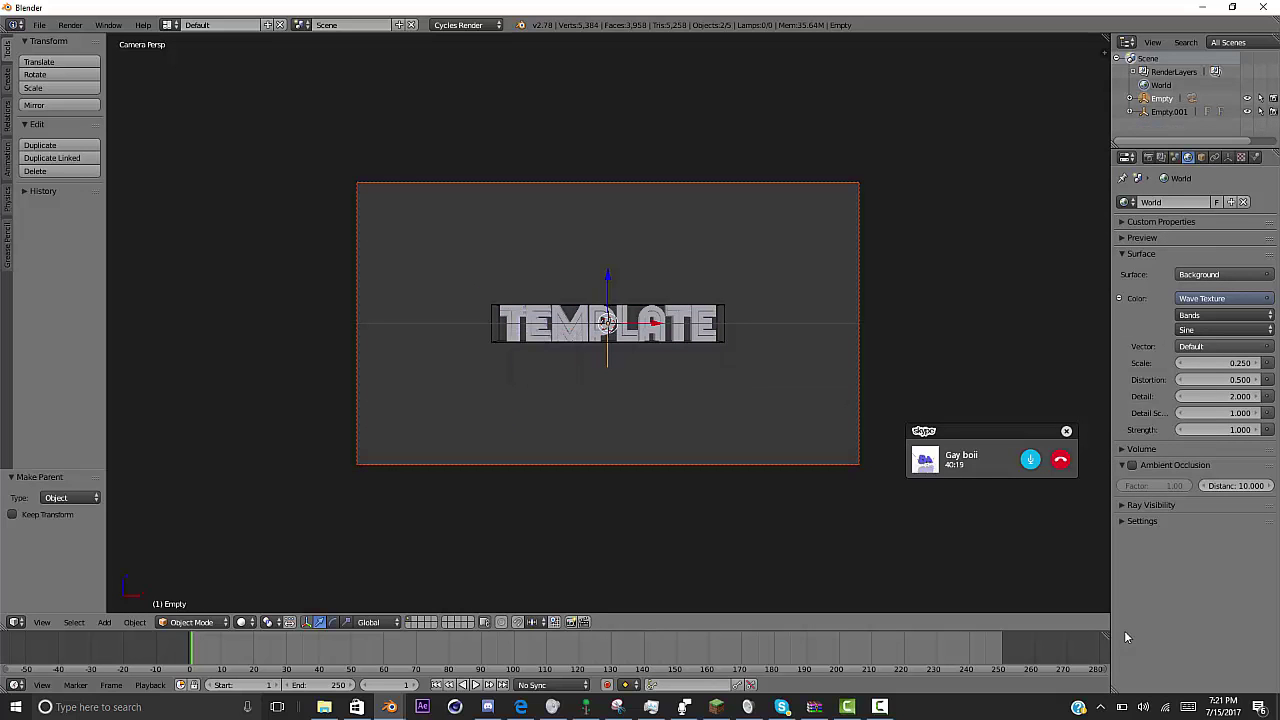
- Try rotating the camera's parent empty about the X axis to test the camera orbit
key("r")
key("x")
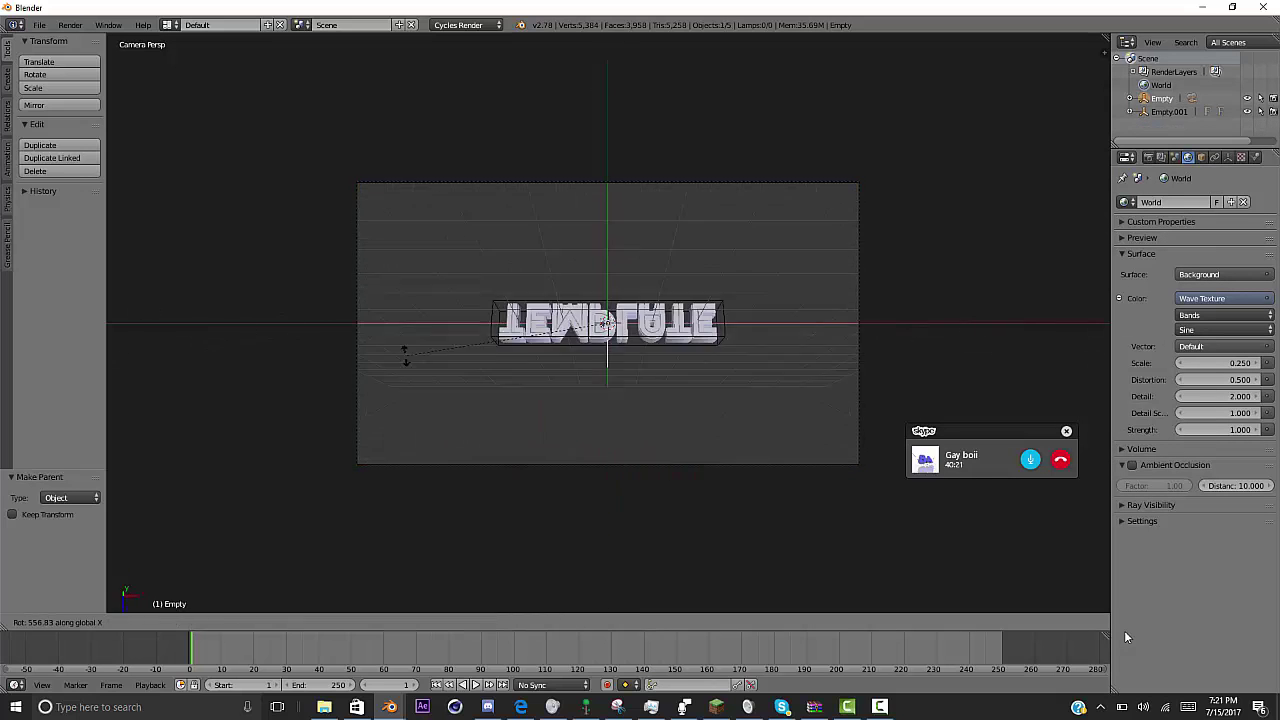
key("Escape")
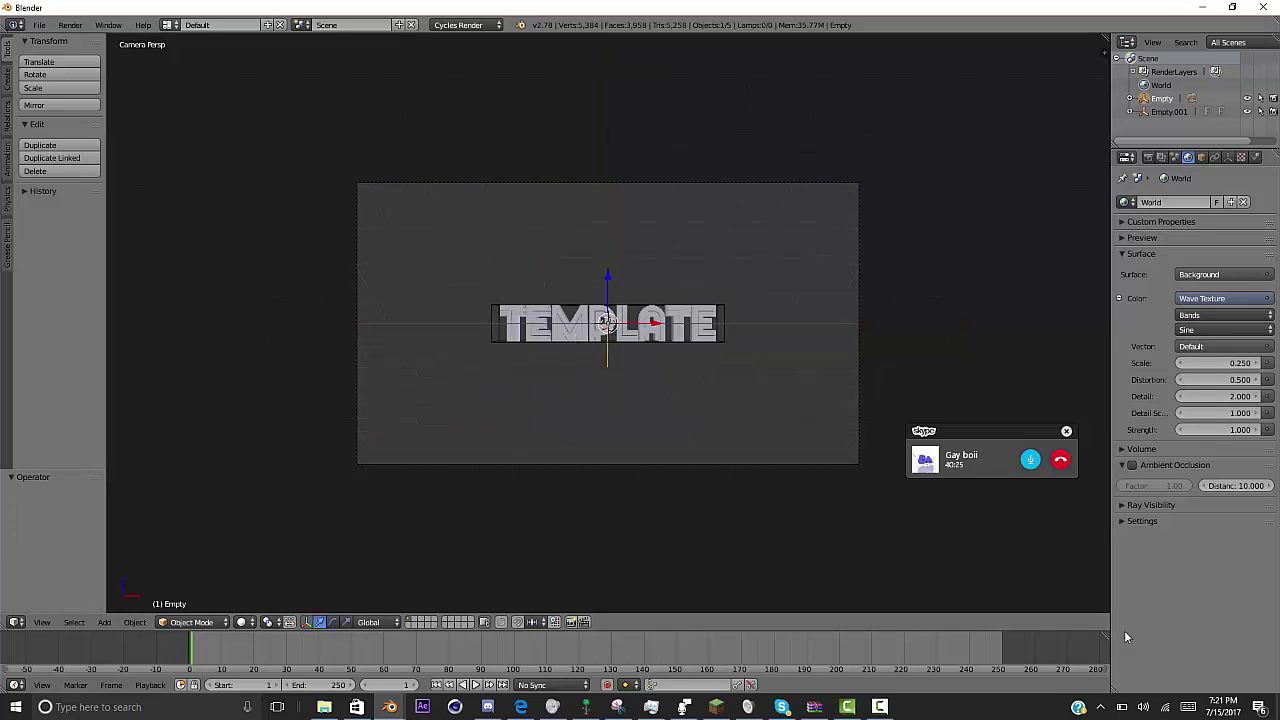
left_click(170, 25)
key("Return")
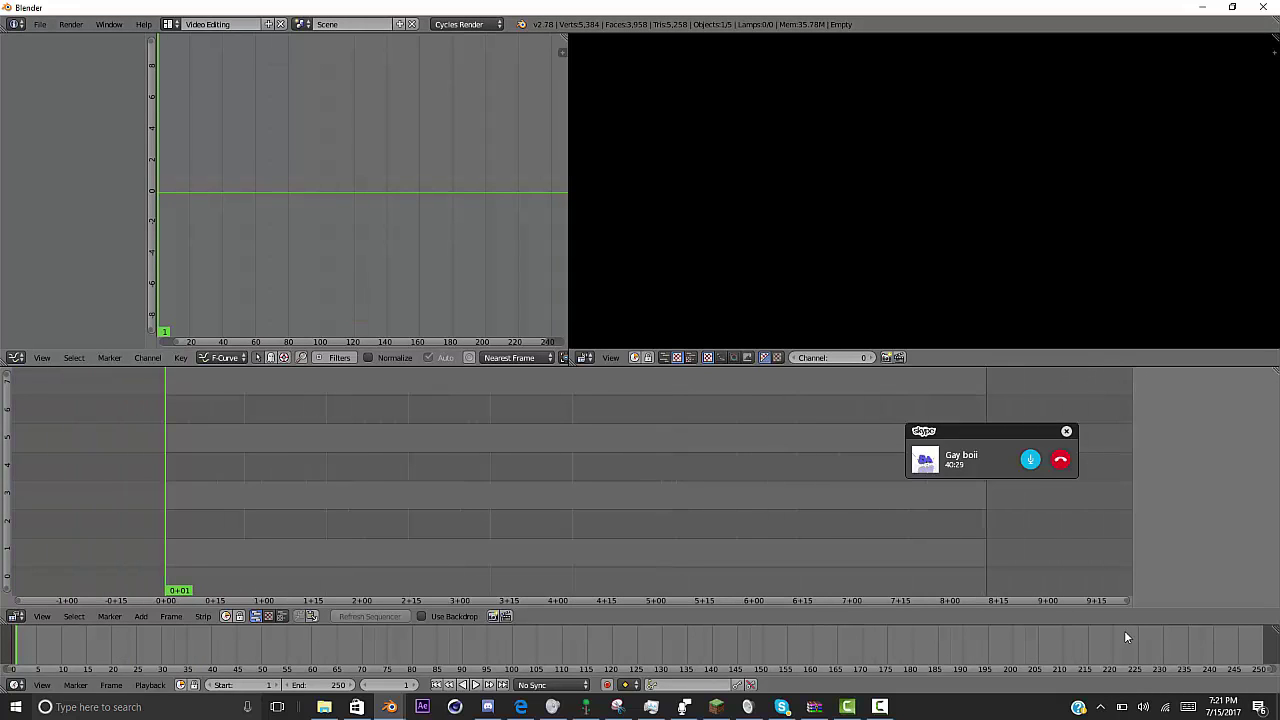
left_click(170, 25)
left_click(183, 83)
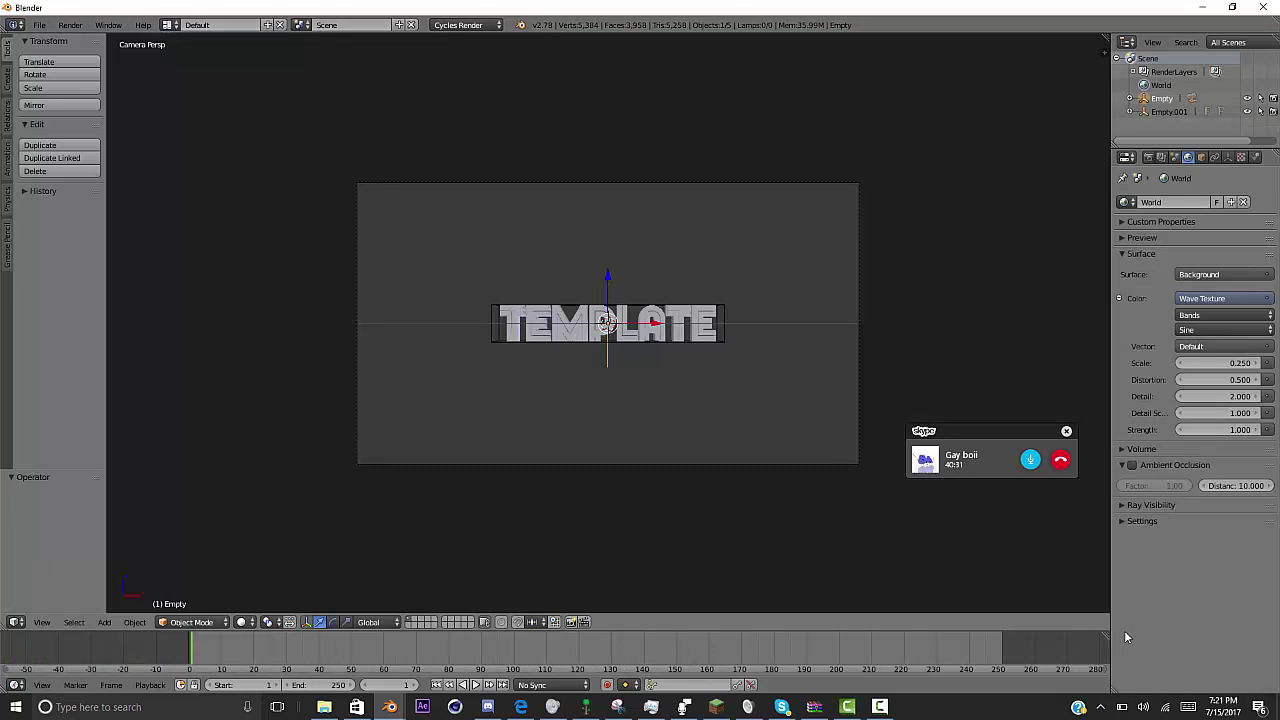
- Switch the workspace to the Video Editing screen layout
key("ctrl+Right")
key("ctrl+Right")
key("ctrl+Right")
key("ctrl+Right")
key("ctrl+Right")
key("ctrl+Right")
key("ctrl+Right")
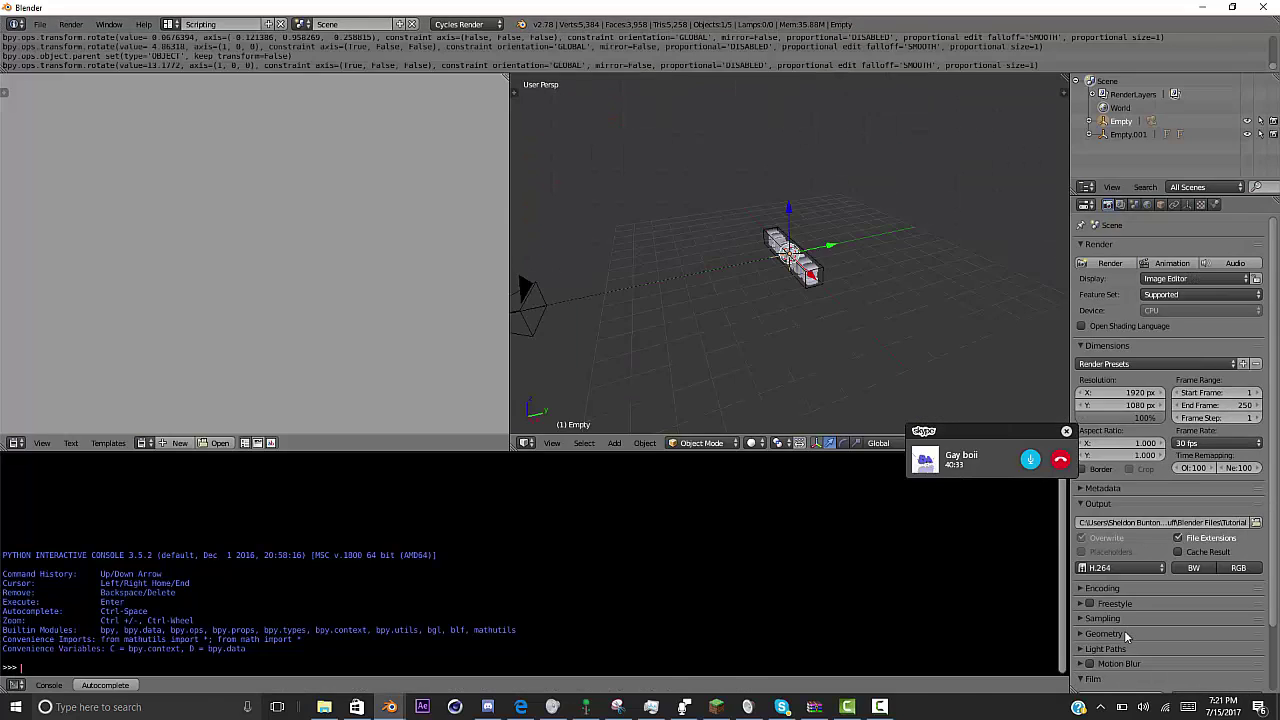
key("ctrl+Left")
key("ctrl+Left")
key("ctrl+Left")
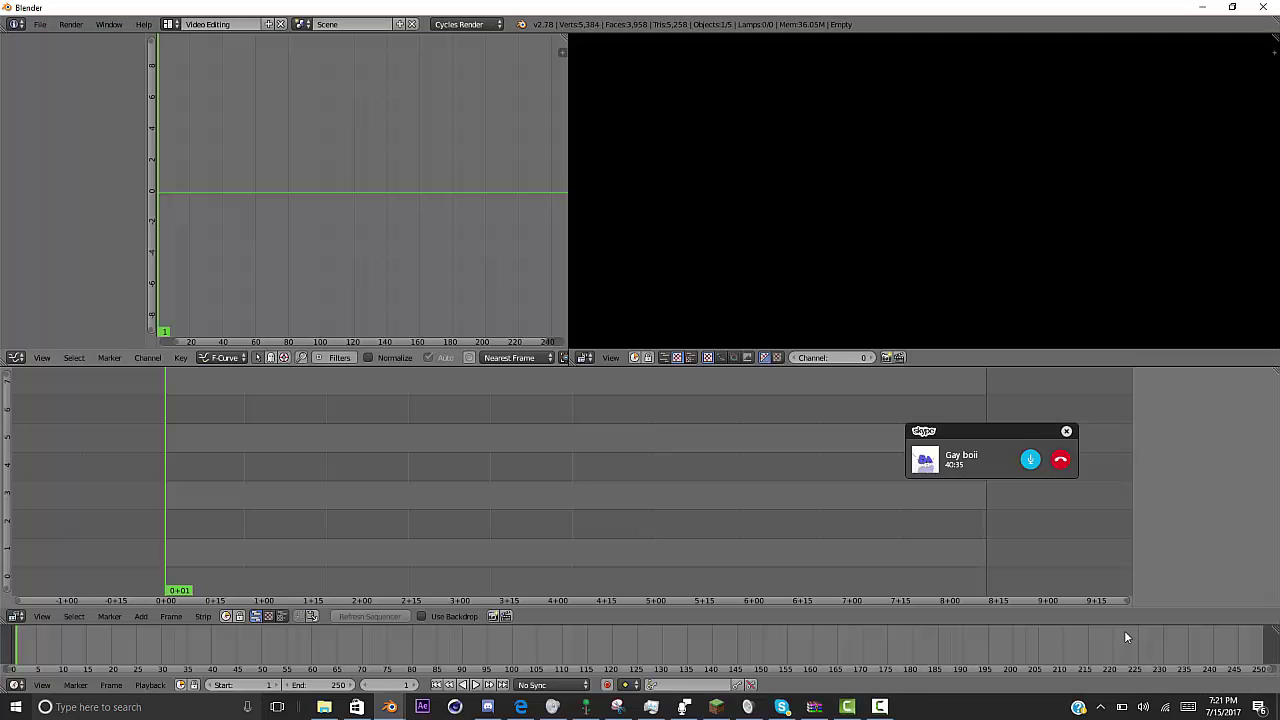
key("ctrl+Left")
key("ctrl+Left")
key("ctrl+Left")
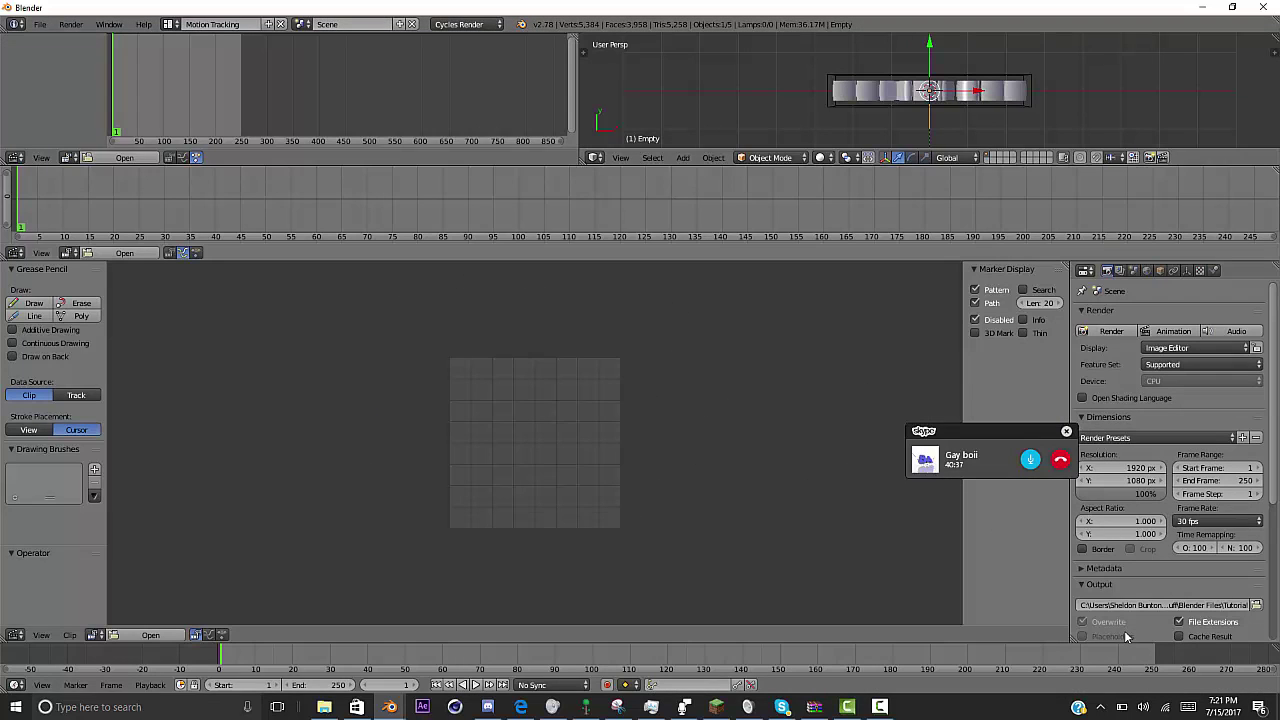
key("ctrl+Right")
key("ctrl+Right")
key("ctrl+Right")
key("ctrl+Right")
key("ctrl+Right")
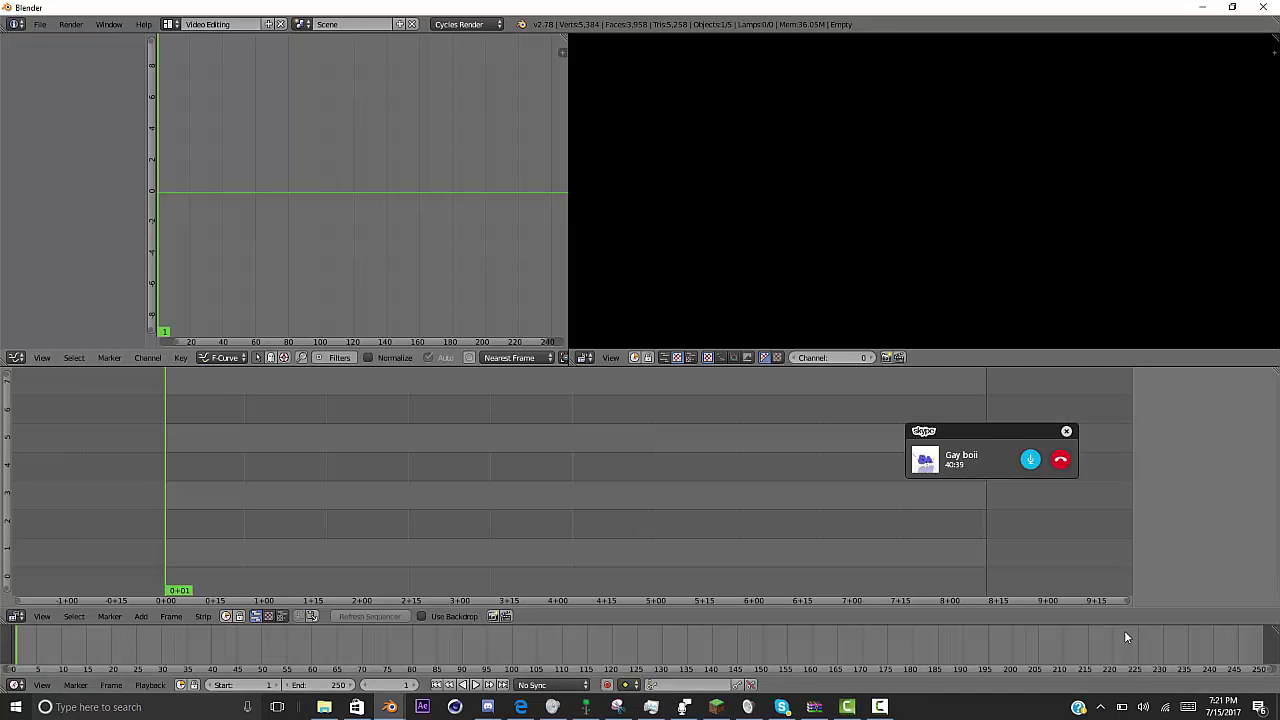
key("ctrl+Left")
- Add Song 13.mp3 from the Cutted Songs folder as a sound strip in the sequencer and play it briefly
scroll(1127, 637, "down", 3)
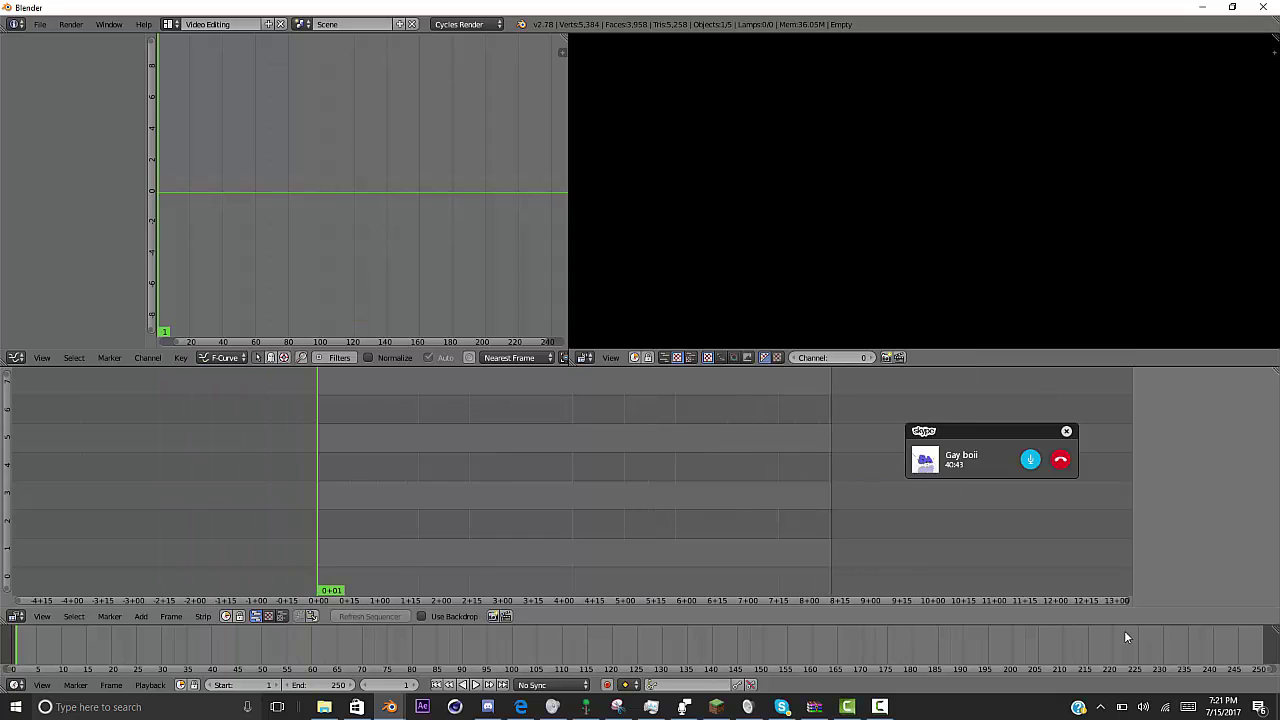
key("shift+a")
key("Down")
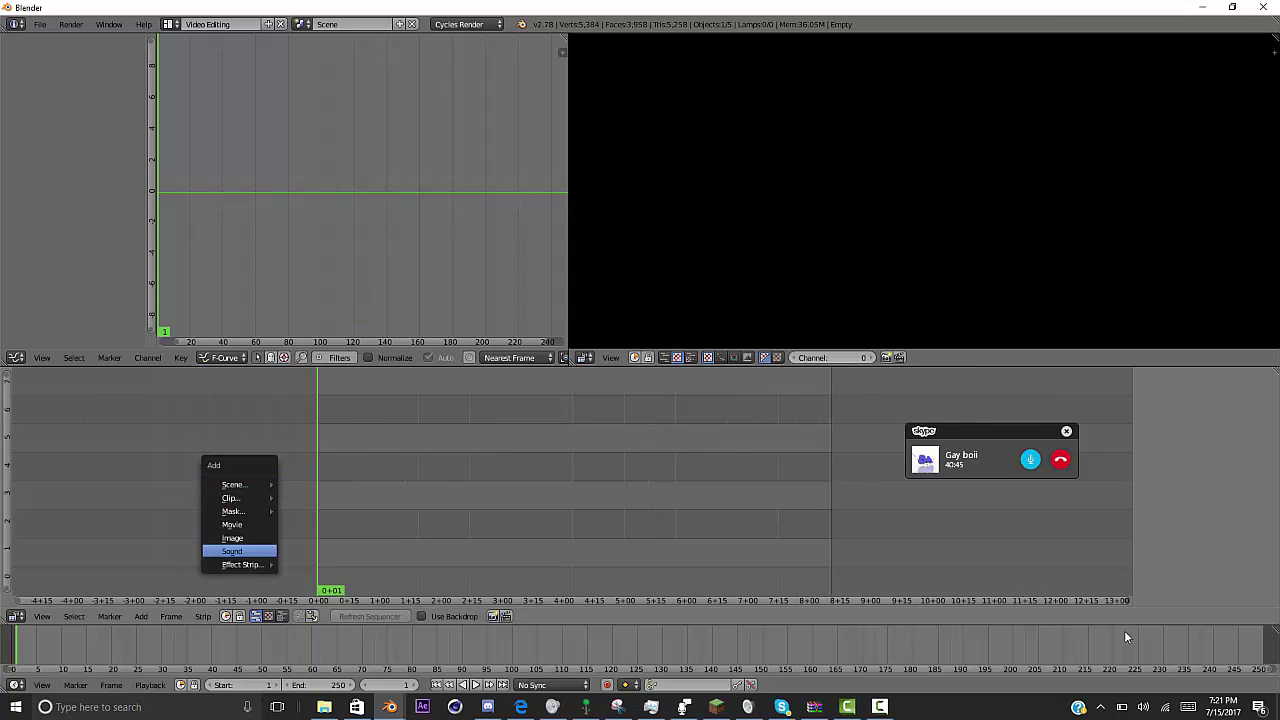
key("Return")
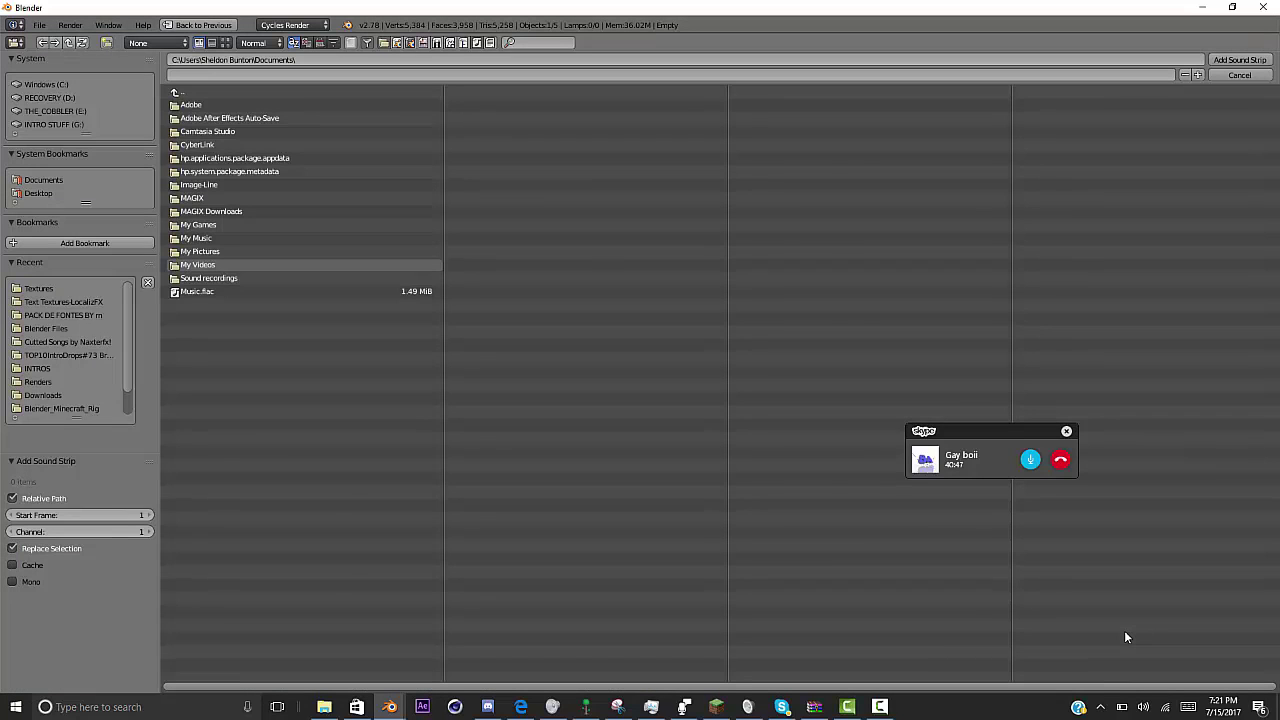
left_click(68, 342)
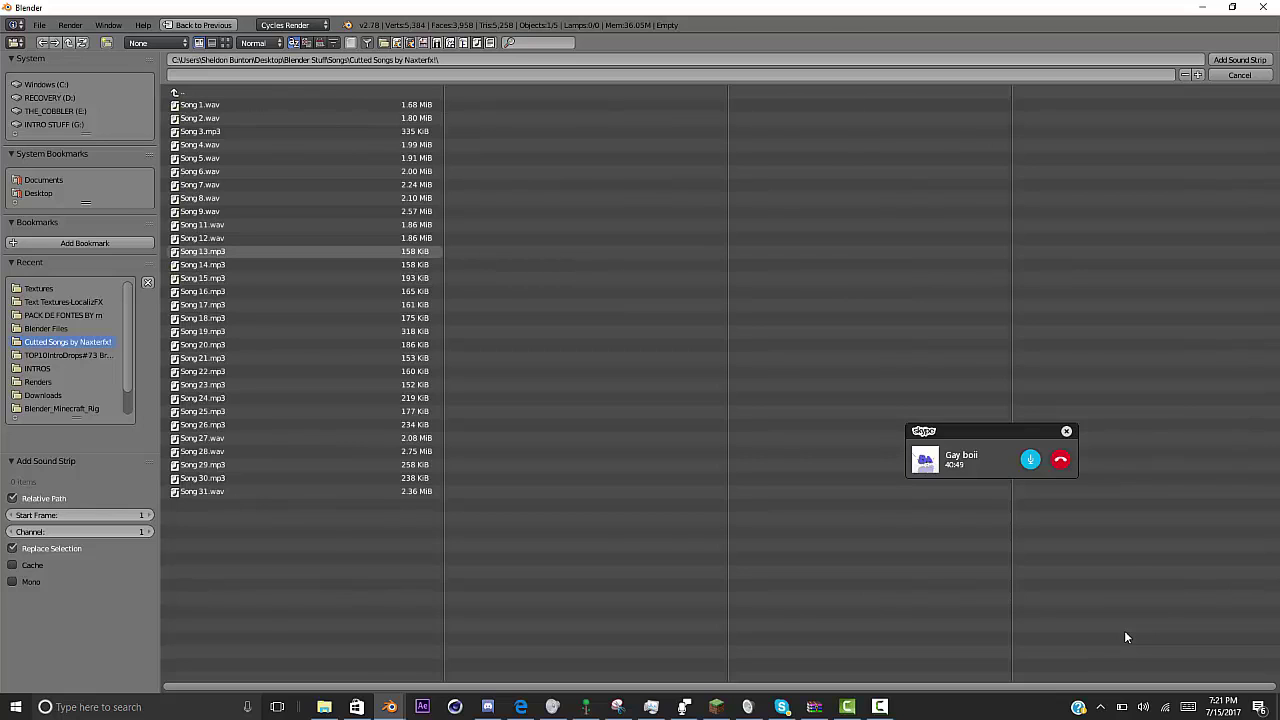
double_click(200, 251)
key("alt+a")
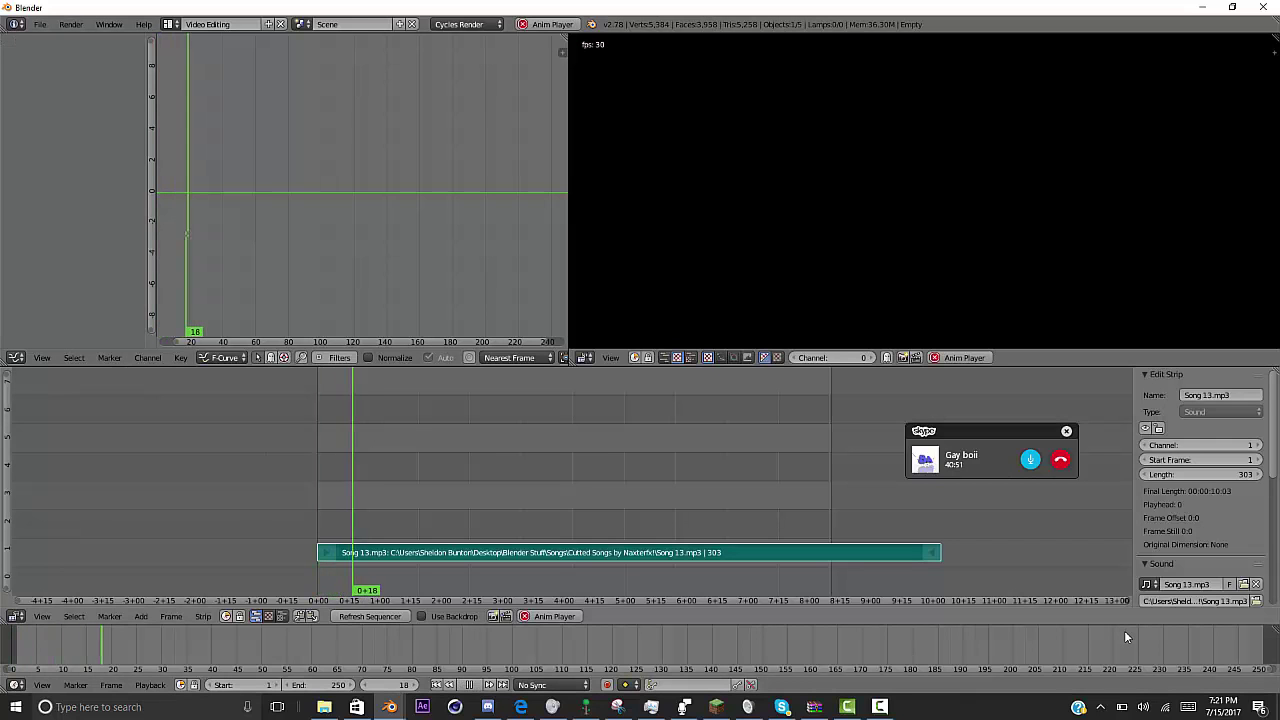
scroll(570, 485, "down", 4)
key("alt+a")
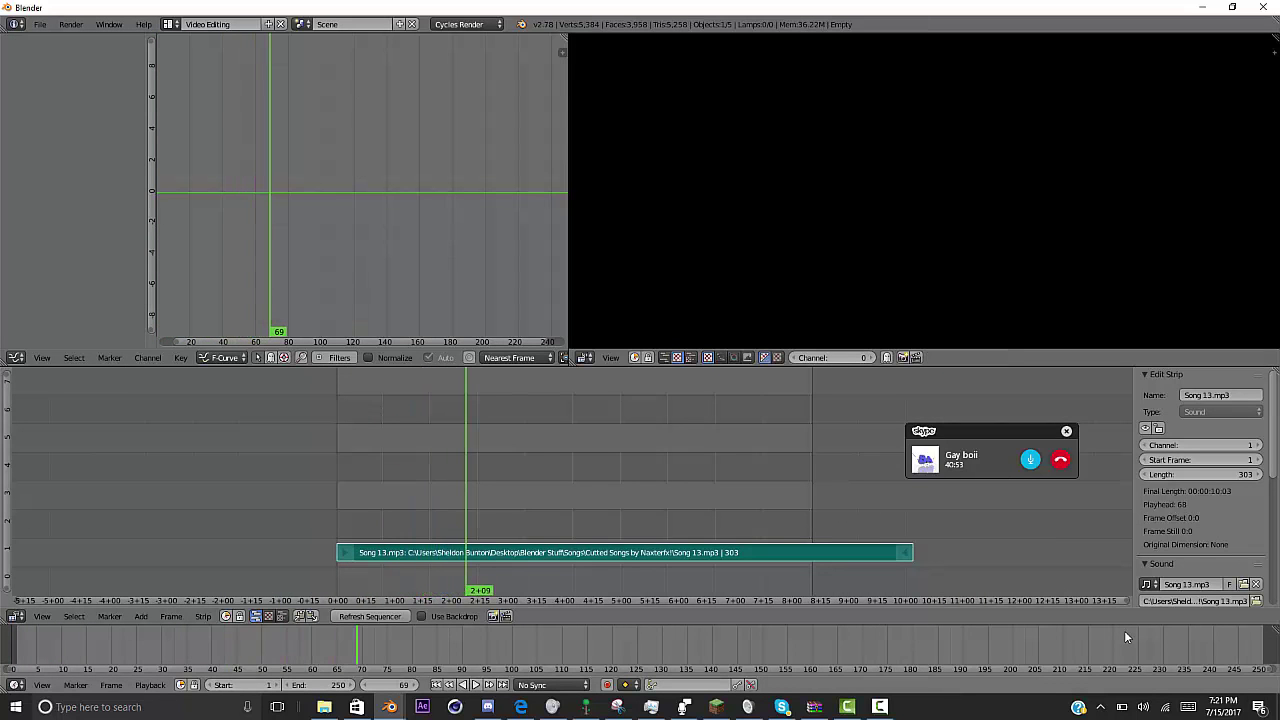
- Set playback synchronisation to AV-sync and the timeline's end frame to 305
left_click(552, 685)
left_click(532, 640)
mouse_move(318, 685)
left_mouse_down()
mouse_move(430, 685)
mouse_move(374, 685)
left_mouse_up()
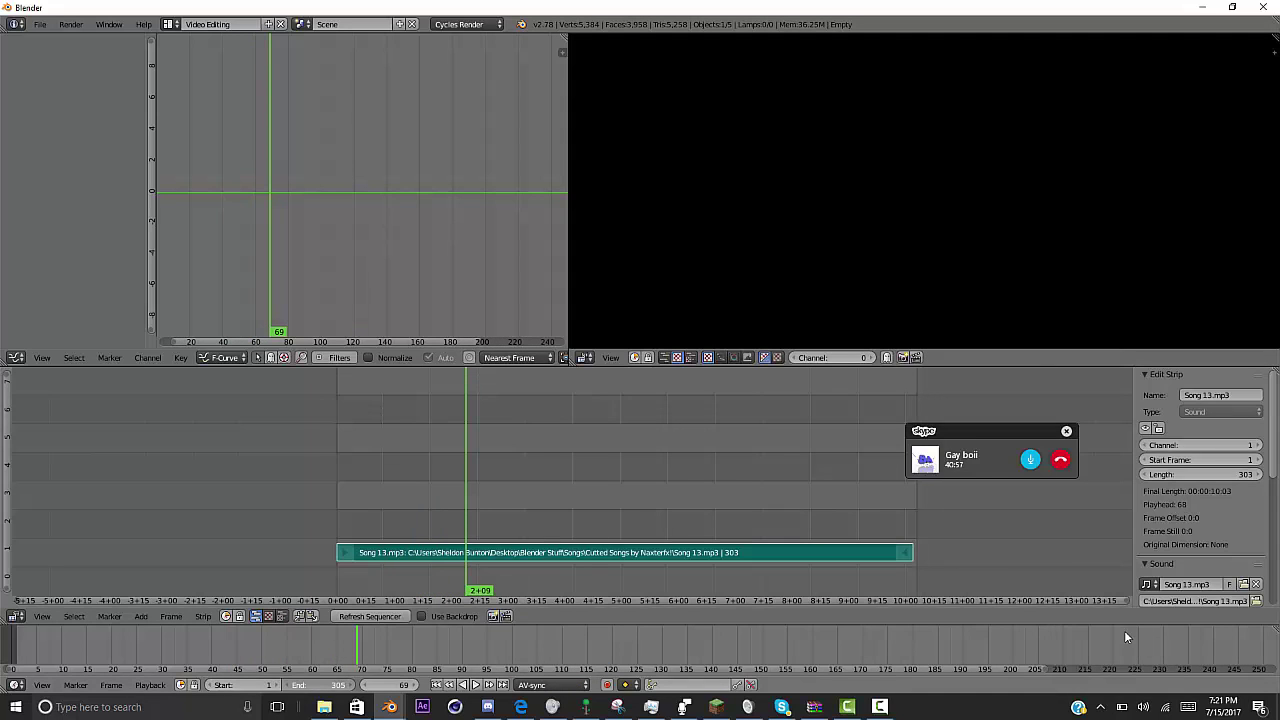
- Turn on Draw Waveform for the Song 13.mp3 strip and enlarge the waveform around its start
scroll(1200, 480, "down", 5)
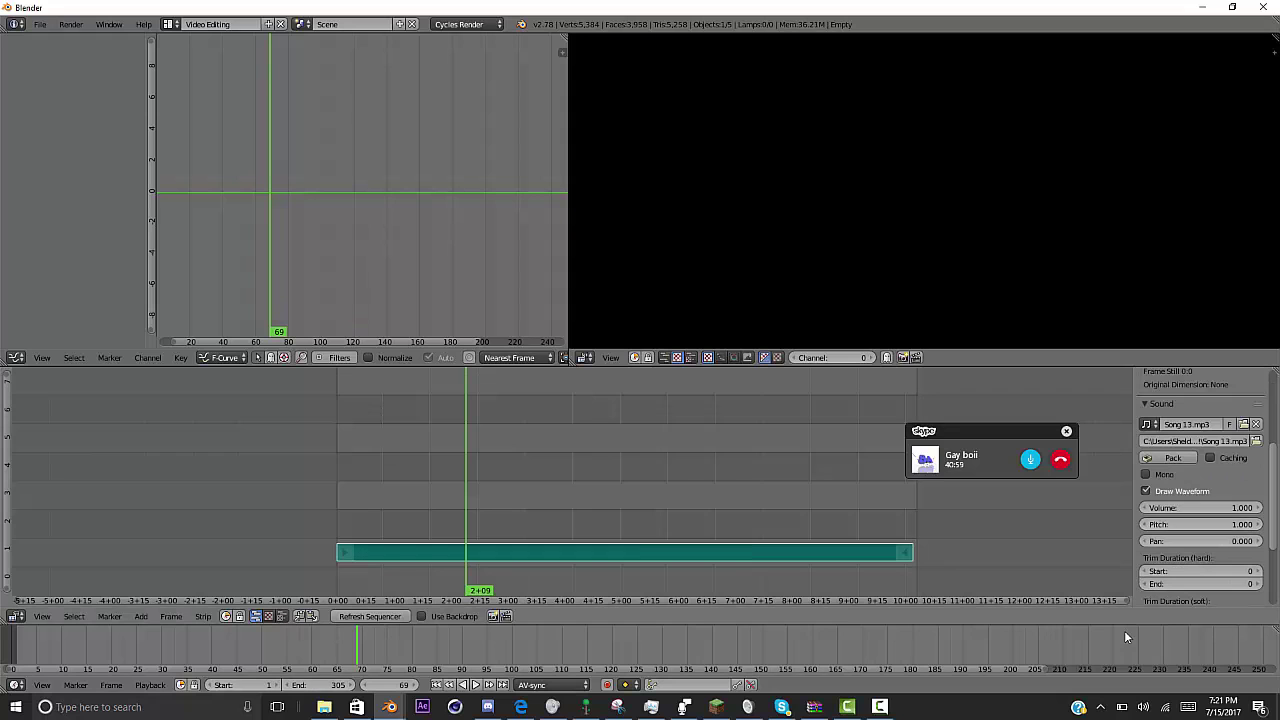
scroll(570, 485, "up", 6)
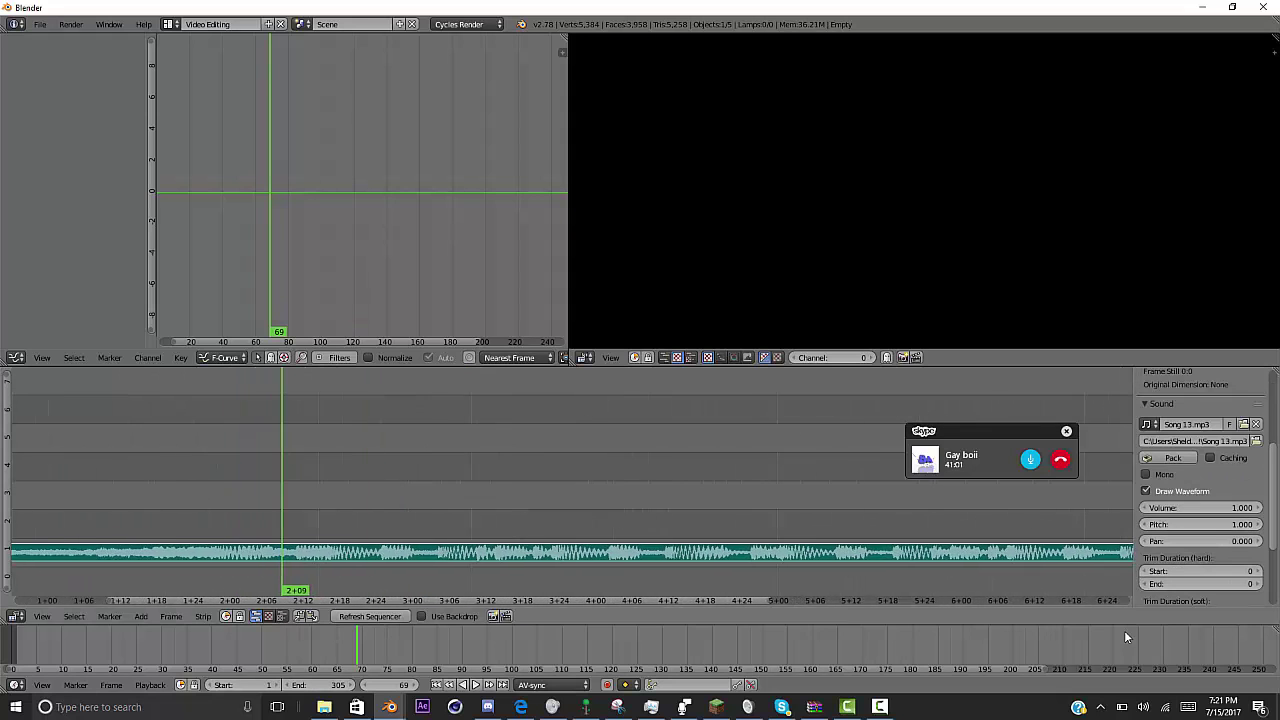
middle_click_drag(570, 485, 771, 485)
key("alt+Tab")
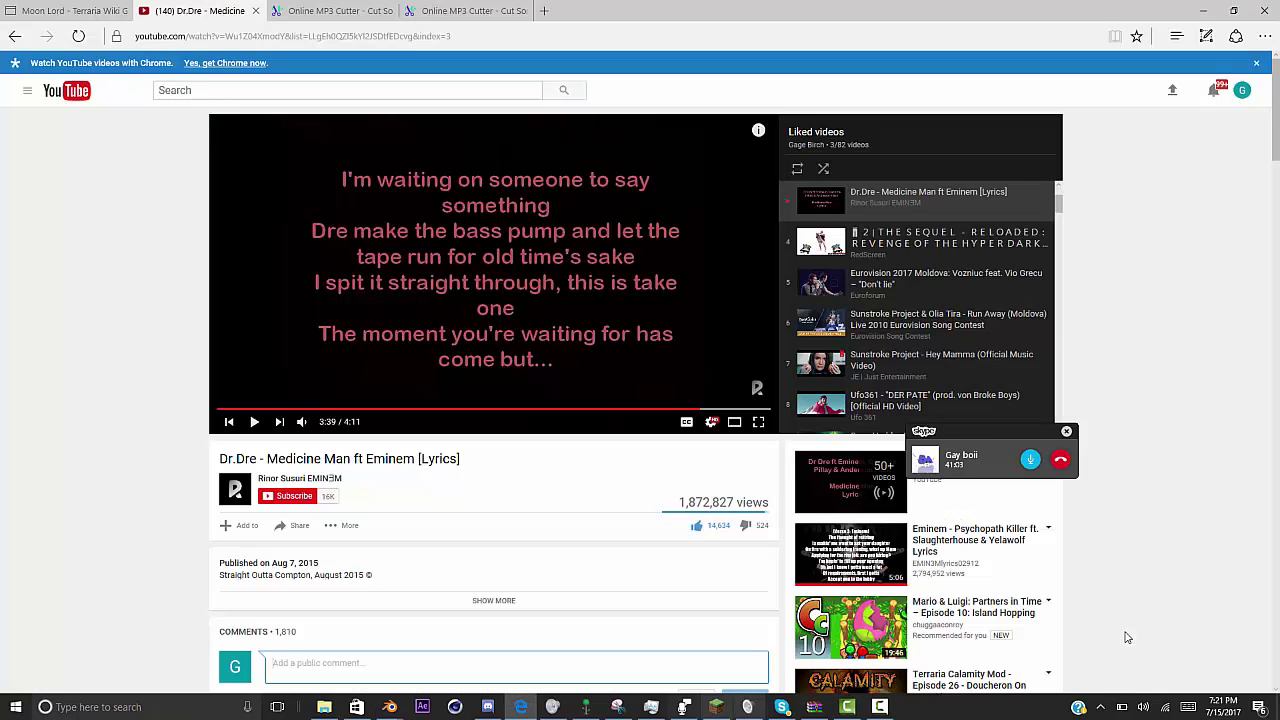
left_click(390, 707)
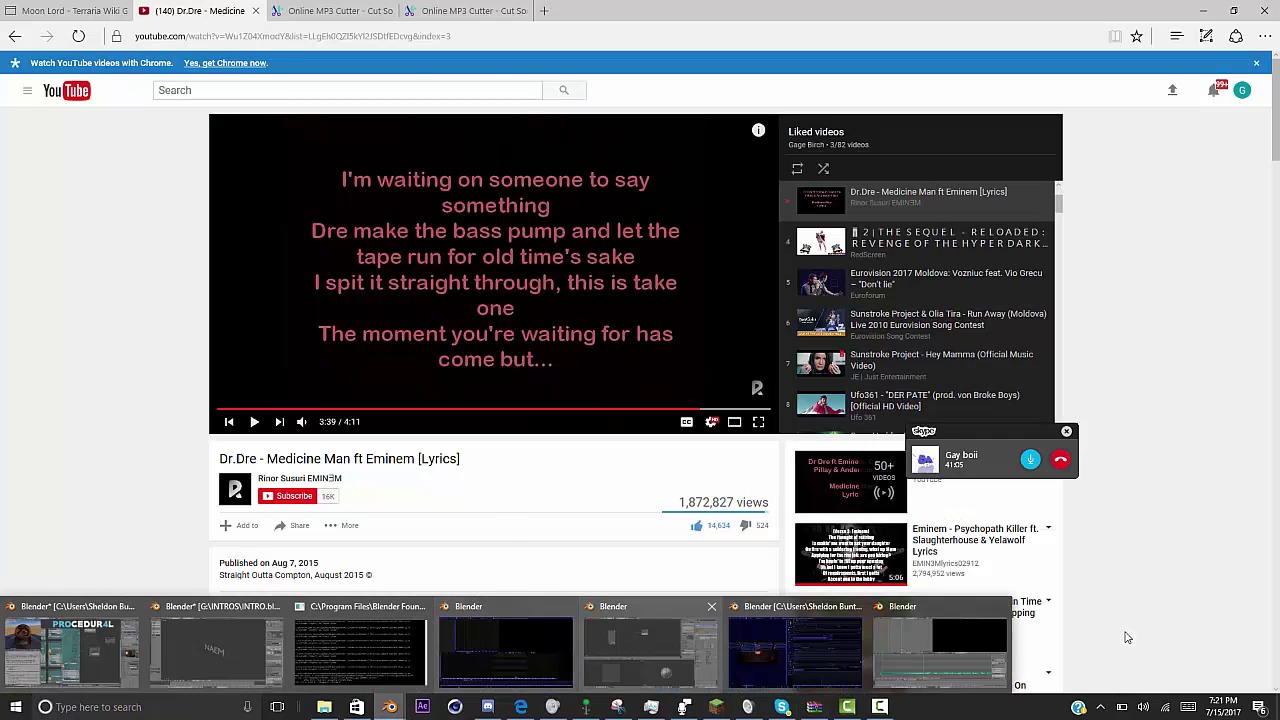
left_click(941, 650)
- Scrub through the song's opening and add a marker on the first beat at frame 59
left_click_drag(468, 485, 60, 485)
left_click(475, 684)
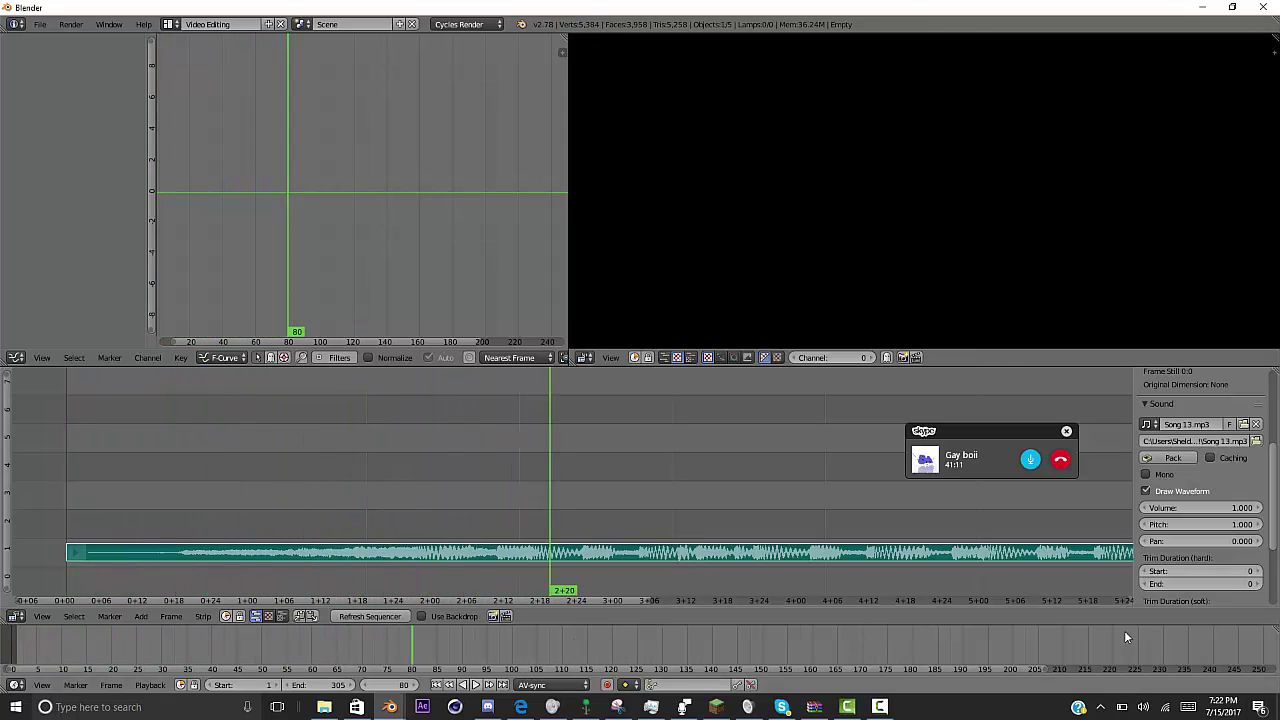
left_click_drag(549, 485, 286, 485)
key("m")
- Play the song and add beat markers at frames 72, 77, 85, 95 and 102
key("alt+a")
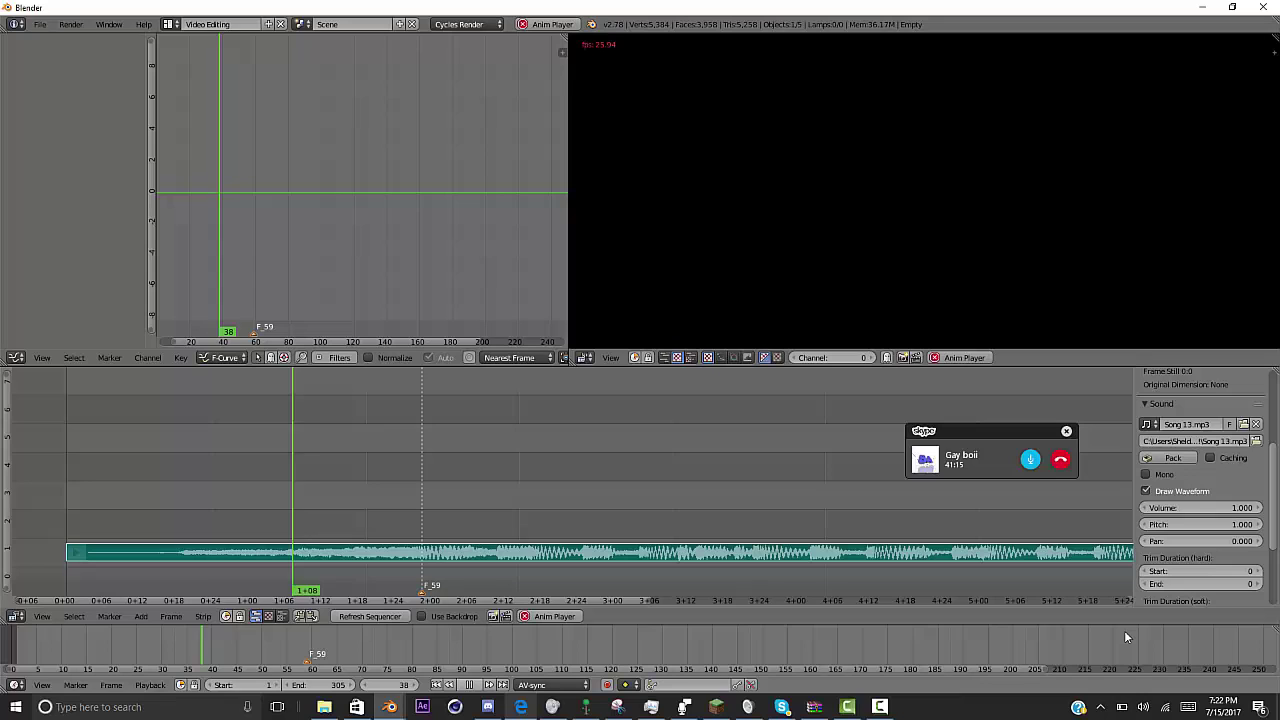
key("alt+a")
left_click(496, 485)
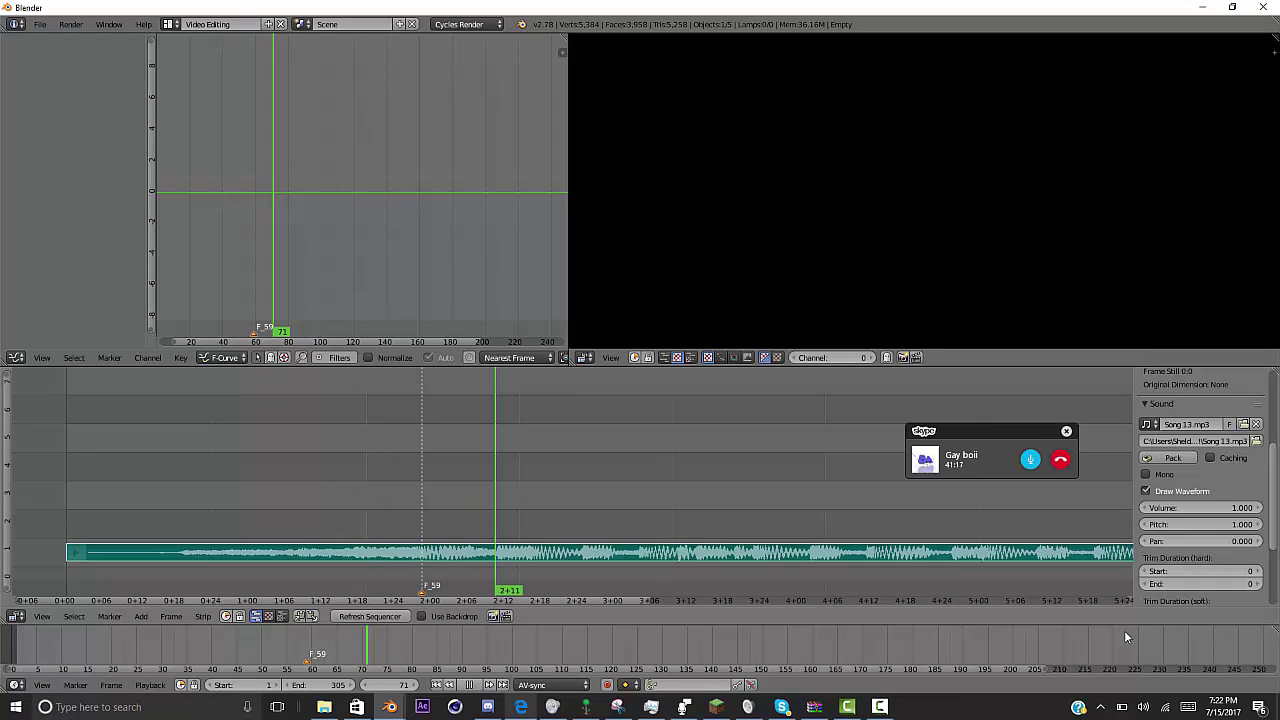
key("alt+a")
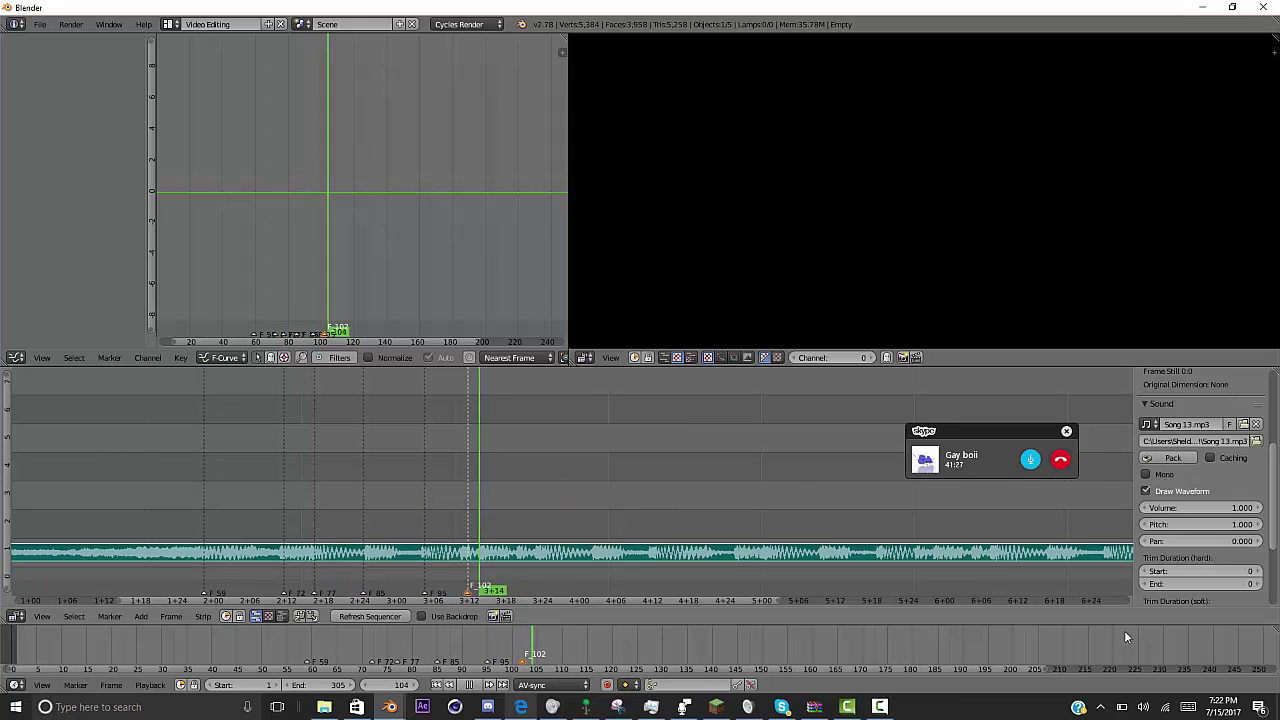
- Replay the song from frame 88 and add markers on the beats from frame 104 through frame 146
key("Left")
key("Left")
key("Left")
key("Left")
key("Left")
key("Left")
key("Left")
key("Left")
key("Left")
key("Left")
key("Left")
key("Left")
key("Left")
key("Left")
key("Left")
key("Left")
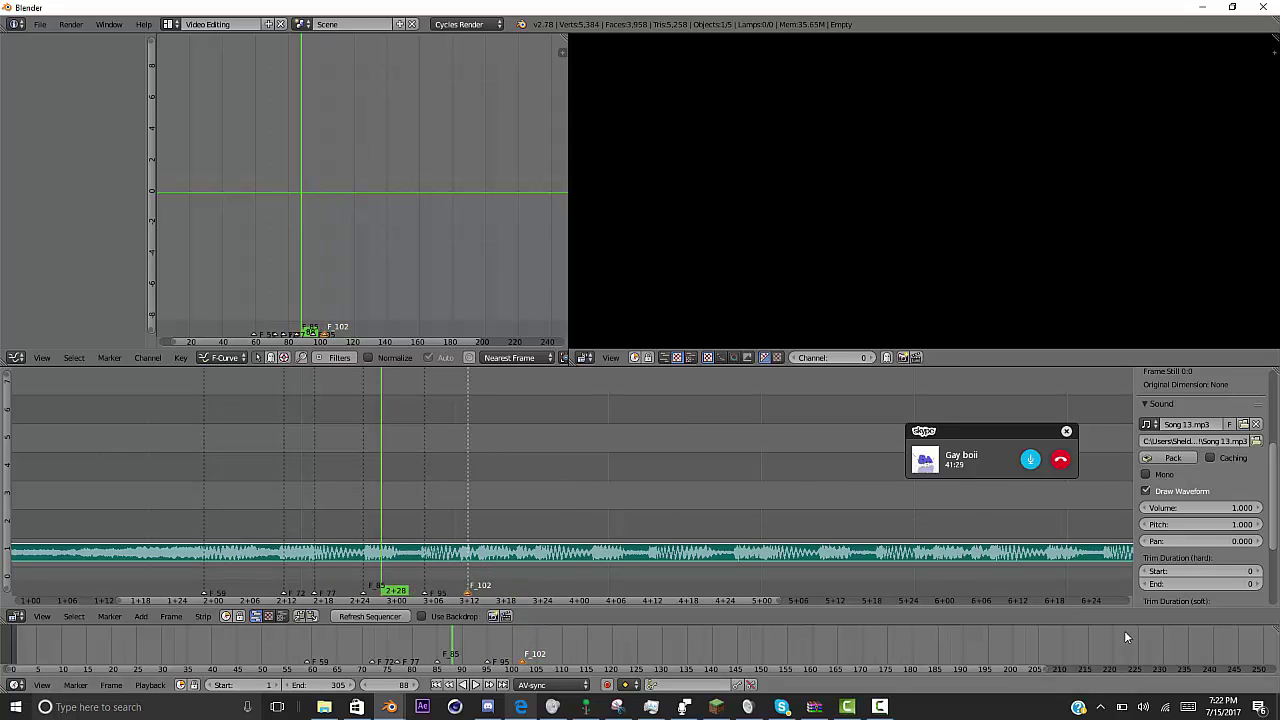
key("alt+a")
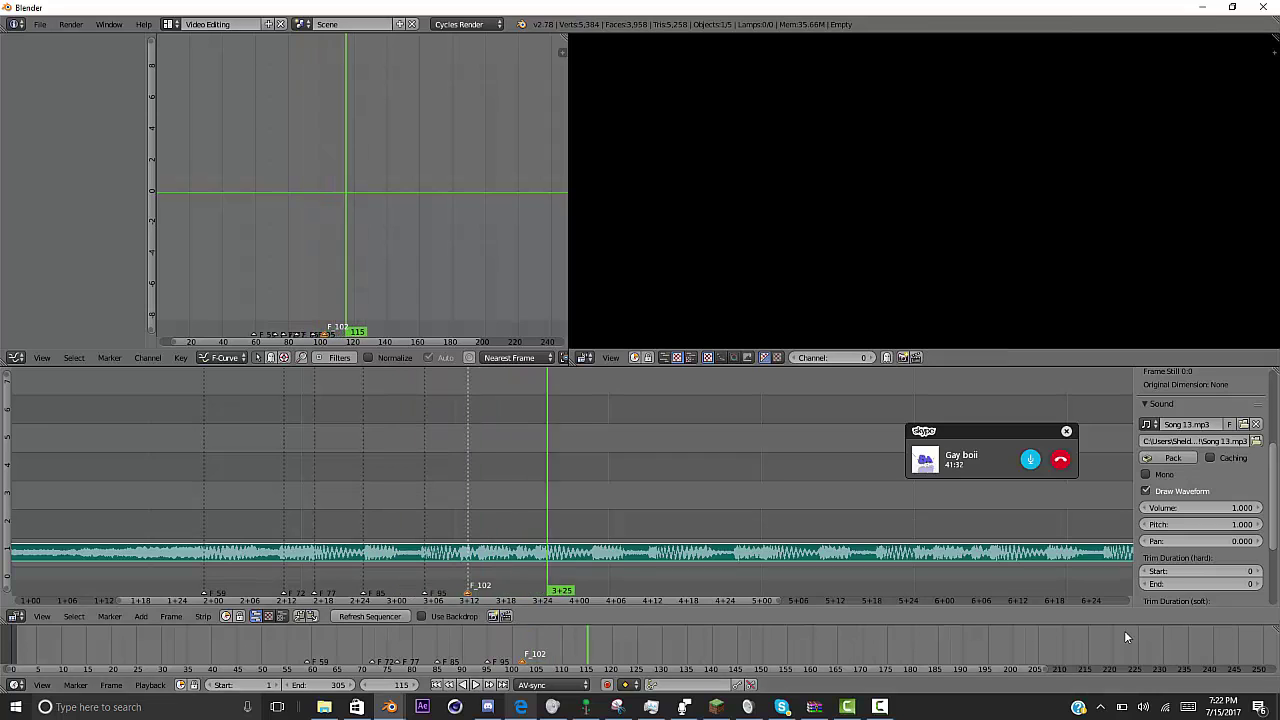
key("m")
key("m")
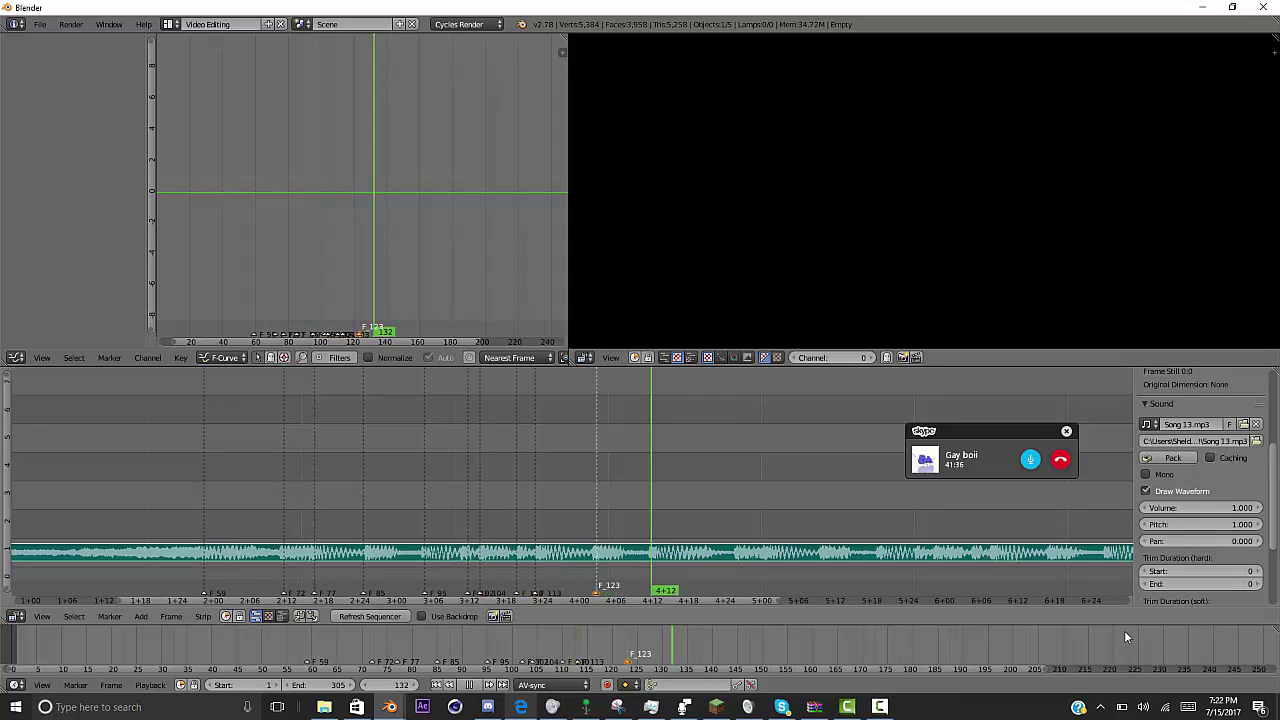
key("m")
key("m")
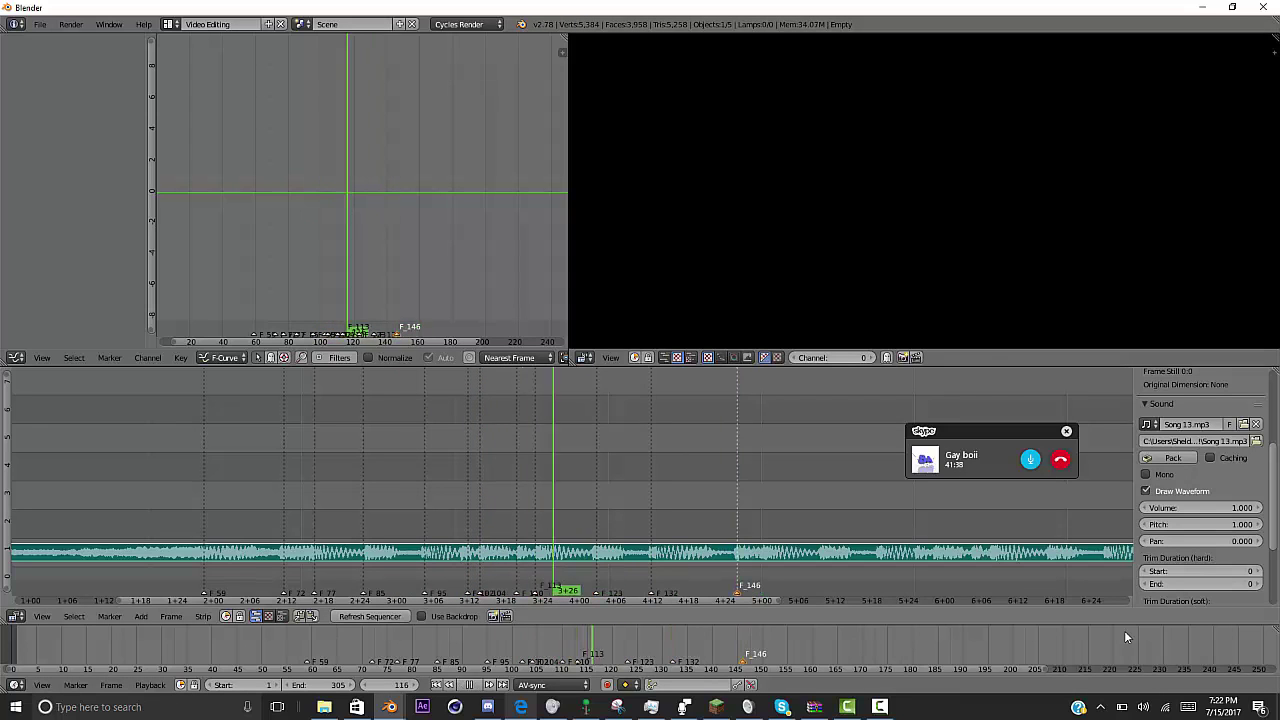
- Replay the song from frame 116 and add a beat marker at frame 150
key("Left")
key("Left")
key("Left")
key("Left")
key("Left")
key("Left")
key("Left")
key("Left")
key("Left")
key("Left")
key("Left")
key("Left")
key("Left")
key("Left")
key("Left")
key("Left")
key("Left")
key("Left")
key("Left")
key("Left")
key("alt+a")
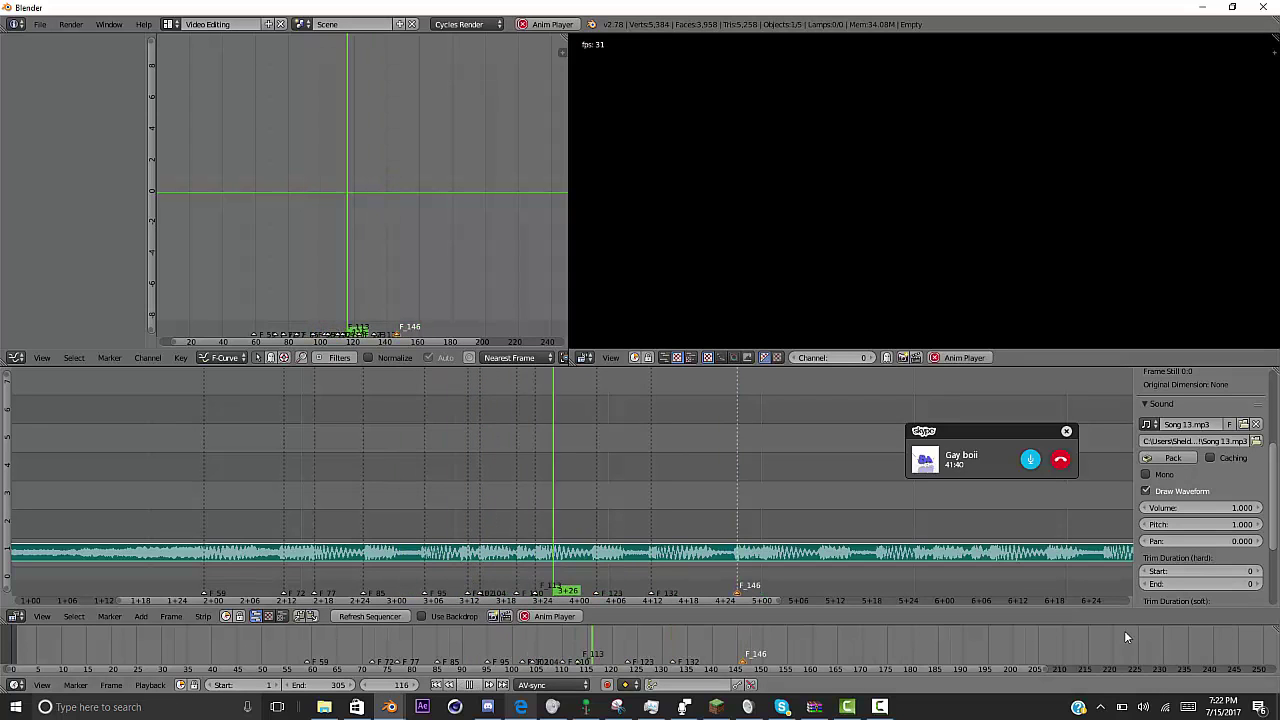
key("alt+a")
scroll(572, 485, "down", 10, "ctrl")
key("alt+a")
key("m")
key("m")
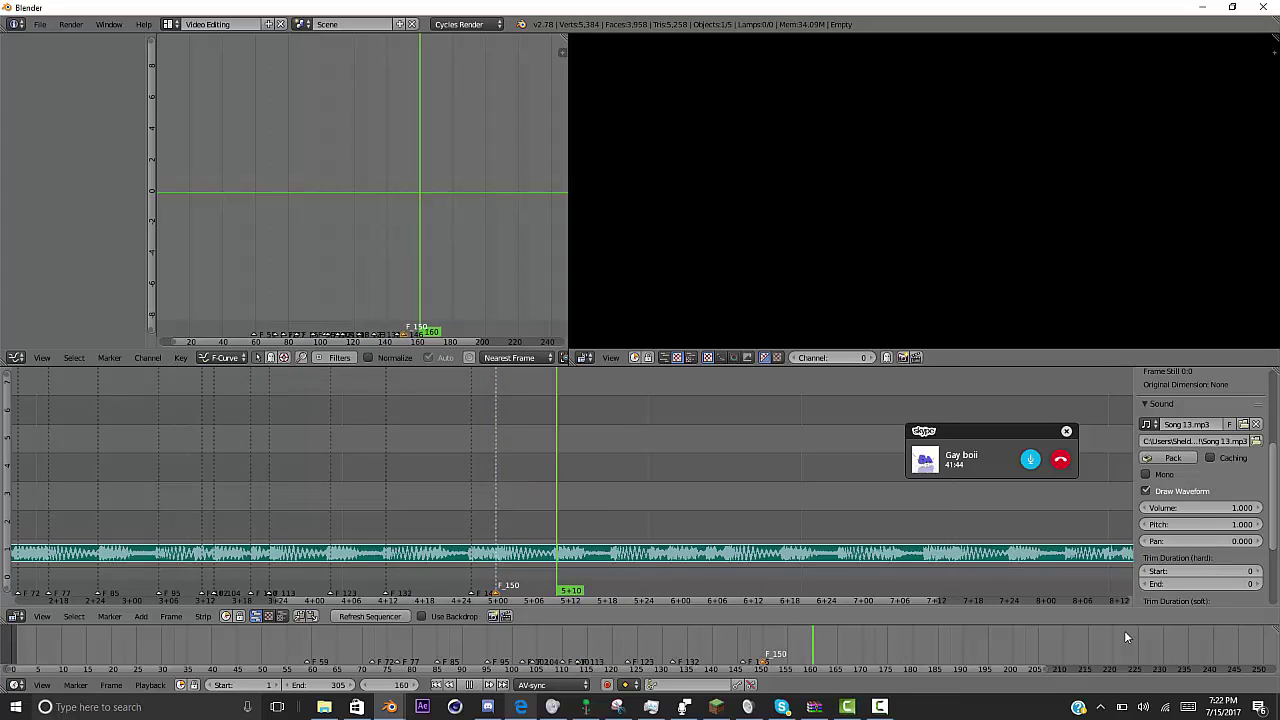
- Continue along the waveform, adding beat markers at frames 160, 169 and 176
key("m")
key("m")
scroll(1127, 637, "down", 6, "ctrl")
key("Right")
key("Right")
key("Right")
key("Right")
key("Left")
key("Left")
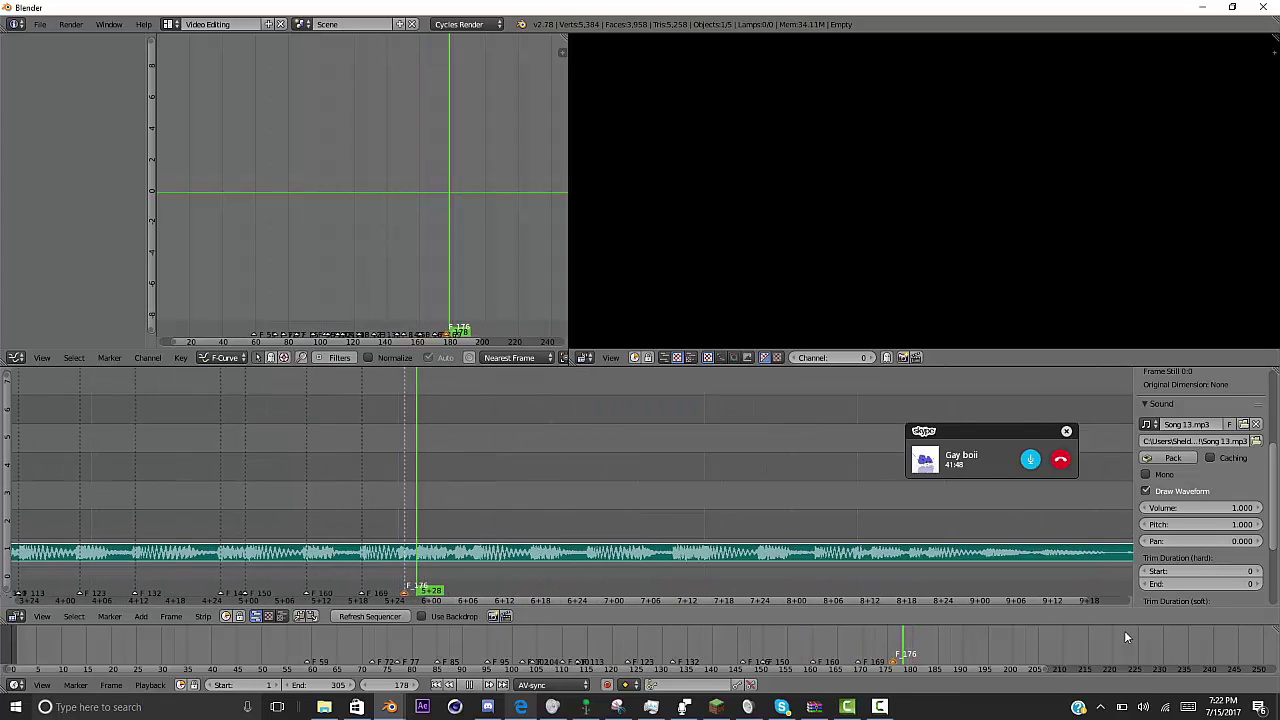
- Mark the quick run of beats at frames 178, 180 and 183
key("m")
key("Right")
key("Right")
key("m")
key("Right")
key("Right")
key("Right")
key("m")
- Replay the song from about frame 149 and add a beat marker at frame 188
key("Left")
key("Left")
key("Left")
key("Left")
key("Left")
key("Left")
key("Left")
key("Left")
key("Left")
key("Left")
key("Left")
key("Left")
key("Left")
key("Left")
key("Left")
key("Left")
key("Left")
key("Left")
key("Left")
key("Left")
key("alt+a")
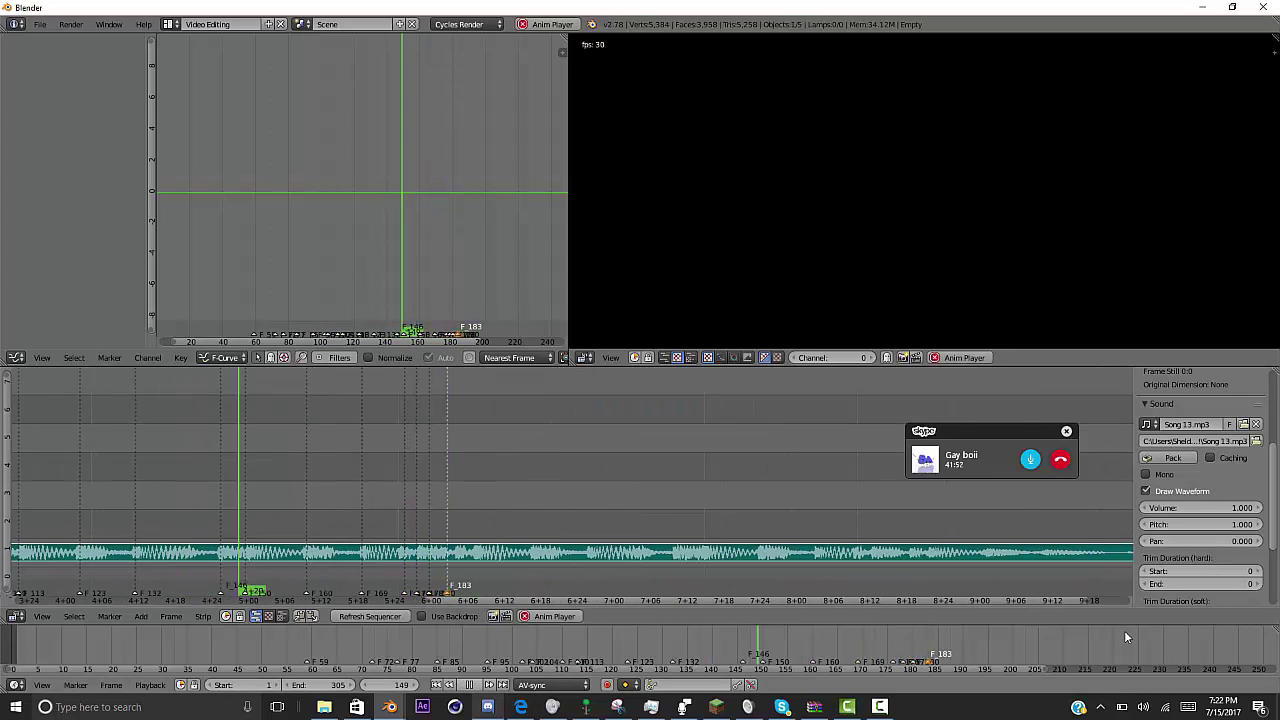
key("alt+a")
key("Left")
key("Left")
key("Left")
key("Left")
key("Left")
key("Left")
key("m")
key("Left")
key("Left")
key("Left")
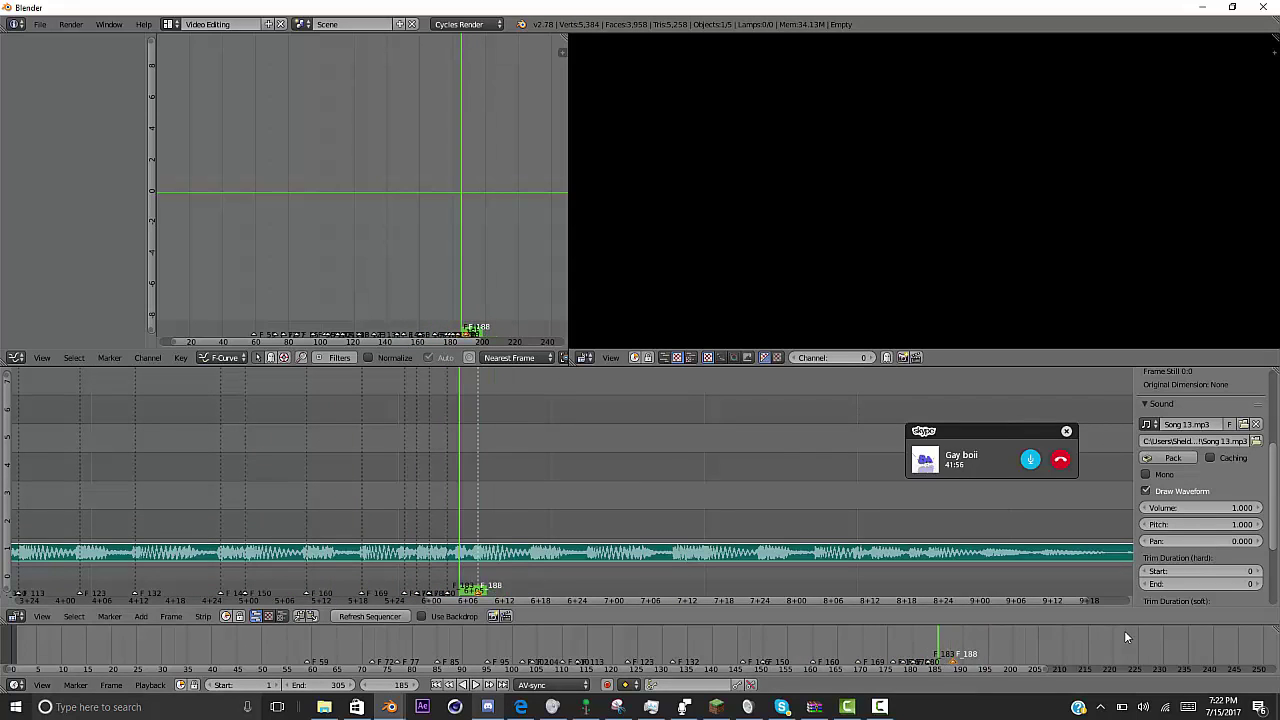
- Move the beat marker at frame 183 to frame 185 and replay the song from shortly before it
right_click_drag(447, 593, 459, 593)
key("Left")
key("Left")
key("Left")
key("Left")
key("Left")
key("Left")
key("Left")
key("Left")
key("Left")
key("Left")
key("Left")
key("Left")
key("Left")
key("Left")
key("Left")
key("Left")
key("Left")
key("Left")
key("Left")
key("Left")
key("alt+a")
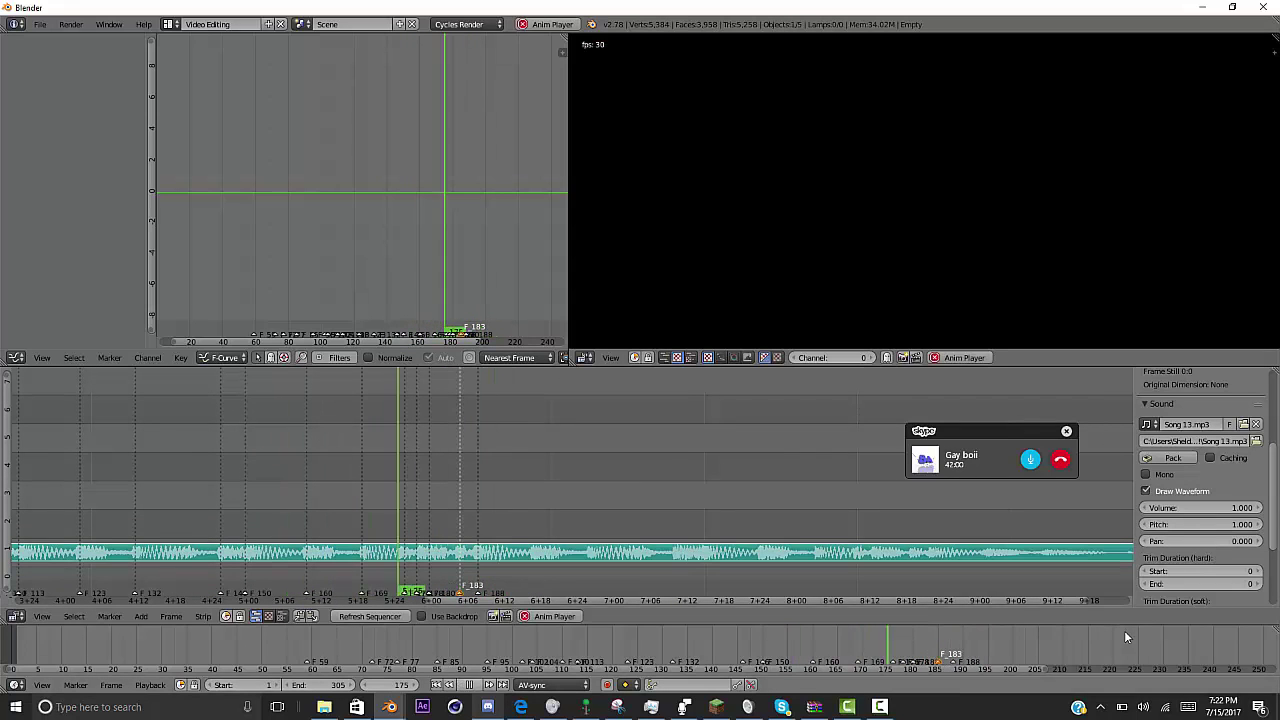
- Add a beat marker at frame 182 and replay this part of the song from a little earlier
key("alt+a")
key("Left")
key("Left")
key("Left")
key("Left")
key("Left")
key("Left")
key("Left")
key("Left")
key("Left")
key("Left")
key("Left")
key("Left")
key("Left")
key("Left")
key("Left")
key("Left")
key("Left")
key("Left")
key("Left")
key("Left")
key("alt+a")
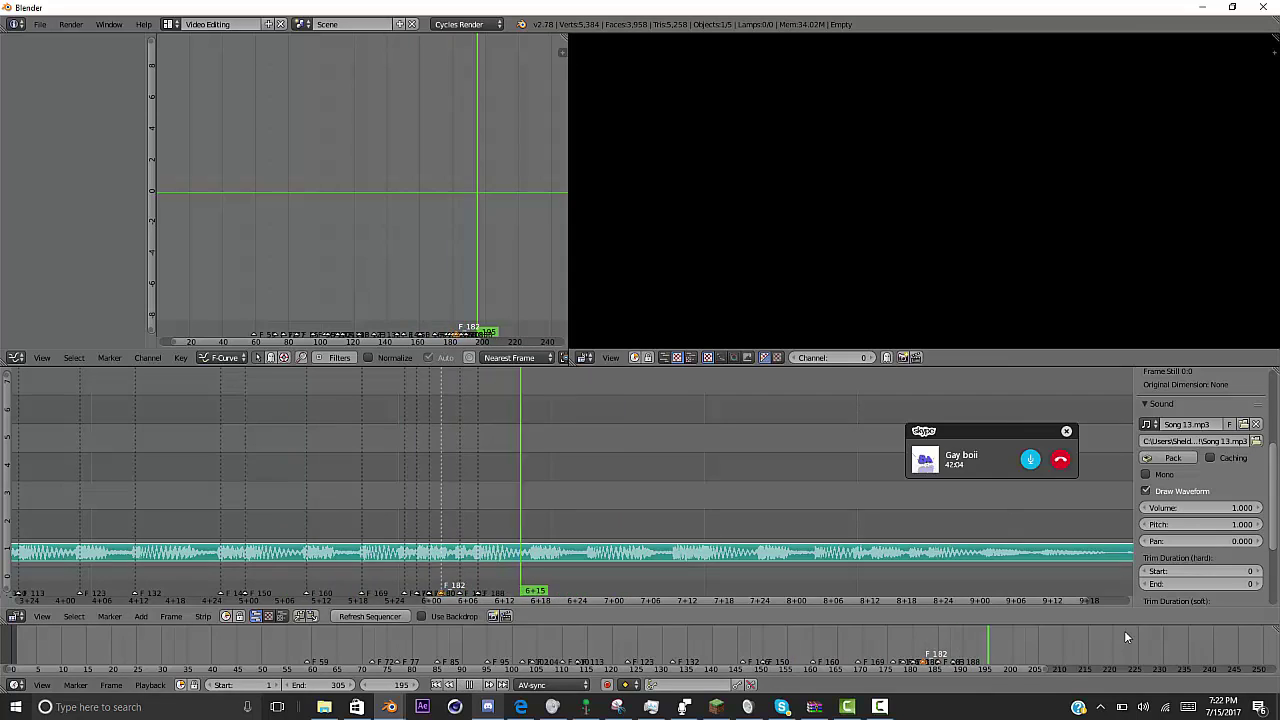
- Mark the following beats at frames 197, 206, 215, 220, 225 and 234 while the song plays
key("m")
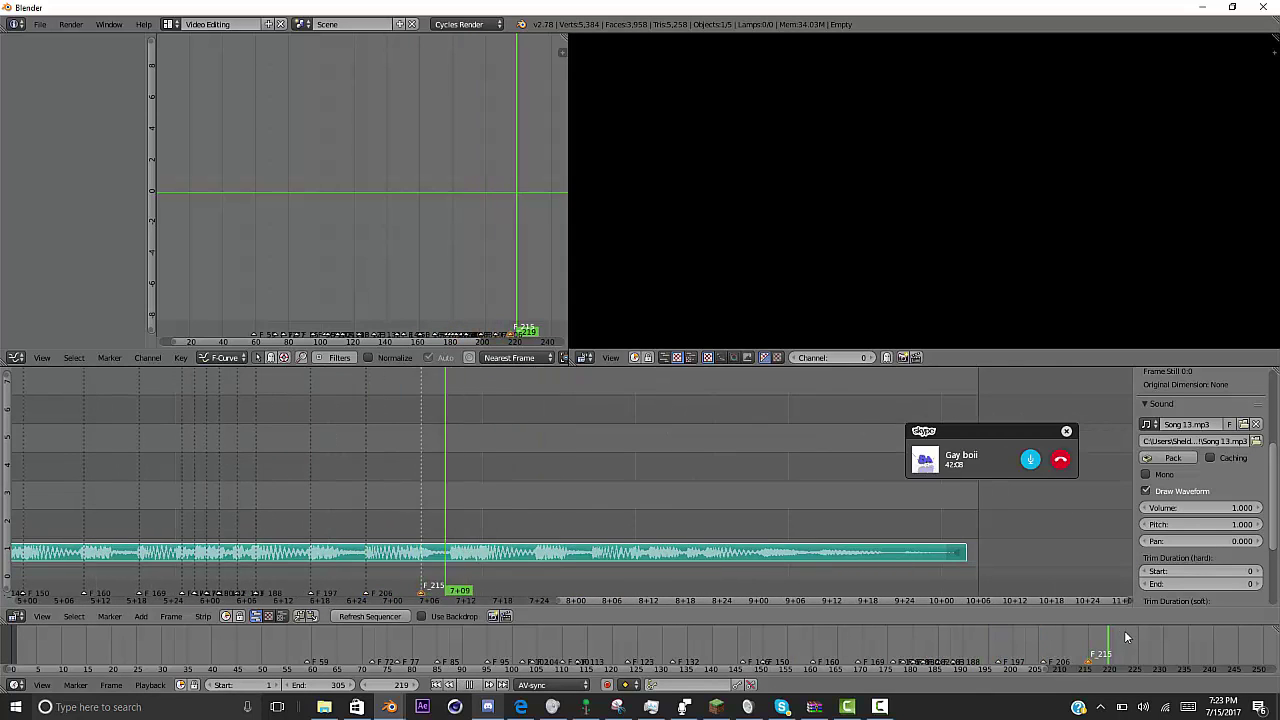
key("m")
key("m")
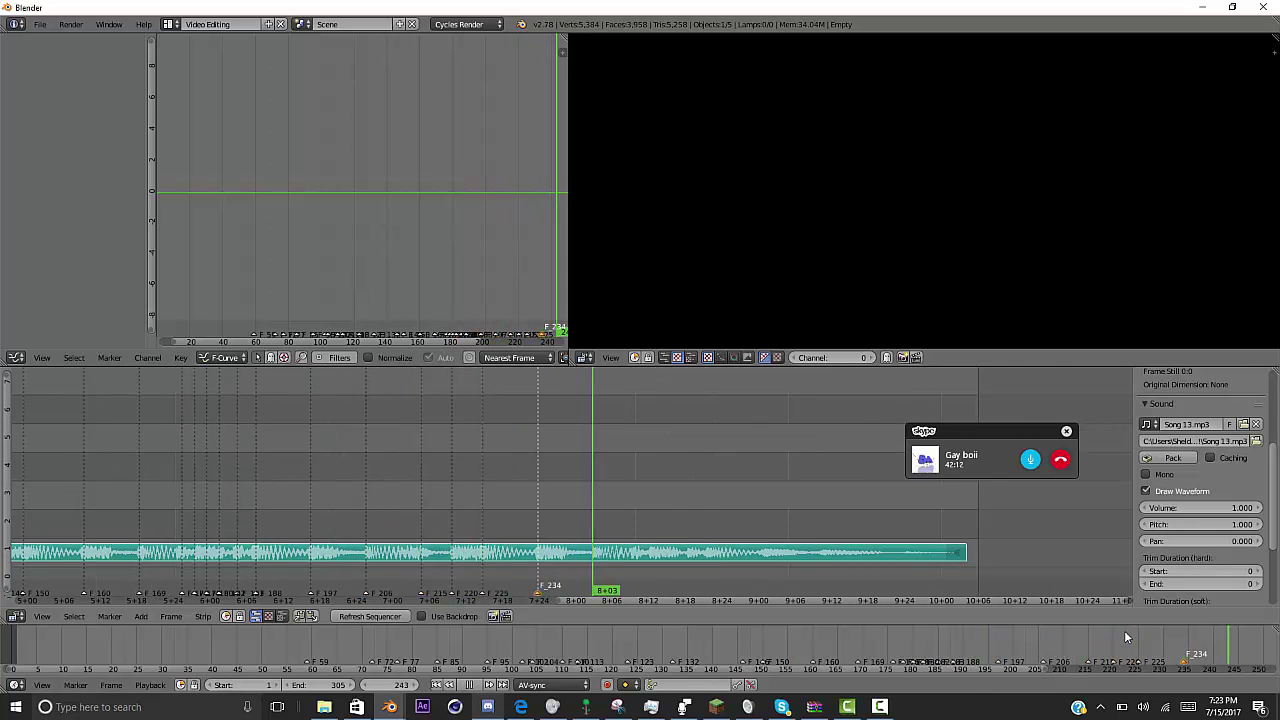
- Mark the last beats of the song at frames 243, 249, 252, 259, 261, 270 and 280
key("m")
key("m")
key("m")
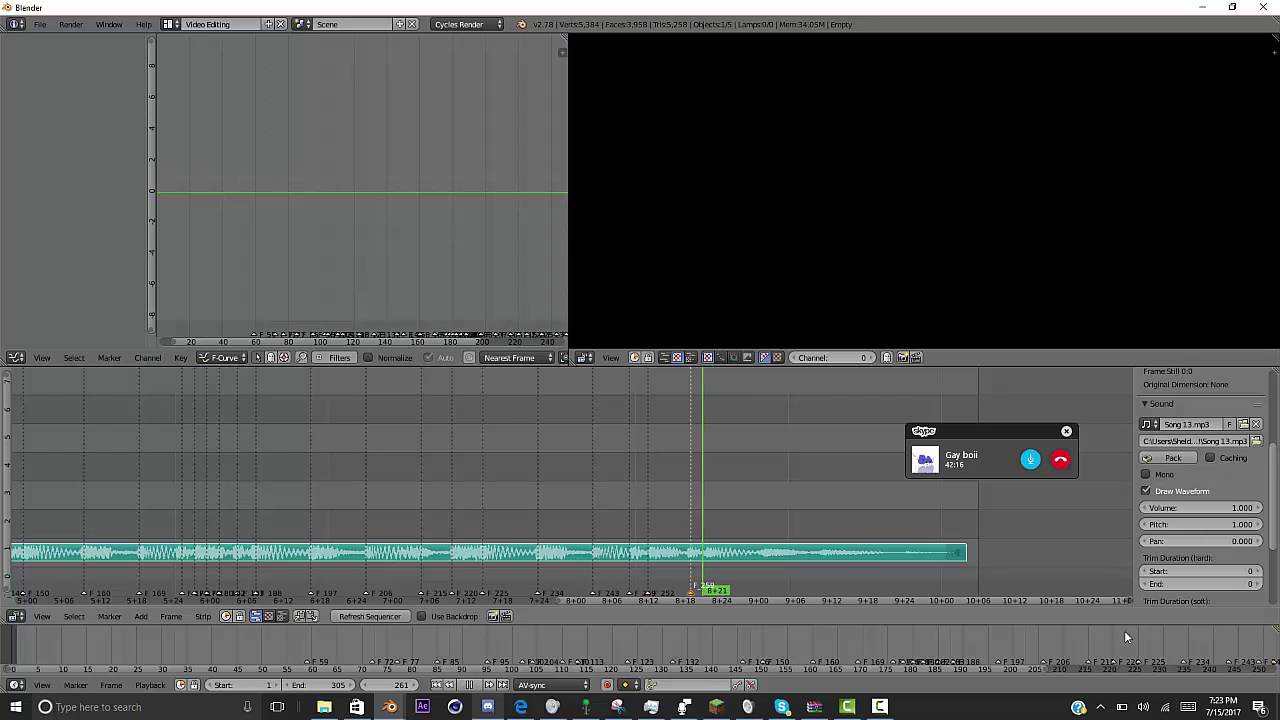
key("m")
key("m")
key("m")
- Play the song through its end and again from the beginning to check the beat markers against the waveform
scroll(1126, 637, "down", 9)
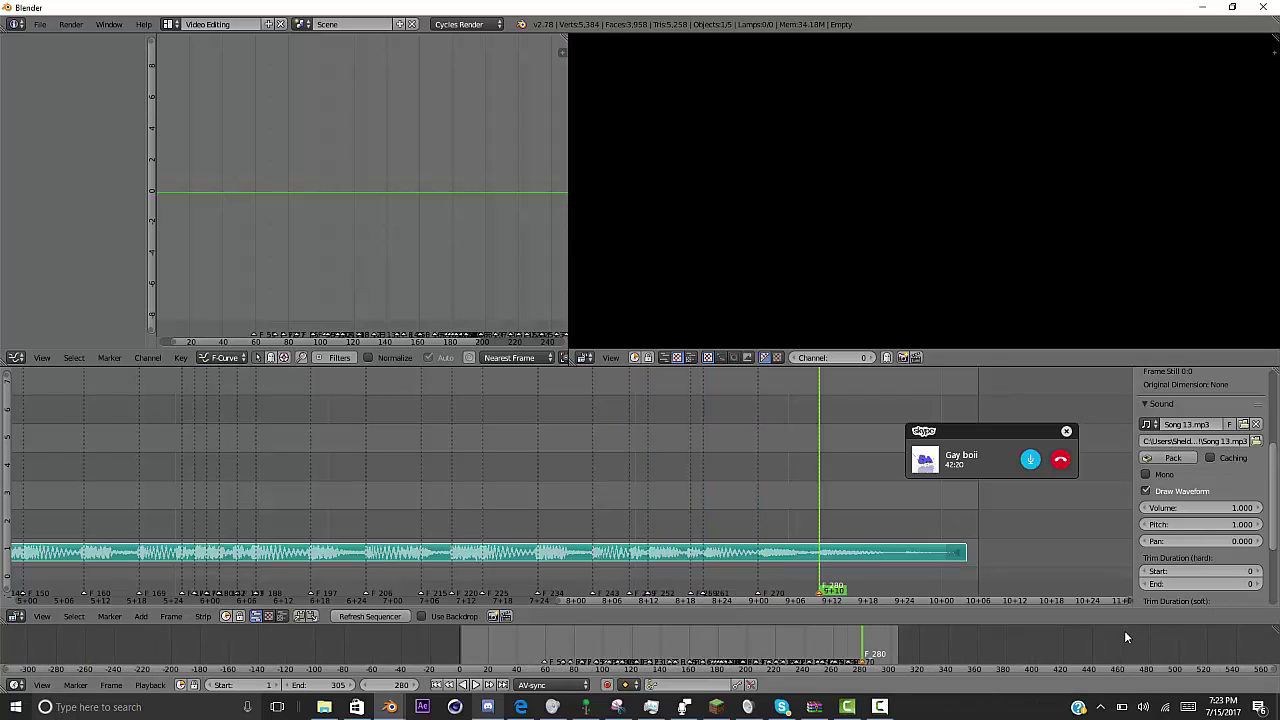
left_click(476, 685)
scroll(1126, 637, "up", 4)
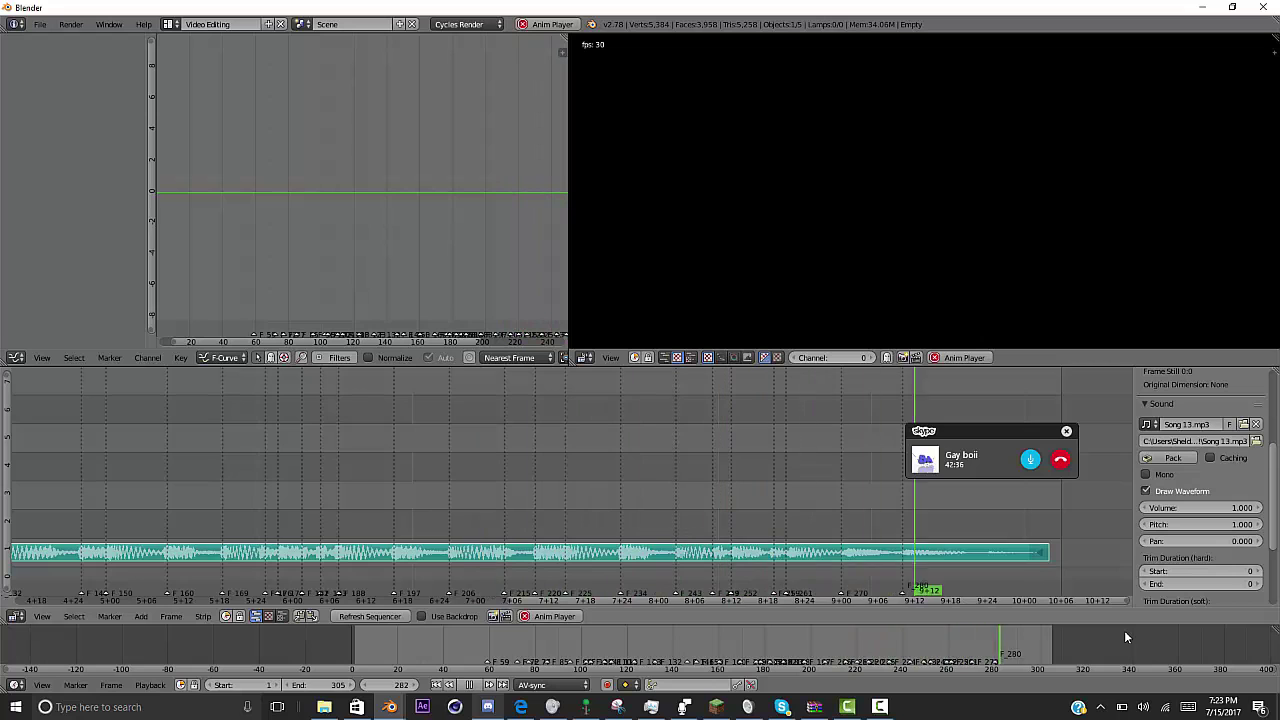
scroll(572, 485, "down", 4)
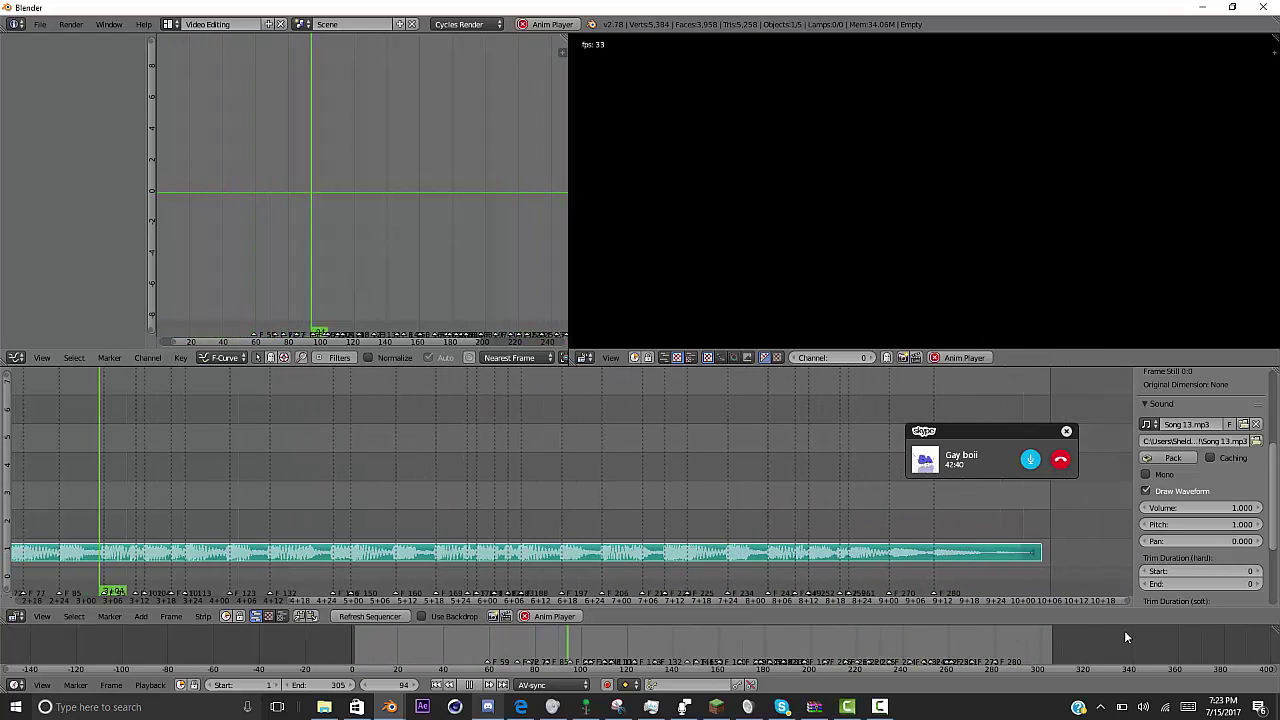
- Switch to the Default screen layout, stop the playback and set the current frame to 0
left_click(170, 24)
left_click(183, 83)
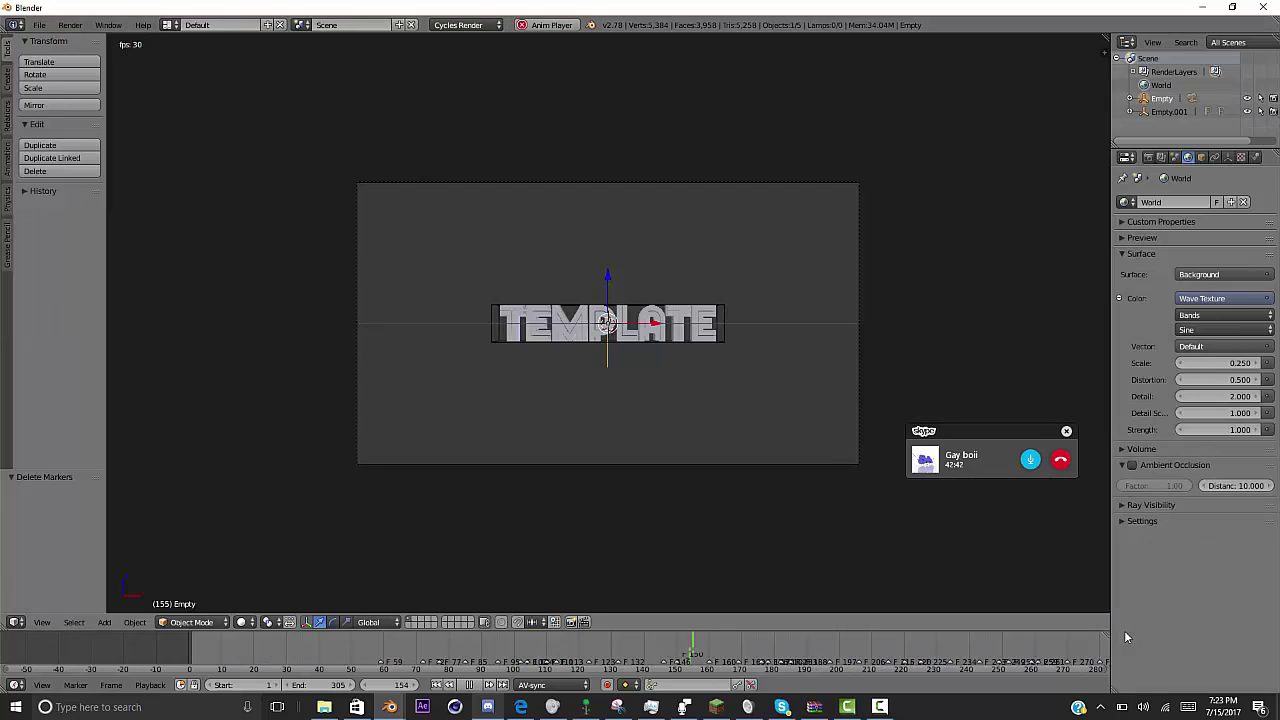
left_click(469, 685)
scroll(555, 648, "down", 7)
left_click(464, 648)
key("alt+a")
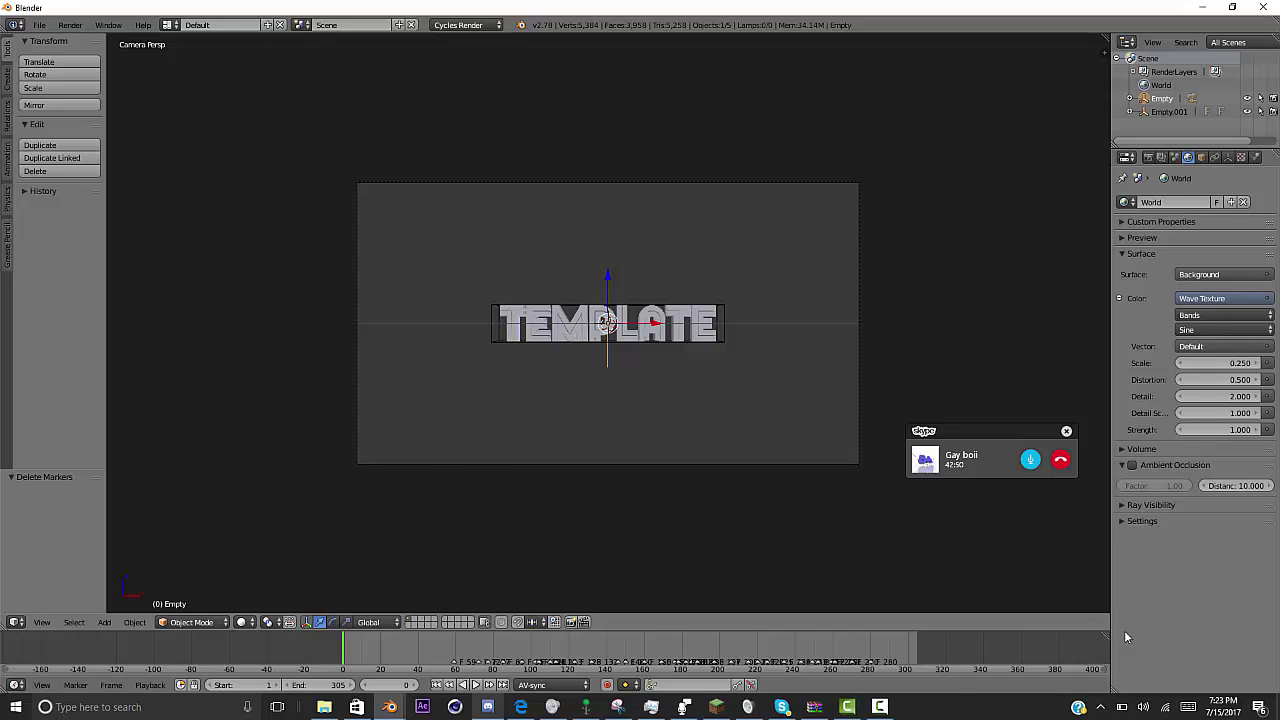
- Select Empty.001, the box empty around the TEMPLATE text, inspect it from an angle and return to the camera view
left_click(1169, 111)
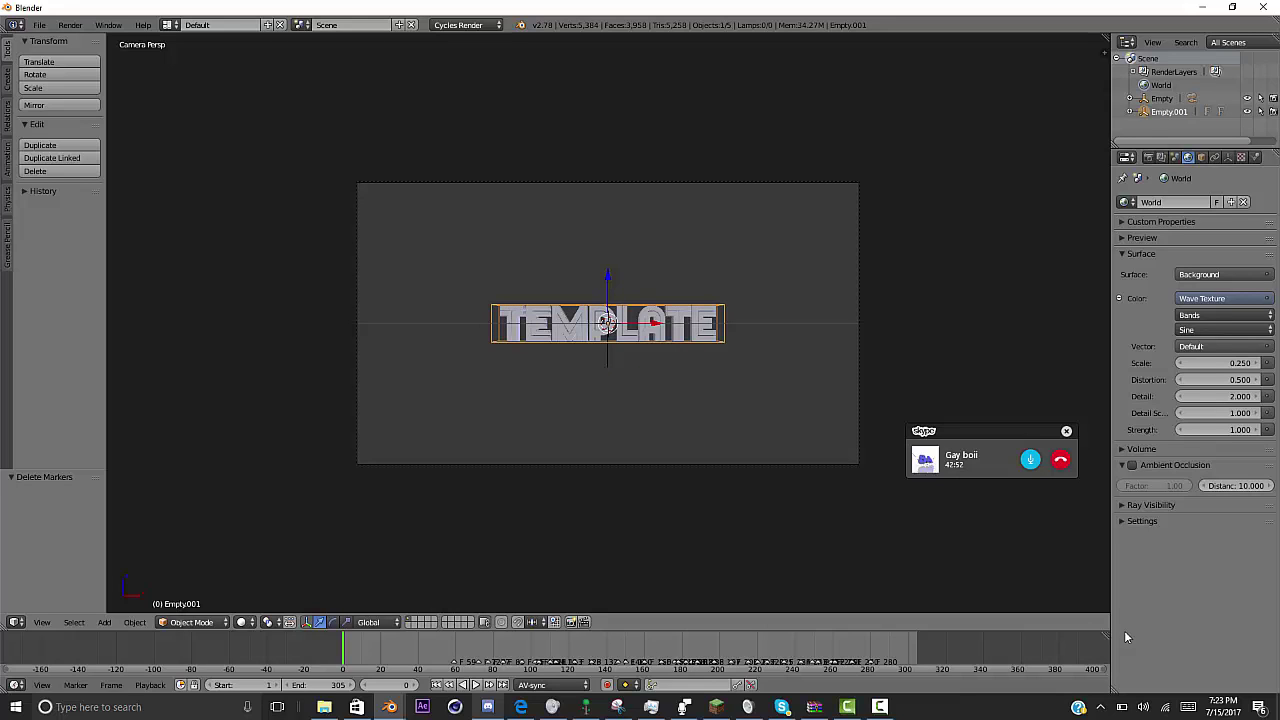
middle_click_drag(600, 450, 880, 438)
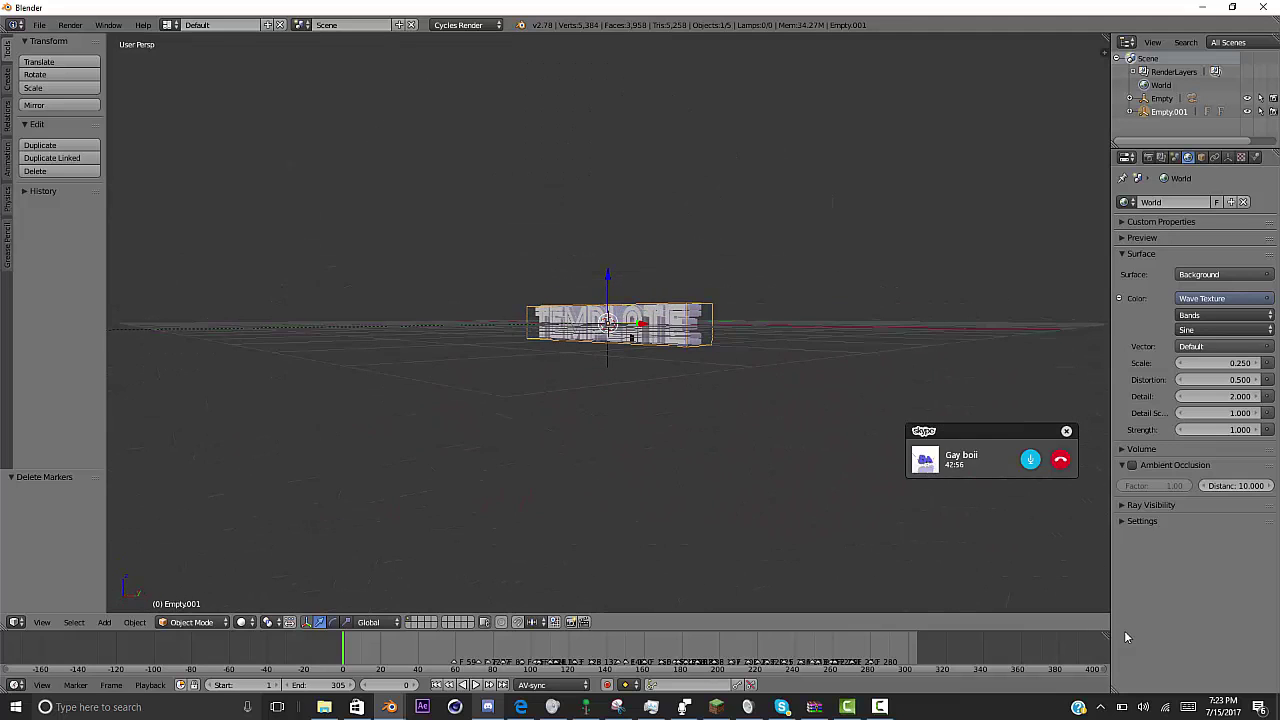
key("KP_0")
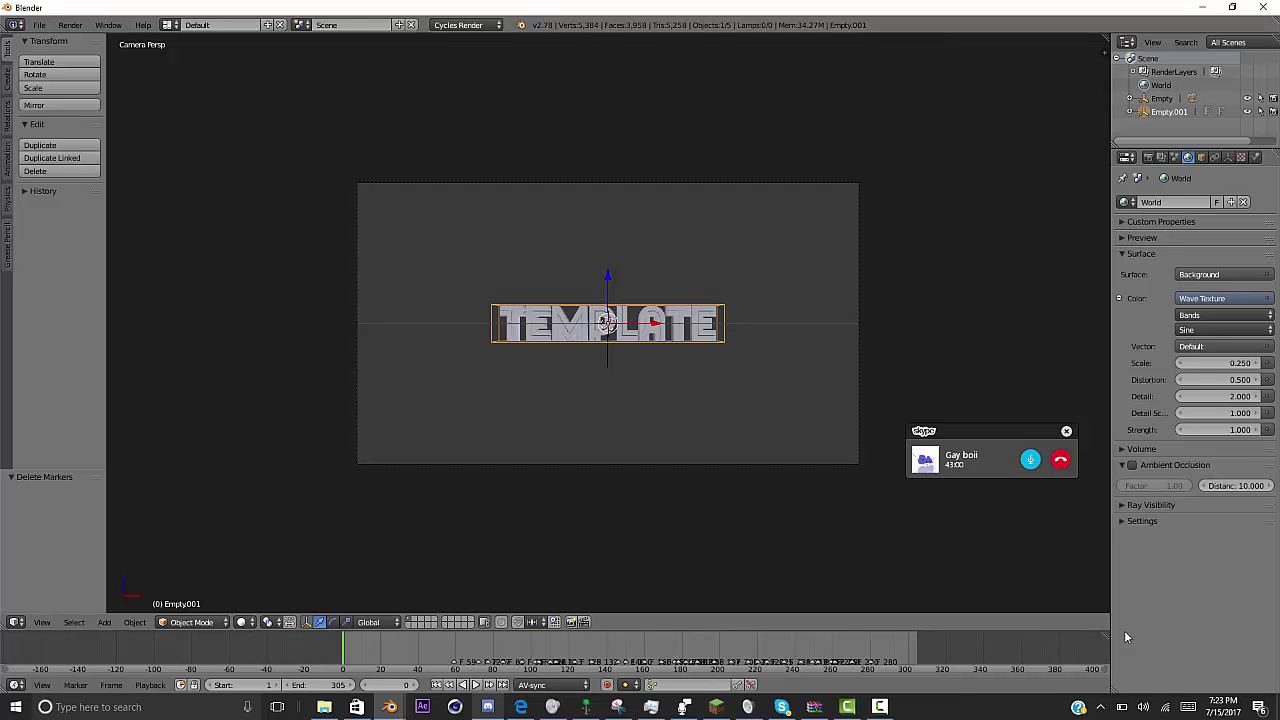
- Split the 3D view into two side-by-side areas and turn the new one into a Graph Editor
left_click_drag(1106, 628, 647, 628)
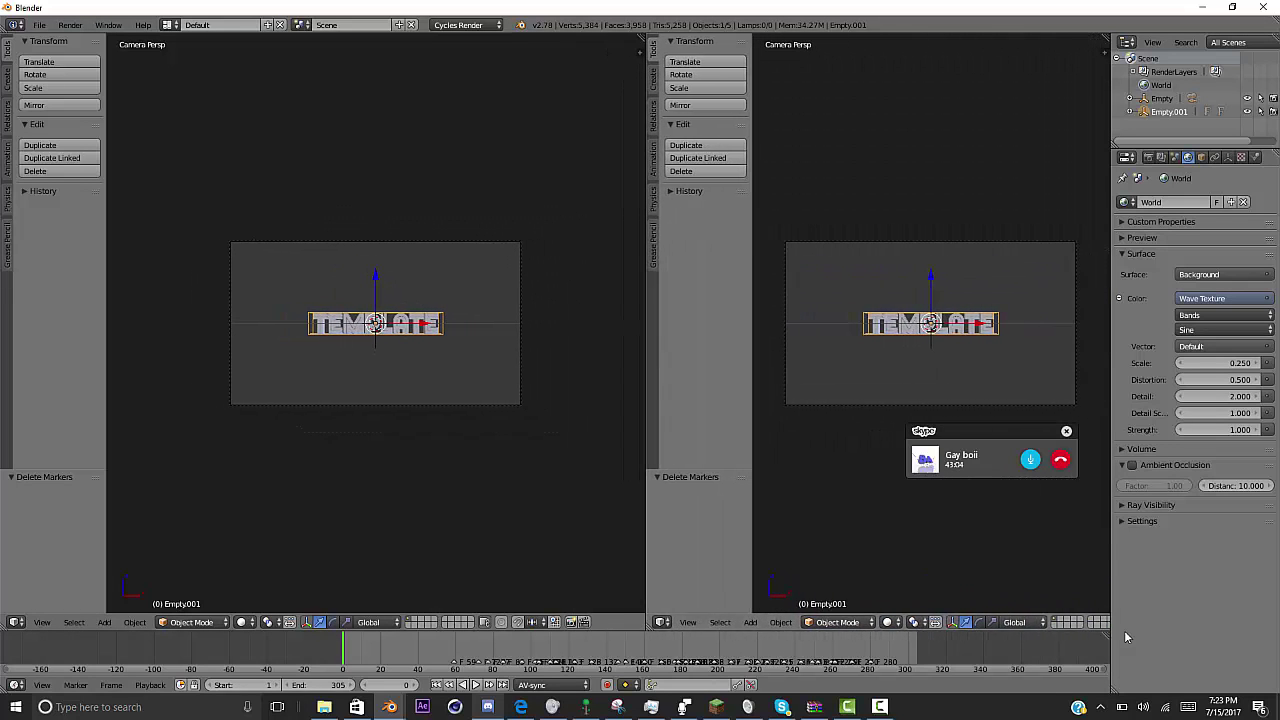
left_click(661, 622)
key("Return")
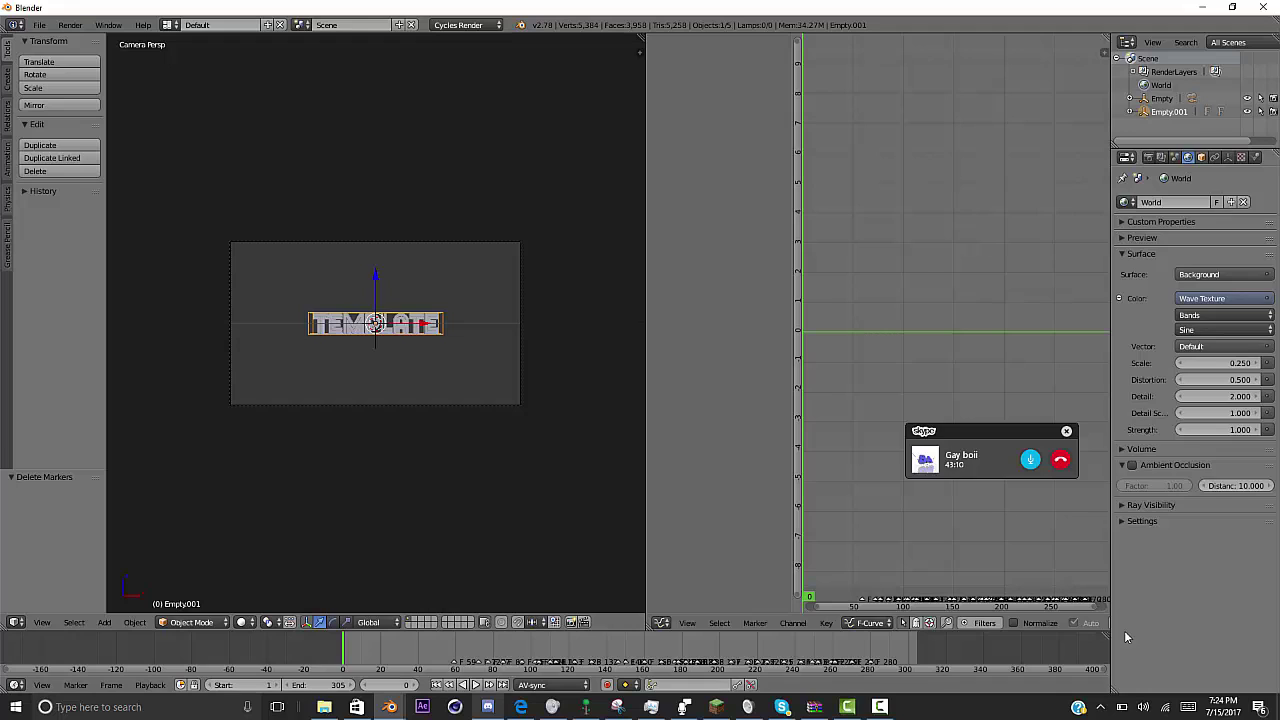
- Show the object properties of Empty.001 and make LocRotScale the active keying set
left_click(1202, 157)
left_click(680, 684)
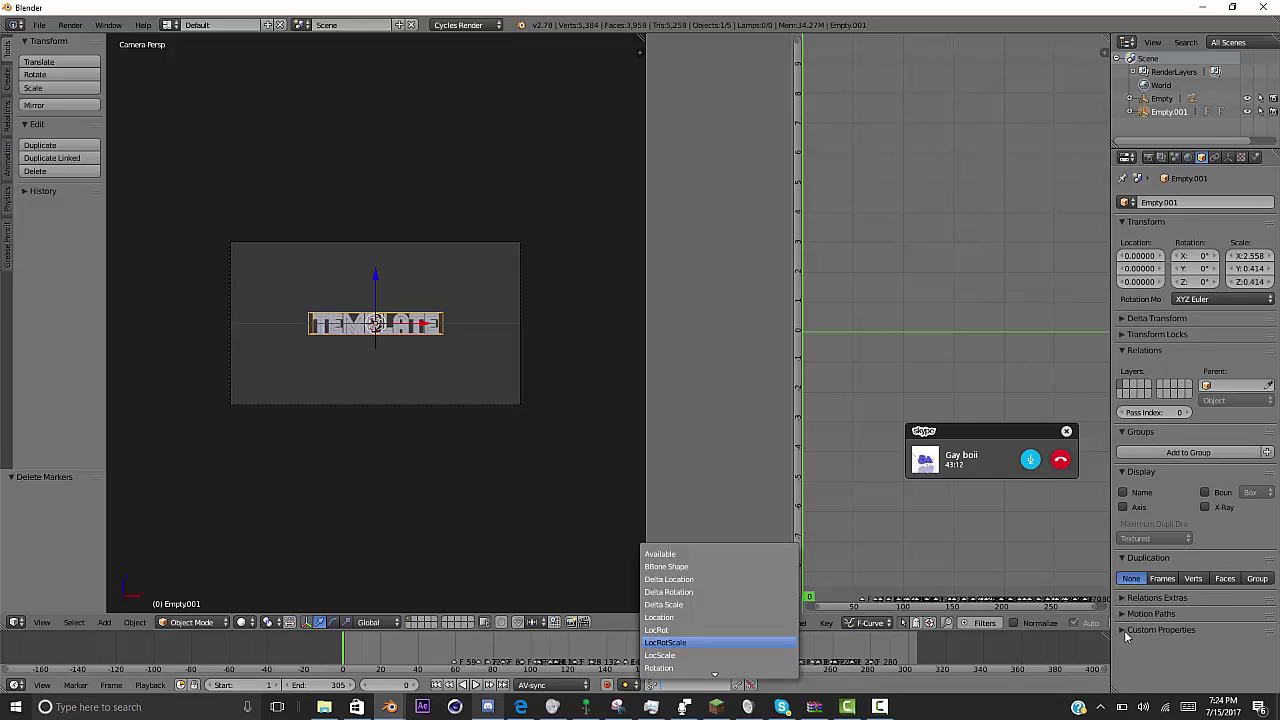
key("Return")
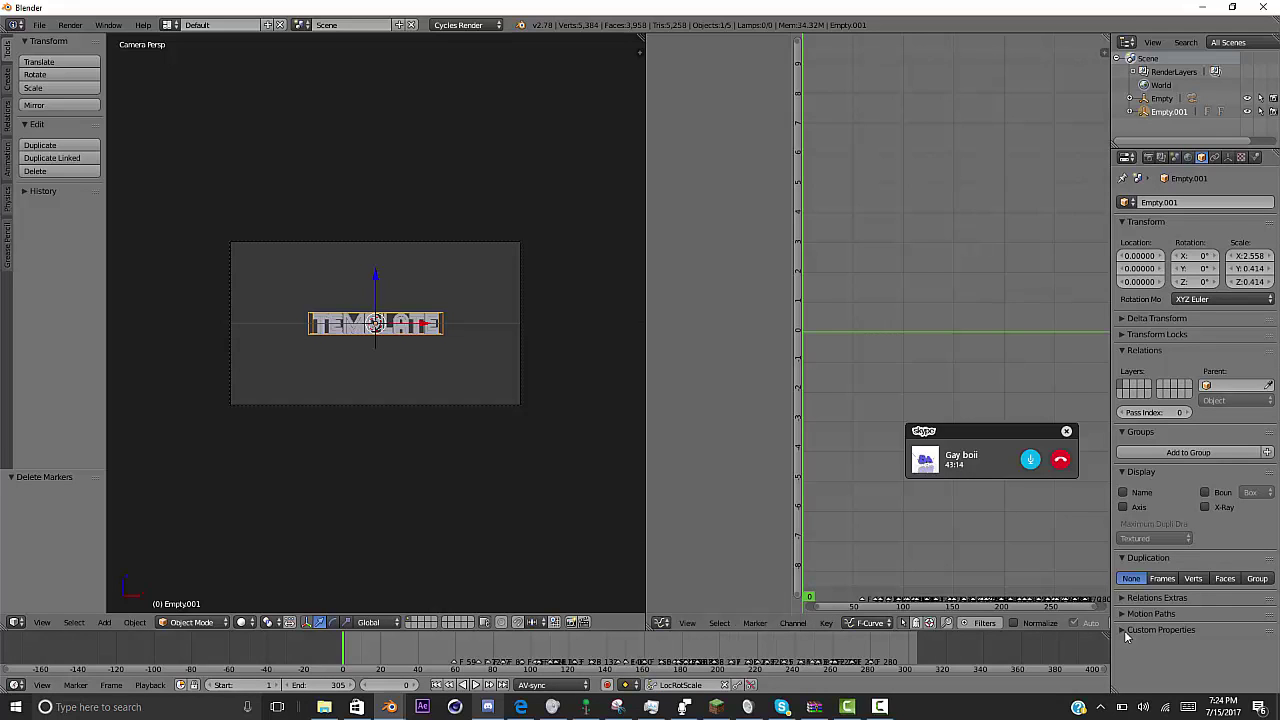
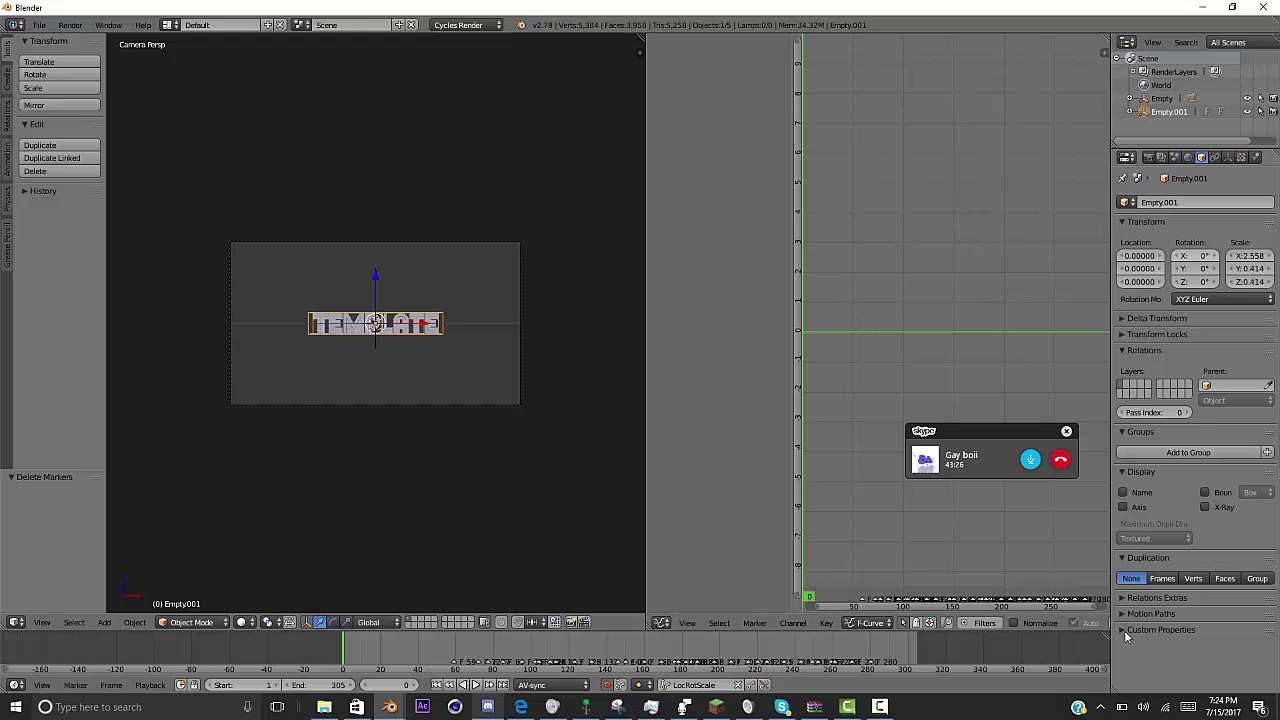
- Keyframe only the X rotation of Empty.001 at 0° on frame 0 and at 360° on the frame 59 marker
right_click(1150, 255)
key("Return")
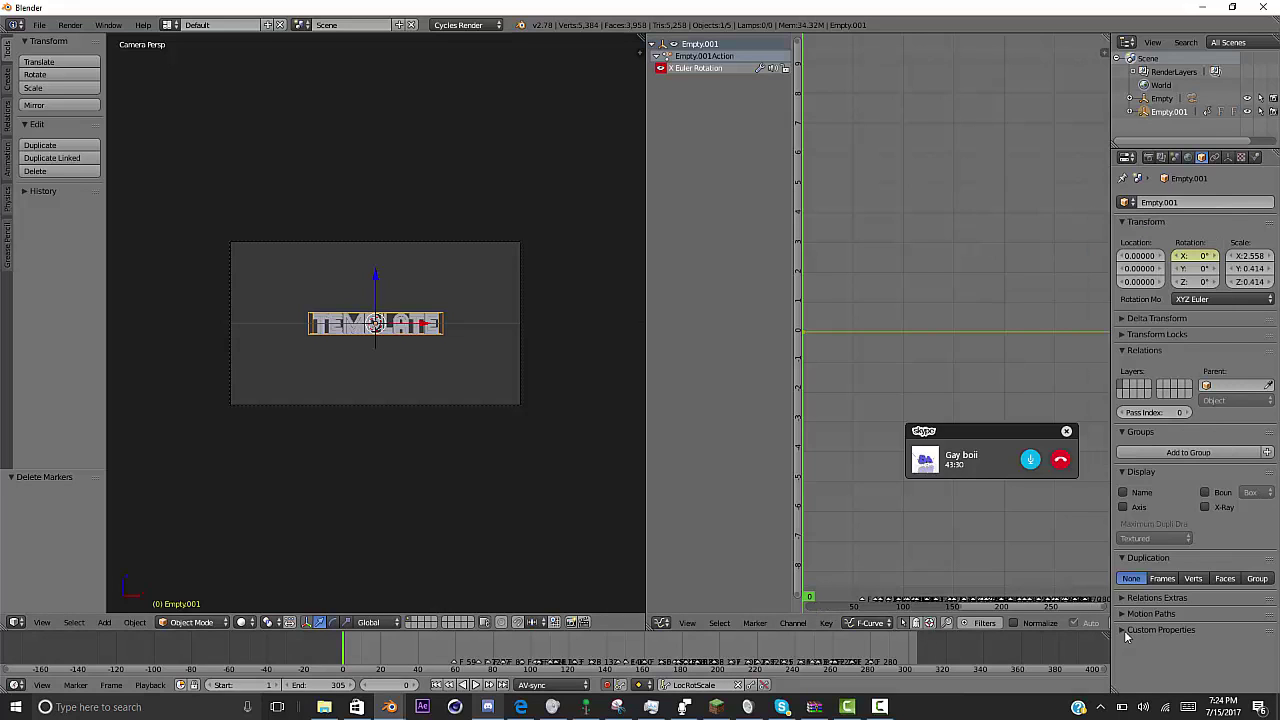
key("Up")
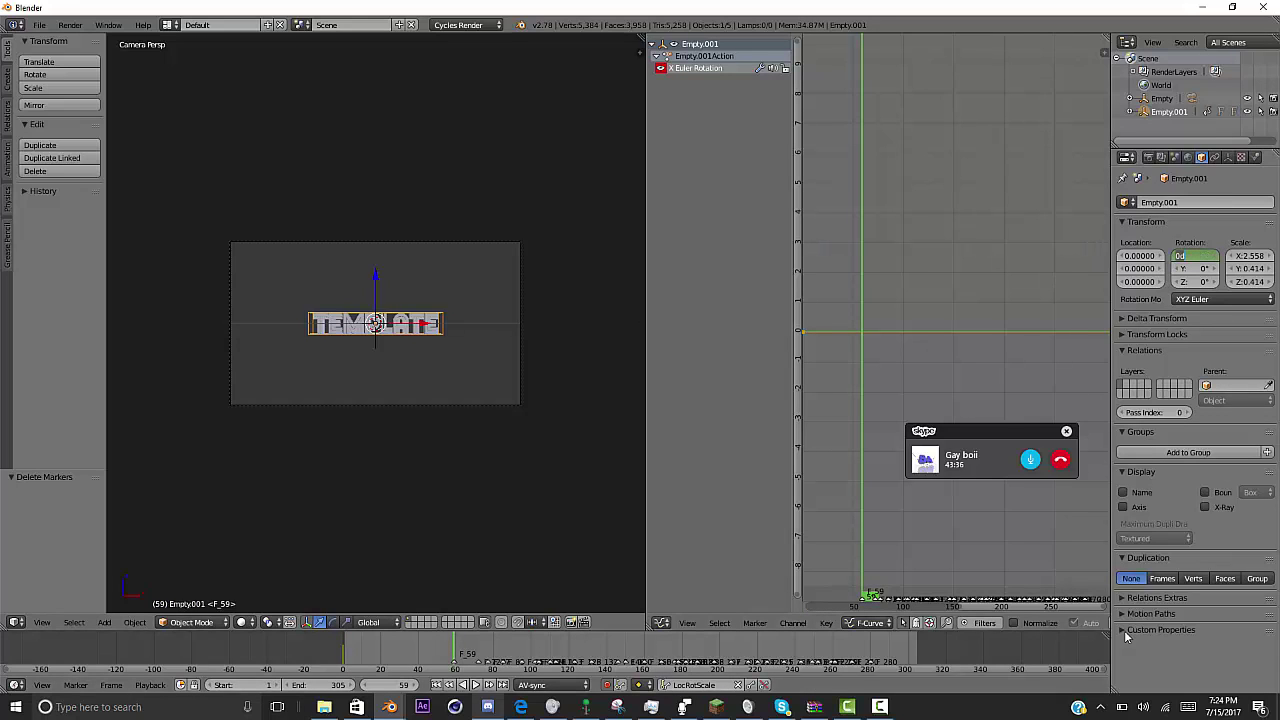
key("Return")
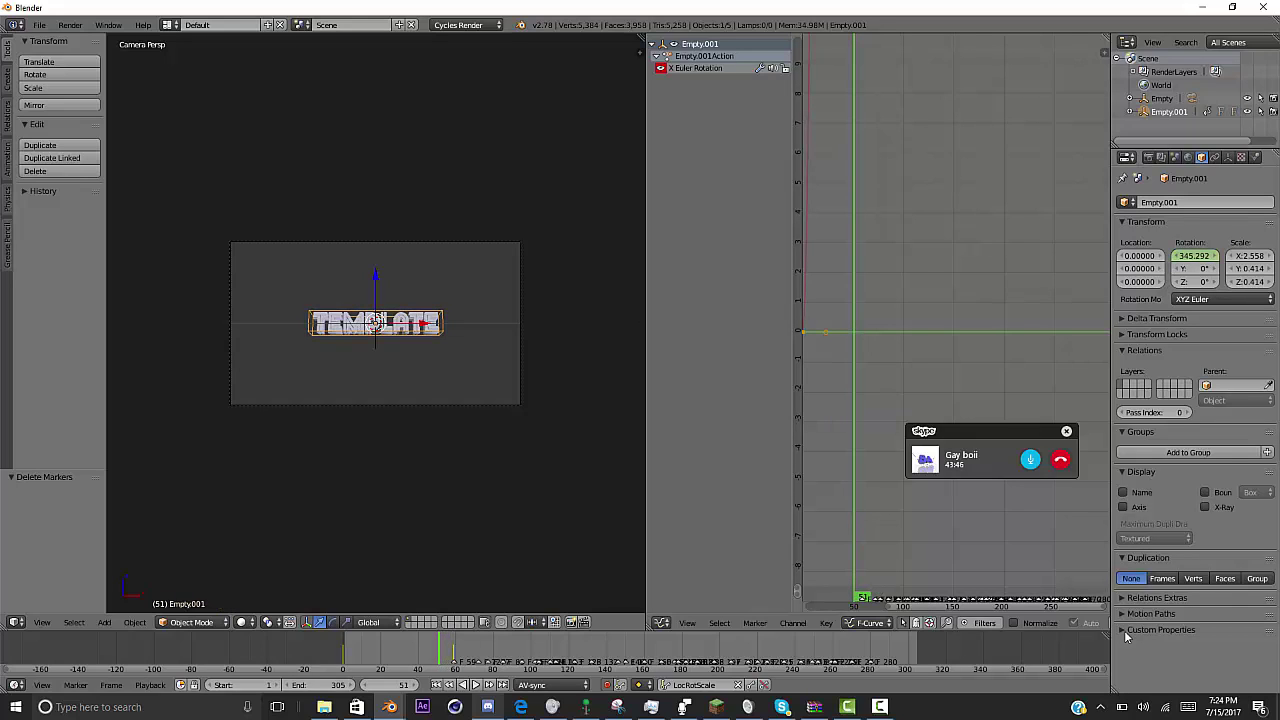
- Keyframe the X rotation of Empty.001 at frame 51 and preview the spin from frame 0
right_click(1193, 255)
left_click(1170, 254)
key("shift+Left")
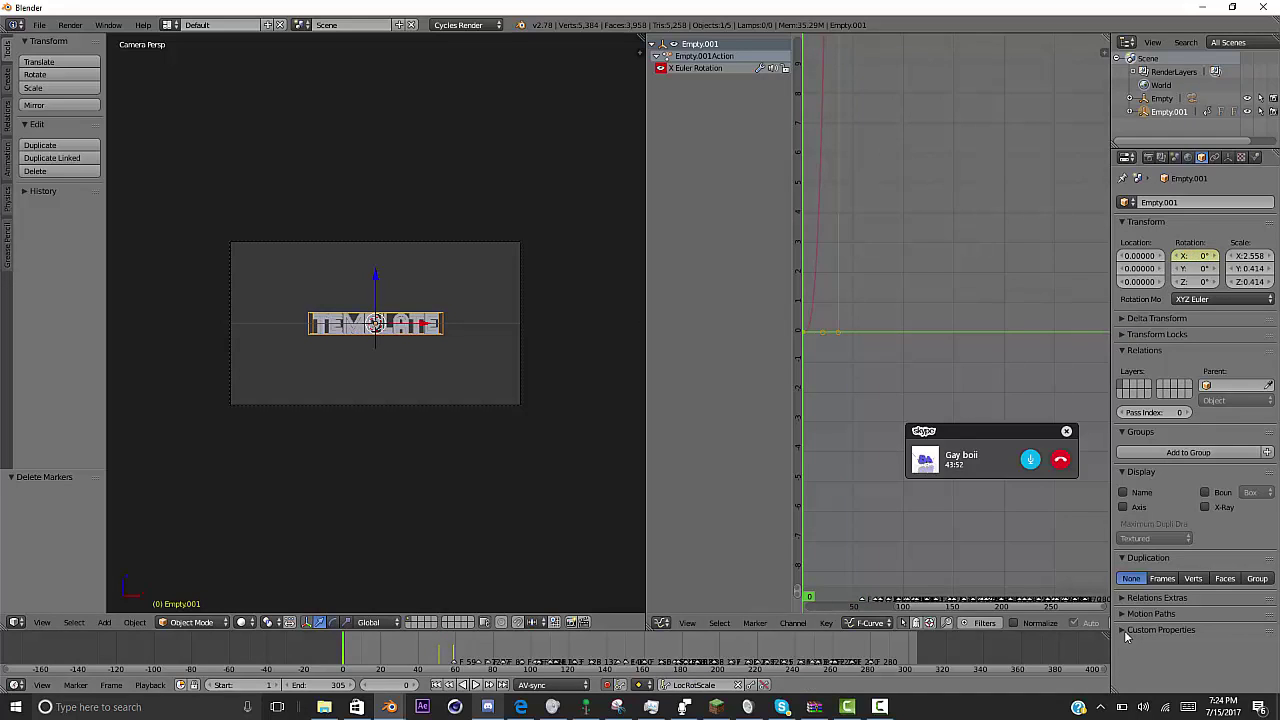
key("alt+a")
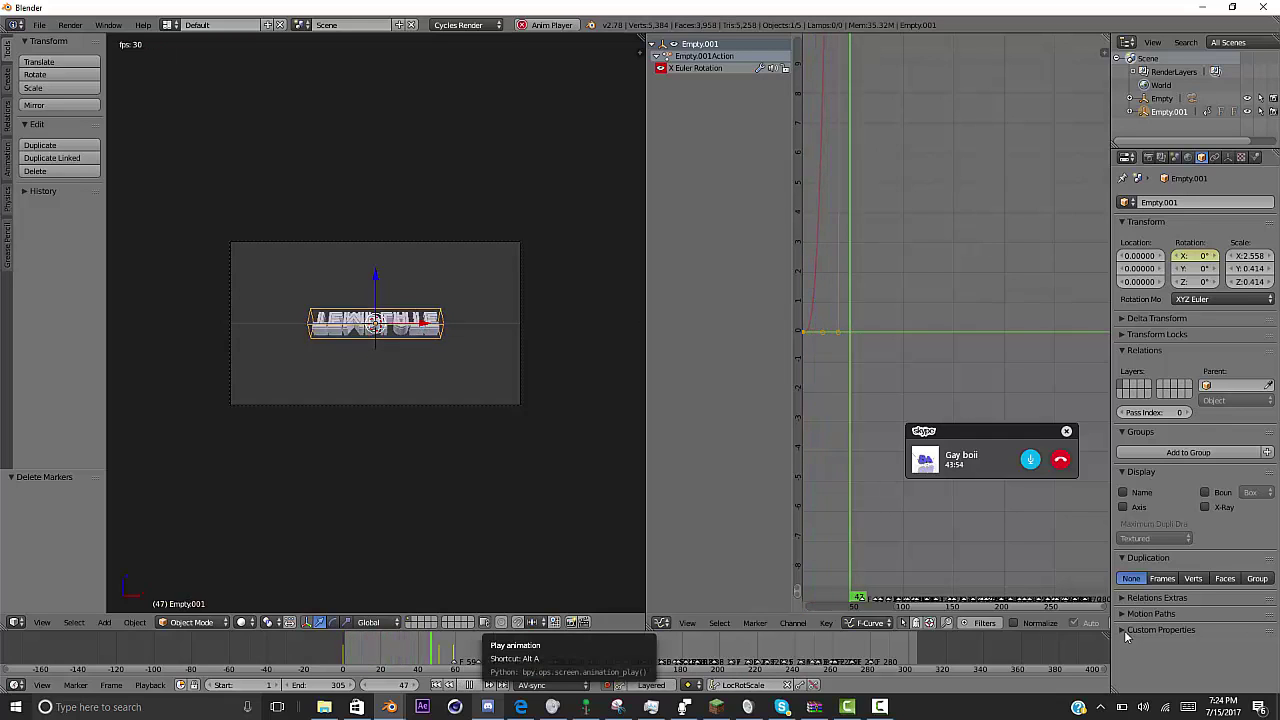
key("alt+a")
- Return to the frame 59 marker and set the keyframed X rotation of Empty.001 to 335°
key("Left")
key("Left")
key("Left")
key("Left")
key("Left")
key("Left")
key("Left")
key("Left")
key("Left")
key("Left")
key("Left")
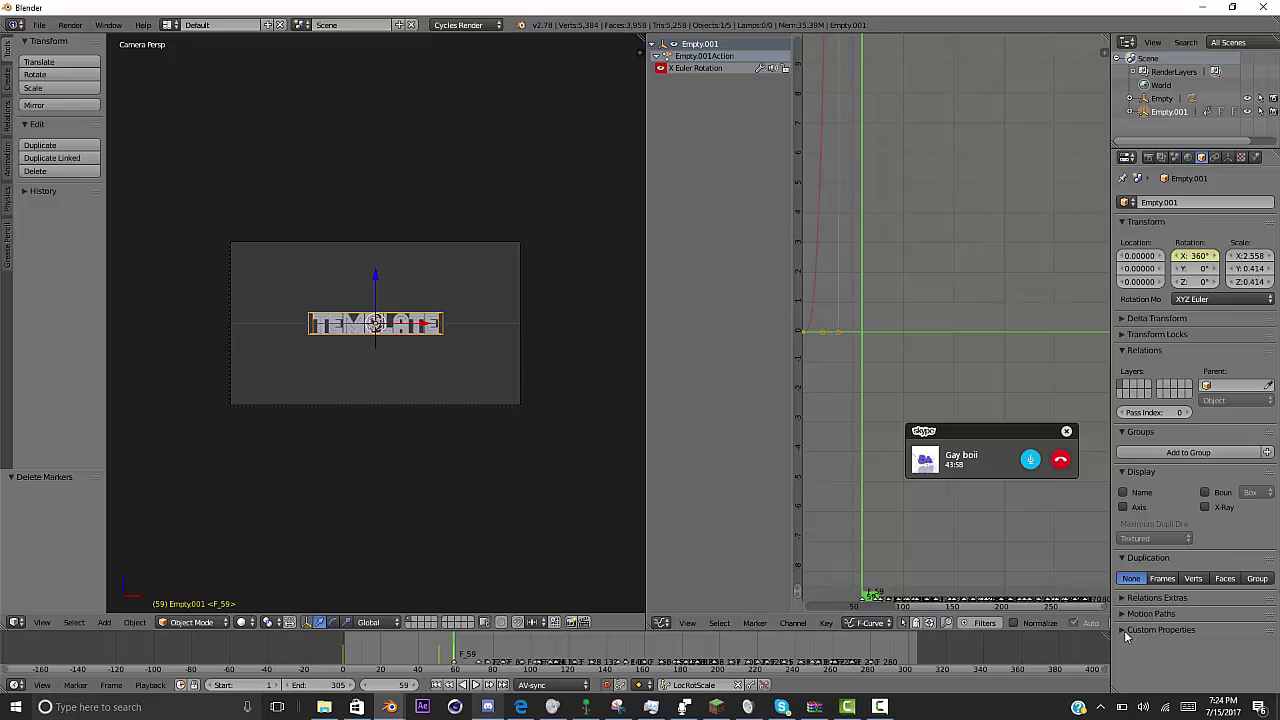
key("Return")
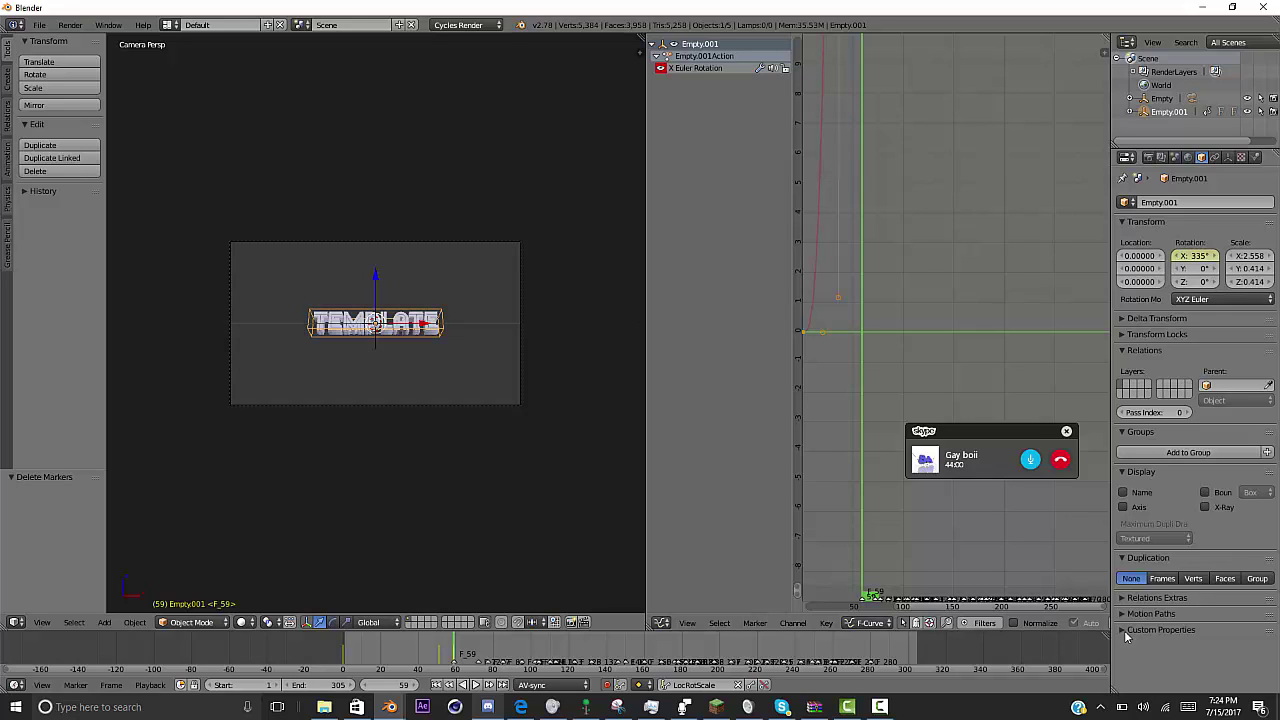
- Play the animation on to the frame 132 marker and keyframe an X rotation of about 420.4° there
key("alt+a")
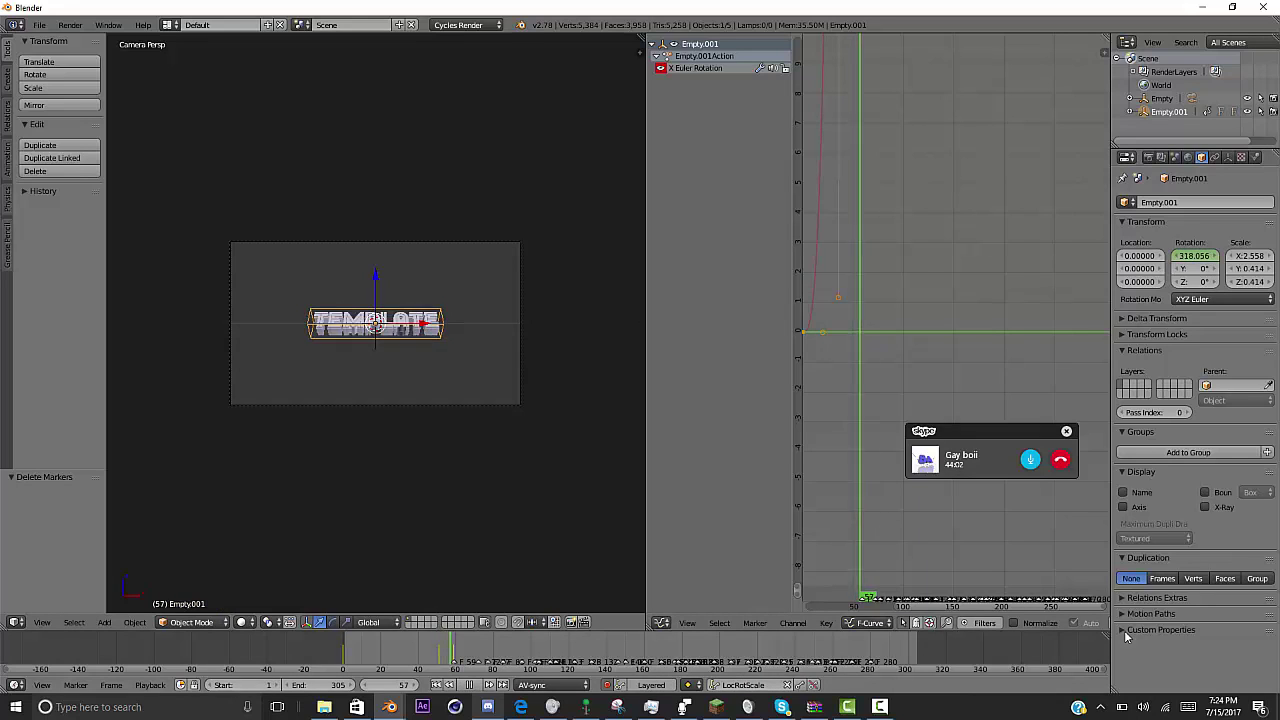
key("alt+a")
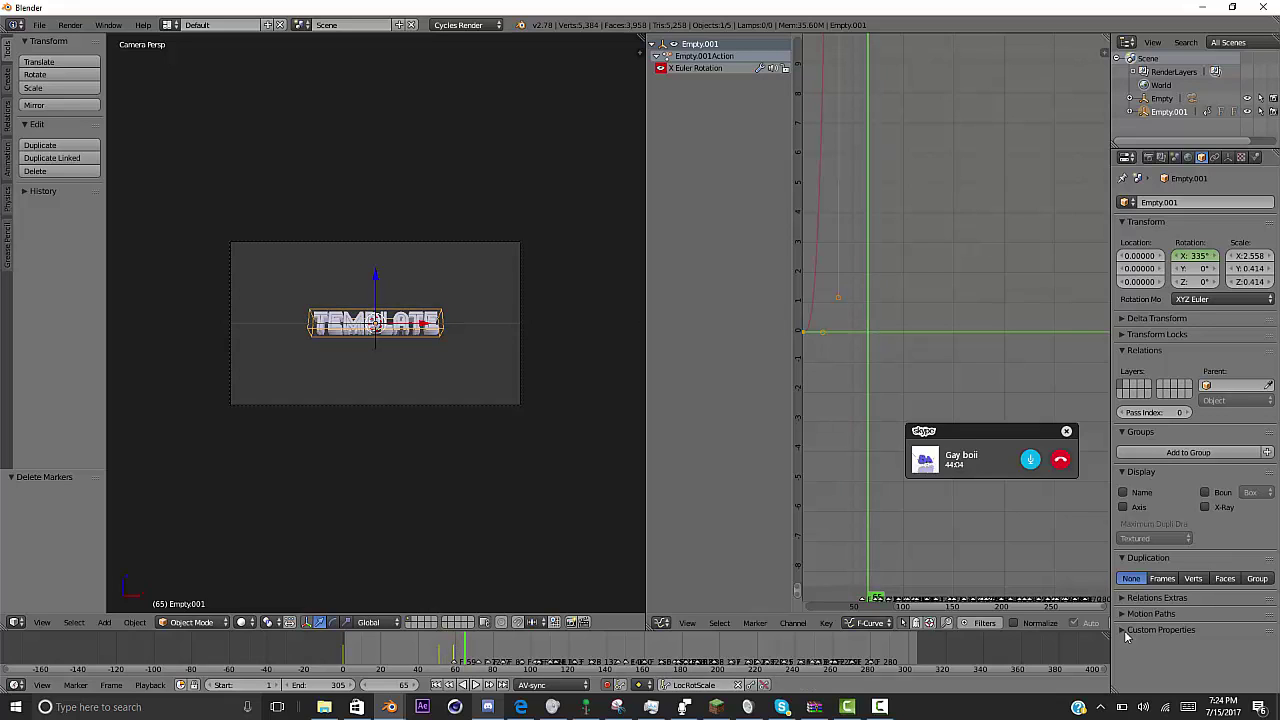
key("alt+a")
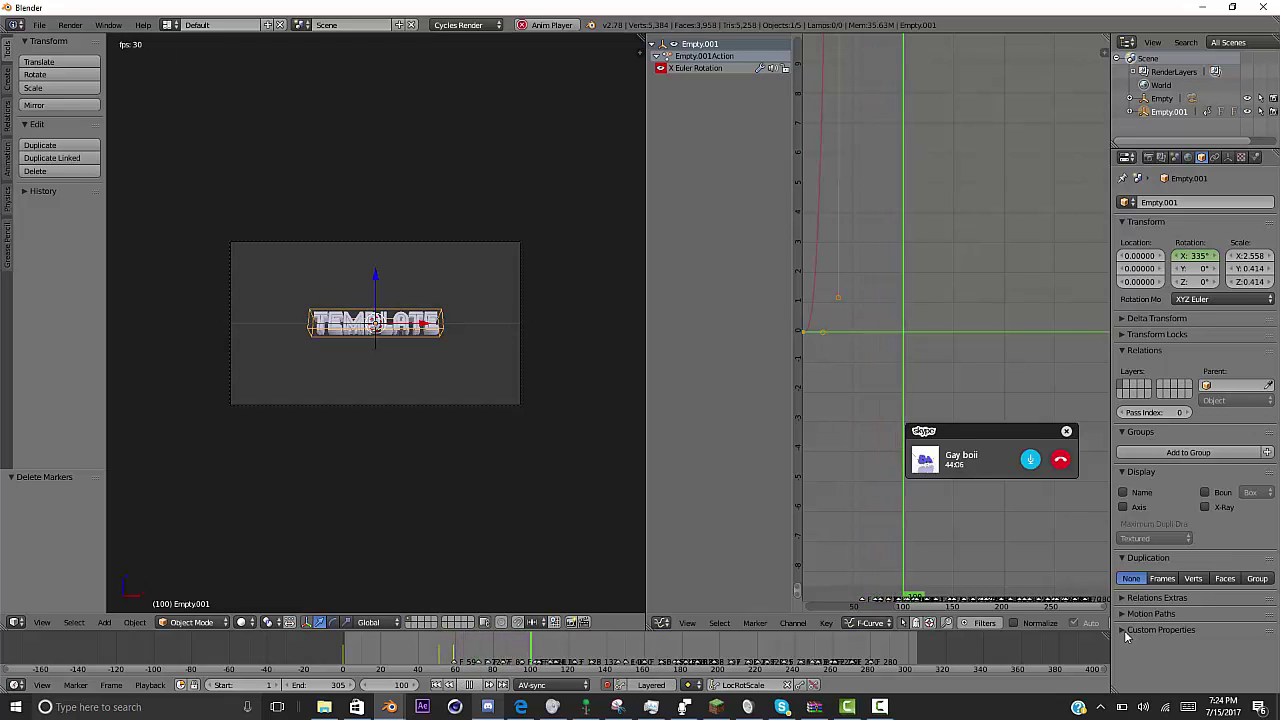
key("alt+a")
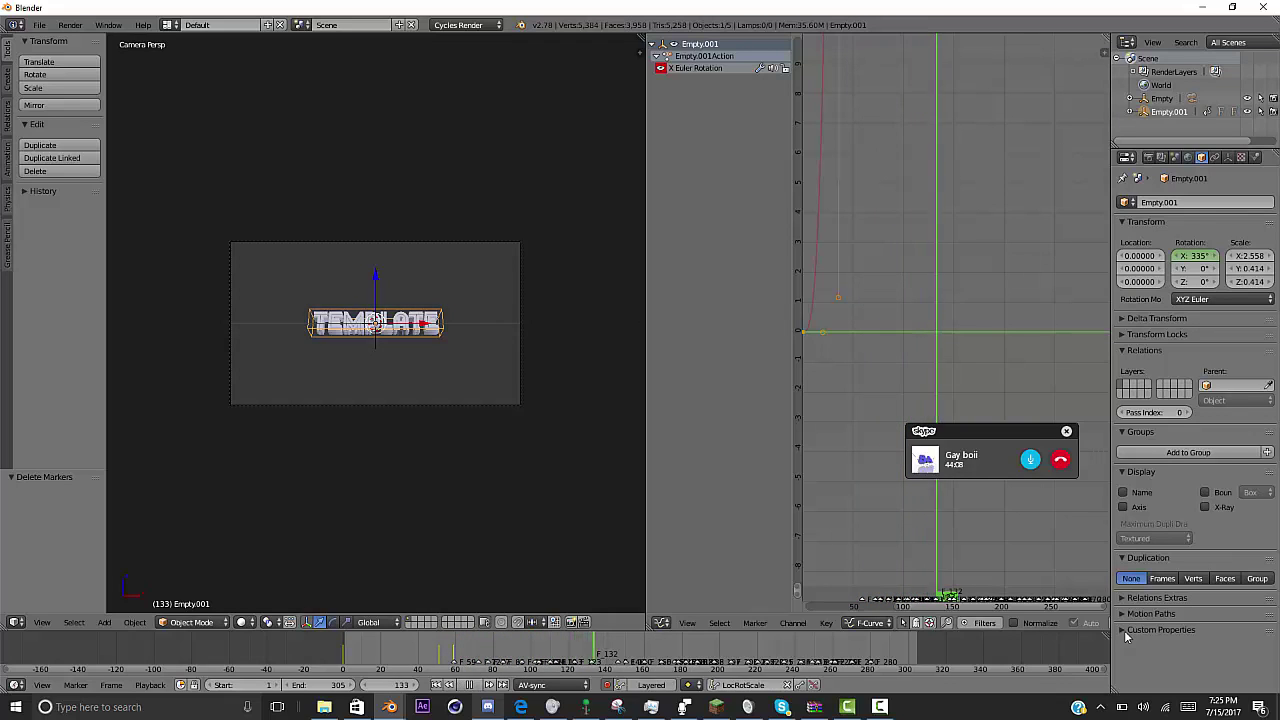
key("Left")
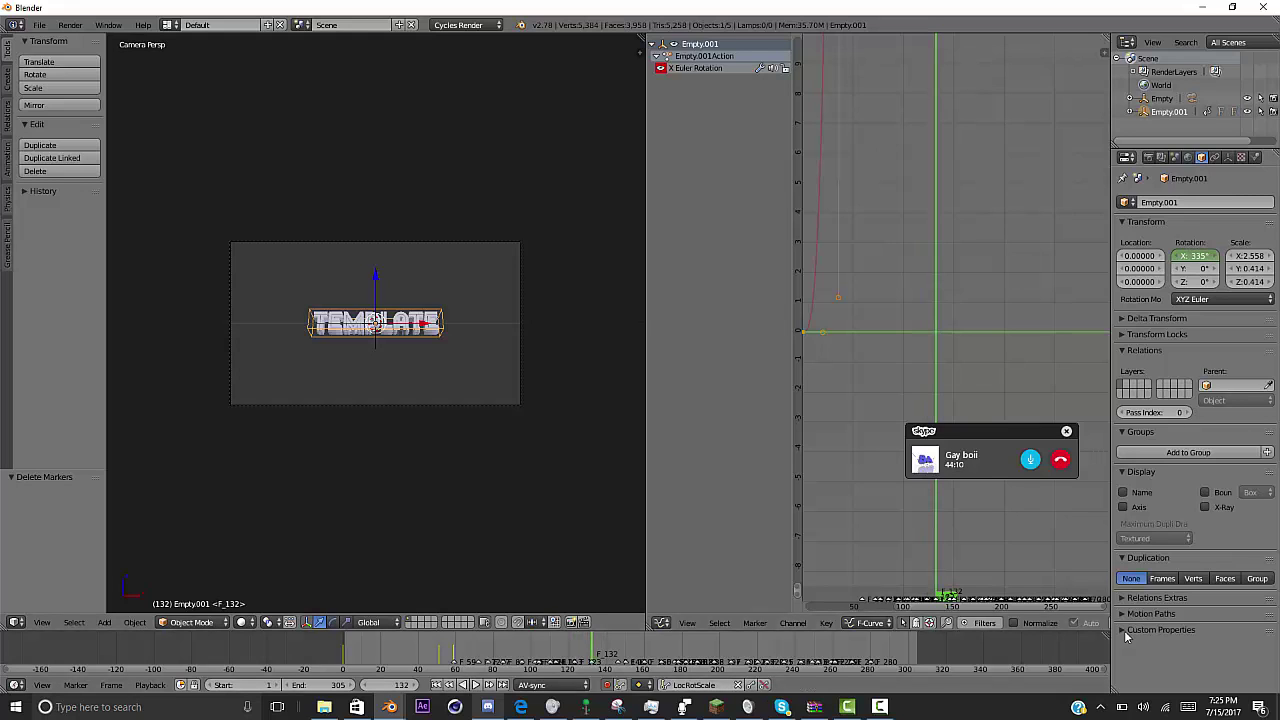
left_click_drag(1195, 256, 1255, 256)
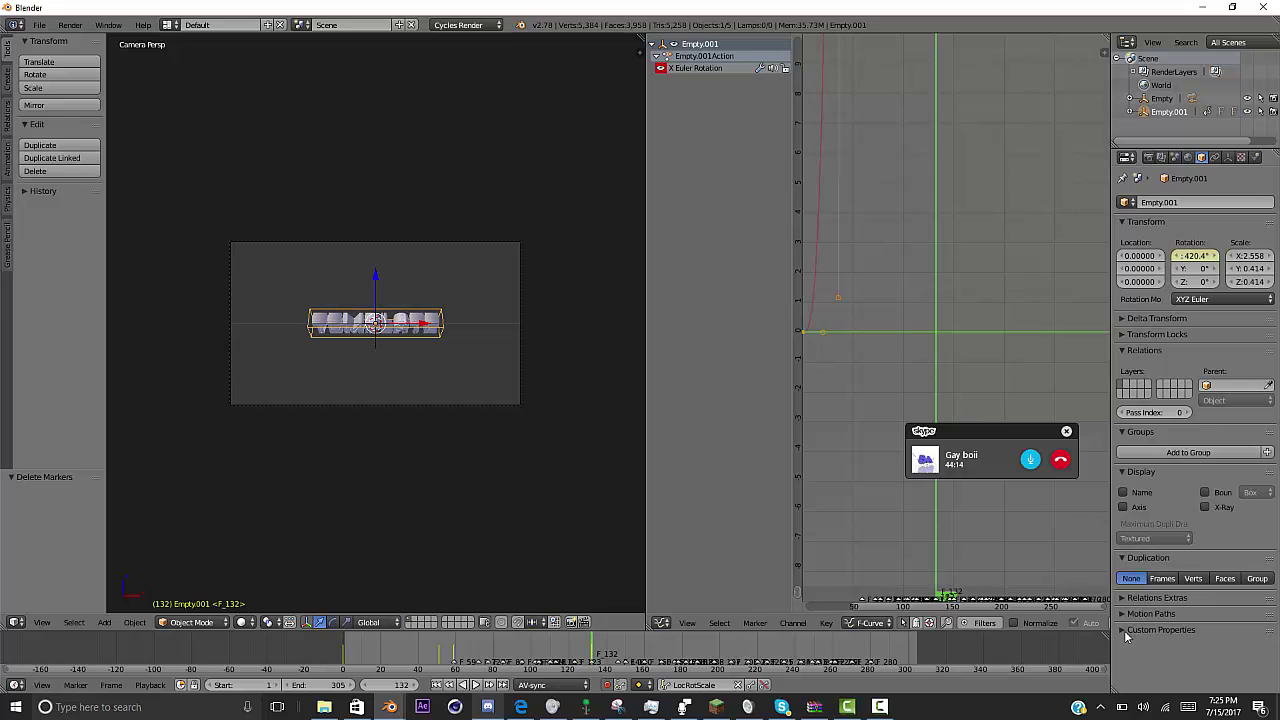
- Step back to frame 124 and keyframe the X rotation of Empty.001 at 420.33°
key("Left")
key("Left")
key("Left")
key("Left")
key("Left")
key("Left")
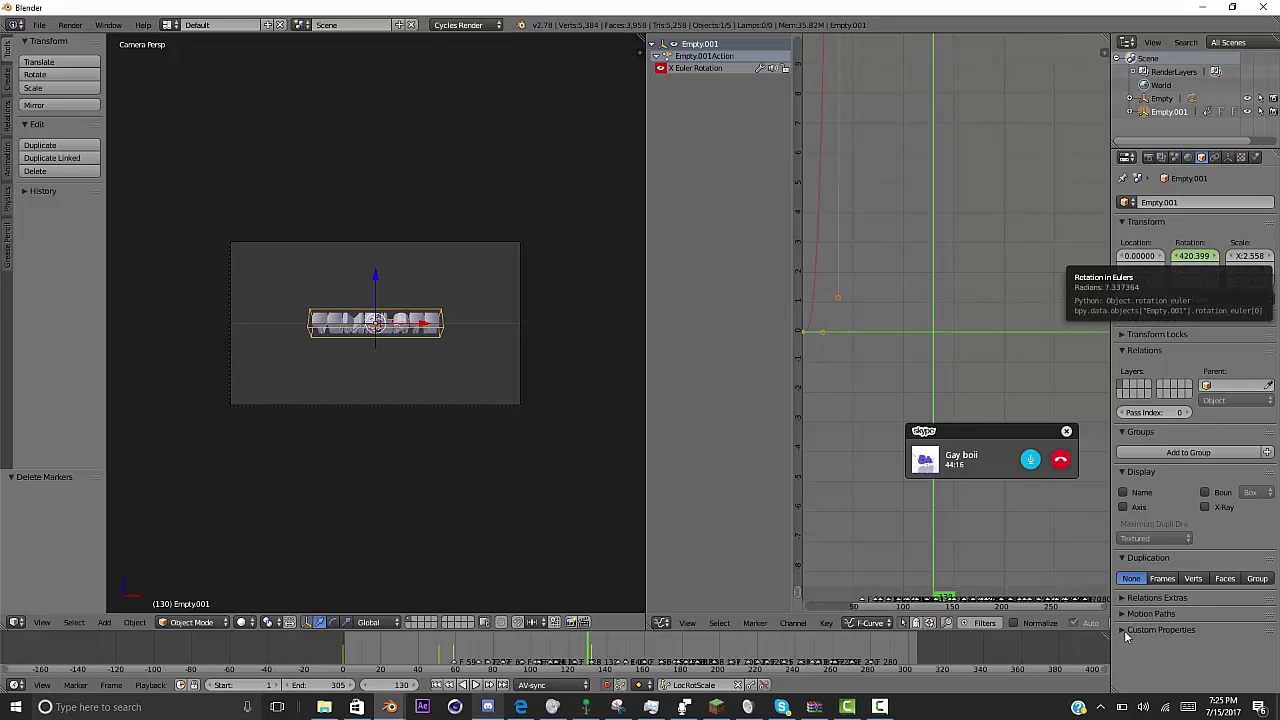
key("Left")
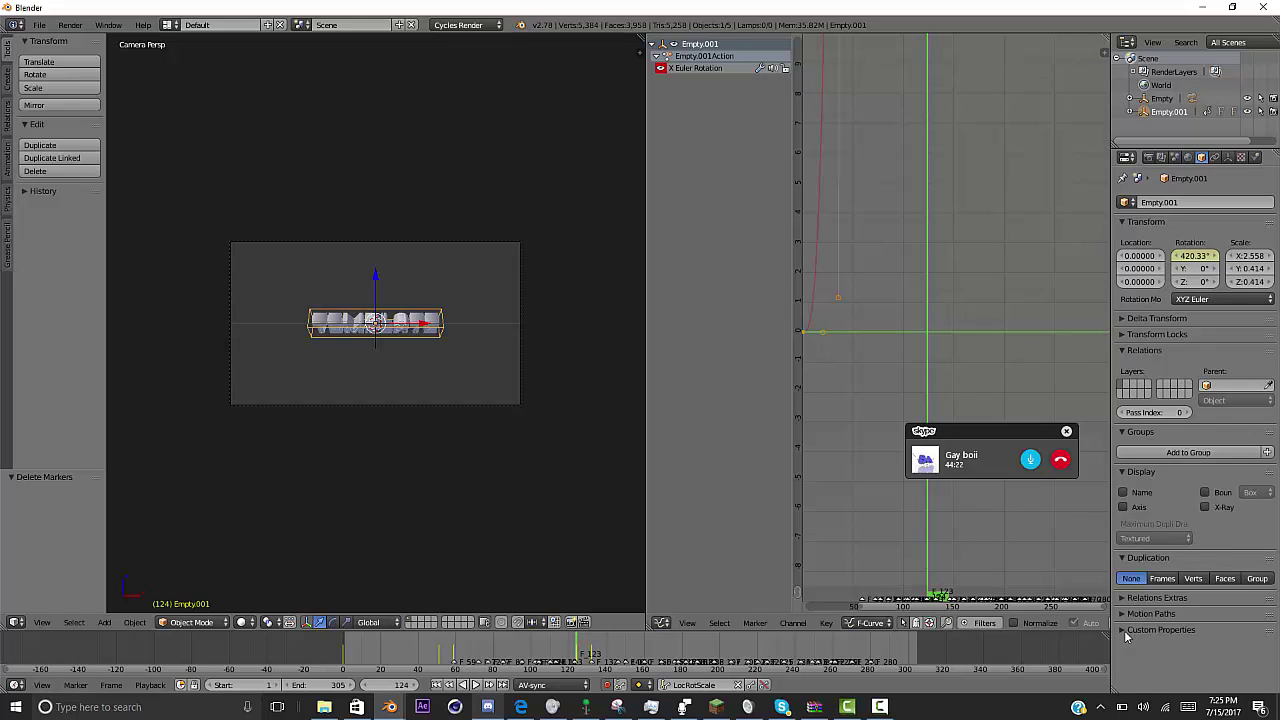
- Go forward to the frame 132 marker and set the keyframed X rotation of Empty.001 to 420°
key("Right")
key("Right")
key("Right")
key("Right")
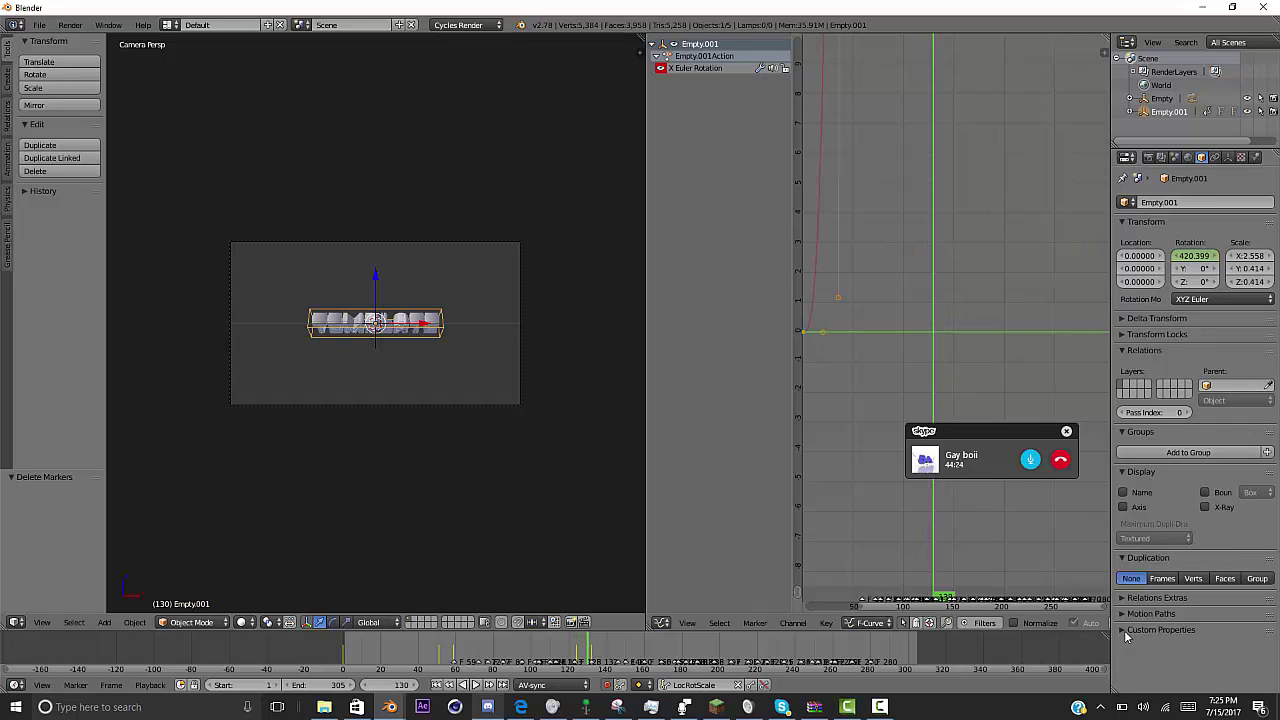
key("Right")
key("Right")
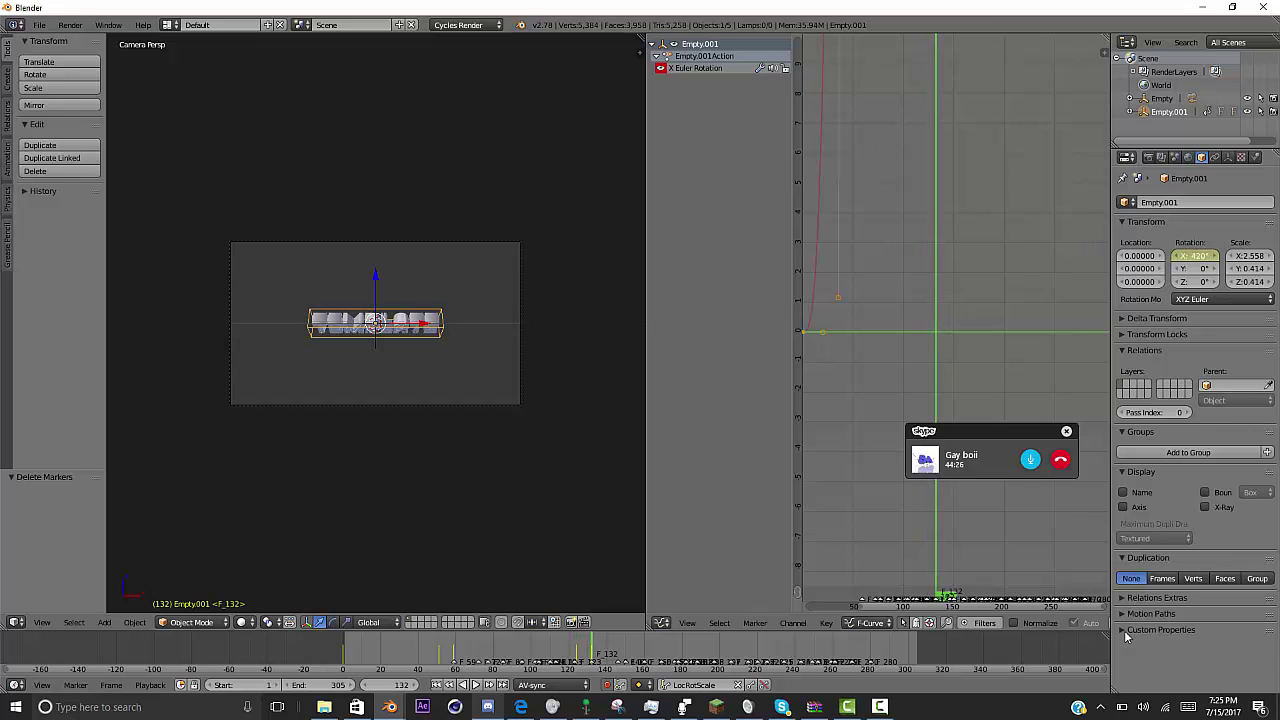
- Set the keyframed X rotation of Empty.001 at frame 132 to about 523.1° and replay the move
left_click_drag(1195, 256, 1275, 256)
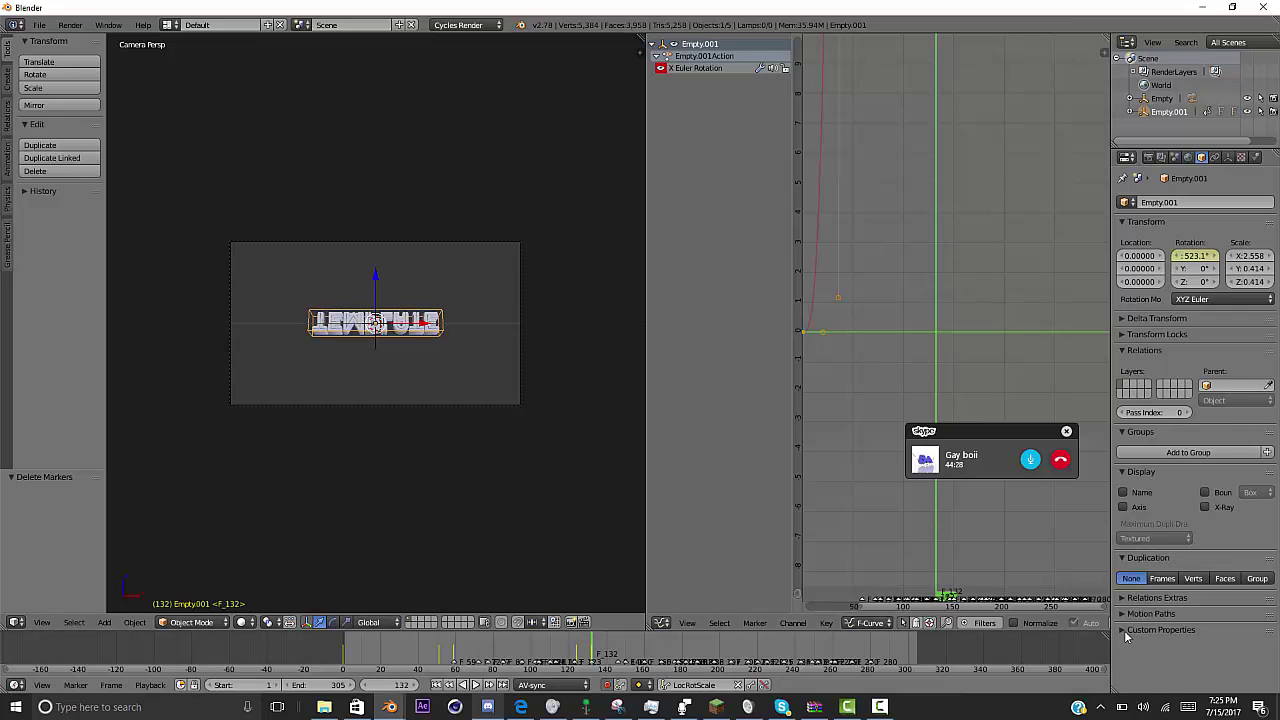
key("ctrl+z")
key("alt+a")
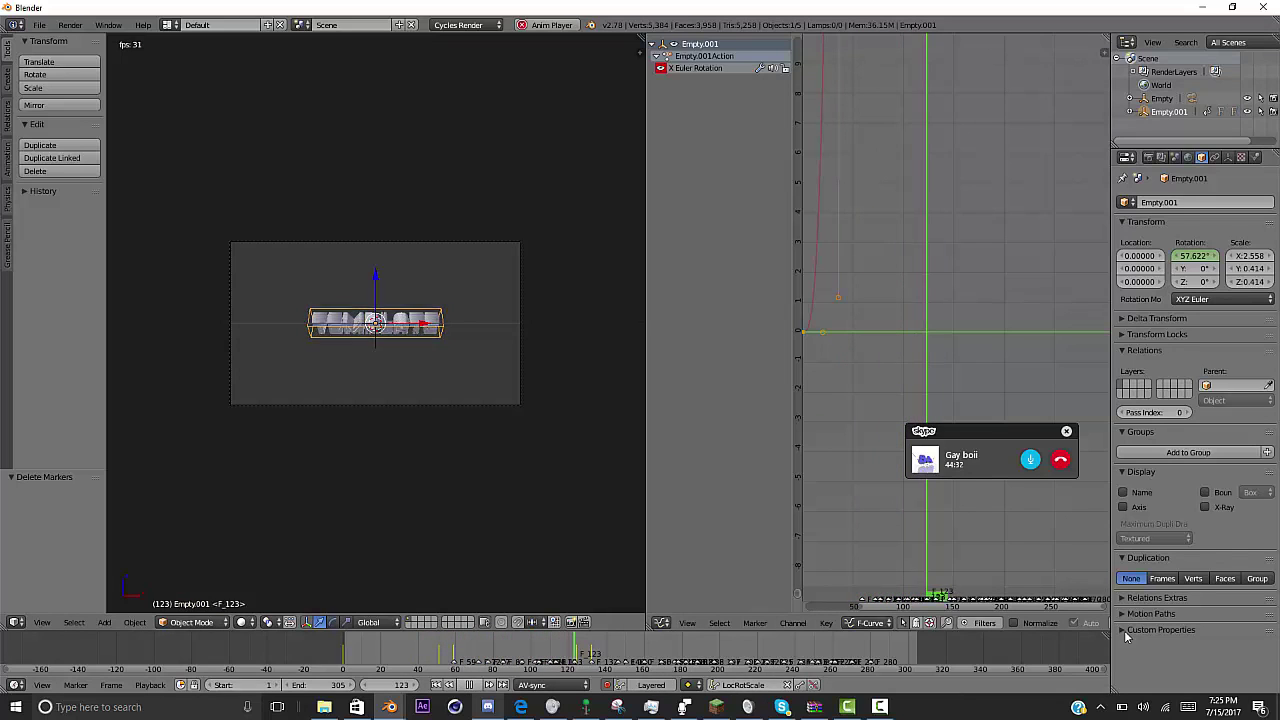
key("alt+a")
- Play on to the frame 146 marker and keyframe an X rotation of about 738.9° for Empty.001
key("alt+a")
key("alt+a")
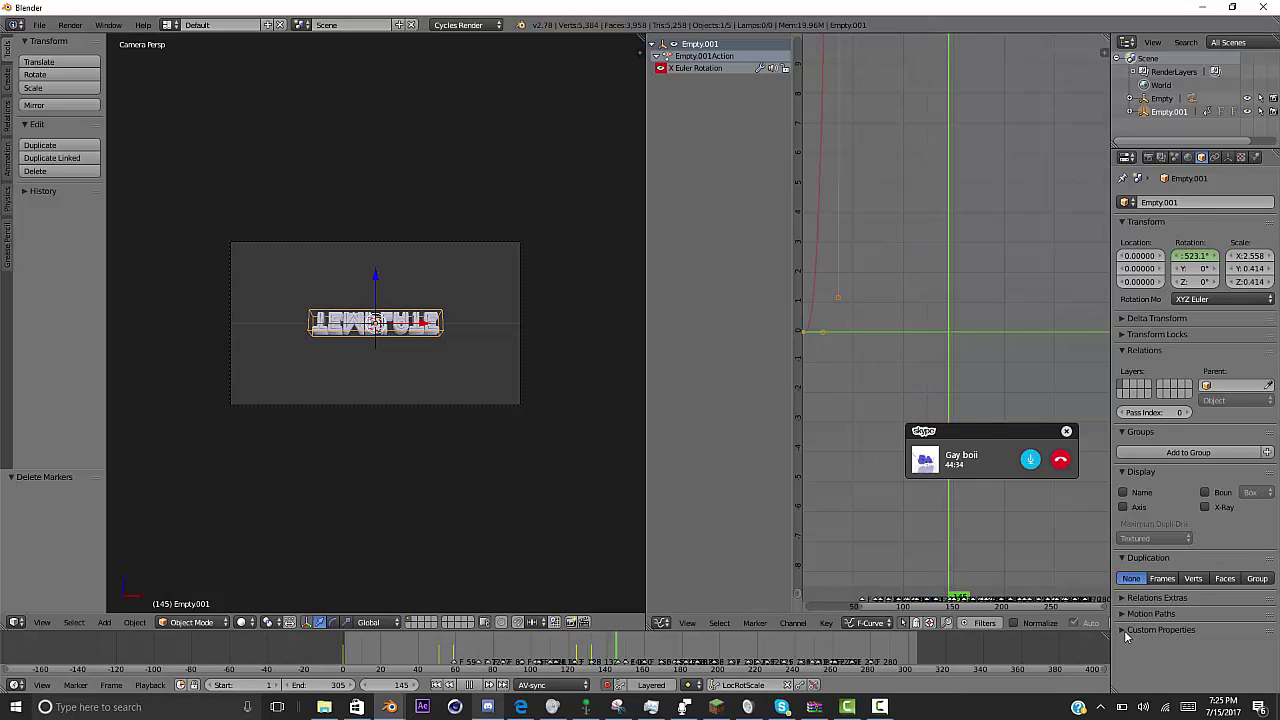
key("alt+a")
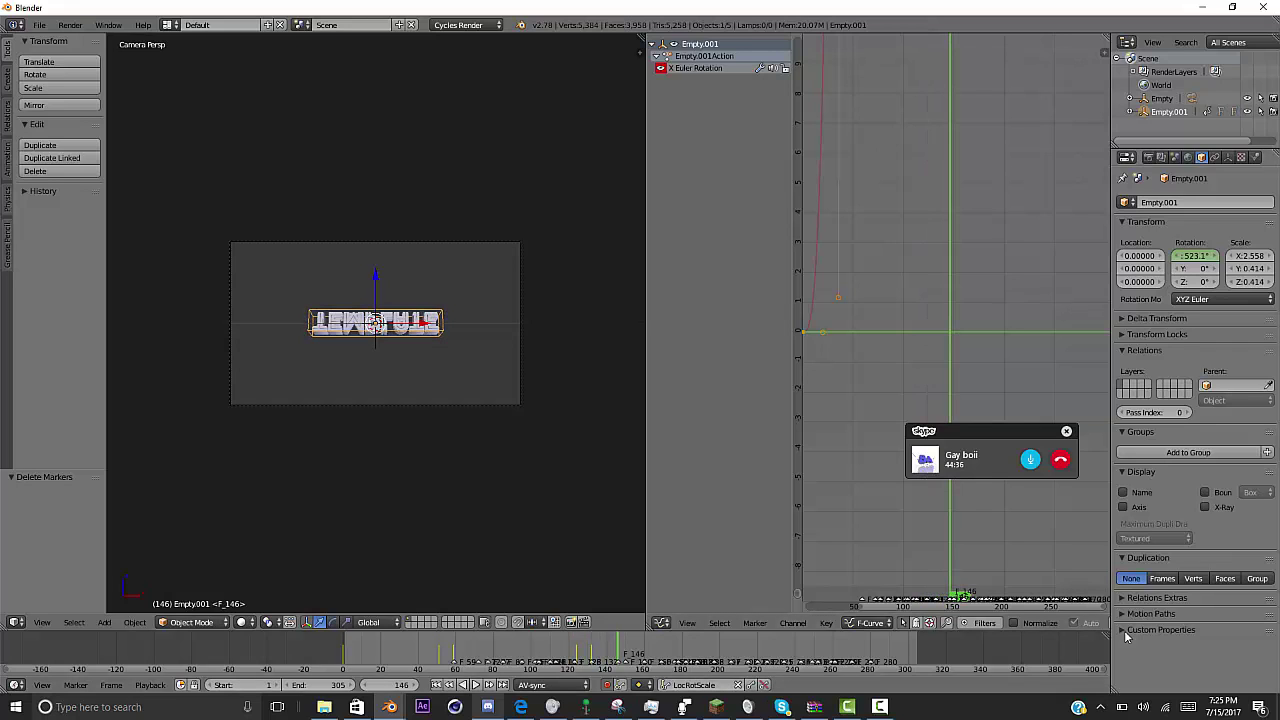
left_click_drag(1195, 256, 1208, 256)
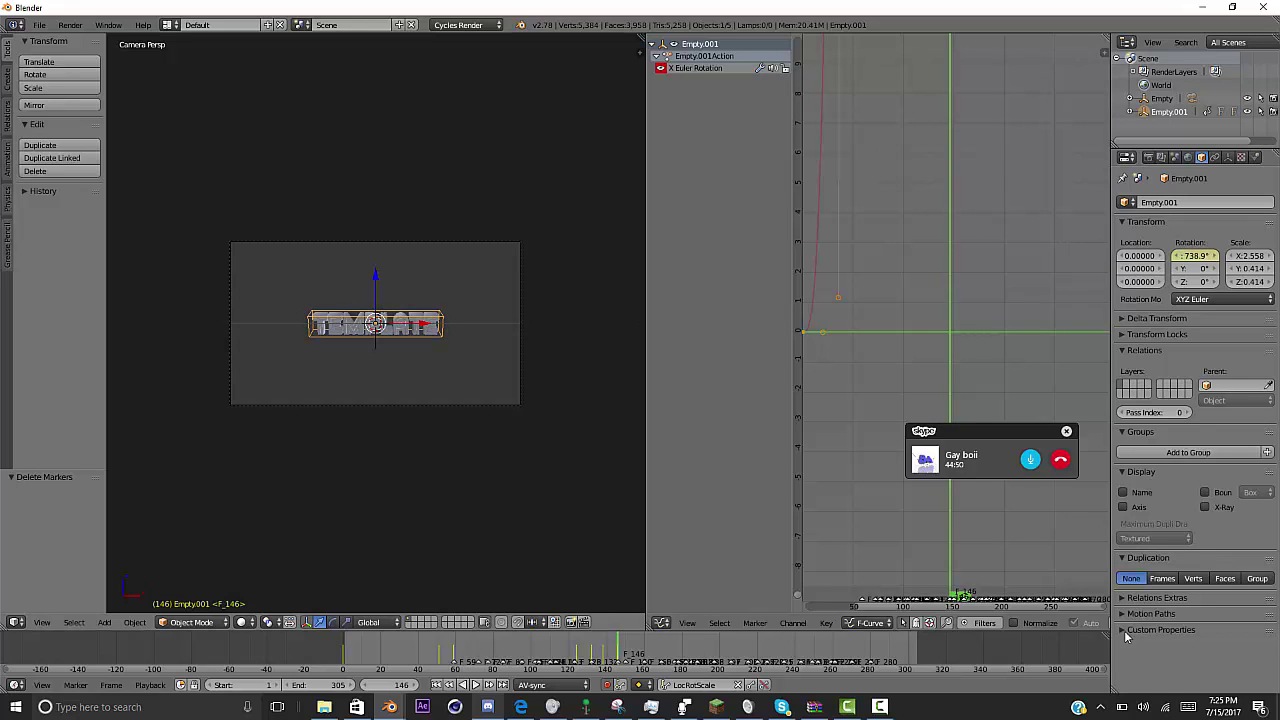
- Play on to the frame 160 marker and keyframe an X rotation of about 786.7° for Empty.001
key("alt+a")
key("alt+a")
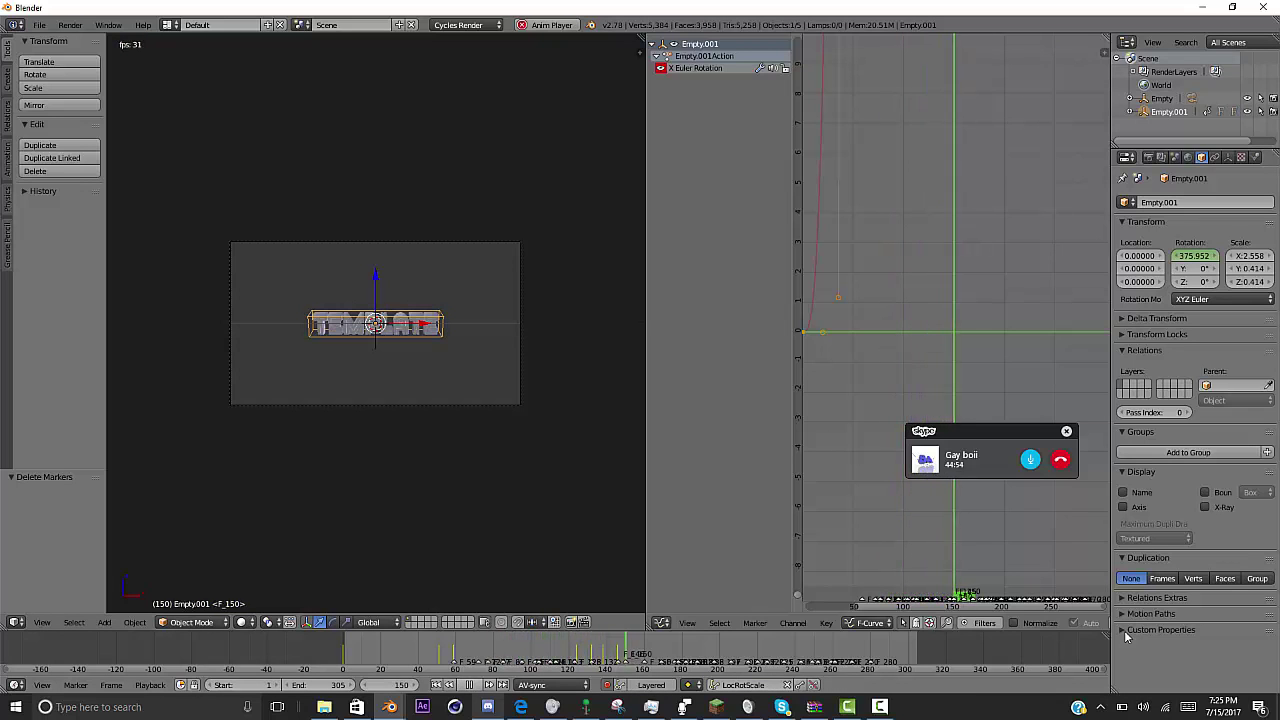
key("alt+a")
key("Right")
key("Right")
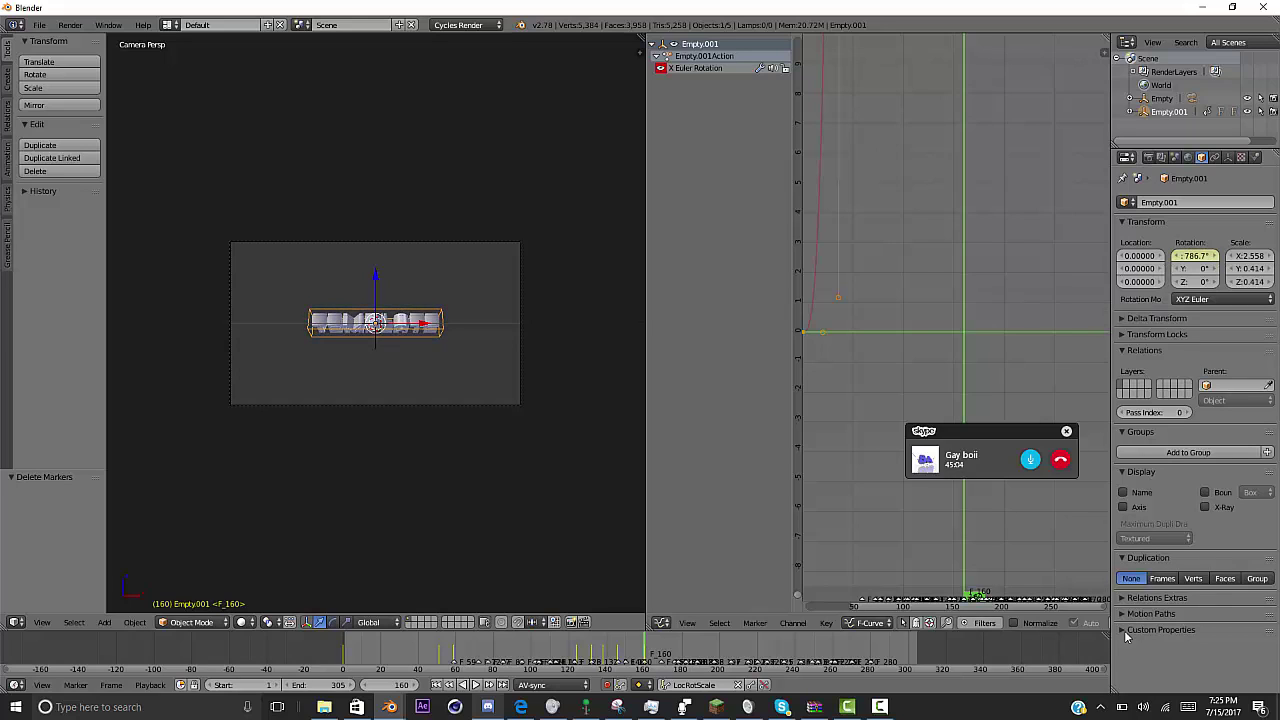
- Step back to frame 152 and keyframe the X rotation of Empty.001 at 779.373°
key("Left")
key("Left")
key("Left")
key("Left")
key("Left")
key("Left")
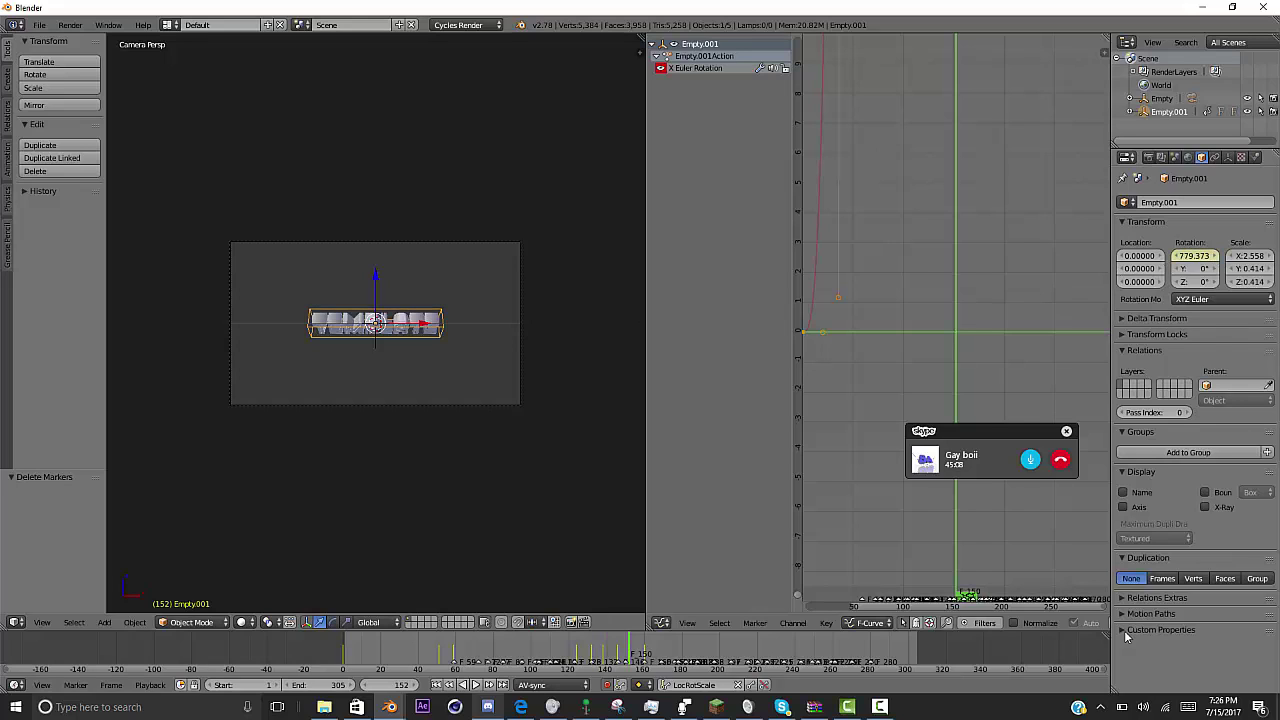
- Return to the frame 160 marker and set the keyframed X rotation of Empty.001 to about 585.8°
key("Right")
key("Right")
key("Right")
key("Right")
key("Right")
key("Right")
key("Right")
key("Right")
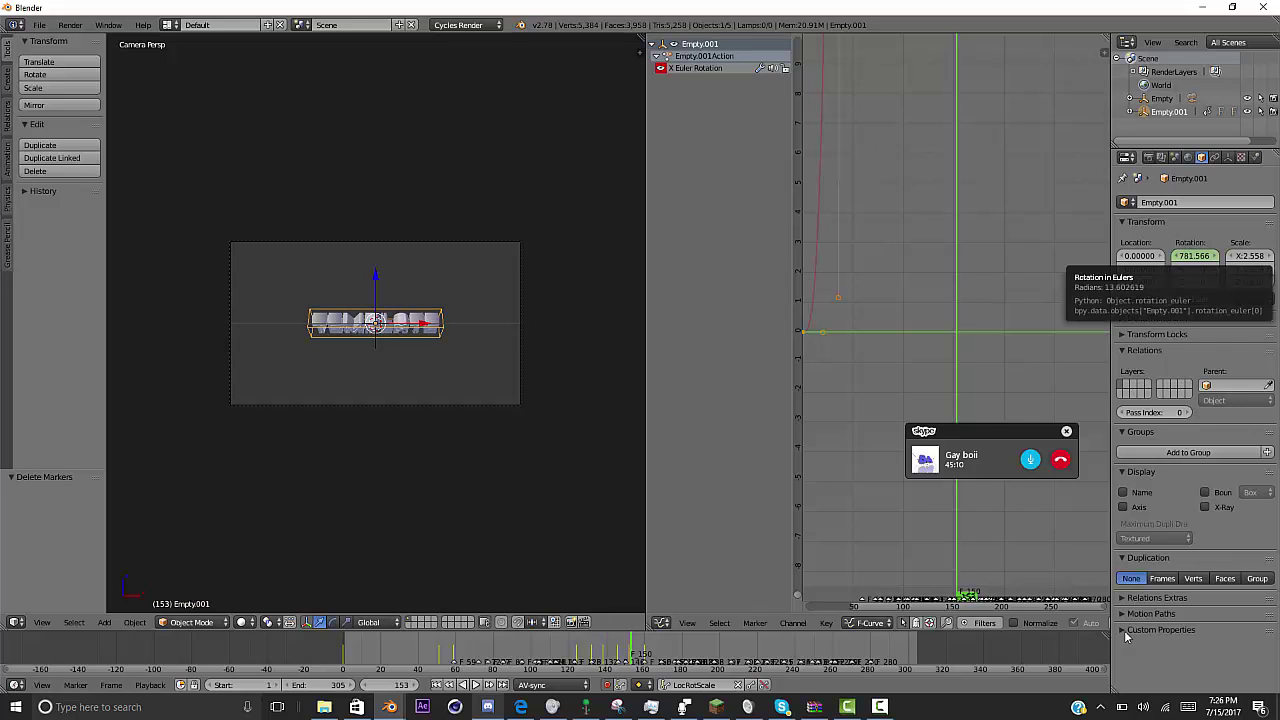
key("Right")
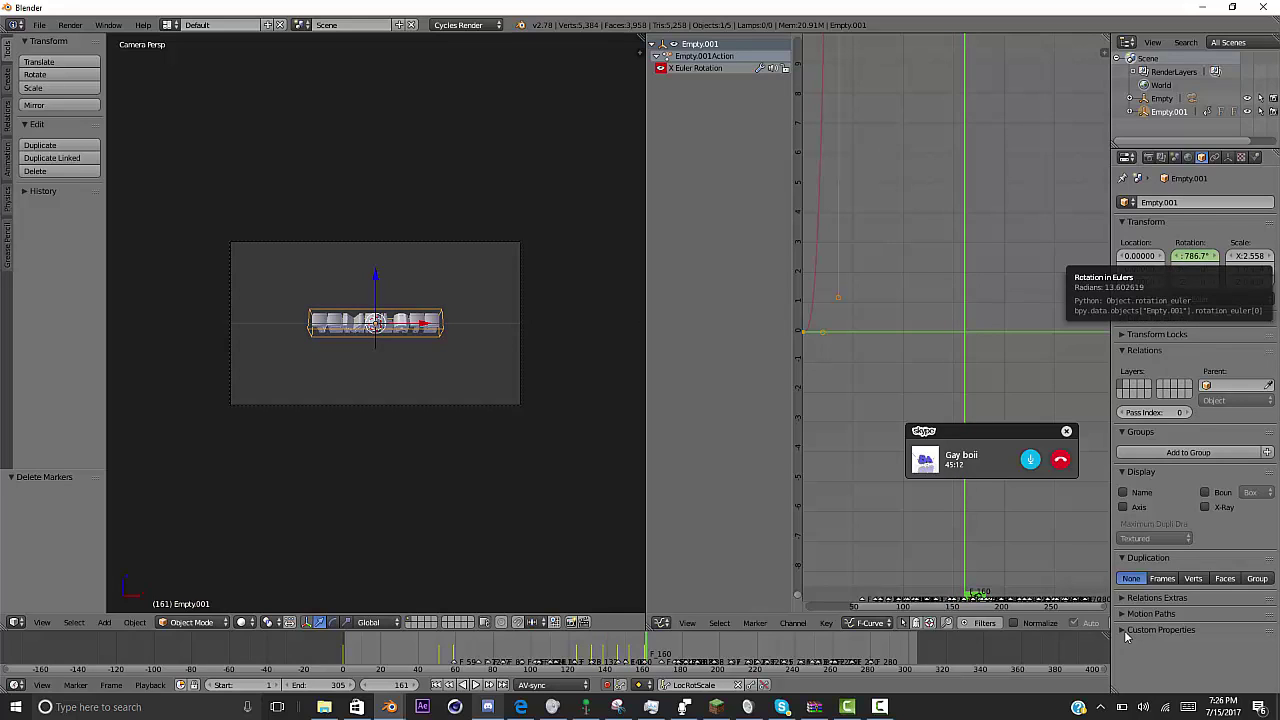
key("Left")
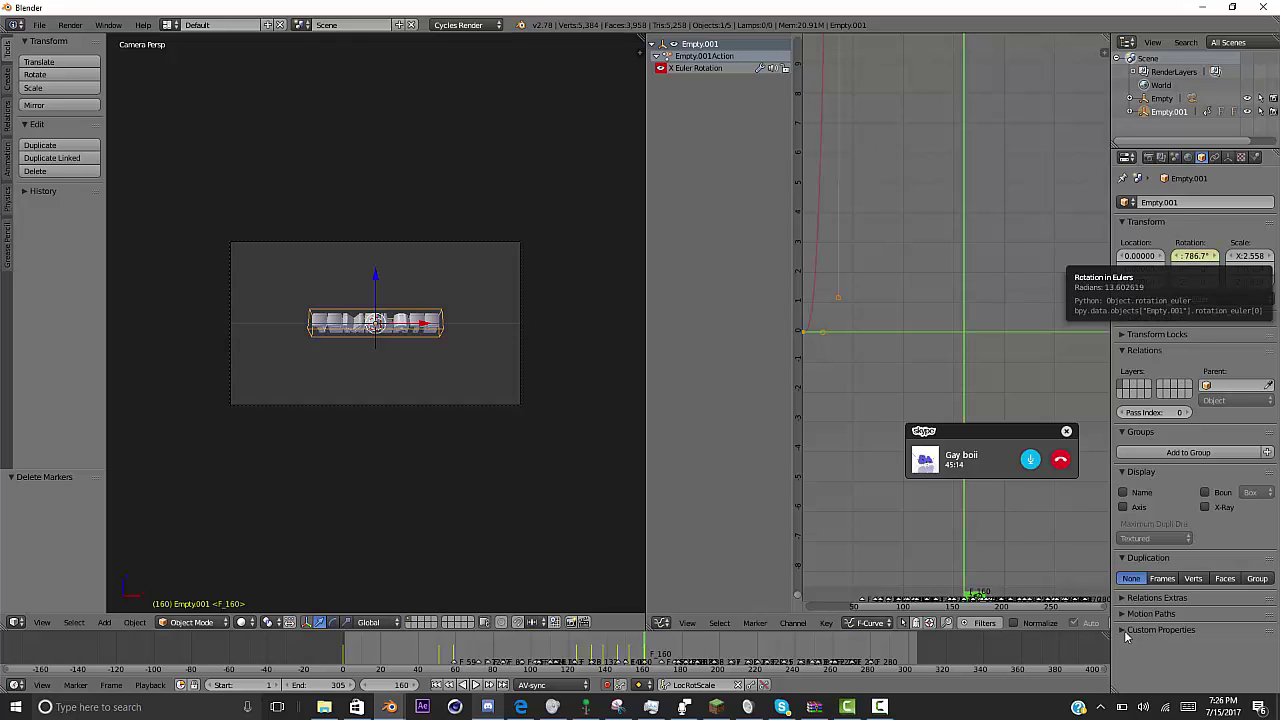
left_click_drag(1195, 256, 1086, 256)
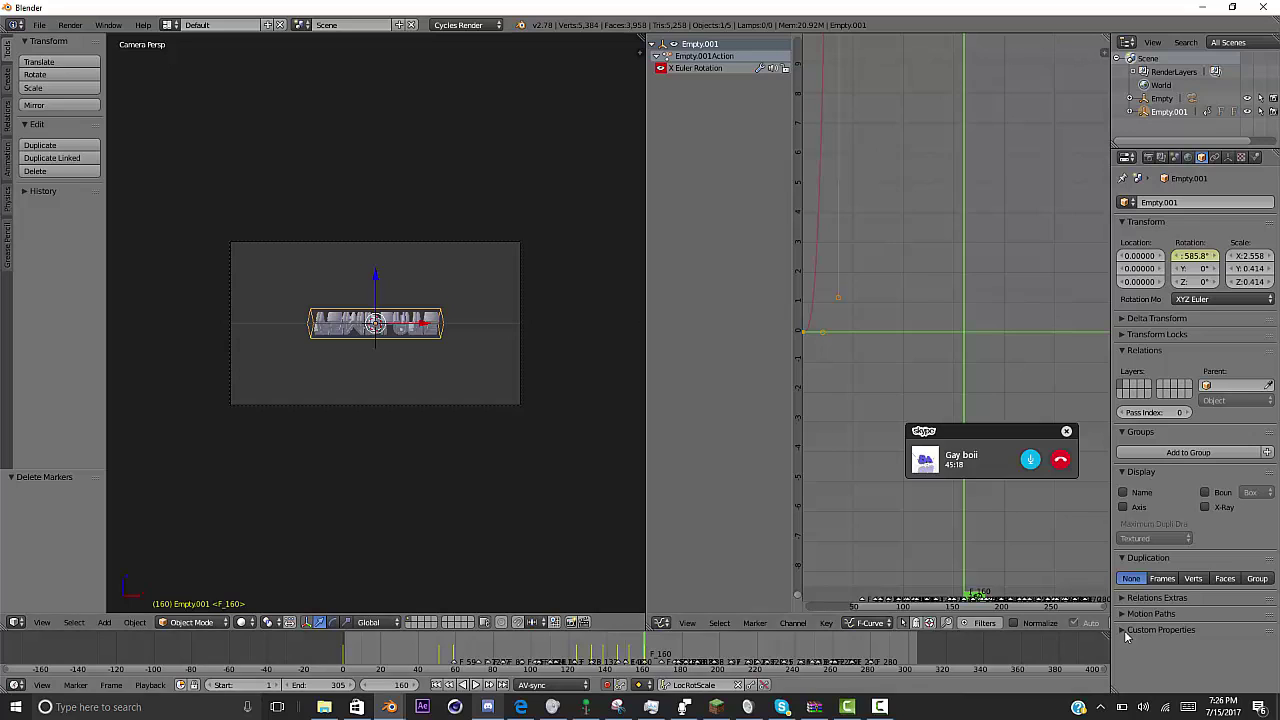
- Replay the animation across the beats up to about frame 172 to check the text's spins
key("Left")
key("Left")
key("Left")
key("Left")
key("Left")
key("Left")
key("Left")
key("Left")
key("Left")
key("Left")
key("alt+a")
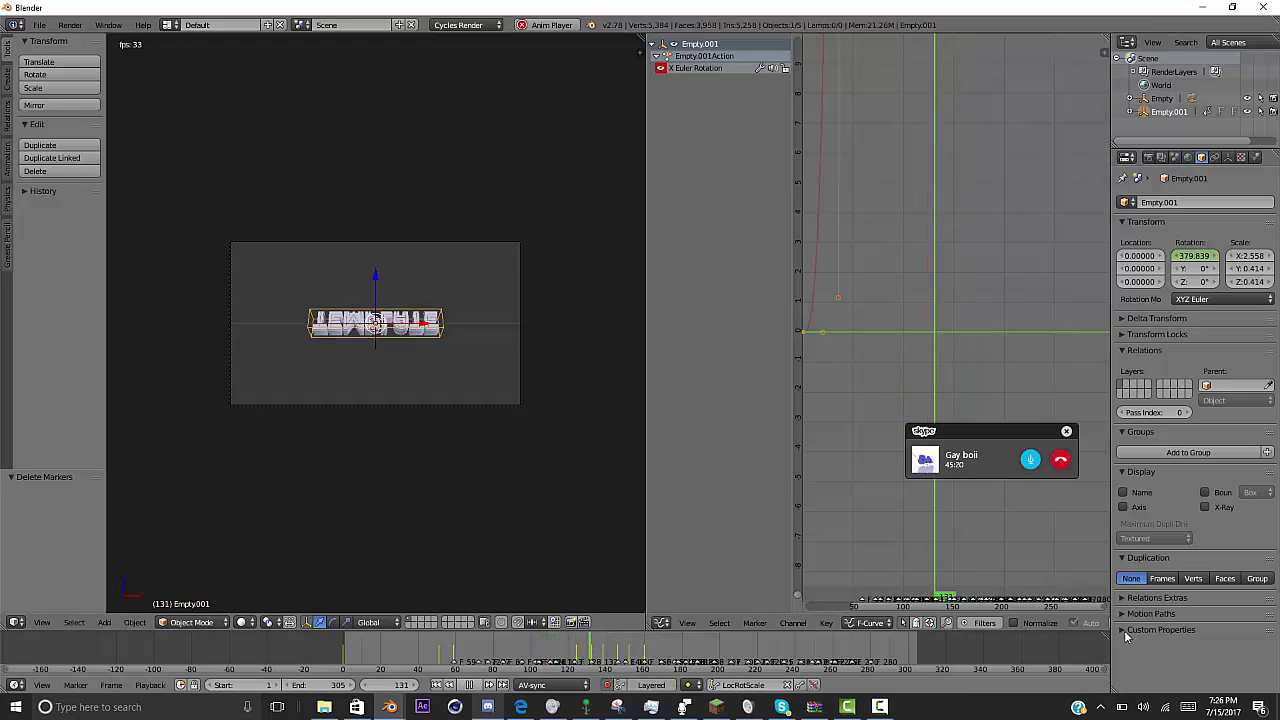
key("alt+a")
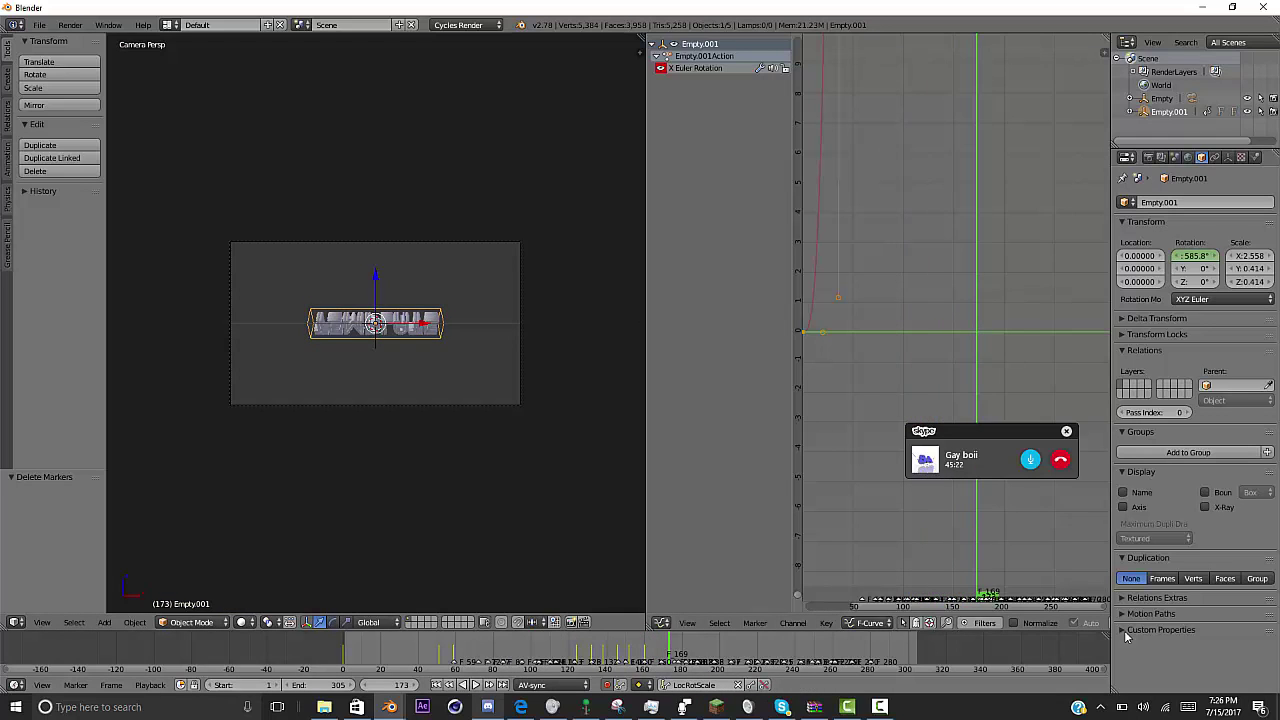
left_click_drag(573, 649, 621, 649)
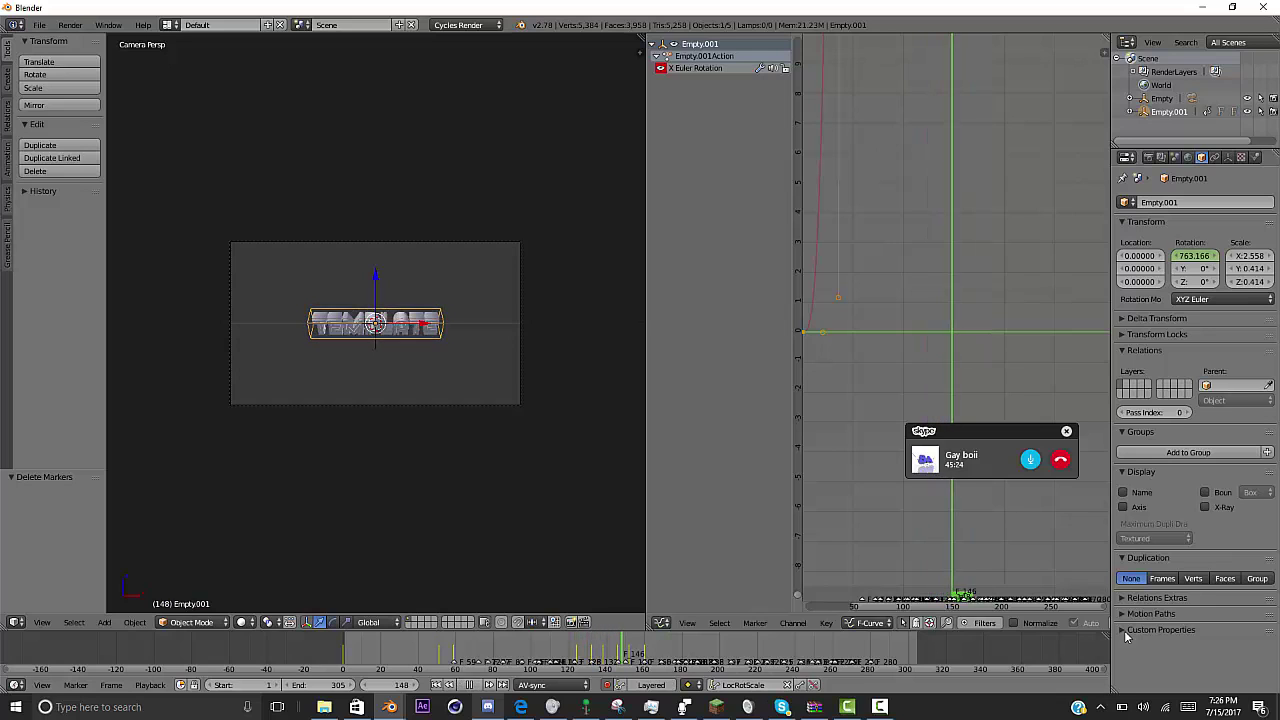
key("Escape")
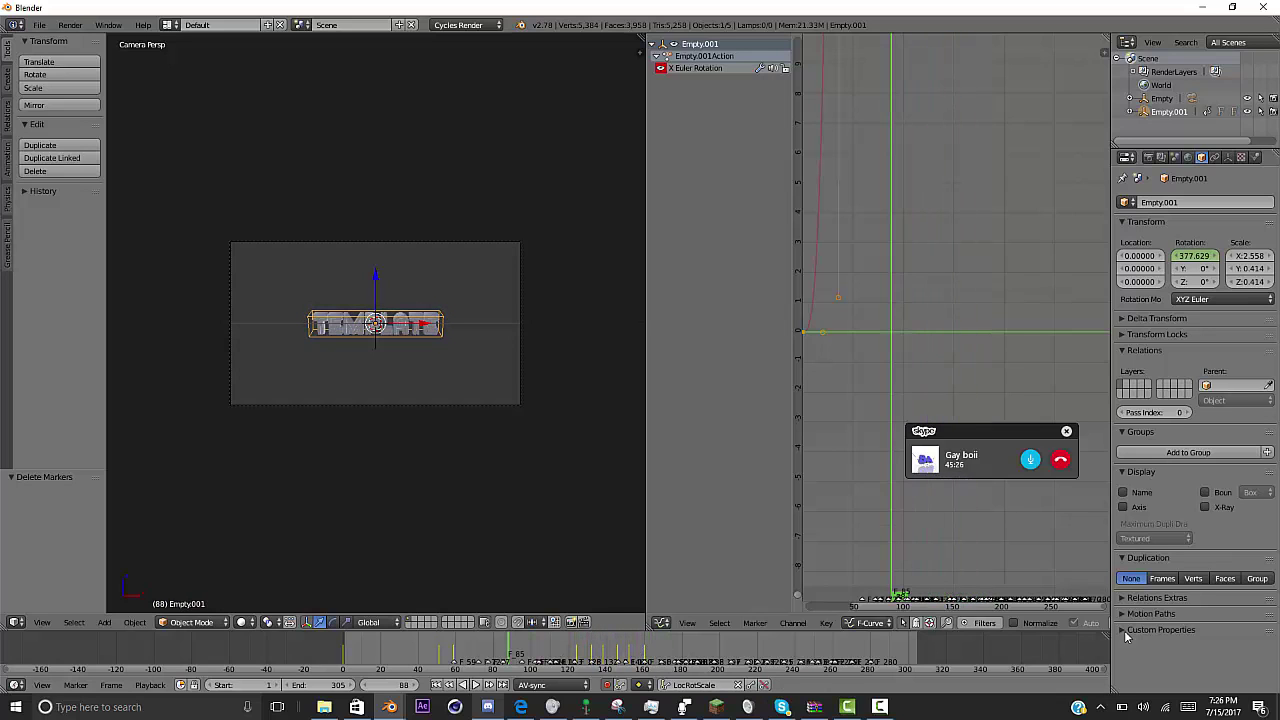
key("alt+a")
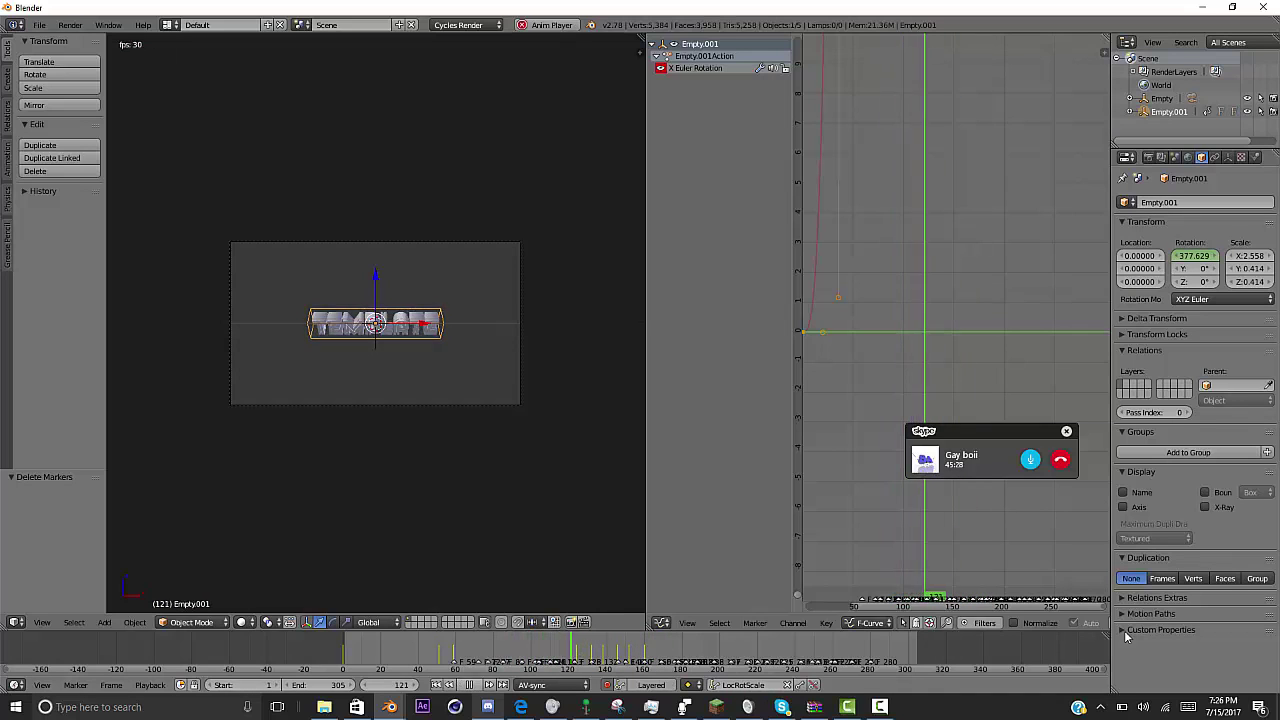
key("alt+a")
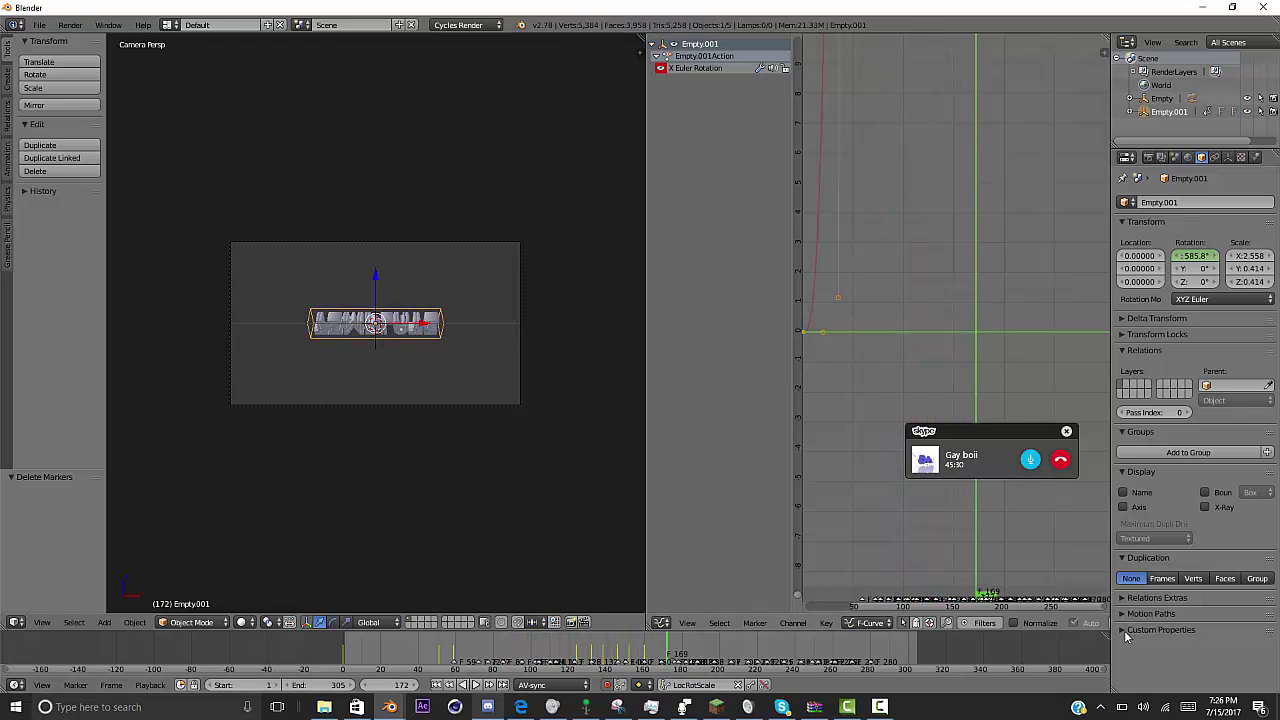
- Step back to the frame 169 marker and keyframe an X rotation of about 523.4° for Empty.001
key("Left")
key("Left")
key("Left")
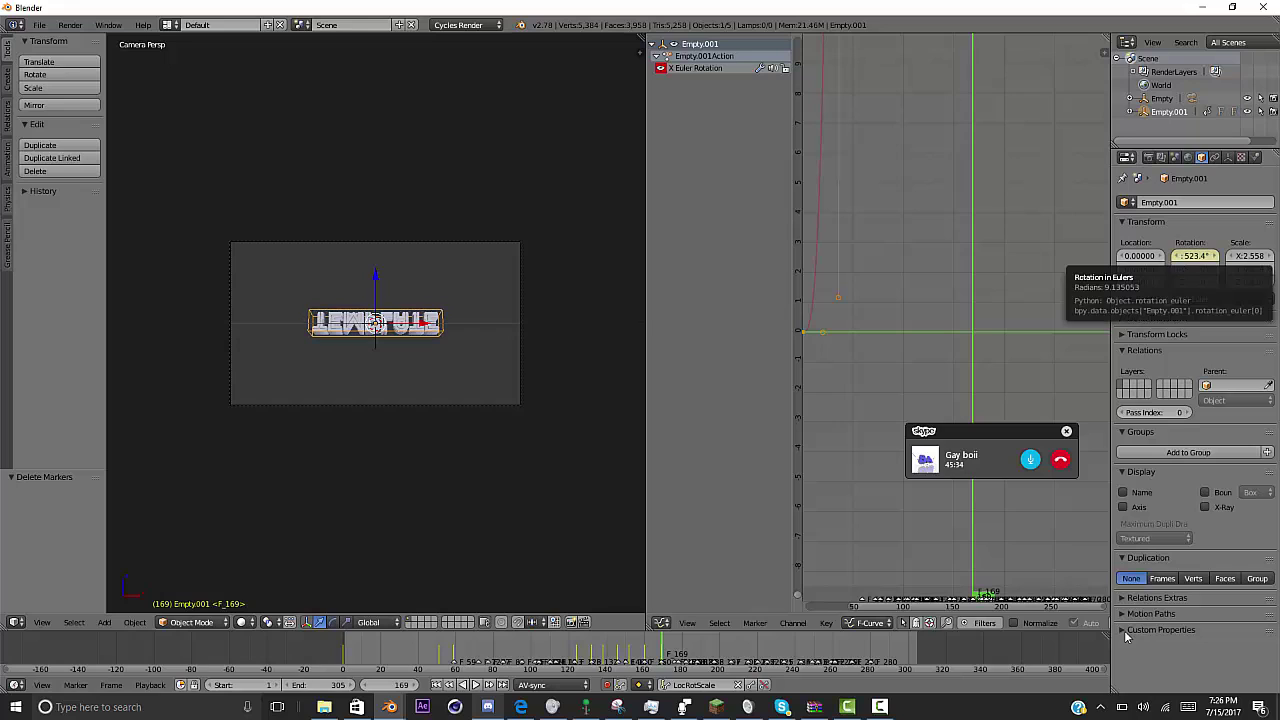
- Review the frames back to 161, return to frame 169 and set its keyframed X rotation to about 257.3°
key("Left")
key("Left")
key("Left")
key("Left")
key("Left")
key("Left")
key("Left")
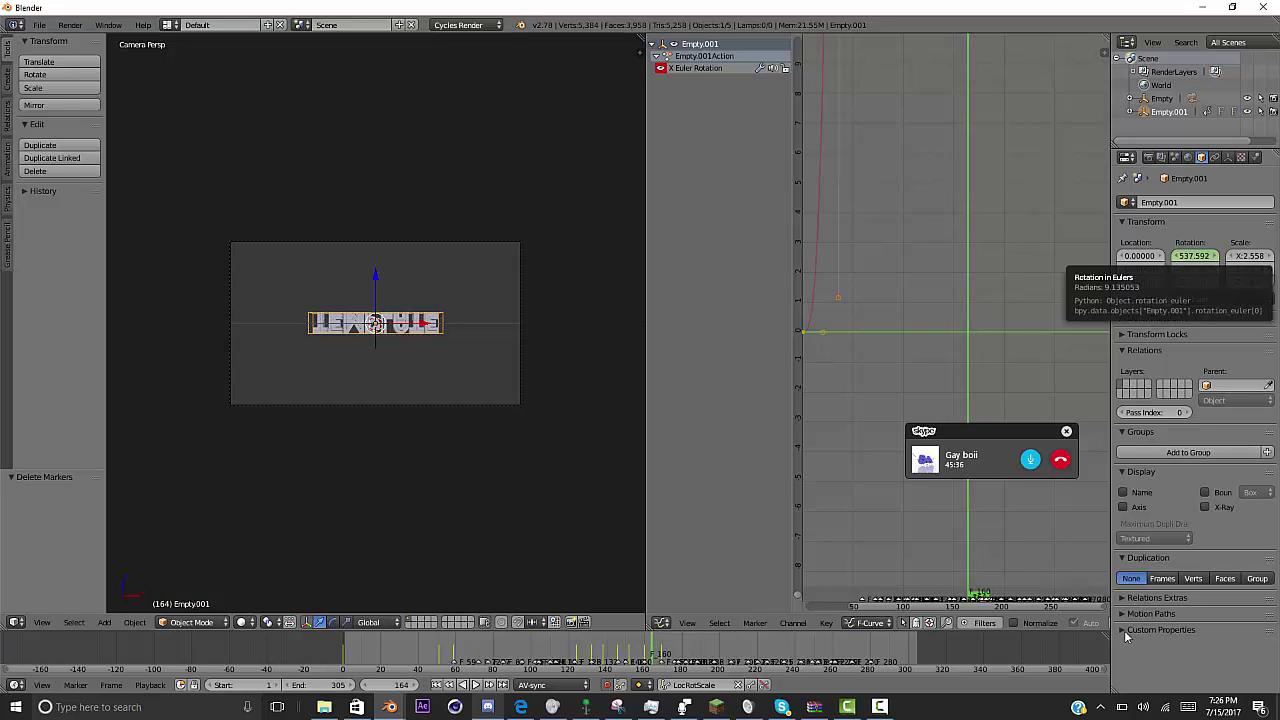
key("Left")
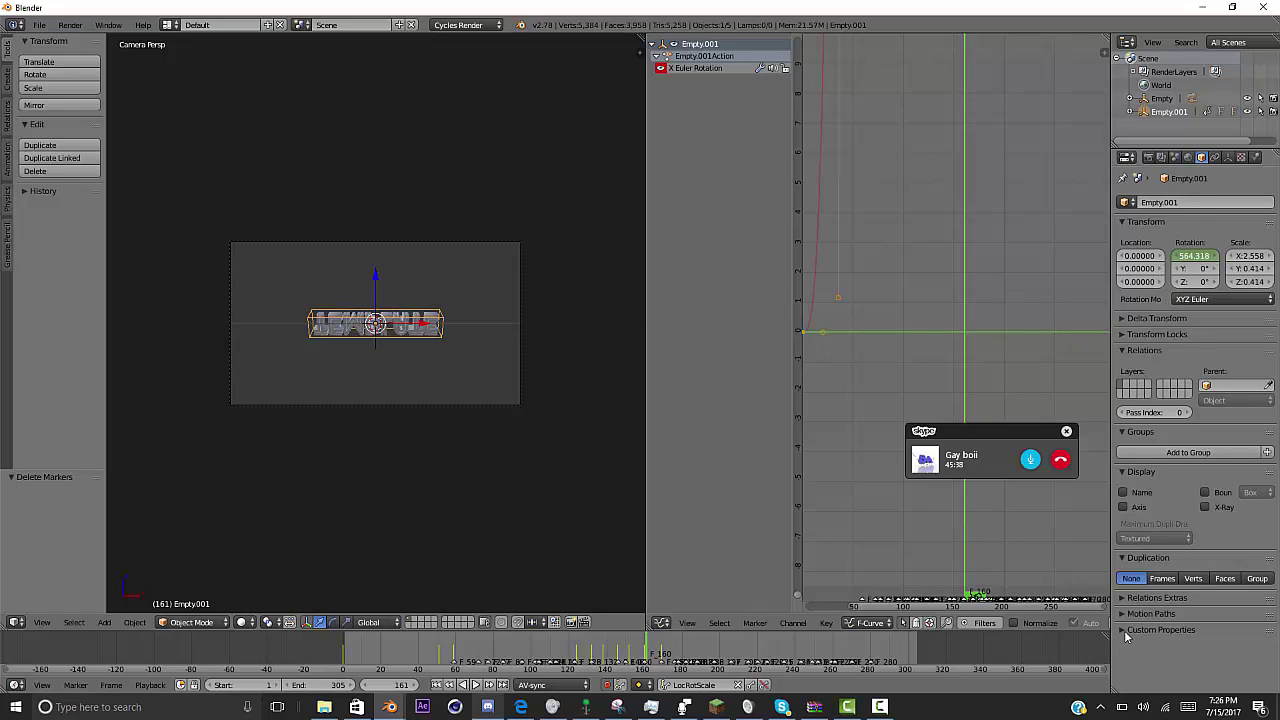
key("Right")
key("Right")
key("Right")
key("Right")
key("Right")
key("Right")
key("Right")
key("Right")
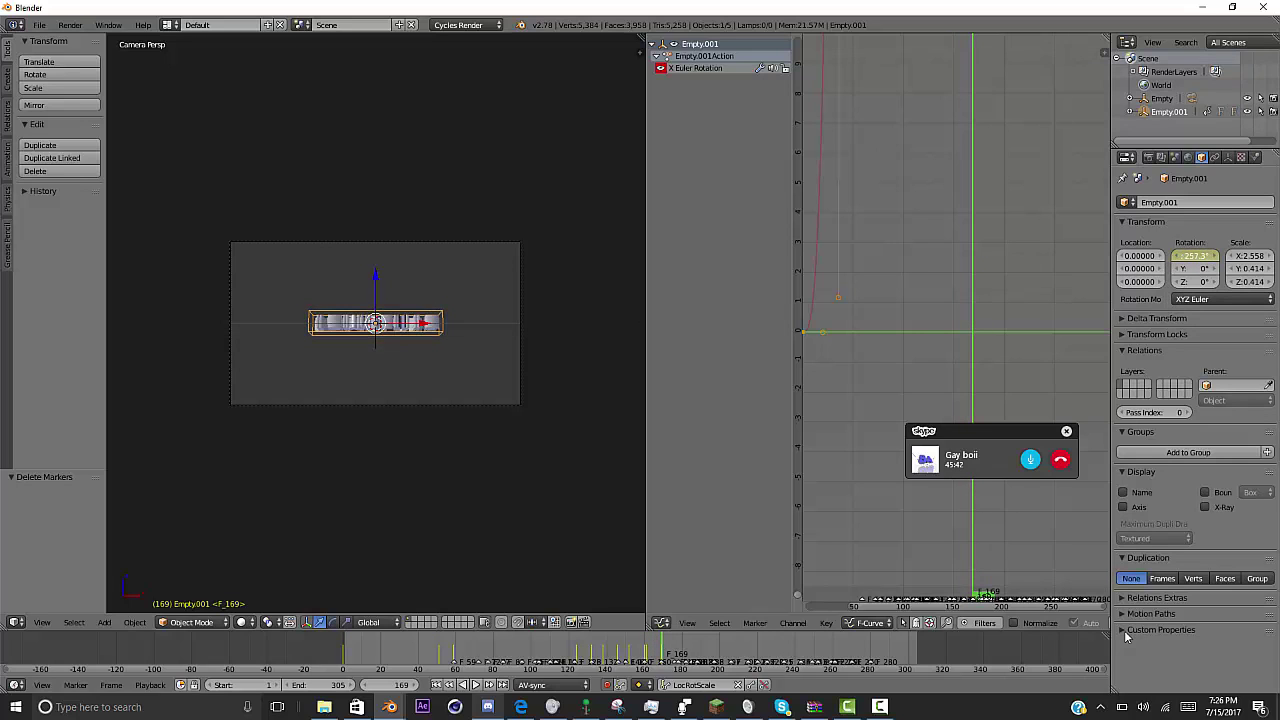
- Replay from frame 152 on to frame 307 and keyframe an X rotation of about -3.4° for Empty.001 there
key("Left")
key("Left")
key("Left")
key("Left")
key("Left")
key("Left")
key("Left")
key("Left")
key("Left")
key("Left")
key("Left")
key("Left")
key("Left")
key("Left")
key("Left")
key("Left")
key("Left")
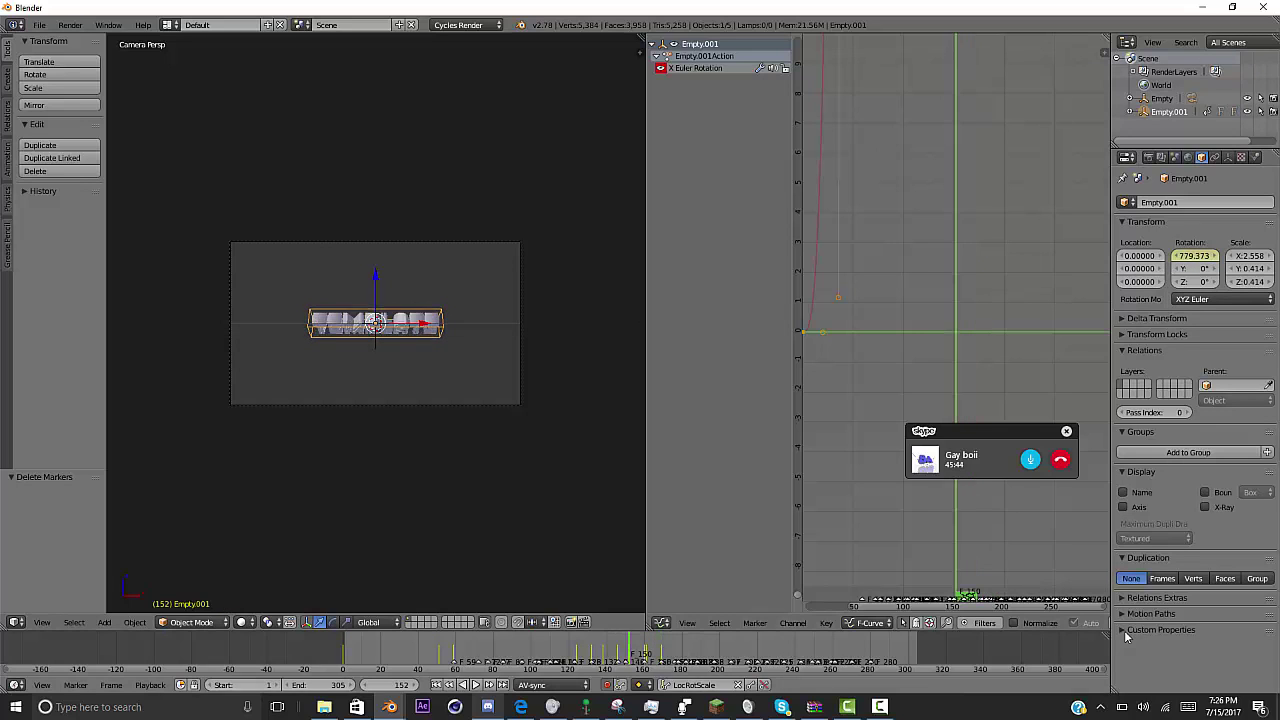
key("alt+a")
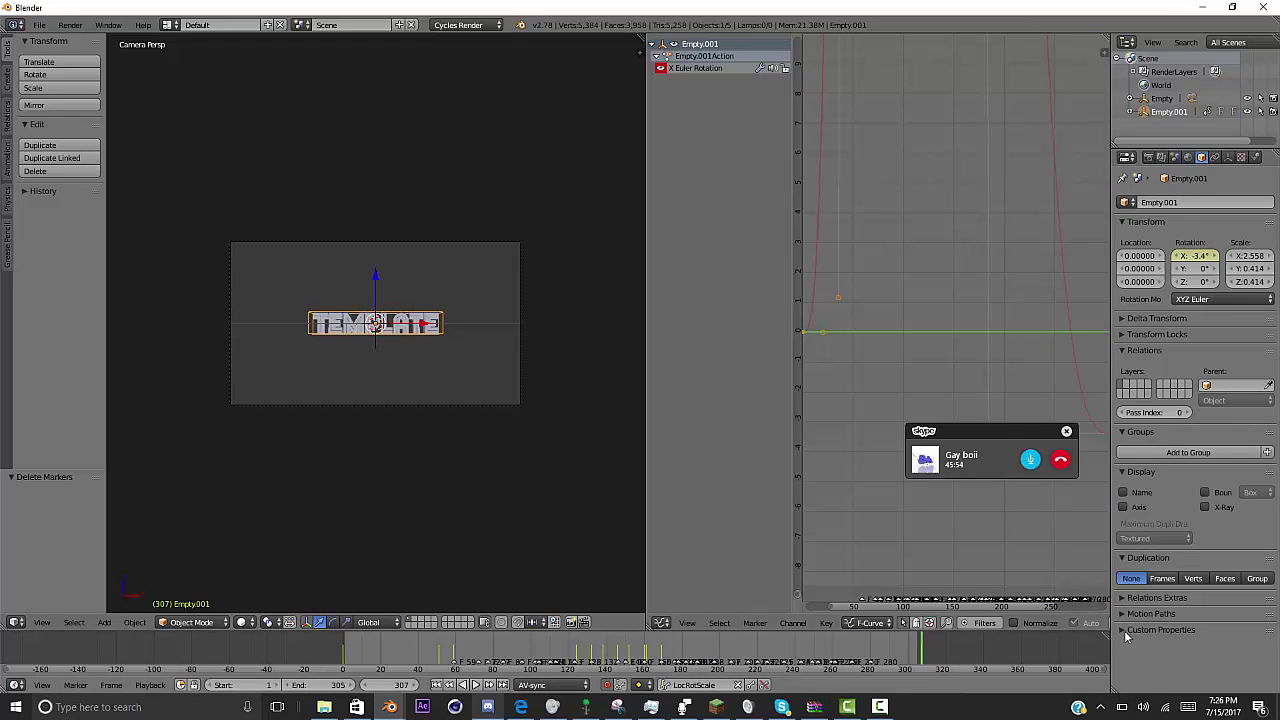
- Play the whole animation through to check the rotation and return to frame 0
key("alt+a")
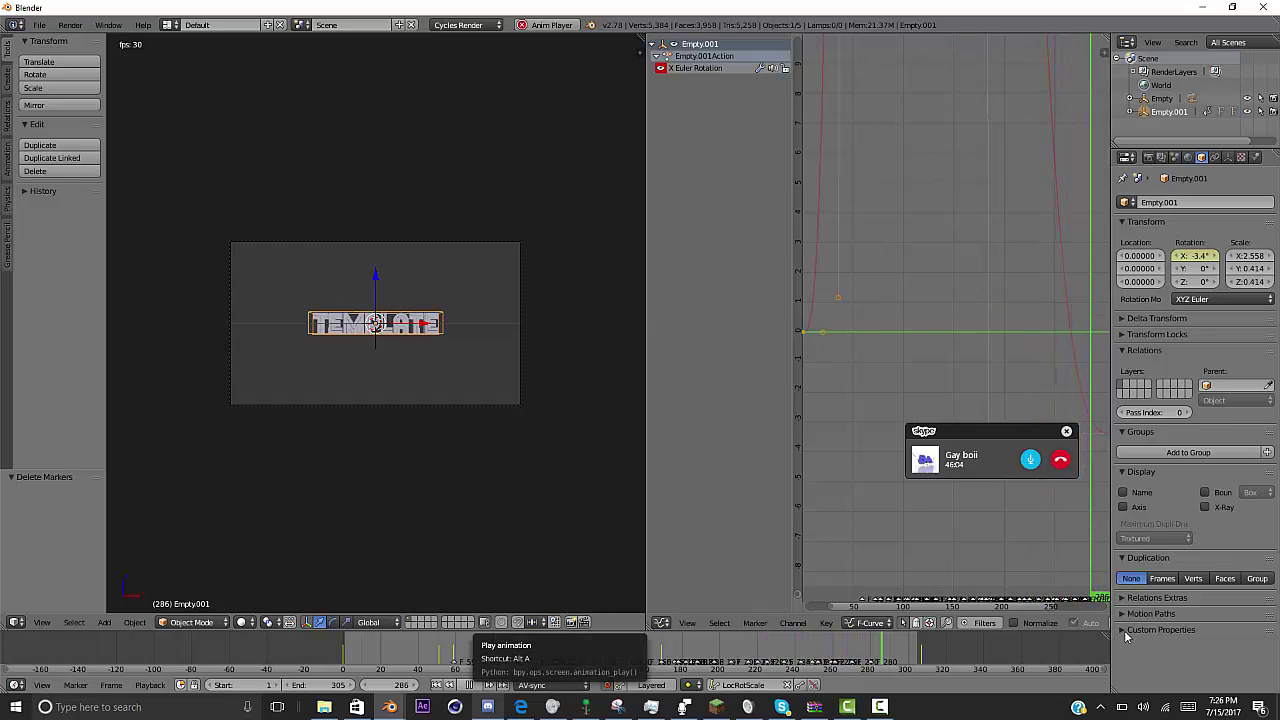
key("Escape")
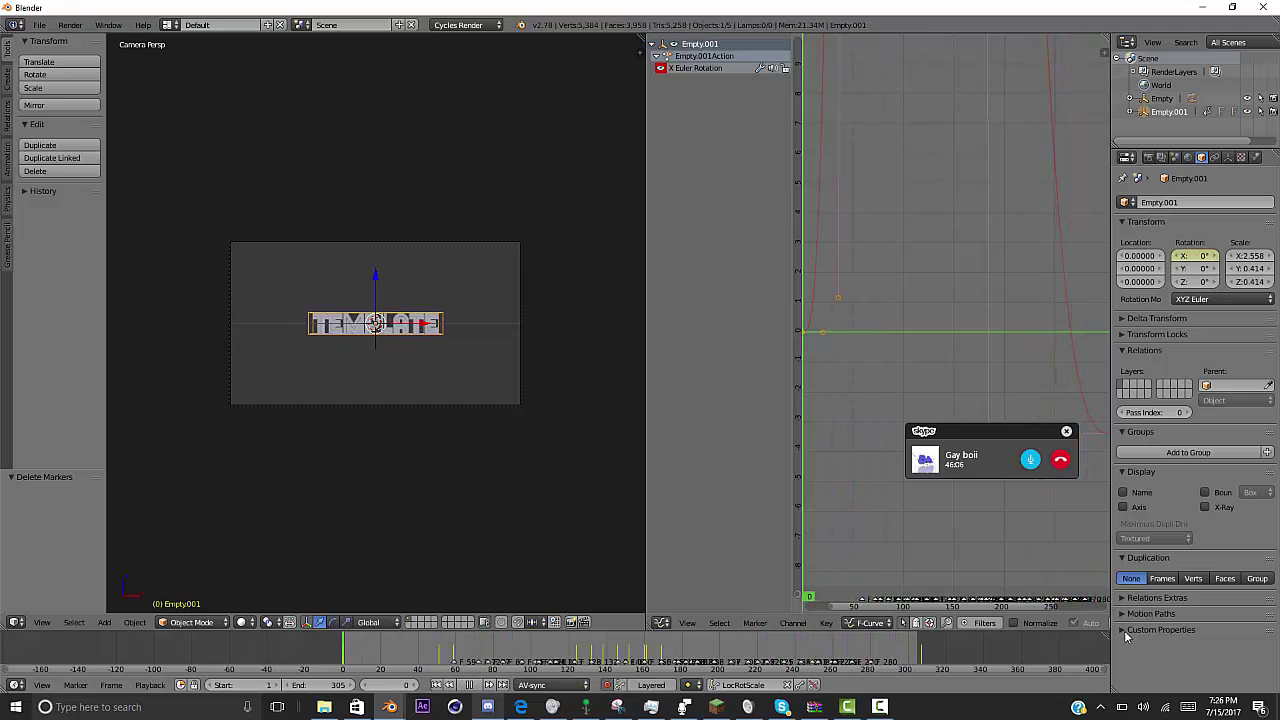
key("Escape")
- Move the call pop-up off the graph and examine the X rotation keyframes along the curve
scroll(956, 322, "down", 7)
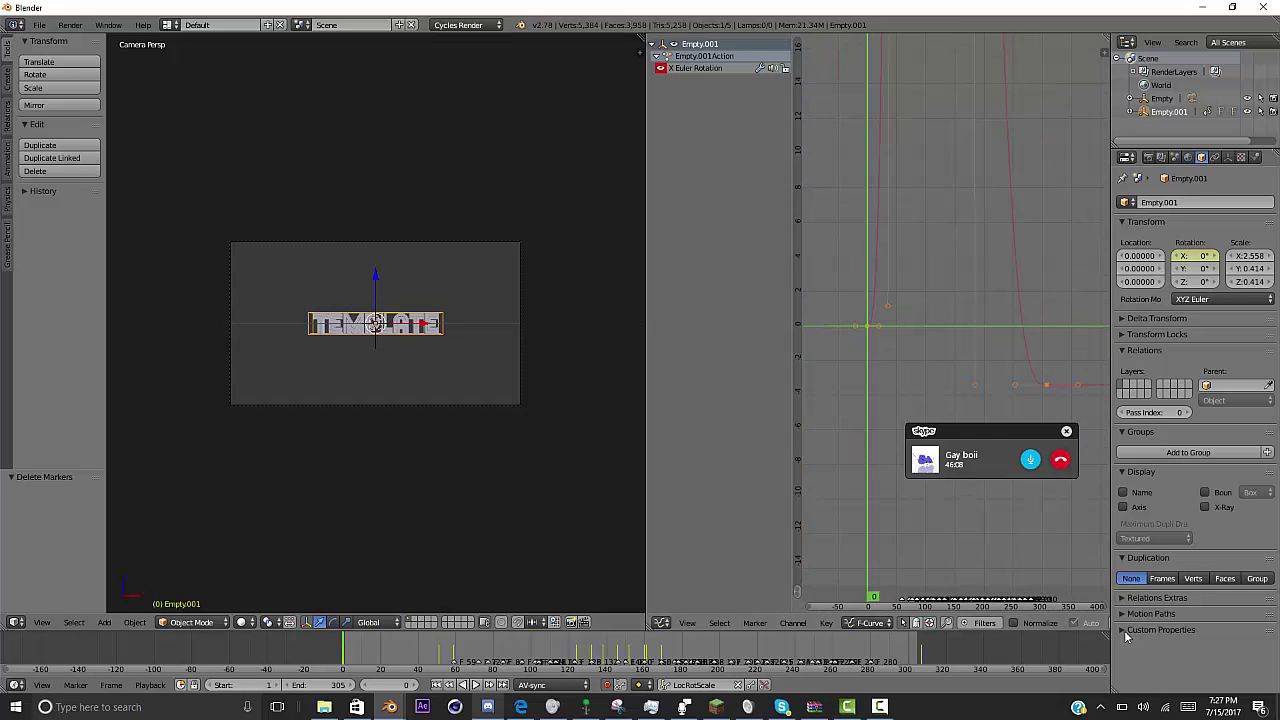
scroll(956, 322, "down", 7)
middle_click_drag(956, 322, 946, 428)
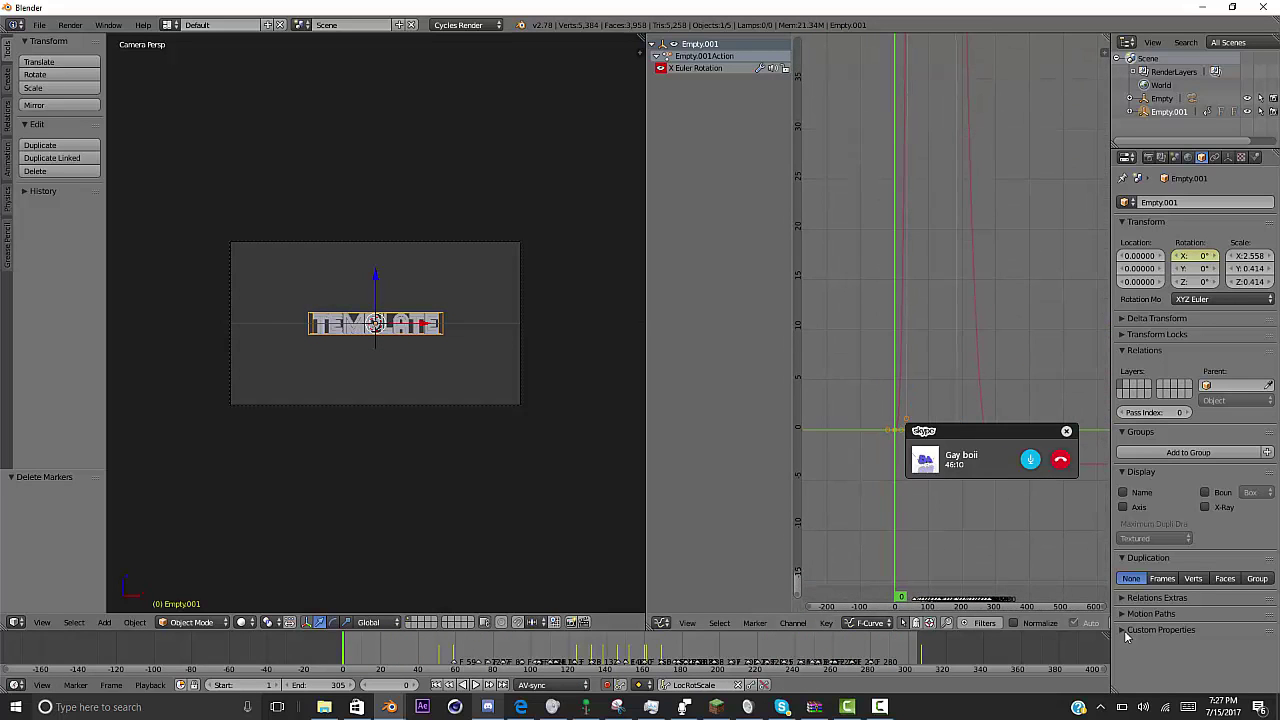
left_click_drag(985, 431, 1200, 426)
scroll(956, 322, "up", 4)
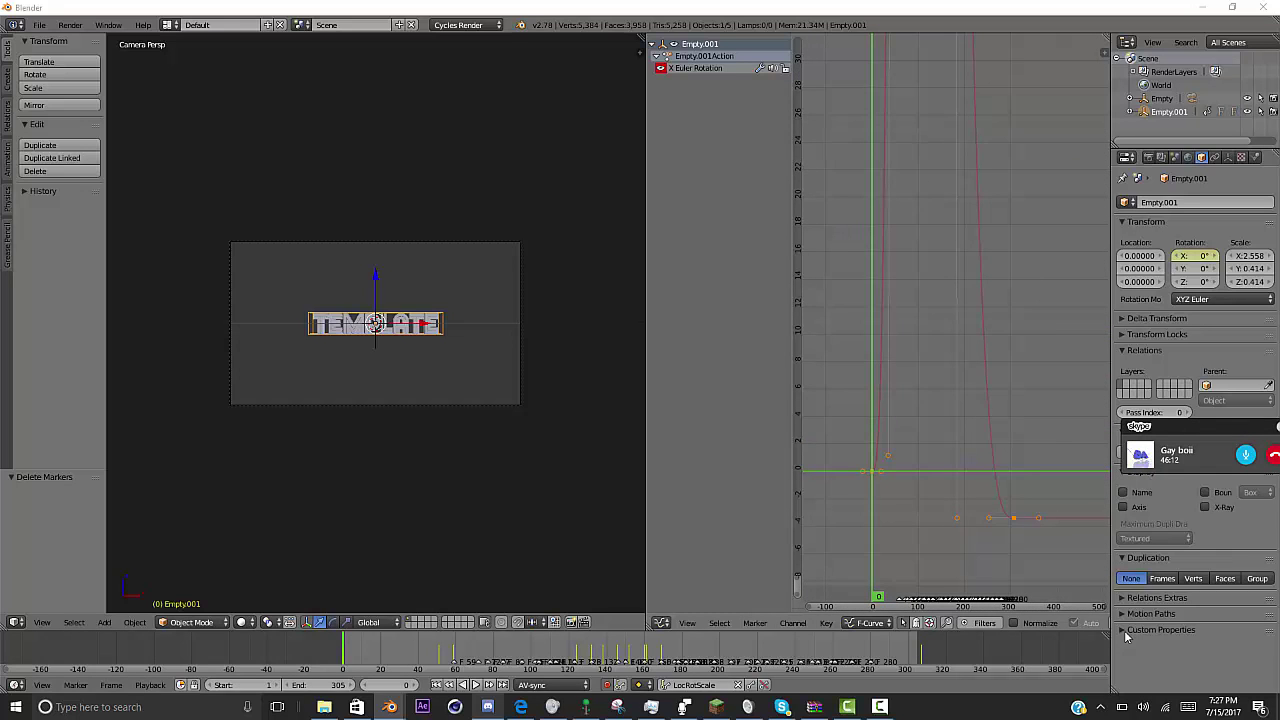
middle_click_drag(956, 322, 956, 470)
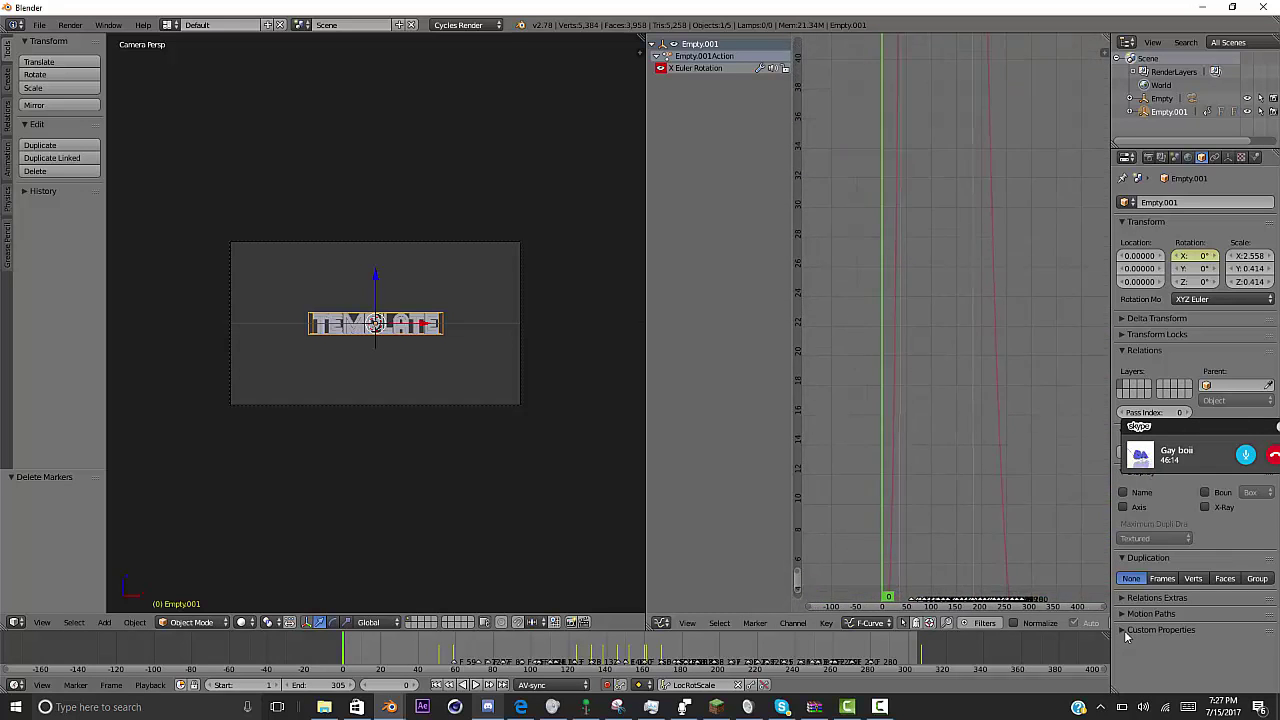
scroll(956, 322, "down", 5)
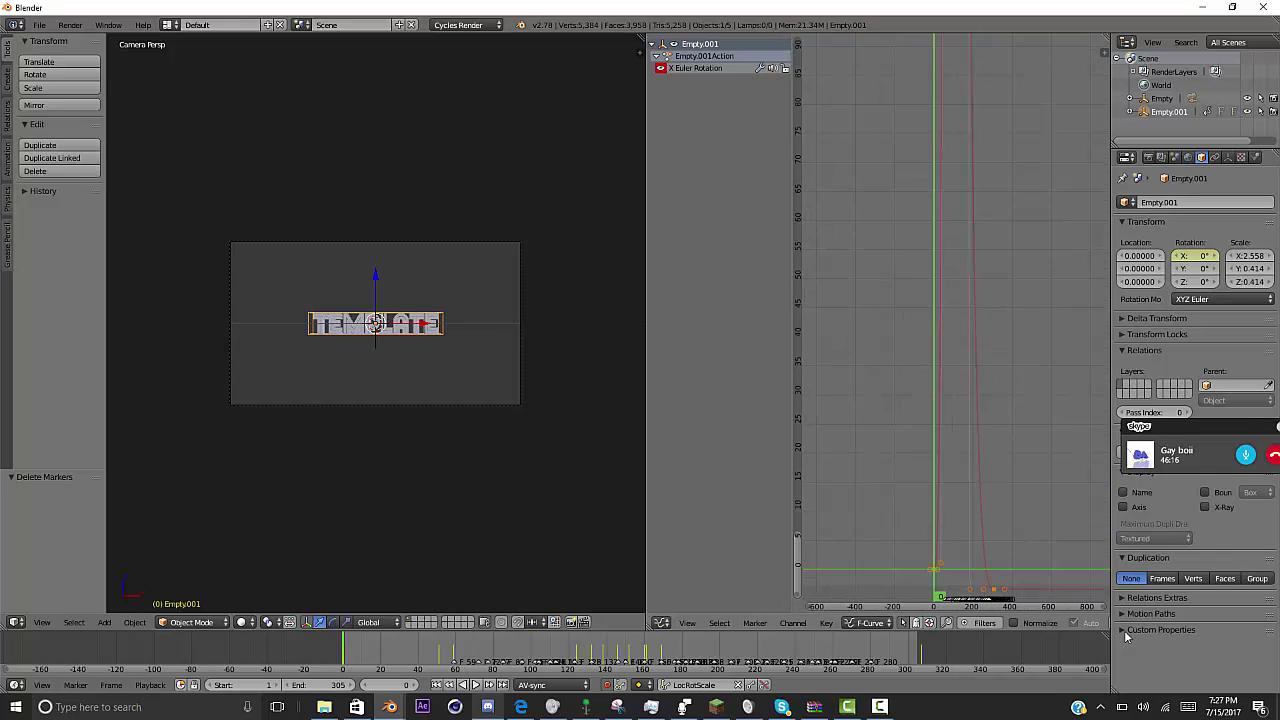
scroll(956, 322, "down", 2)
middle_click_drag(956, 322, 976, 412, "ctrl")
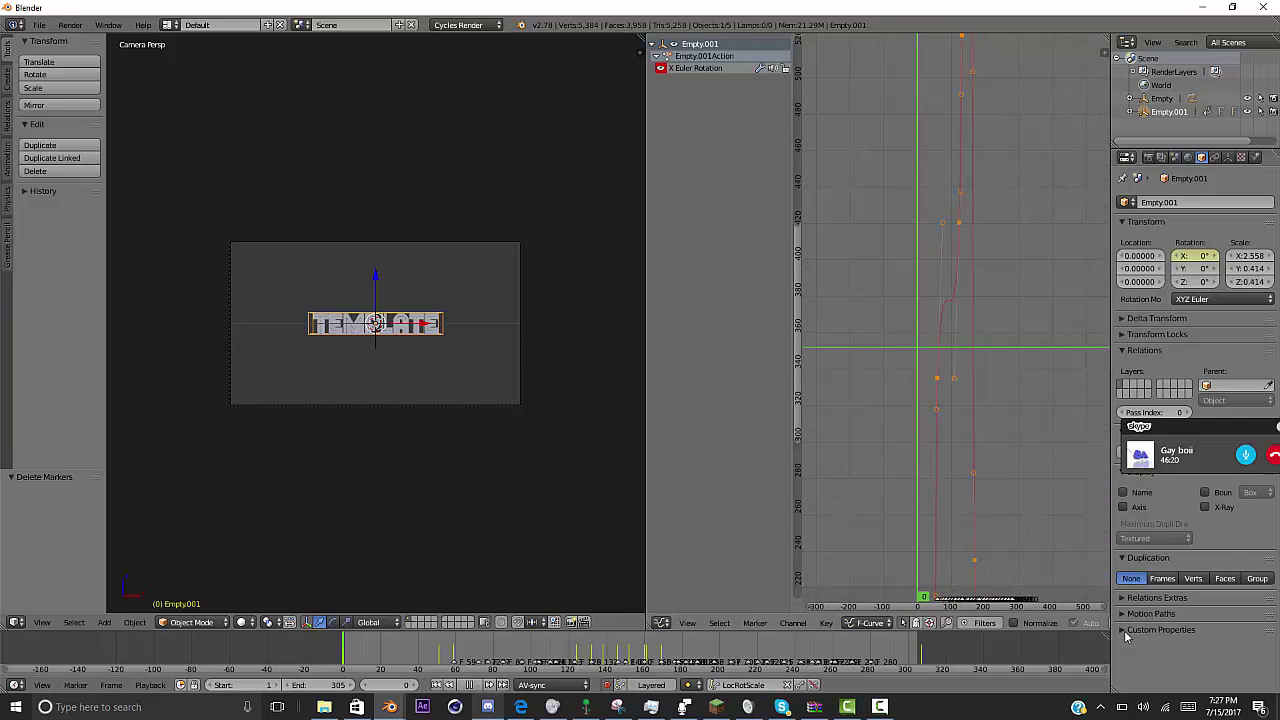
- Move to the frame 113 marker and examine the X rotation curve between the 335° and 420° keyframes
left_click(935, 352)
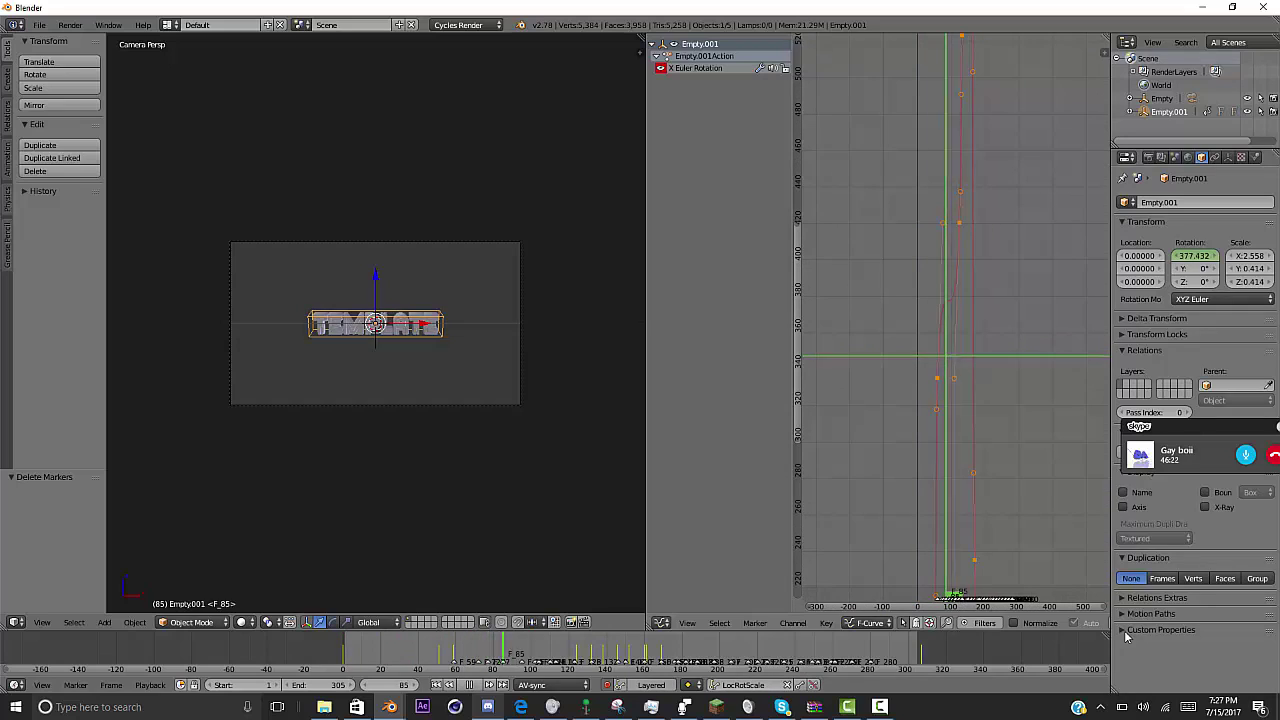
key("alt+a")
key("Left")
key("Left")
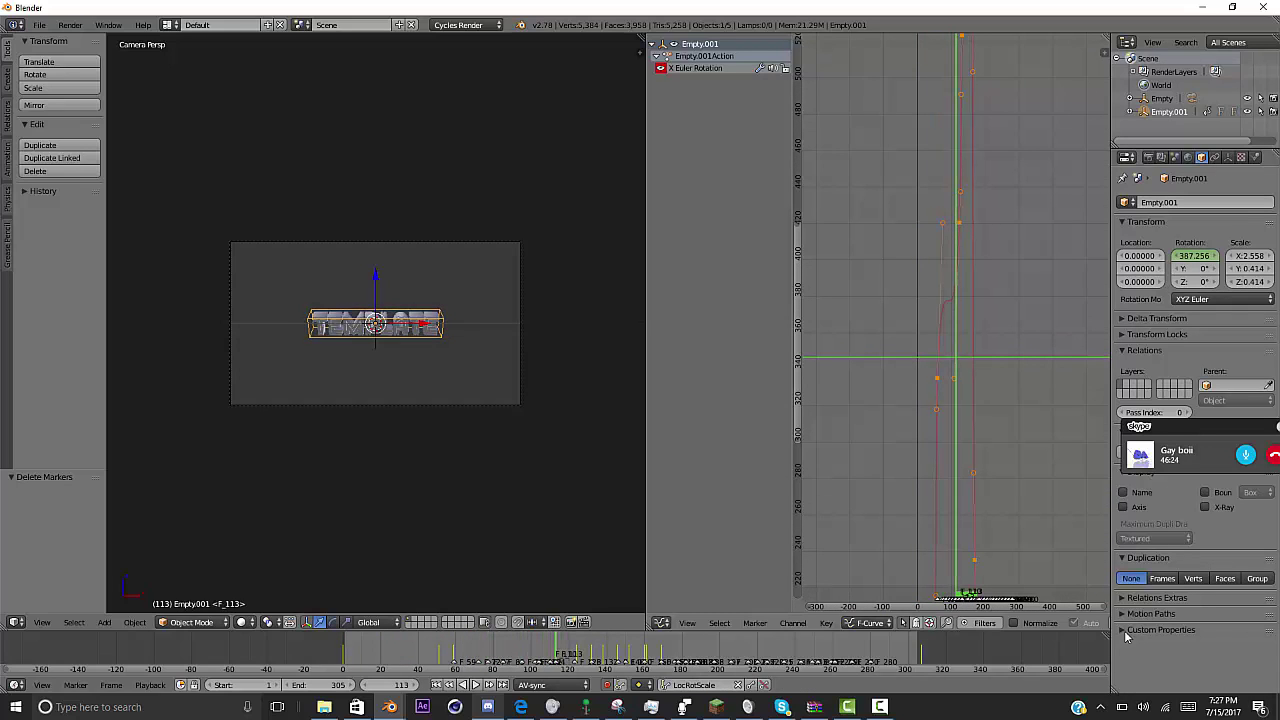
key("Home")
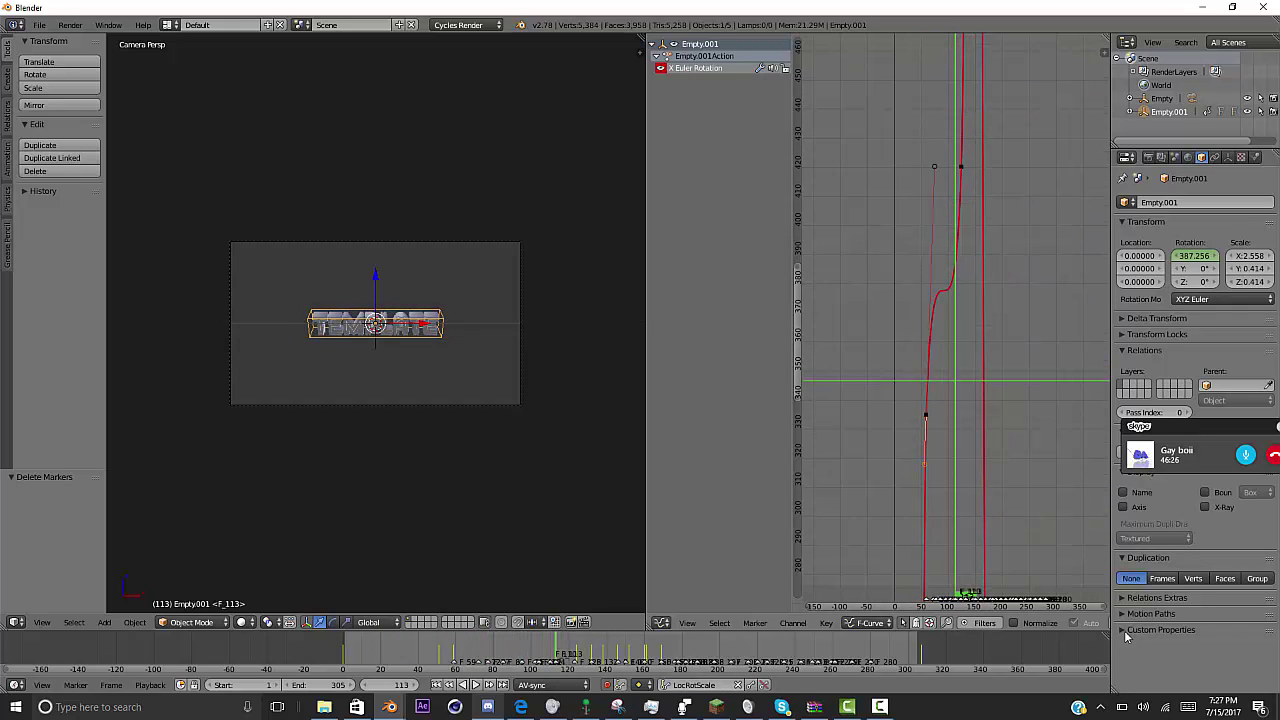
- Move both handles of the 335° X rotation keyframe to ease the curve as it leaves that keyframe
key("g")
left_click(923, 495)
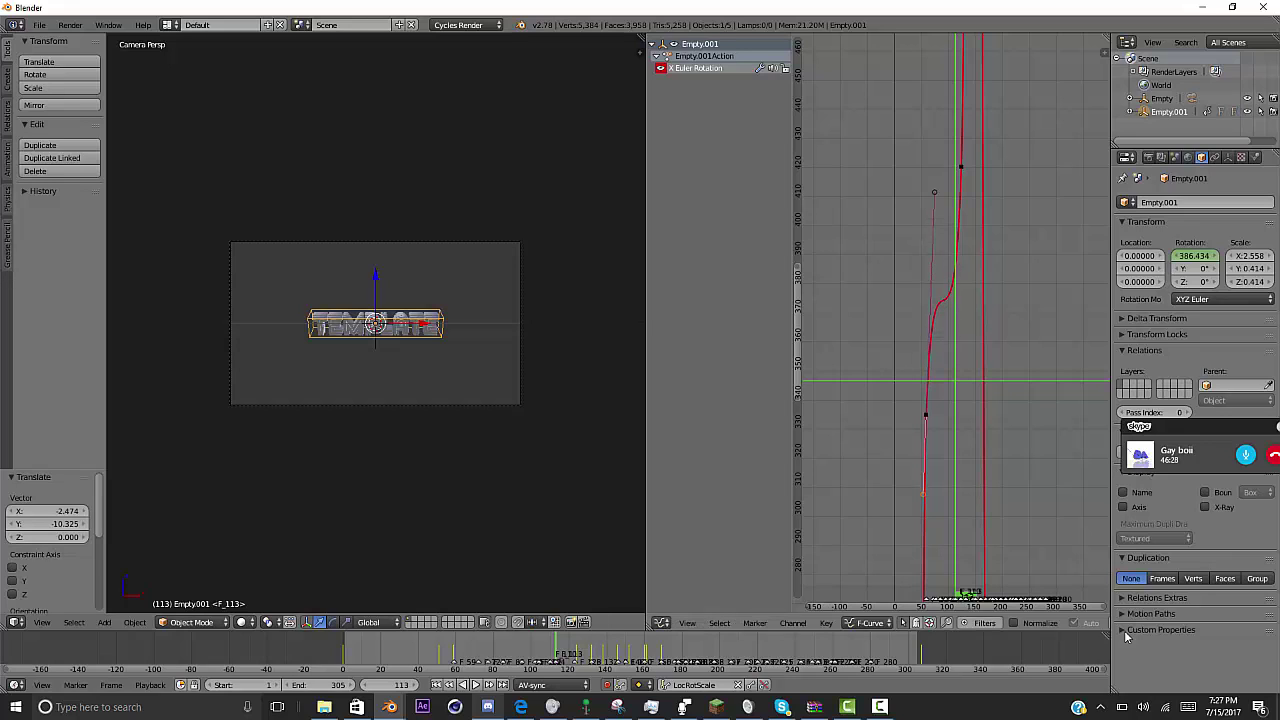
key("g")
left_click(922, 437)
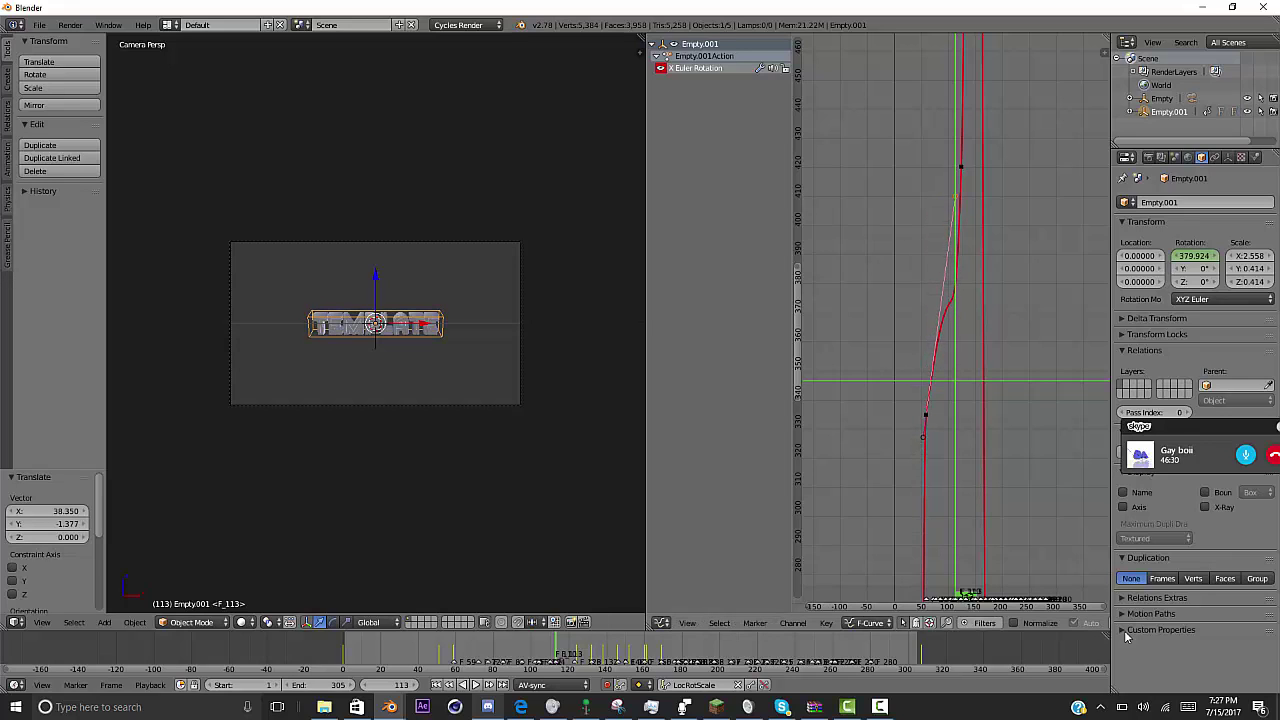
- Reposition the lower handle of the 420° keyframe to smooth the X rotation rise from the 335° keyframe
key("g")
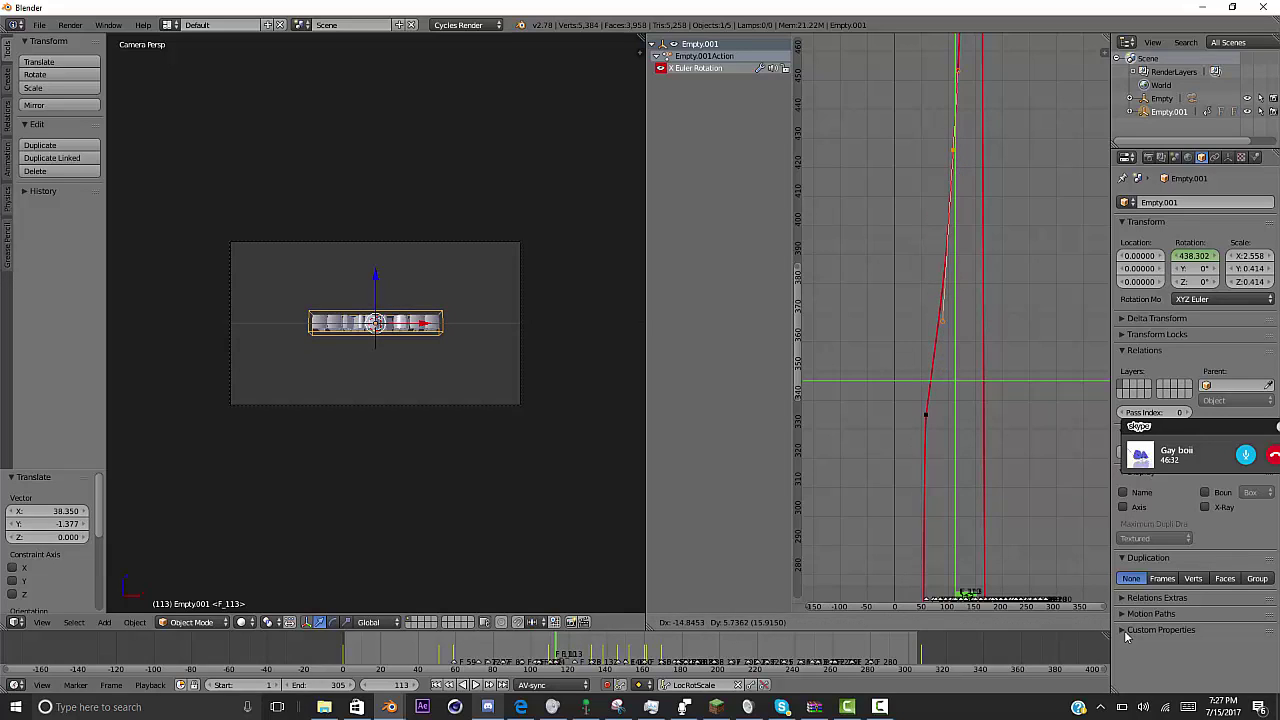
key("Return")
key("g")
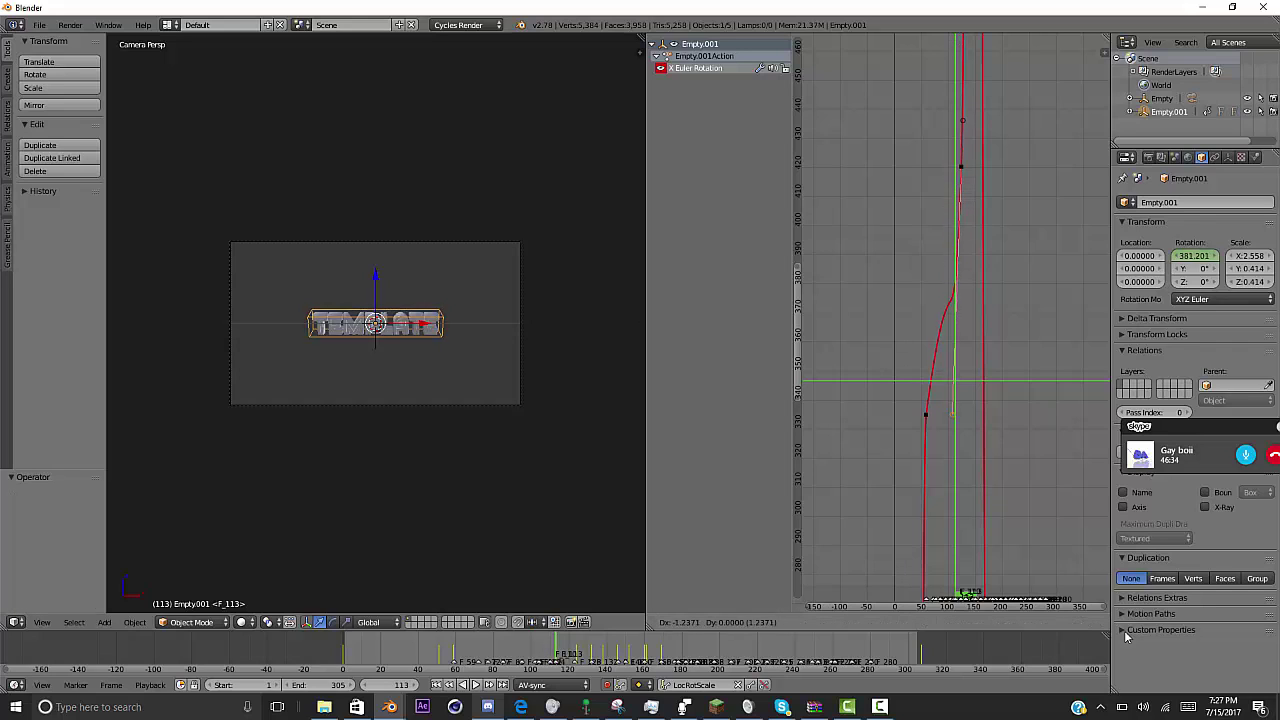
key("Return")
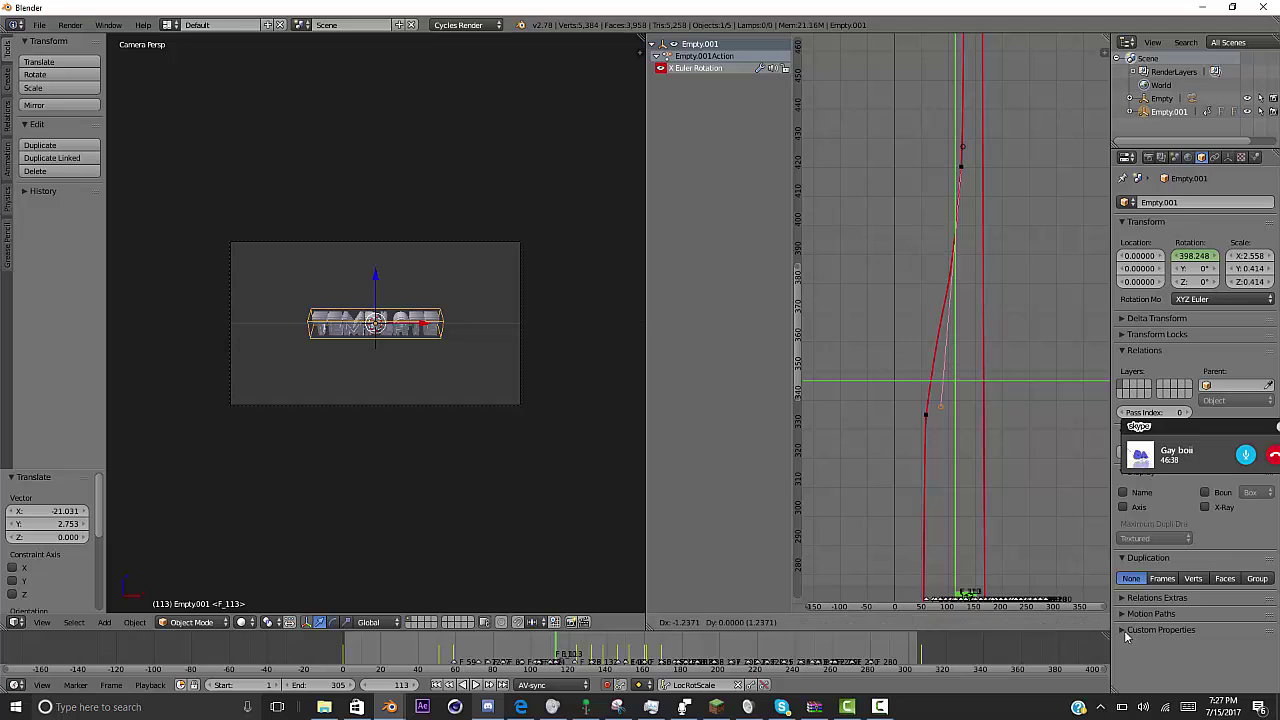
- Play the animation from frame 0 to about frame 80 to check the reshaped rotation curve
key("shift+Left")
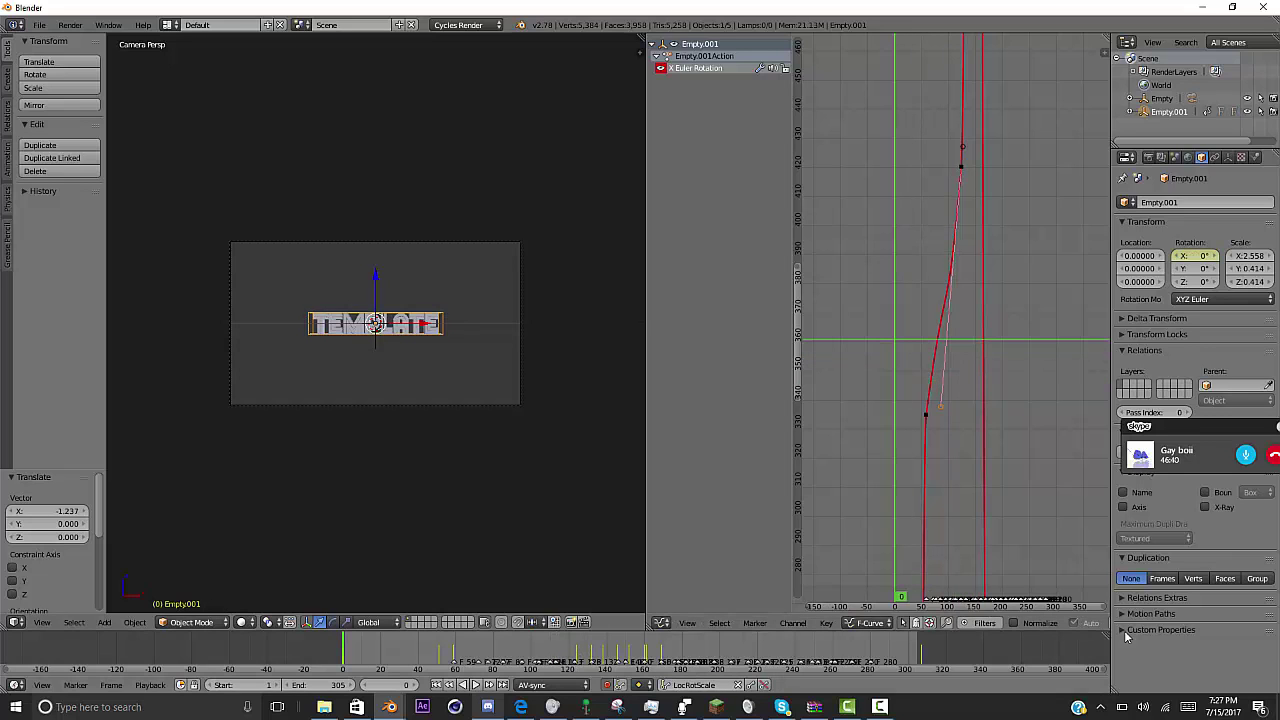
key("alt+a")
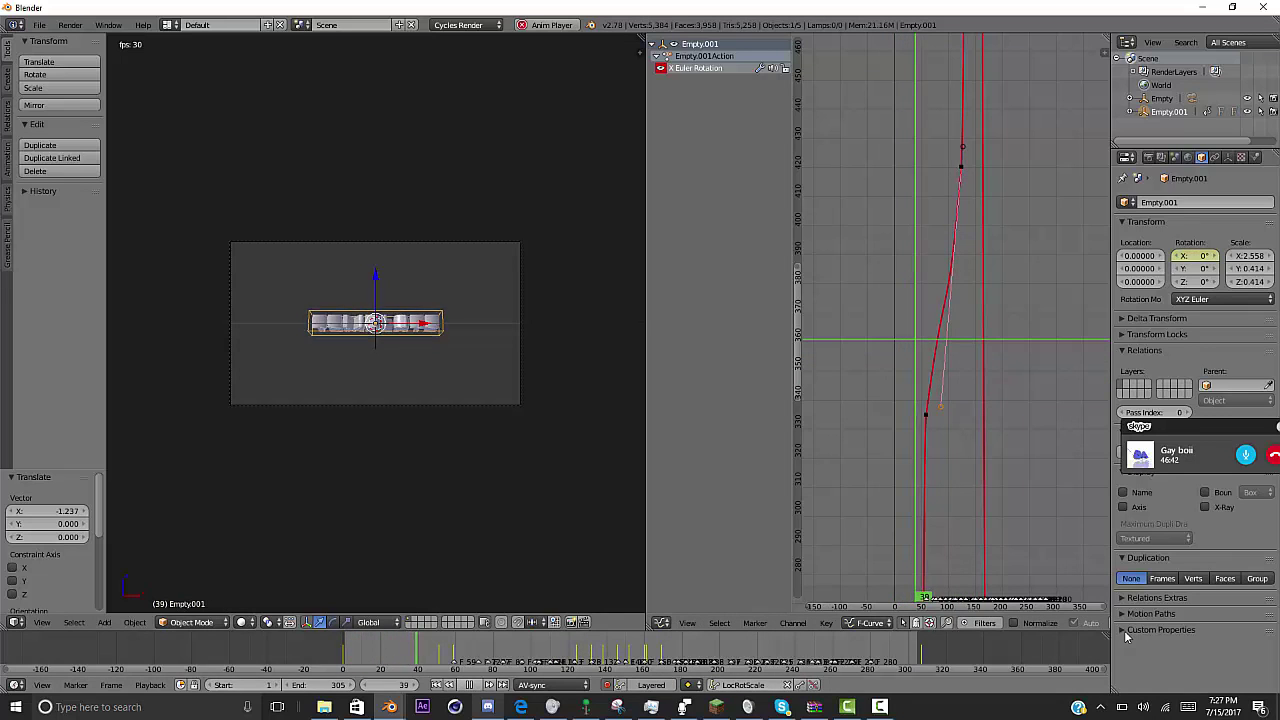
key("alt+a")
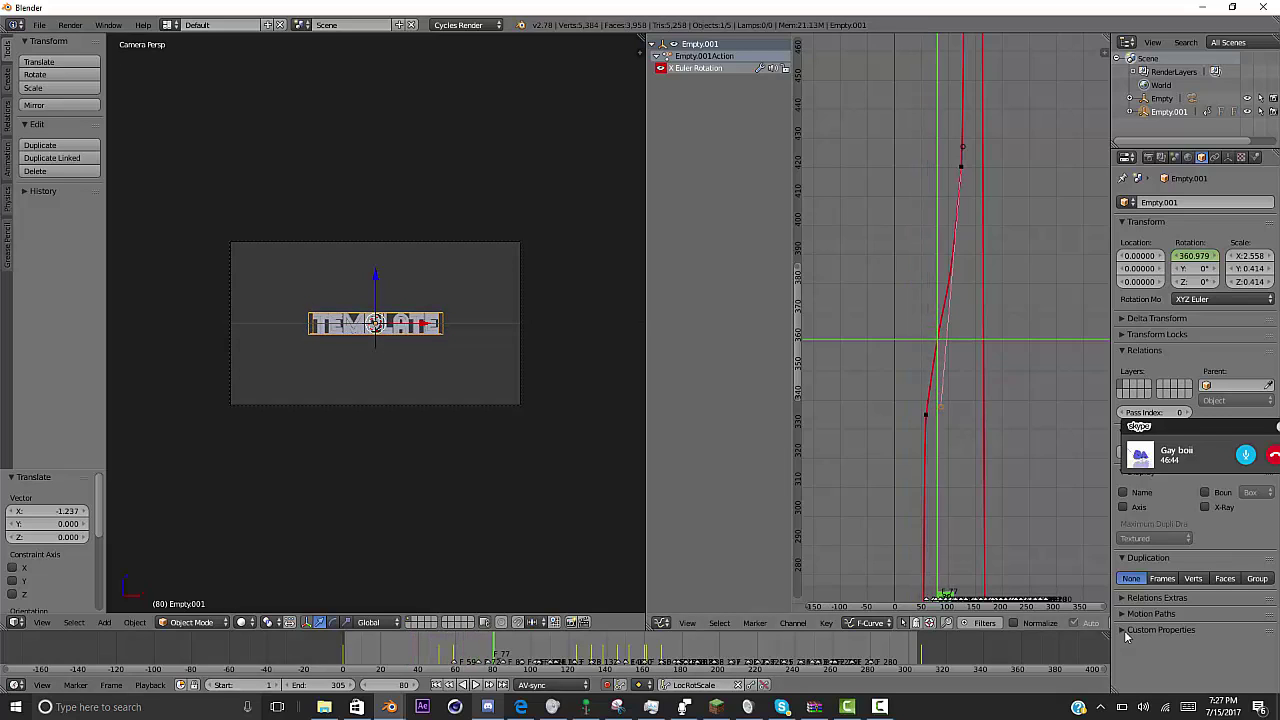
- Step back to about frame 56 and replay the rotation through to frame 129
key("Left")
key("Left")
key("Left")
key("Left")
key("Left")
key("Left")
key("Left")
key("Left")
key("Left")
key("Left")
key("Left")
key("Left")
key("Left")
key("Left")
key("Left")
key("Left")
key("Left")
key("Left")
key("Left")
key("Left")
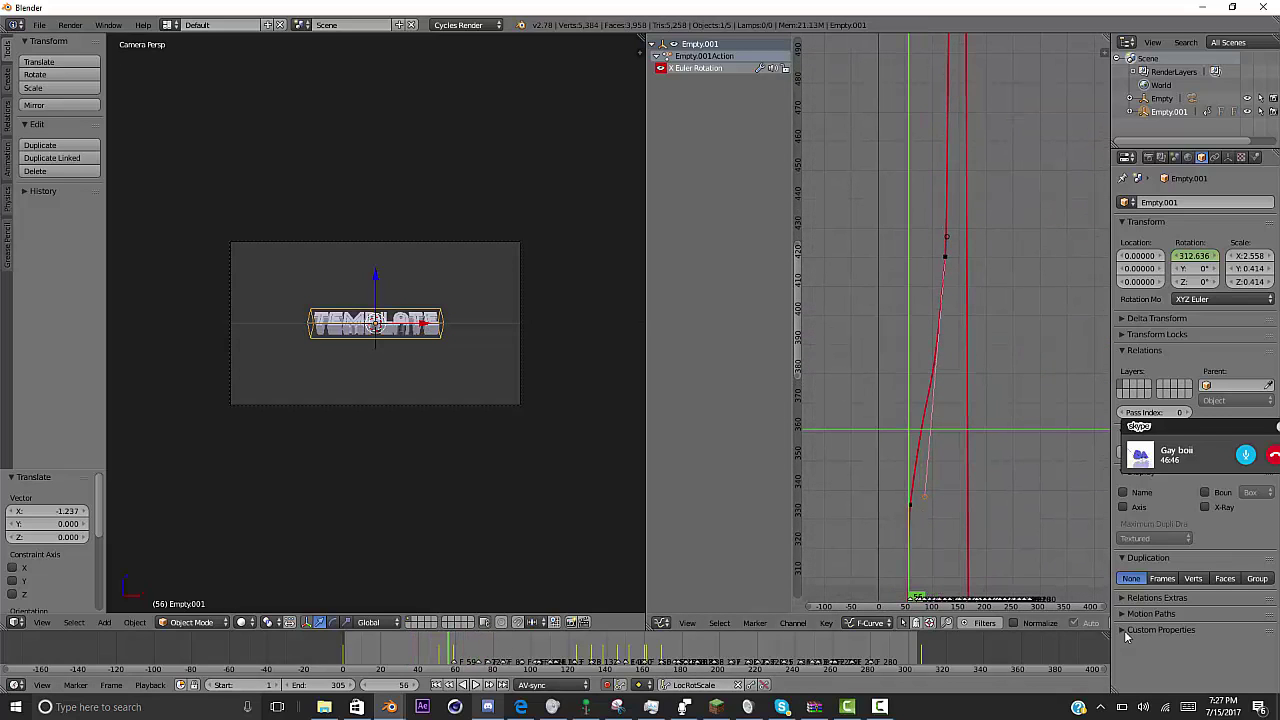
left_click(476, 684)
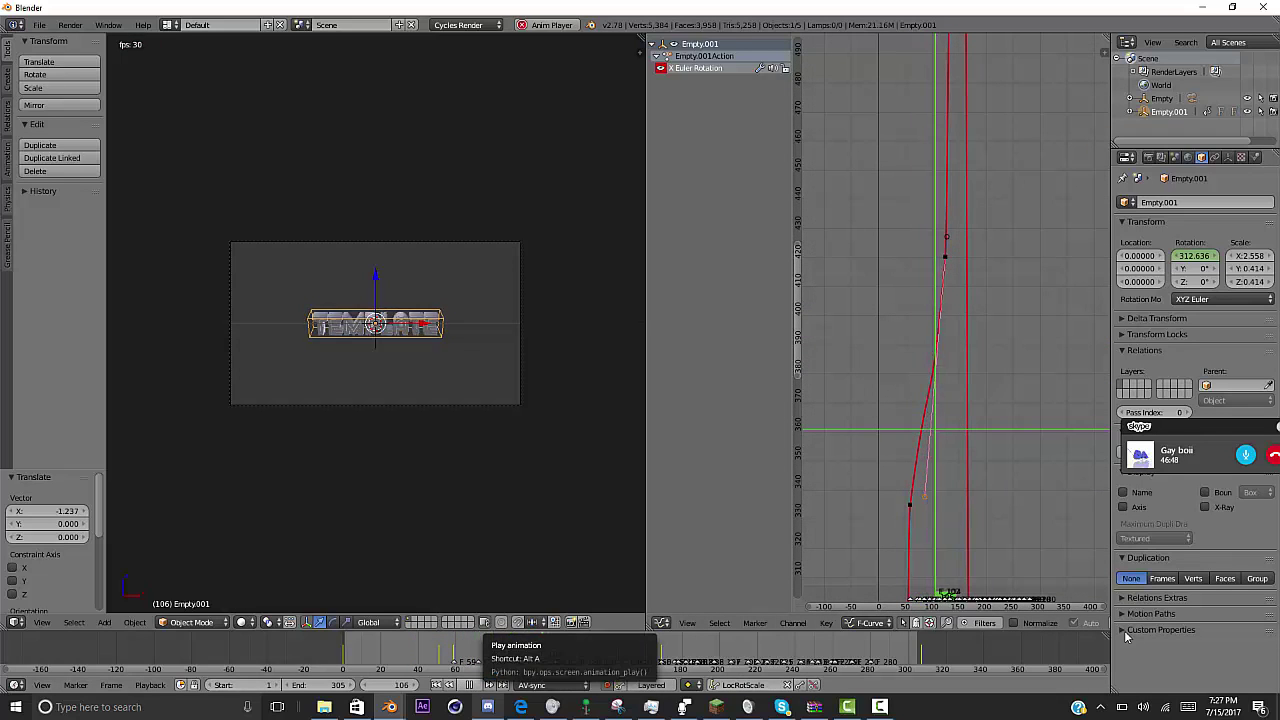
key("alt+a")
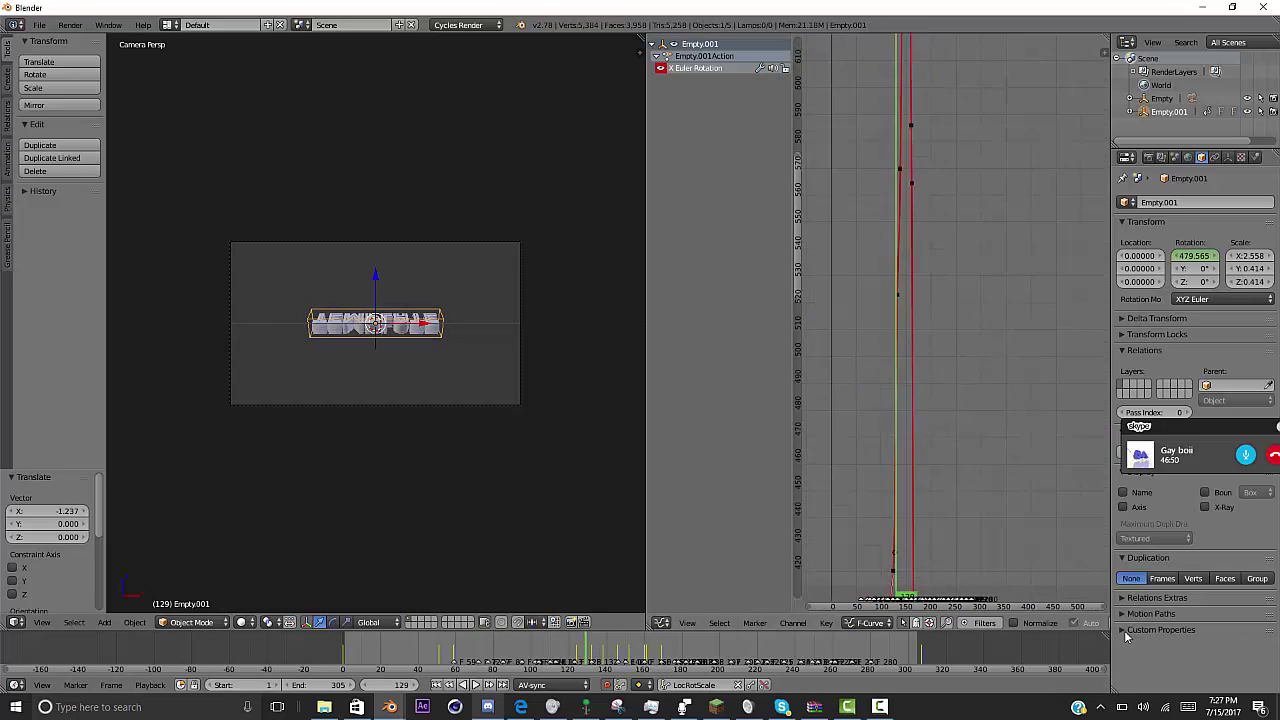
- Go back to frame 122 and widen the peak keyframe's handles, about 50 frames on the later side and 37 on the earlier side
key("a")
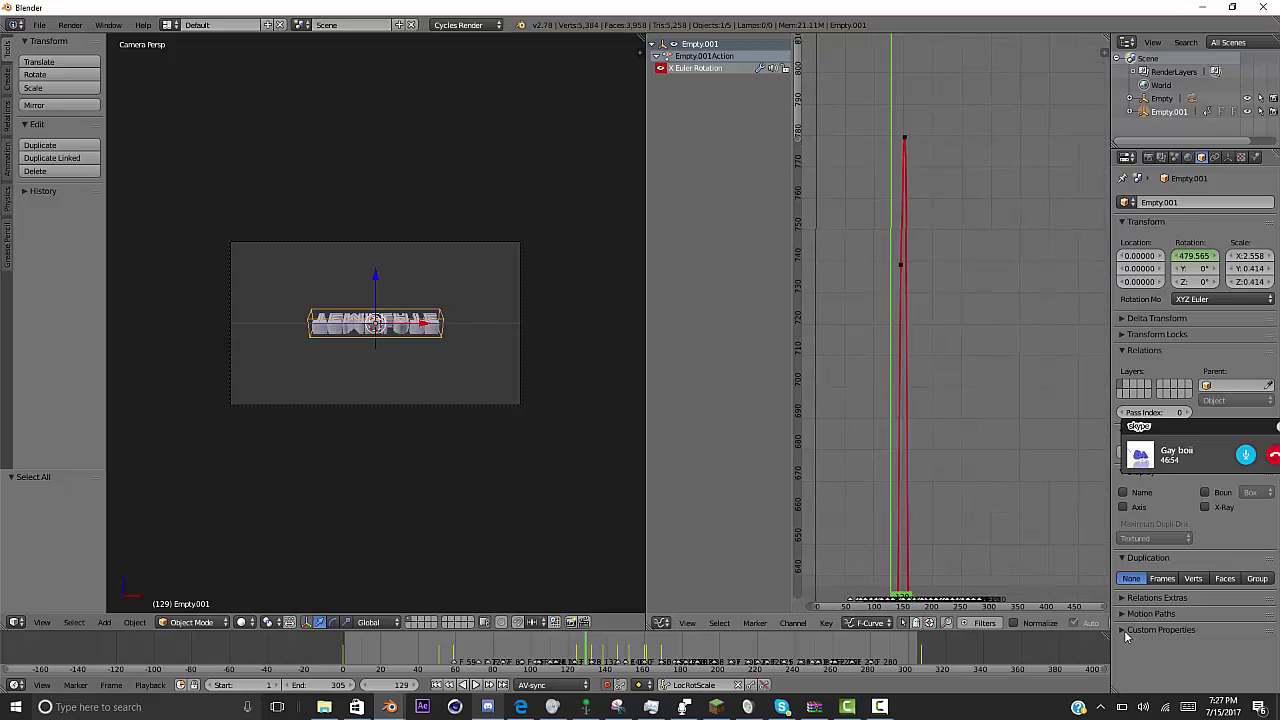
key("Left")
key("Left")
key("Left")
key("Left")
key("Left")
key("Left")
key("Left")
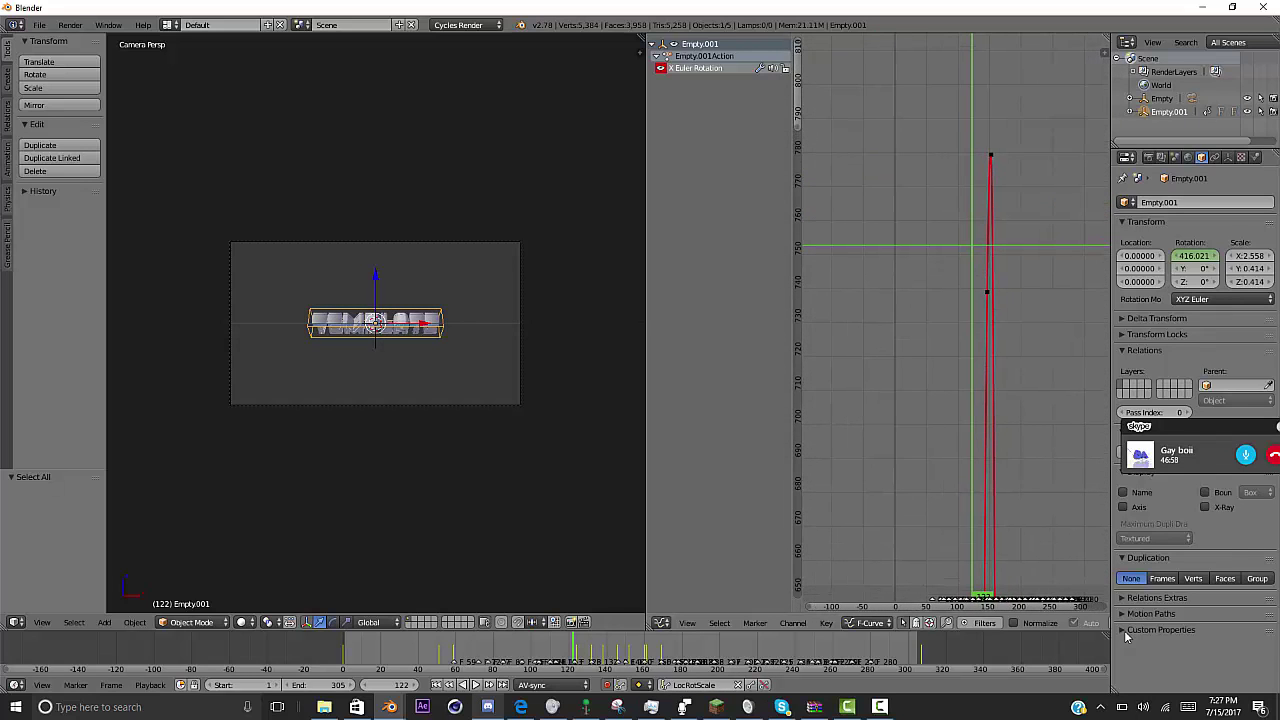
key("g")
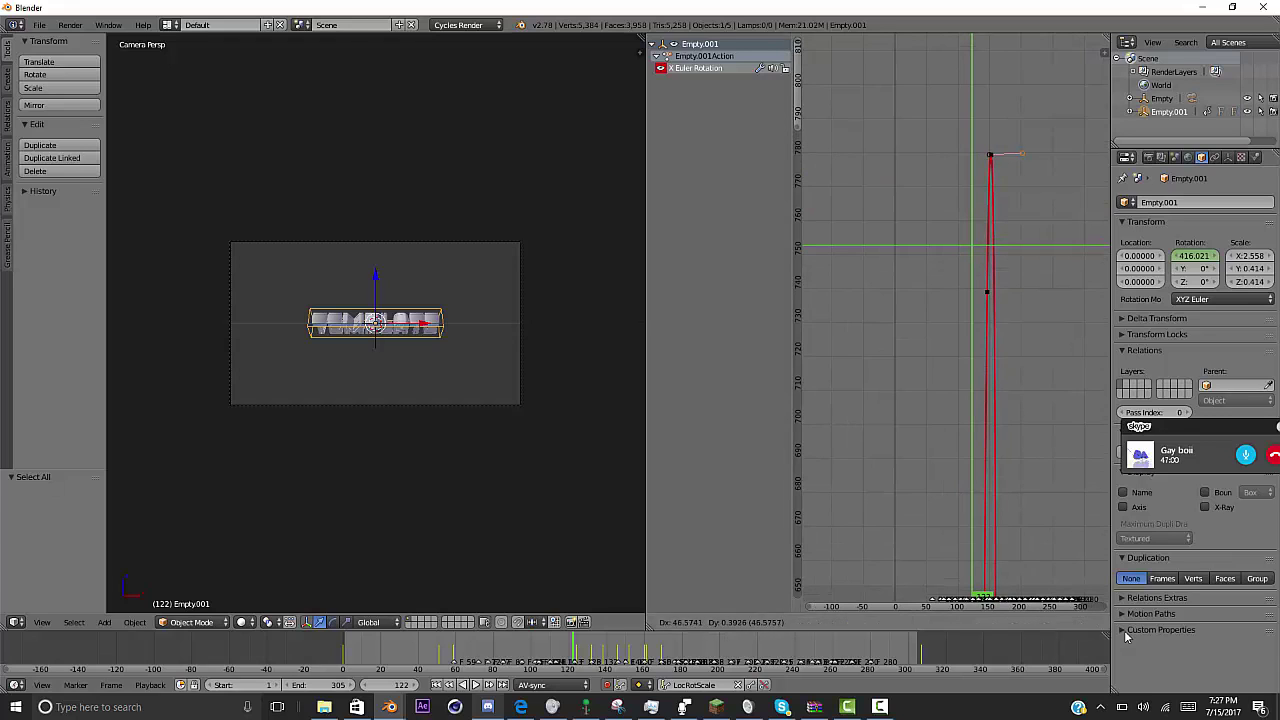
left_click(1125, 637)
key("g")
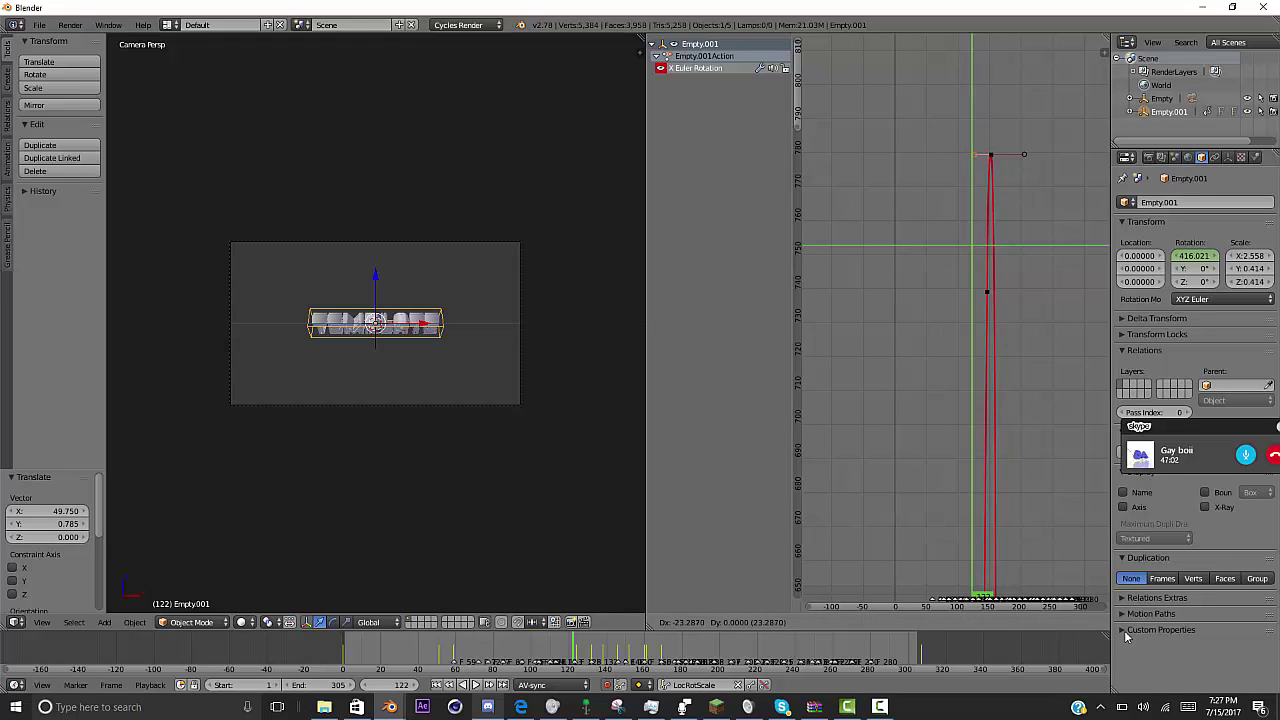
left_click(1125, 637)
- Play the animation on to frame 265 and examine the X rotation curve down to its first and last keyframes
key("alt+a")
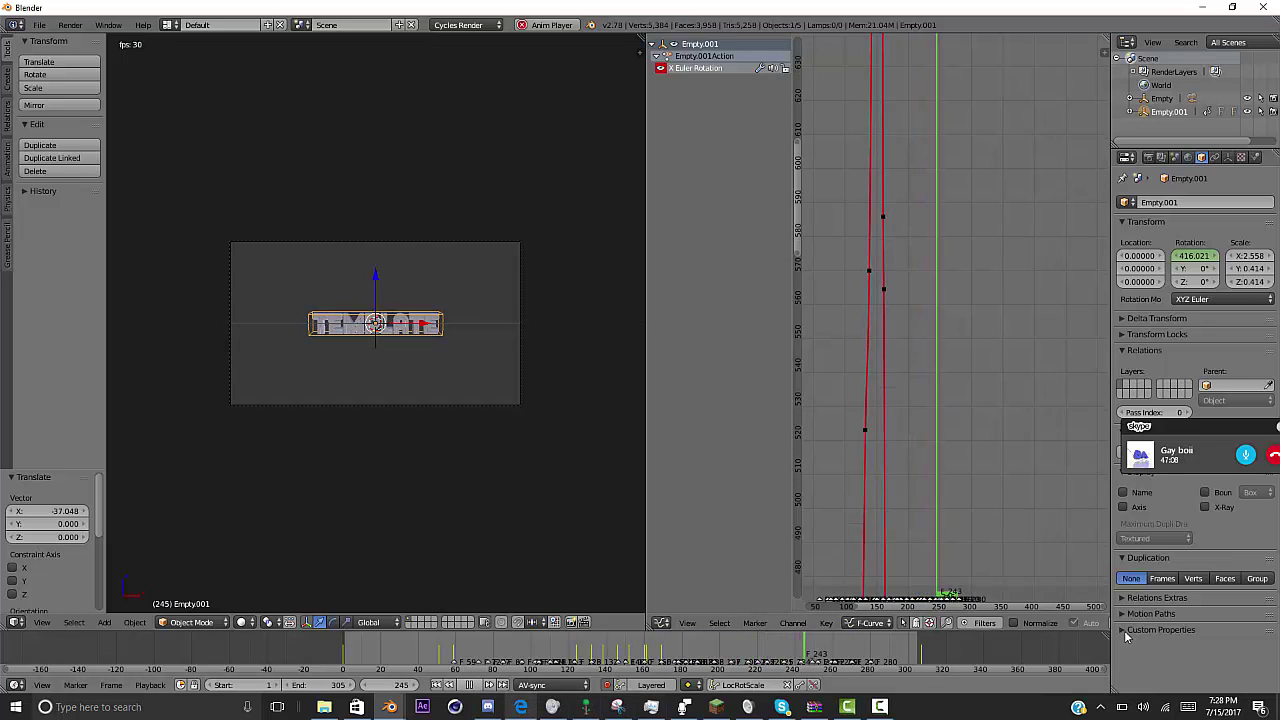
key("alt+a")
middle_click_drag(940, 560, 962, 100)
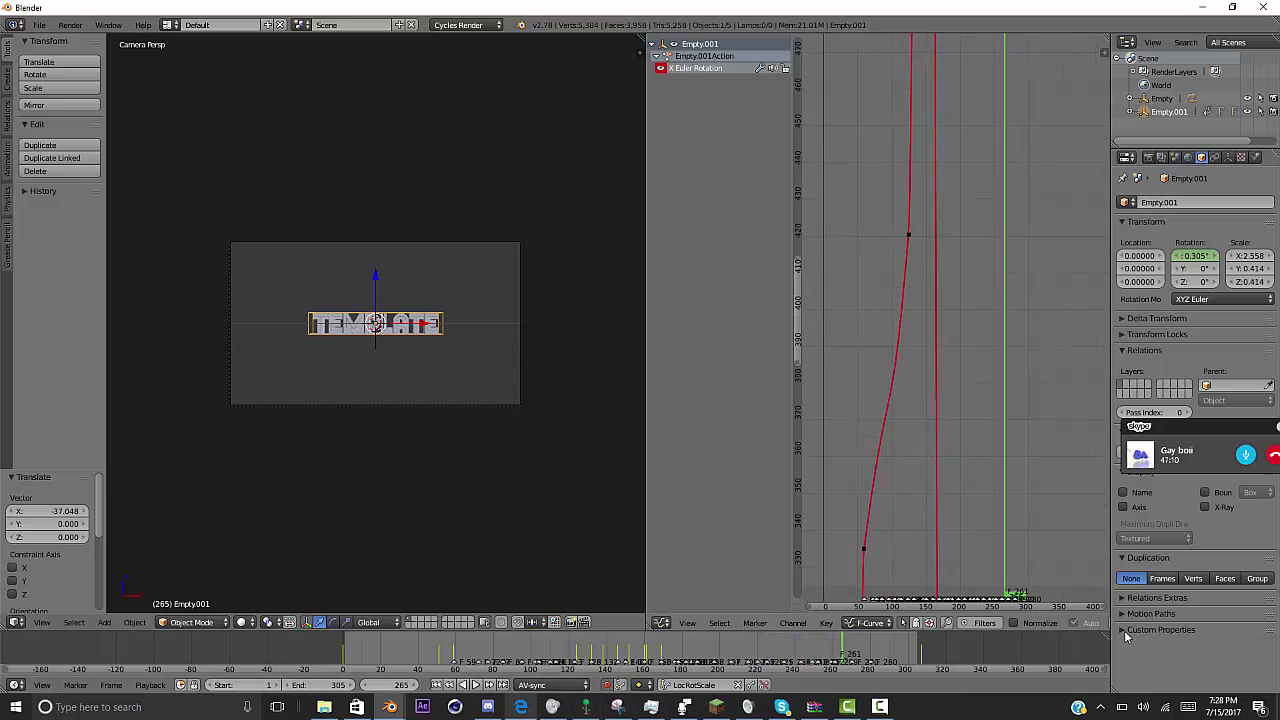
mouse_move(962, 500)
middle_mouse_down()
mouse_move(956, 62)
mouse_move(939, 434)
mouse_move(972, 400)
middle_mouse_up()
scroll(955, 322, "down", 4)
scroll(955, 322, "down", 1)
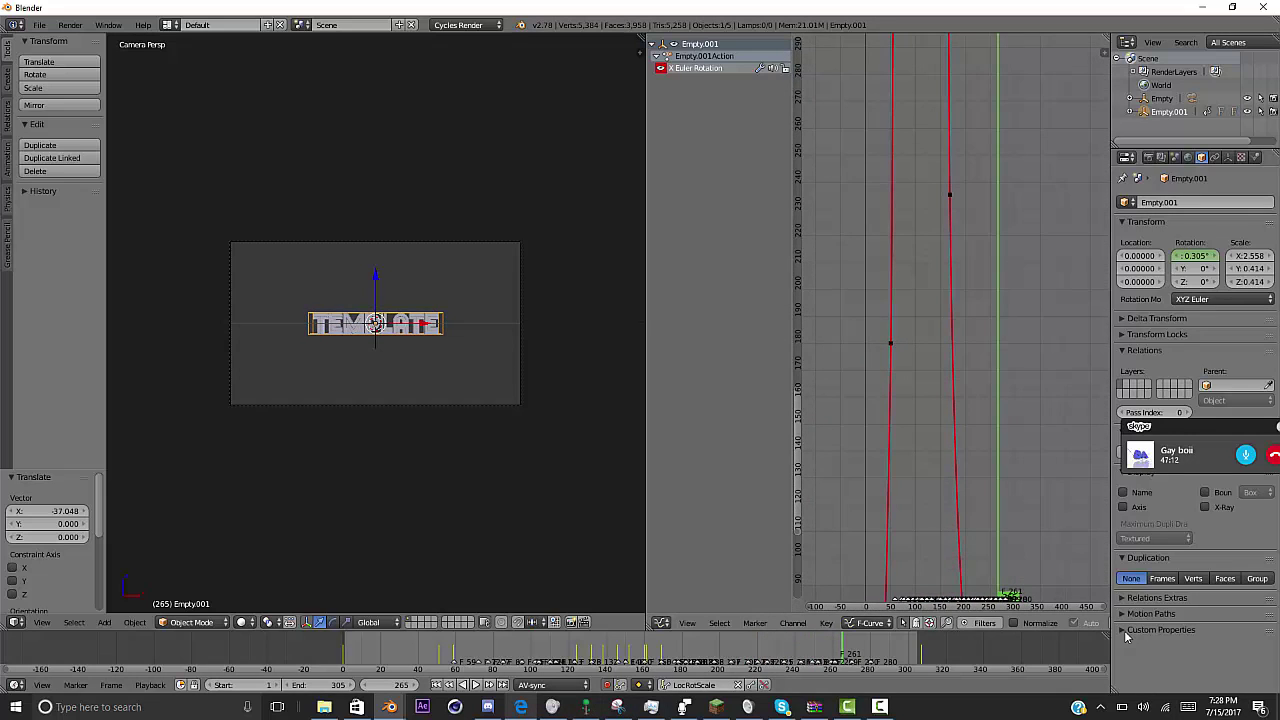
middle_click_drag(960, 580, 886, 84)
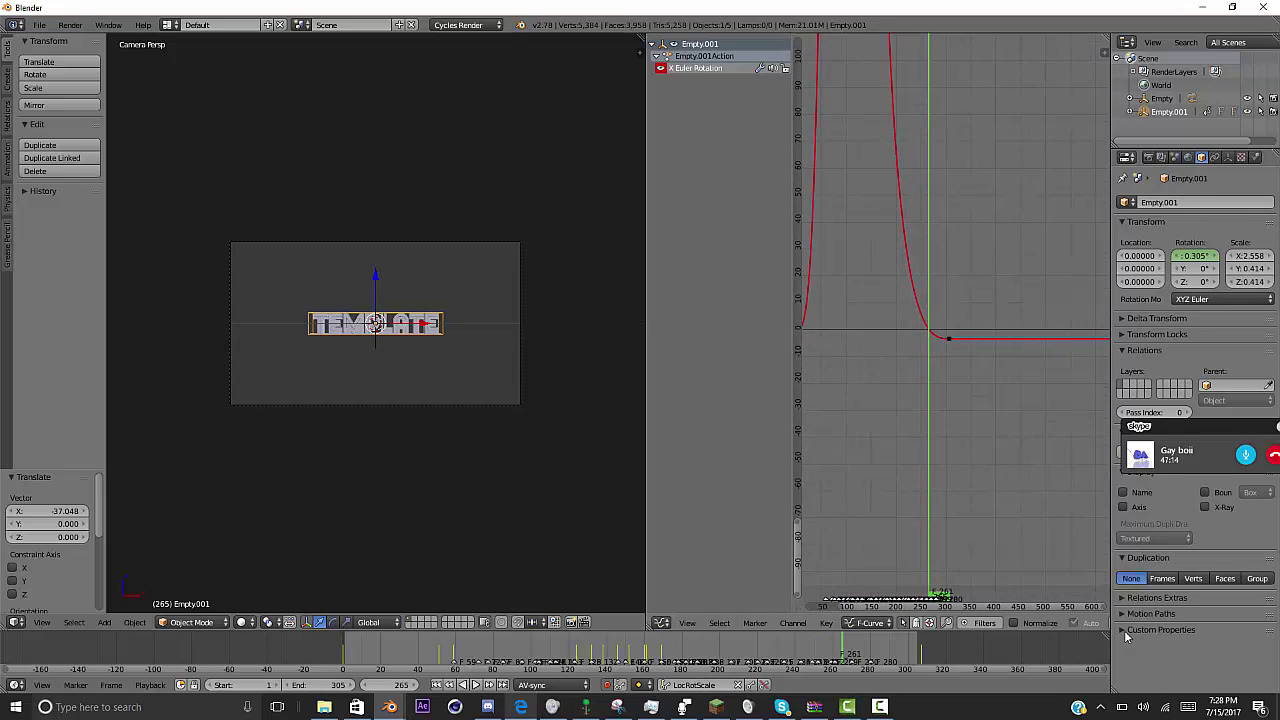
middle_click_drag(900, 300, 1005, 368)
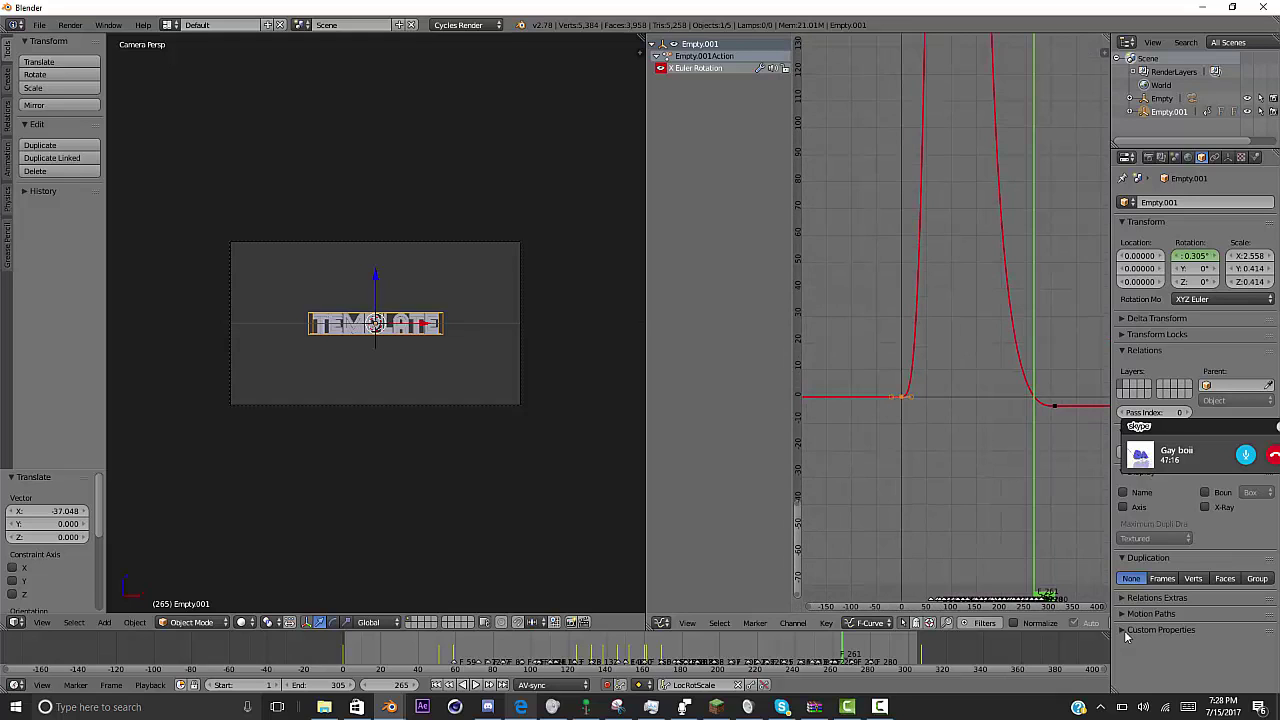
- Raise the frame 0 keyframe's outgoing handle by about 30° and shift the 180° keyframe's lower handle about 24 frames earlier
key("g")
left_click(1127, 637)
key("Home")
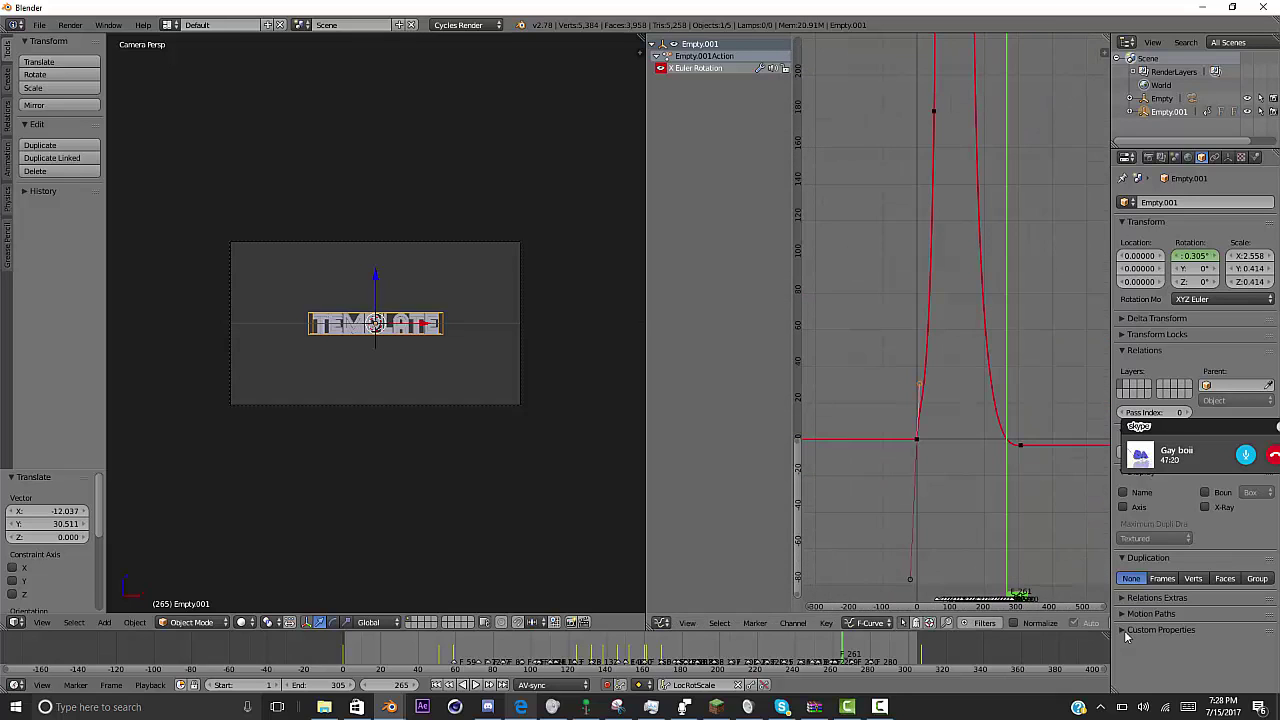
key("g")
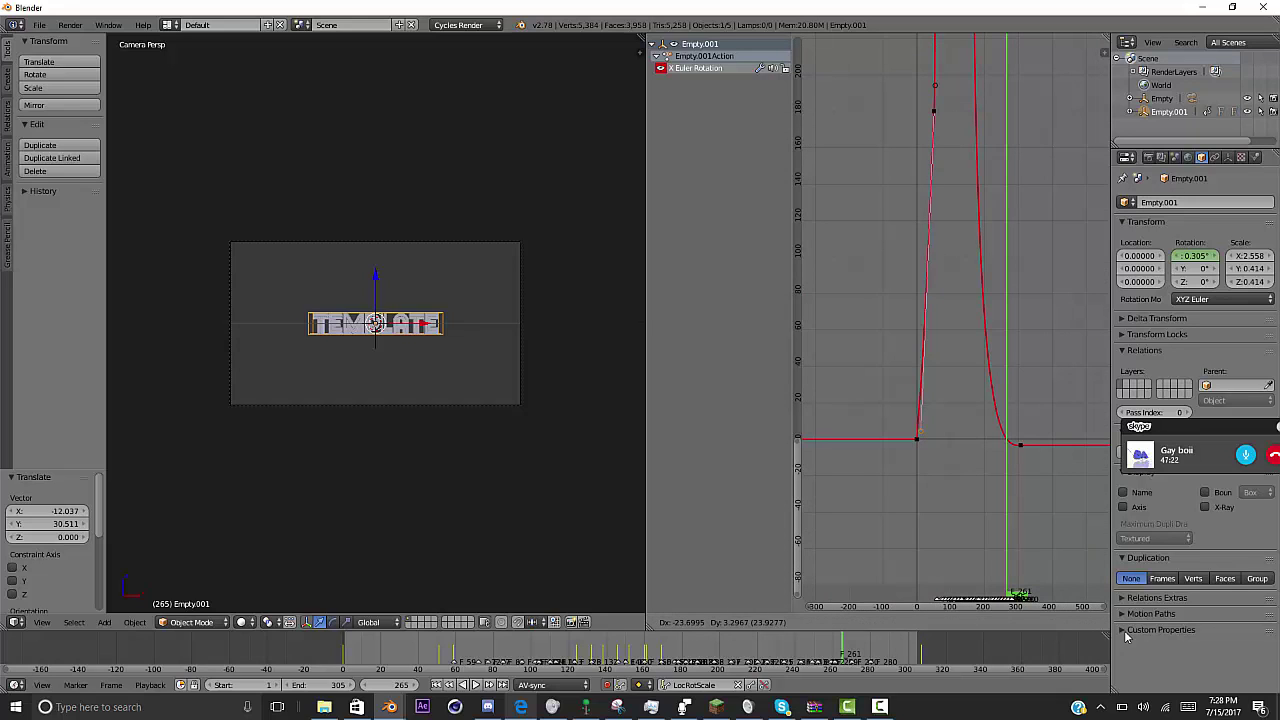
left_click(1127, 637)
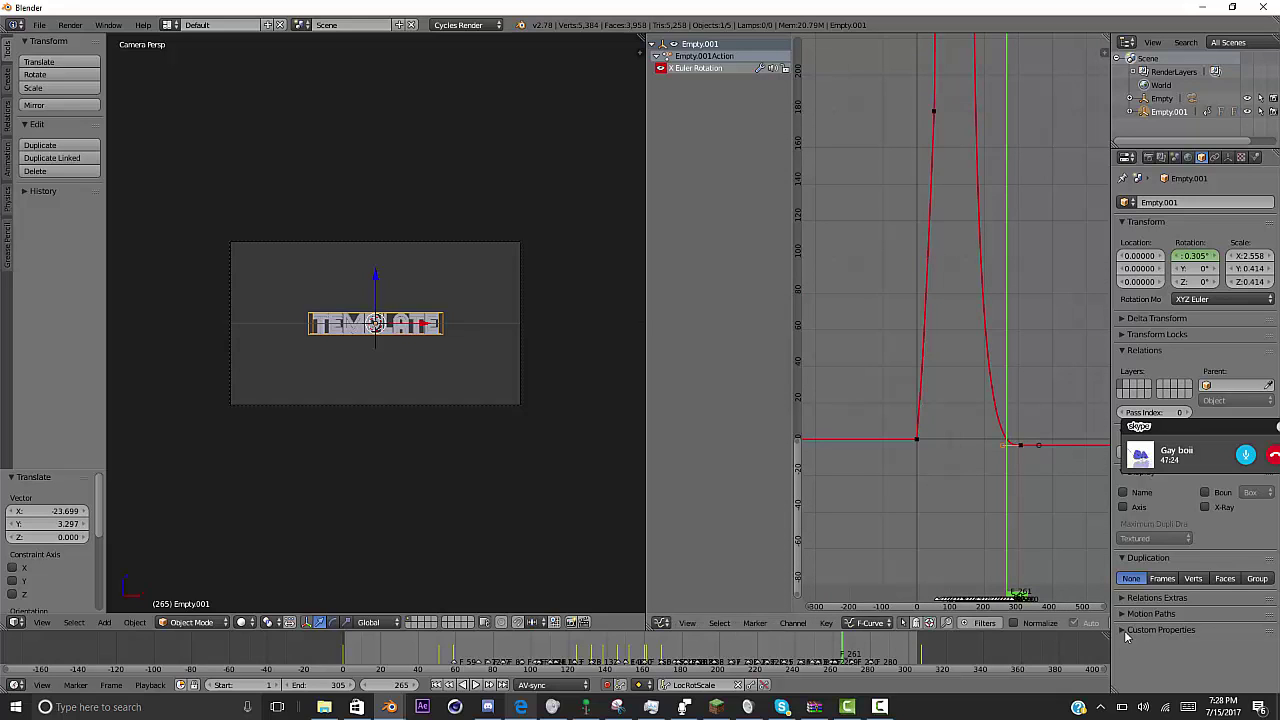
- Raise the last keyframe's incoming handle by about 28° and shift the descending 235° keyframe's lower handle about 51 frames later
key("g")
left_click(1127, 637)
key("Home")
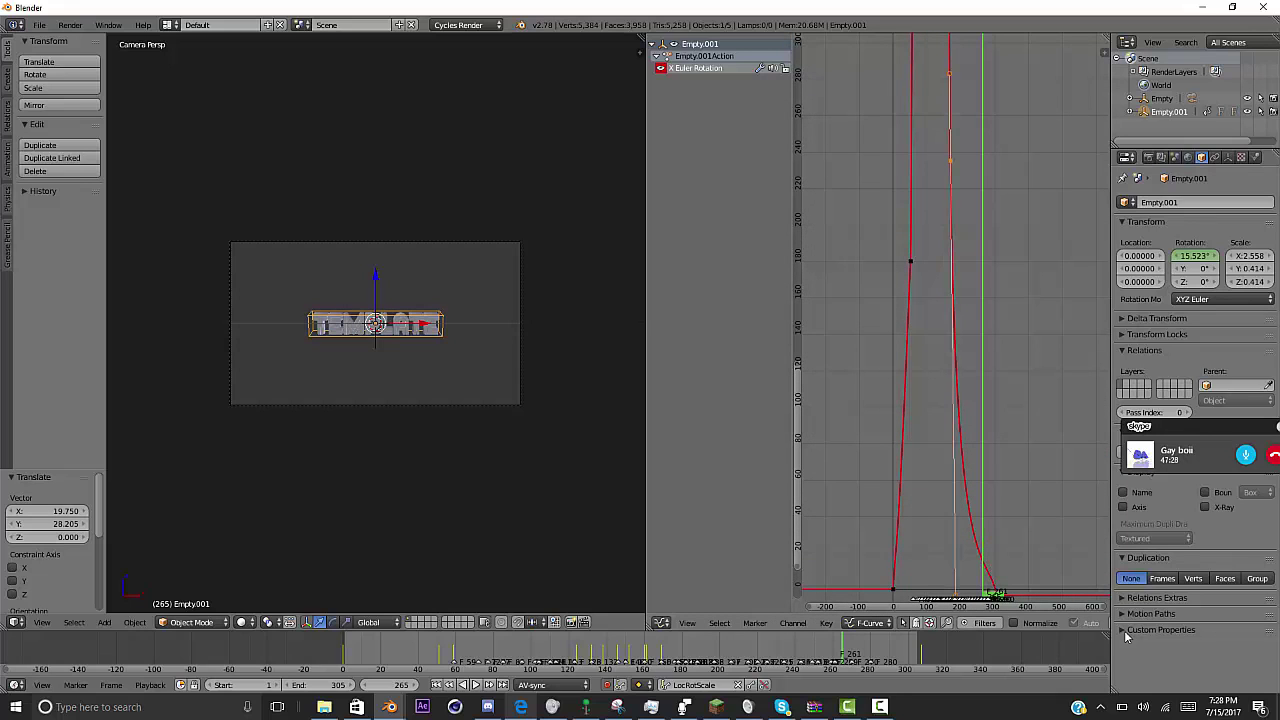
key("Home")
key("g")
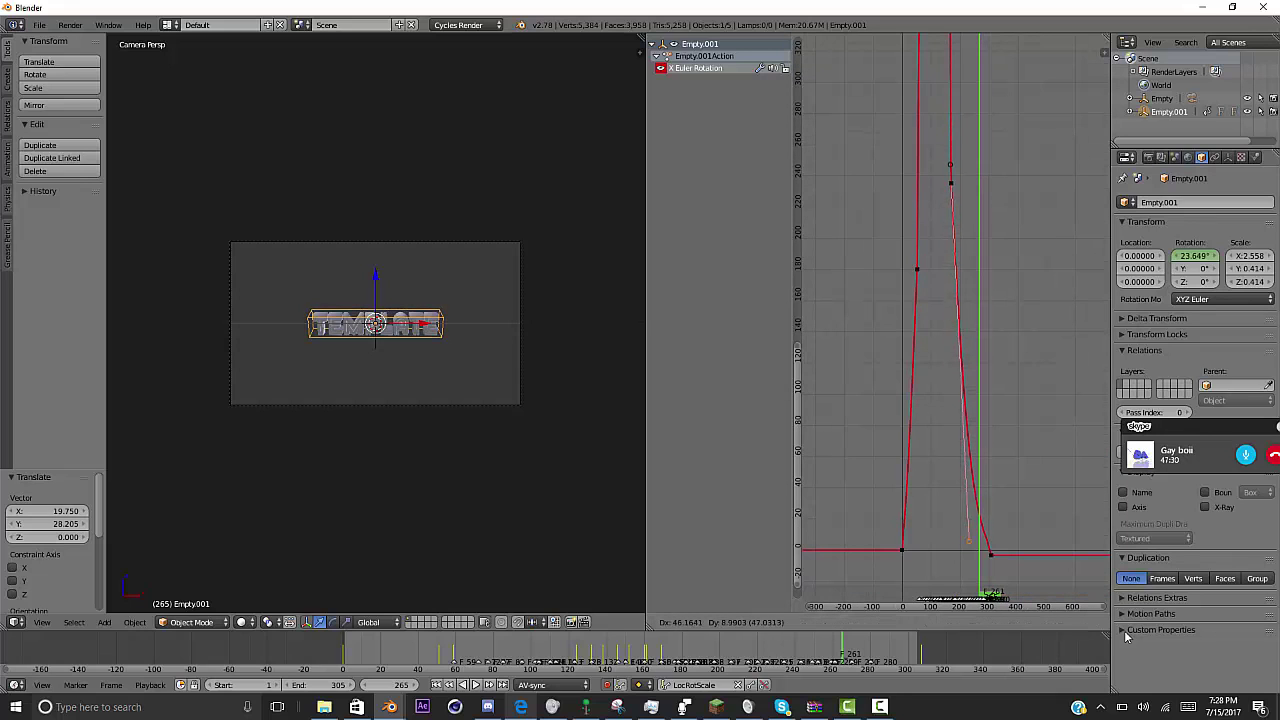
left_click(1127, 637)
- Play the animation from frame 0 to about frame 276 to check the reshaped start and end of the rotation
key("shift+Left")
key("alt+a")
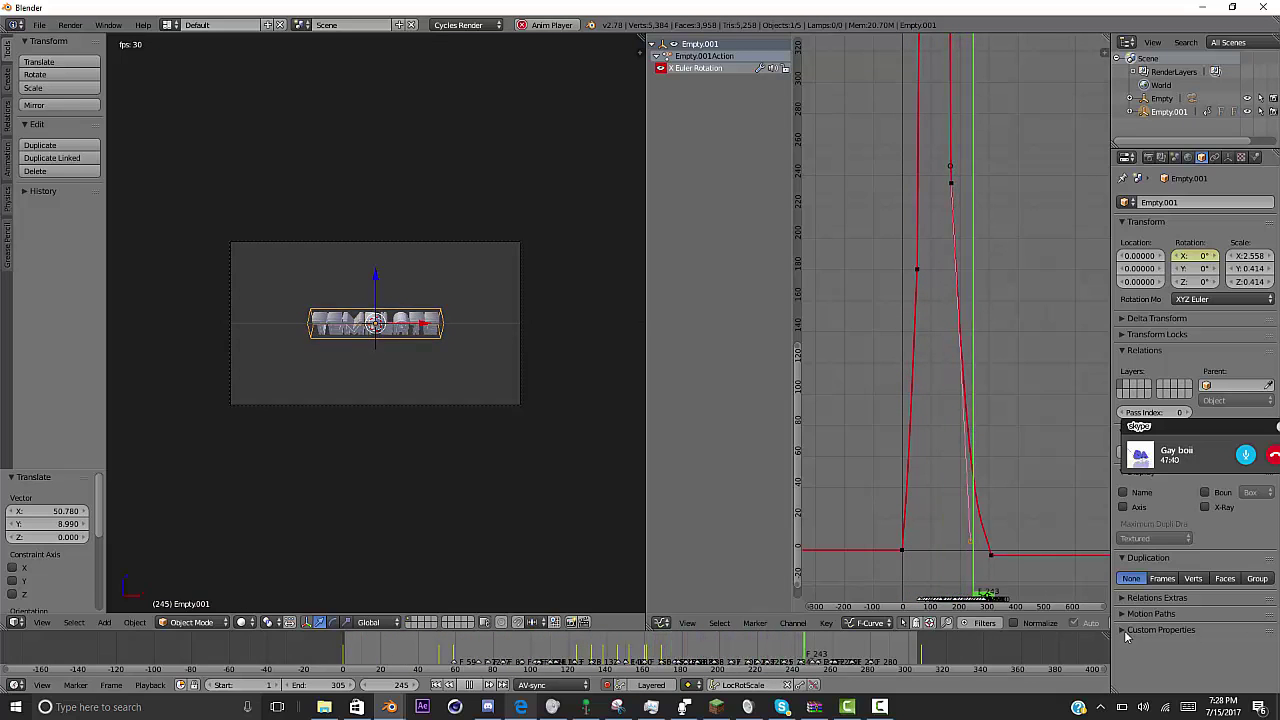
key("alt+a")
- Copy all X rotation keyframes of Empty.001 and return to frame 0
key("a")
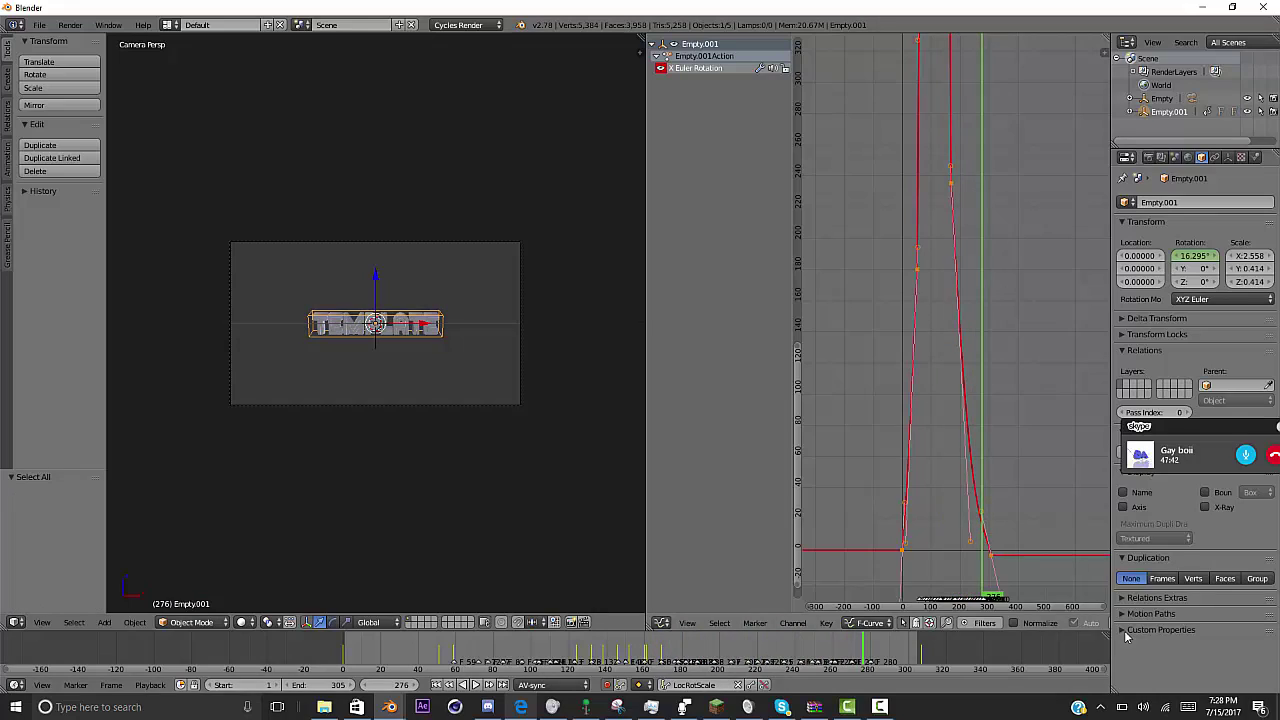
key("shift+Left")
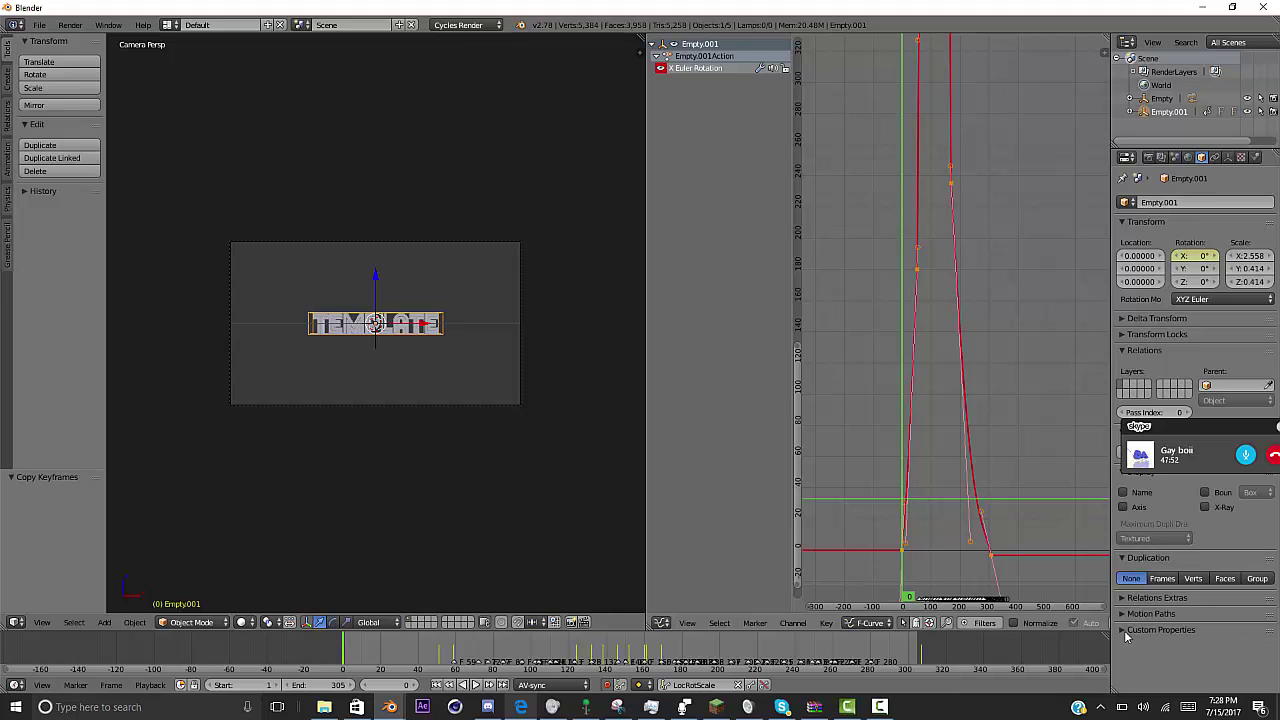
scroll(1100, 646, "down", 2)
scroll(1098, 623, "down", 6)
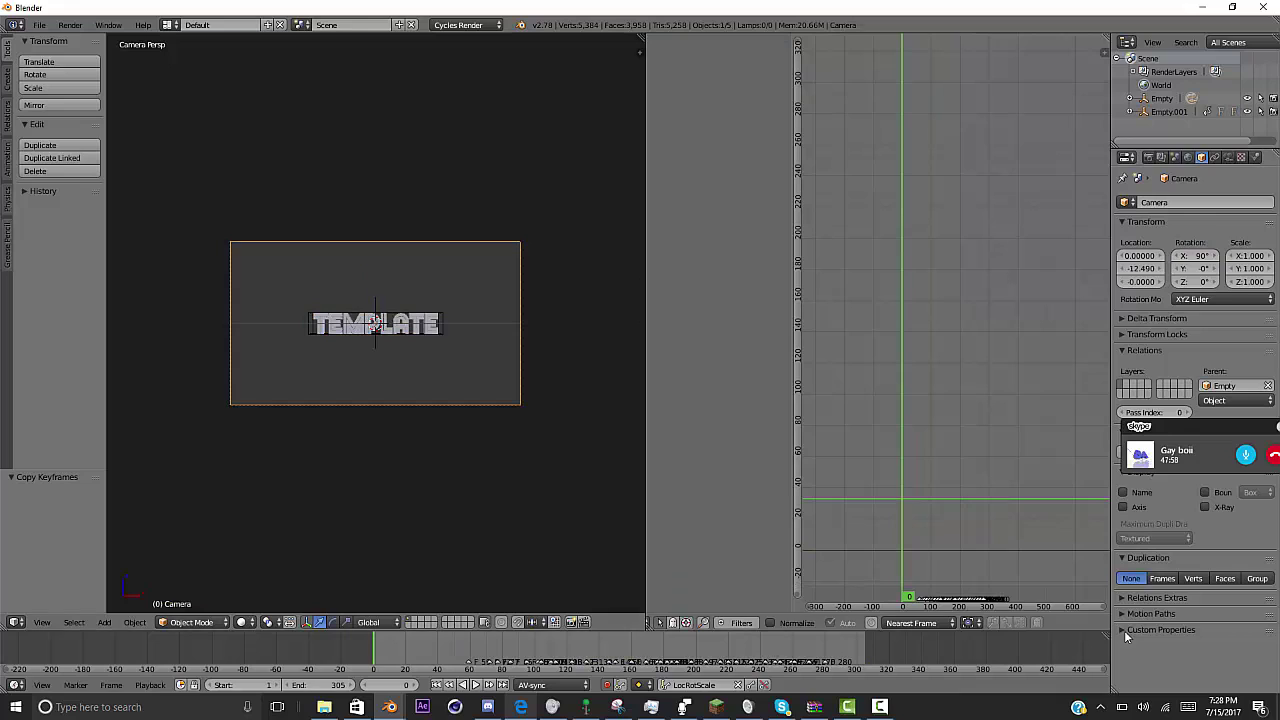
- Keyframe the camera's Y rotation at frame 0 and paste the copied keyframes onto its curve
right_click(1205, 269)
left_click(1205, 270)
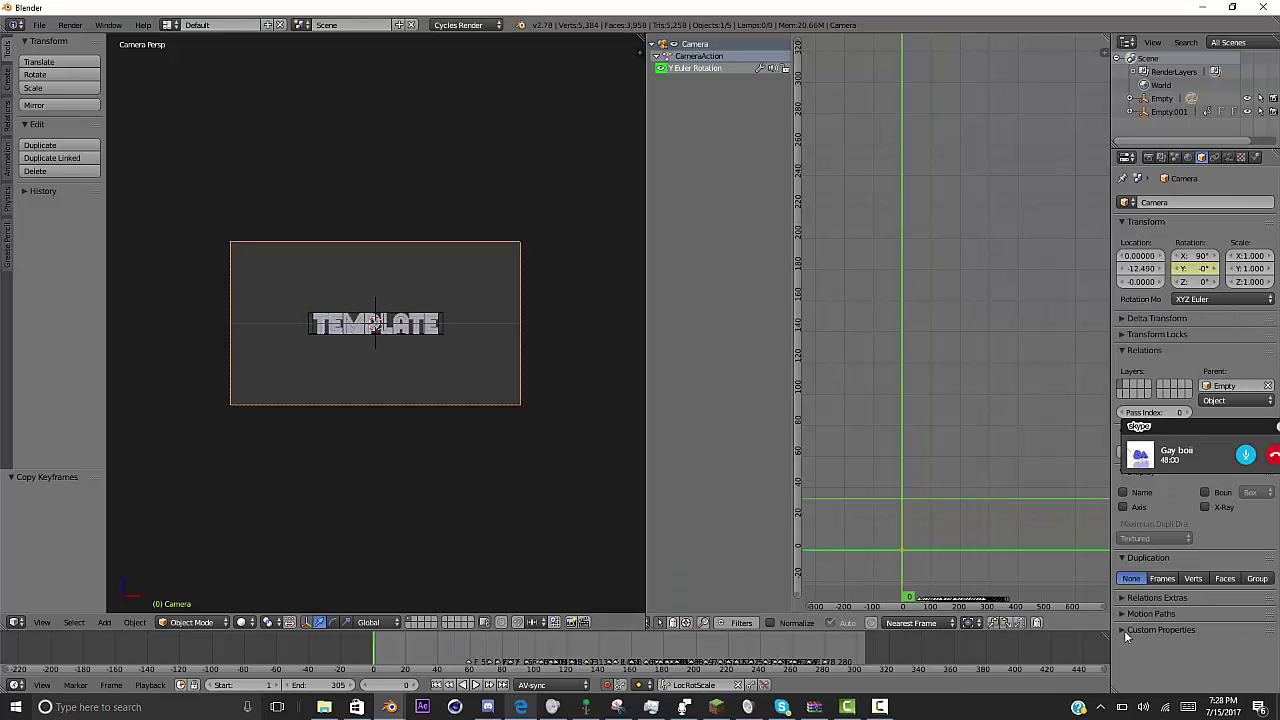
key("ctrl+v")
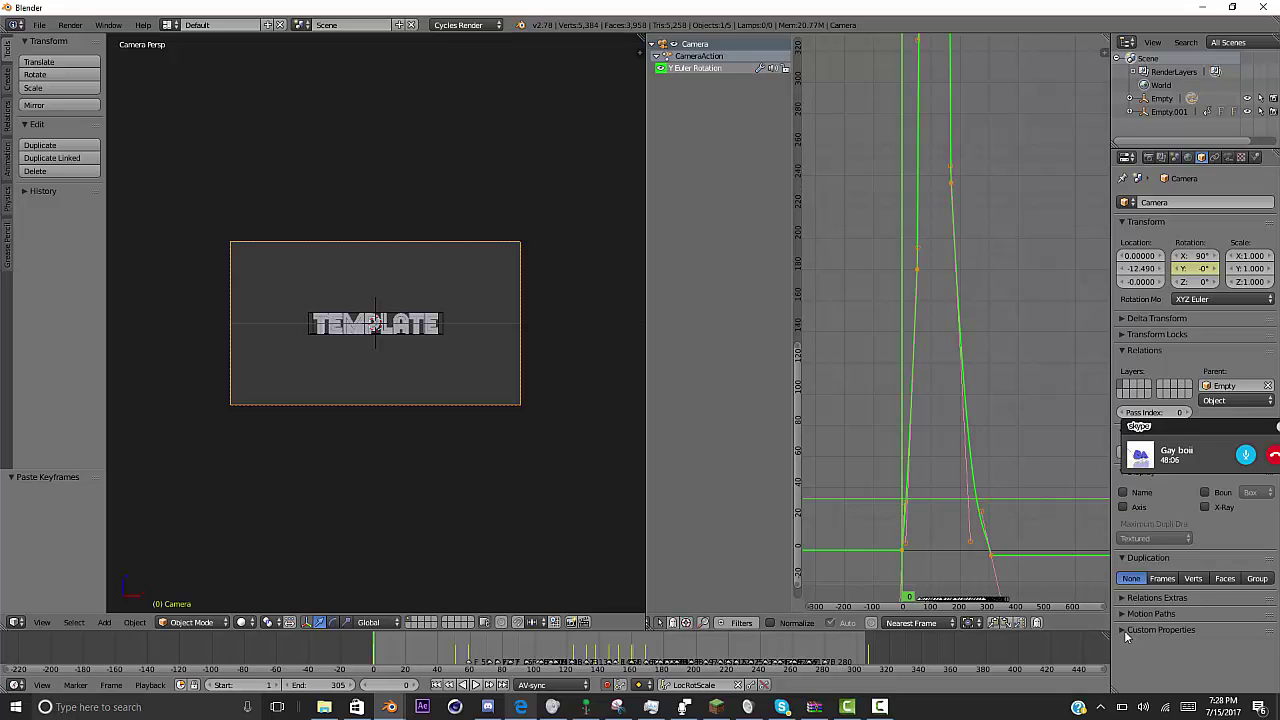
- Play the animation to check the camera's Y rotation, stop it and undo the camera keyframes
left_click(475, 685)
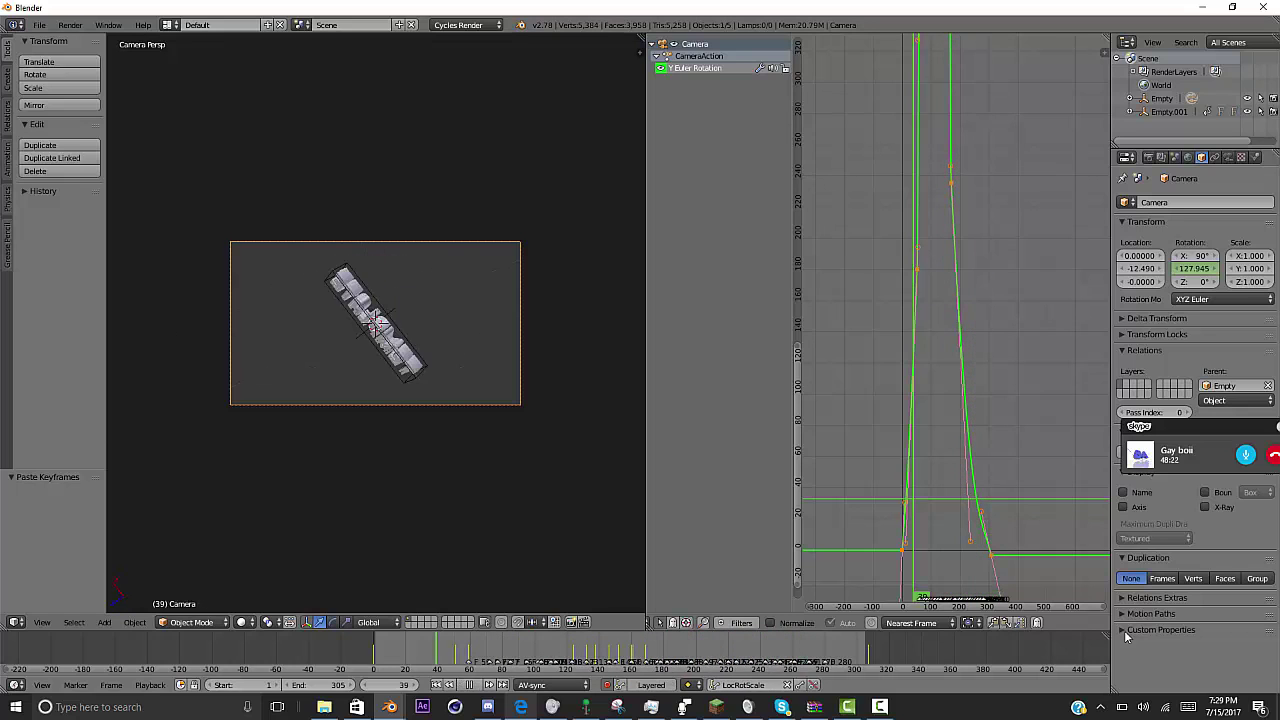
key("Escape")
key("ctrl+z")
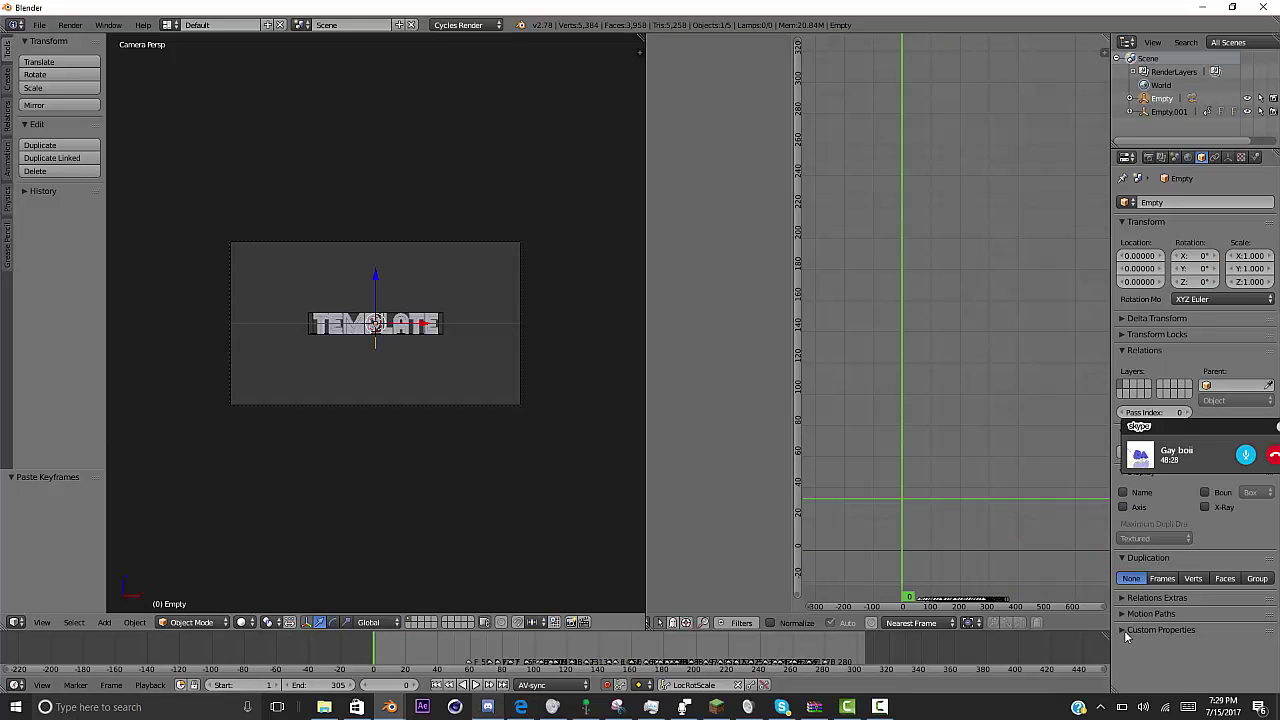
- Play the animation to frame 60 and insert a LocRotScale keyframe on the Empty there
key("alt+a")
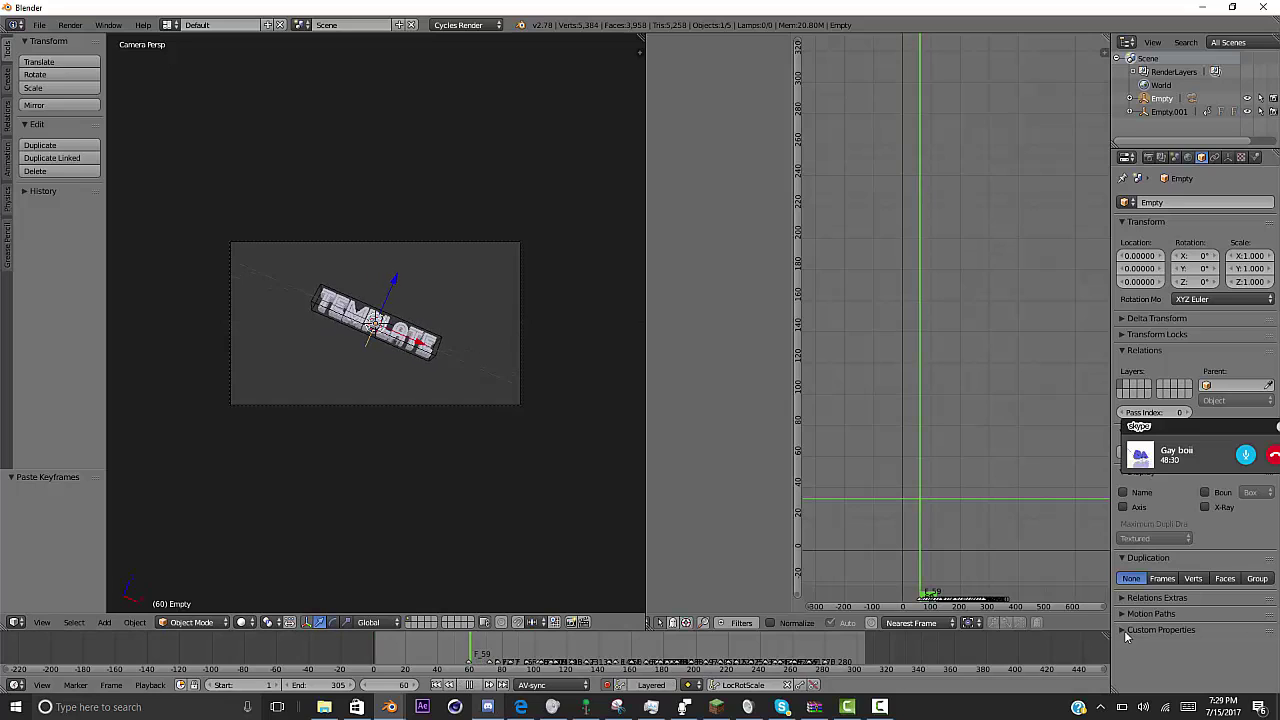
key("alt+a")
key("i")
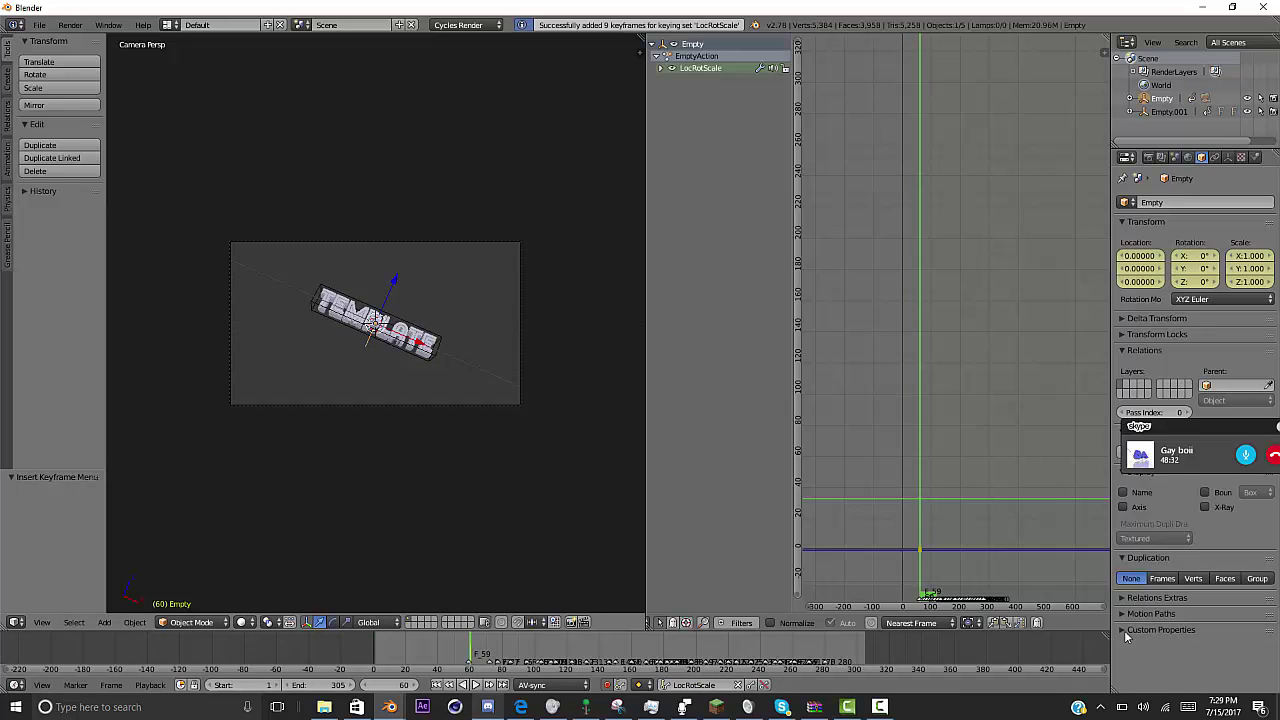
- Return to frame 0 and rotate the Empty freely with trackball rotation by about 61° so the text faces sideways
key("shift+Down")
key("shift+Down")
key("shift+Down")
key("shift+Down")
key("shift+Down")
key("shift+Down")
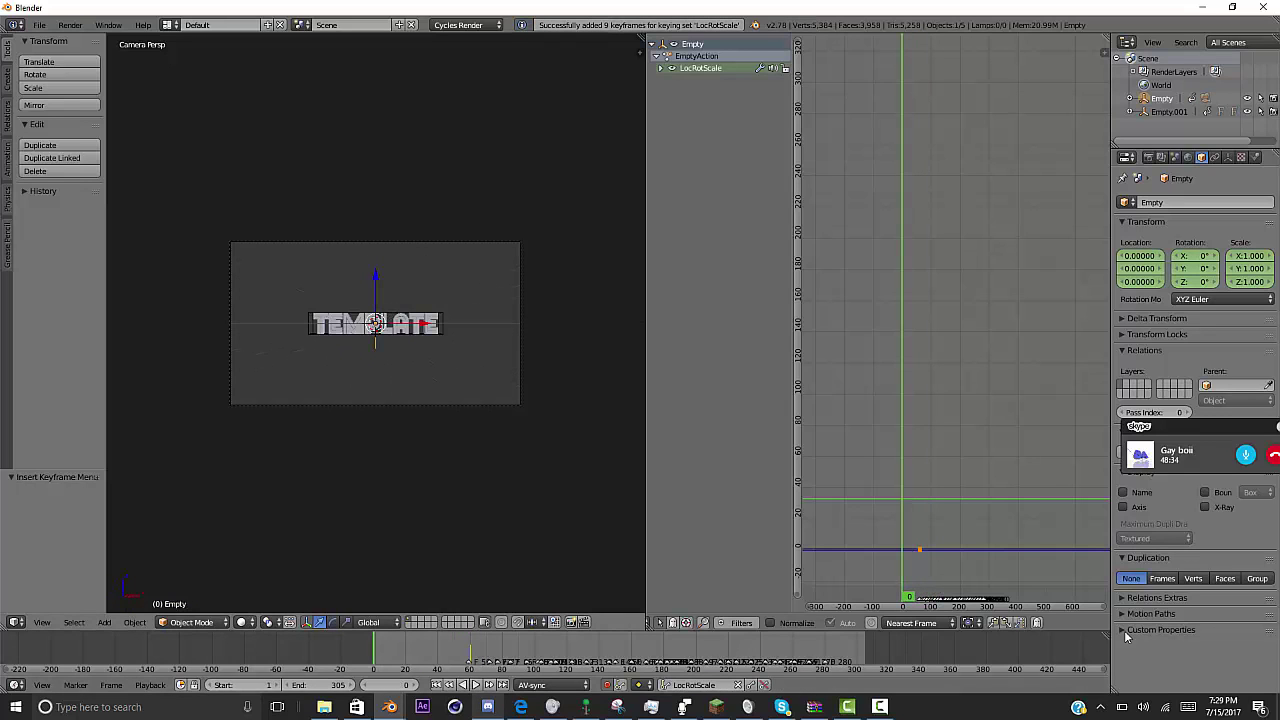
key("r")
key("r")
left_click(484, 343)
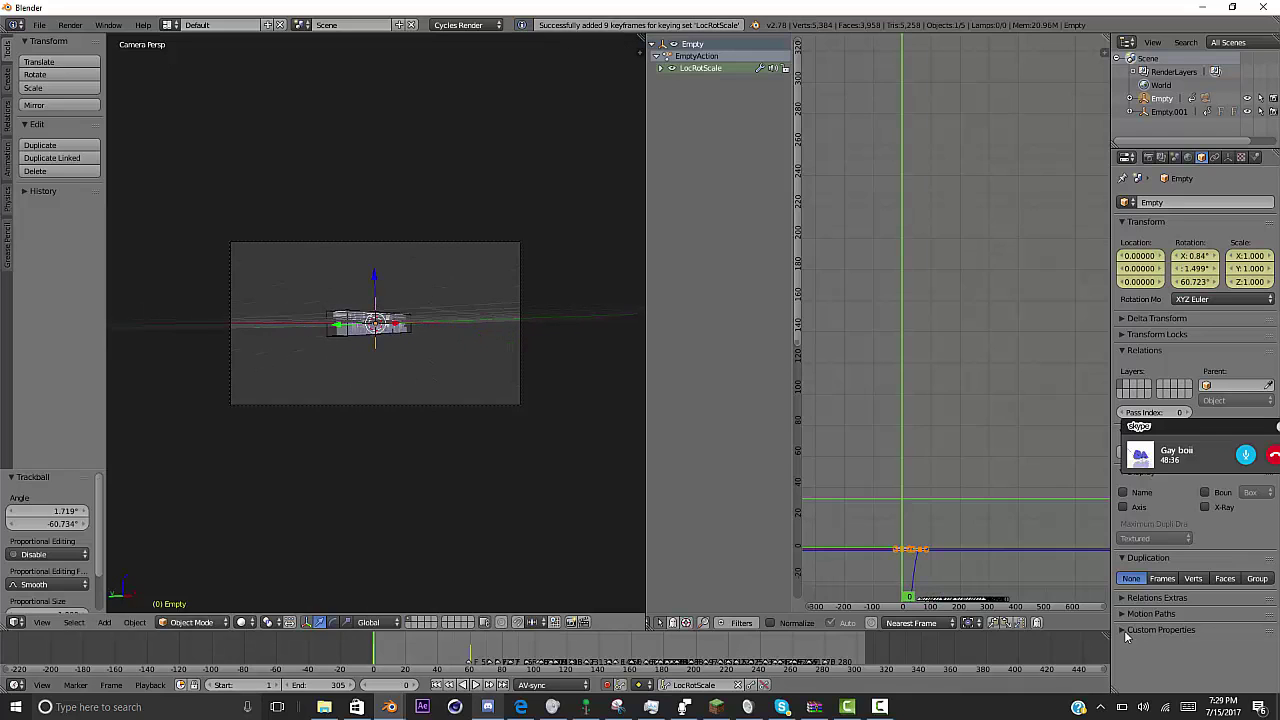
key("s")
left_click(1125, 636)
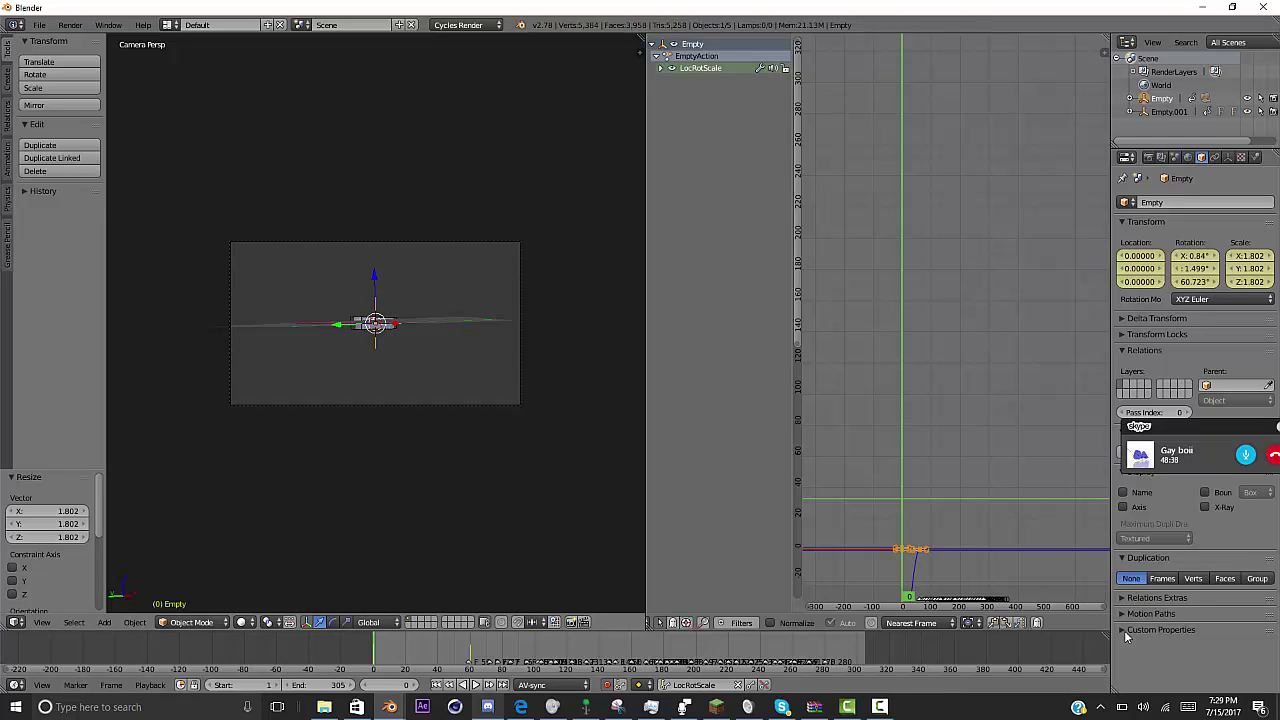
key("ctrl+z")
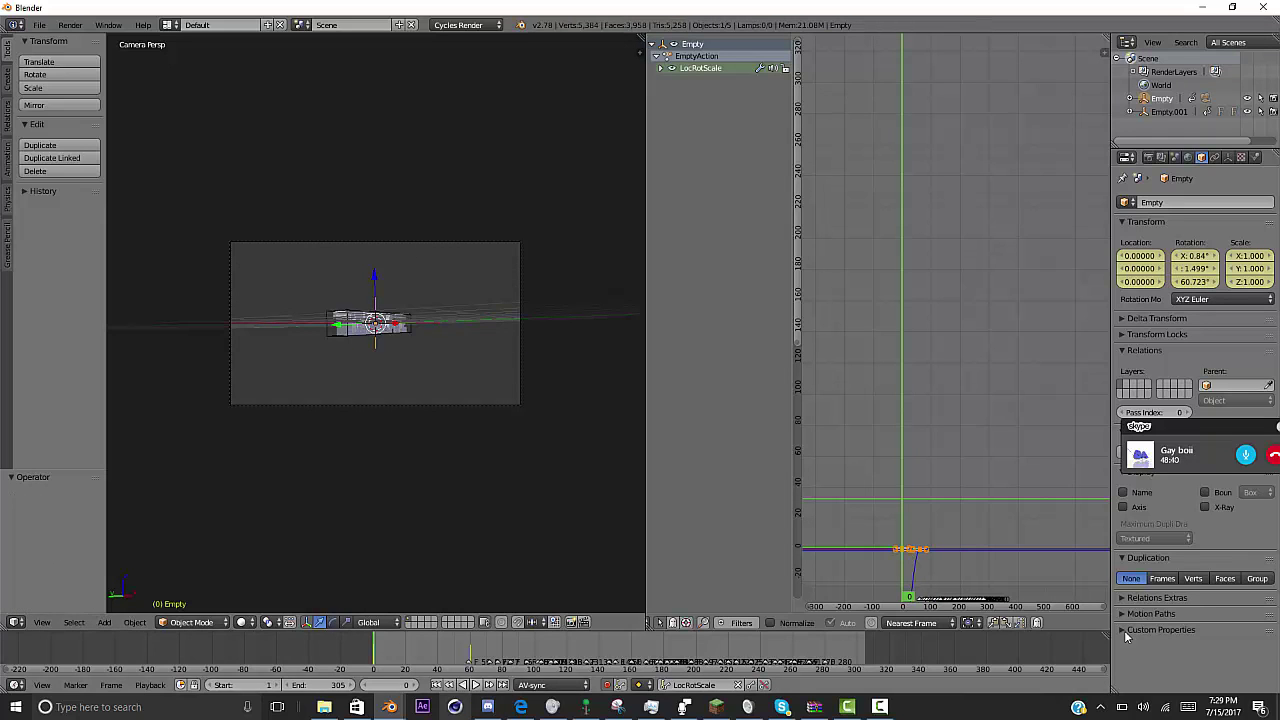
- Try a free trackball rotation of the Empty at frame 60
left_click(476, 685)
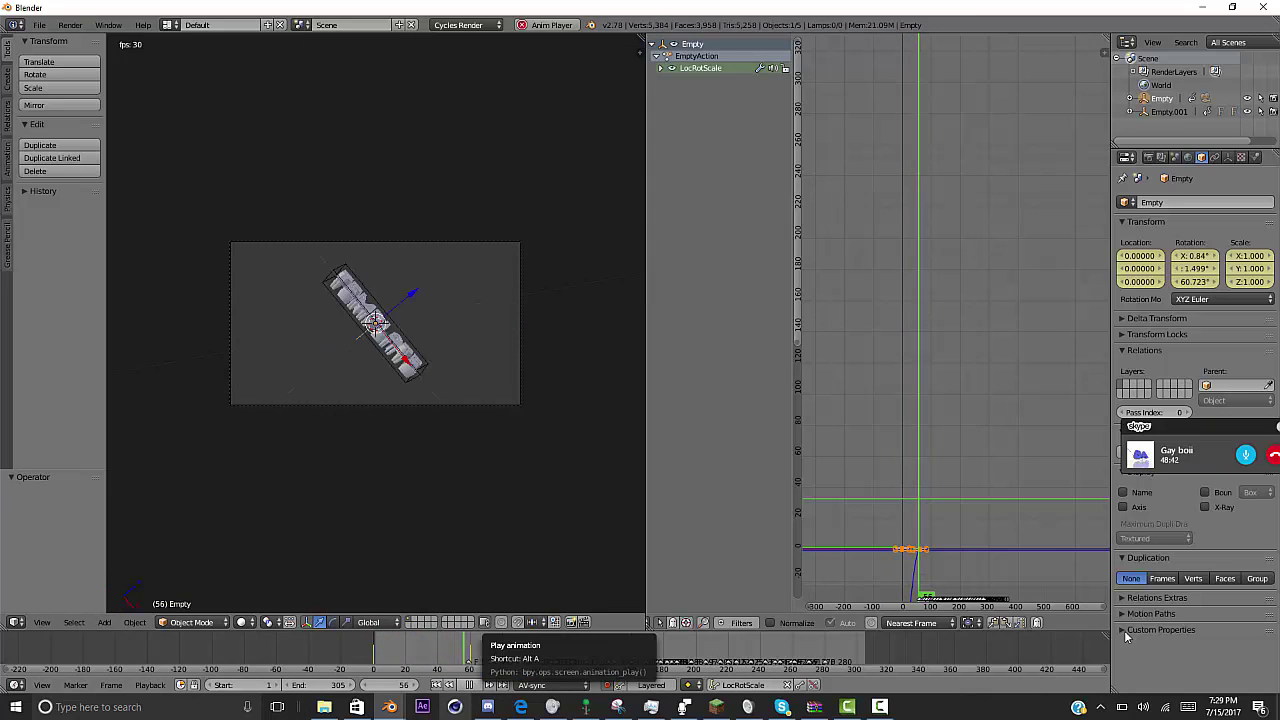
key("alt+a")
key("r")
key("r")
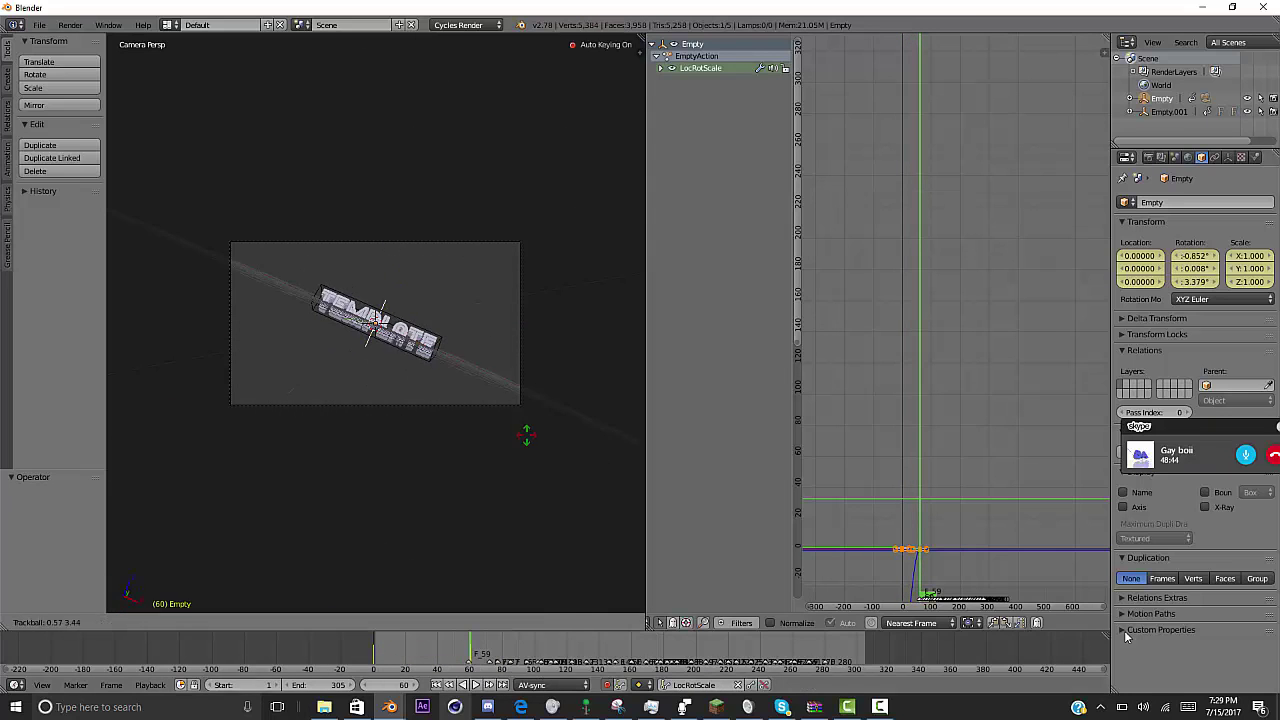
left_click(526, 434)
key("shift+Left")
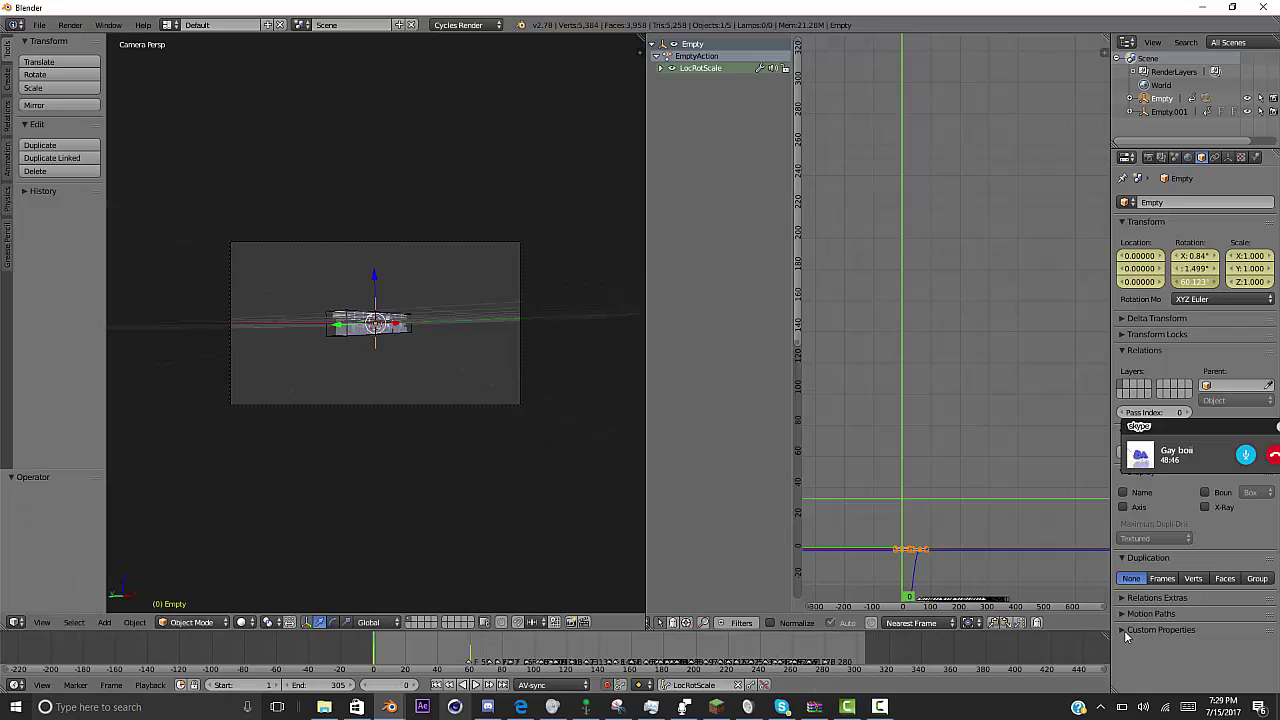
- Set the Empty's Z rotation at frame 60 to about 43.7° and go back to the start frame
key("alt+a")
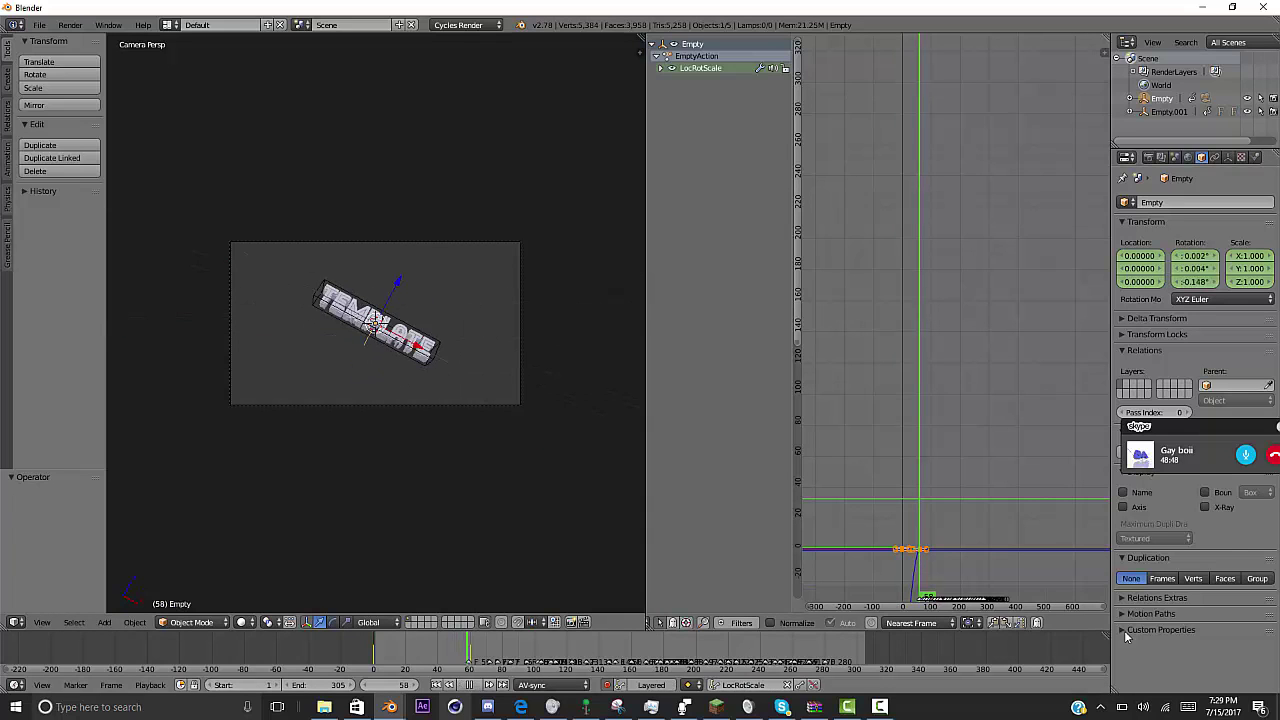
key("alt+a")
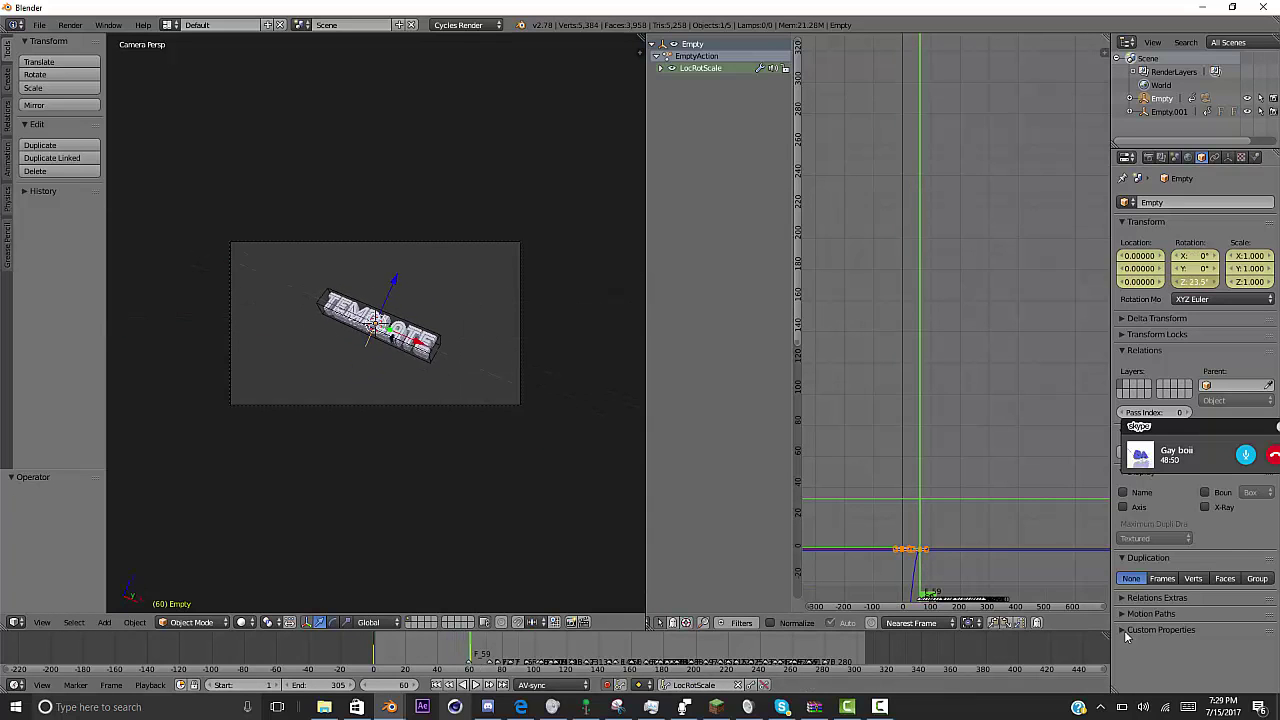
key("shift+Left")
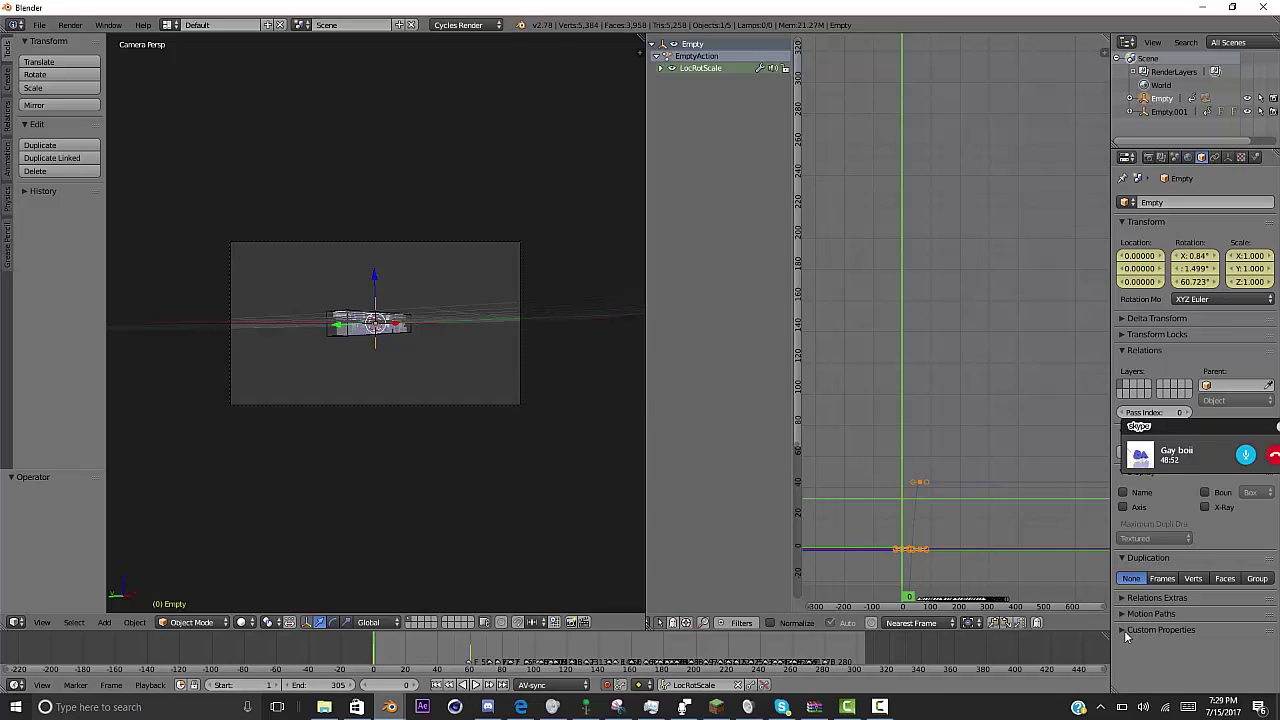
- Play the animation to about frame 131 and turn the Graph Editor area into a Dope Sheet
key("alt+a")
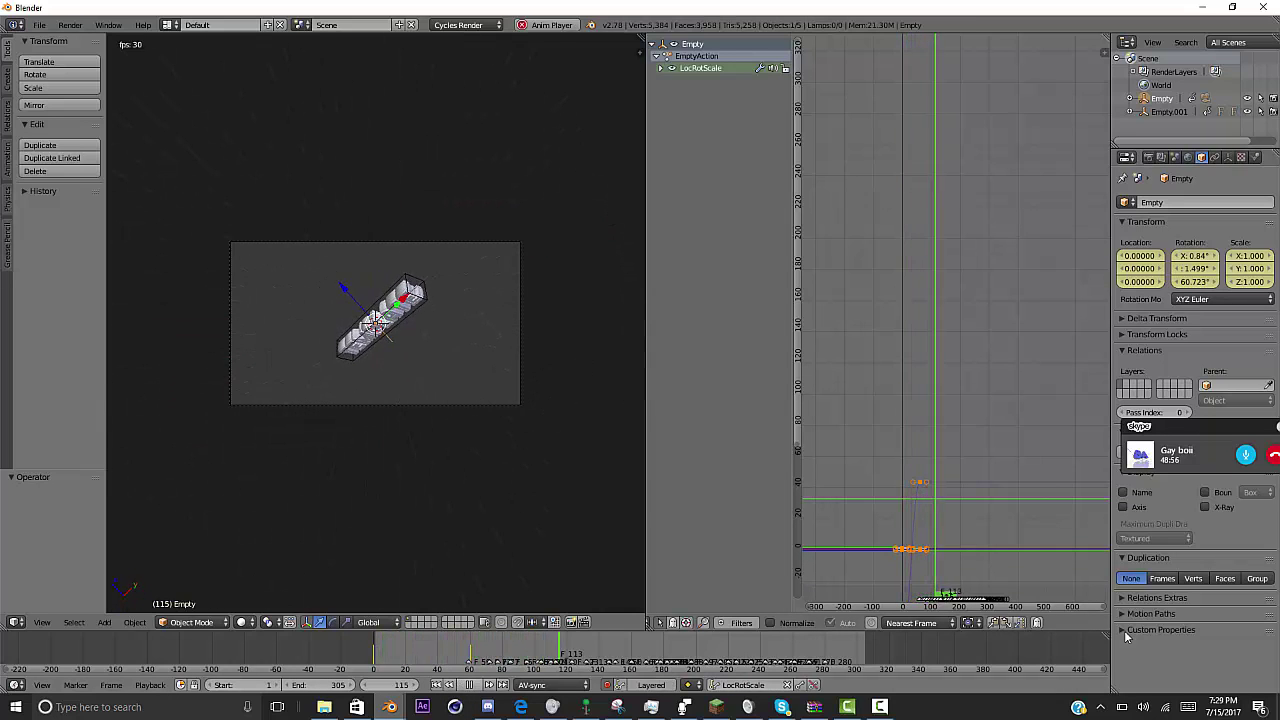
key("alt+a")
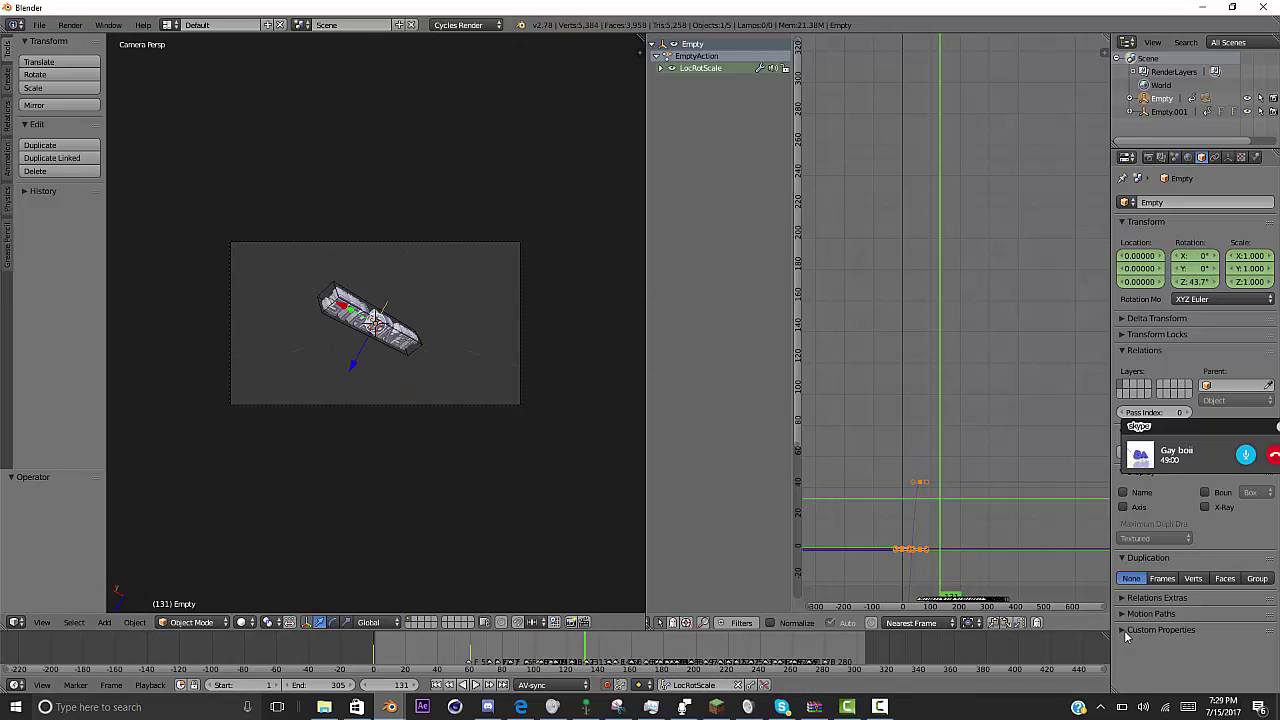
scroll(670, 622, "up", 4)
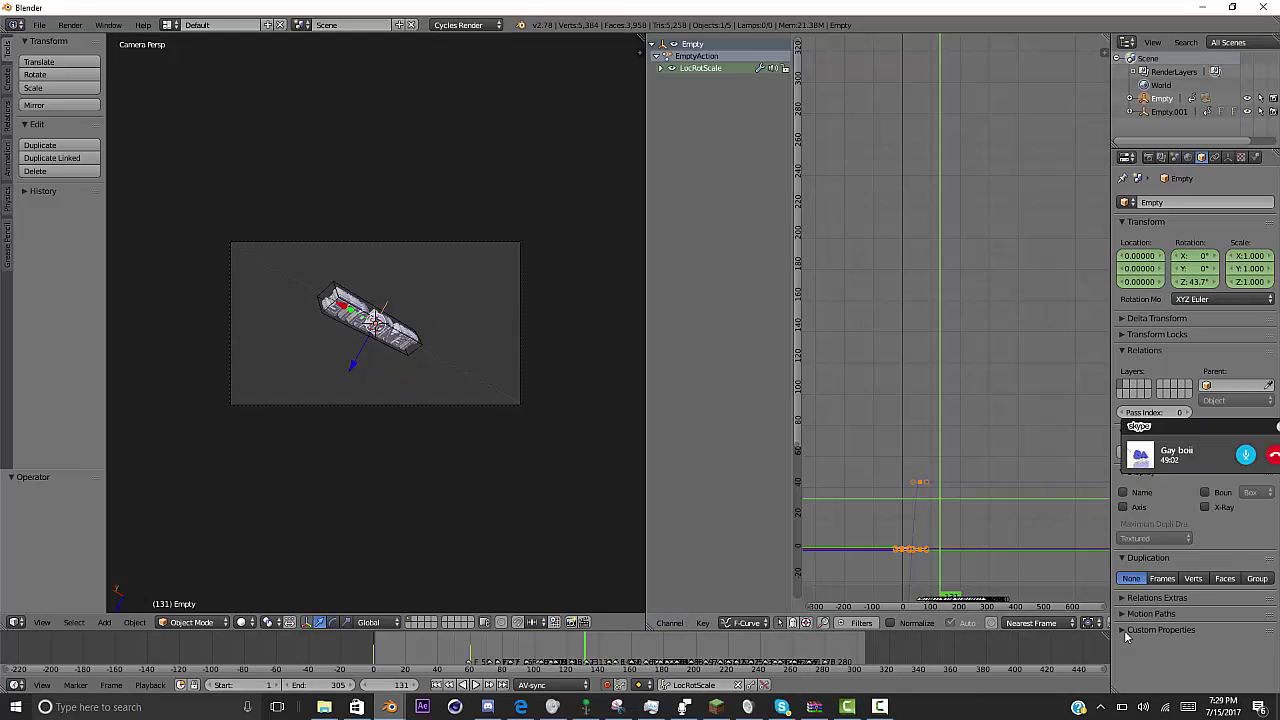
scroll(670, 622, "up", 5)
left_click(661, 623)
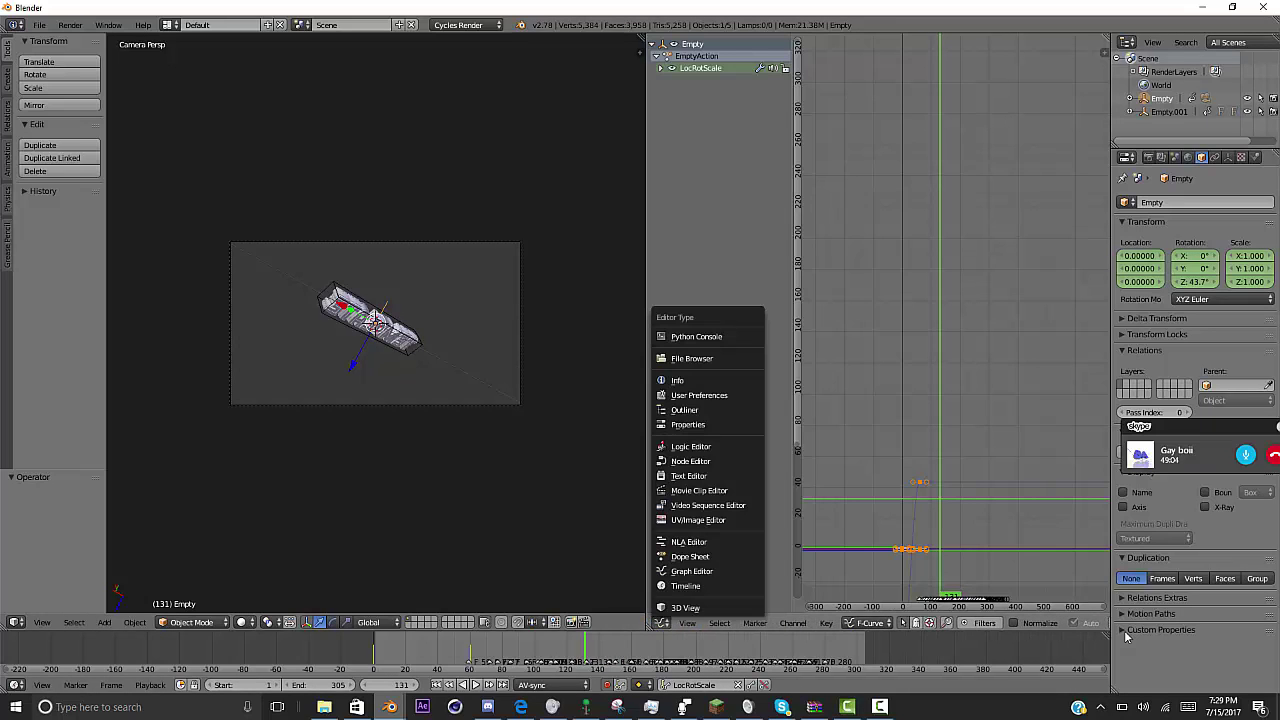
left_click(690, 556)
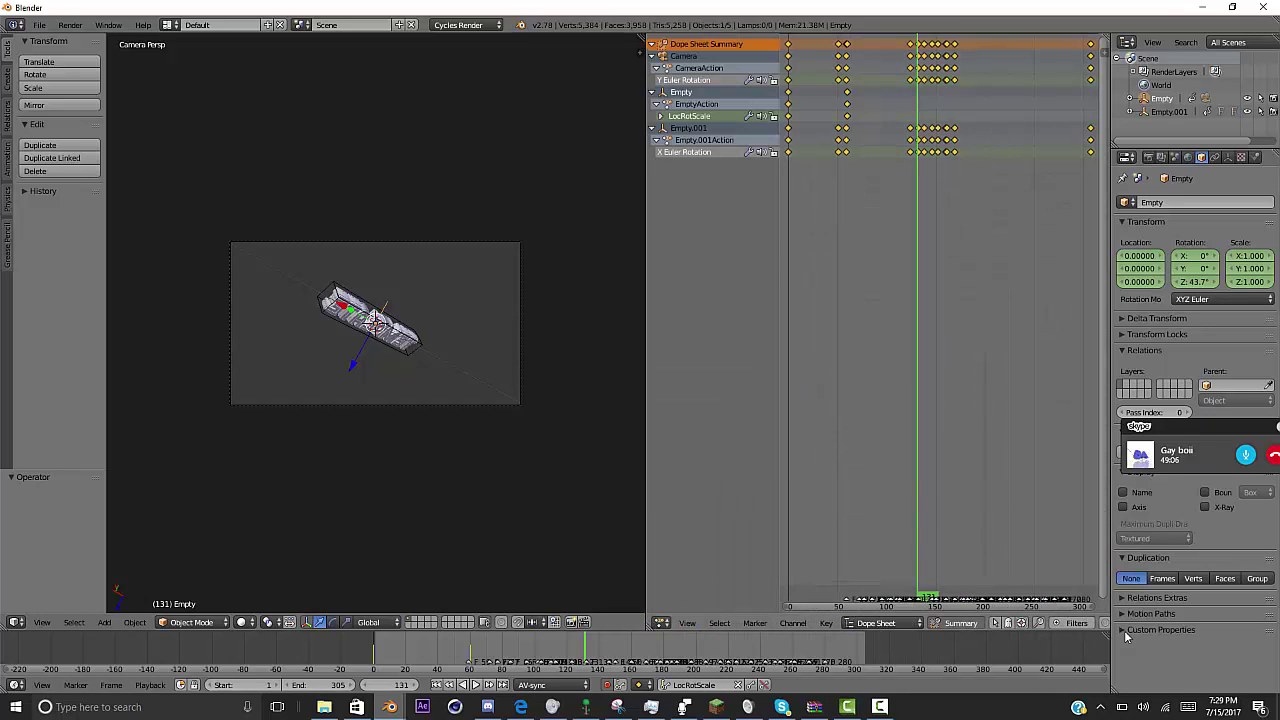
- Keyframe the Empty at about frame 124 and set its Z rotation to -66.2° at frame 169
scroll(940, 330, "up", 4)
key("alt+a")
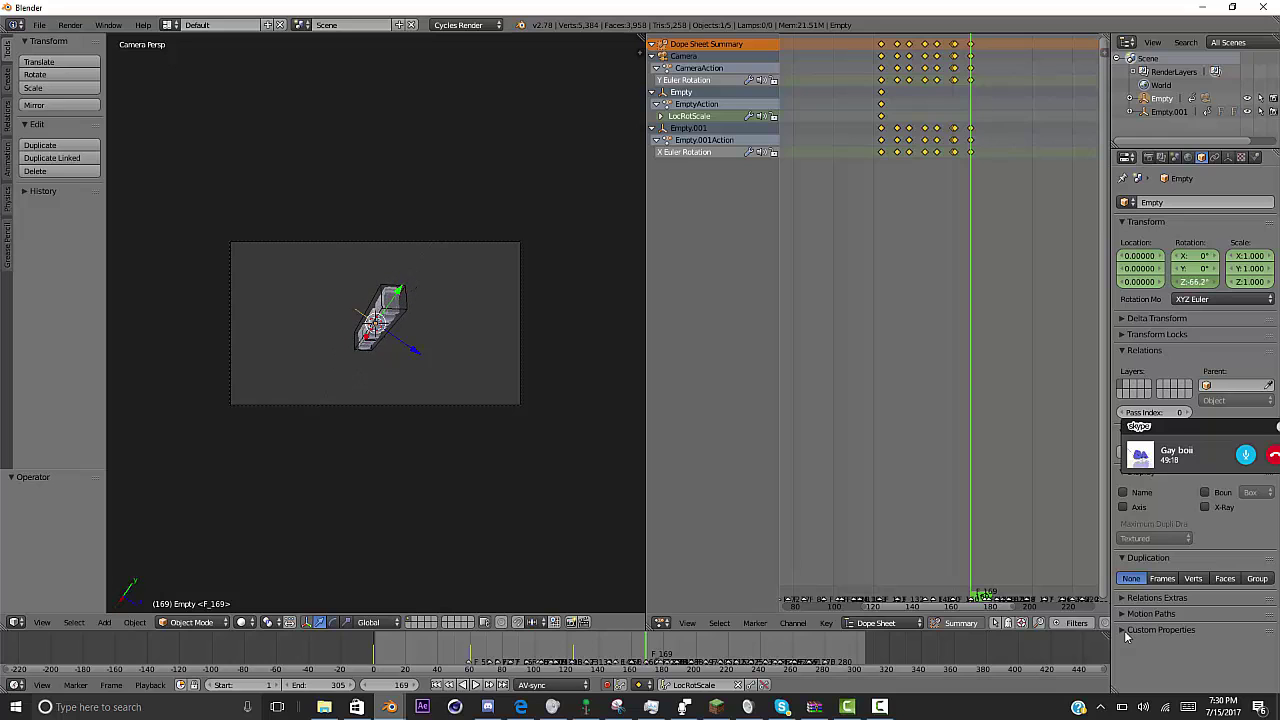
left_click(476, 684)
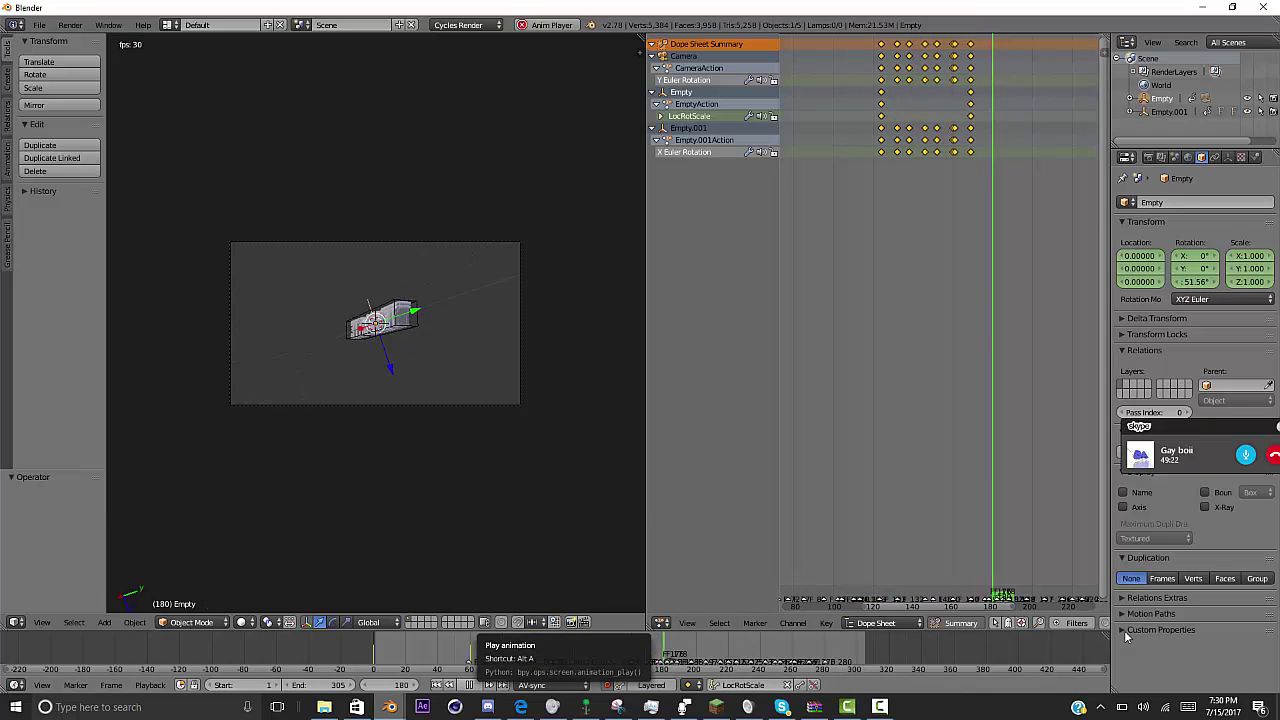
key("alt+a")
key("shift+alt+a")
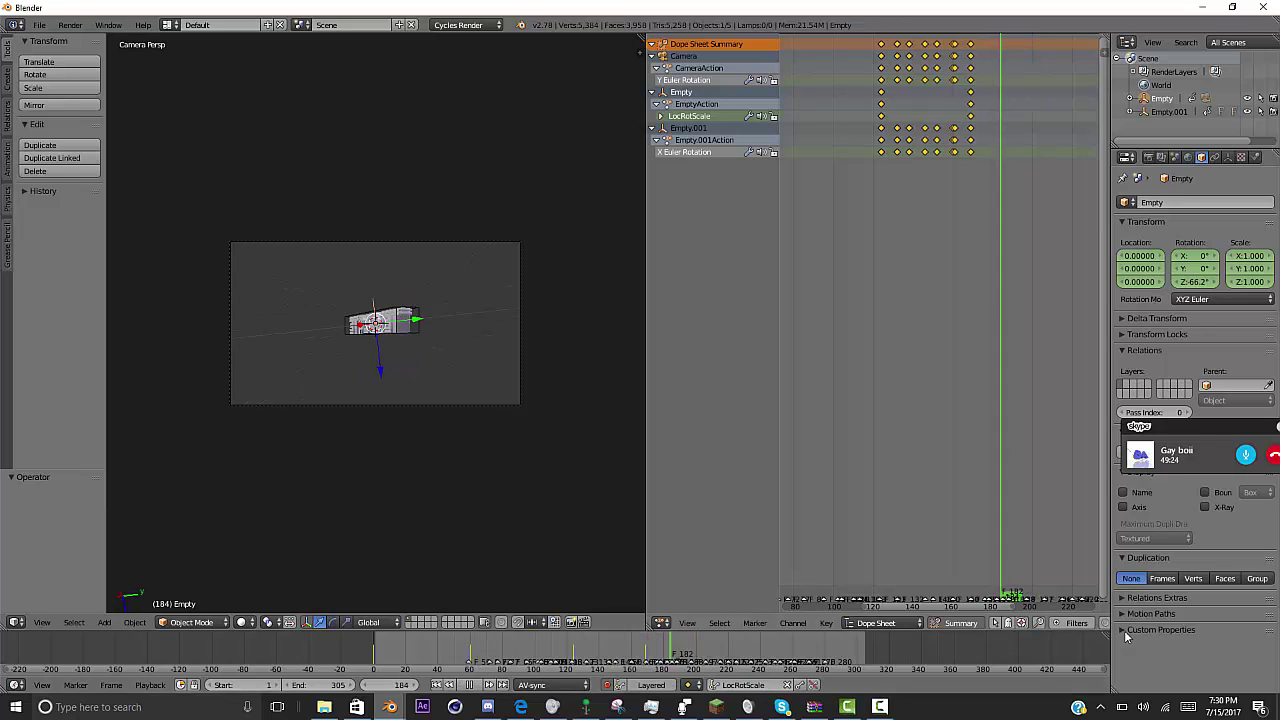
key("alt+a")
- Go to frame 308 and keyframe a new Z rotation for the Empty, in line with the final keys of the other objects
scroll(940, 350, "down", 10)
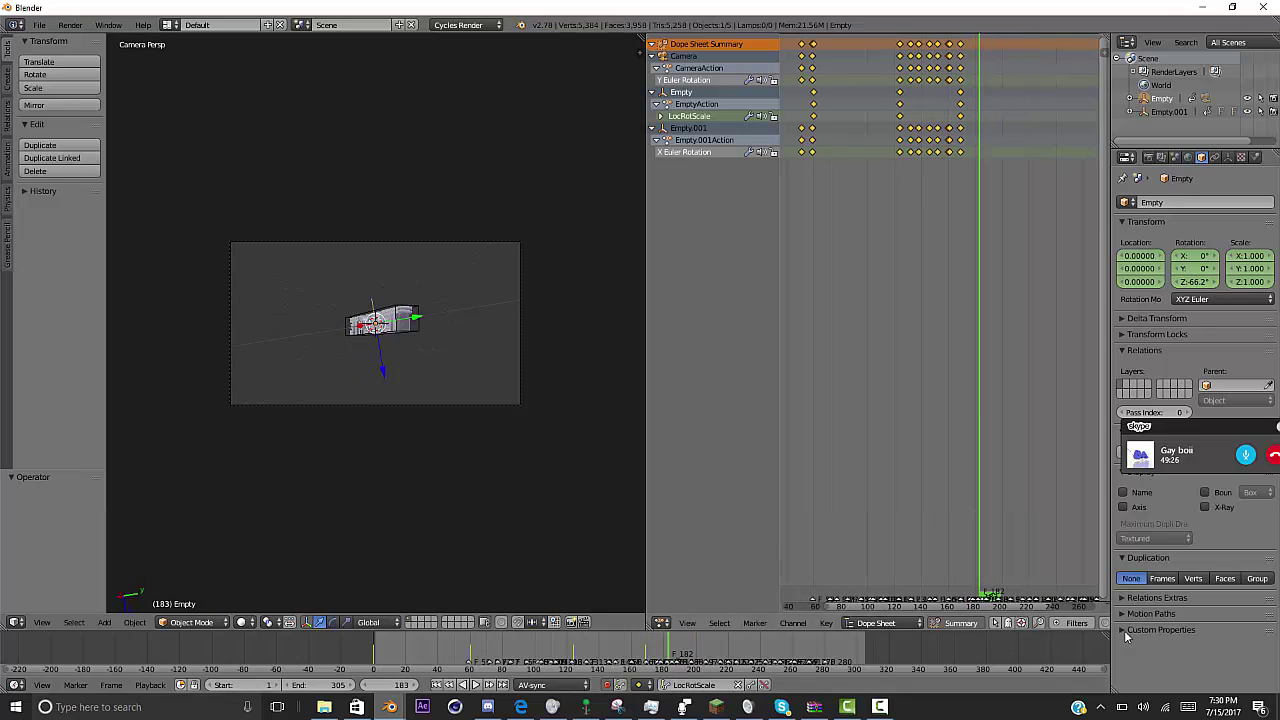
mouse_move(966, 350)
left_mouse_down()
mouse_move(1055, 350)
mouse_move(1034, 350)
left_mouse_up()
scroll(940, 350, "down", 3)
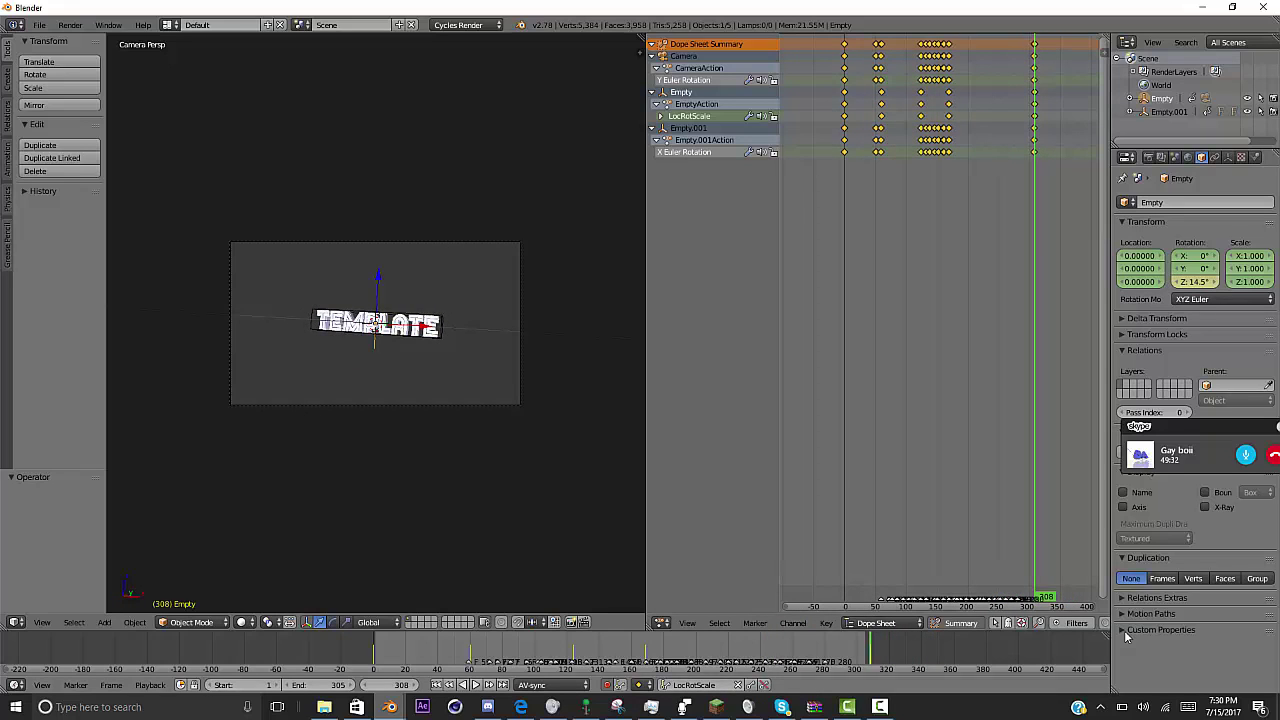
- Play back the animation through its end and scrub the opening frames to check the Empty's rotation
left_click(944, 350)
key("alt+a")
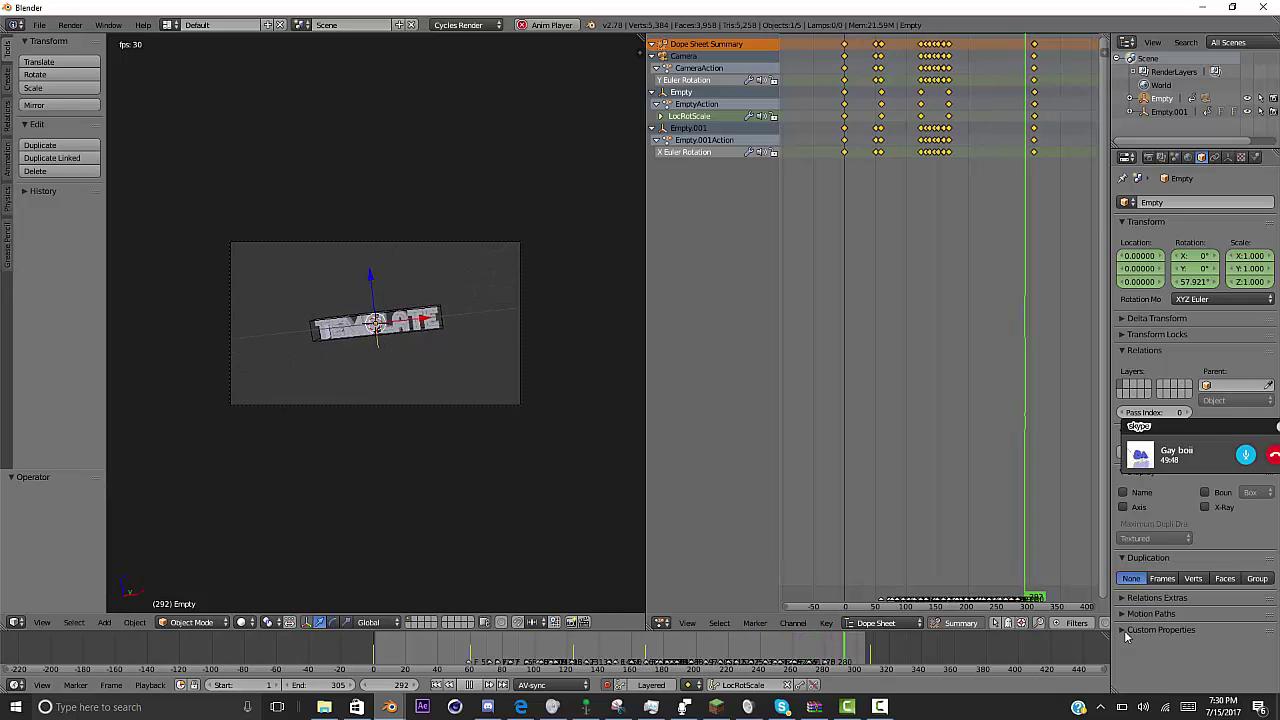
key("Escape")
scroll(1126, 637, "up", 20, "alt")
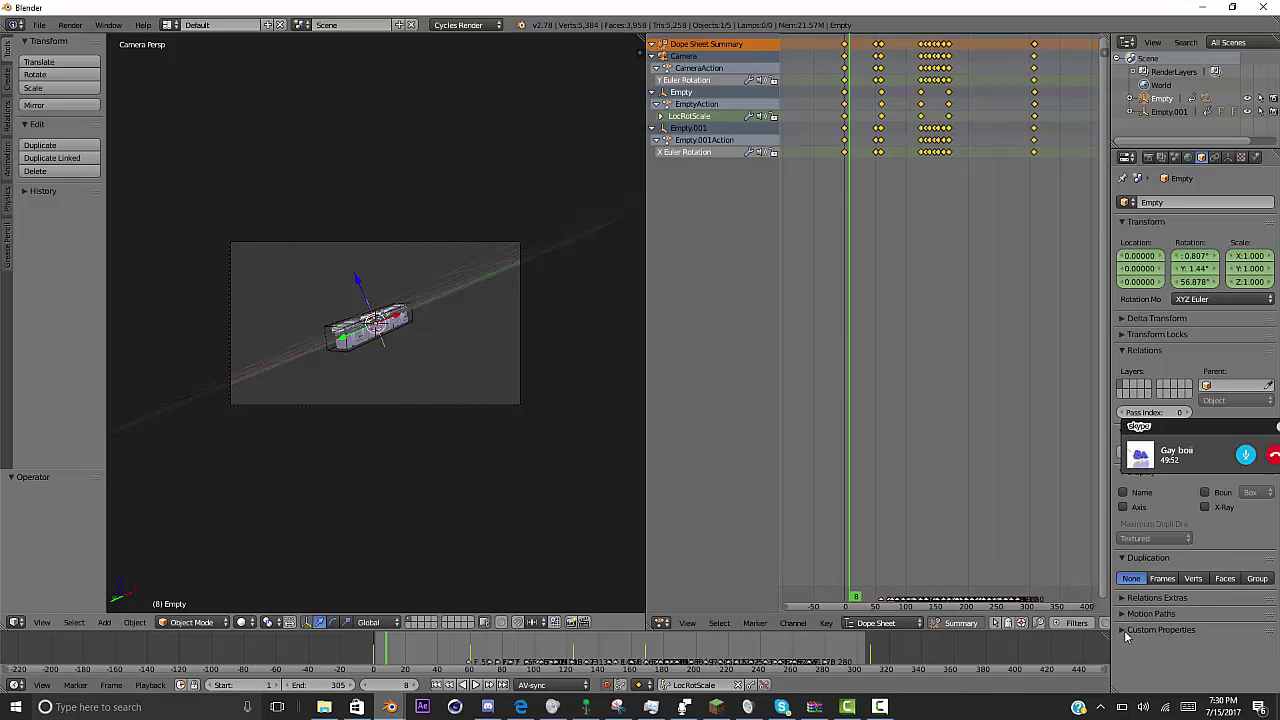
key("alt+a")
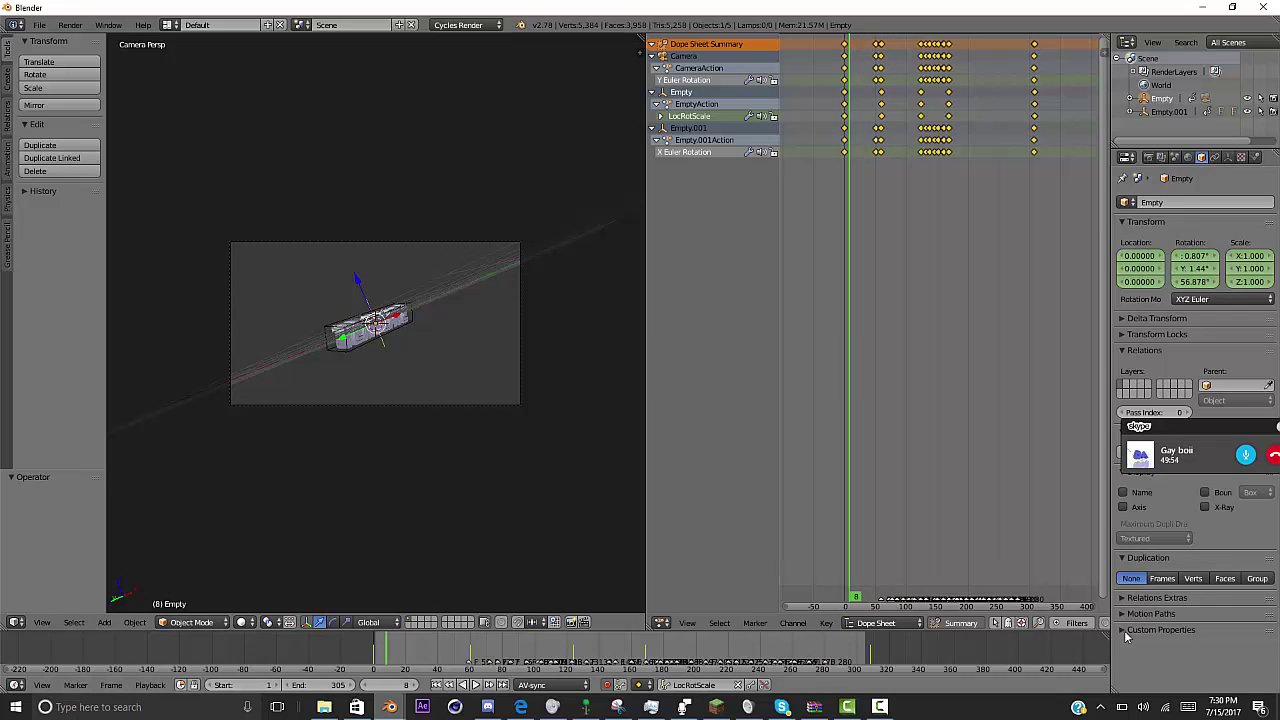
scroll(1126, 637, "up", 20, "alt")
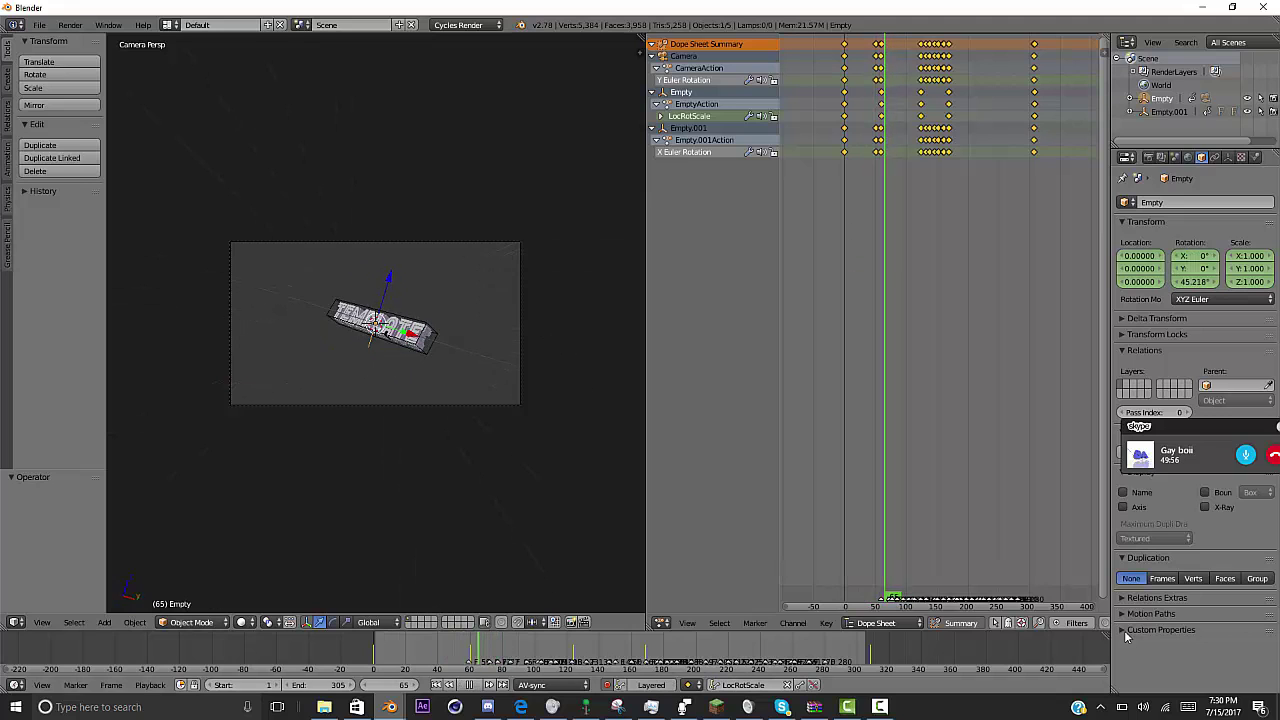
key("alt+a")
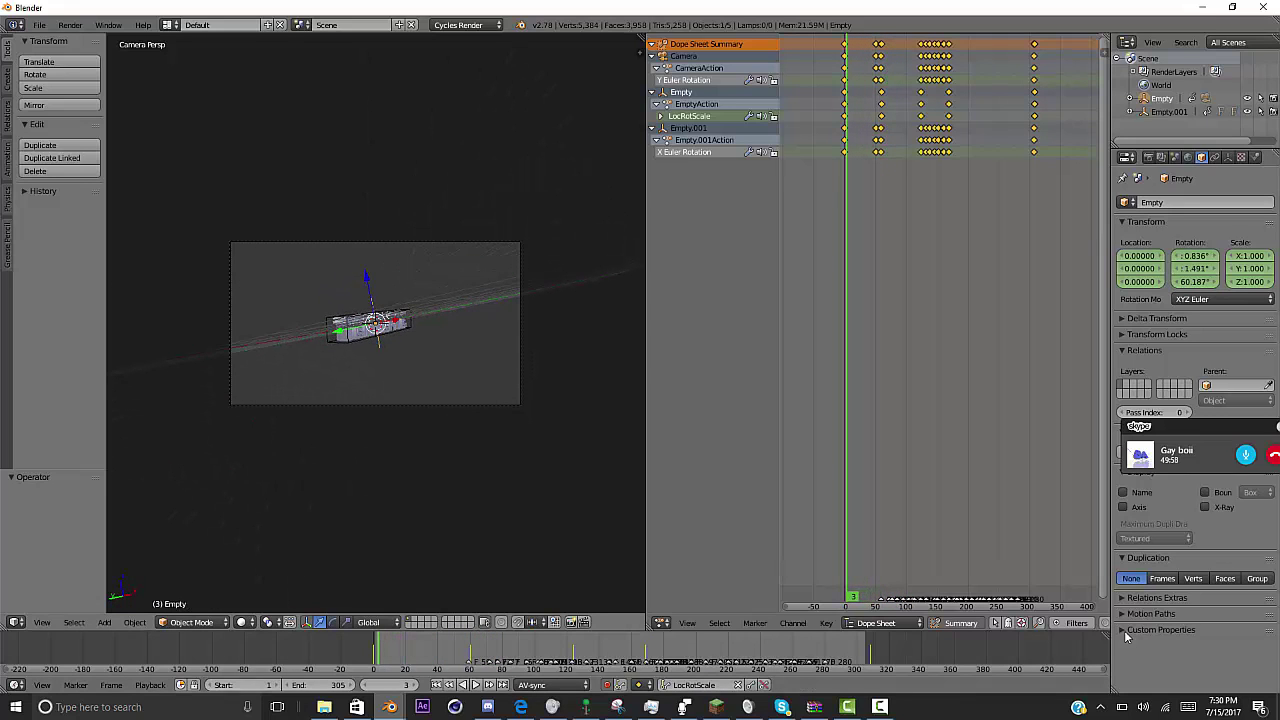
- Add a Path curve to the scene
key("shift+a")
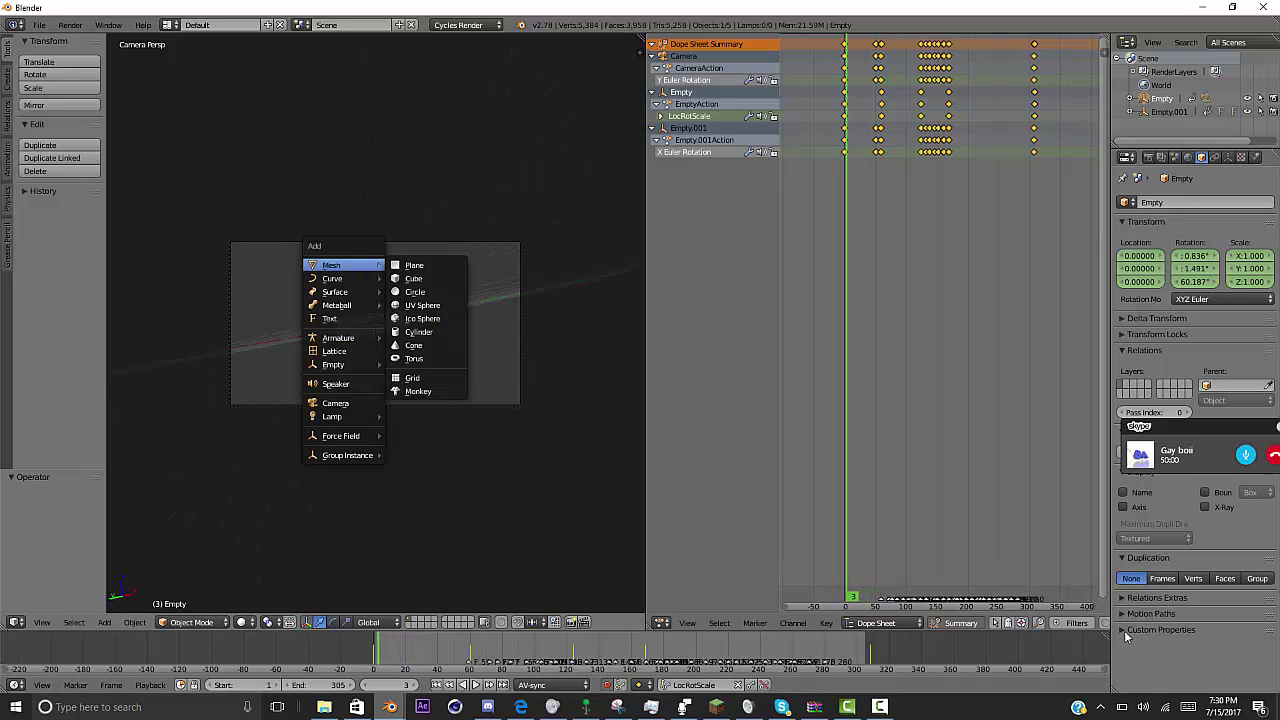
key("Down")
key("Right")
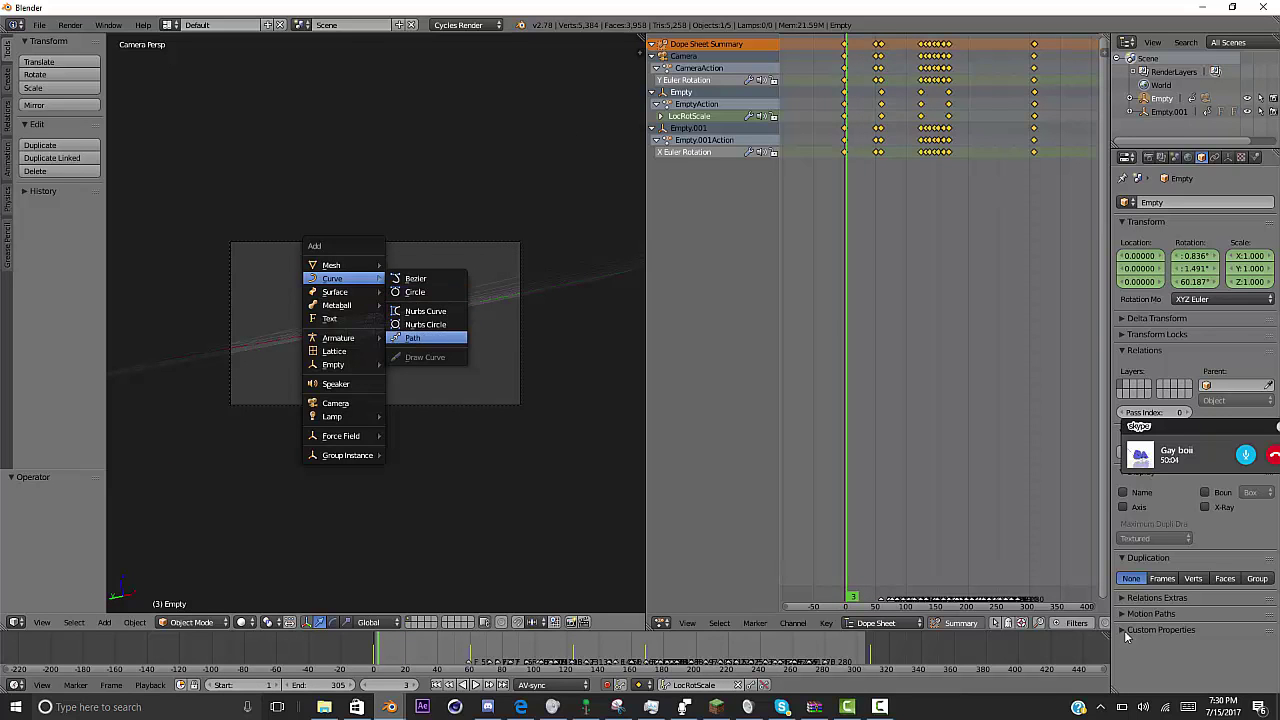
key("Return")
- In top view, move the path along Y to about 0.56 so it sits behind the text
middle_click_drag(380, 330, 470, 340)
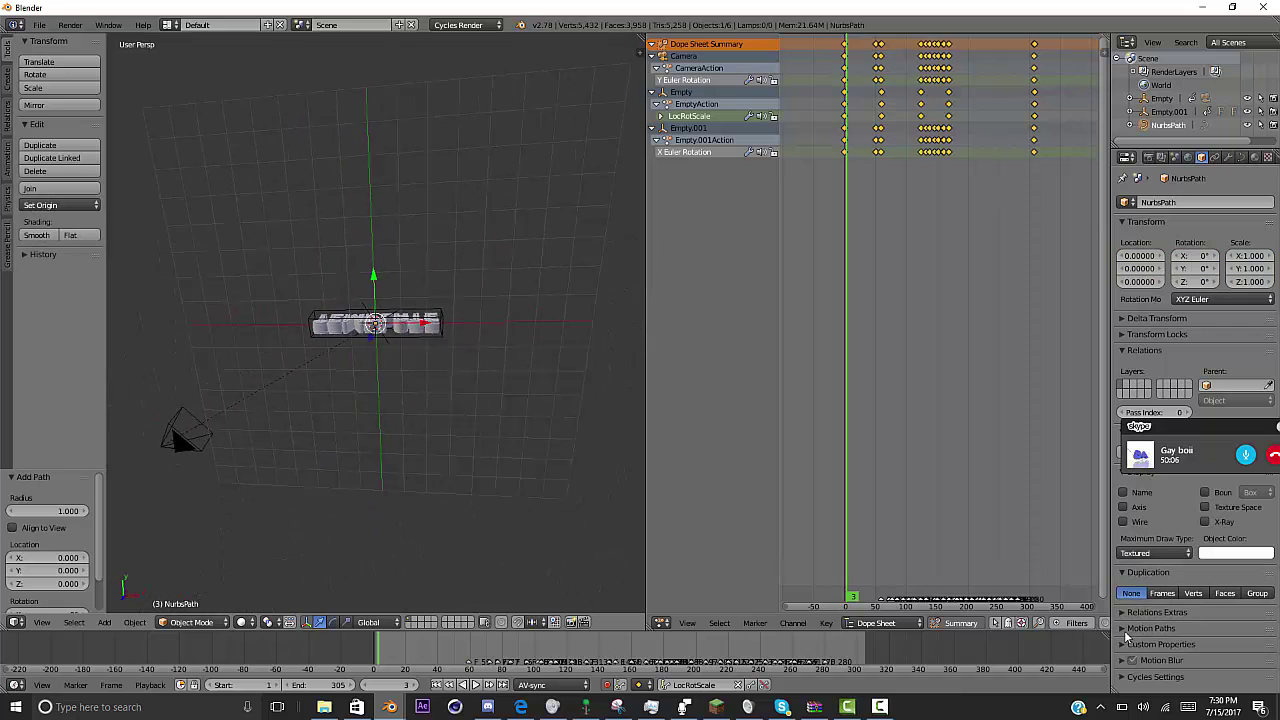
key("KP_8")
key("KP_7")
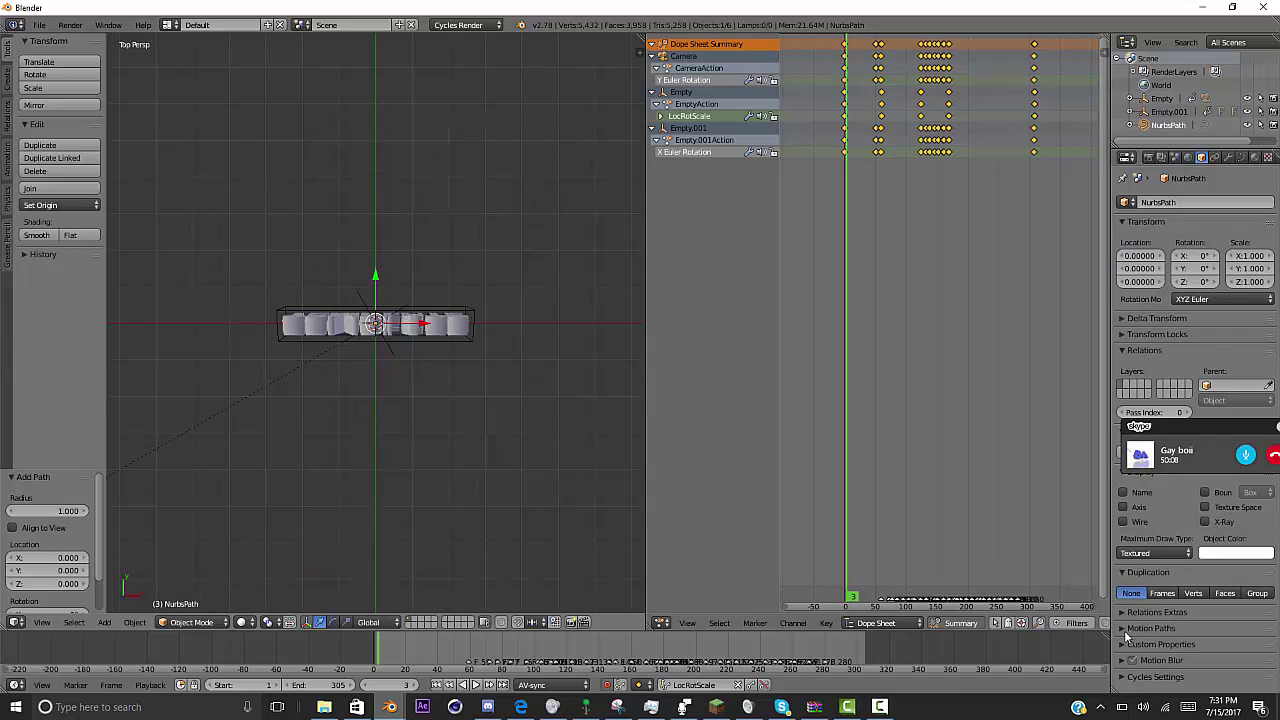
key("g")
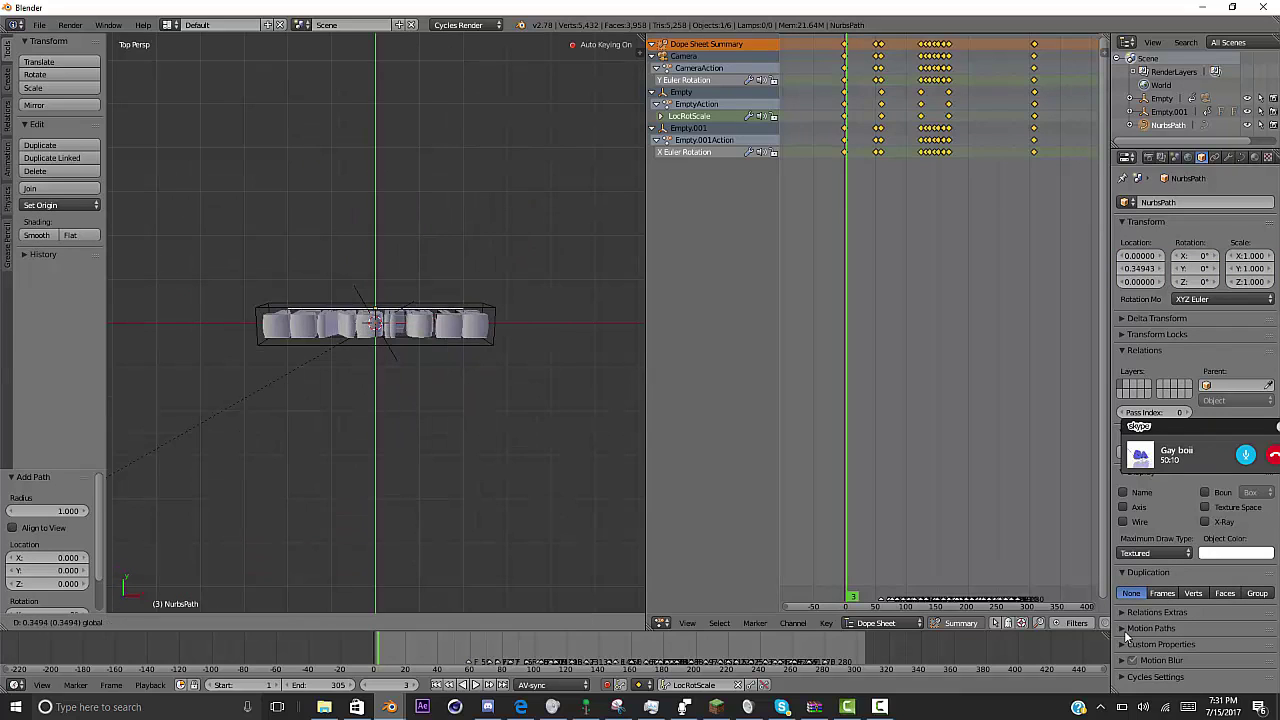
left_click(1125, 636)
- In front view, extrude the path's end point upward four times to form a wavy curve rising beside the text
key("Tab")
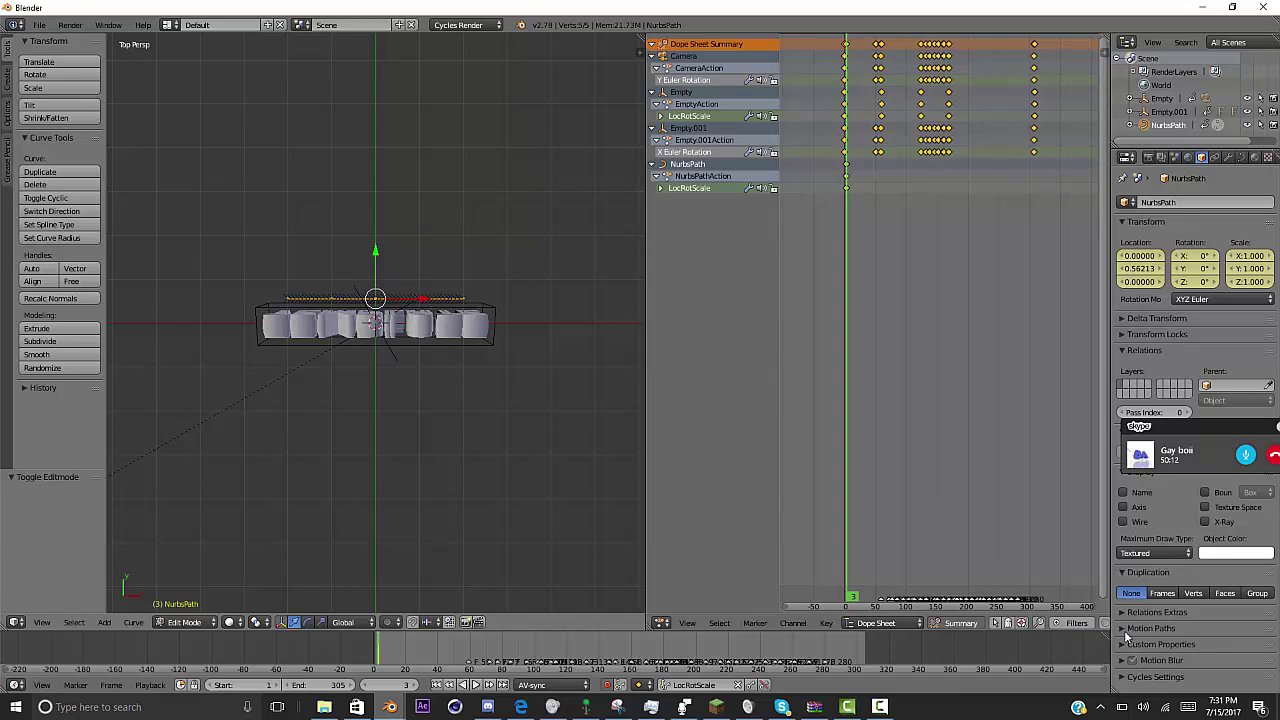
key("KP_1")
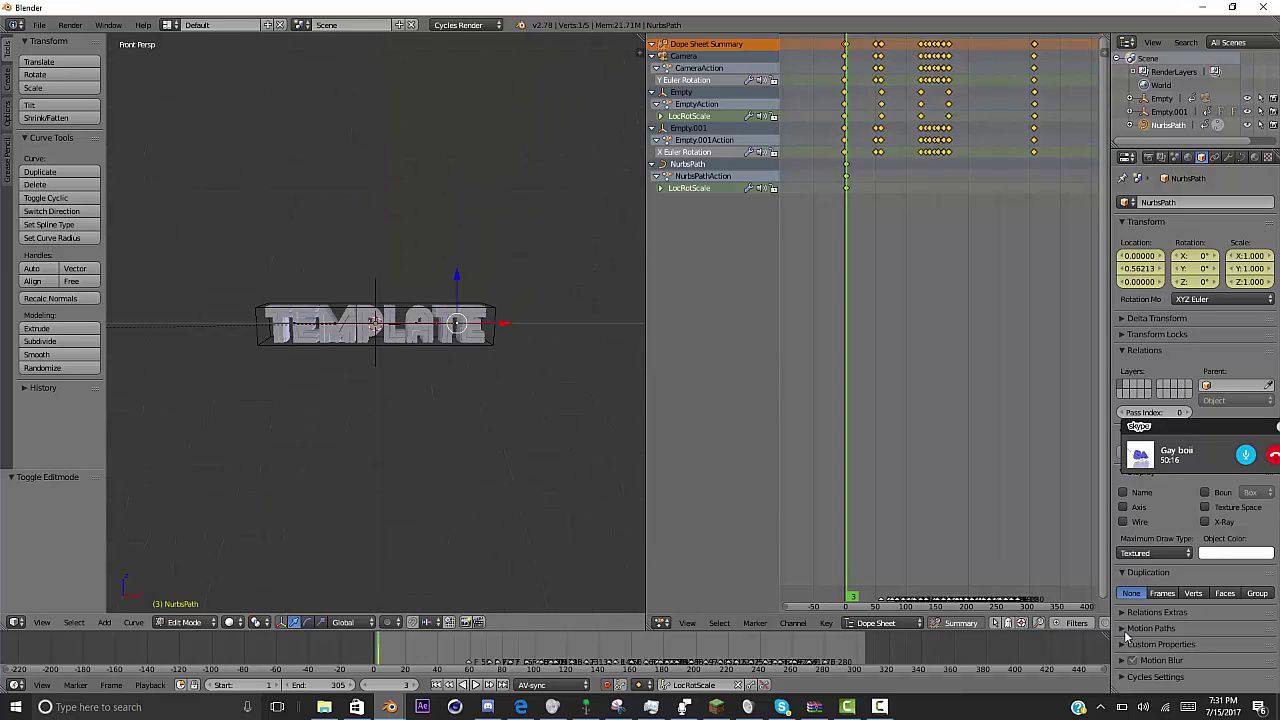
key("e")
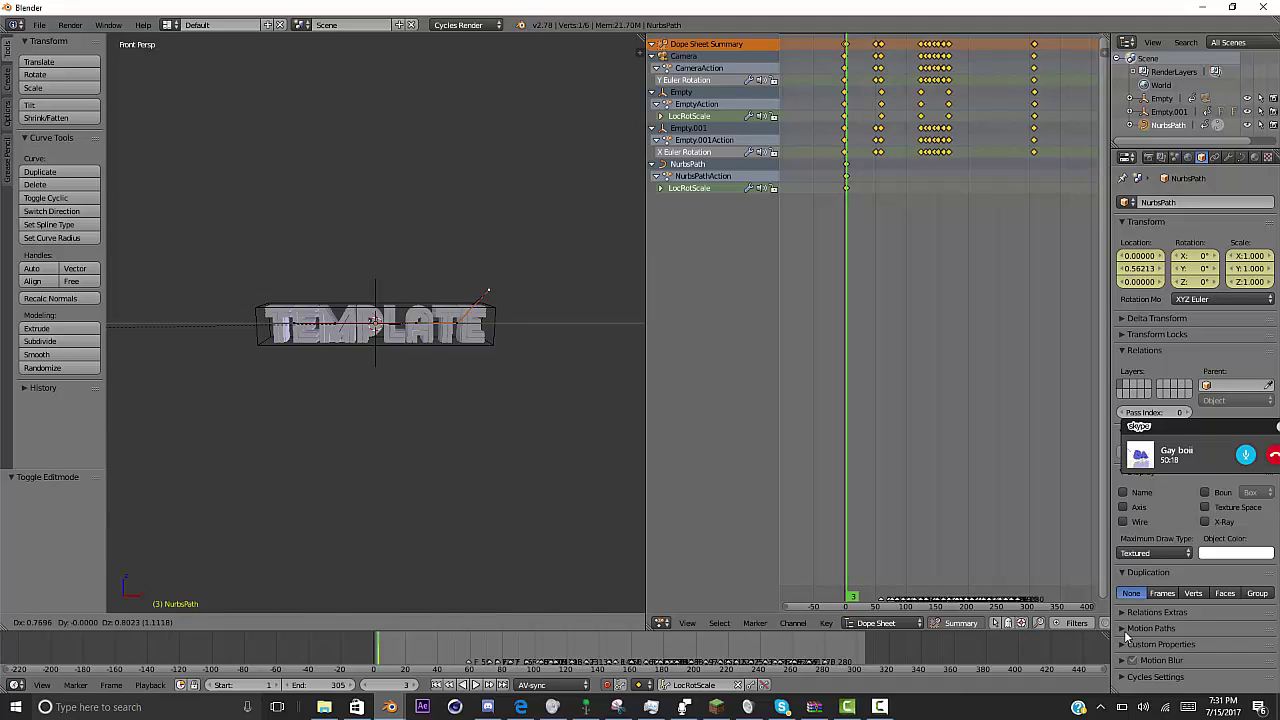
left_click(488, 290)
key("e")
left_click(476, 225)
key("e")
left_click(485, 190)
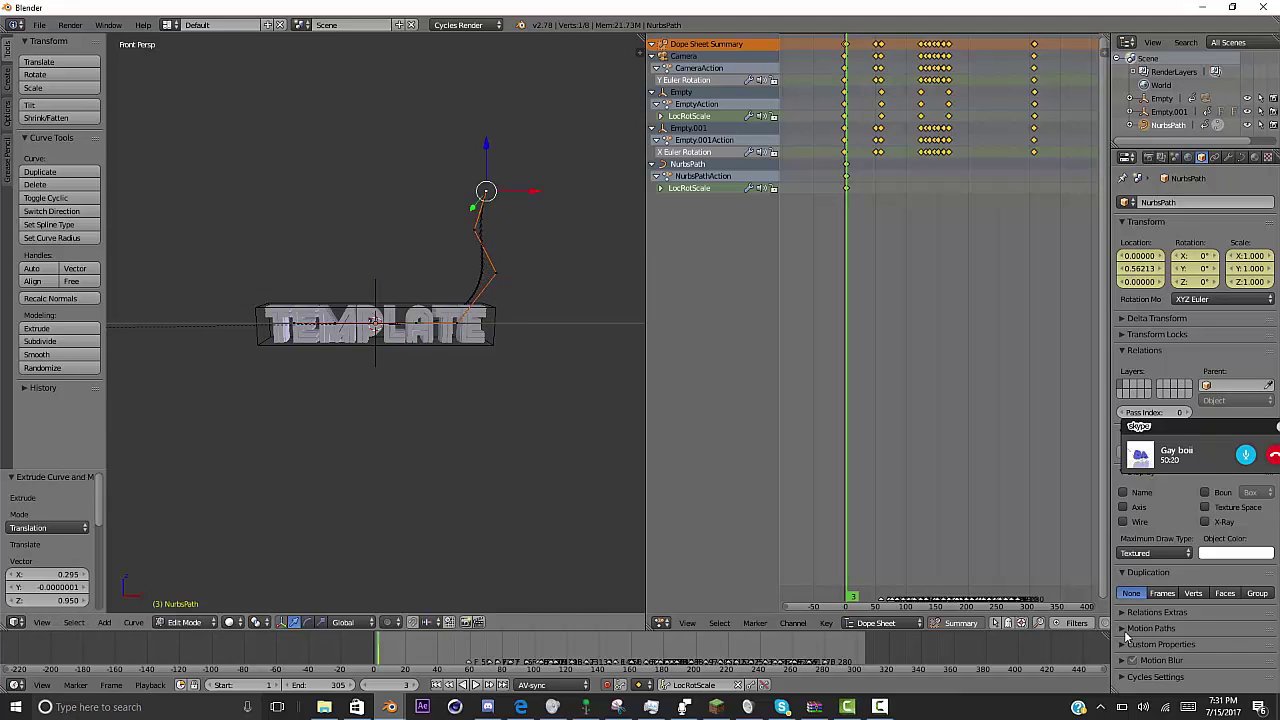
key("e")
key("Return")
key("Tab")
key("KP_8")
key("KP_8")
key("KP_4")
key("KP_4")
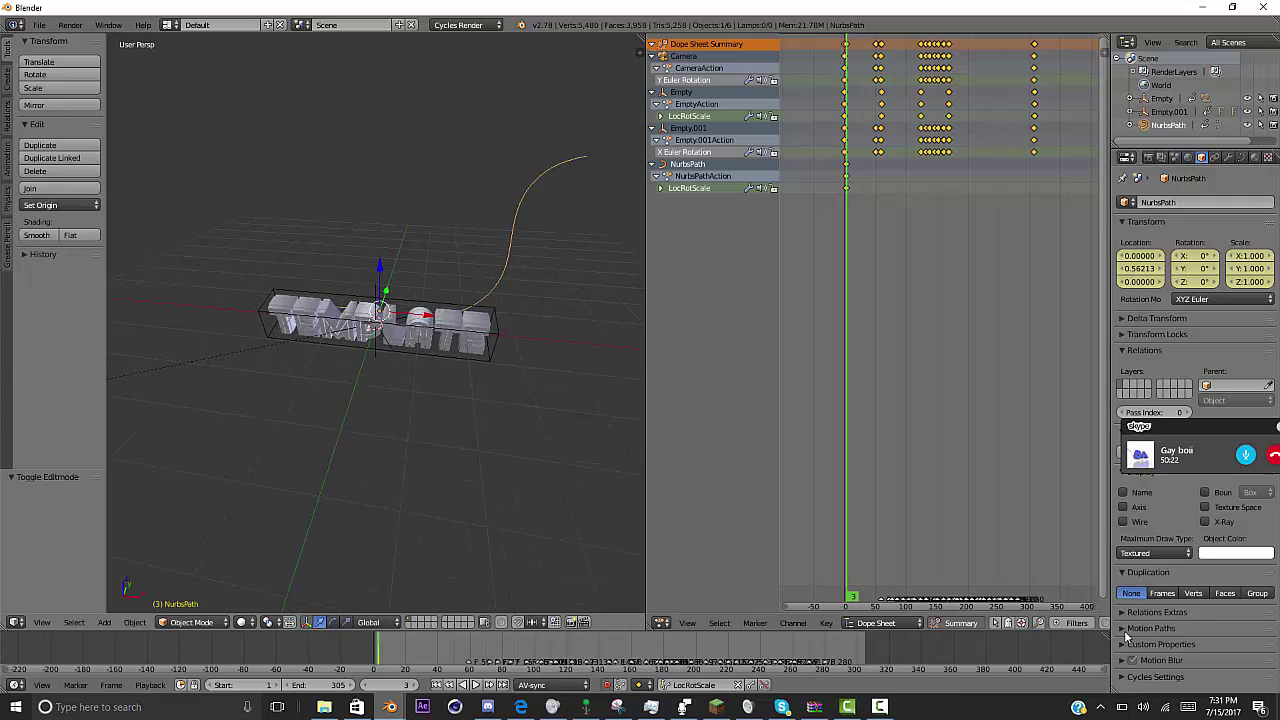
- Extend the path's upper end with five more extrusions in front view, continuing the wave higher above the text
key("Tab")
key("KP_1")
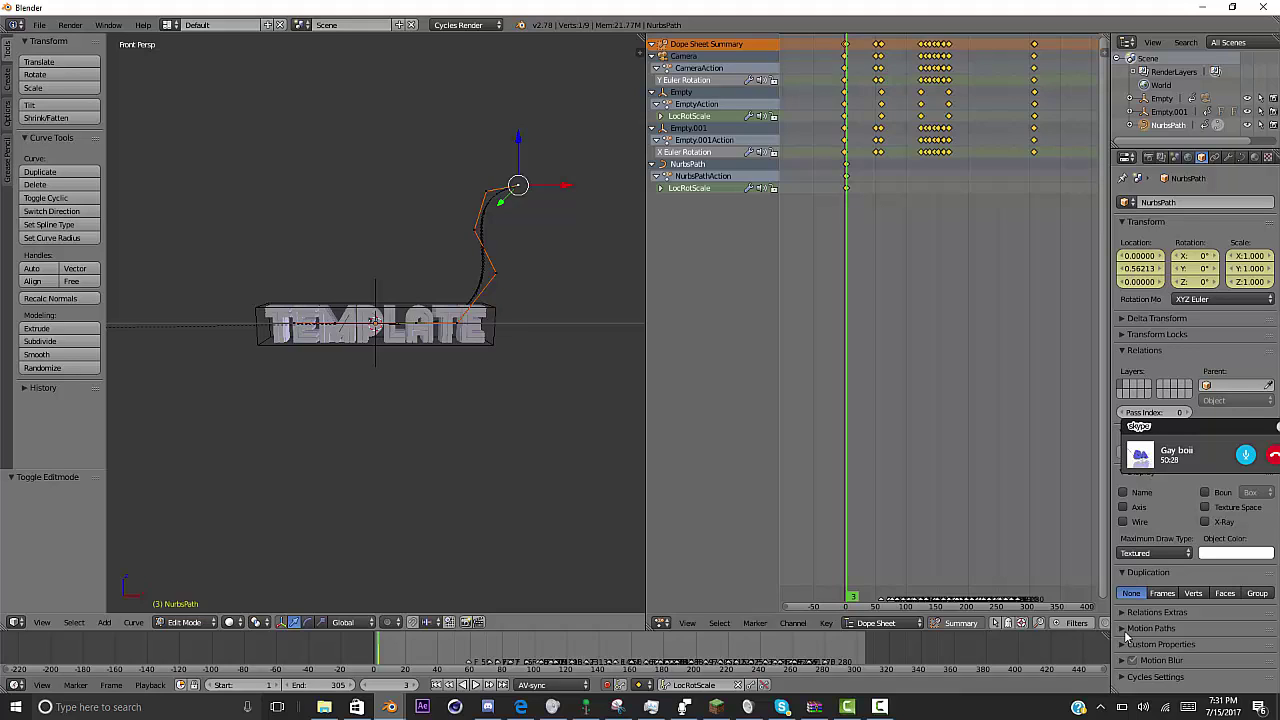
key("KP_Subtract")
key("KP_Subtract")
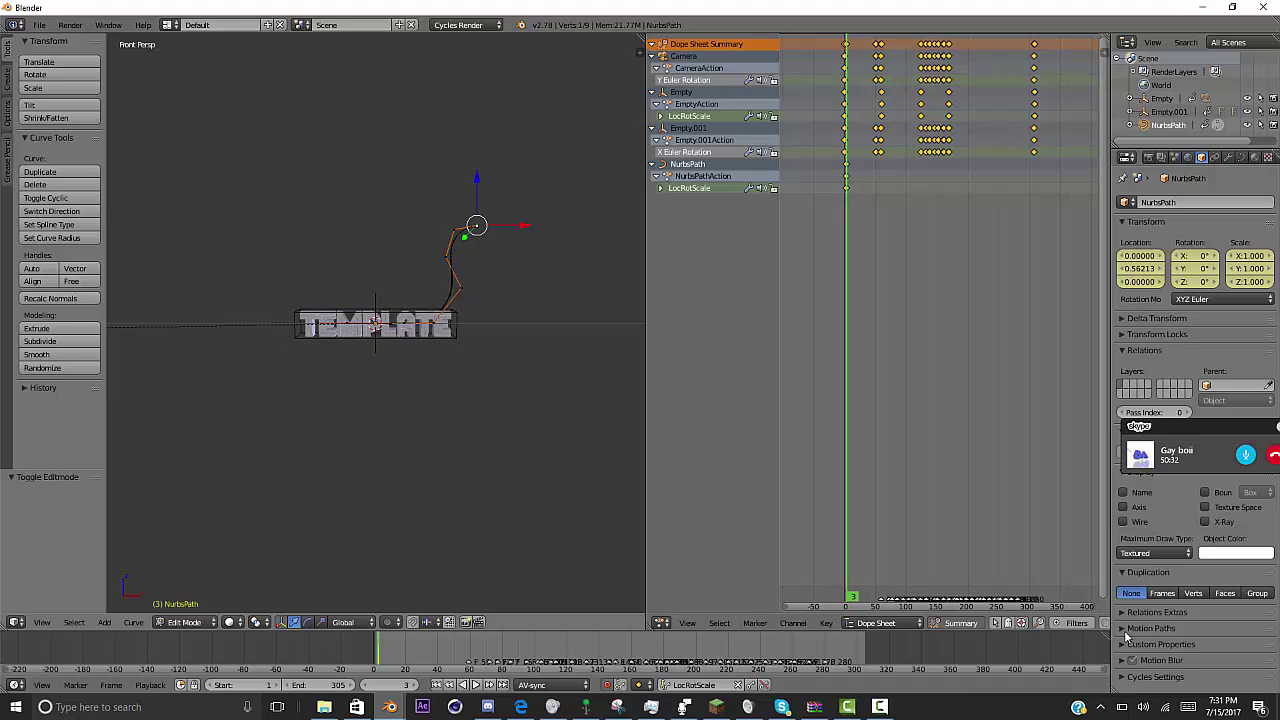
key("e")
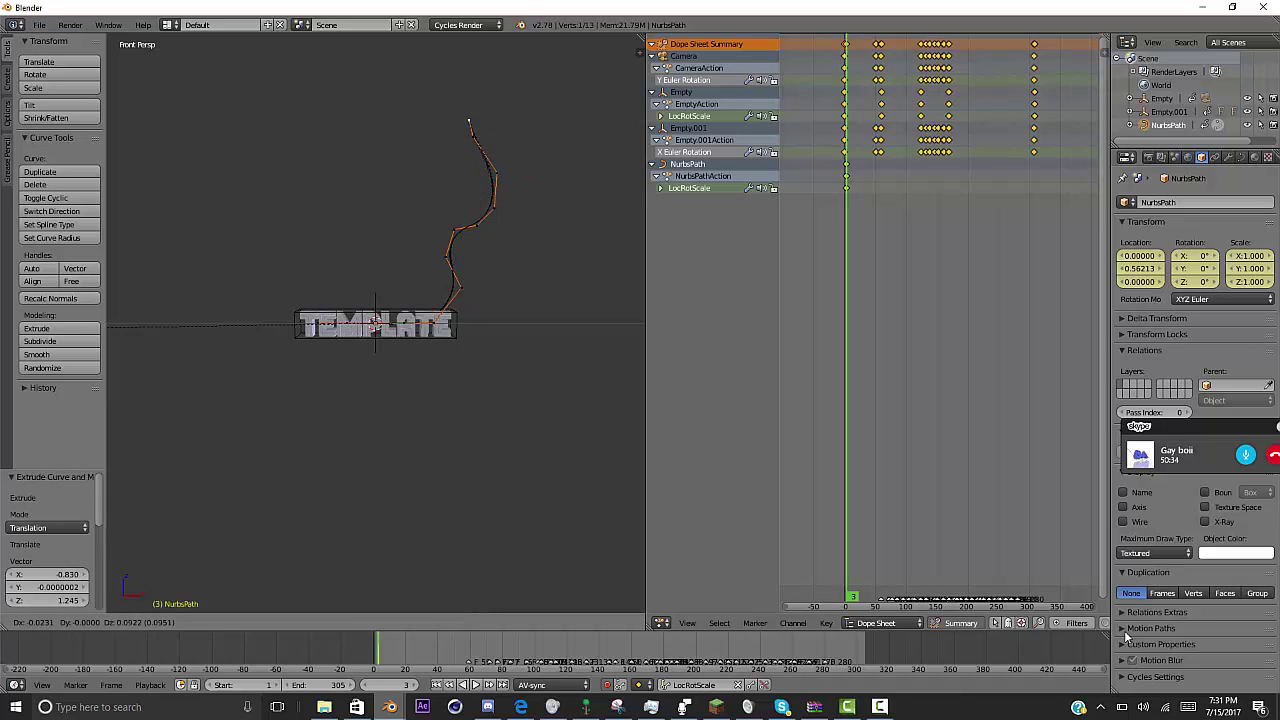
key("Return")
key("Tab")
key("KP_8")
key("KP_8")
key("KP_4")
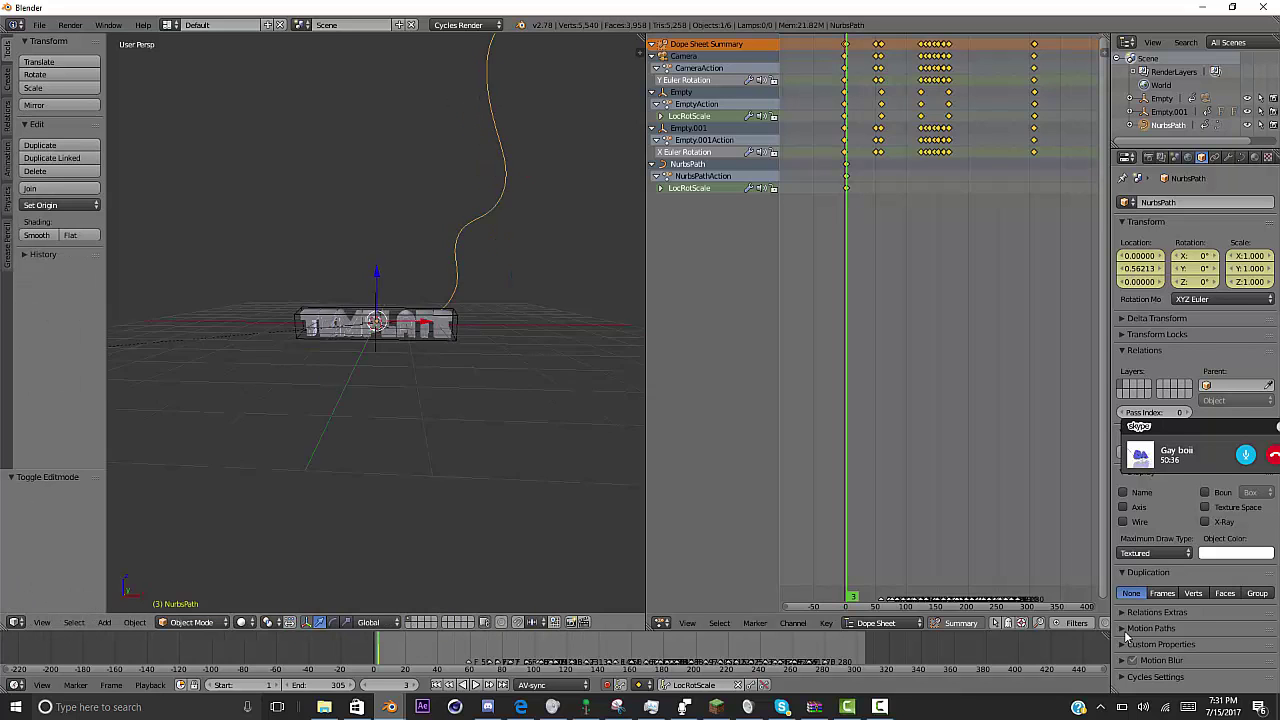
mouse_move(420, 340)
middle_mouse_down()
mouse_move(225, 298)
mouse_move(528, 300)
mouse_move(480, 380)
middle_mouse_up()
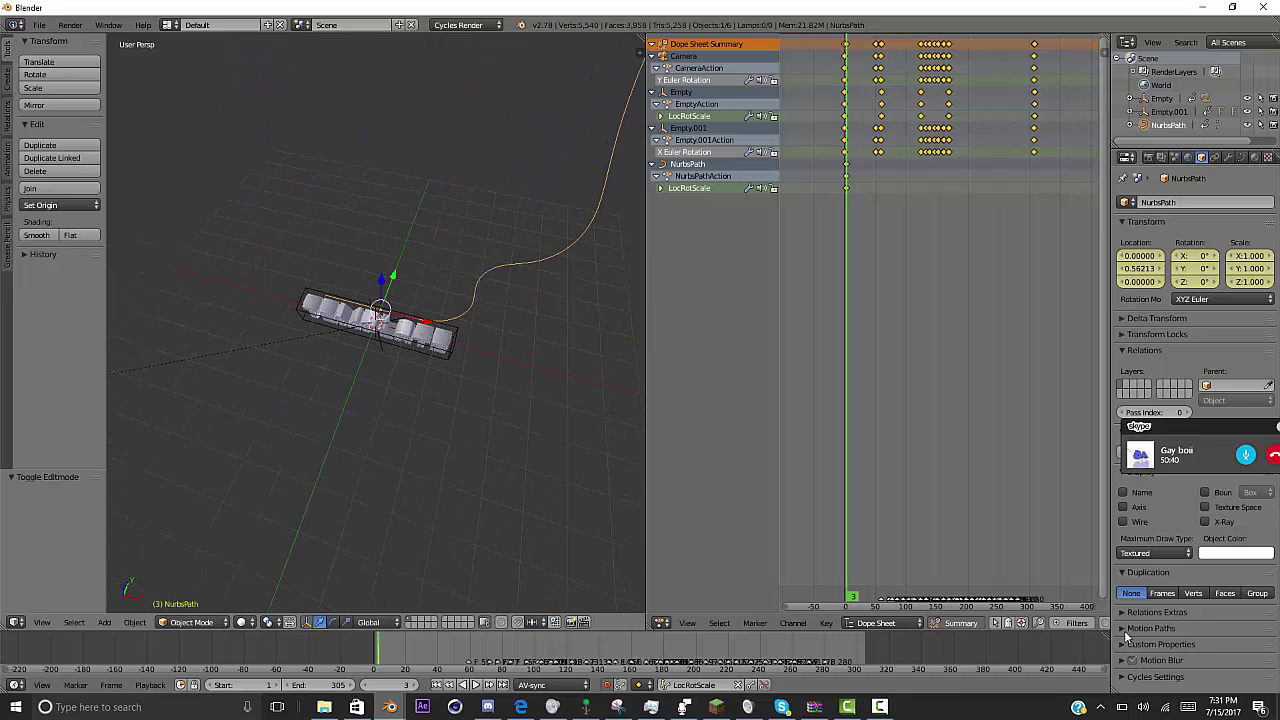
- In front view, raise the middle control point and its neighbours to bend the path's flat part into an arch above the text
key("Tab")
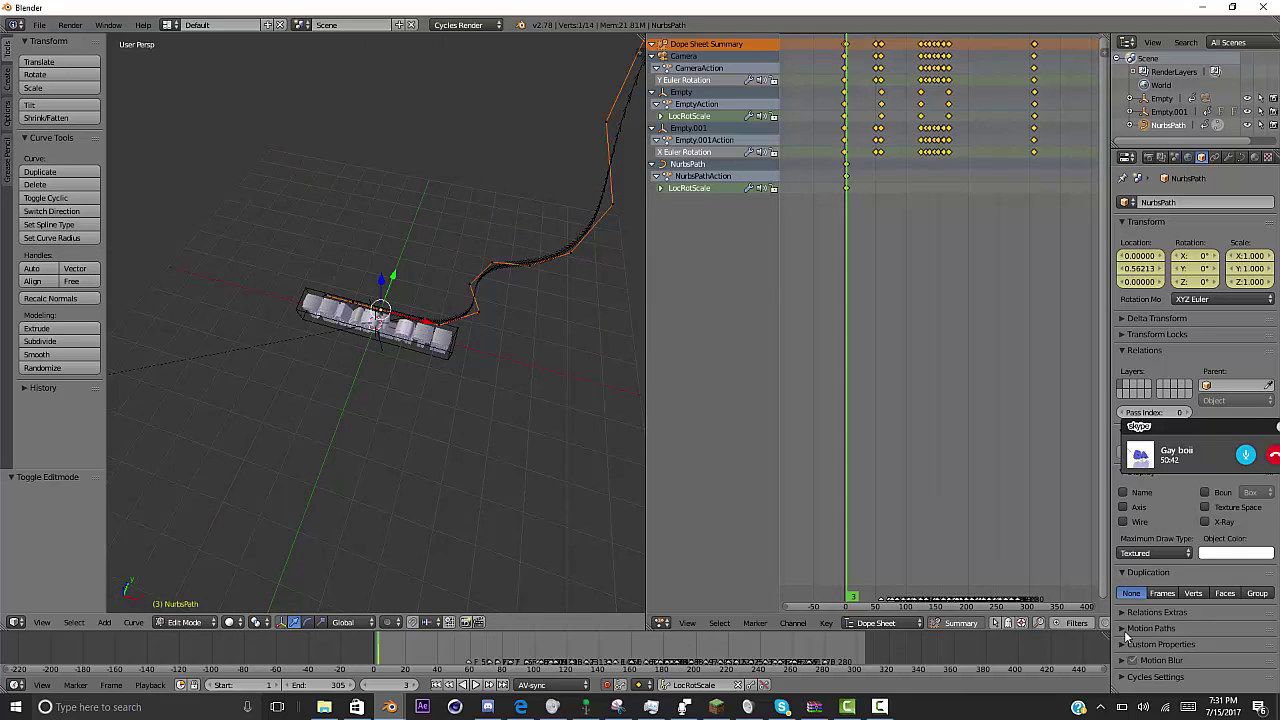
key("KP_1")
key("g")
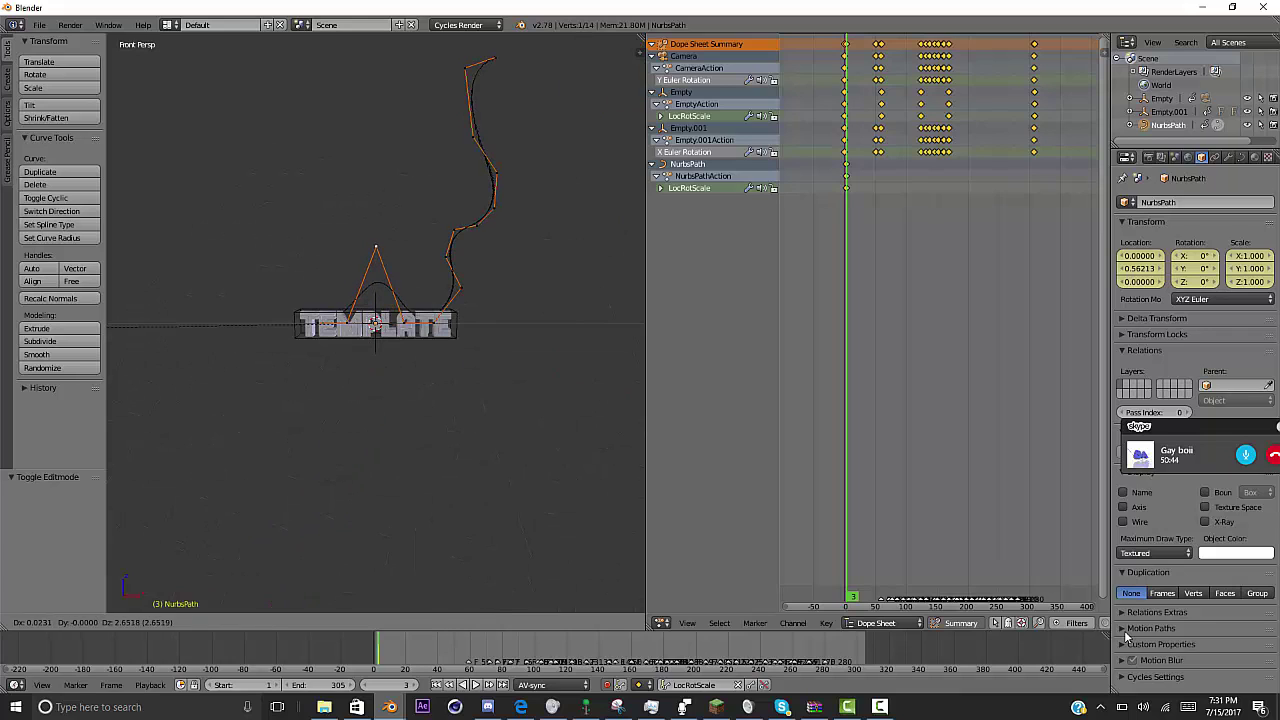
key("Return")
key("g")
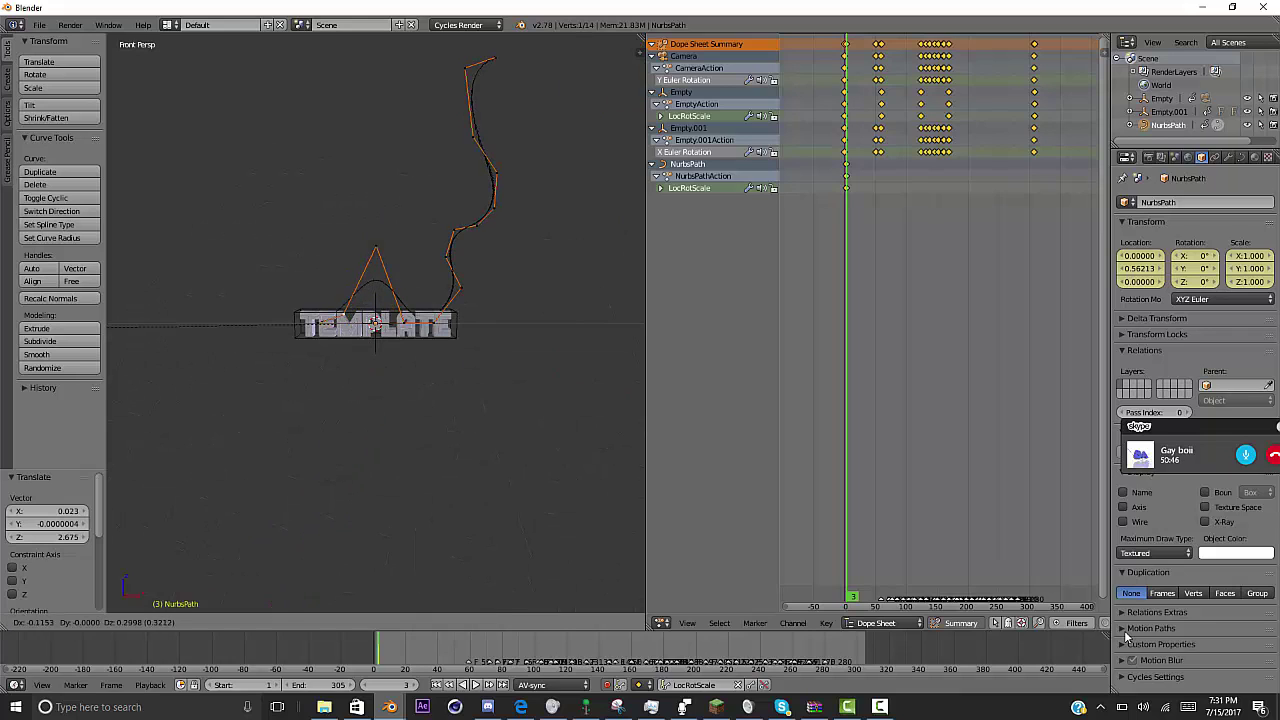
key("Return")
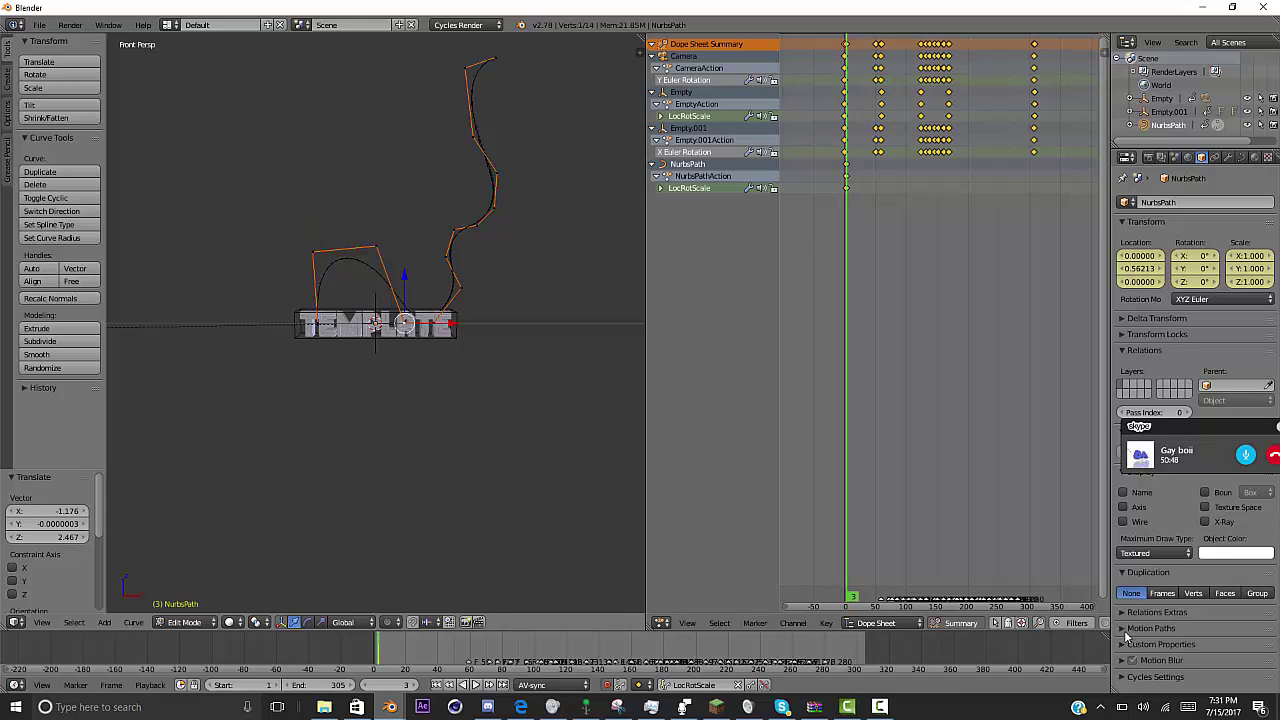
key("g")
key("Return")
key("Tab")
middle_click_drag(400, 390, 350, 380)
key("KP_1")
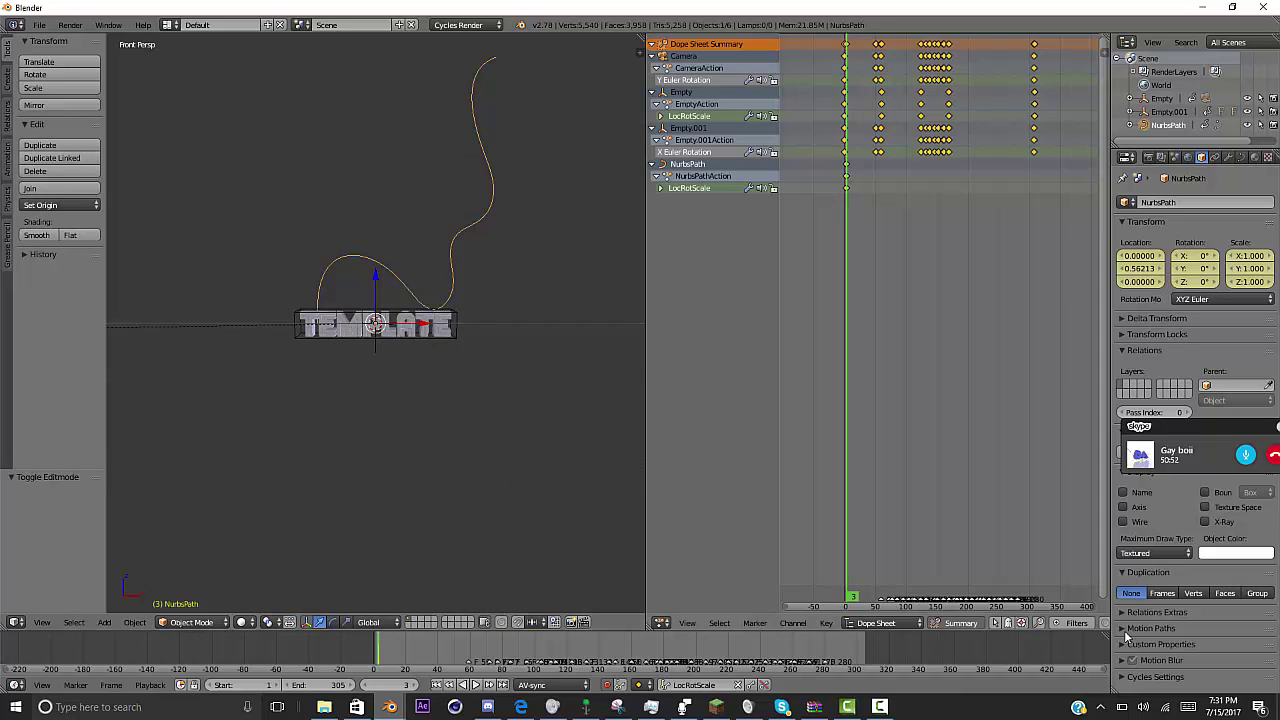
- Add an Array modifier to the path with a count of 4 and a constant X offset of 0.33 instead of the relative offset
left_click(1228, 157)
left_click(1195, 202)
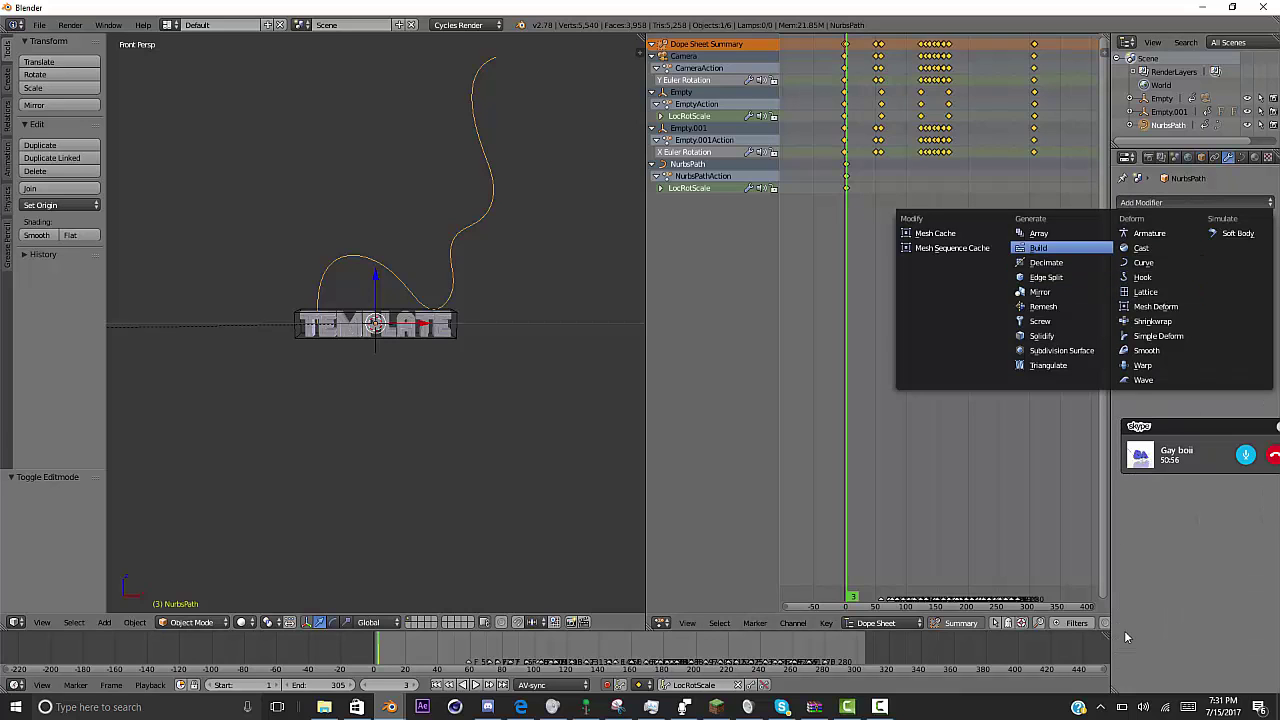
left_click(1038, 233)
mouse_move(420, 340)
middle_mouse_down()
mouse_move(375, 370)
mouse_move(380, 355)
middle_mouse_up()
scroll(375, 370, "down", 5)
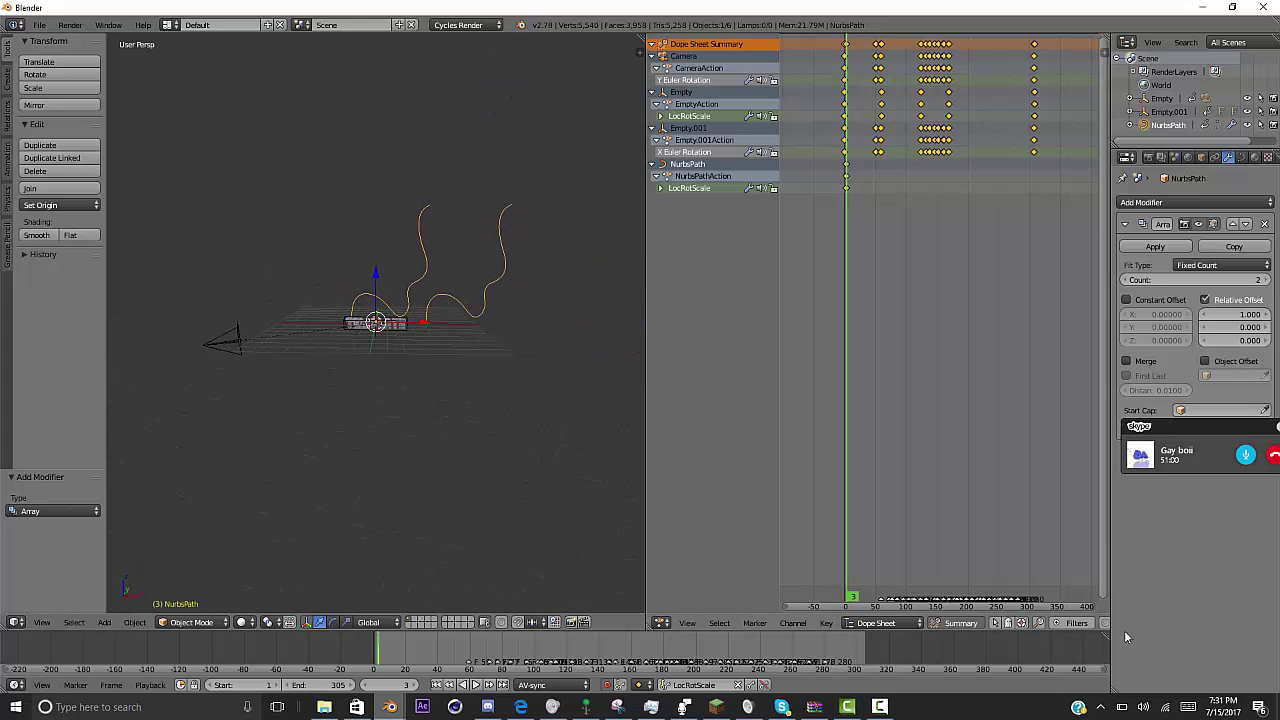
left_click(1205, 300)
left_click(1126, 300)
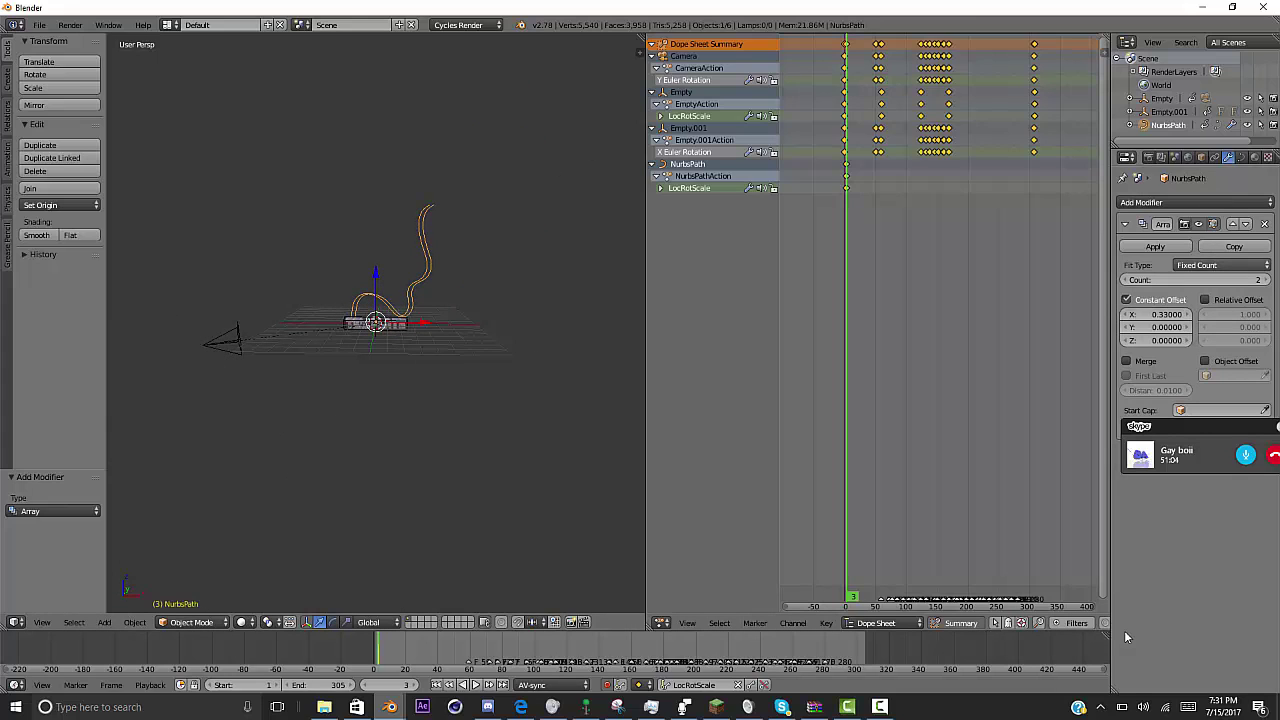
left_click(1267, 280)
left_click(1267, 280)
scroll(375, 325, "up", 6)
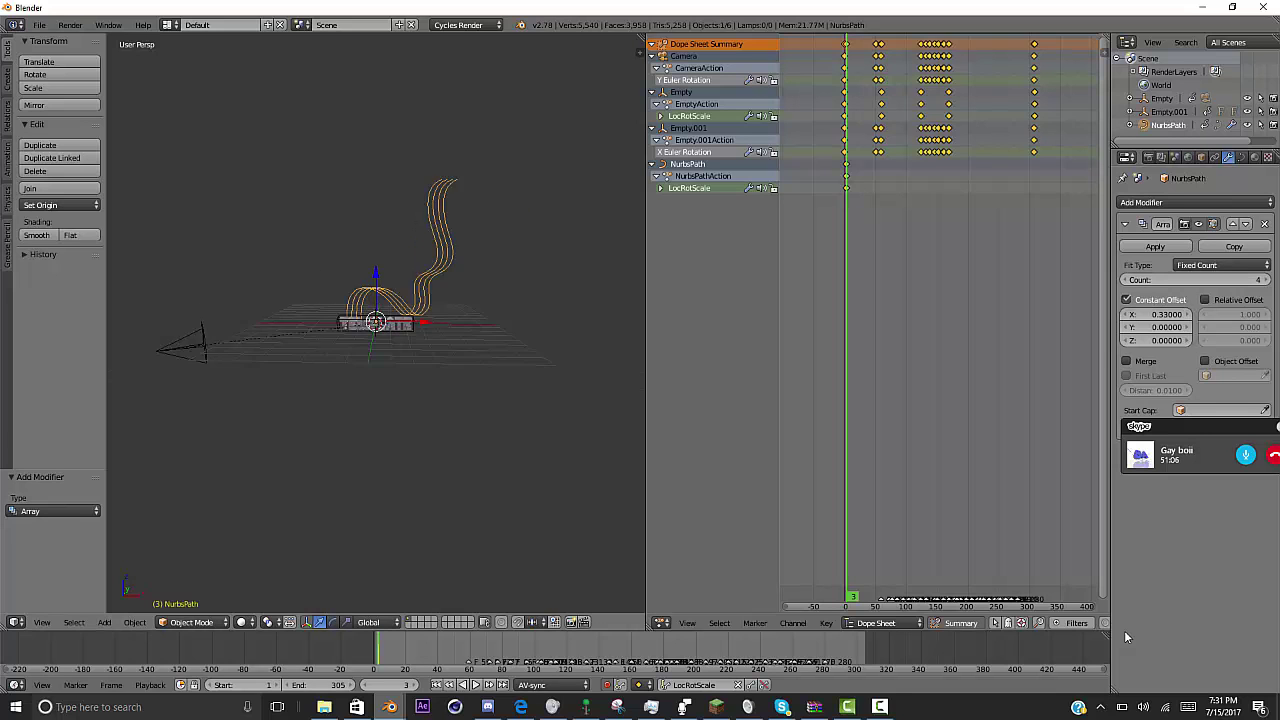
mouse_move(375, 370)
middle_mouse_down()
mouse_move(315, 340)
mouse_move(340, 320)
middle_mouse_up()
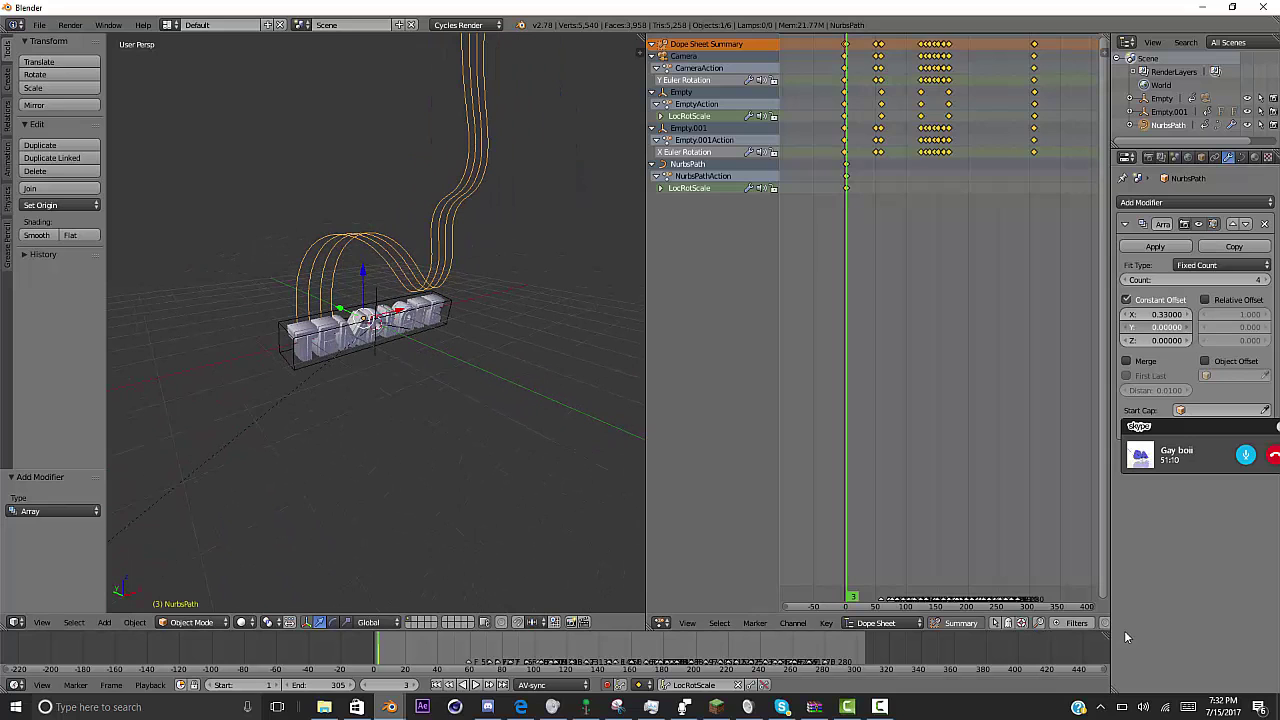
- Adjust the array's constant Z offset so that each copy of the path steps lower than the previous one
left_click_drag(1155, 341, 1192, 341)
scroll(940, 400, "up", 1)
mouse_move(430, 380)
middle_mouse_down()
mouse_move(385, 350)
mouse_move(400, 330)
middle_mouse_up()
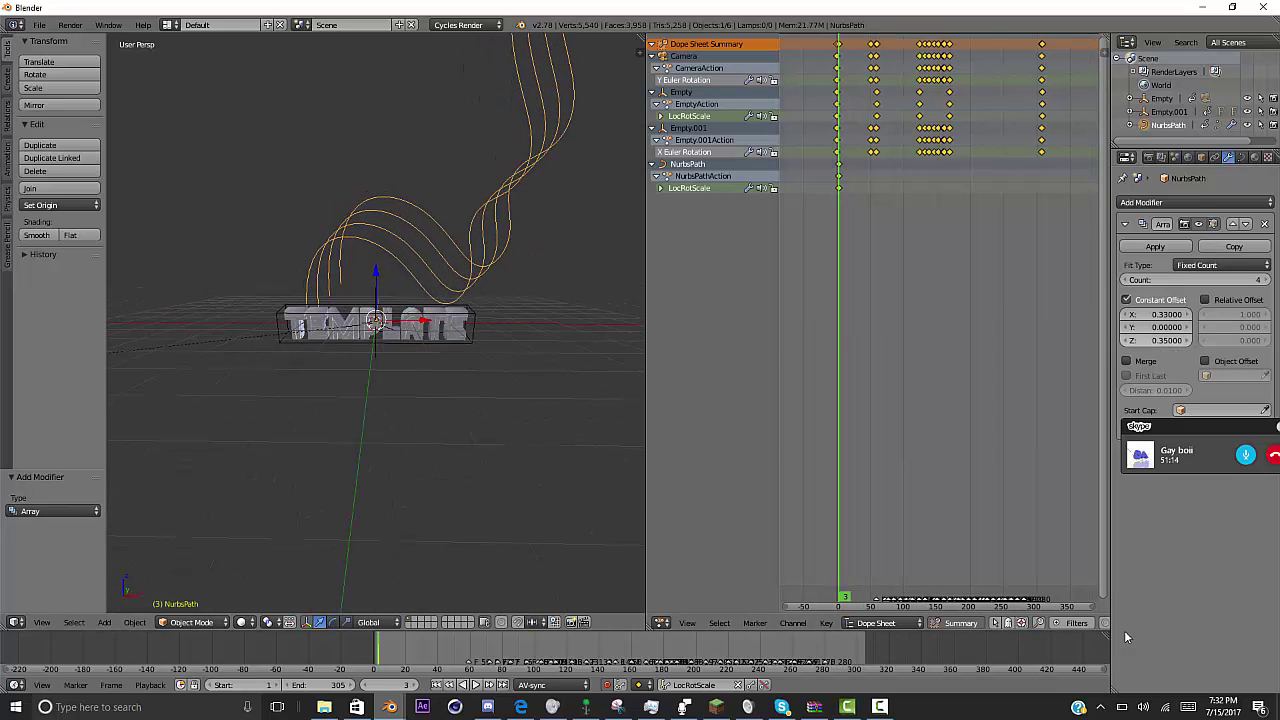
mouse_move(1155, 341)
left_mouse_down()
mouse_move(1232, 341)
mouse_move(1113, 341)
left_mouse_up()
left_click_drag(1155, 341, 1131, 341)
middle_click_drag(450, 330, 250, 350)
- Give the path thickness with a bevel depth of 0.034 and bevel resolution 13, and set its fill to Full
left_click(1241, 157)
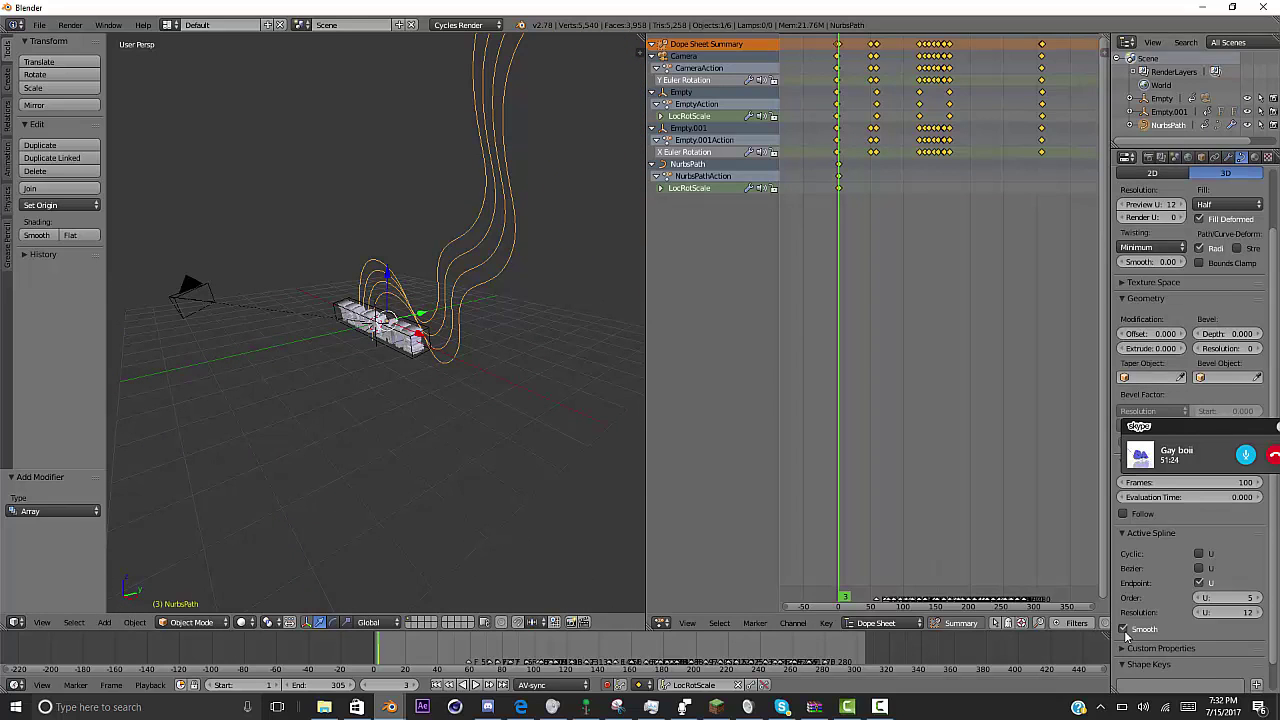
scroll(1124, 630, "down", 2)
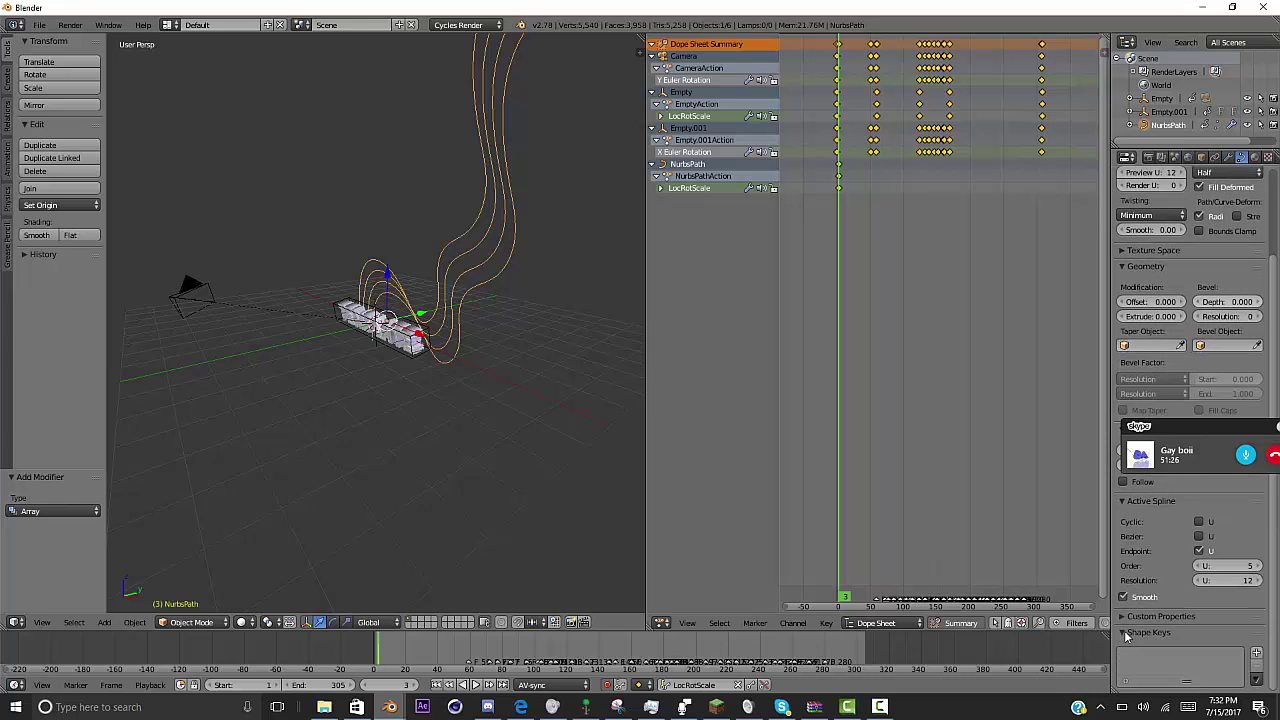
left_click_drag(1228, 302, 1239, 302)
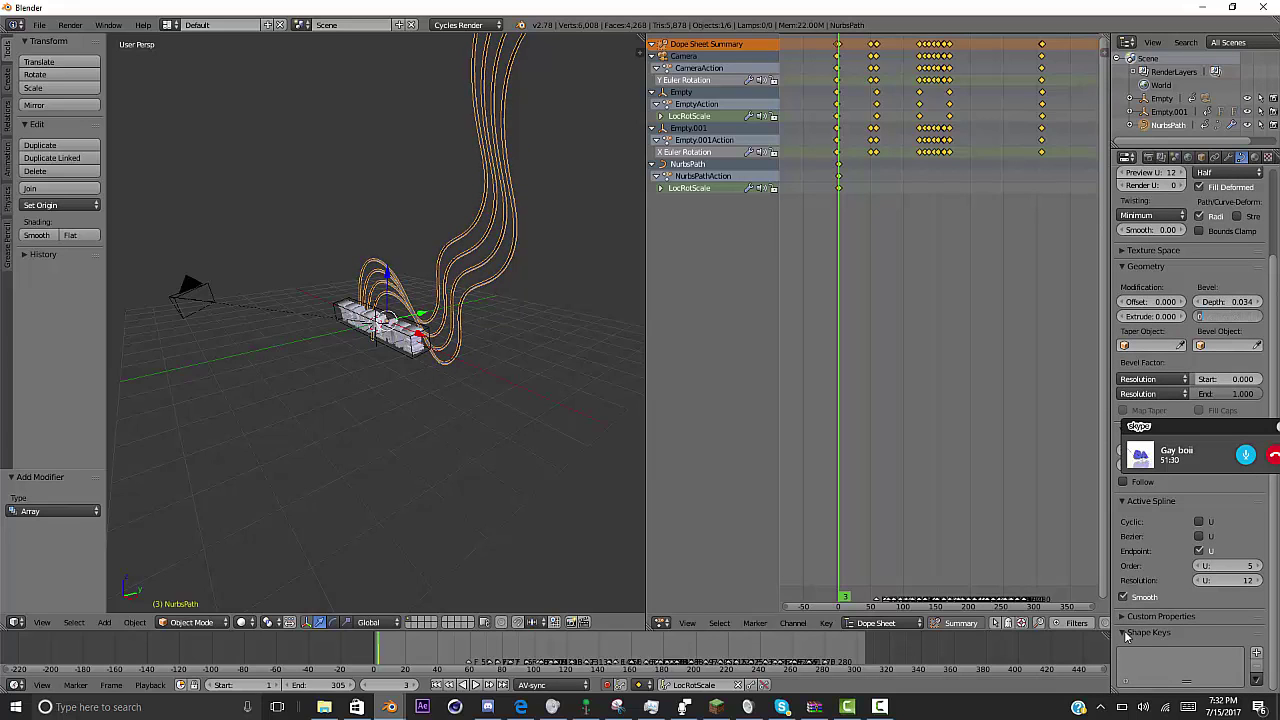
key("Return")
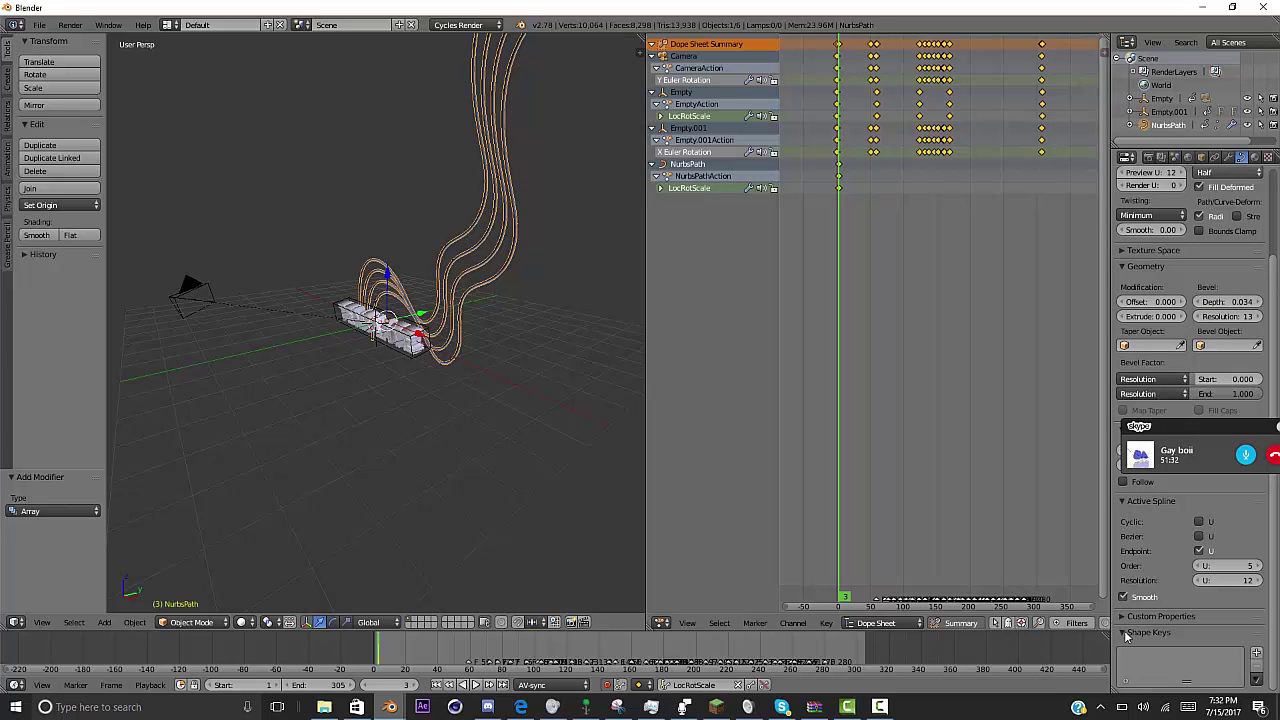
left_click(1228, 172)
left_click(1228, 157)
middle_click_drag(400, 360, 476, 325)
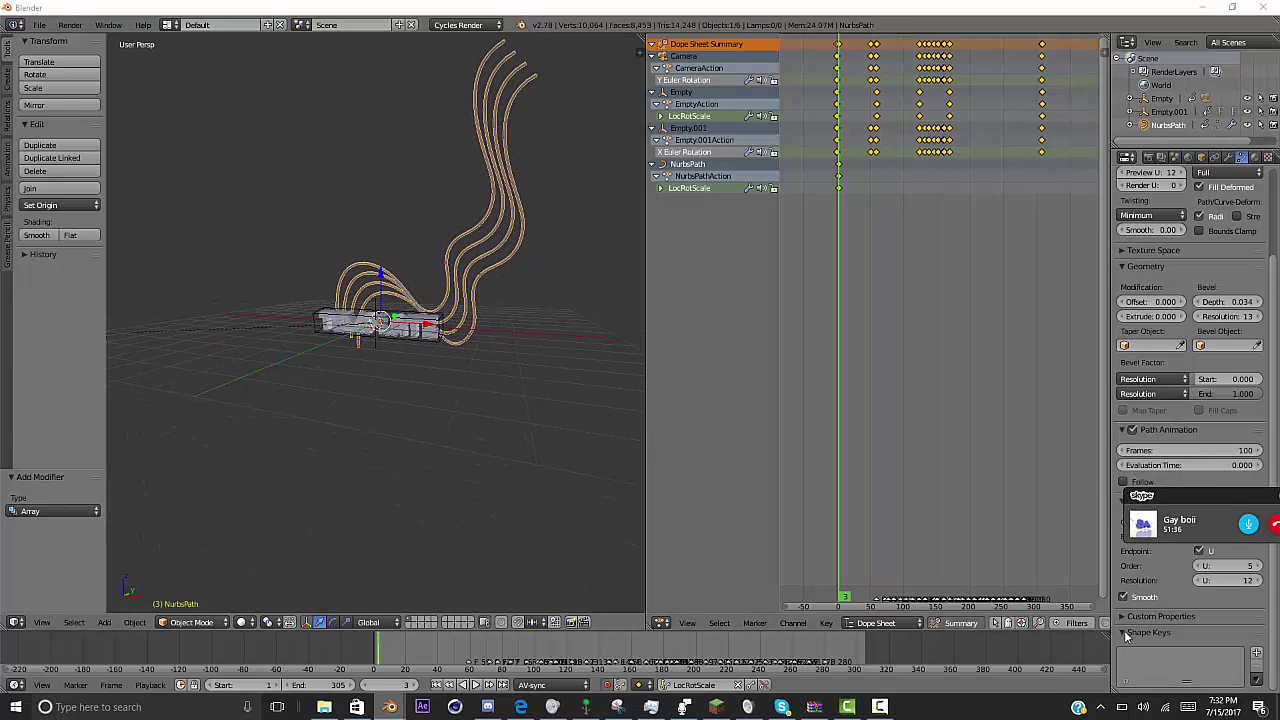
- Go to the F_59 marker at frame 59, set the path's bevel factor Start to 1.000 and keyframe the bevel factors
key("alt+a")
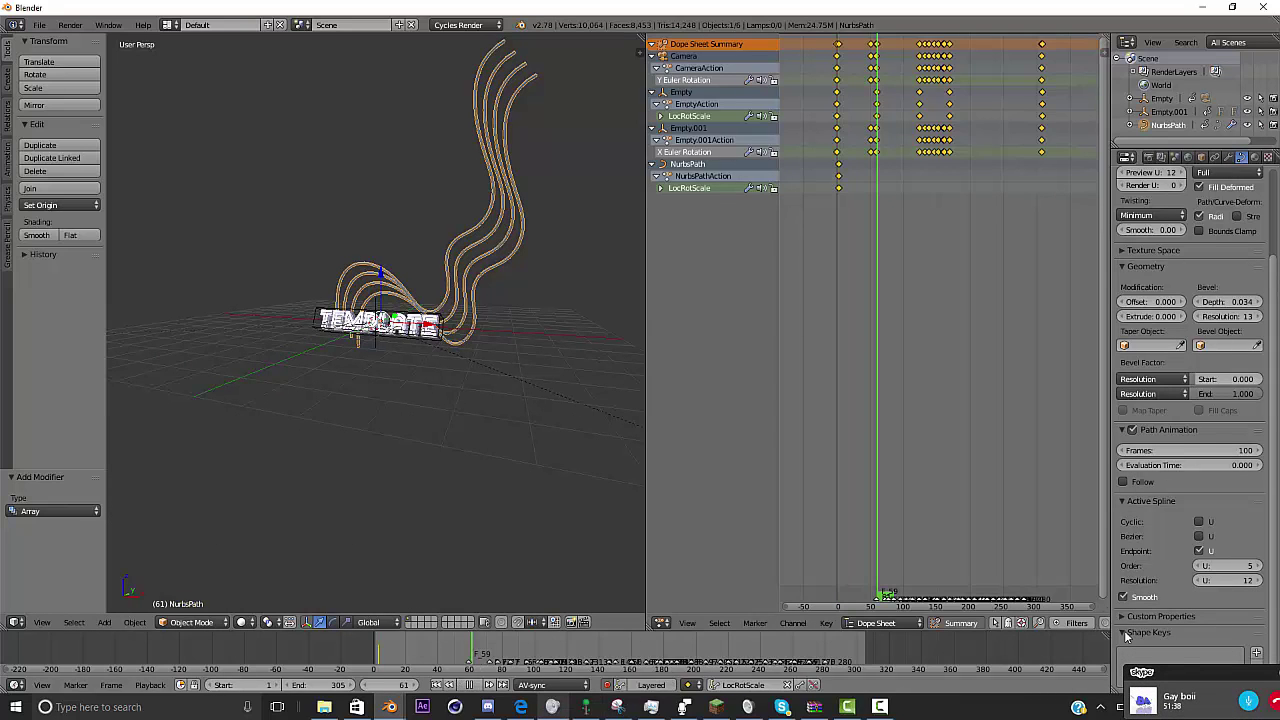
key("alt+a")
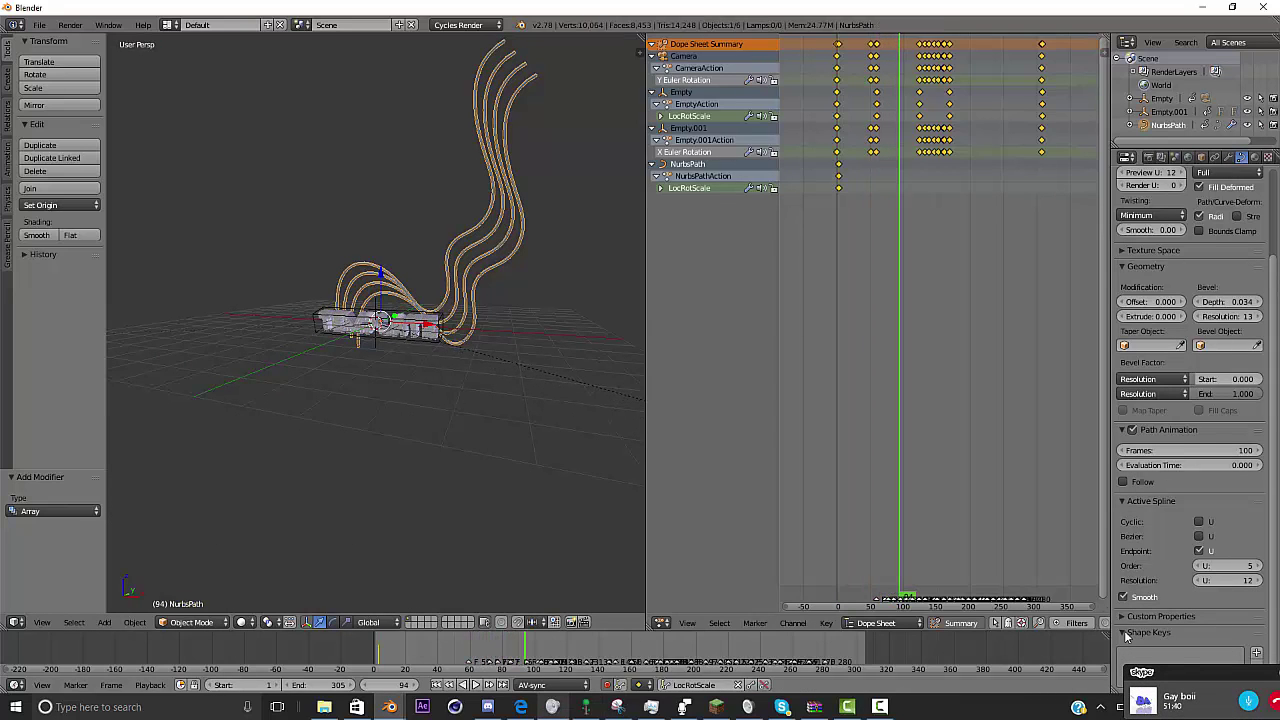
left_click_drag(475, 648, 468, 648)
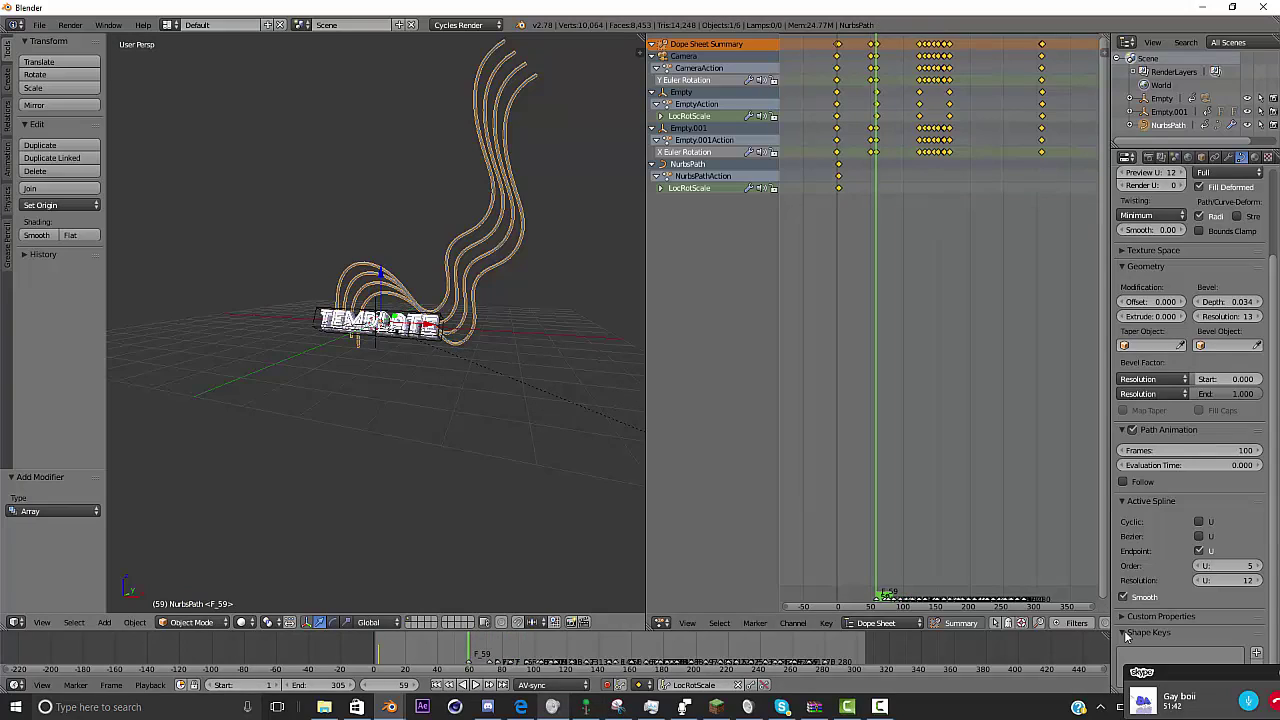
left_click_drag(1228, 379, 1262, 379)
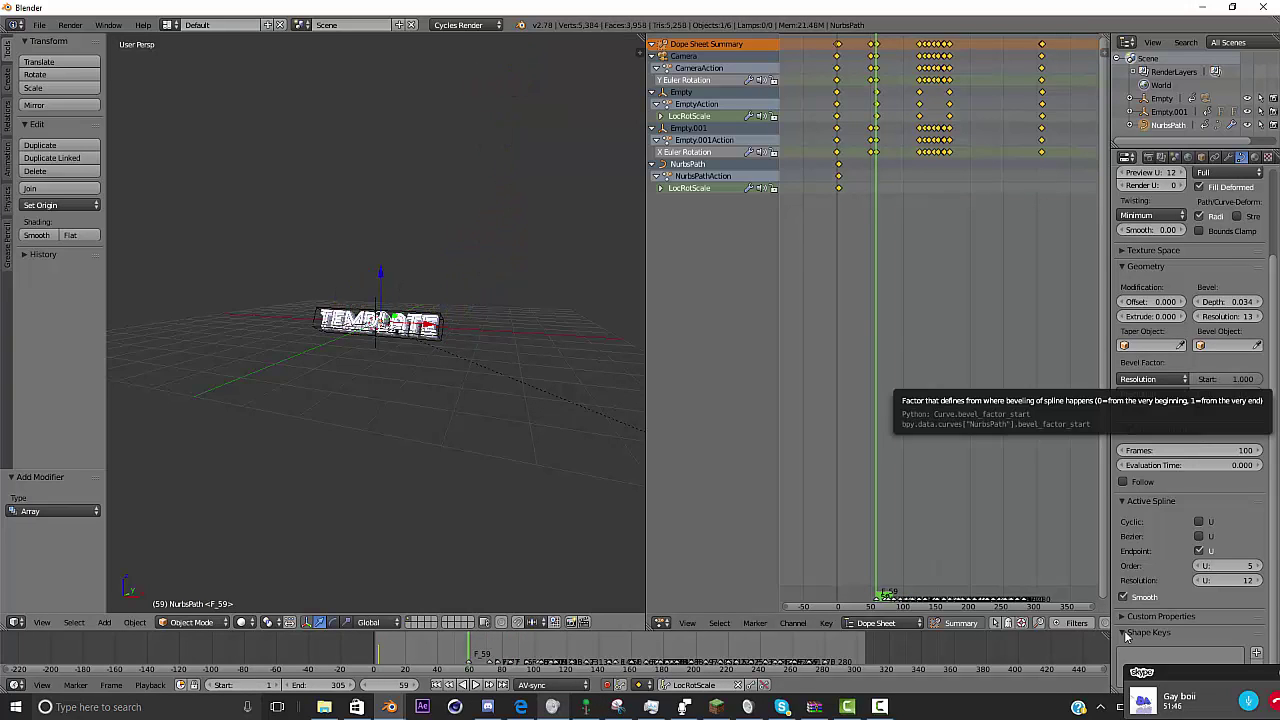
key("i")
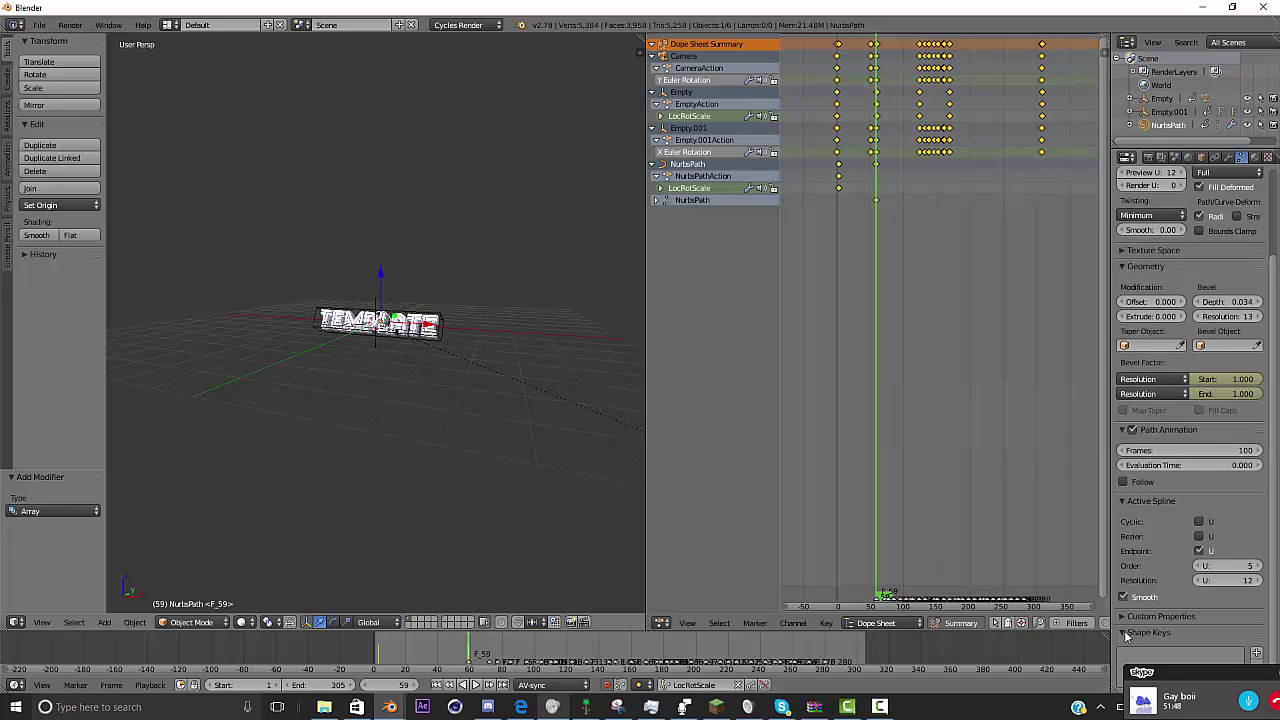
- At frame 67, keyframe the path's bevel factor with Start set to 0.5, and play back the animation to check the growth
key("Right")
key("Right")
key("Right")
key("Right")
key("Right")
key("Right")
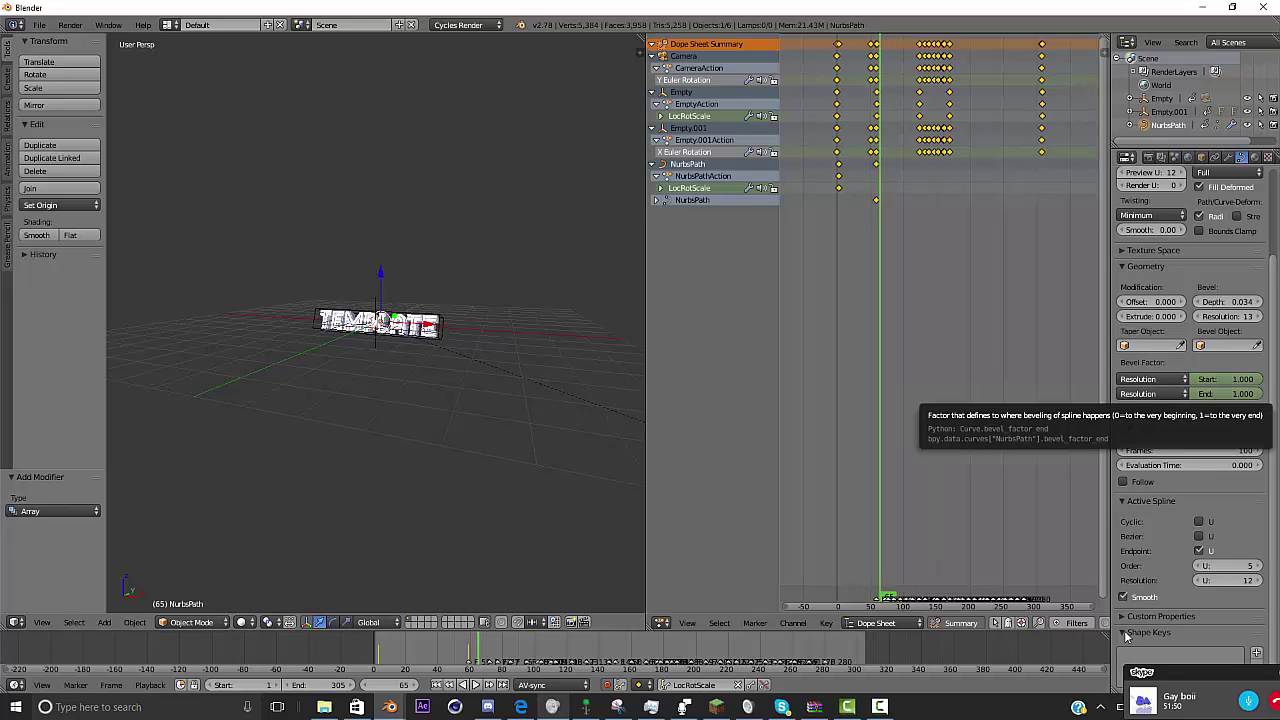
key("Right")
key("Right")
left_click_drag(1240, 379, 1201, 379)
key("i")
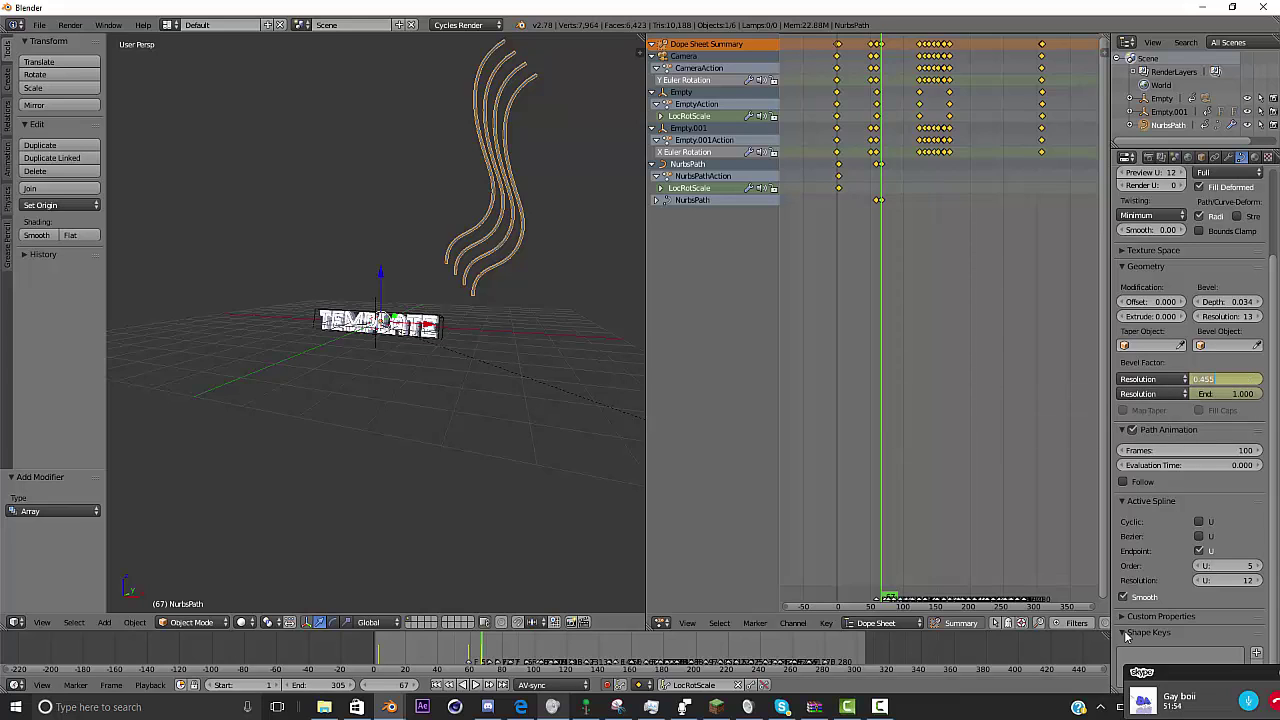
type("0.5")
key("Return")
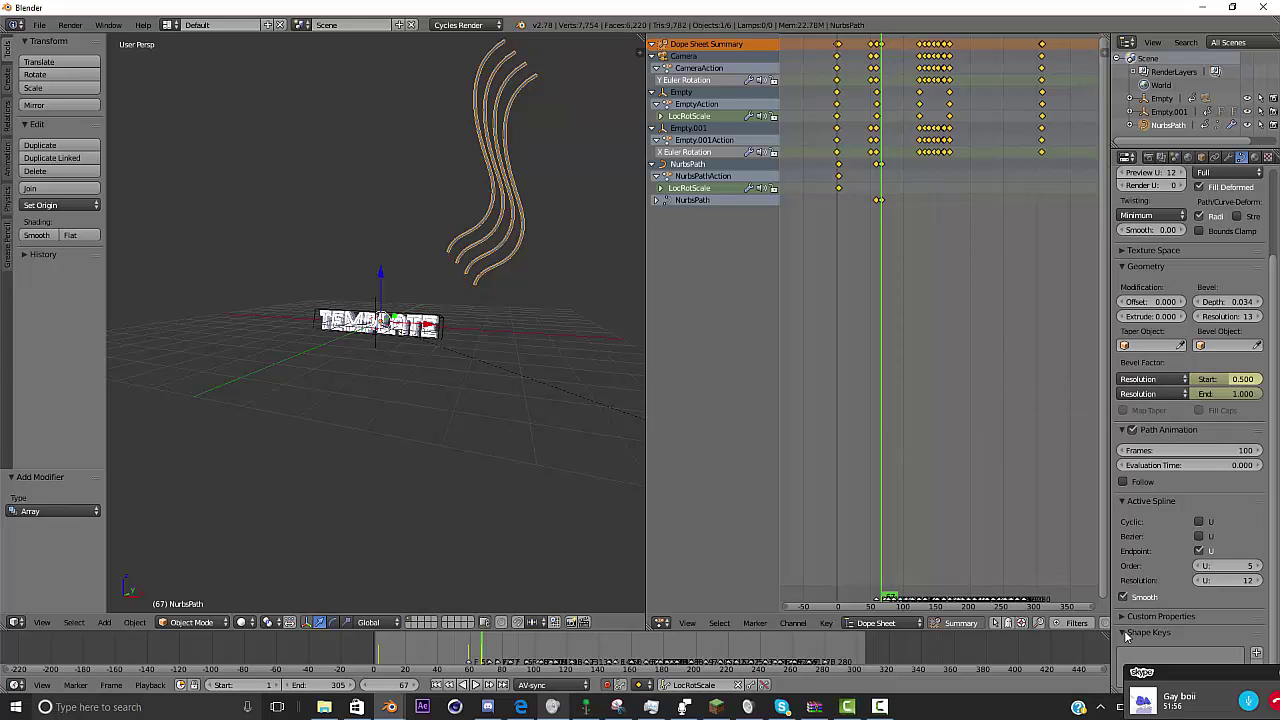
key("alt+a")
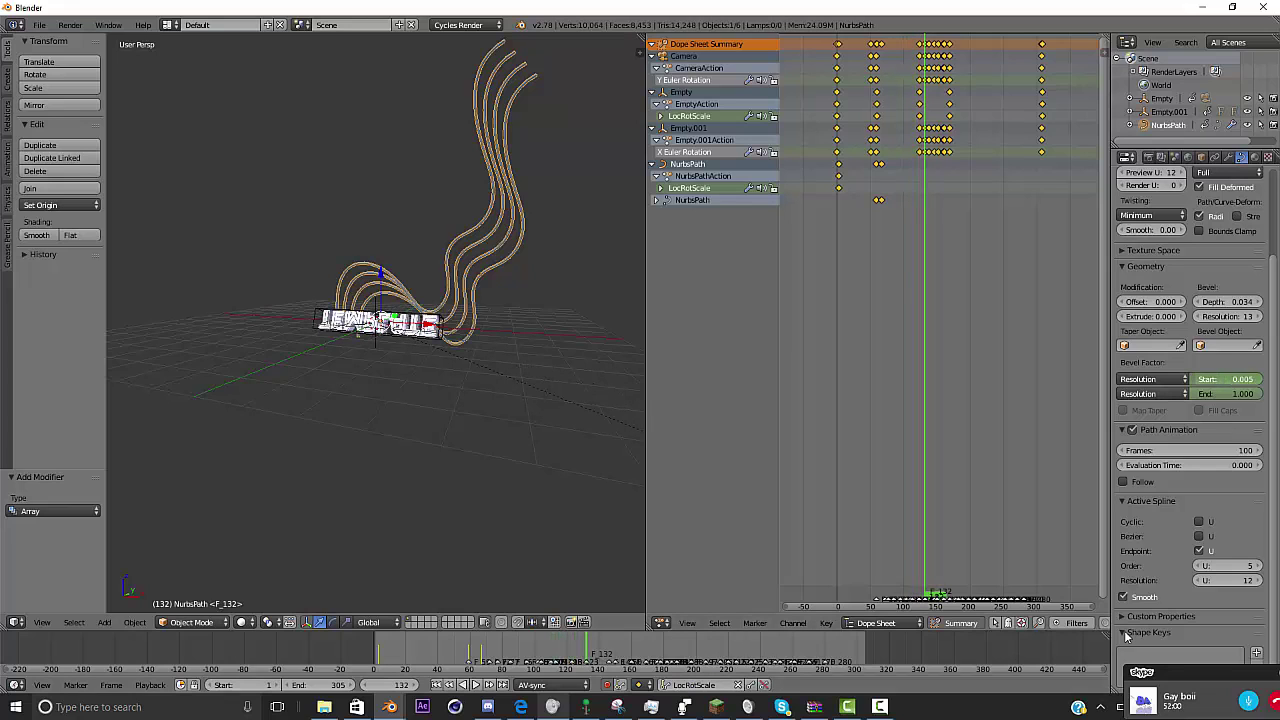
- At the F_132 marker, set the path's bevel factor End to 0.000, keyframe it, and play back the animation from frame 58
left_click_drag(1248, 394, 1190, 394)
key("i")
left_click(467, 650)
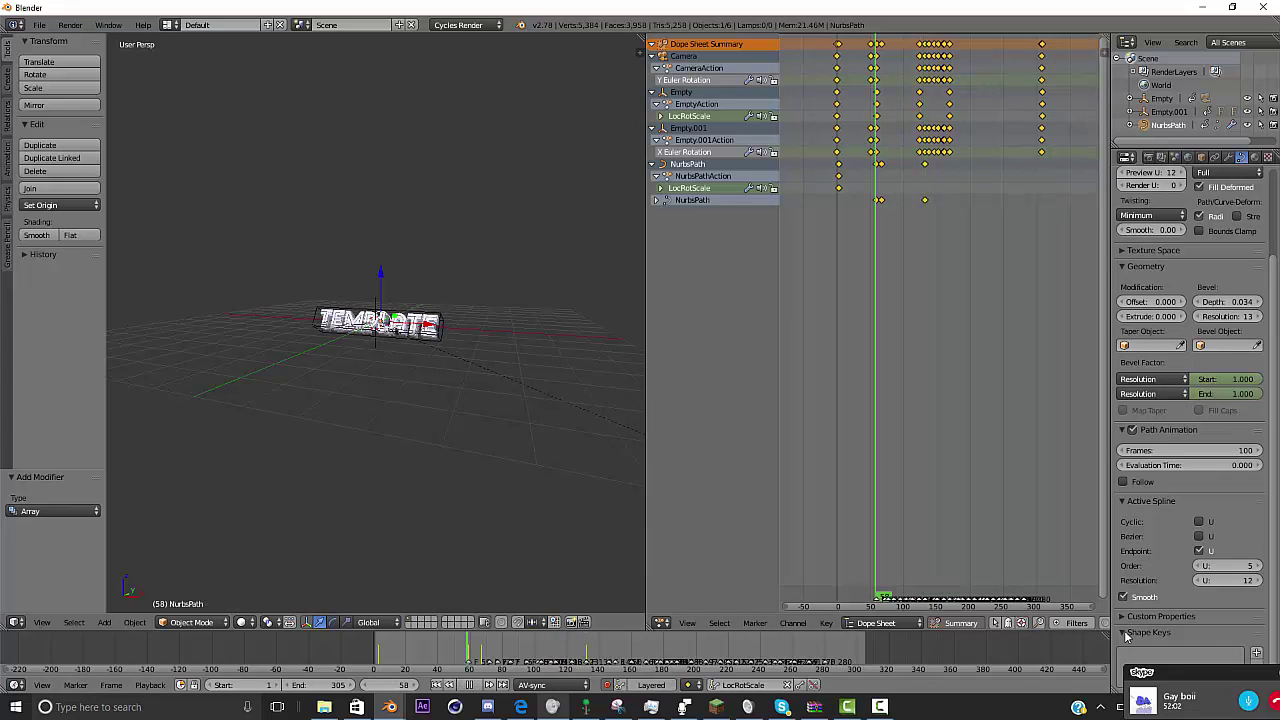
key("alt+a")
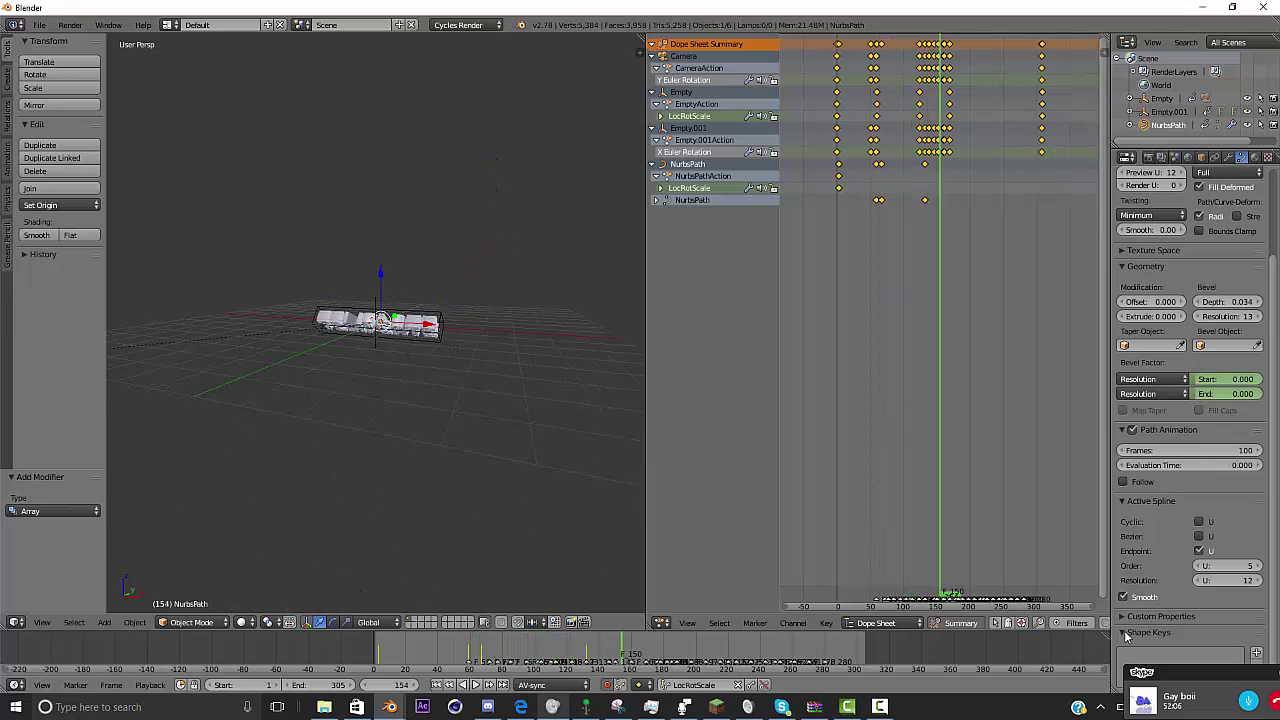
key("alt+a")
- Play back the animation through the camera from just before the F_59 marker to check the timing of the growing and vanishing paths
key("KP_0")
left_click(459, 650)
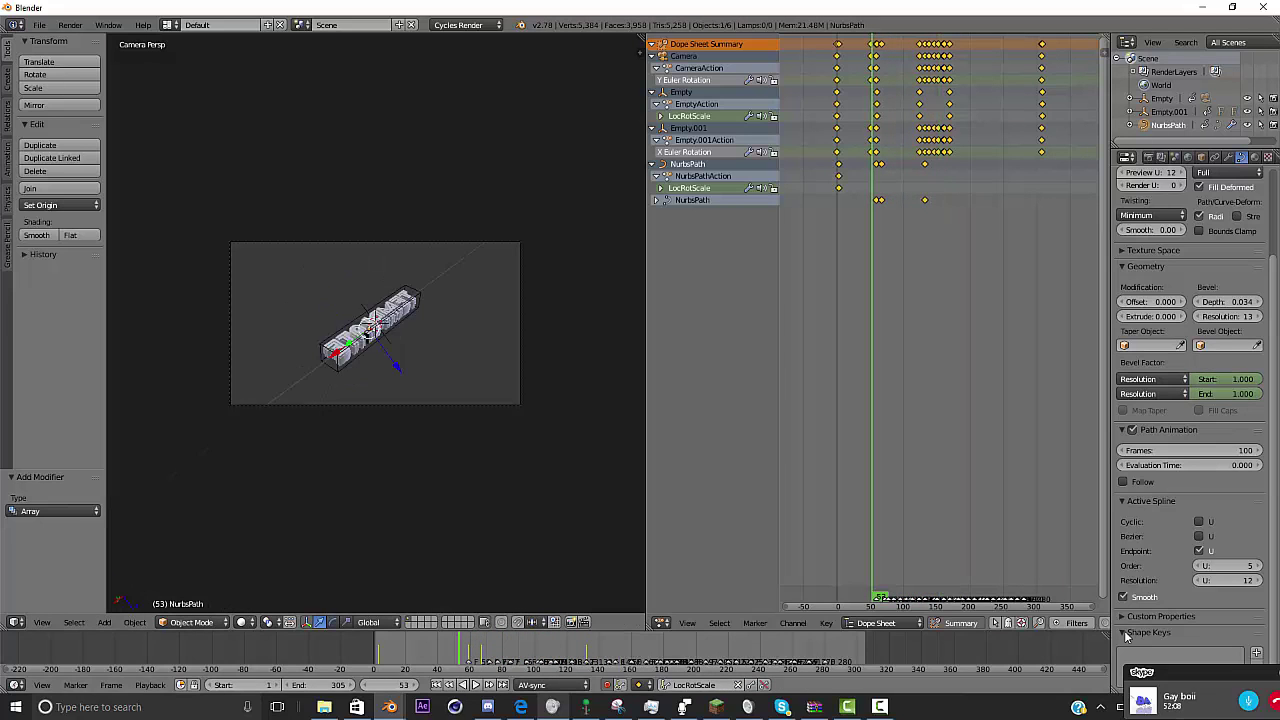
key("alt+a")
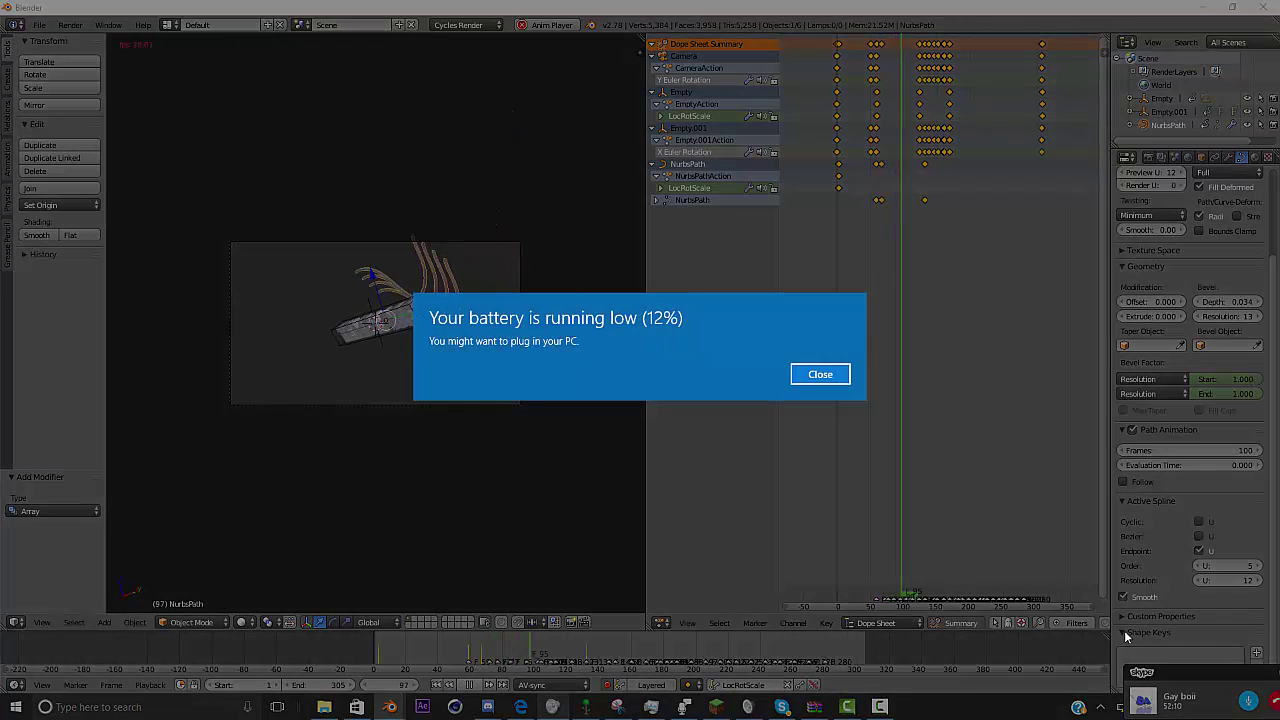
key("alt+a")
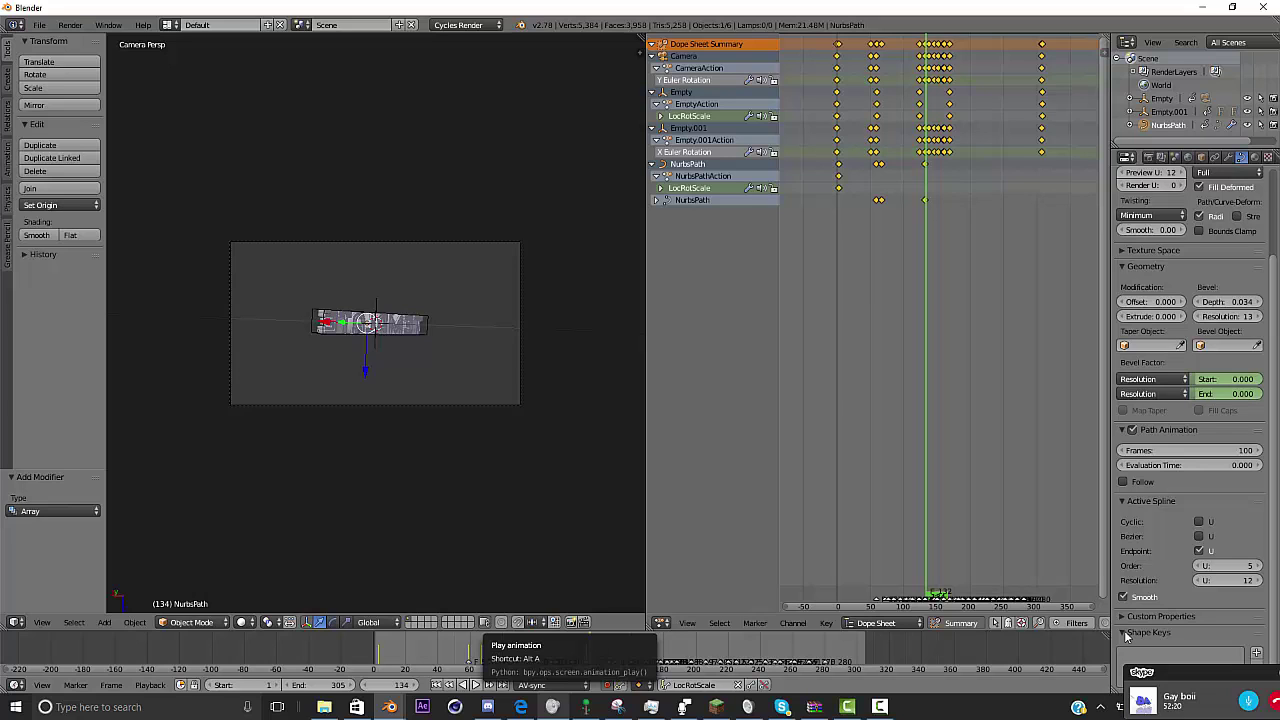
key("shift+Down")
key("shift+Down")
key("shift+Down")
key("shift+Down")
key("shift+Down")
key("shift+Down")
key("shift+Down")
key("shift+Down")
key("shift+Down")
key("shift+Down")
key("shift+Down")
key("shift+Down")
key("shift+Down")
key("shift+Down")
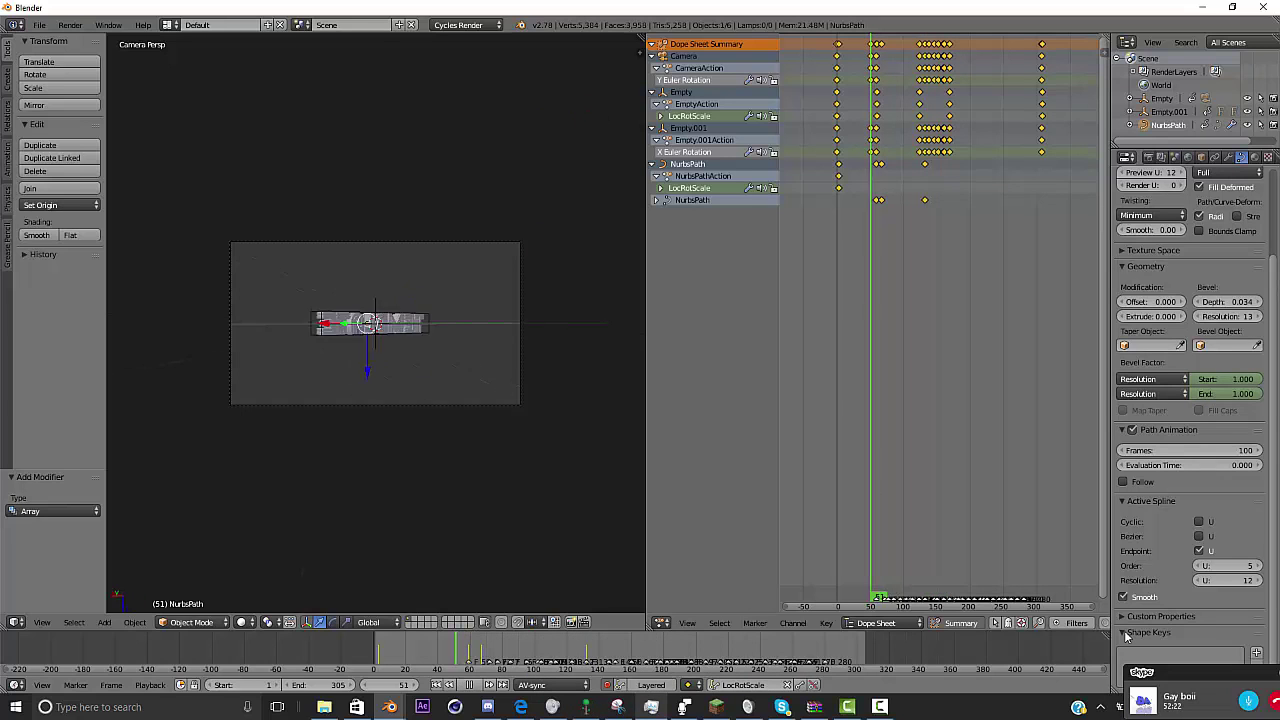
key("alt+a")
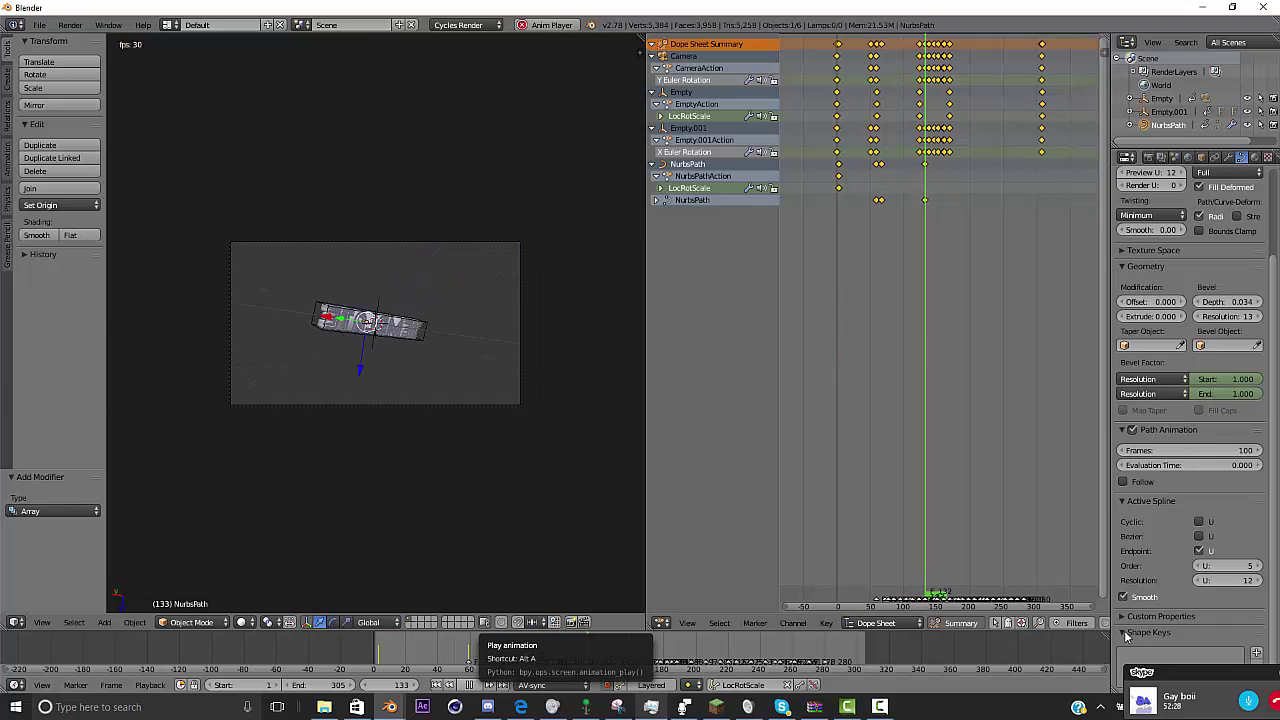
key("alt+a")
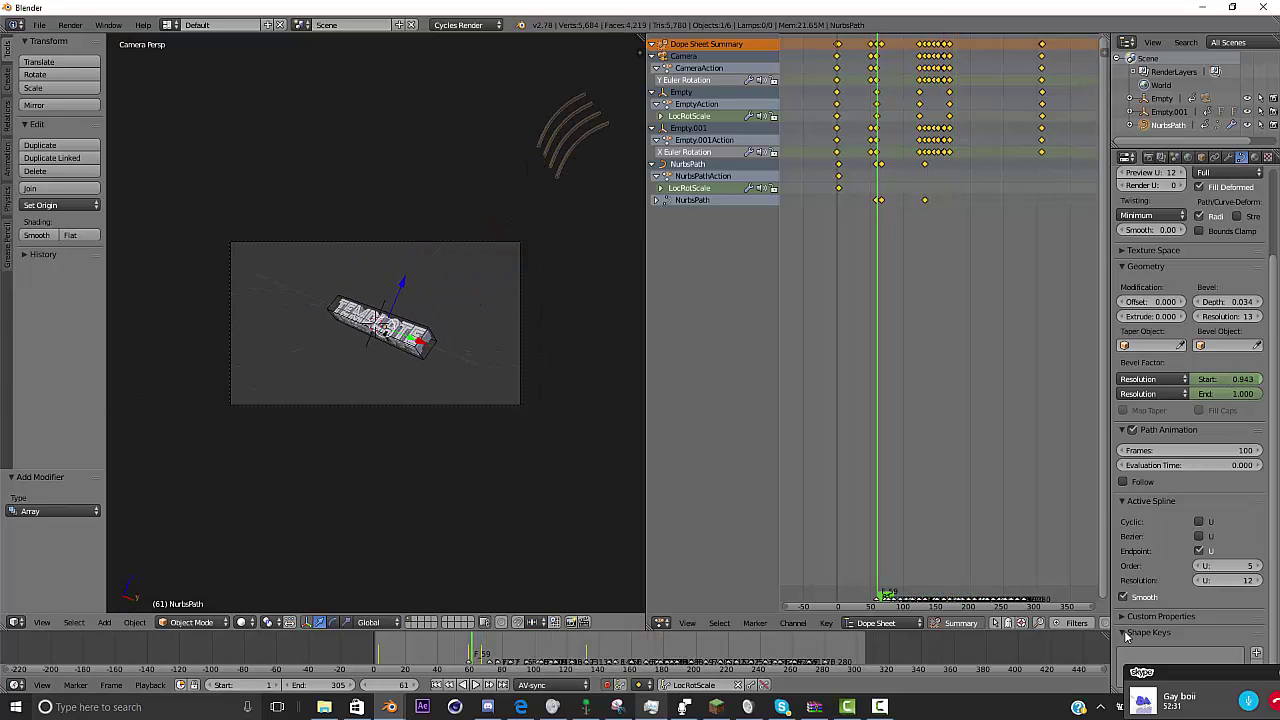
middle_click_drag(376, 322, 390, 372)
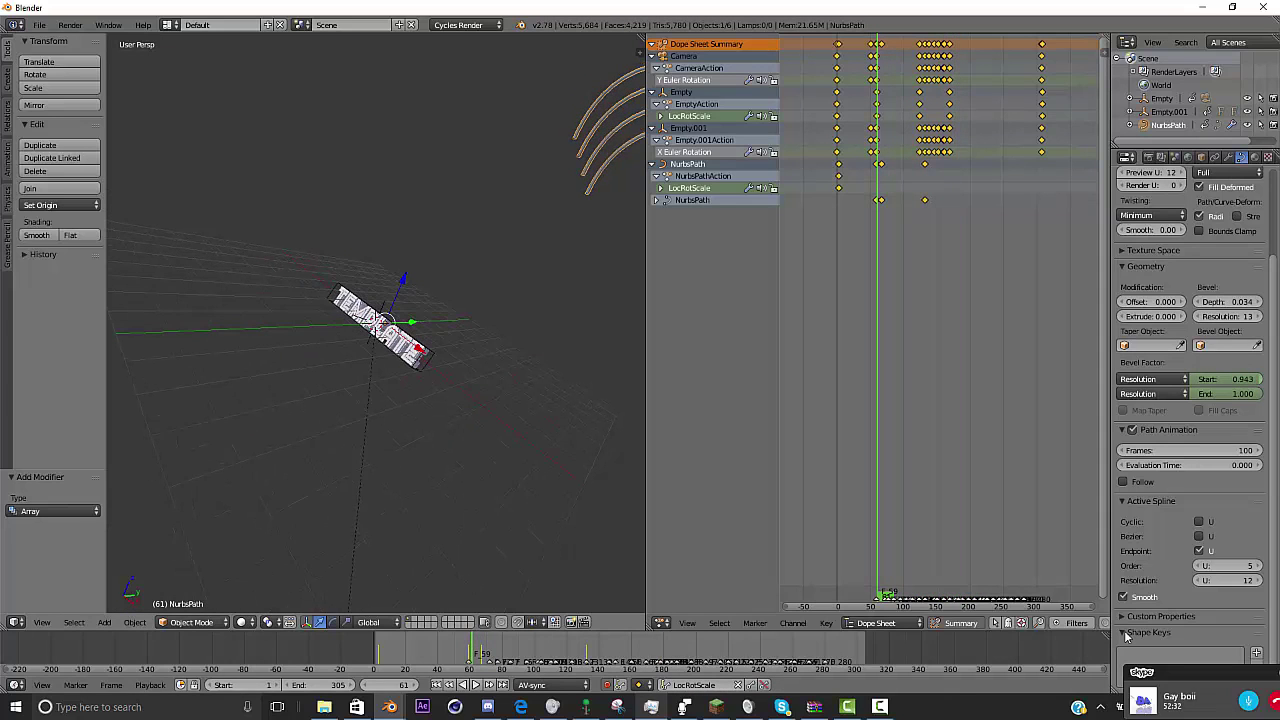
key("shift+d")
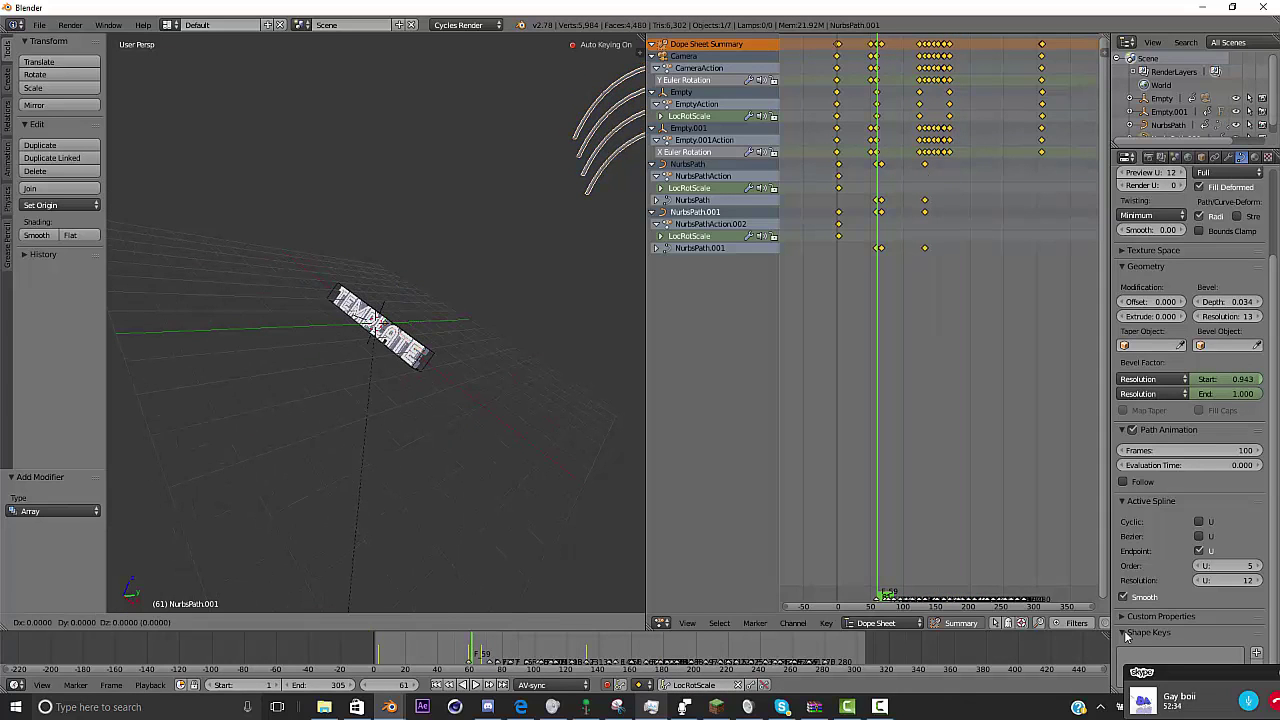
key("Return")
key("ctrl+z")
- At frame 0, duplicate the path in place and rotate the copy 180° about the global Z axis
key("shift+Left")
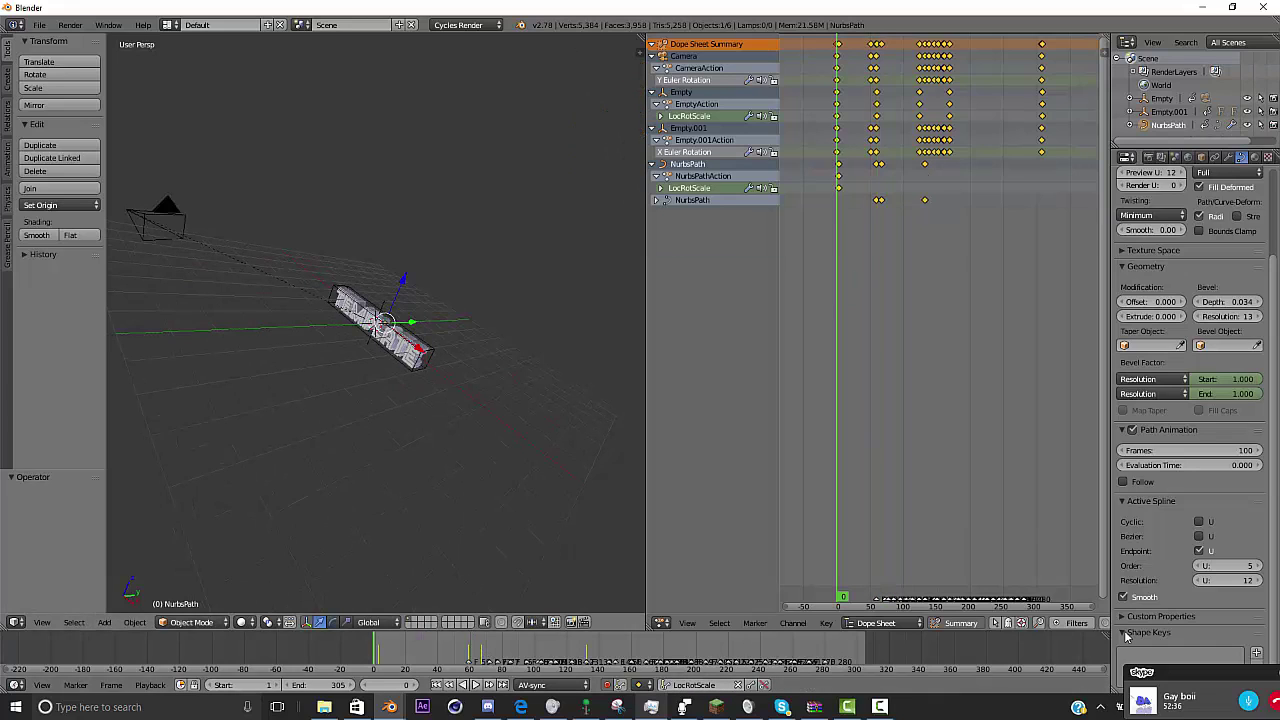
key("shift+d")
key("Return")
key("r")
key("z")
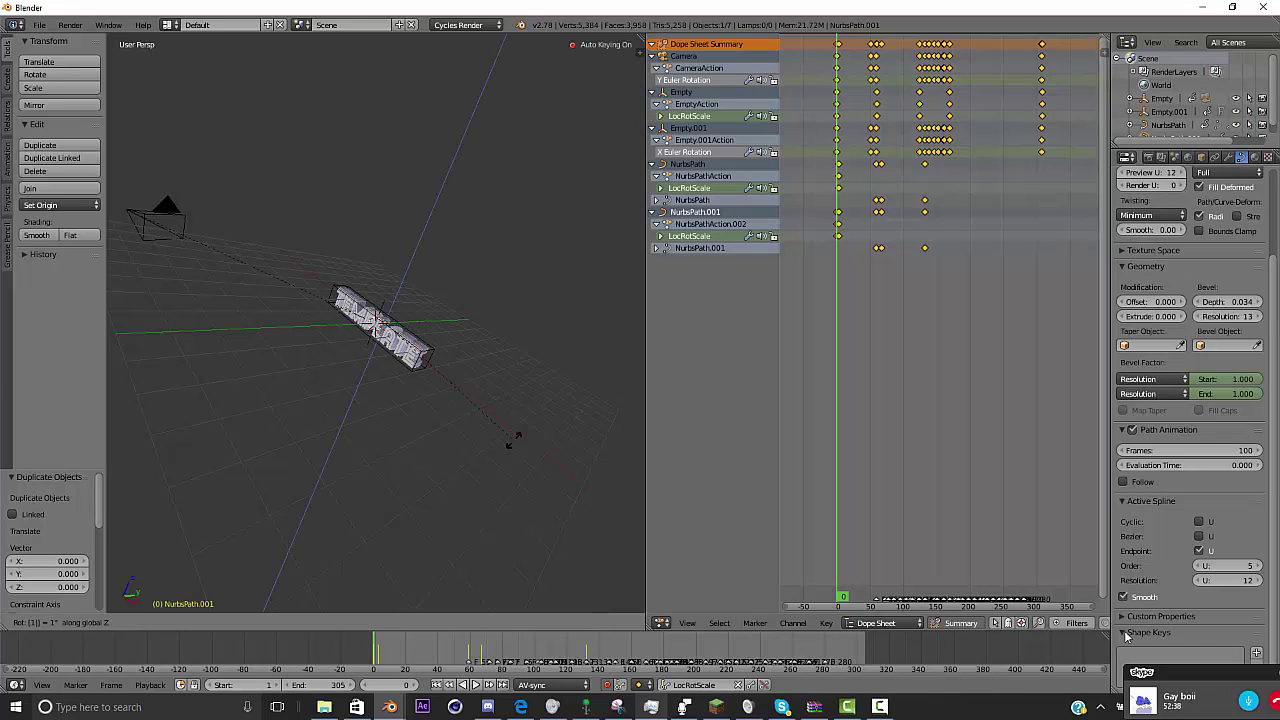
key("Return")
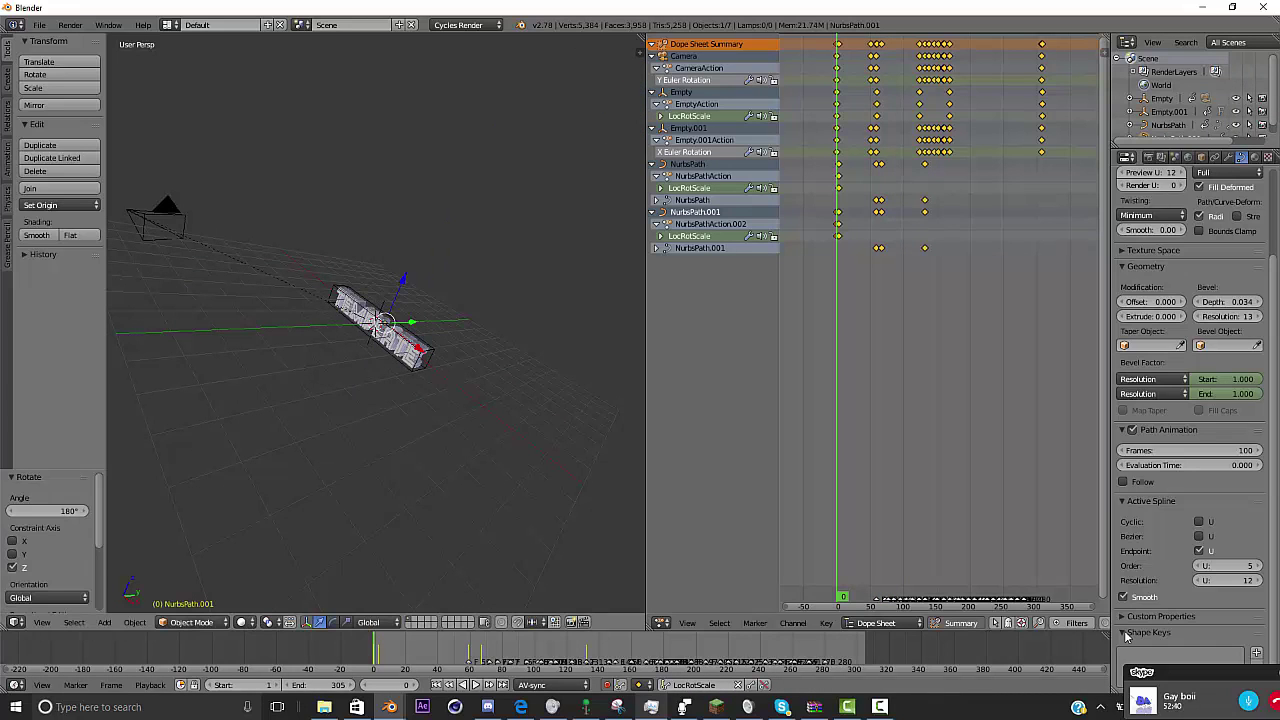
- Clear the duplicated path's object keyframes so it keeps its rotation, and play back both sets of paths
left_click(134, 622)
mouse_move(156, 487)
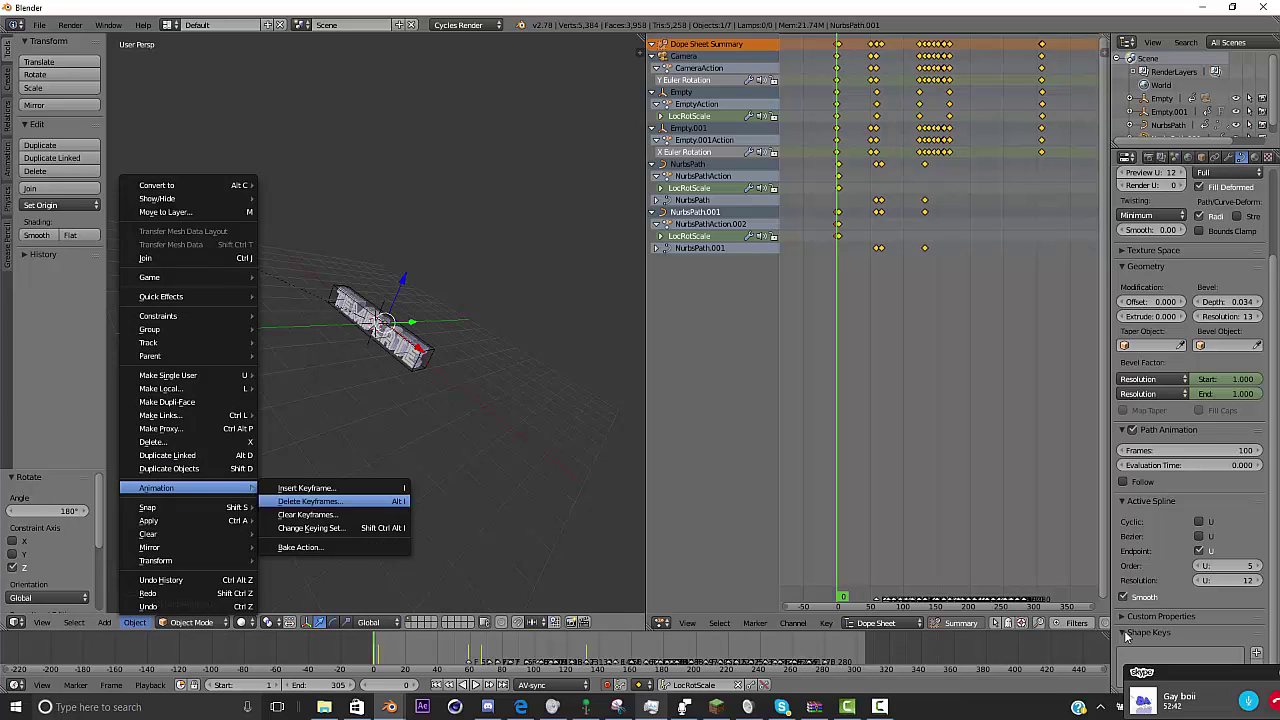
left_click(300, 514)
left_click(270, 514)
key("alt+a")
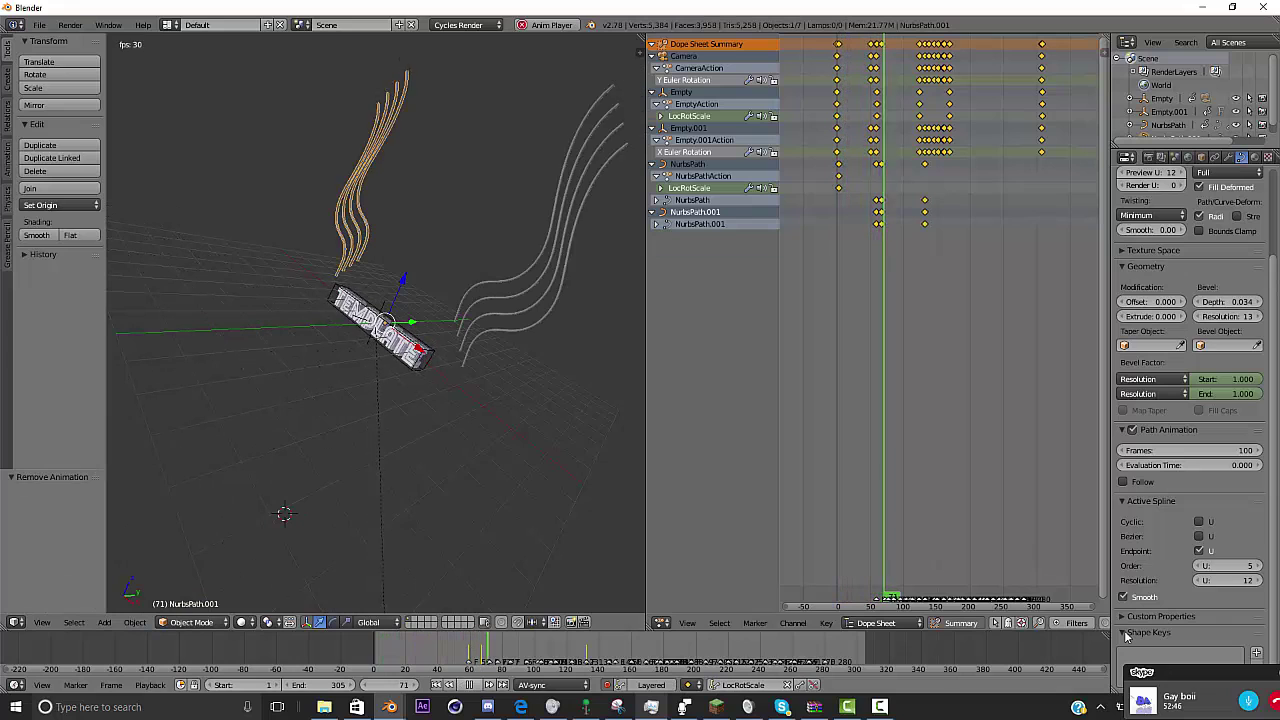
key("alt+a")
- Play back the animation through the camera from the start, and replay the section from frame 157
key("KP_0")
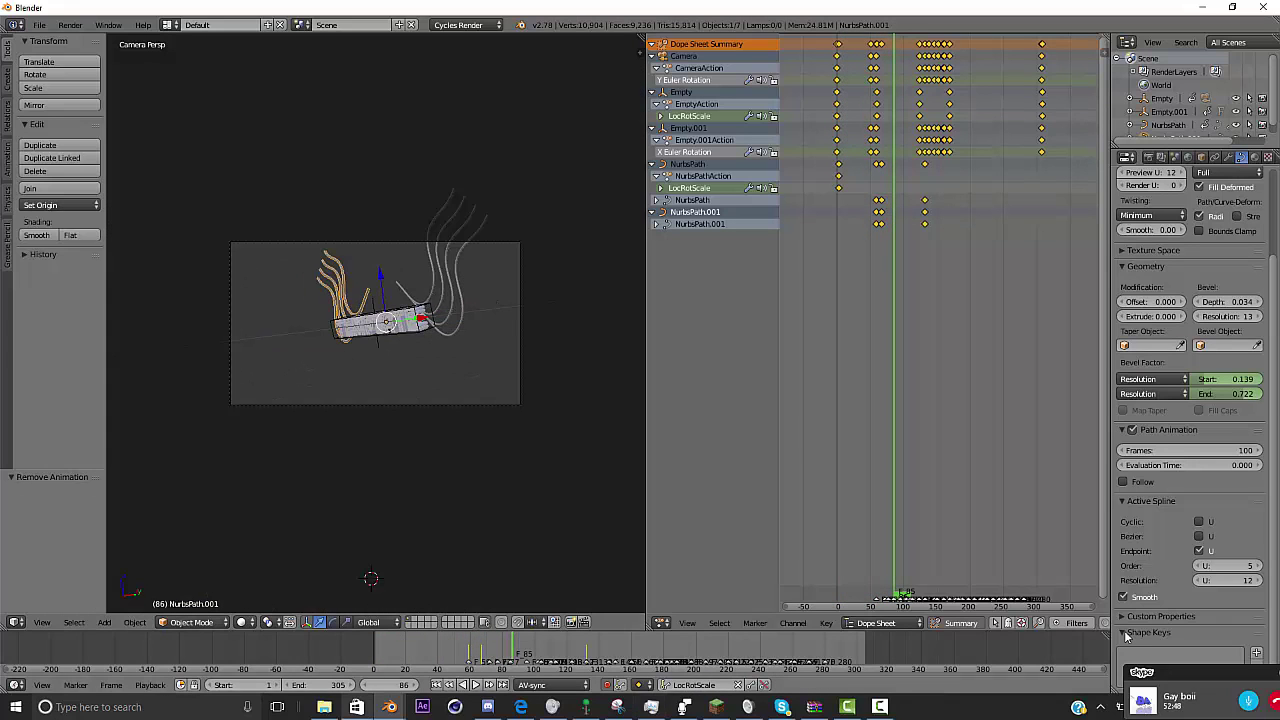
key("shift+Left")
key("alt+a")
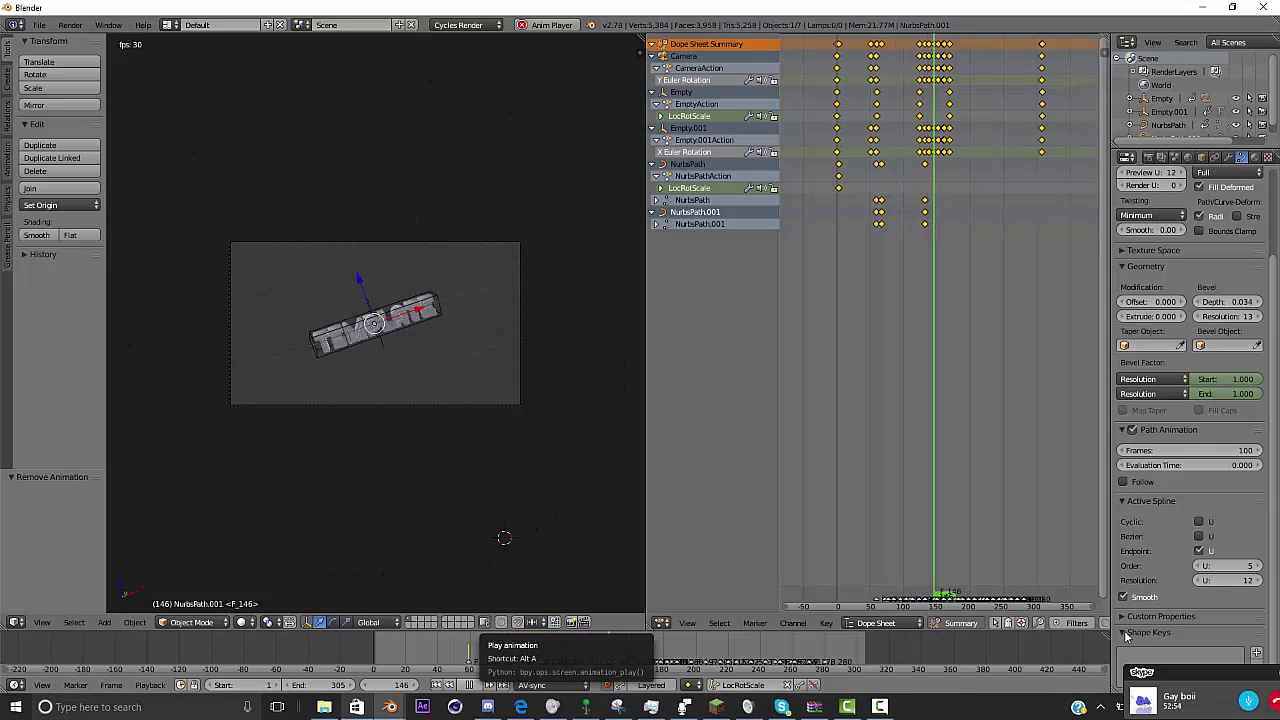
key("alt+a")
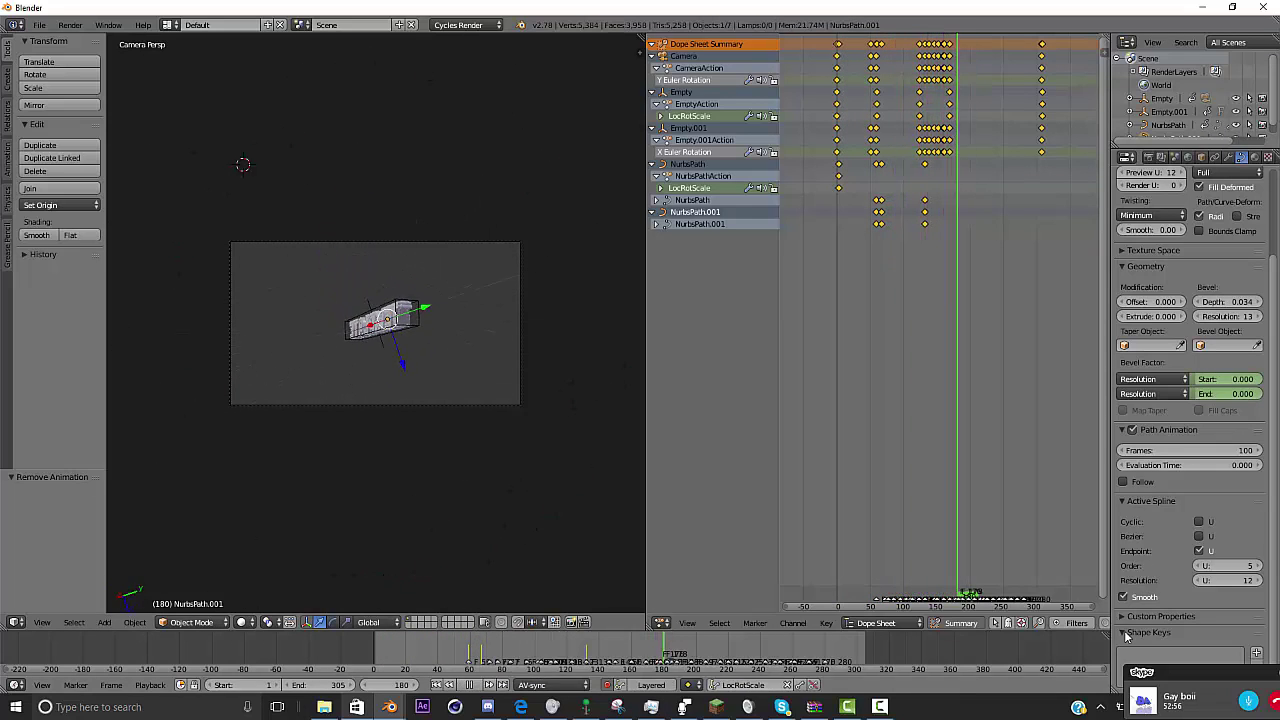
key("Left")
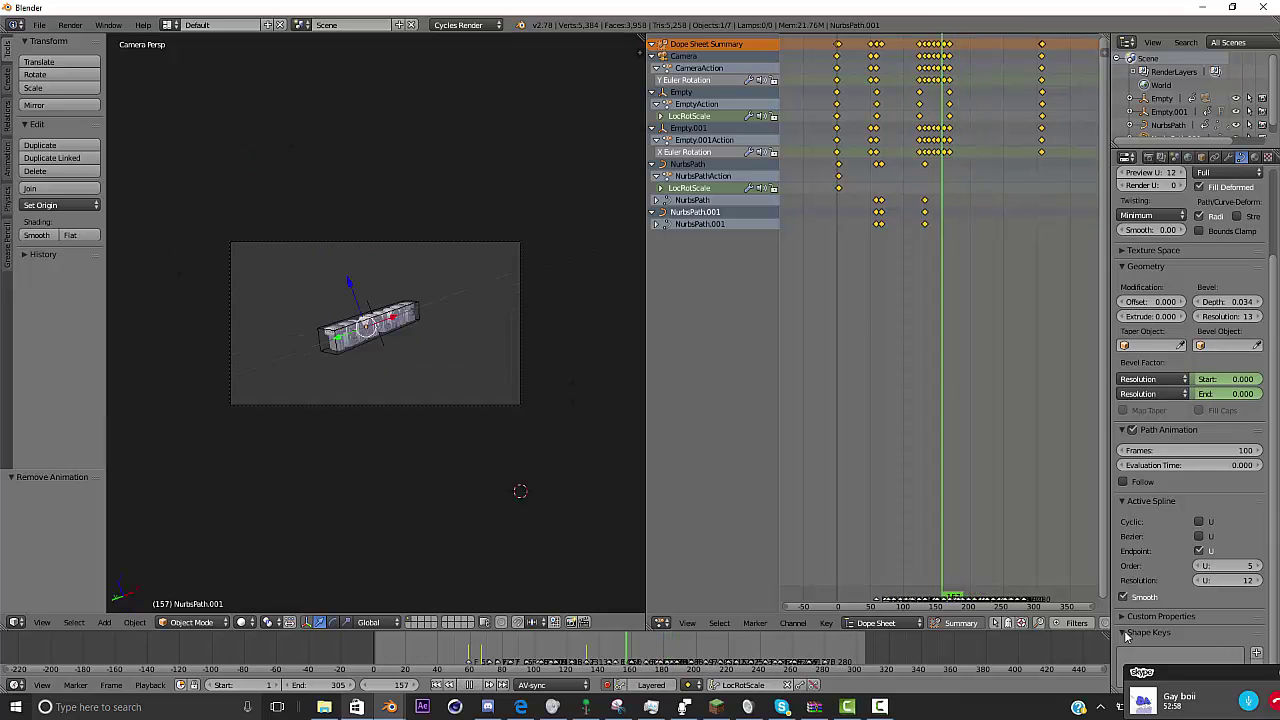
key("alt+a")
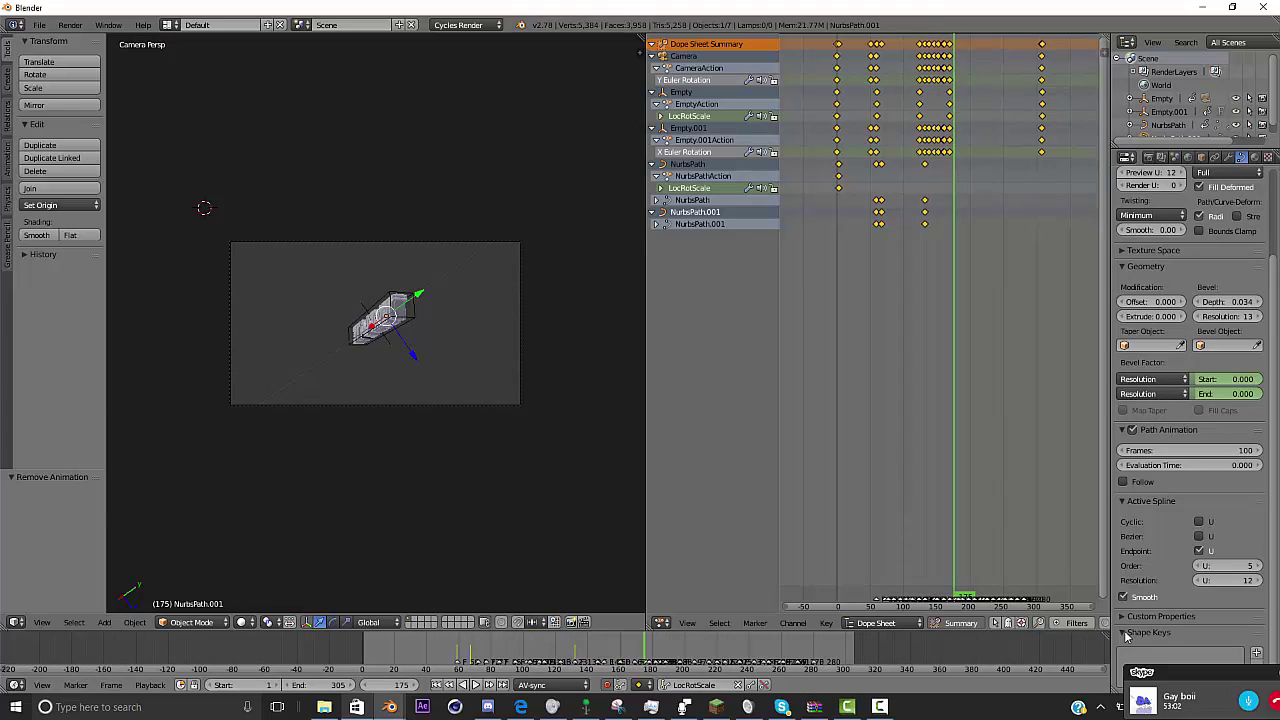
key("alt+a")
key("shift+a")
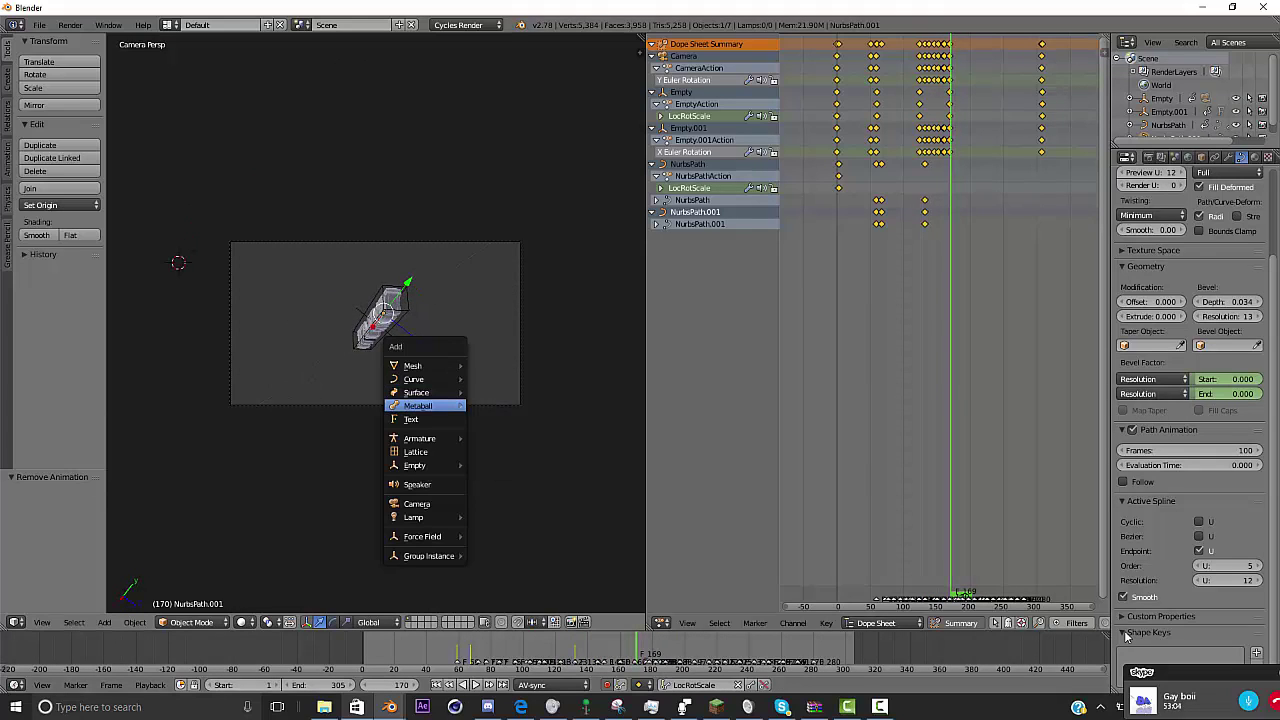
mouse_move(415, 379)
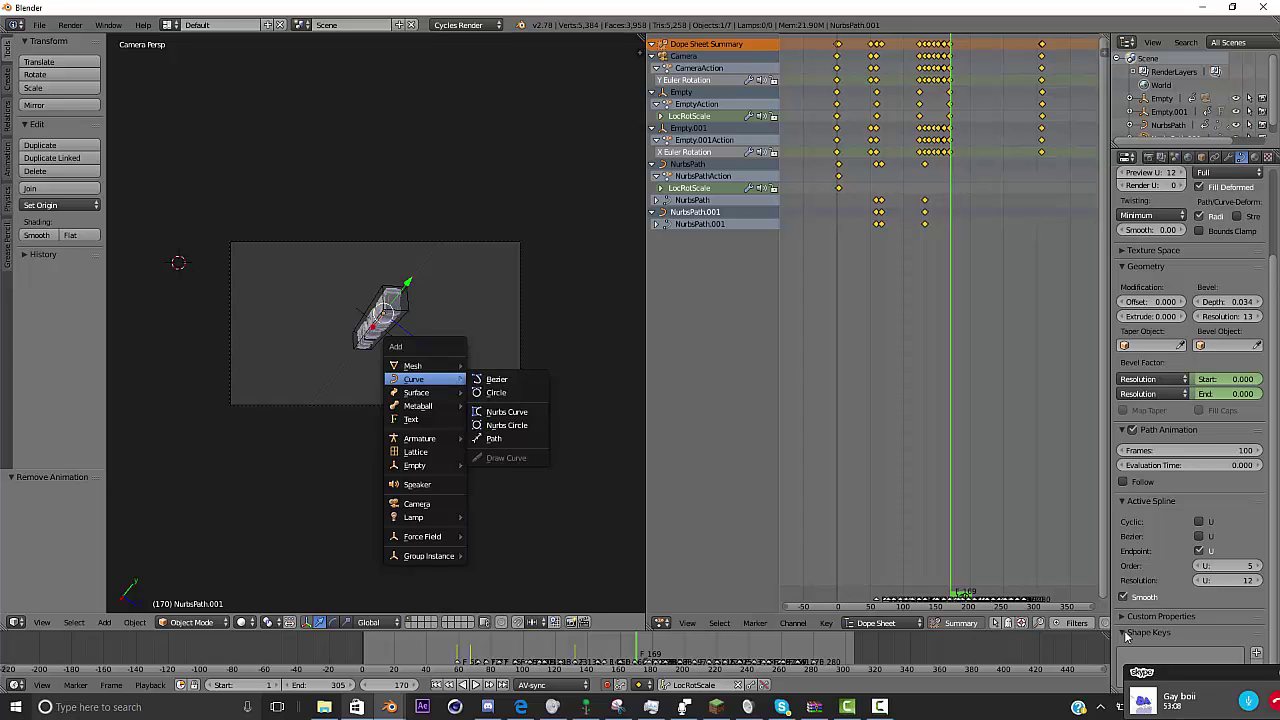
key("Return")
key("x")
key("Return")
- Snap the 3D cursor to the scene center and add a NURBS circle there, scaled up by about 3.474 around the text
key("space")
type("cursor to center")
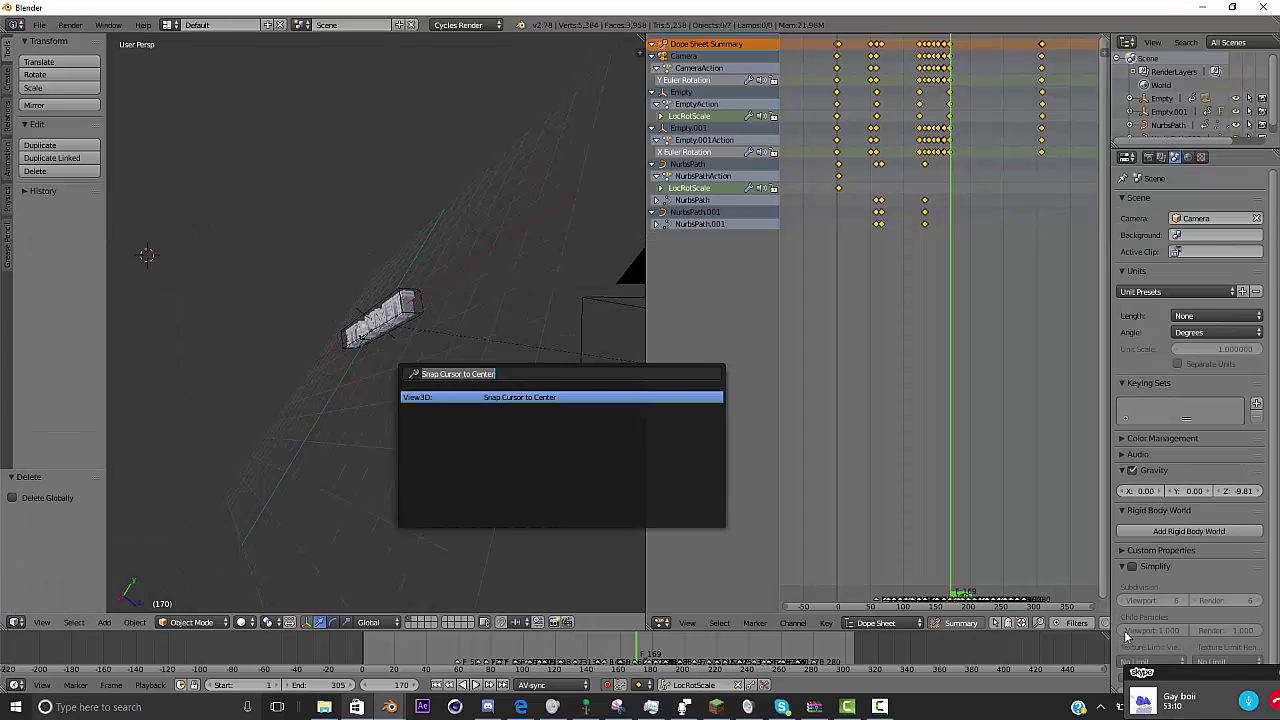
key("Return")
key("shift+a")
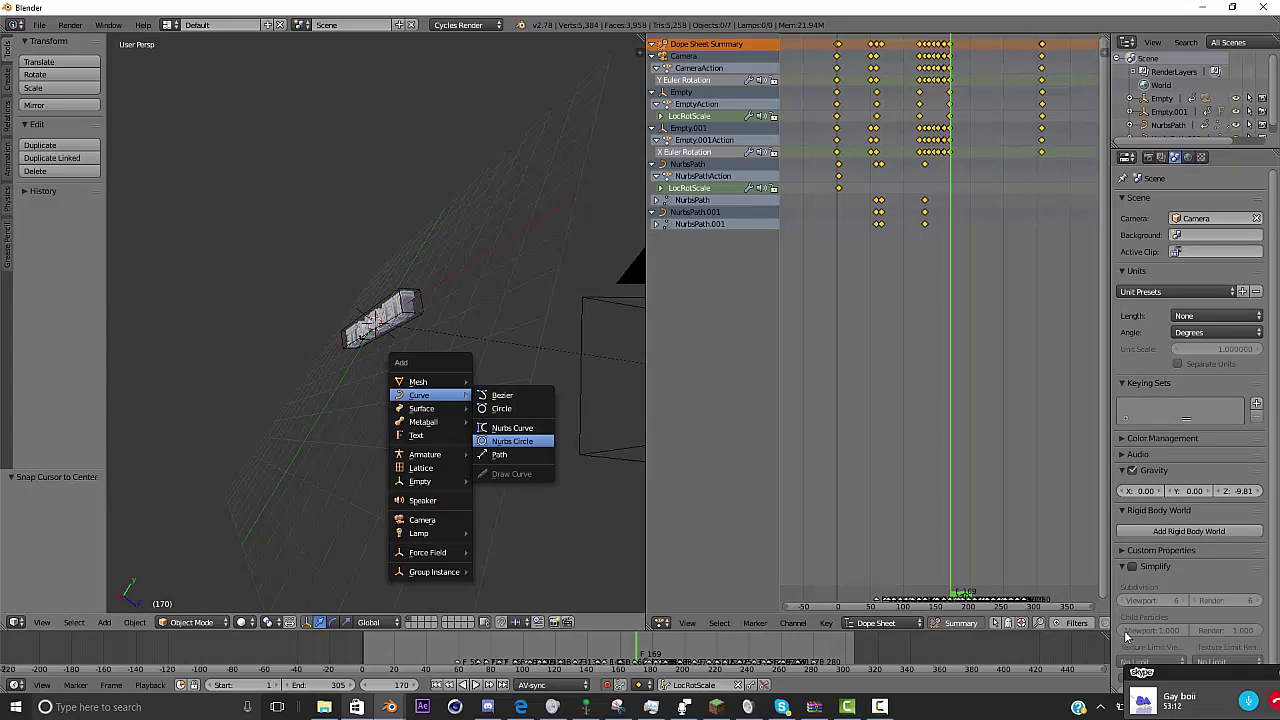
left_click(515, 440)
middle_click_drag(515, 440, 620, 420)
key("s")
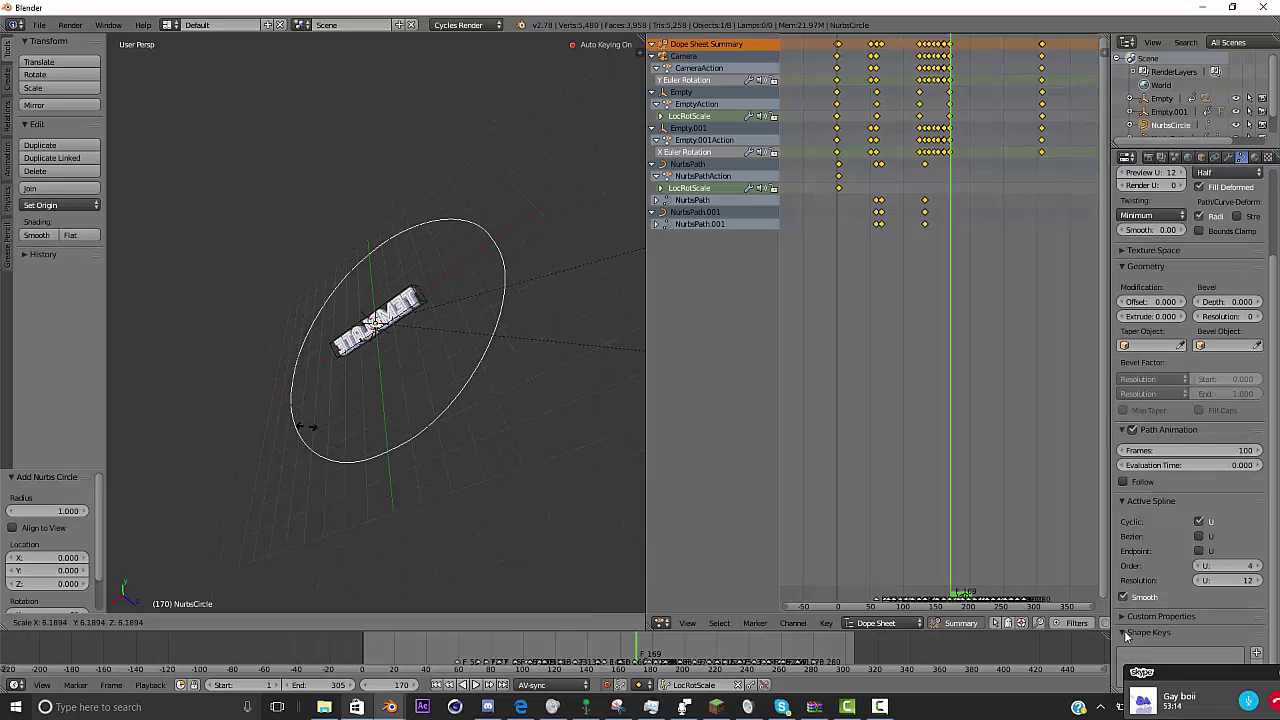
key("Return")
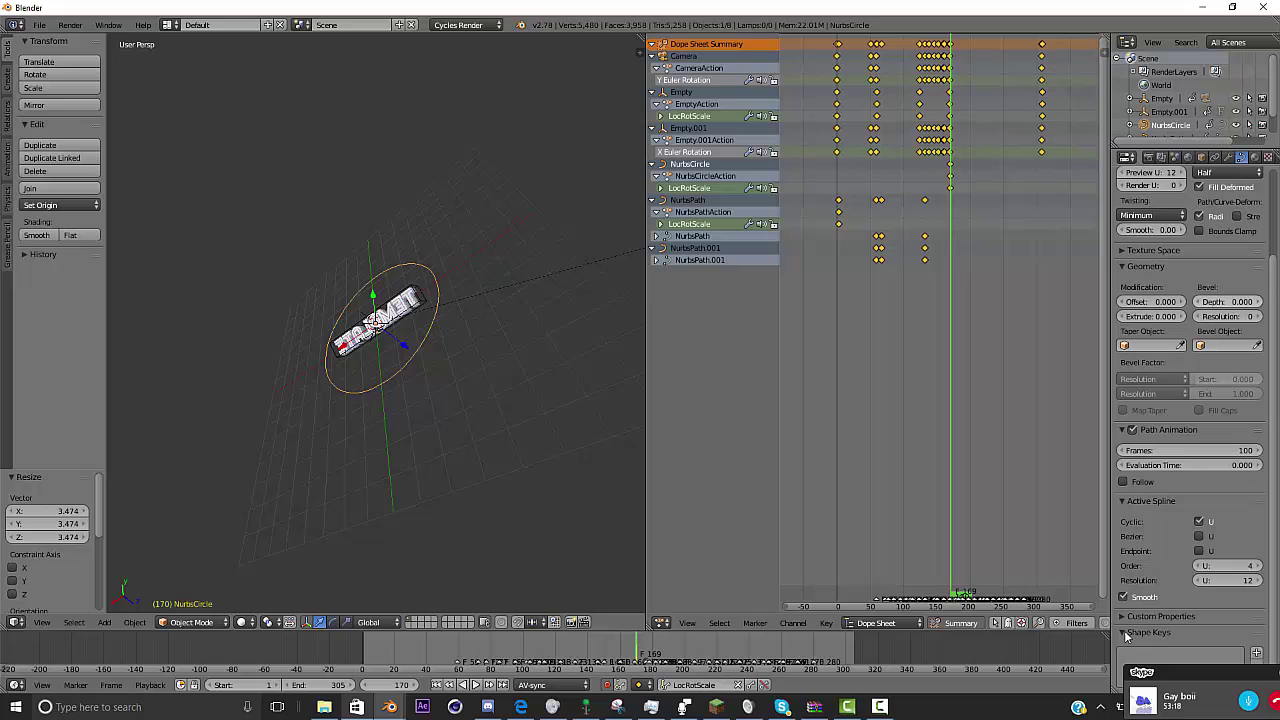
- Give the circle a bevel depth of 0.025 with bevel resolution 10, and set its fill to Full
left_click_drag(1228, 301, 1236, 301)
scroll(1126, 636, "up", 2)
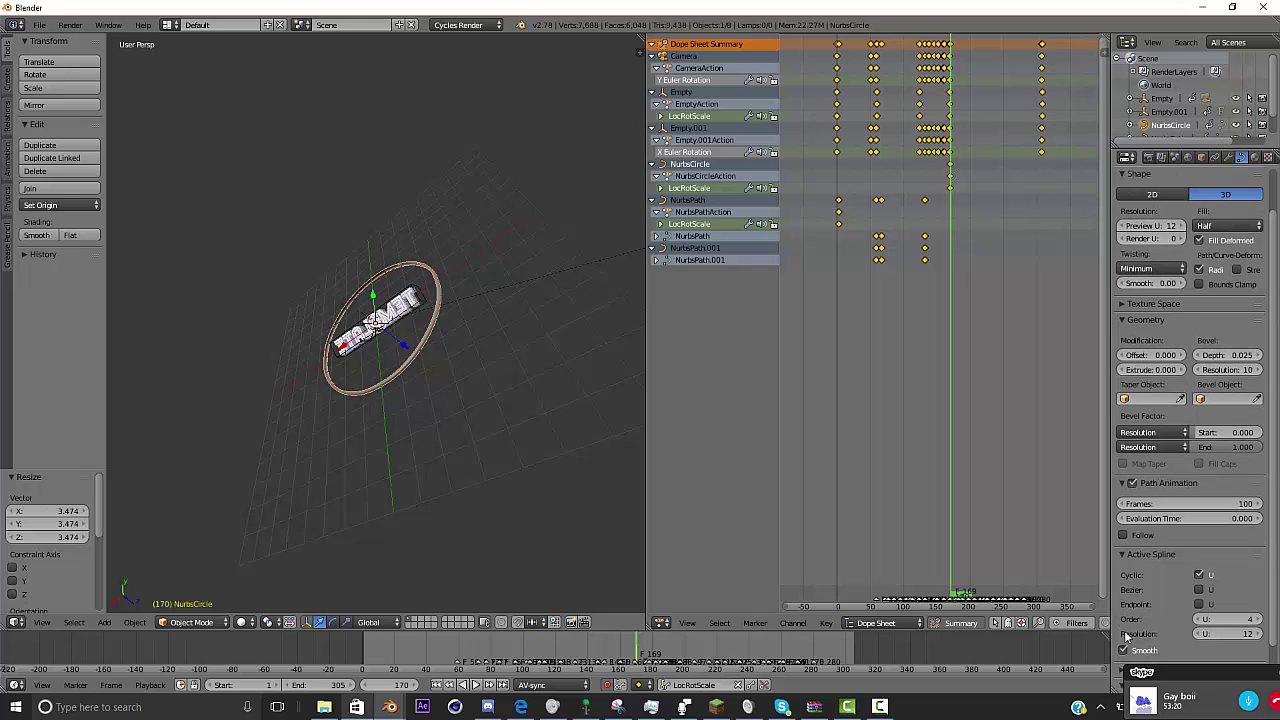
left_click(1228, 225)
left_click(1228, 158)
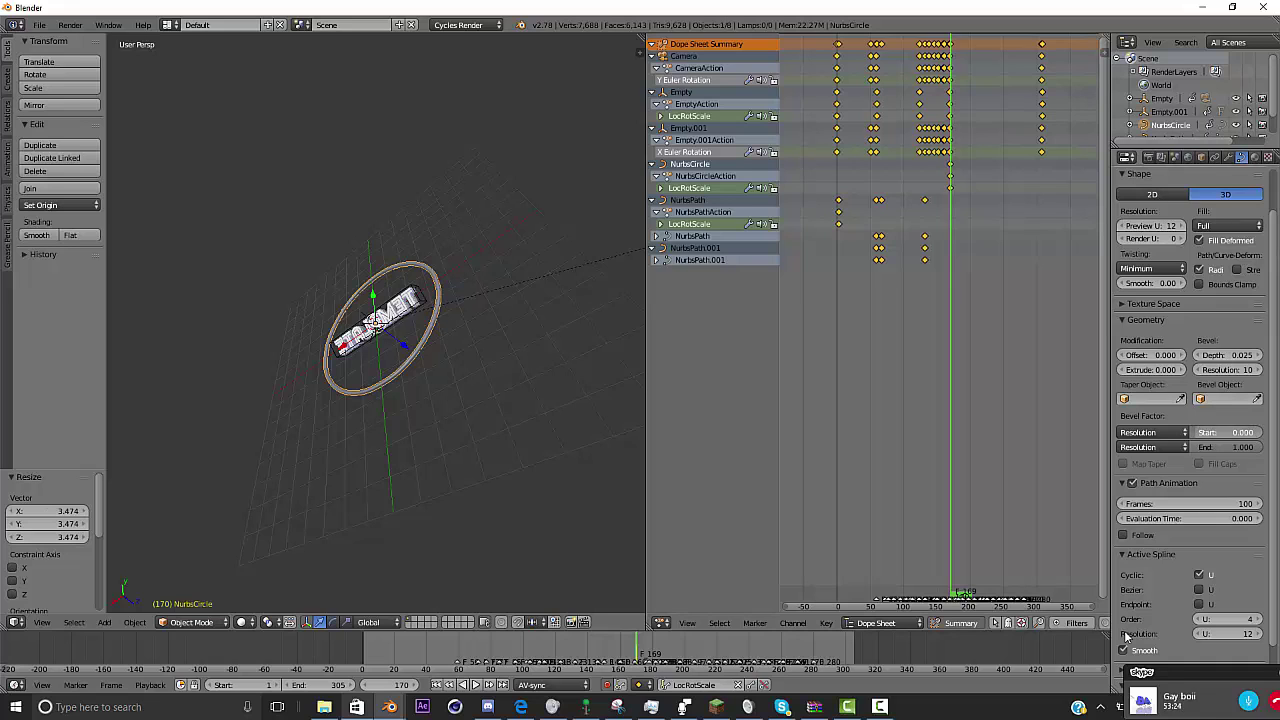
- Keyframe the circle's location, rotation and scale at frame 170
scroll(376, 324, "up", 4)
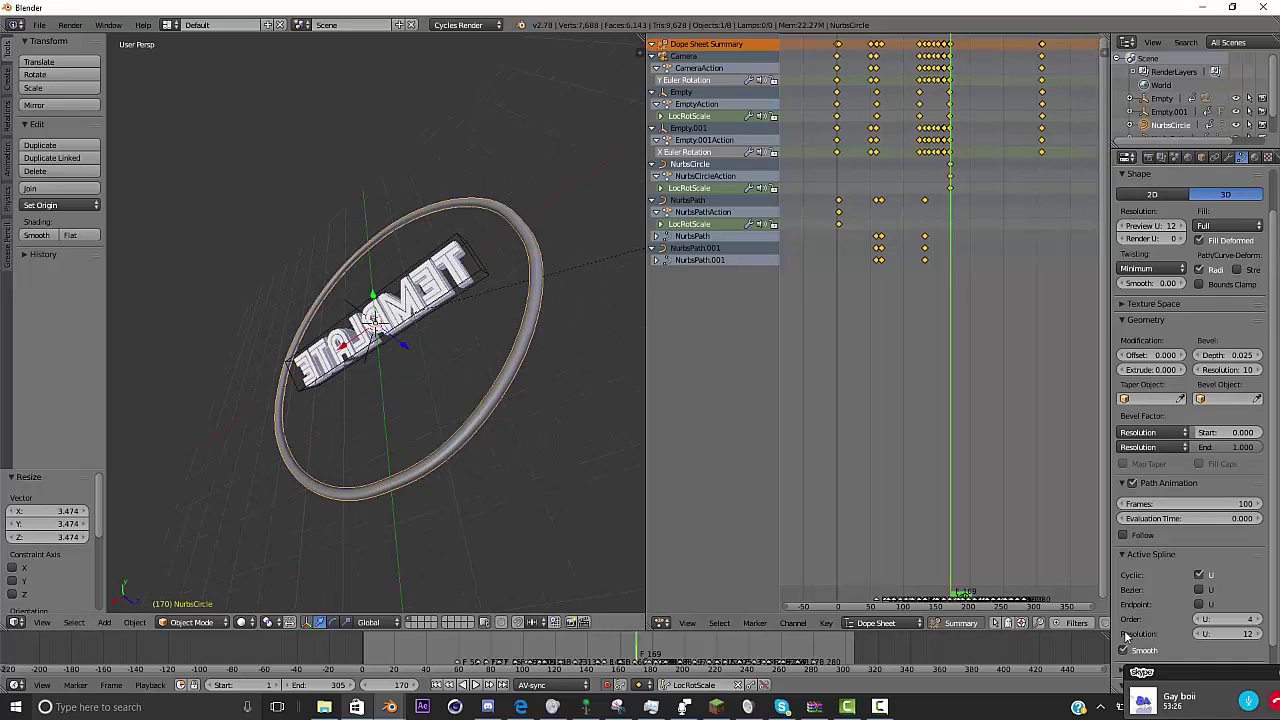
scroll(376, 324, "up", 3, "alt")
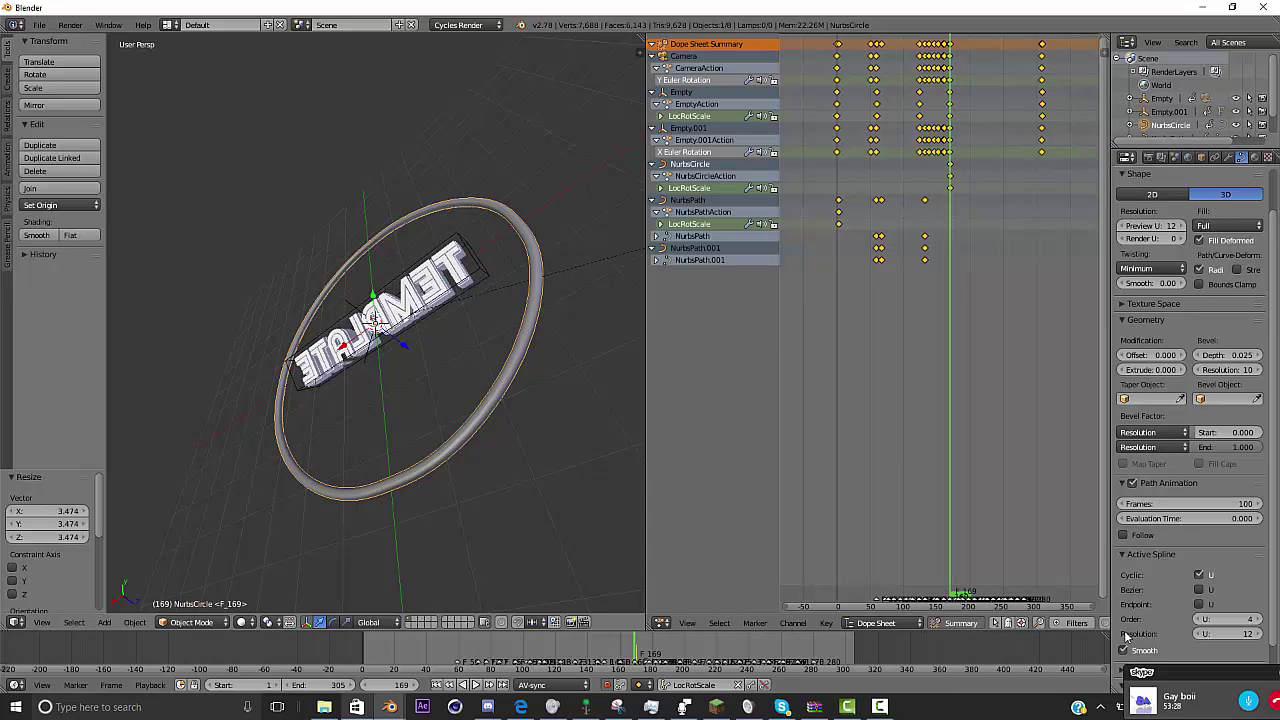
scroll(376, 324, "down", 1, "alt")
key("i")
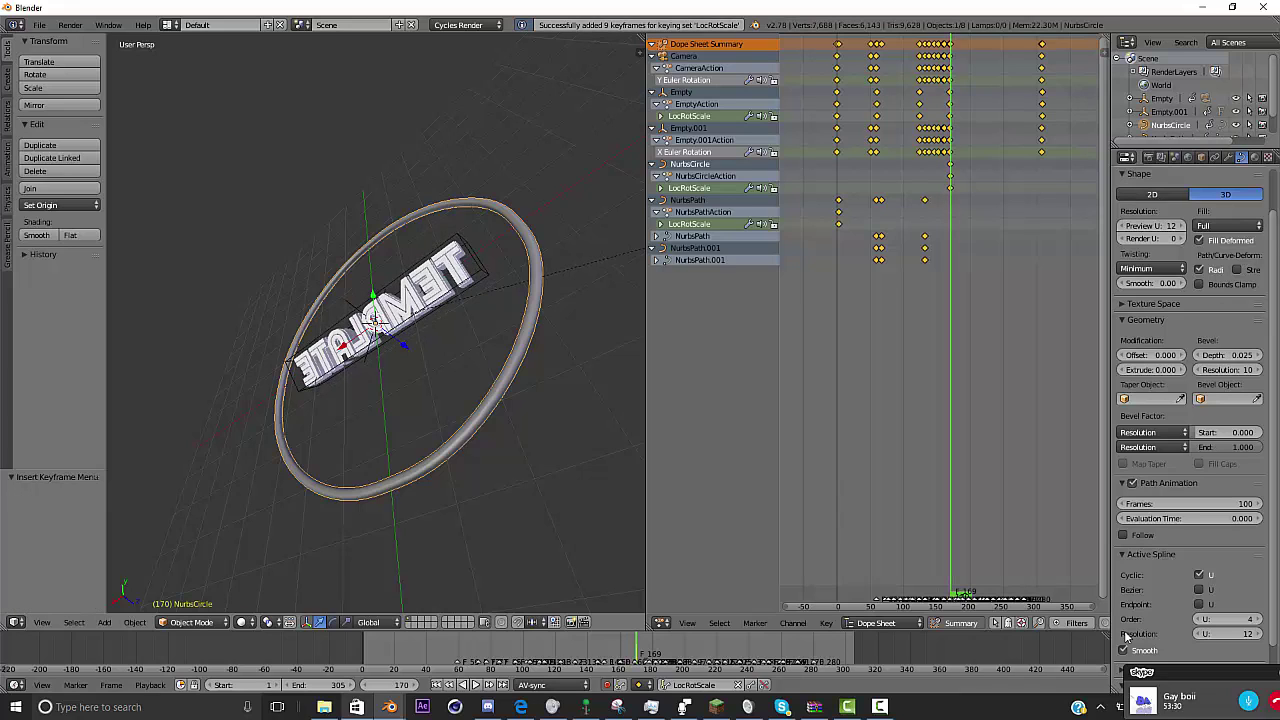
- At frame 162, scale the circle to 0 and keyframe its location, rotation and scale
scroll(376, 324, "up", 8, "alt")
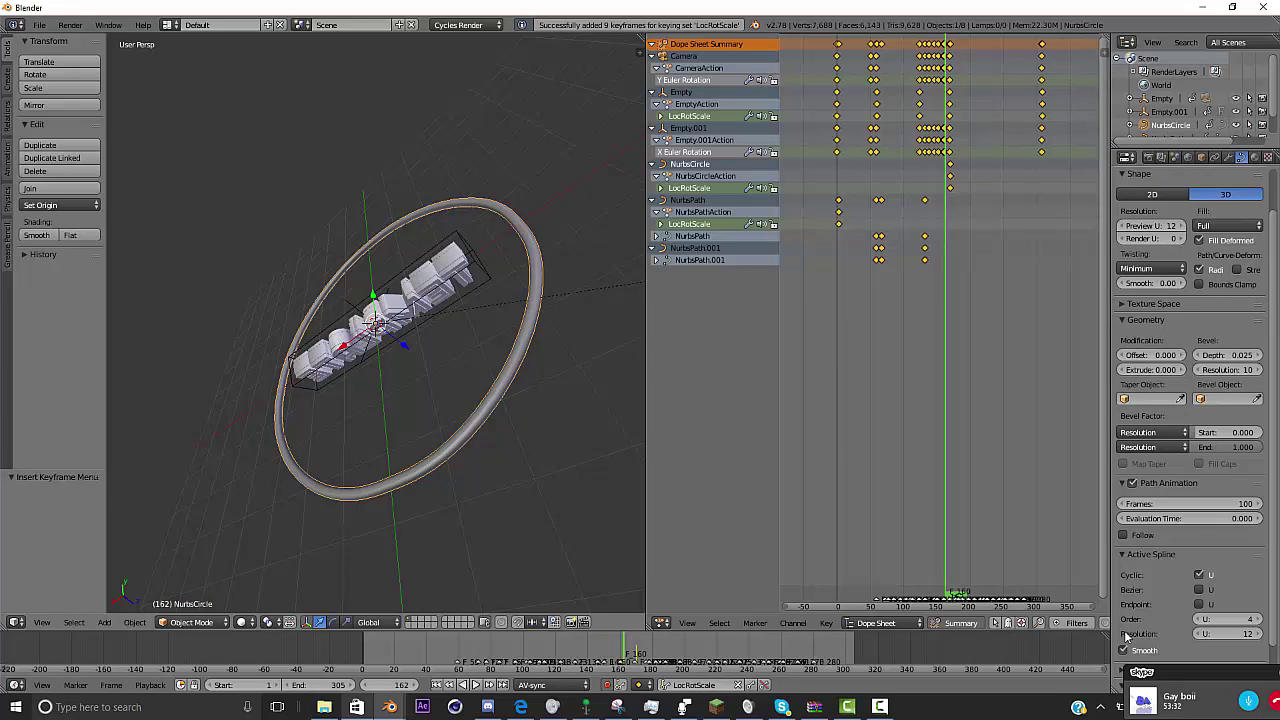
key("s")
key("0")
key("Return")
key("i")
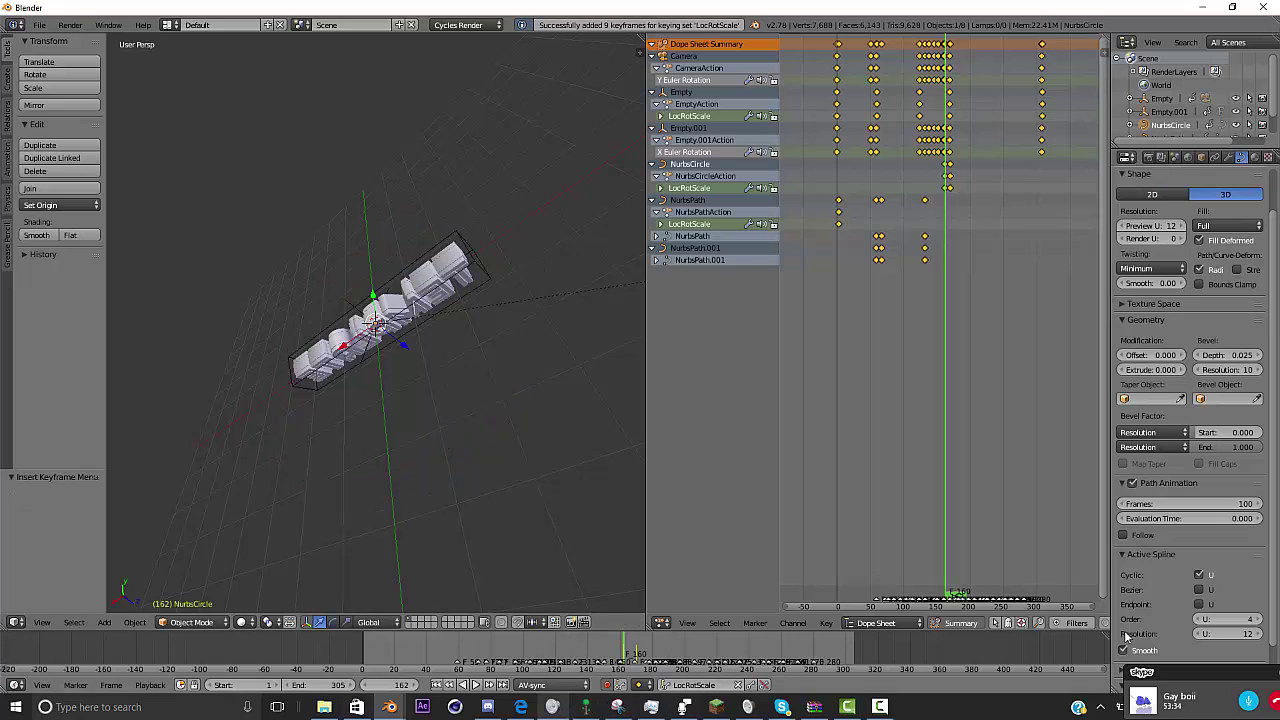
- At frame 204, scale the circle up by about 4.244 with auto-keying on
key("alt+a")
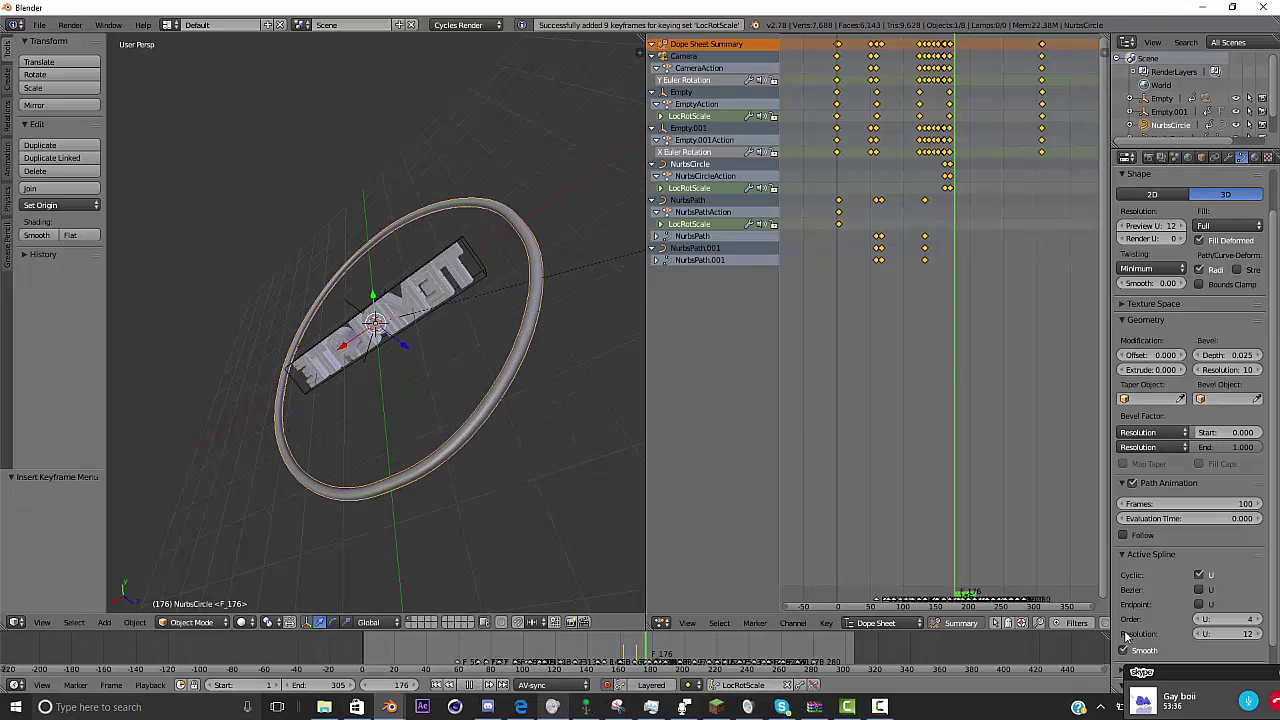
key("alt+a")
key("s")
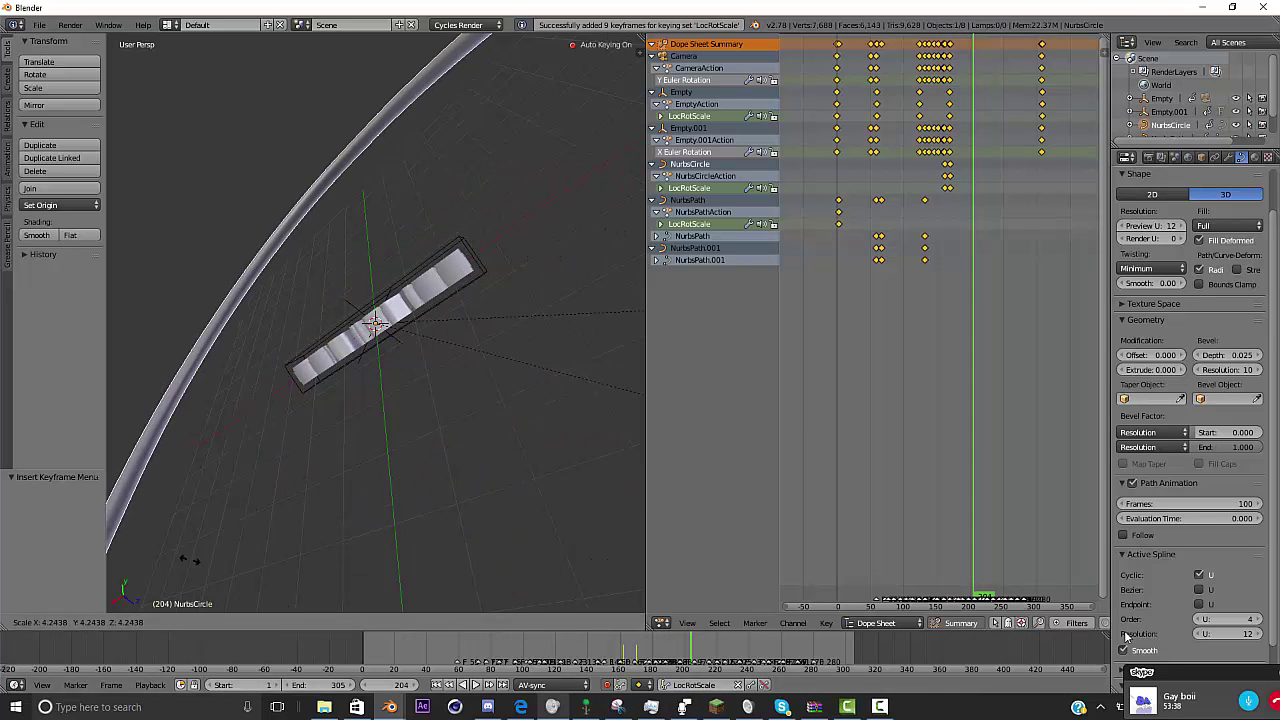
left_click(186, 557)
- Reset the circle's bevel depth to its default and keyframe it at frame 204, and keyframe a bevel depth of 0.027 at frame 170
key("BackSpace")
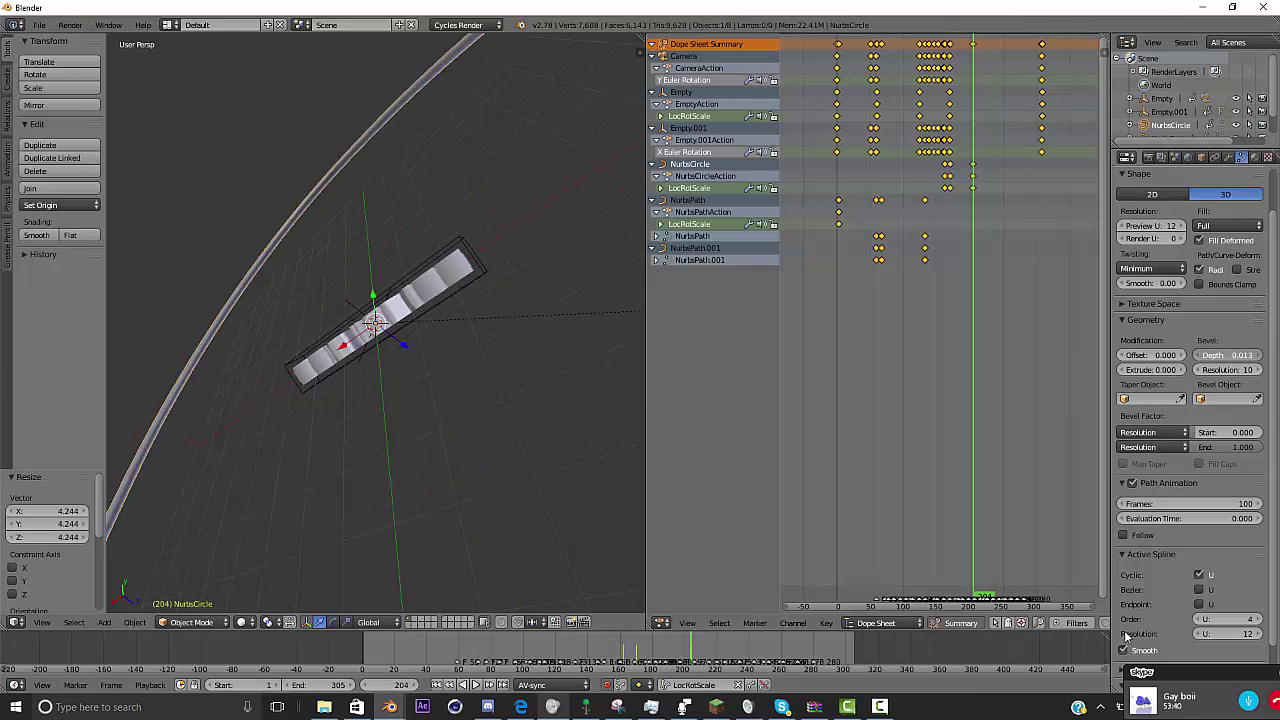
key("i")
key("Down")
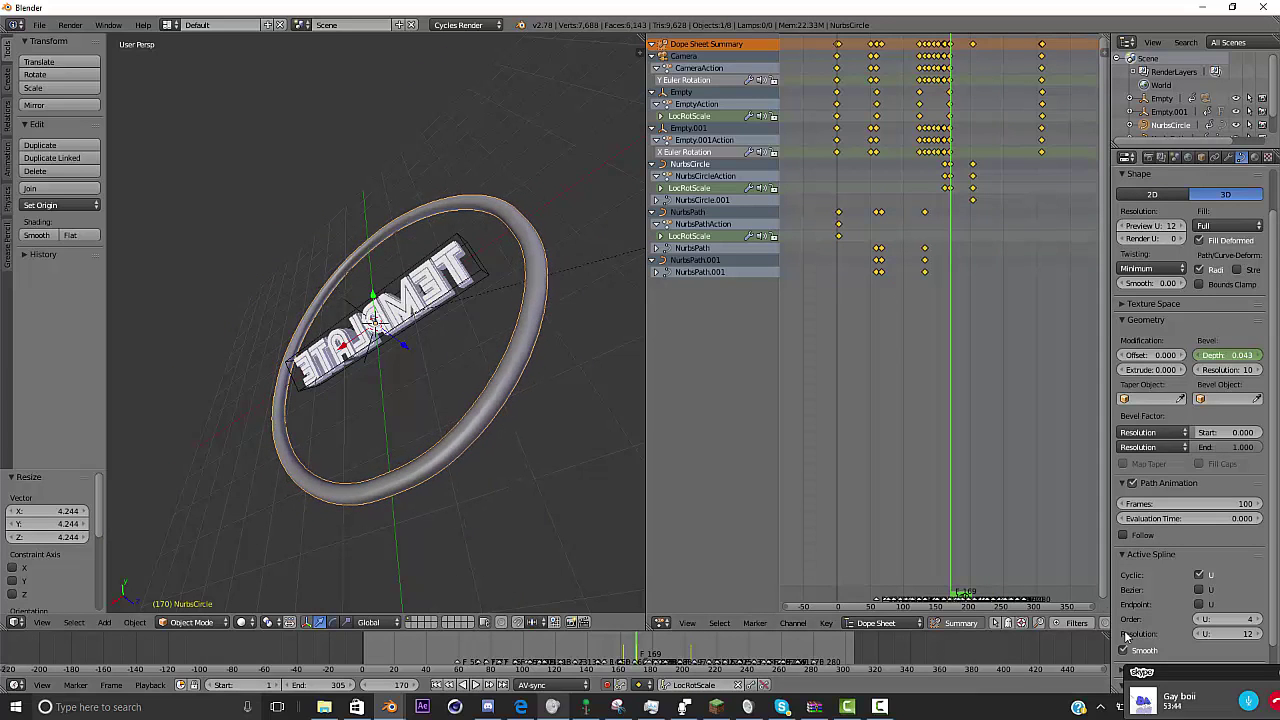
key("KP_0")
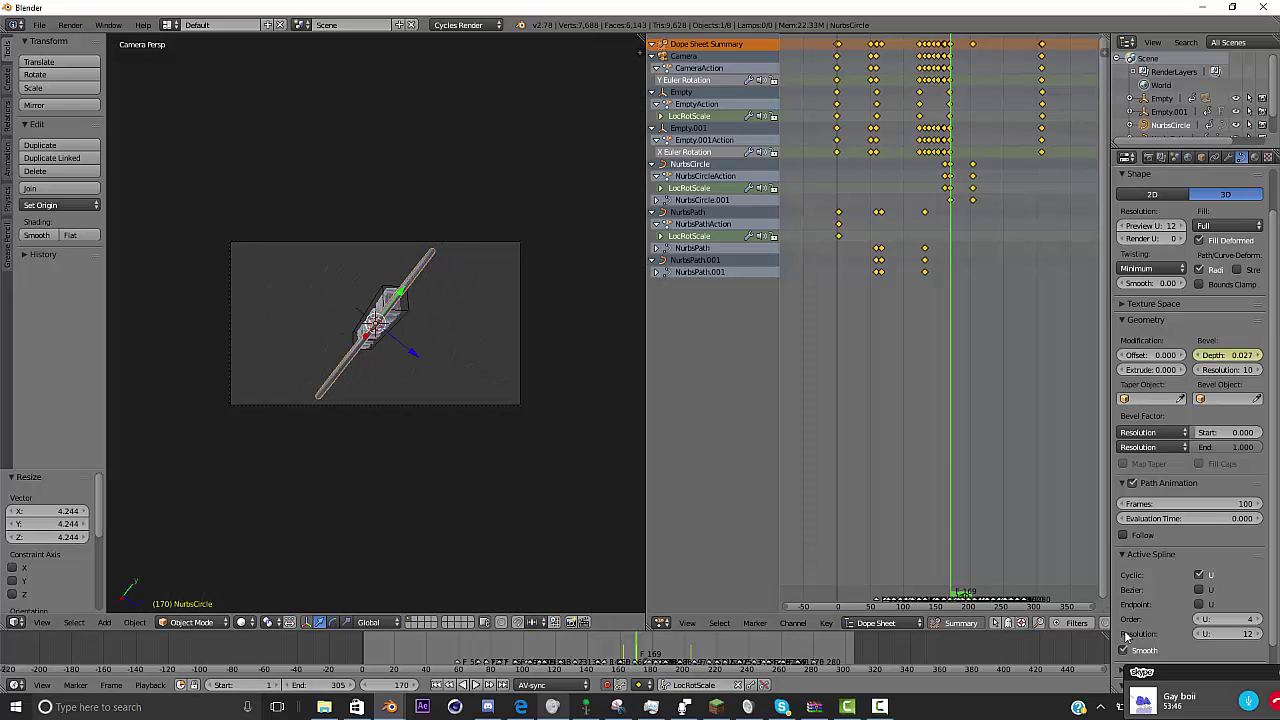
- Try to rotate the circle 90° about the global X axis at frame 201
key("Left")
left_click(470, 685)
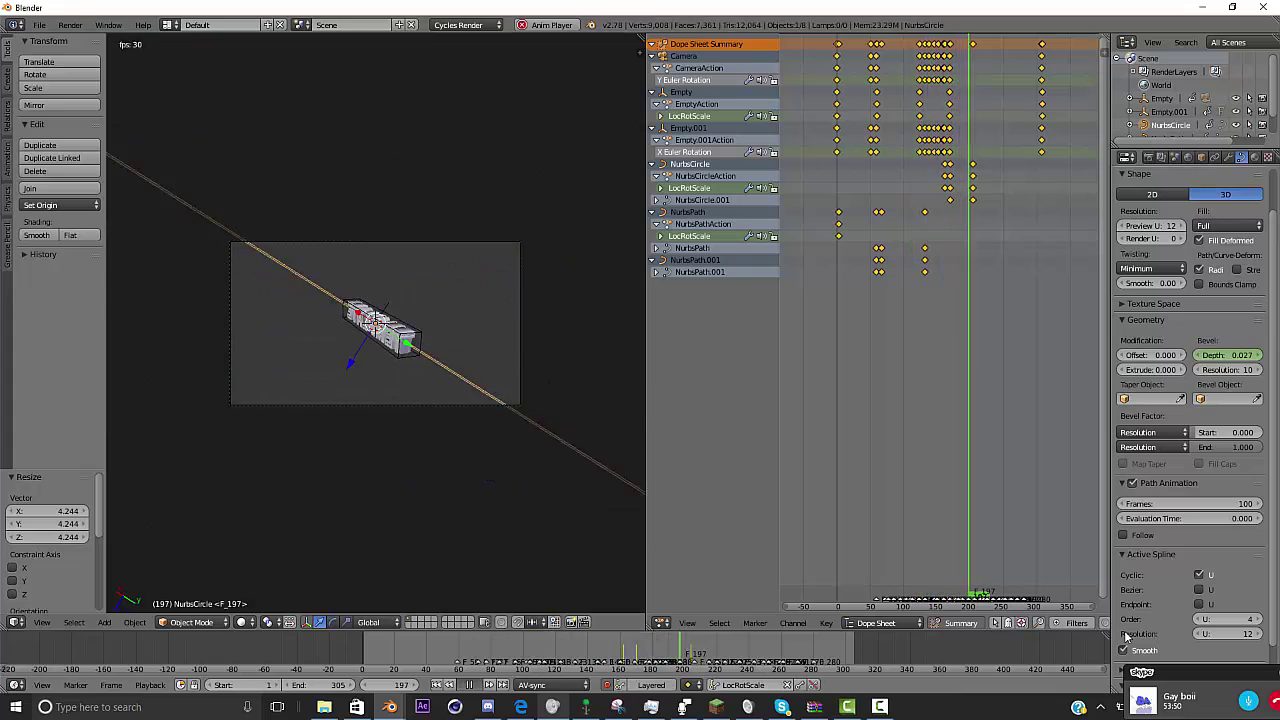
type("r")
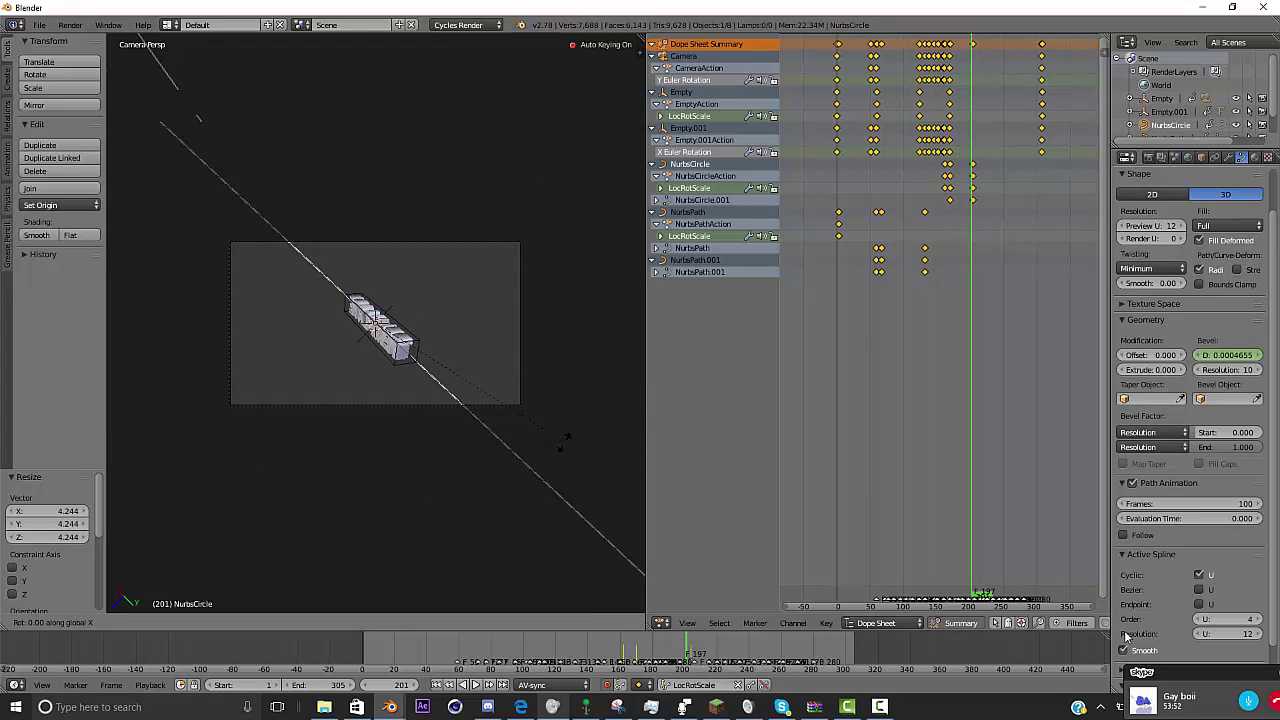
type("90")
key("Return")
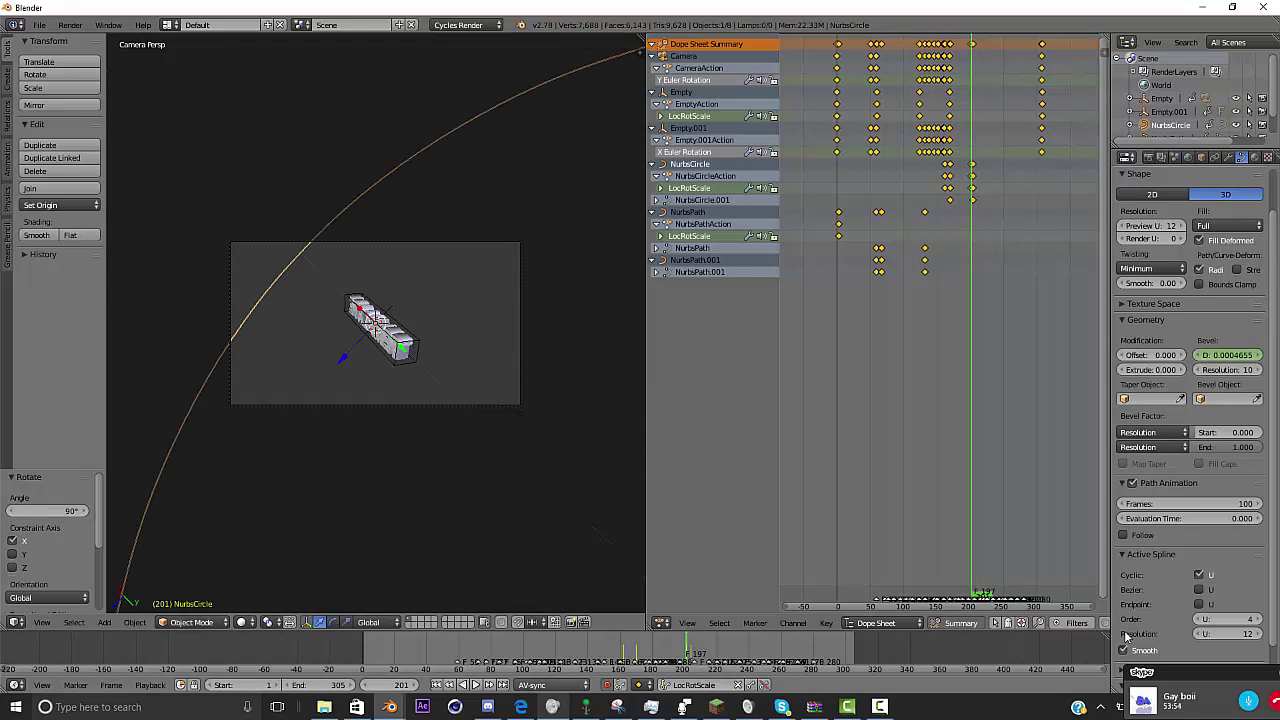
key("Escape")
- Set the circle's delta rotation to 90° on X and play the animation to check its orientation
left_click(1201, 157)
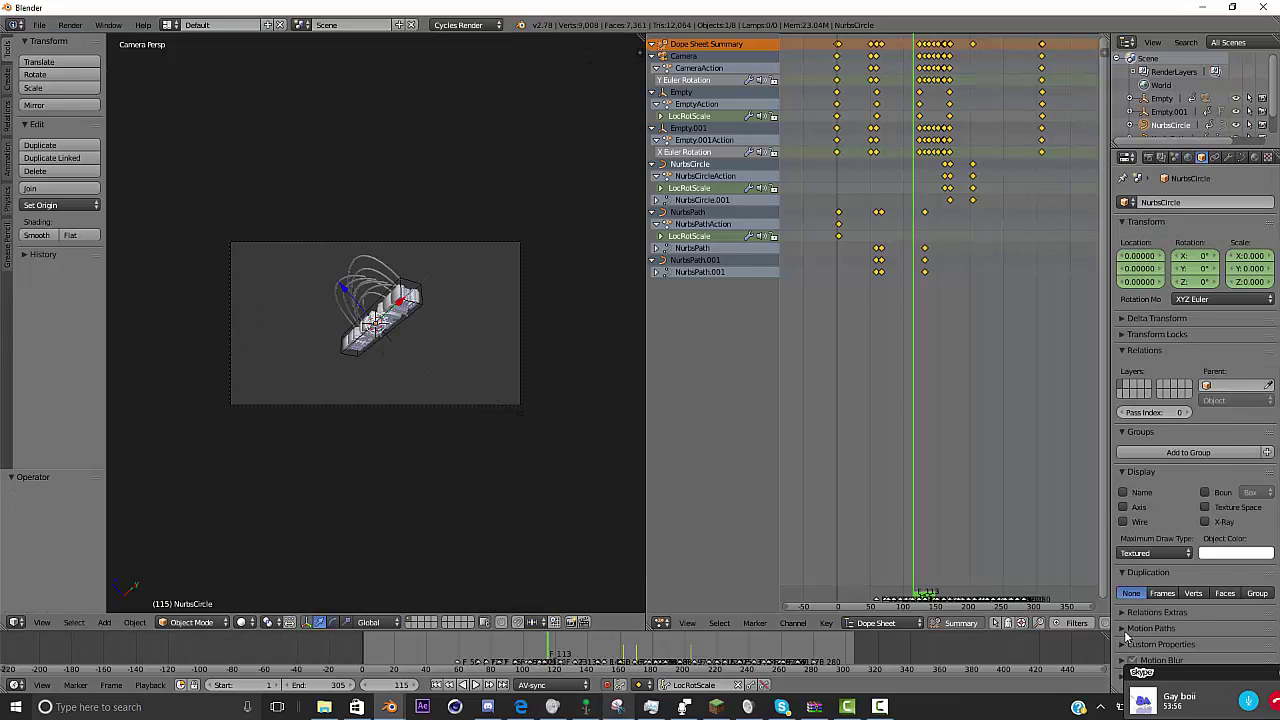
left_click(1123, 318)
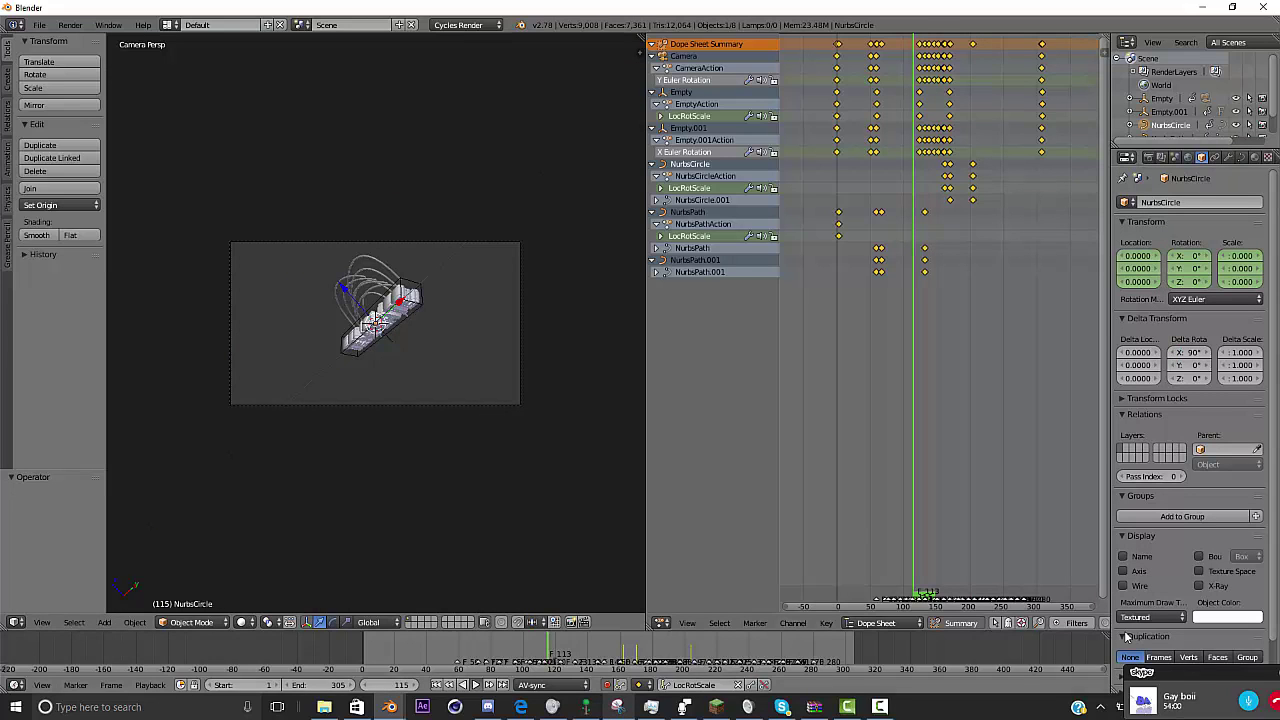
key("alt+a")
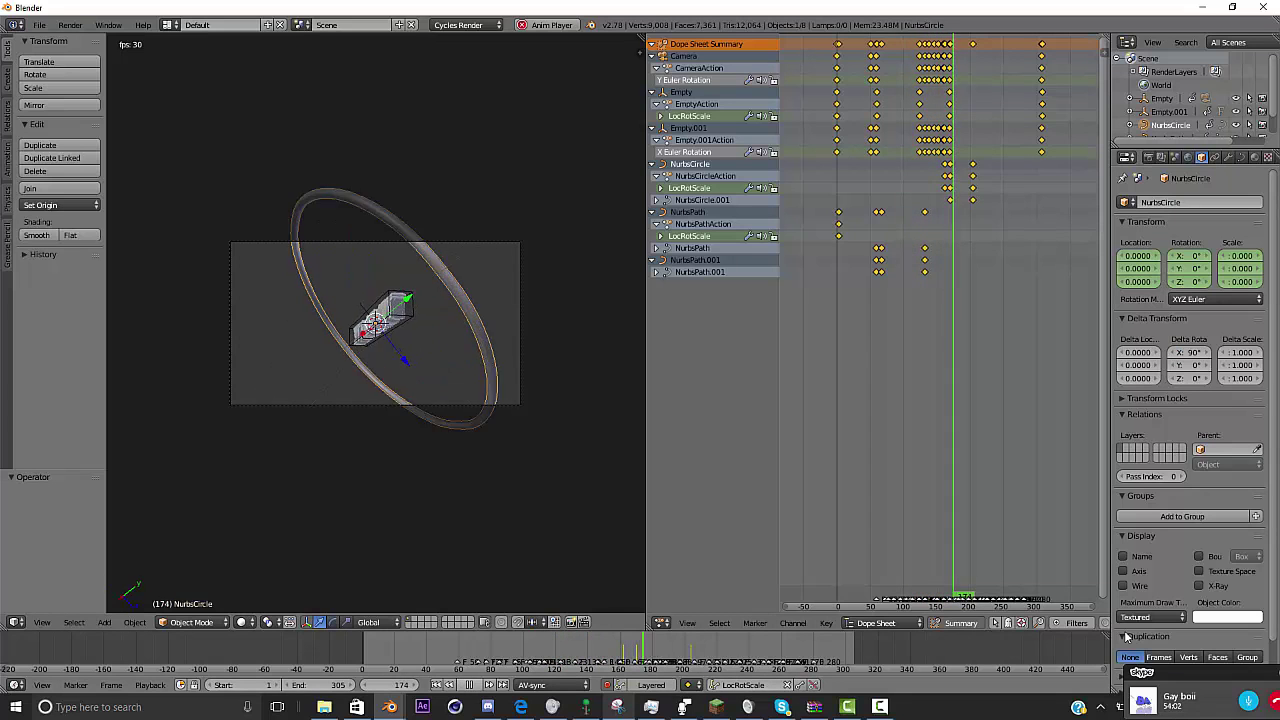
key("alt+a")
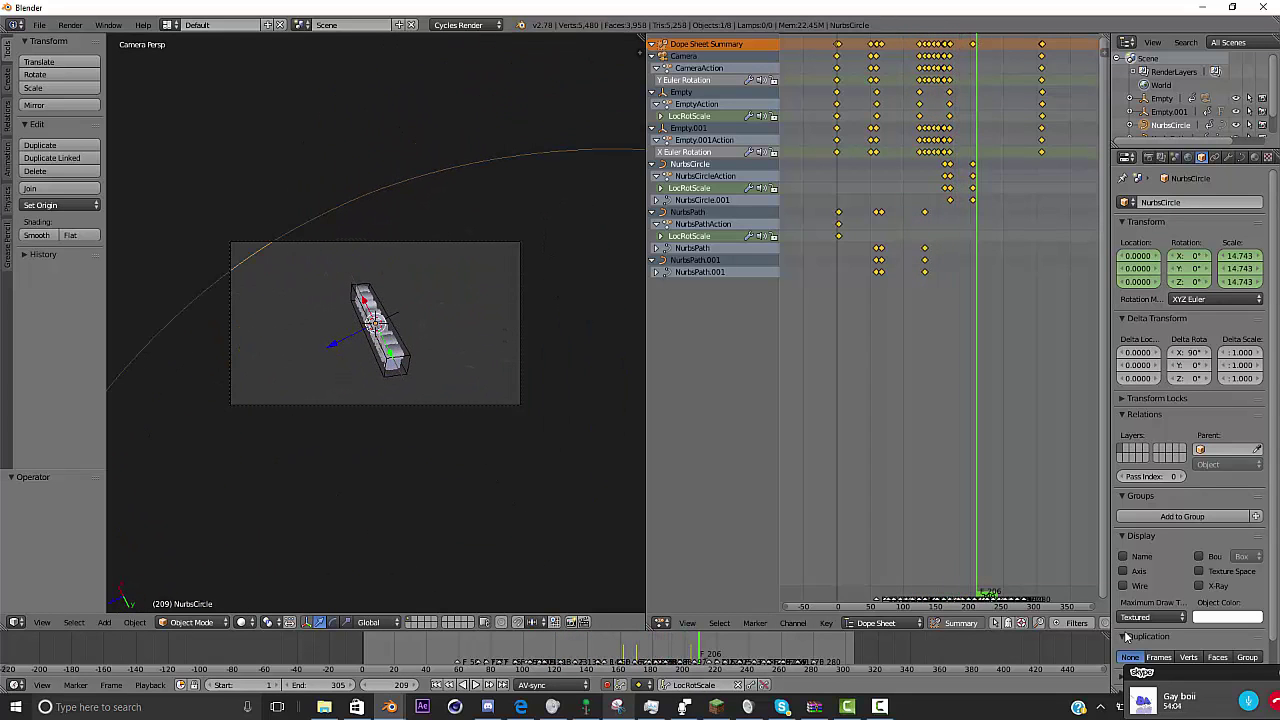
- At frame 81, select both groups of wavy path curves and assign the existing MIDDLE material to NurbsPath.001
mouse_move(510, 650)
left_mouse_down()
mouse_move(466, 650)
mouse_move(492, 650)
left_mouse_up()
middle_click_drag(420, 450, 496, 490)
scroll(480, 400, "up", 4)
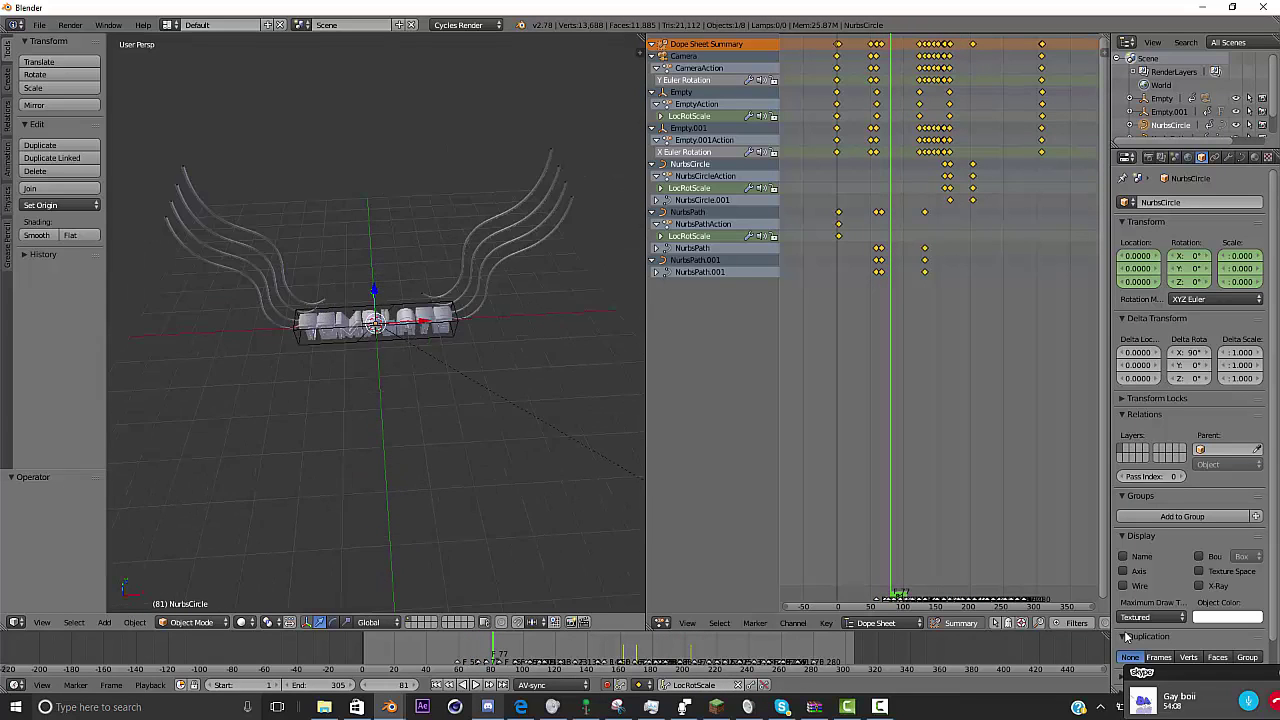
right_click(545, 215)
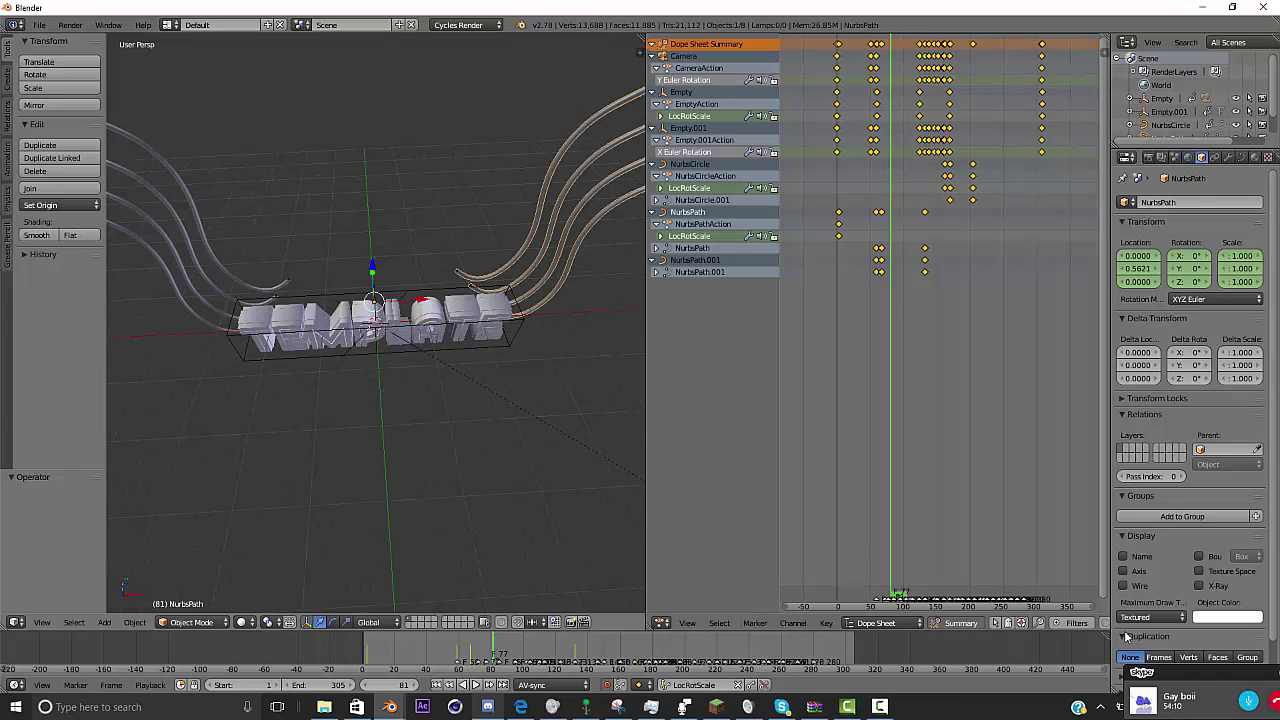
right_click(192, 208, "shift")
left_click(1254, 157)
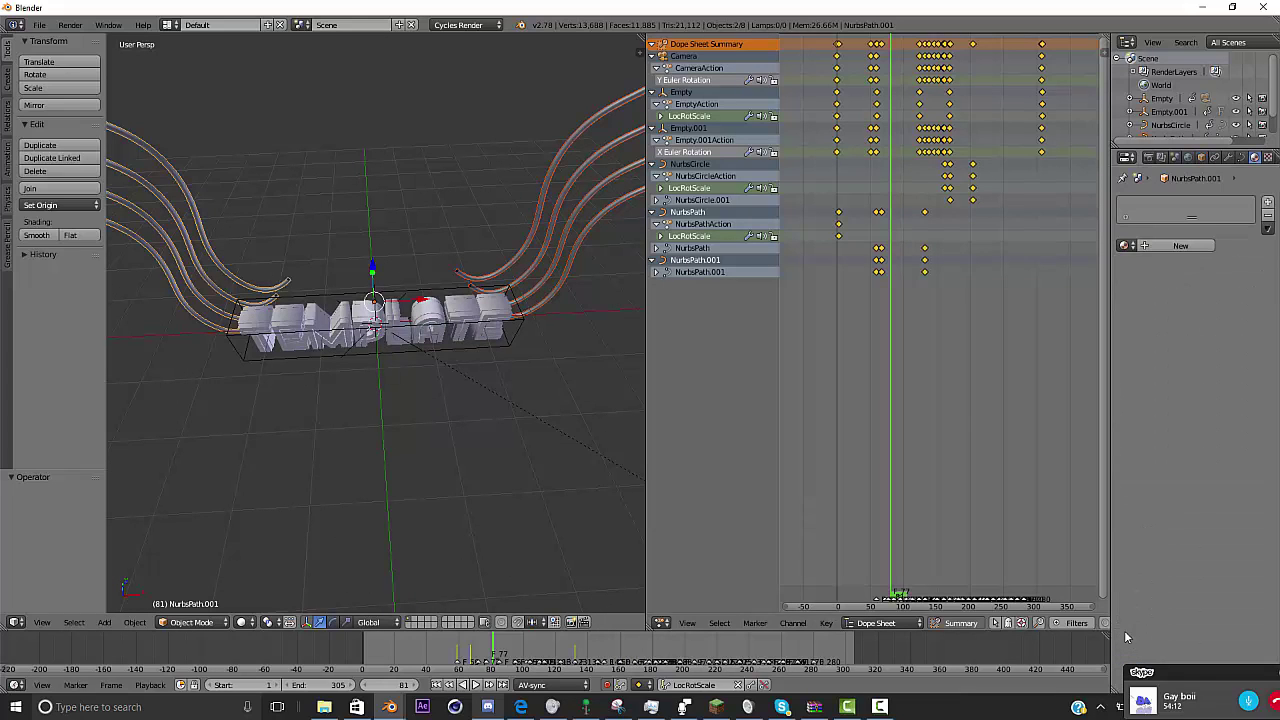
left_click(1125, 245)
left_click(1010, 272)
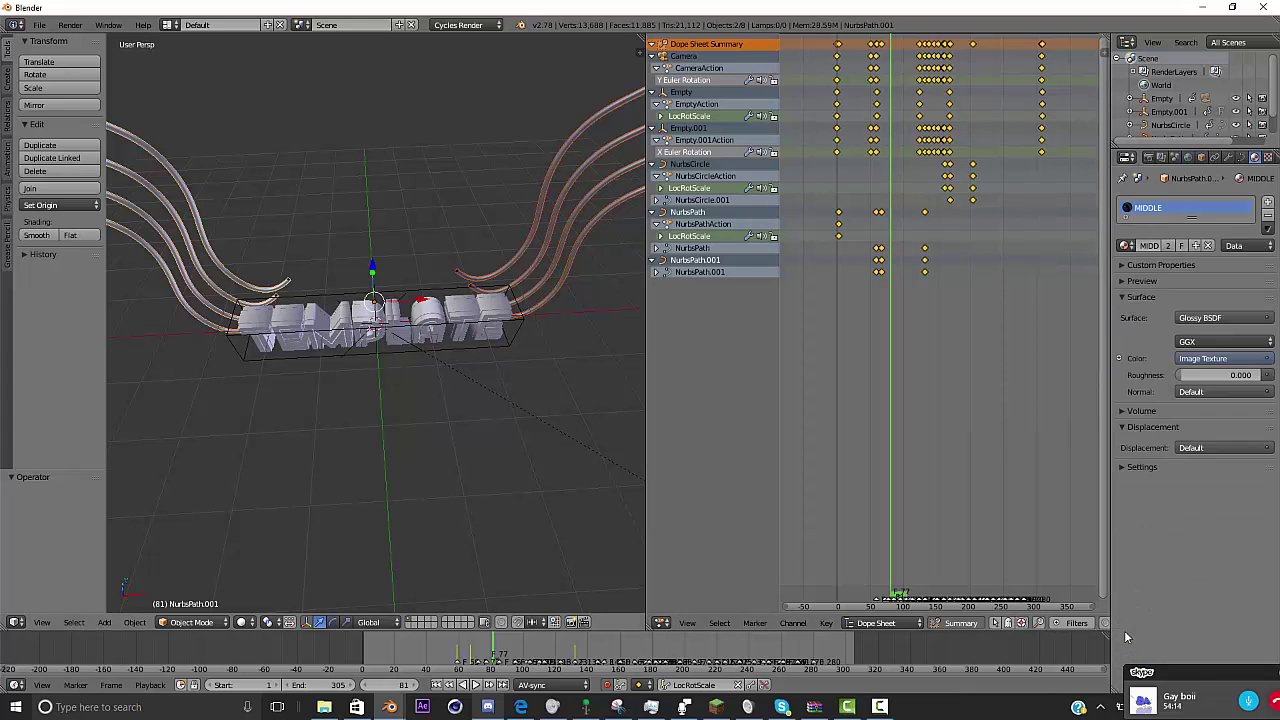
- Select the other wavy path curves, NurbsPath, and assign the existing OUTSIDE material
right_click(556, 200)
left_click(1125, 245)
left_click(1010, 288)
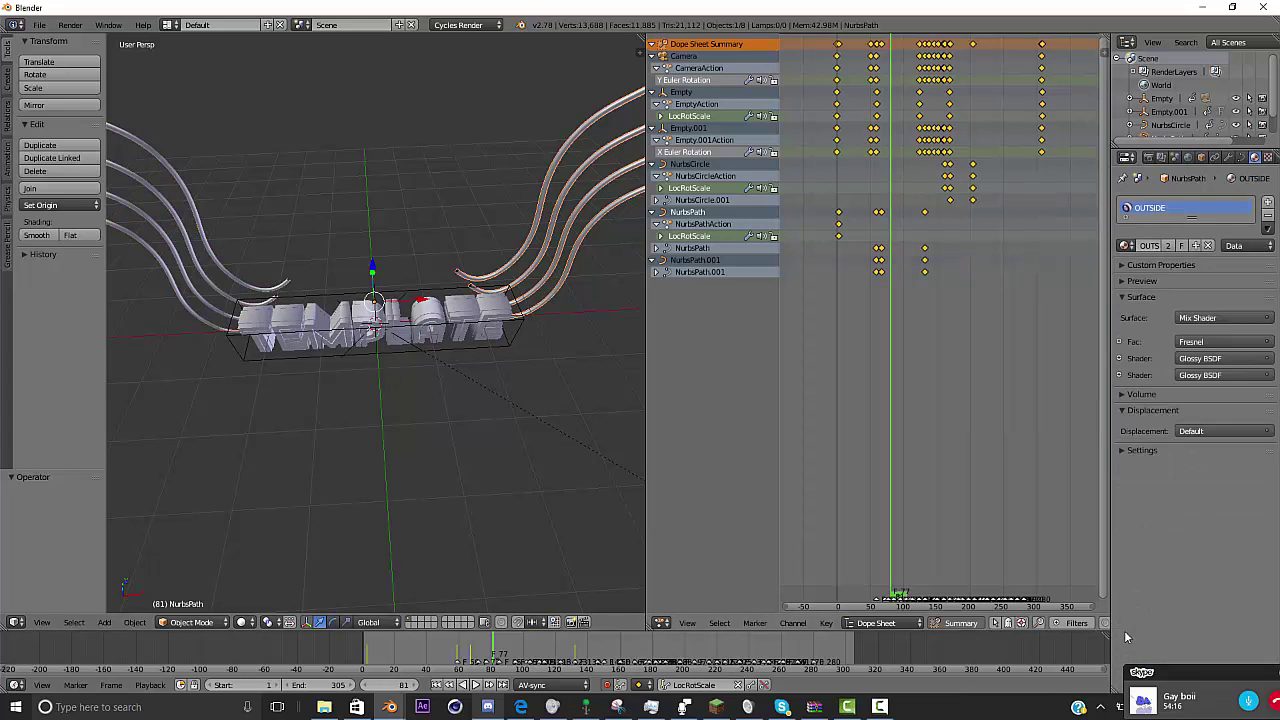
- At frame 177, select the NURBS circle, assign the existing MIDDLE material and preview the scene rendered
key("alt+a")
mouse_move(609, 648)
left_mouse_down()
mouse_move(556, 648)
mouse_move(647, 648)
left_mouse_up()
right_click(440, 260)
right_click(400, 441)
left_click(1125, 245)
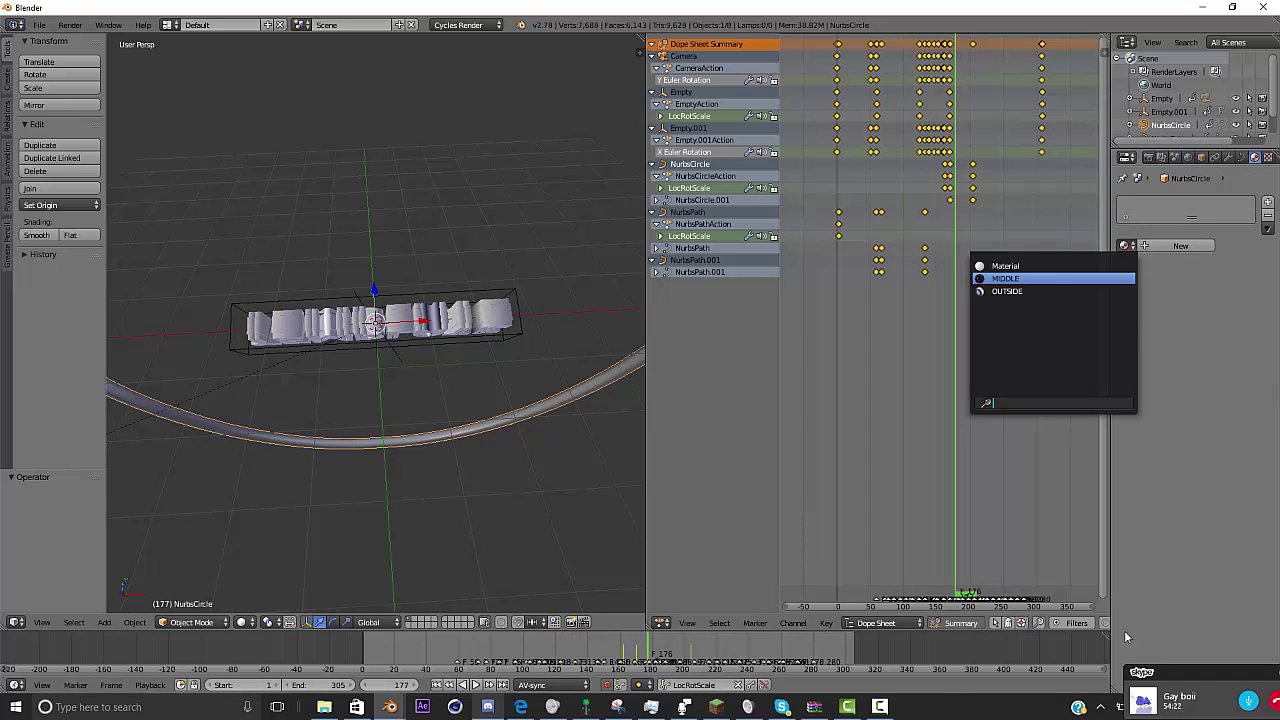
left_click(1010, 277)
key("shift+z")
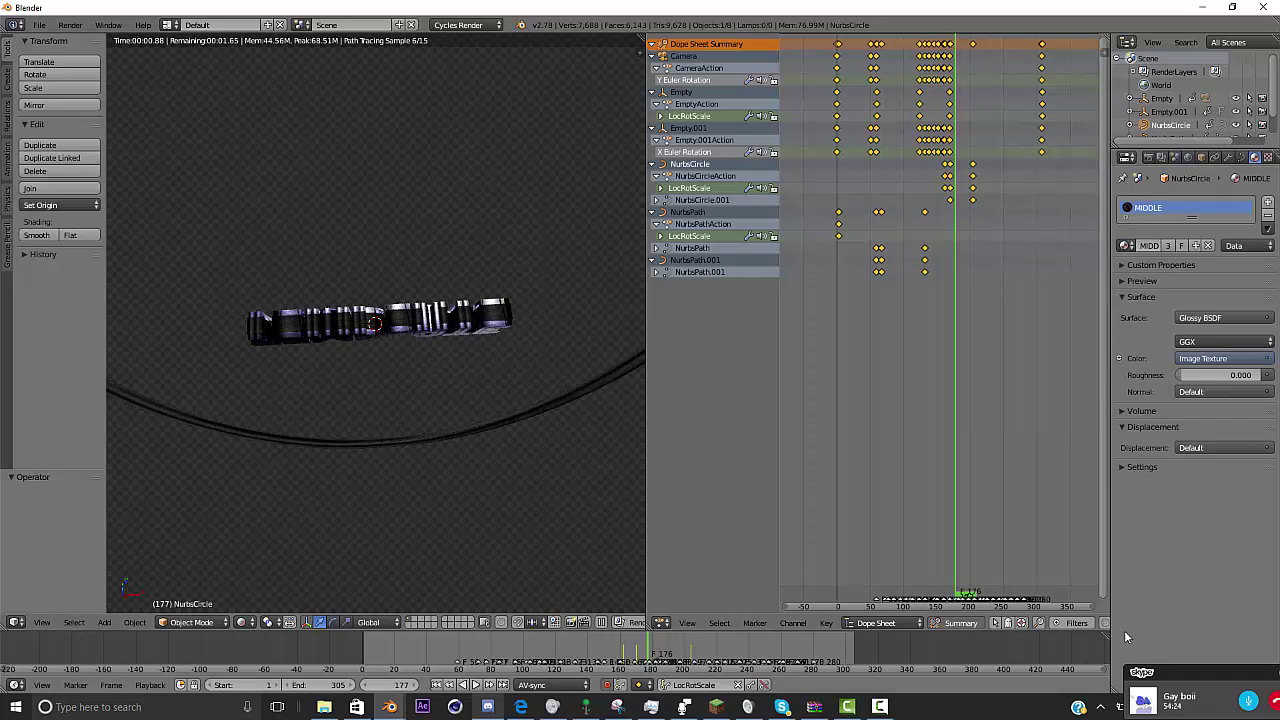
- Leave the rendered preview, play the animation from frame 59 in camera view and step through the frames where the path curves grow
left_click(456, 648)
key("shift+z")
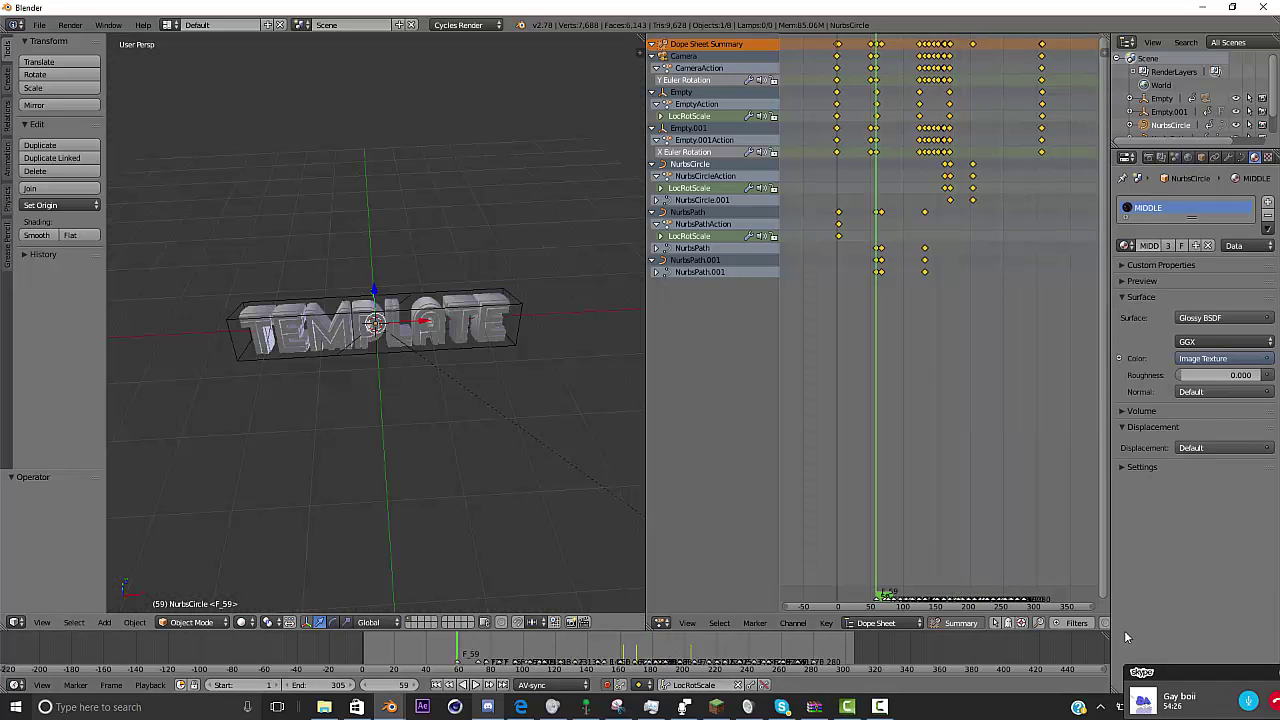
key("KP_0")
key("alt+a")
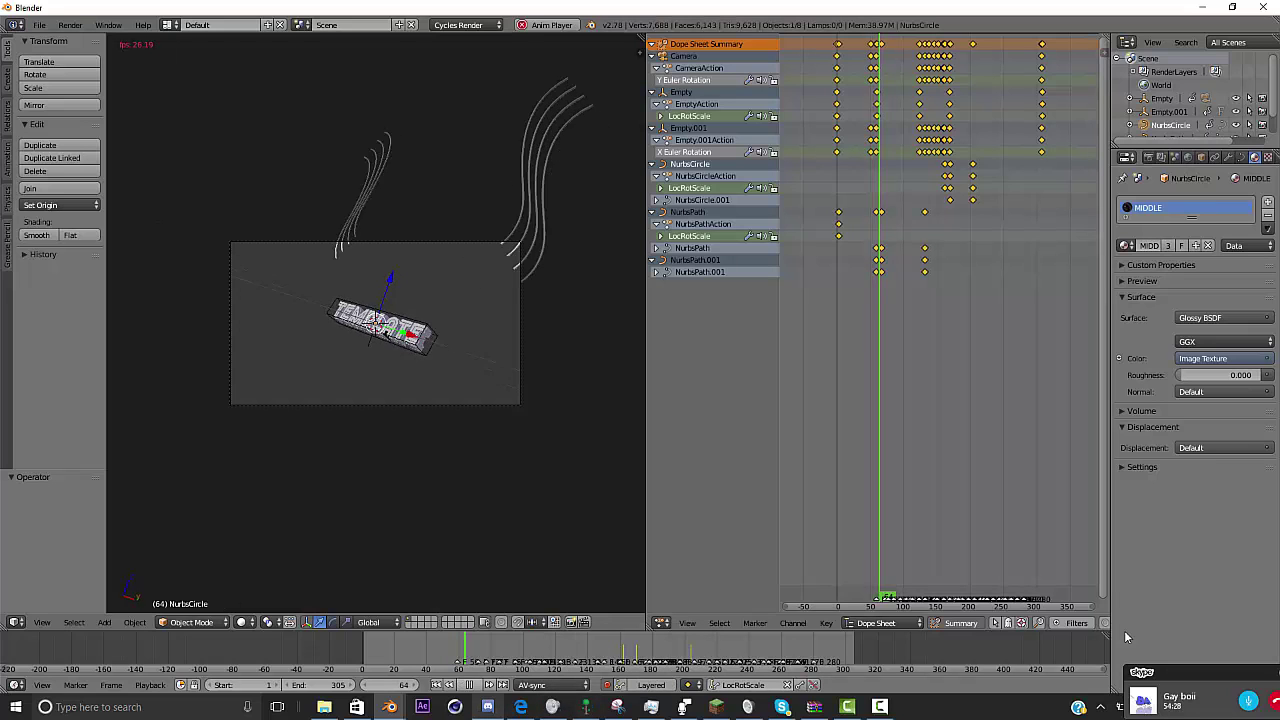
key("Escape")
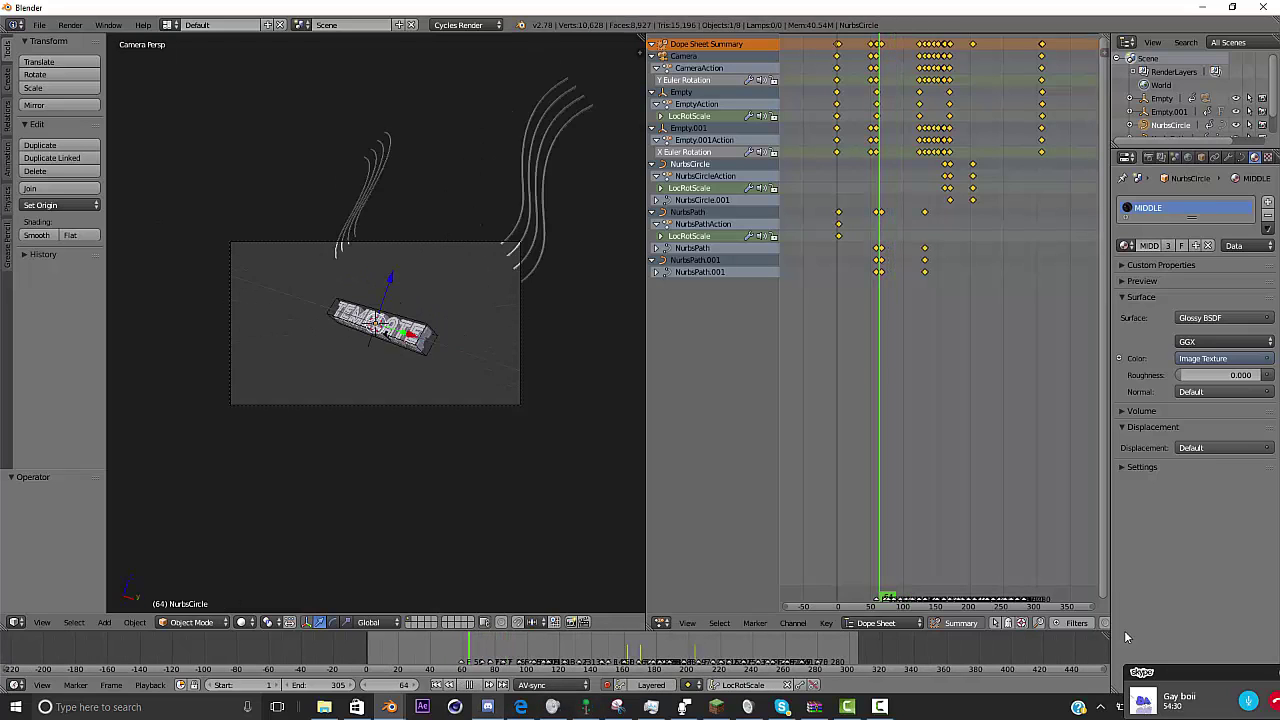
key("Left")
key("Left")
key("Left")
key("Left")
key("Left")
key("Left")
key("Left")
key("Right")
key("Right")
key("Right")
key("Right")
key("Right")
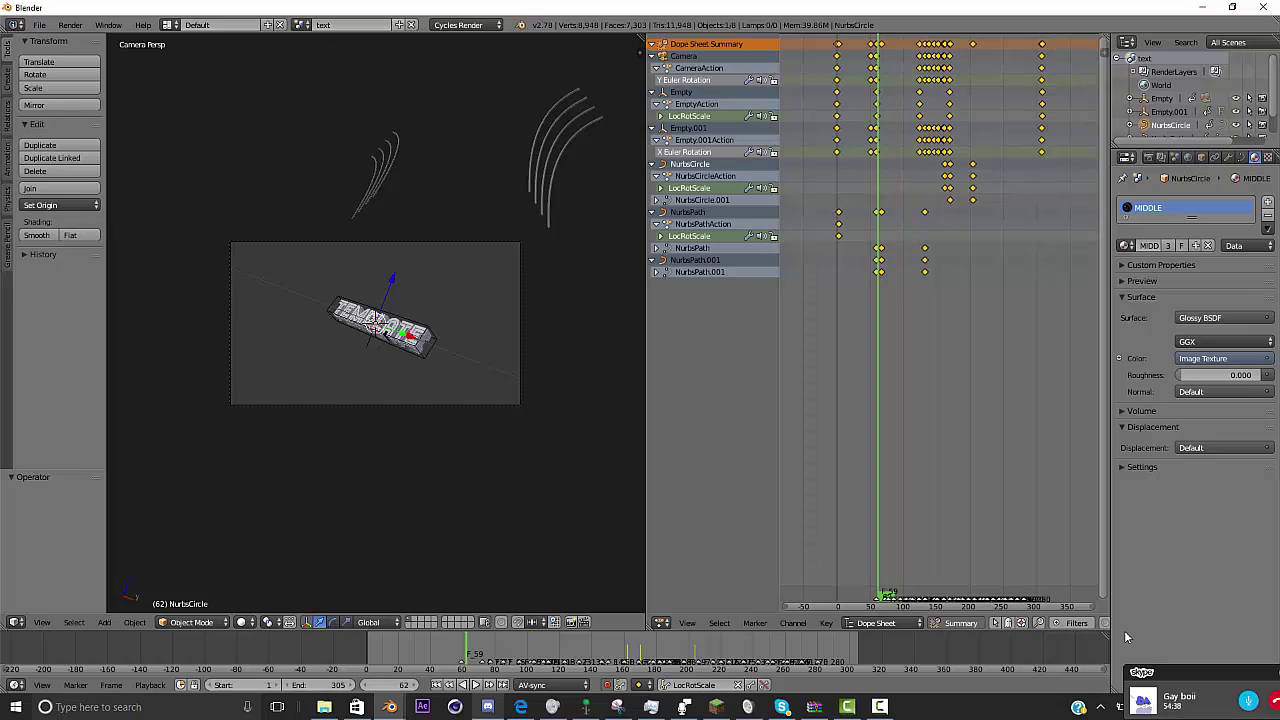
- Create a new scene with Copy Settings and review its render settings
left_click(399, 24)
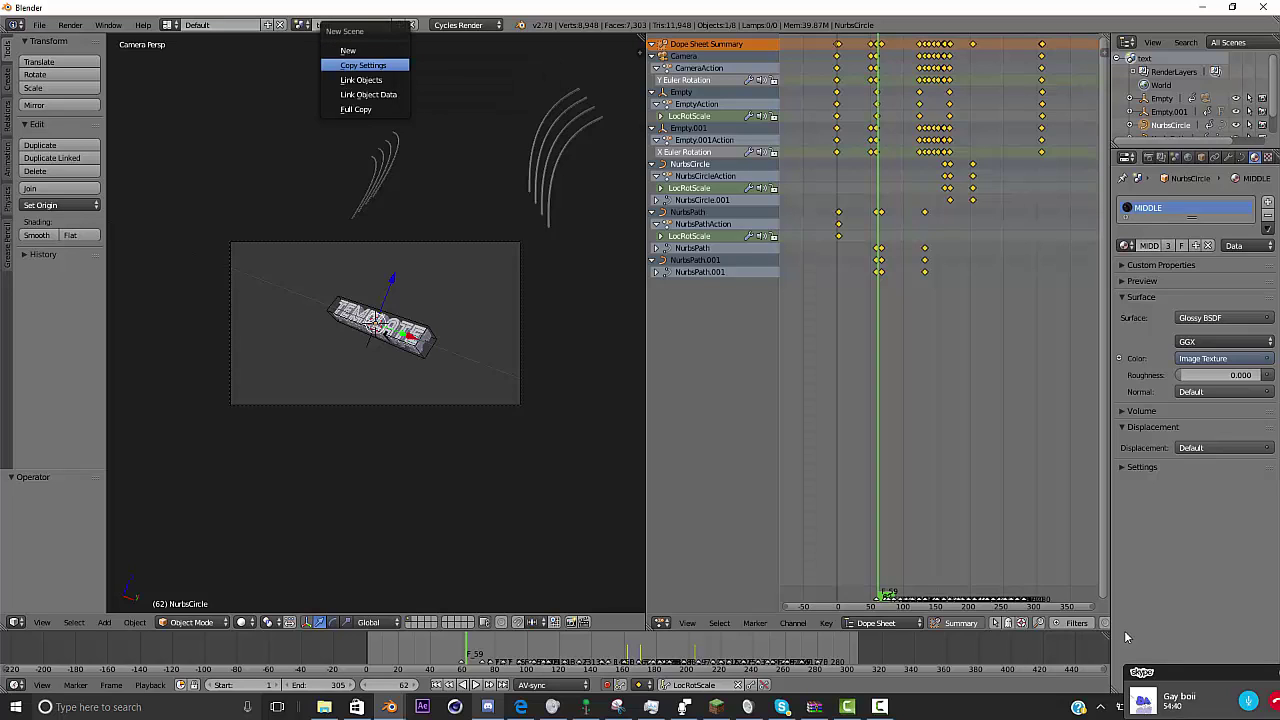
key("Return")
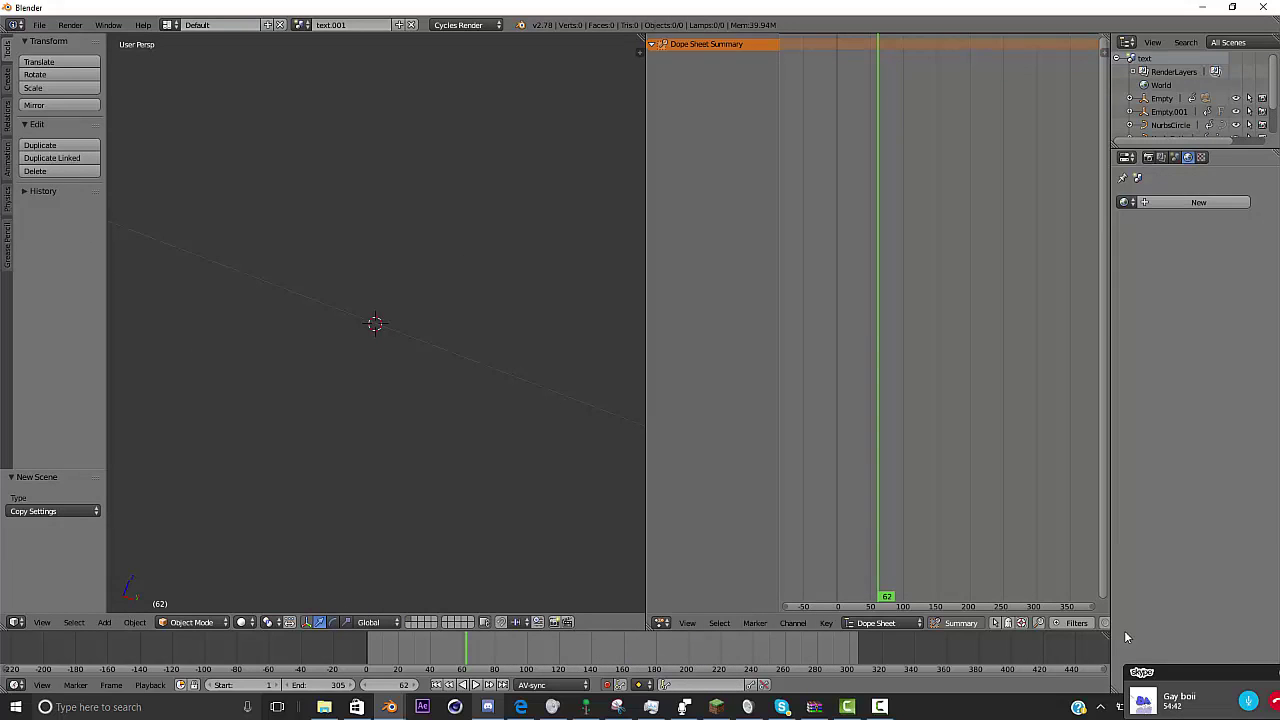
scroll(1125, 637, "down", 10)
scroll(1125, 637, "up", 10)
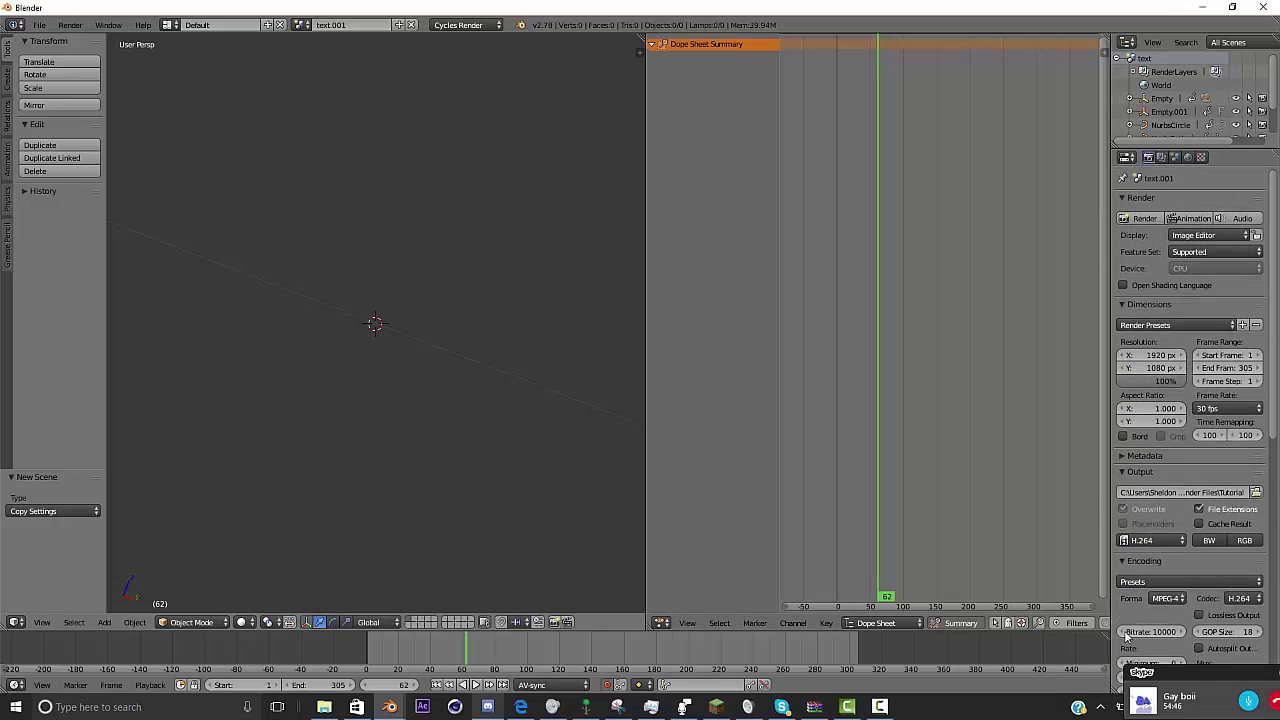
key("shift+a")
mouse_move(440, 177)
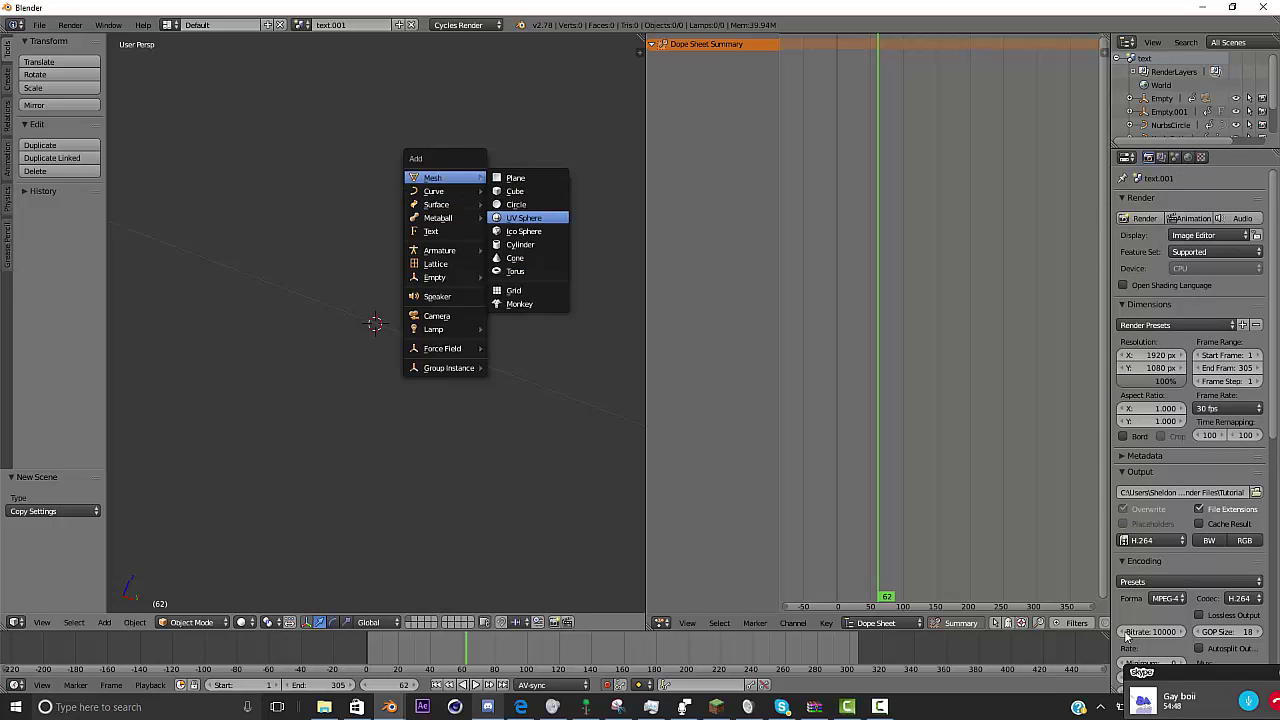
left_click(525, 217)
key("x")
left_click(510, 266)
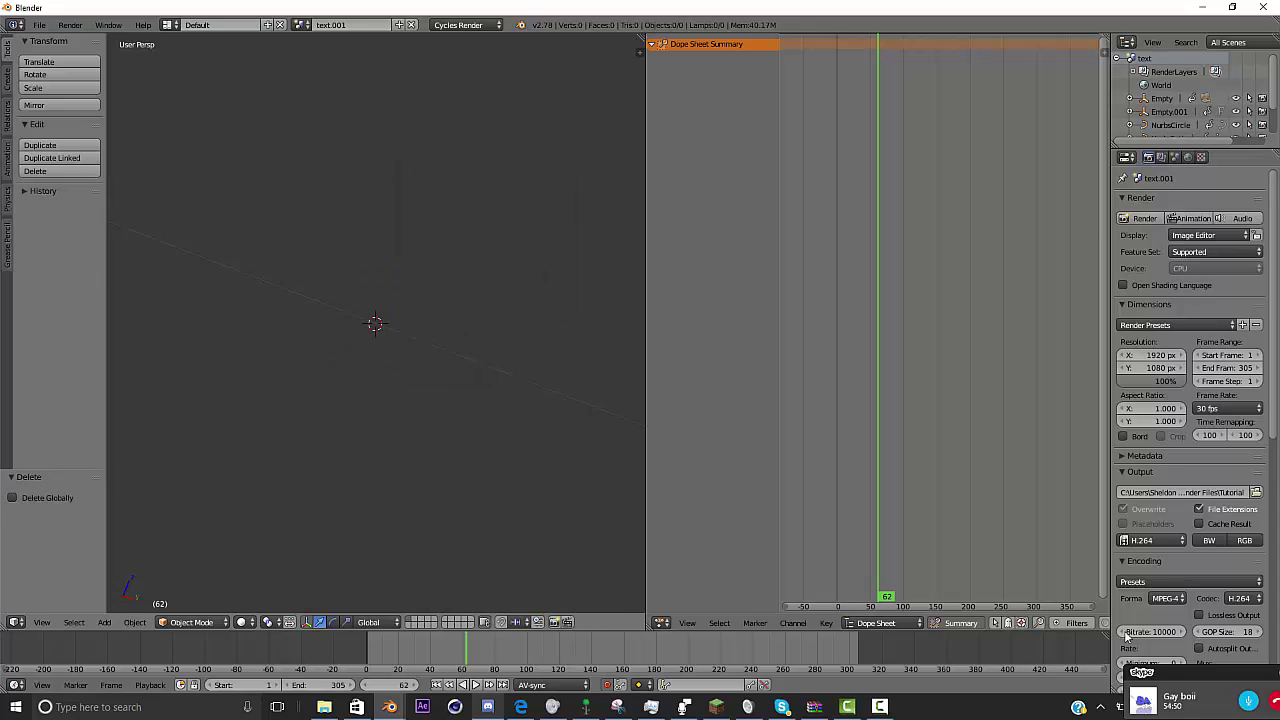
- Add a UV sphere at the center of the new scene and scale it up by 50
key("shift+a")
mouse_move(398, 250)
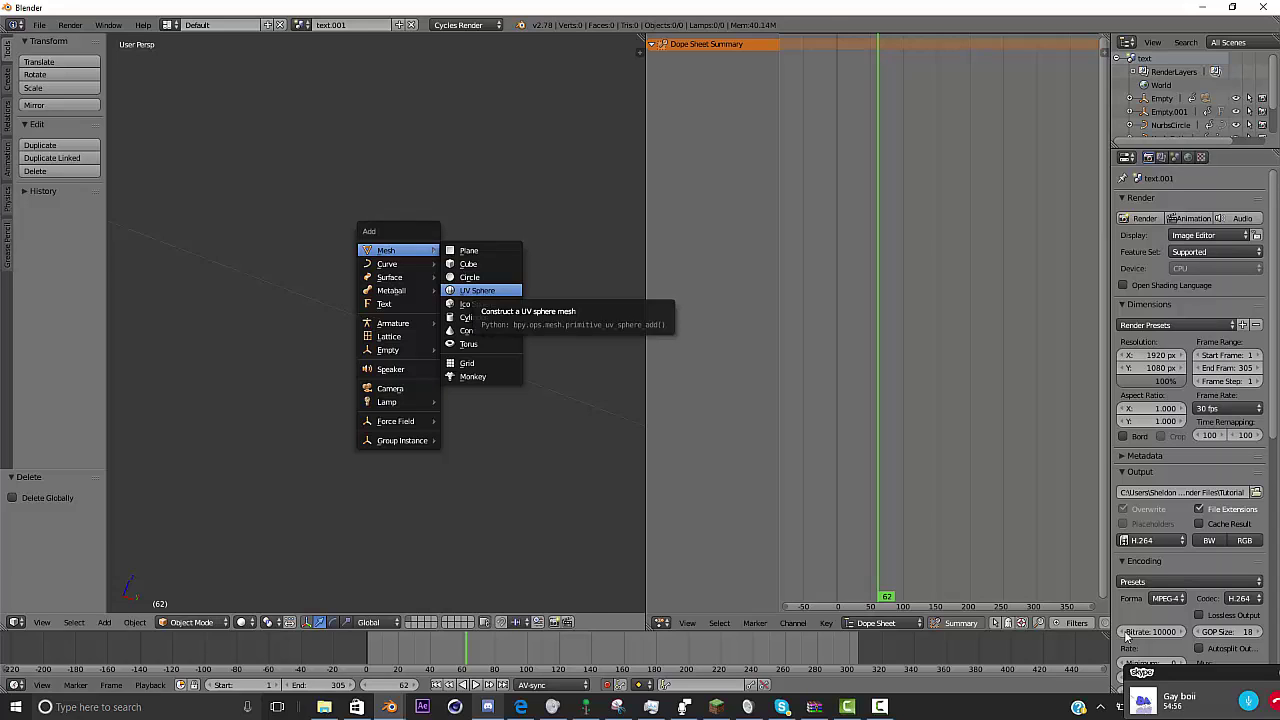
left_click(477, 290)
type("s")
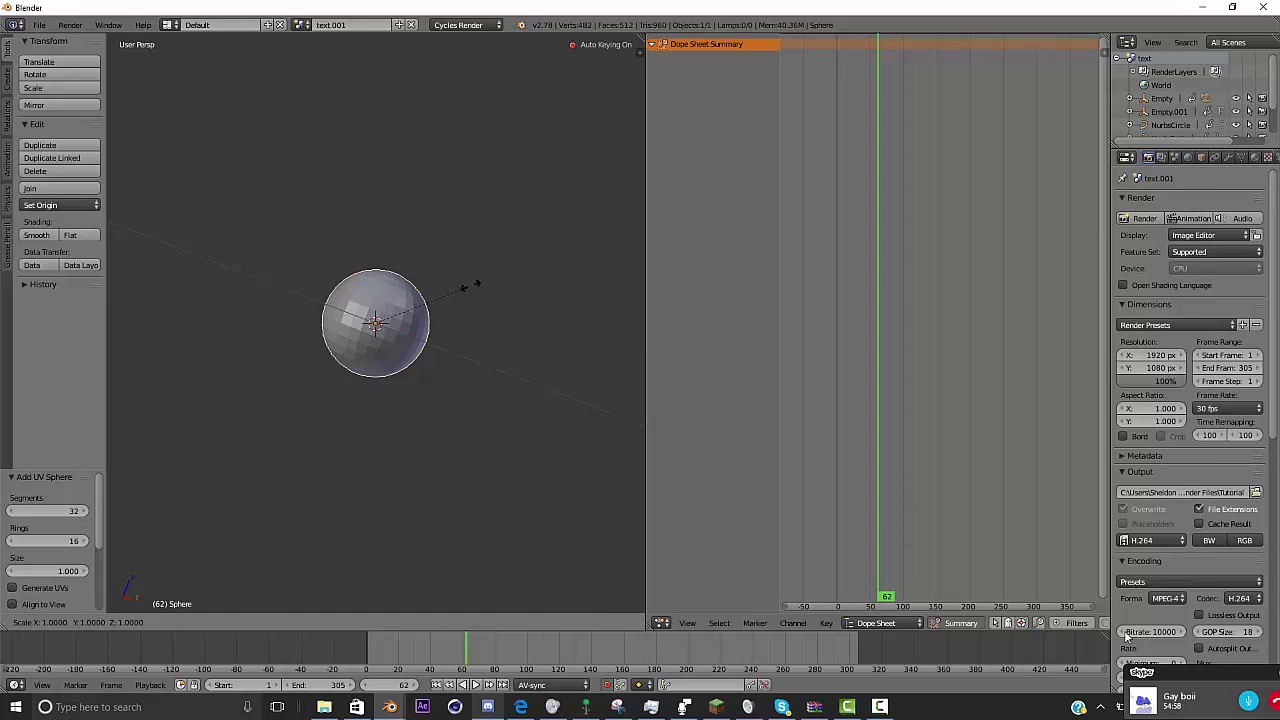
type("50")
key("Return")
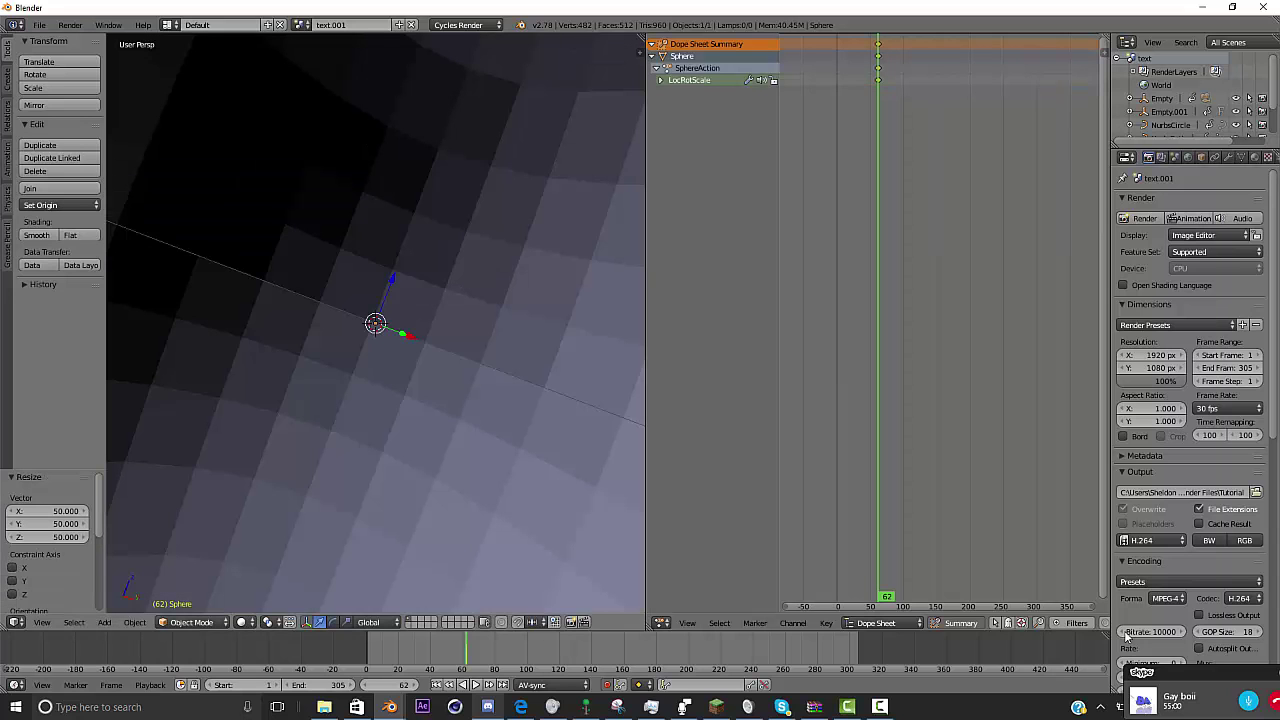
- Add a Displace modifier to the large sphere
middle_click_drag(400, 310, 205, 270)
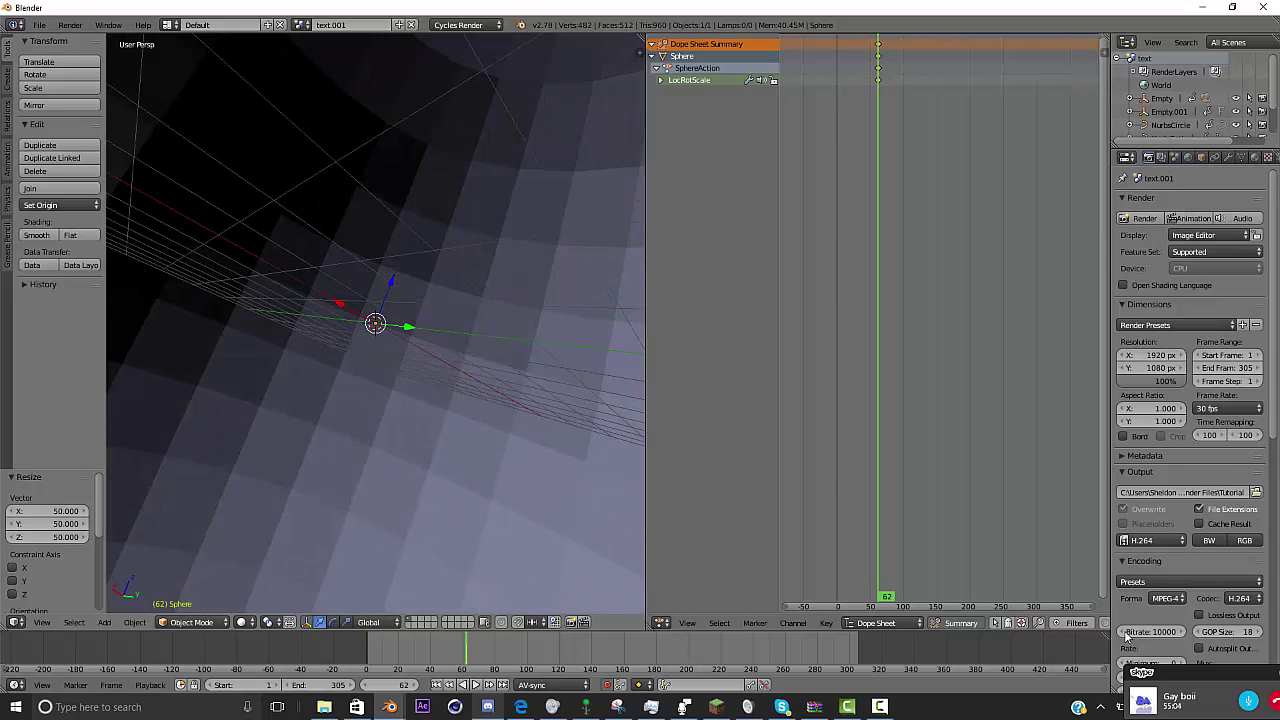
key("KP_1")
left_click(1201, 157)
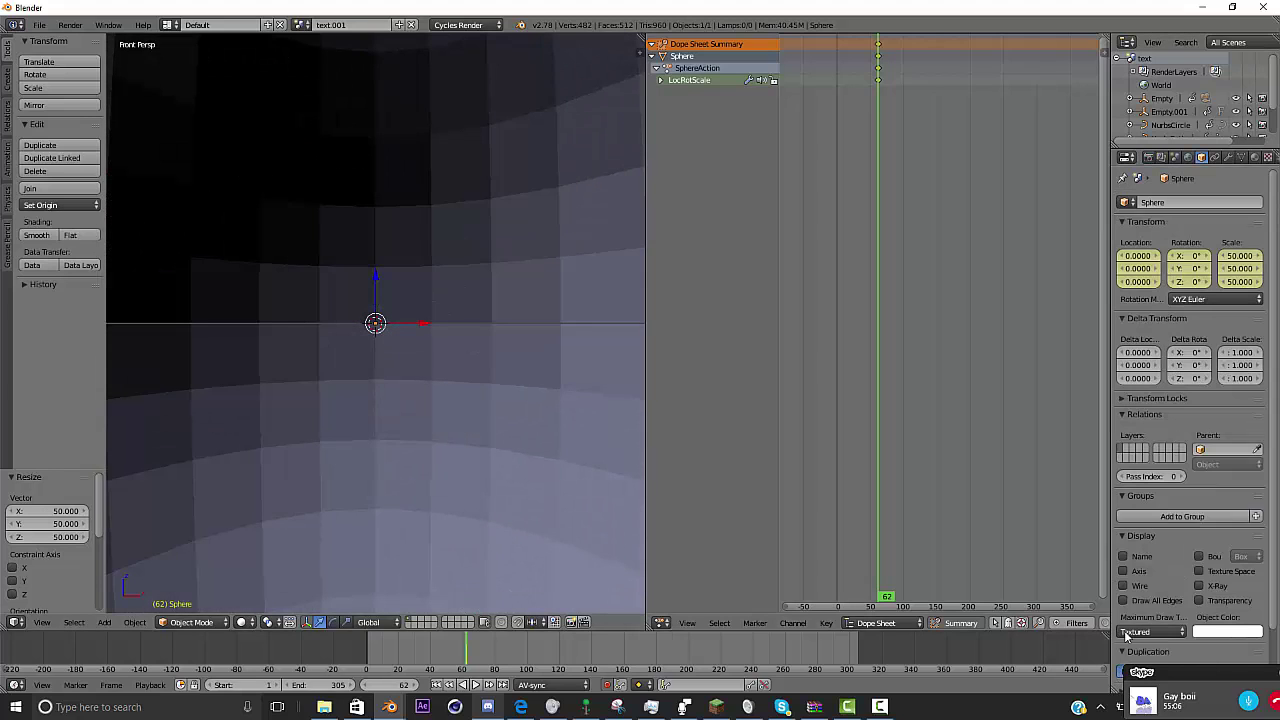
left_click(1255, 157)
left_click(1228, 157)
left_click(1190, 202)
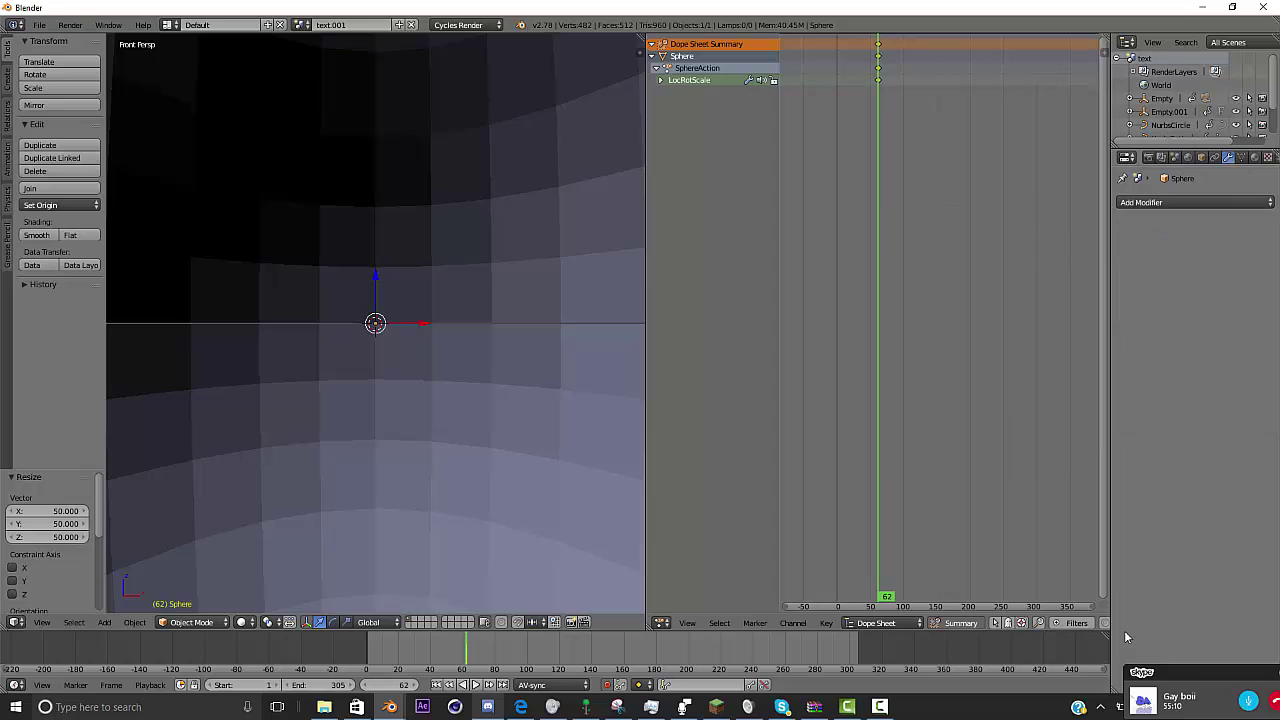
left_click(1160, 202)
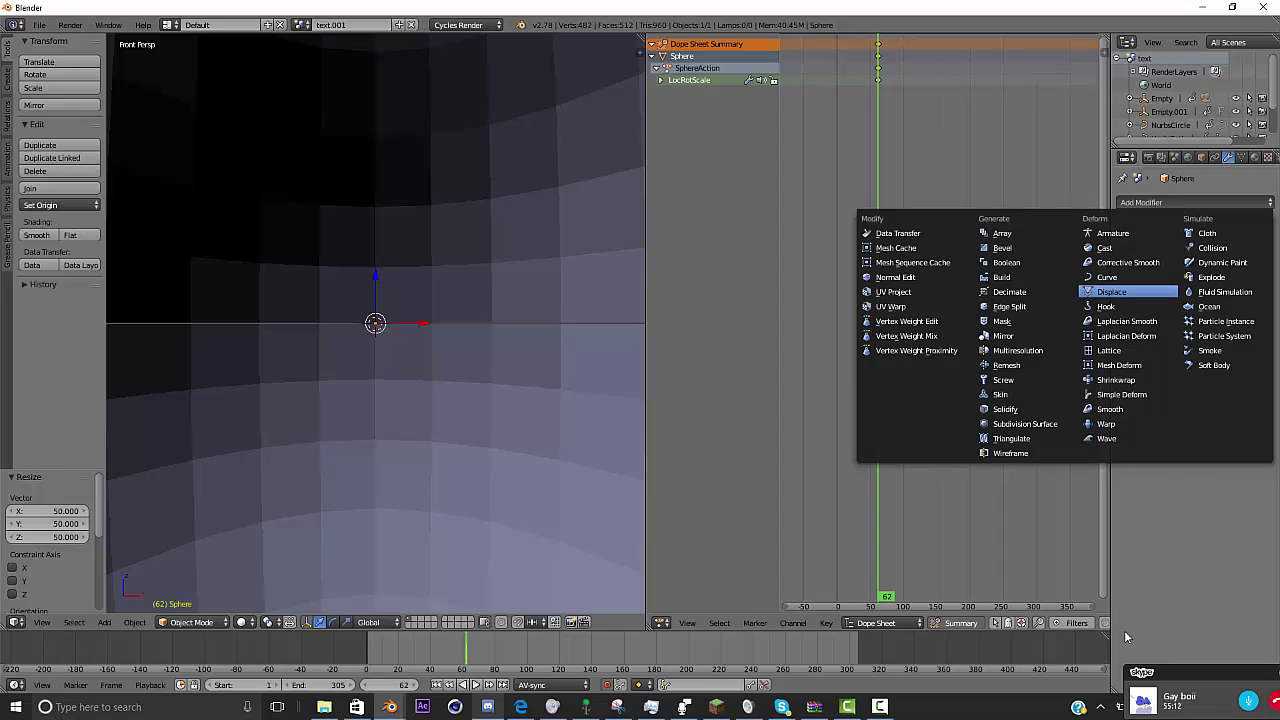
left_click(1118, 292)
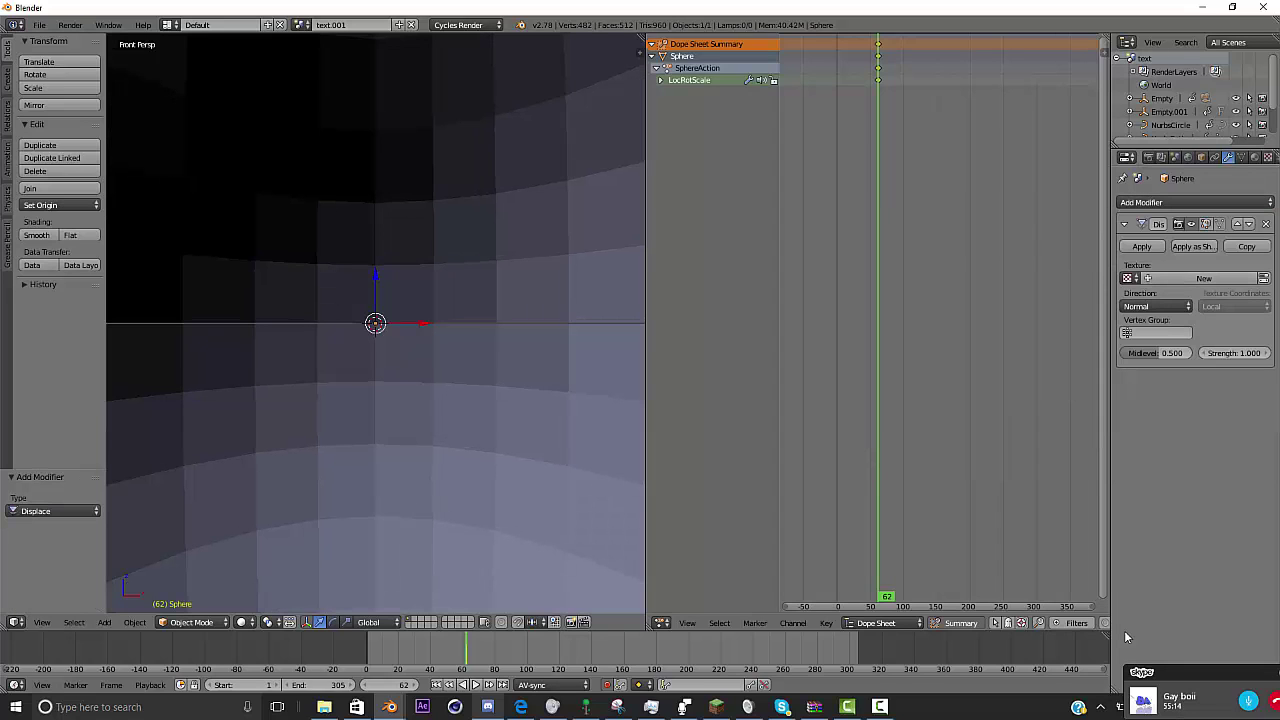
- Create a new texture for the Displace modifier and name it "smoke displace"
left_click(1204, 278)
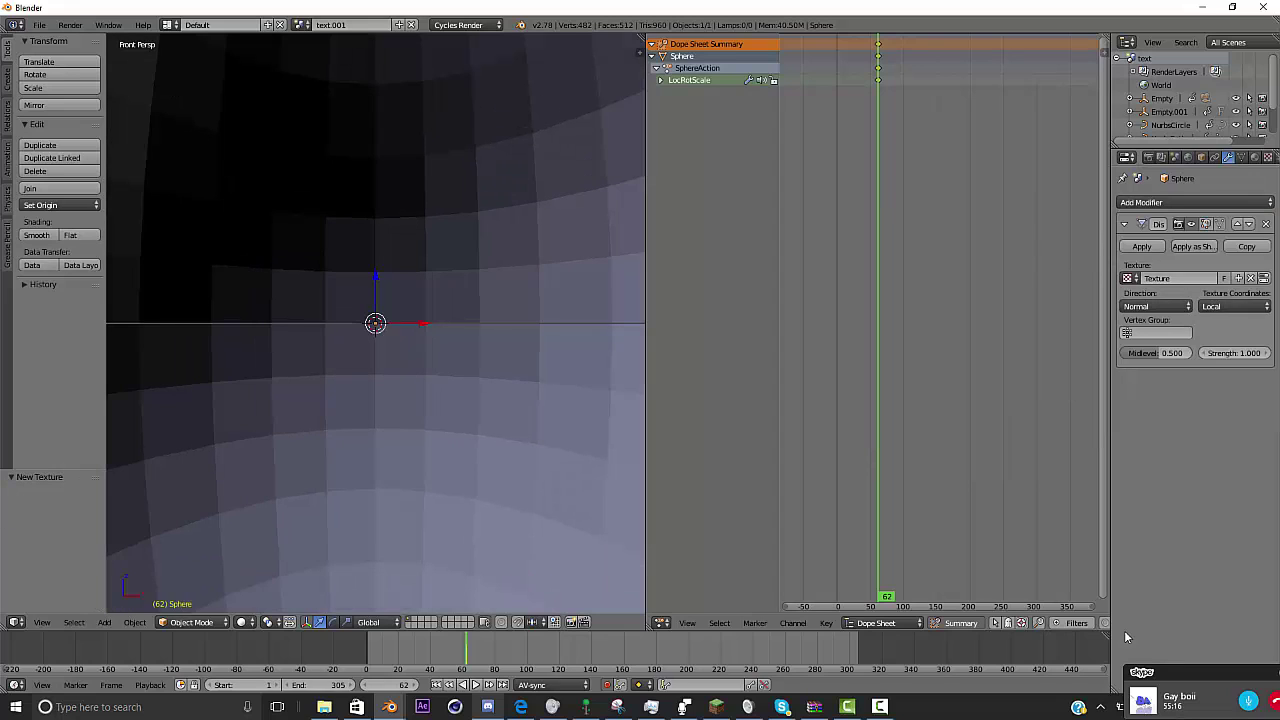
double_click(1170, 278)
key("BackSpace")
type("smoke displace")
key("Return")
- Duplicate the Displace modifier twice and set the second one's midlevel to 1.000 and strength to 1.400
left_click(1247, 246)
left_click(1247, 405)
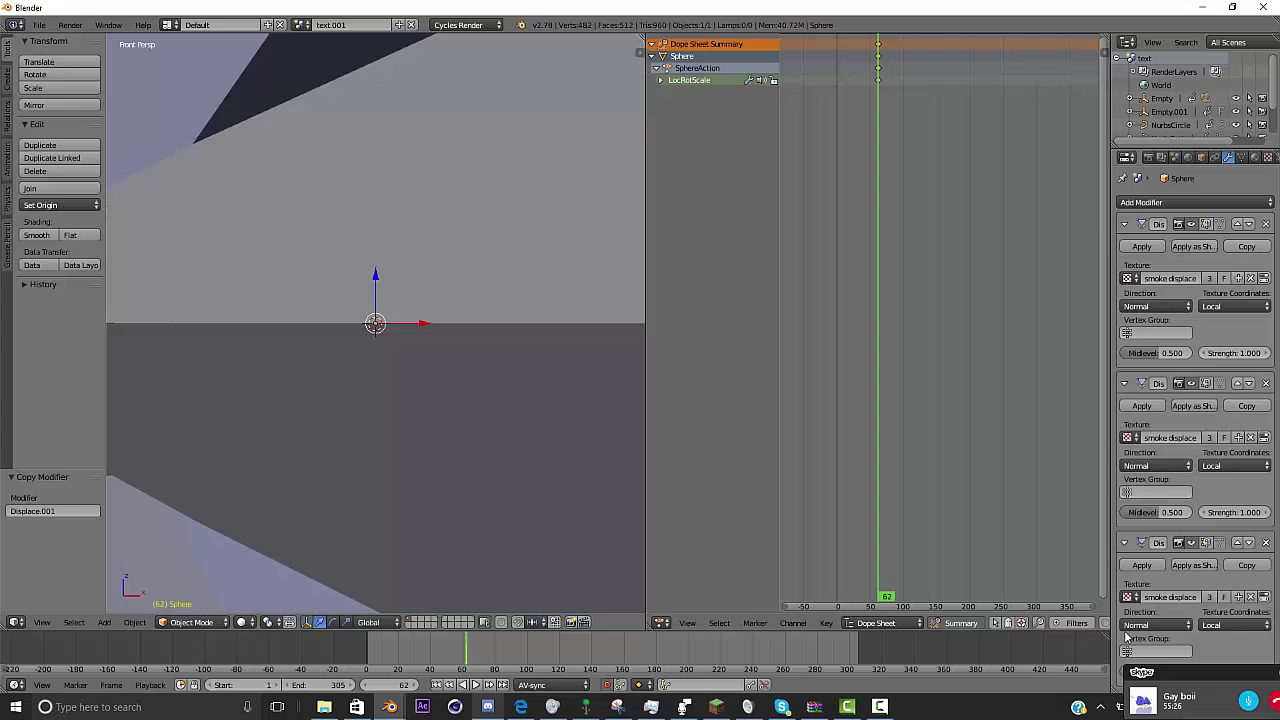
left_click_drag(1158, 512, 1194, 512)
left_click(1235, 512)
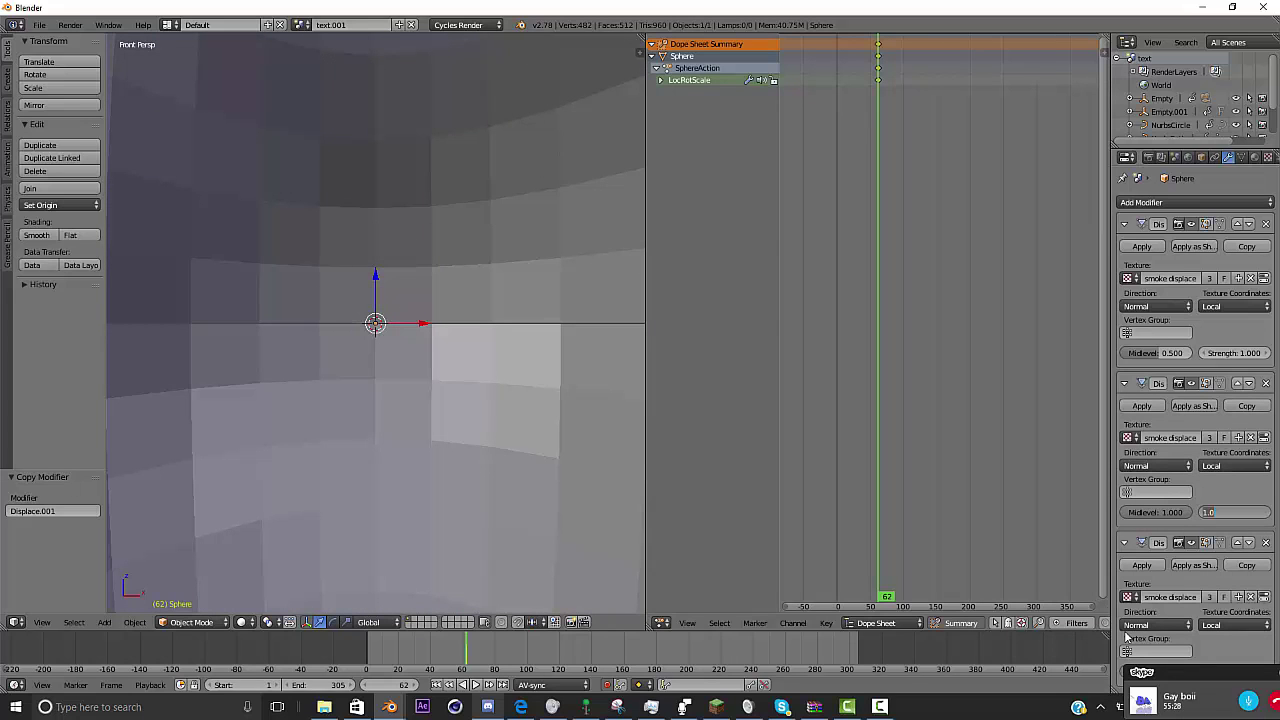
type("1.4")
key("Return")
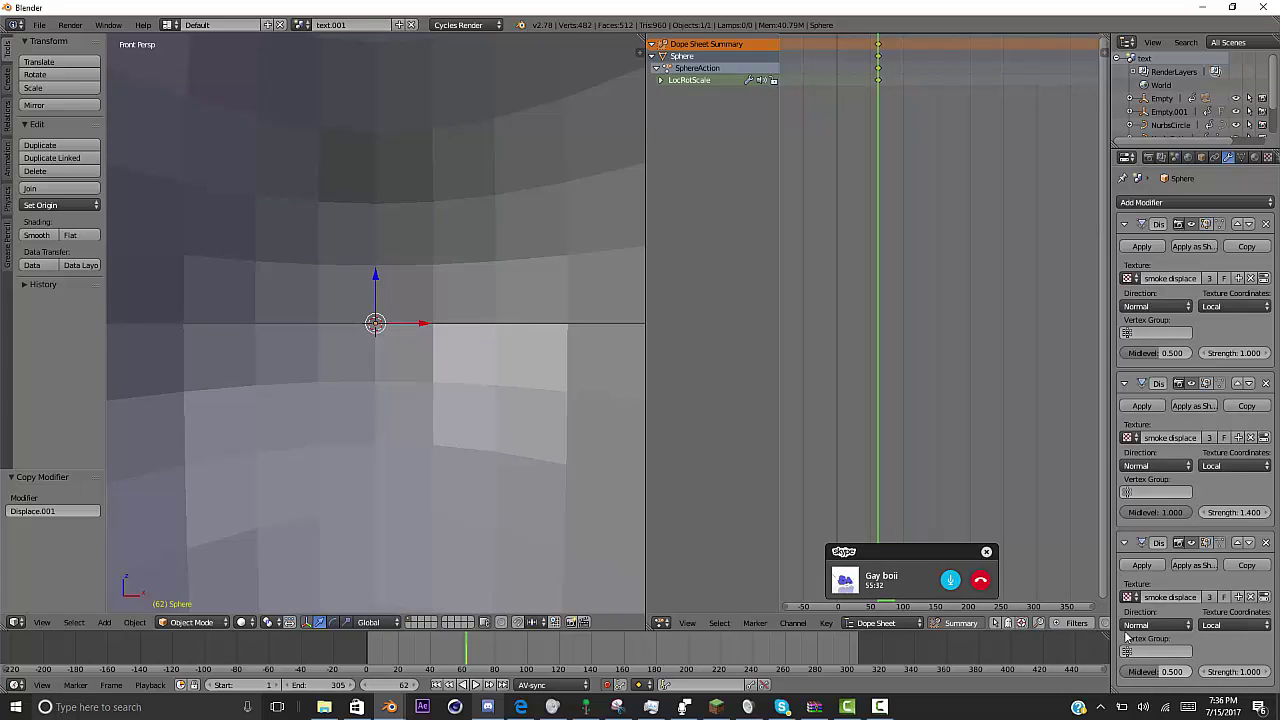
- Set the third Displace modifier's midlevel to 0.000 and strength to 0.800
left_click(1235, 671)
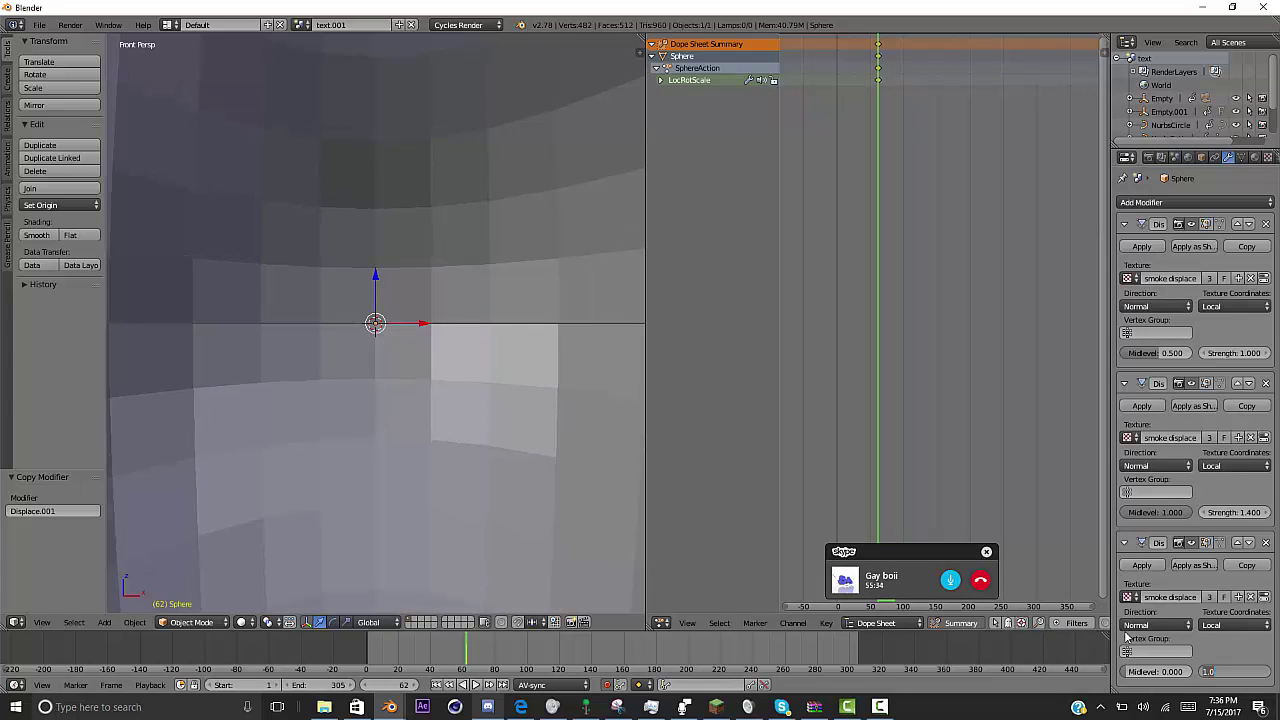
type("0.8")
key("Return")
scroll(375, 323, "down", 15)
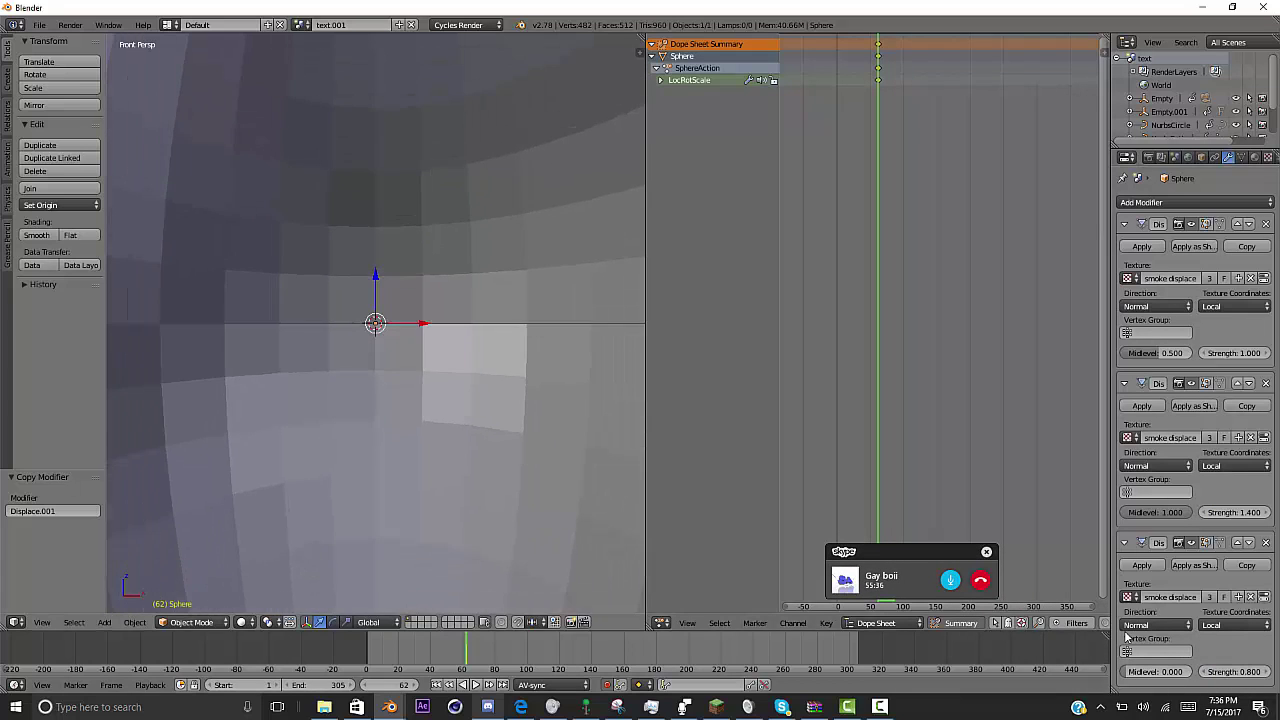
- Change the "smoke displace" texture type to Clouds
middle_click_drag(375, 323, 376, 325)
scroll(375, 323, "up", 12)
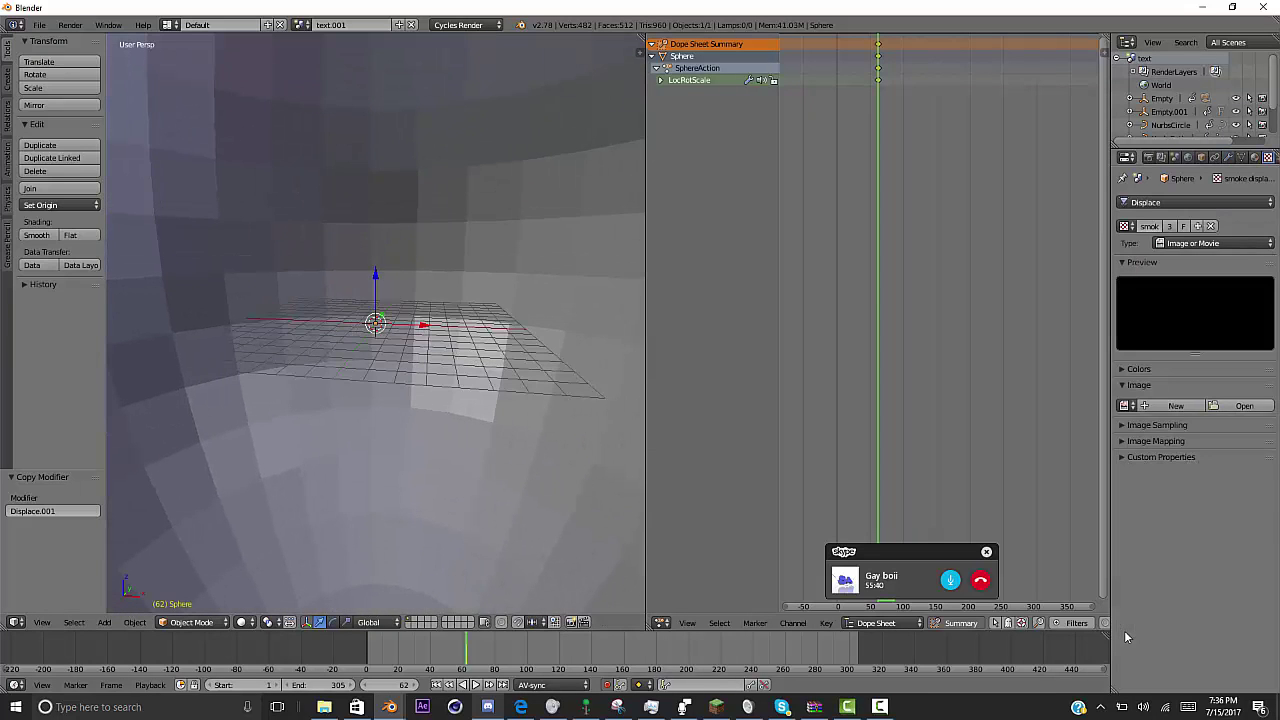
left_click(1213, 243)
left_click(1190, 288)
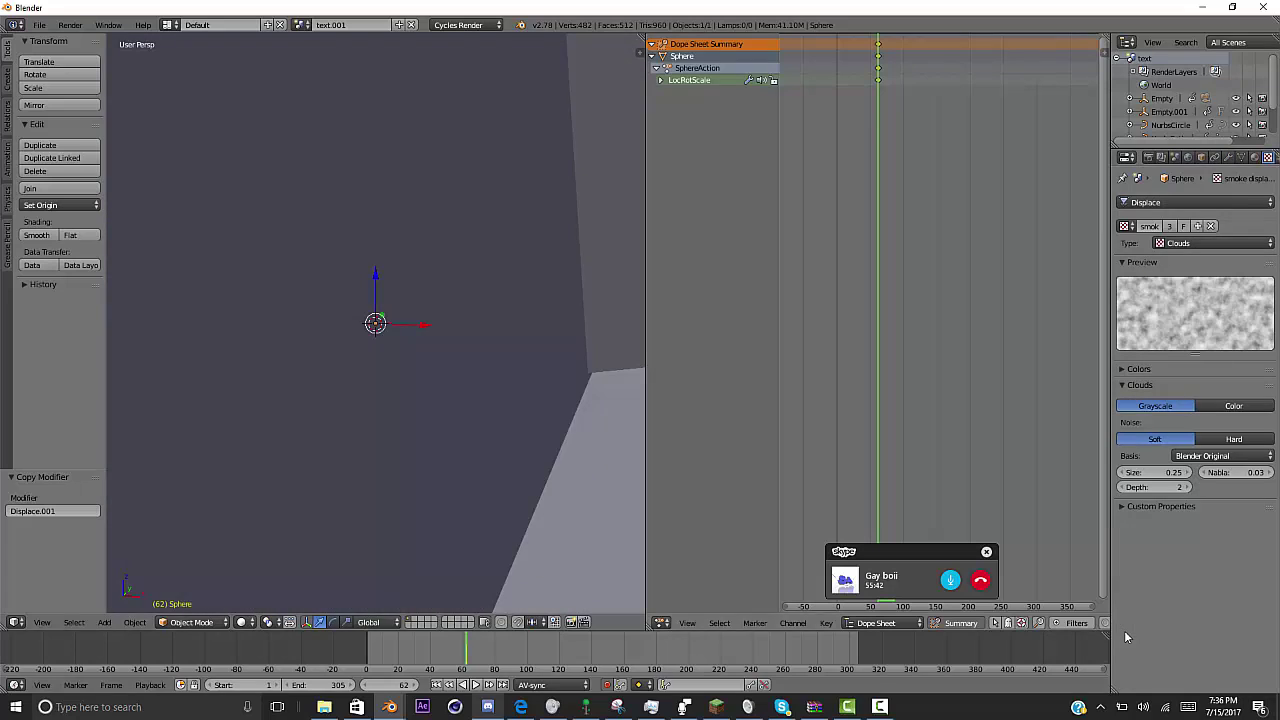
- Set the Clouds texture's size to 0.10 and its depth to 18
scroll(375, 323, "down", 12)
scroll(375, 323, "up", 9)
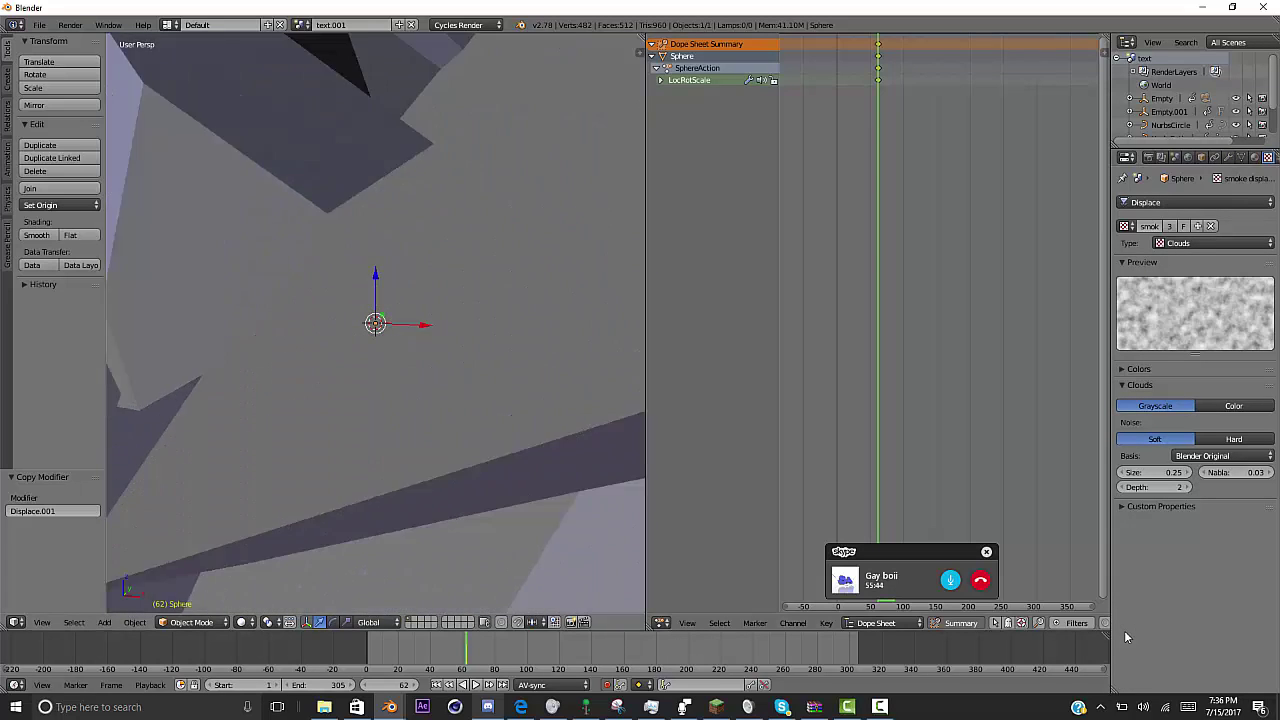
scroll(375, 323, "up", 4)
left_click(1154, 472)
type("1")
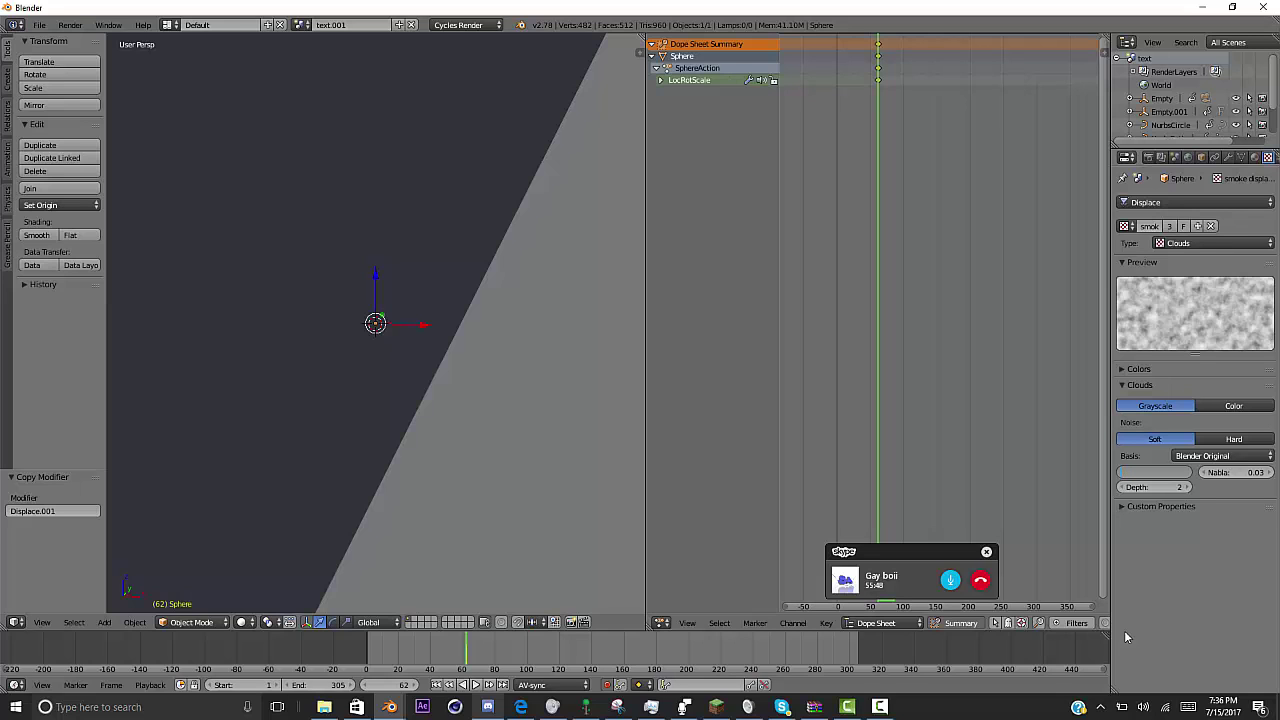
key("Return")
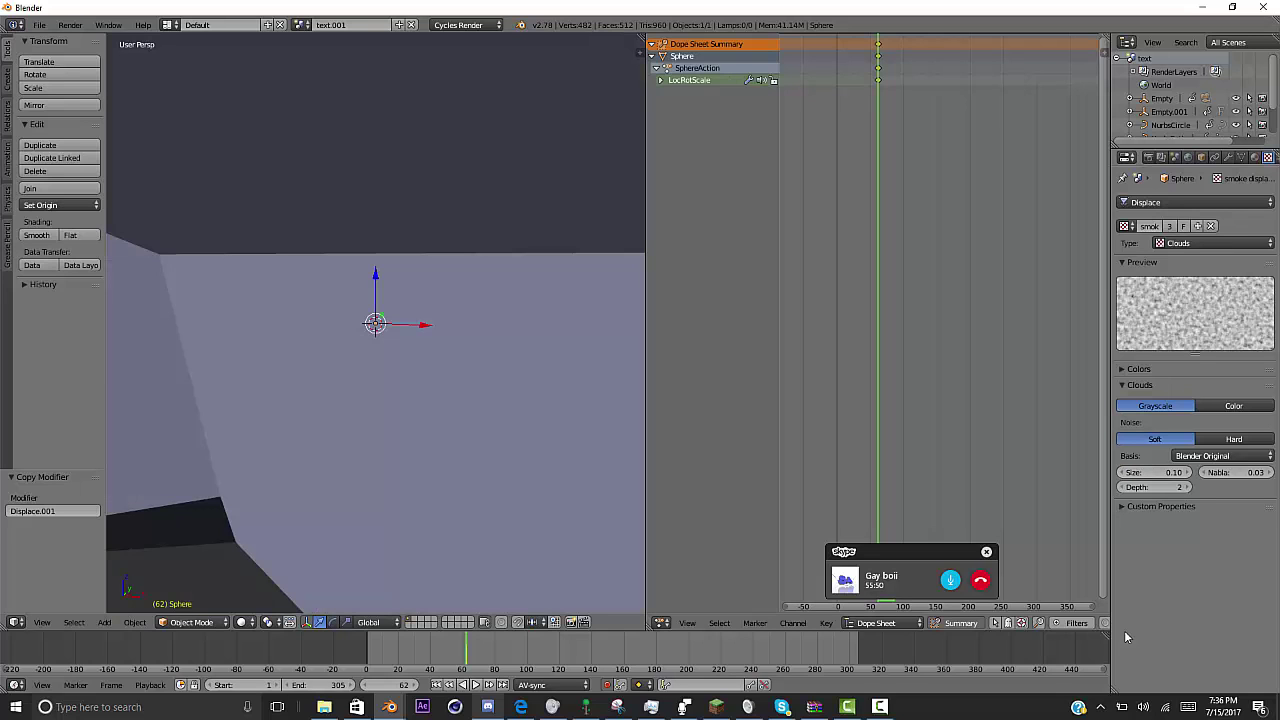
left_click_drag(1154, 487, 1267, 487)
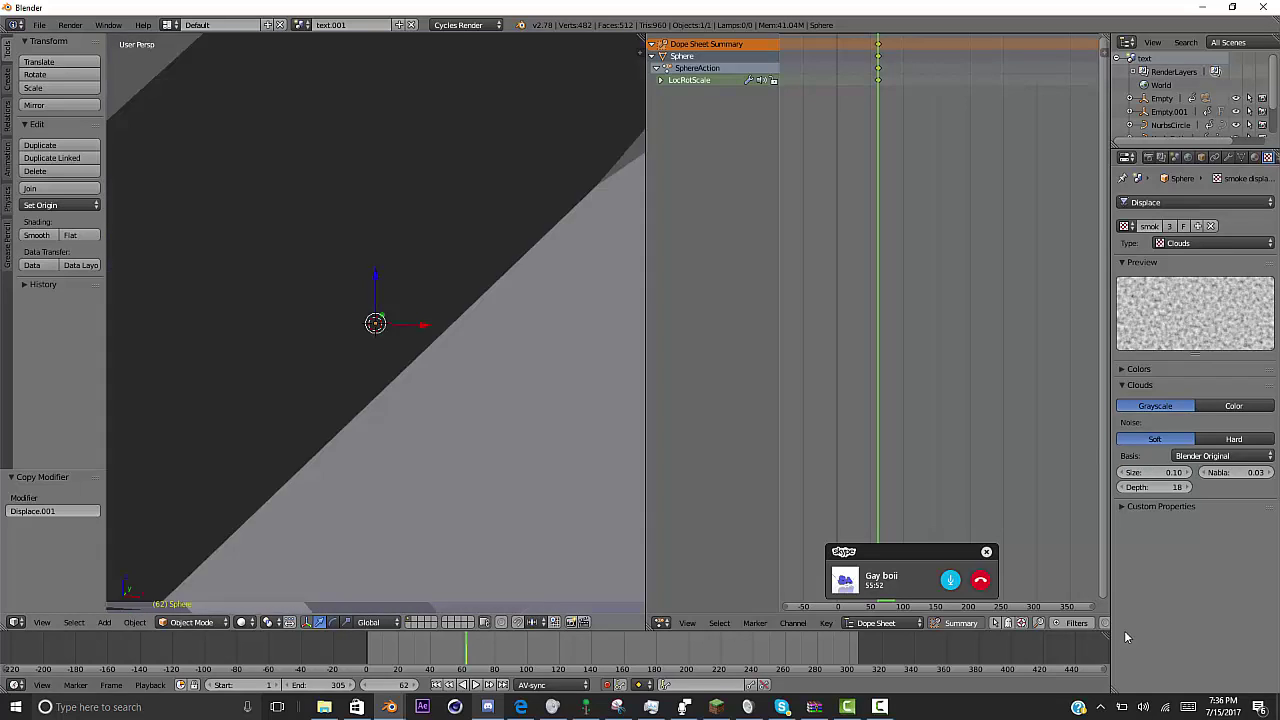
- Subdivide the whole sphere mesh three times in Edit Mode and return to Object Mode
key("Tab")
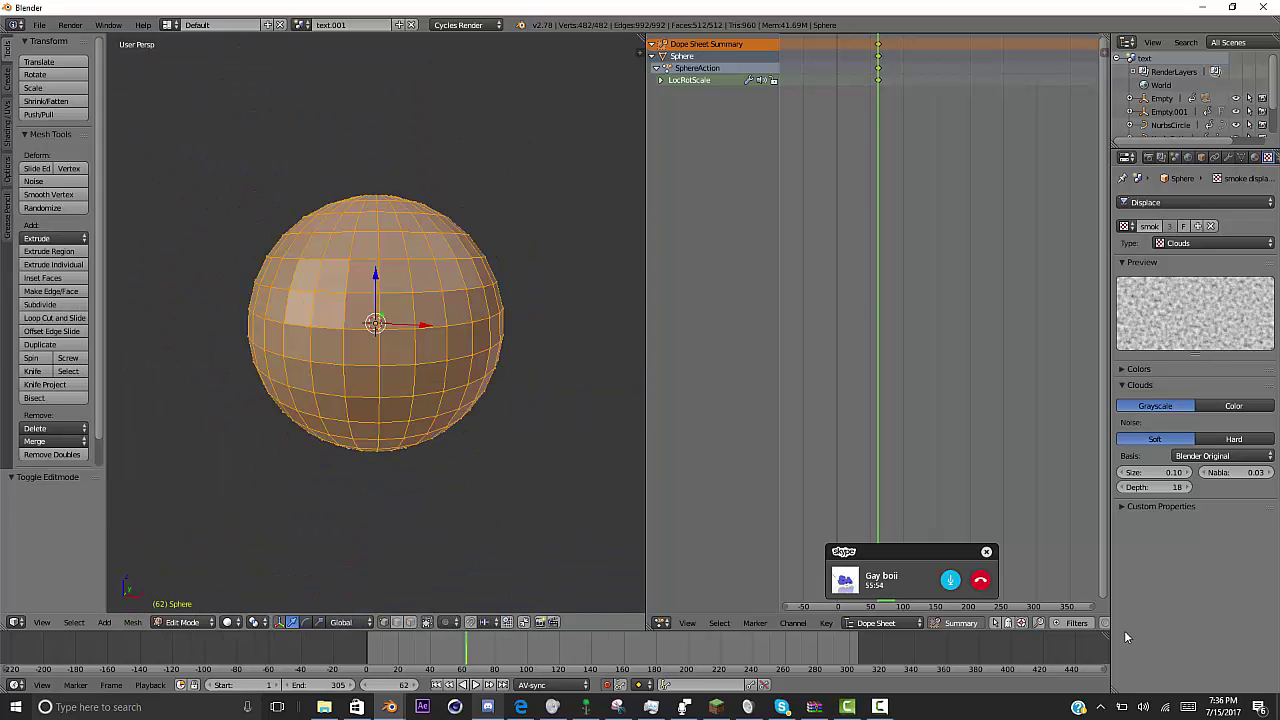
left_click(54, 305)
left_click(54, 305)
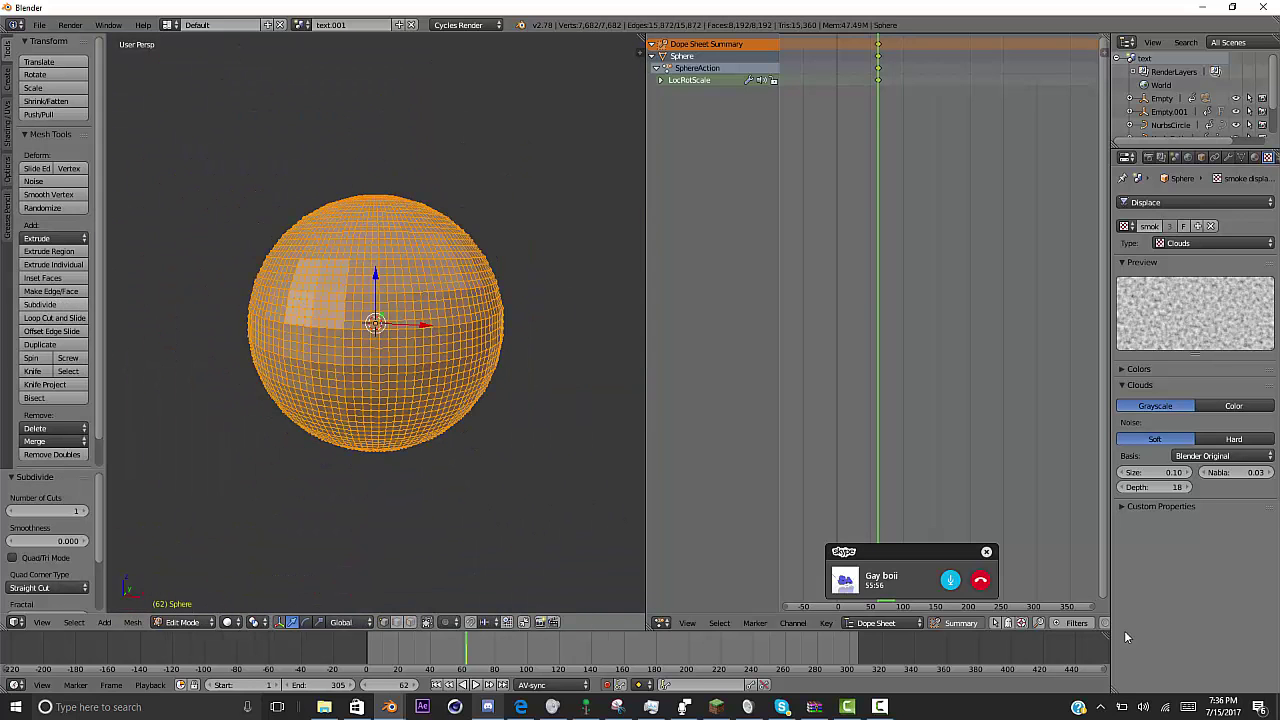
left_click(54, 305)
key("Tab")
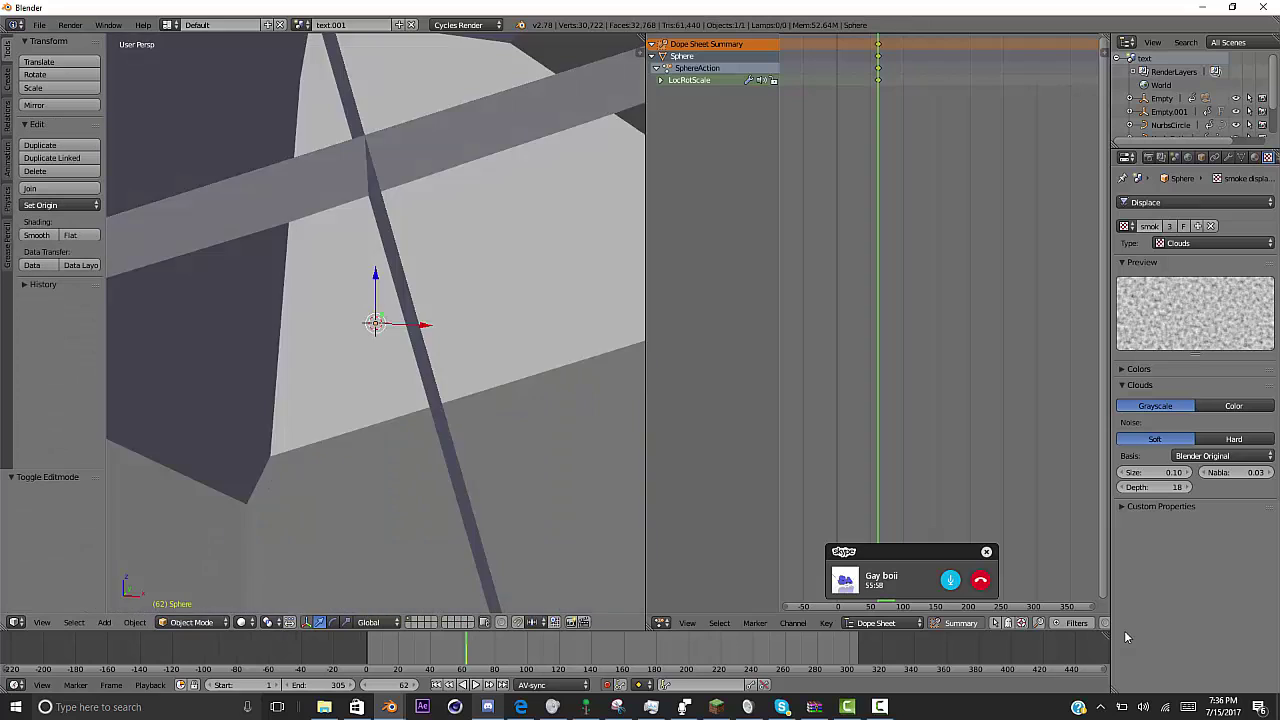
scroll(375, 323, "down", 8)
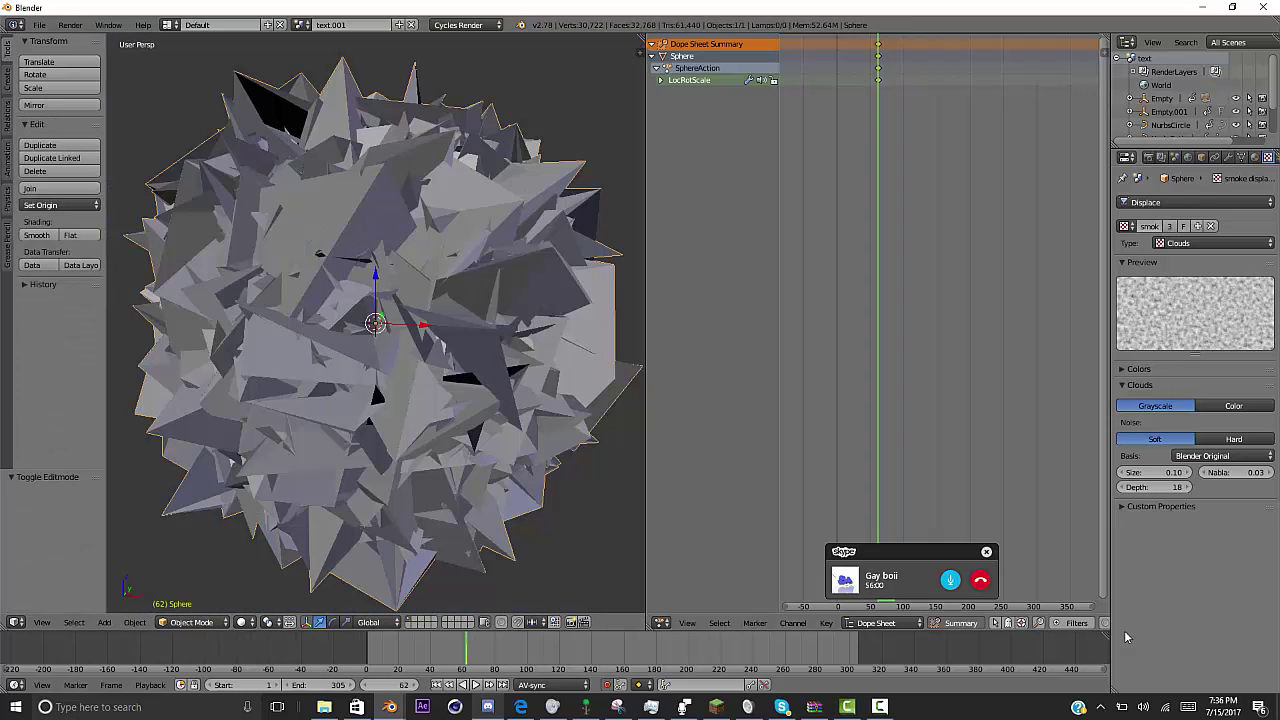
- Switch the render engine to Blender Render and give the sphere a new Halo material
left_click(1254, 157)
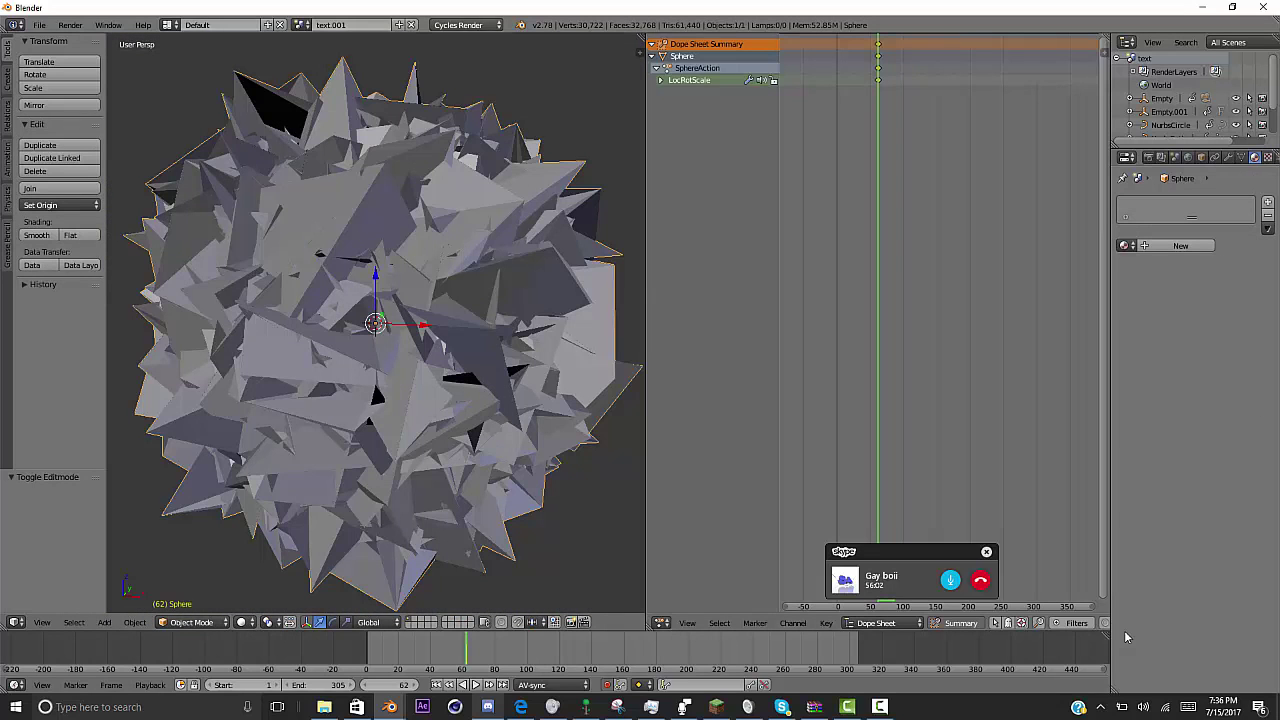
left_click(465, 24)
left_click(459, 41)
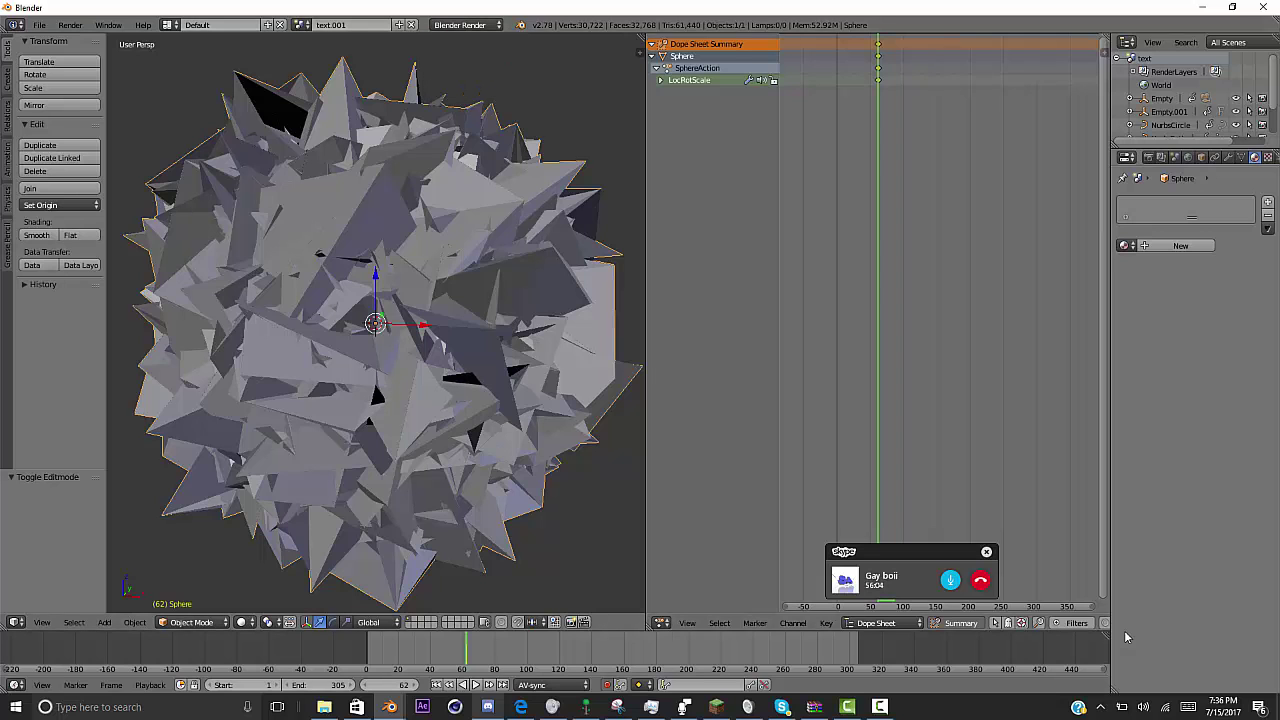
left_click(1267, 157)
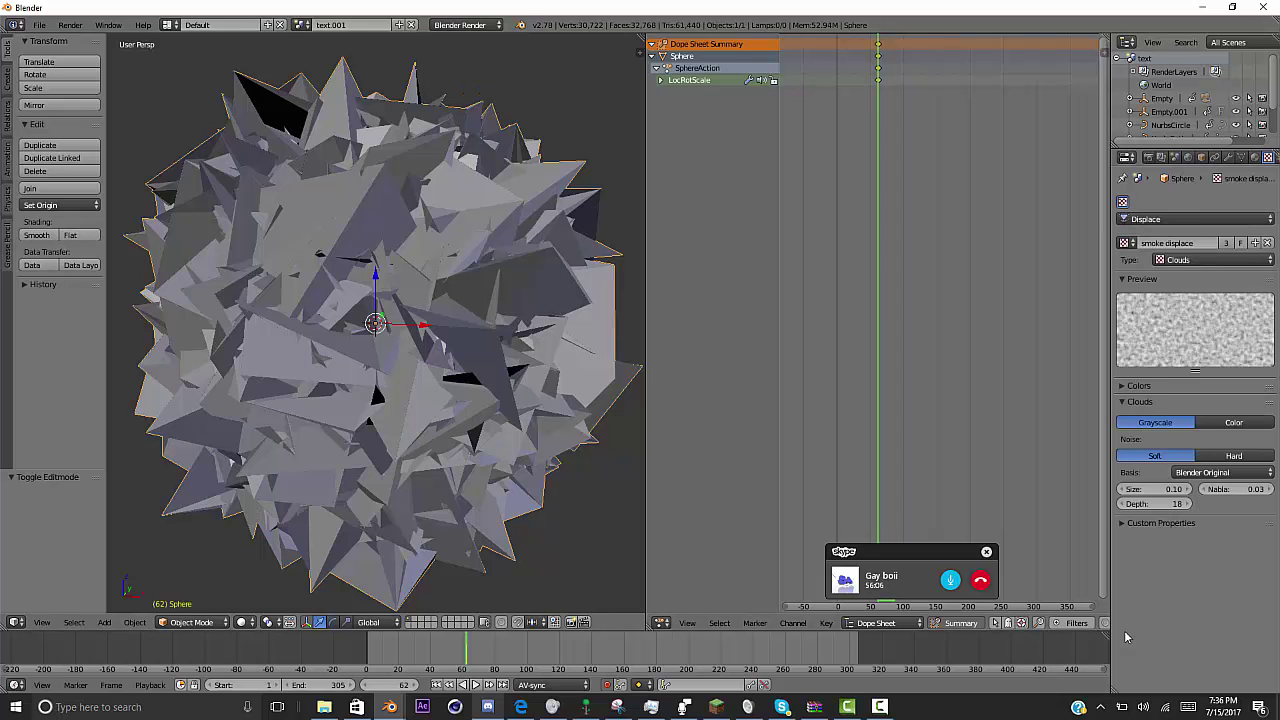
left_click(1254, 157)
left_click(1176, 245)
left_click(1243, 262)
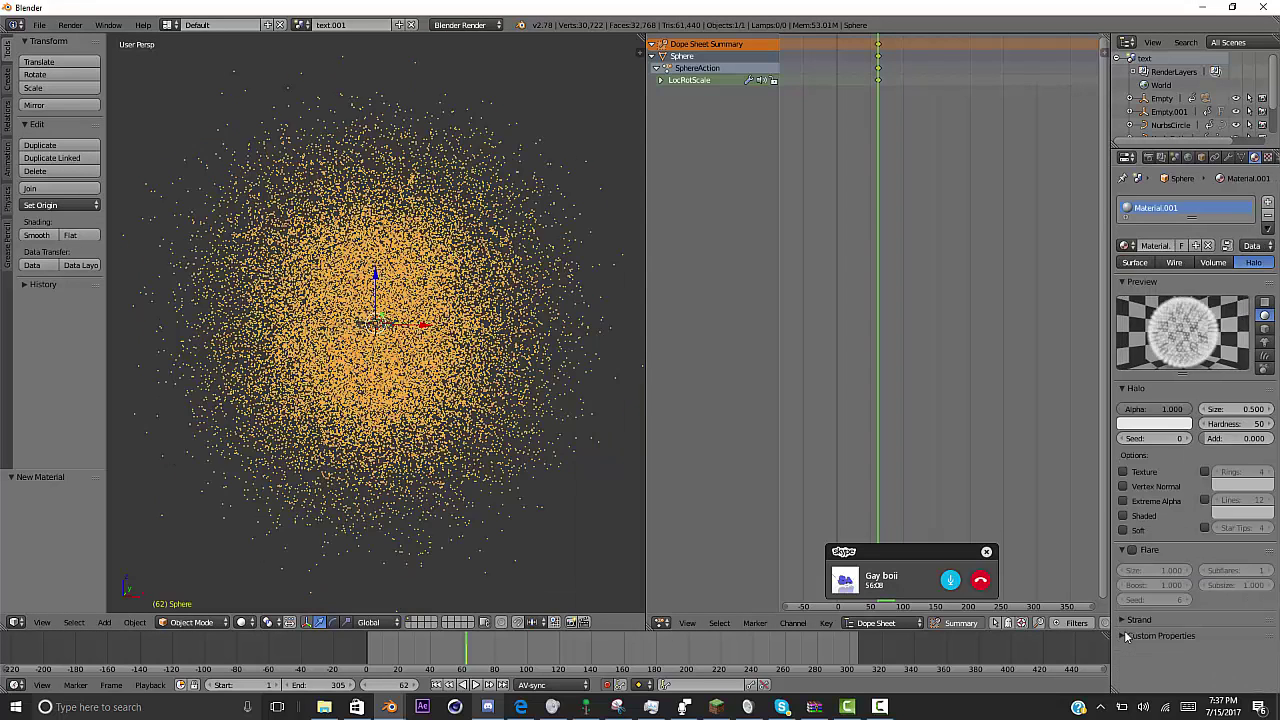
- Set the halo size to 1.400 and preview the particles in rendered shading
key("shift+z")
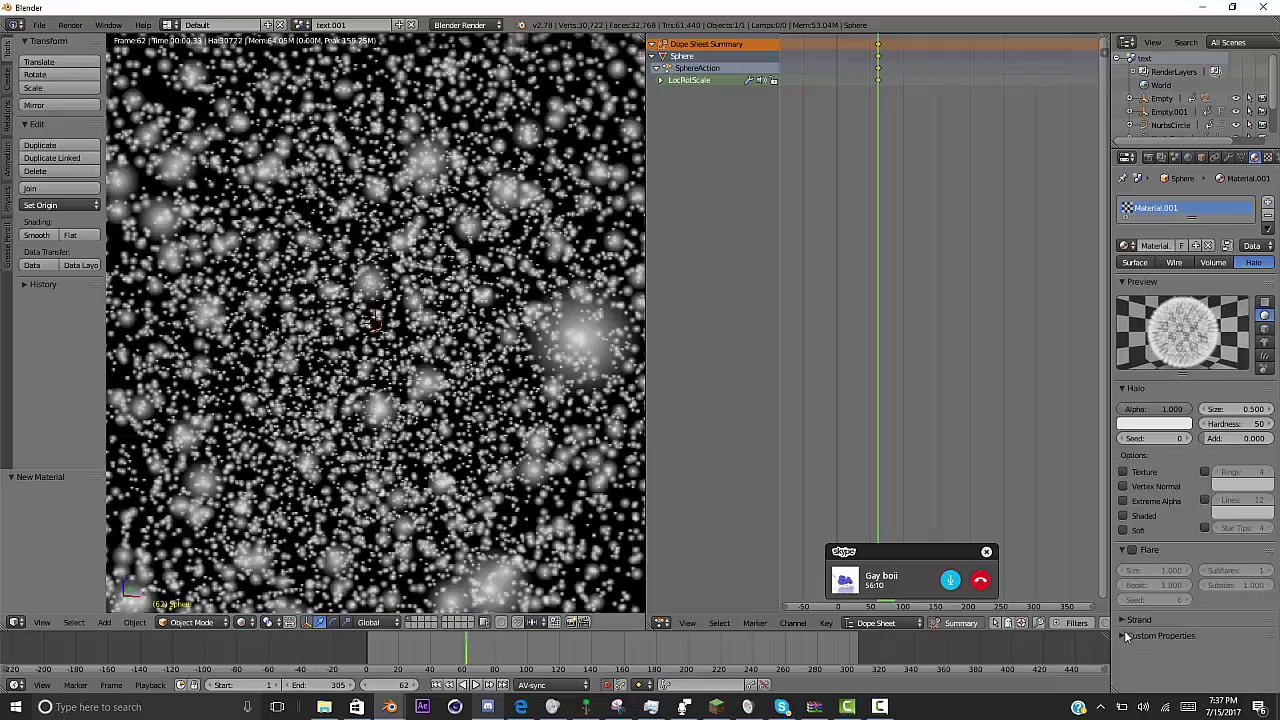
key("shift+z")
left_click(1237, 409)
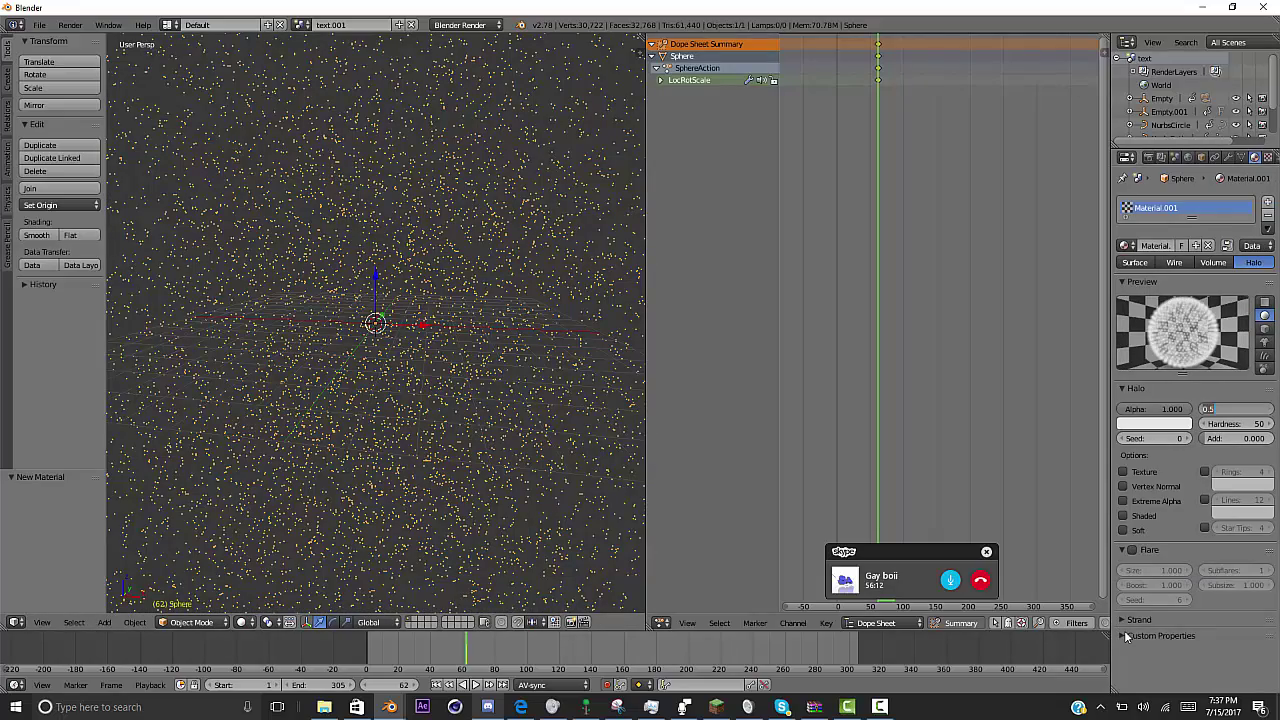
type("1.4")
key("Return")
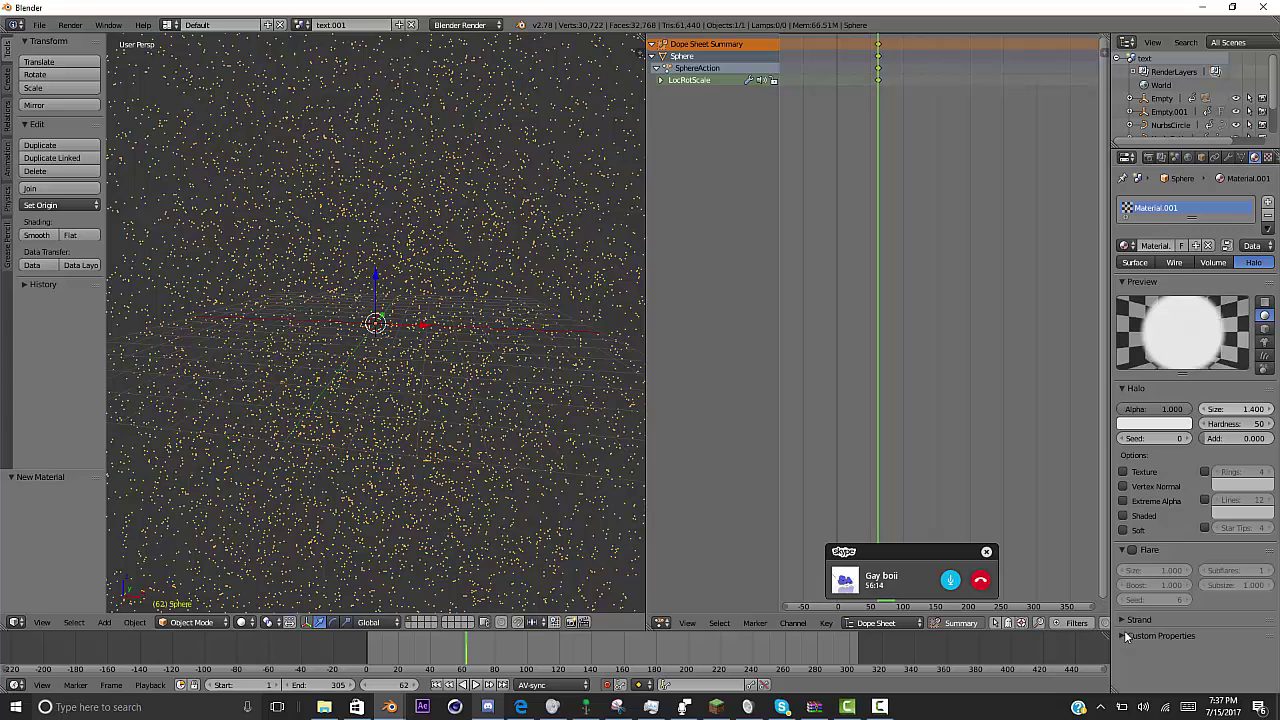
key("shift+z")
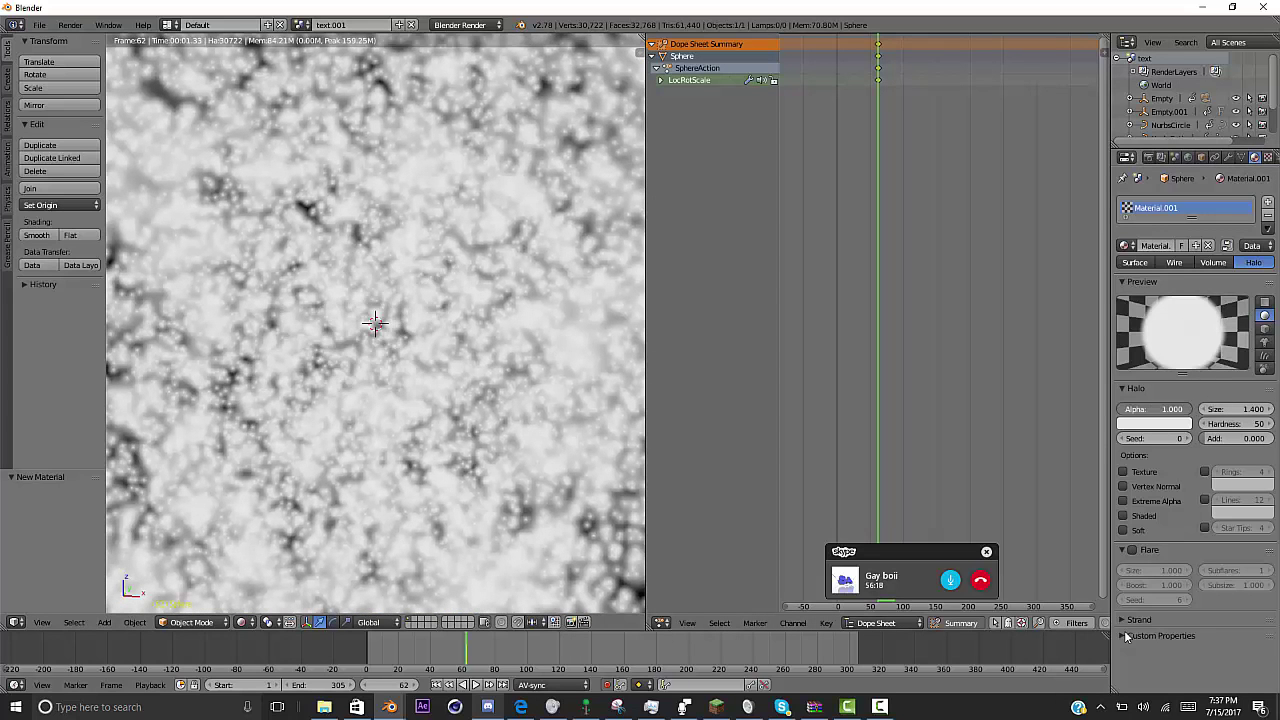
- Lower the halo material's alpha to 0.015
left_click(1154, 409)
type("0")
type(".015")
key("Return")
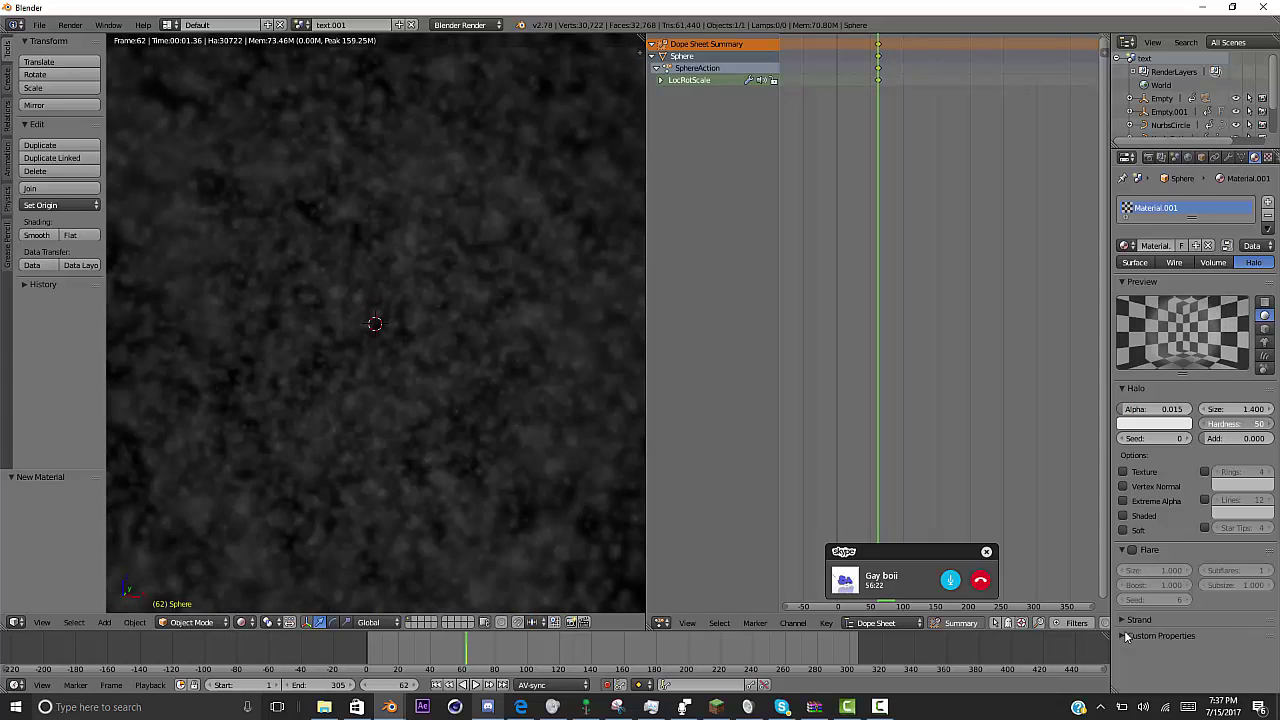
- Set the halo hardness to 35 and darken the halo color to gray, then leave the rendered preview
left_click(1230, 424)
type("35")
key("Return")
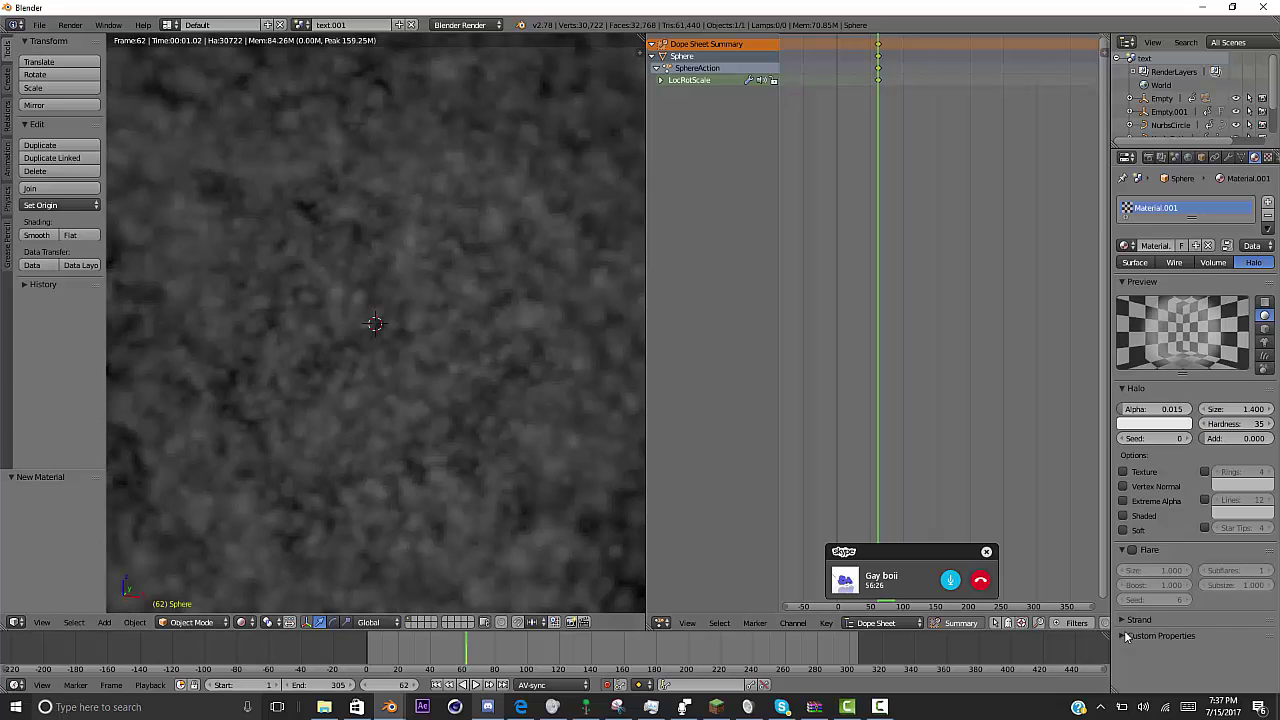
left_click(1154, 423)
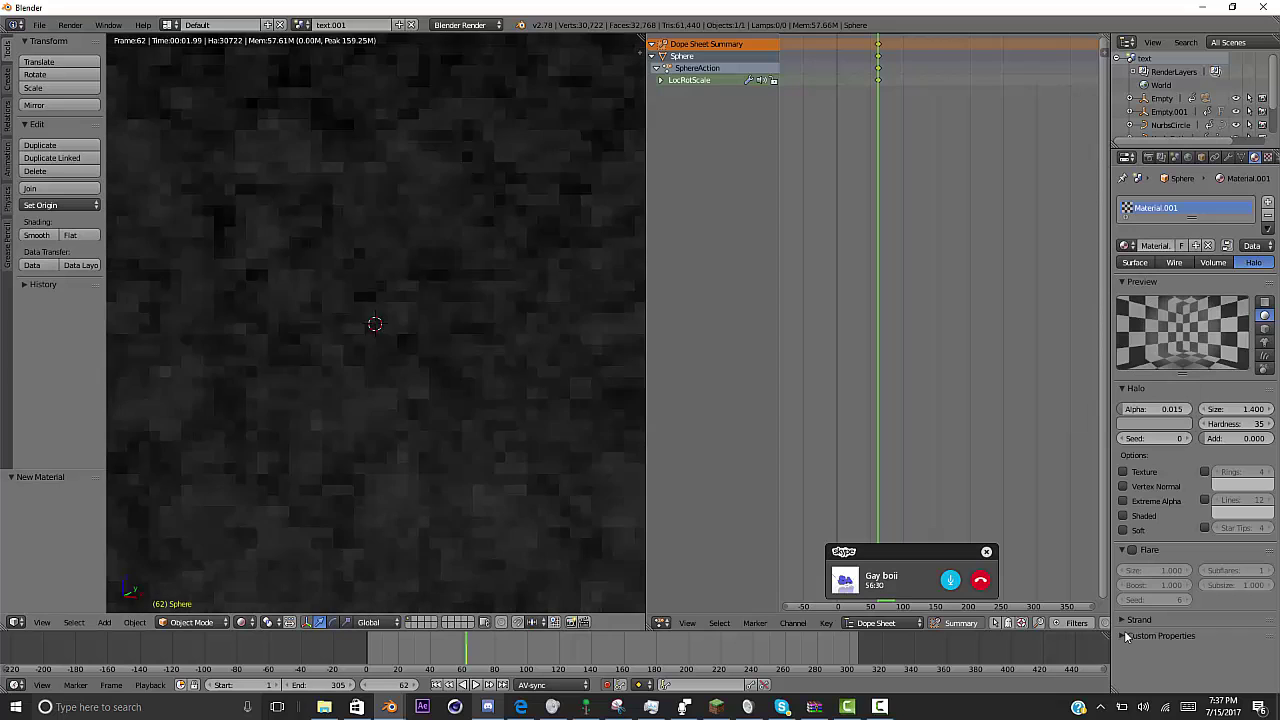
key("shift+z")
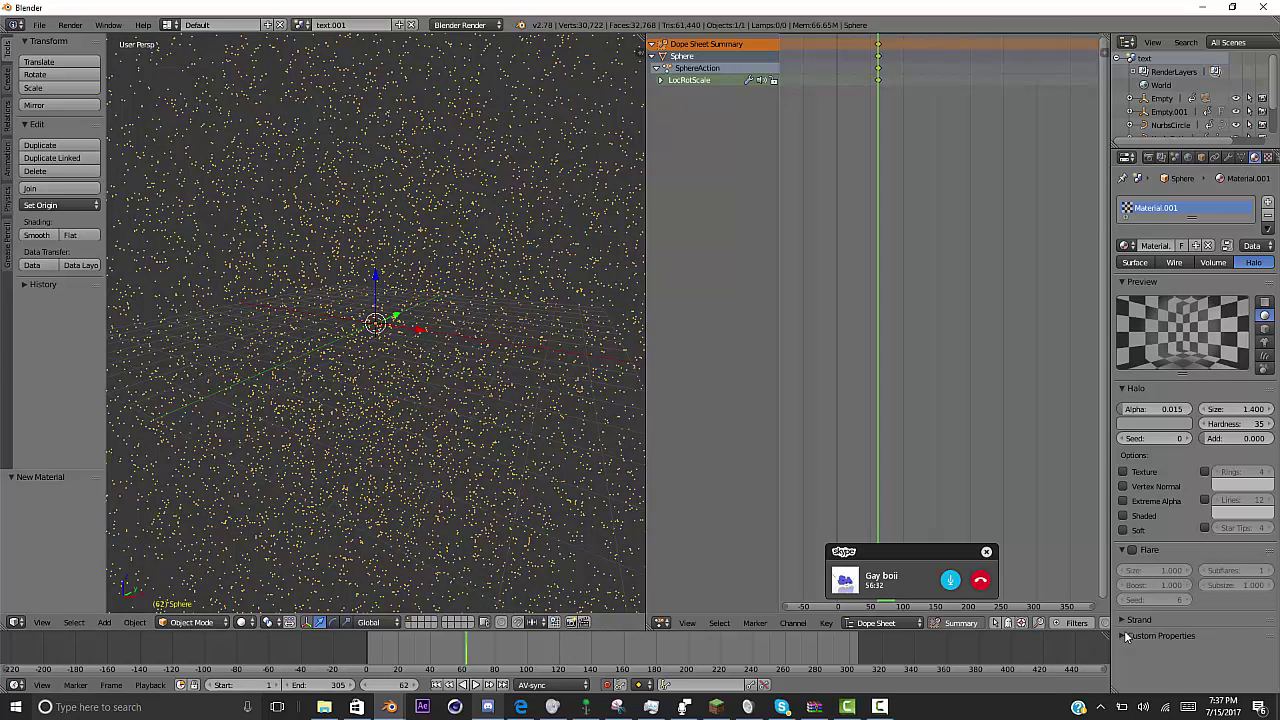
- Rename the current scene to "smoke" and switch back to the "text" scene
left_click(330, 24)
type("smoke")
key("Return")
left_click(301, 24)
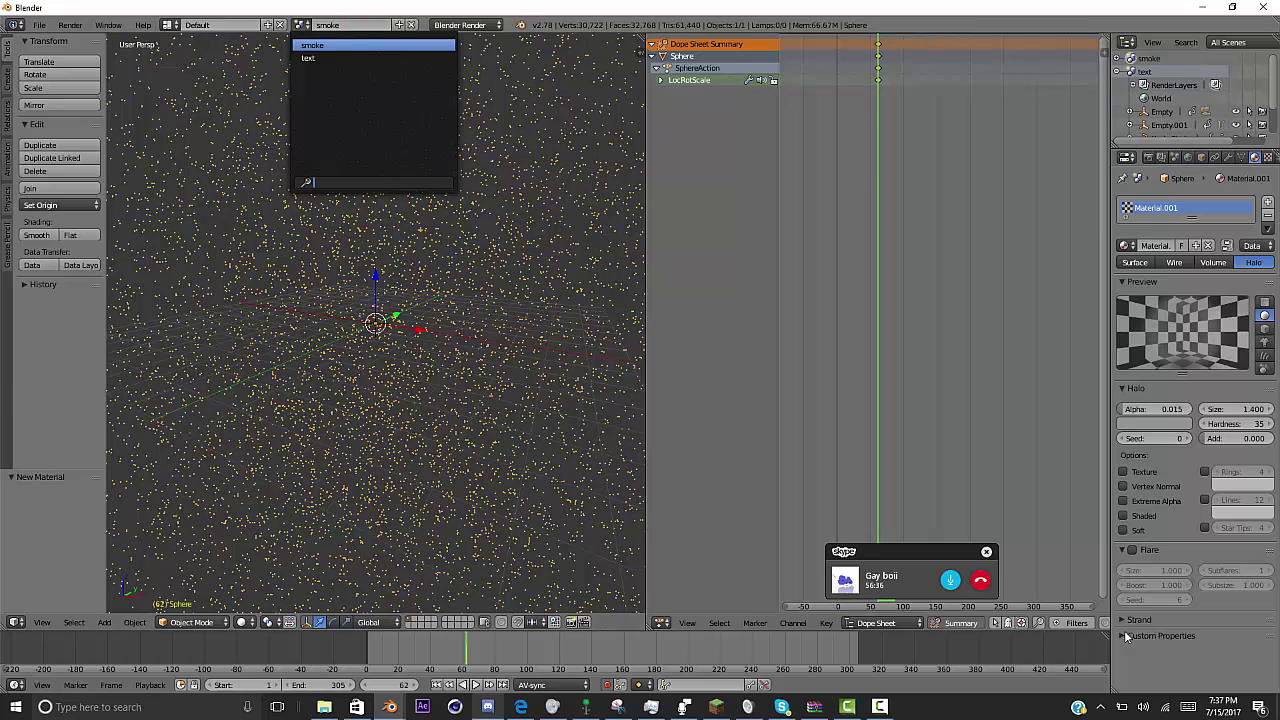
key("Down")
key("Return")
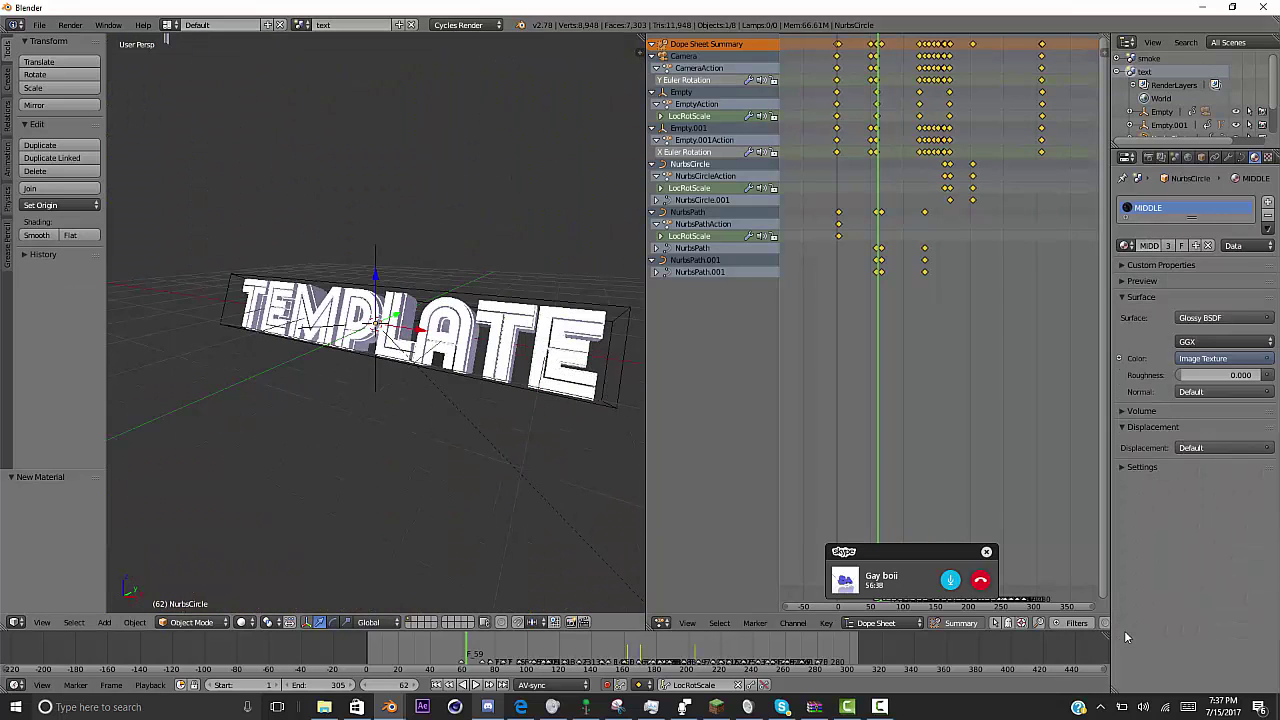
- From the camera view, link the camera and its empty to the "smoke" scene, then switch to that scene
key("KP_0")
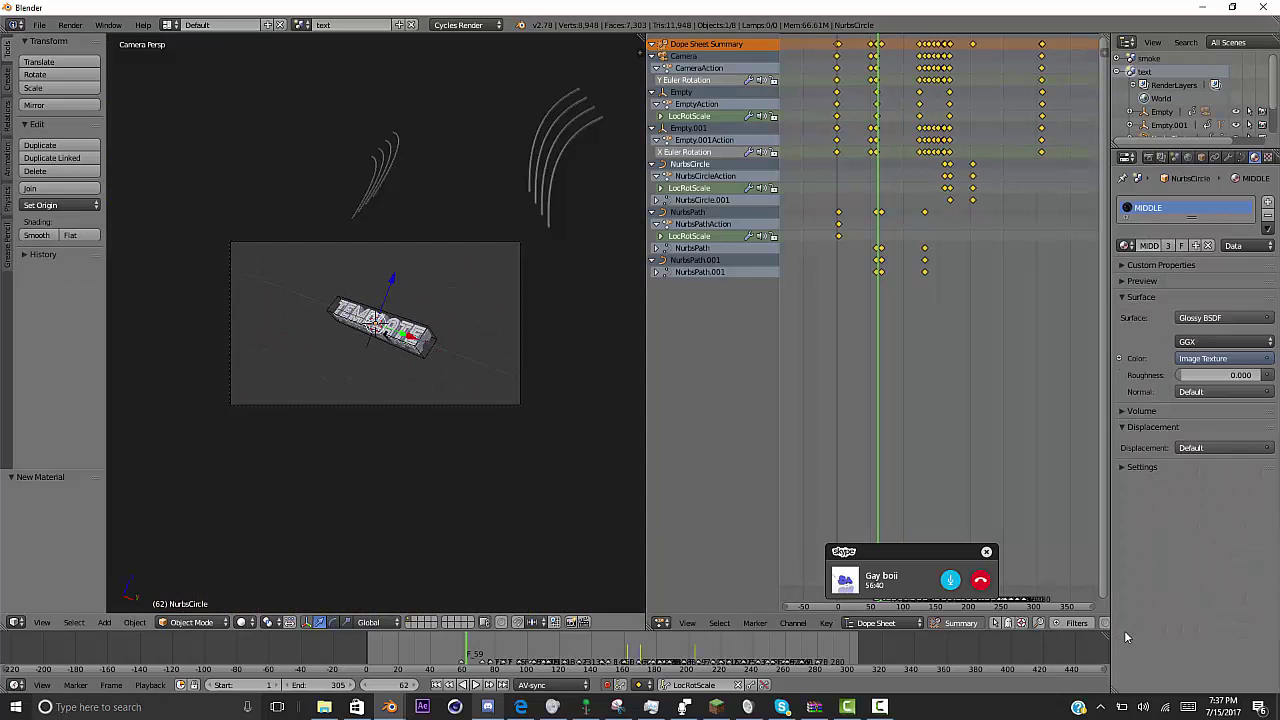
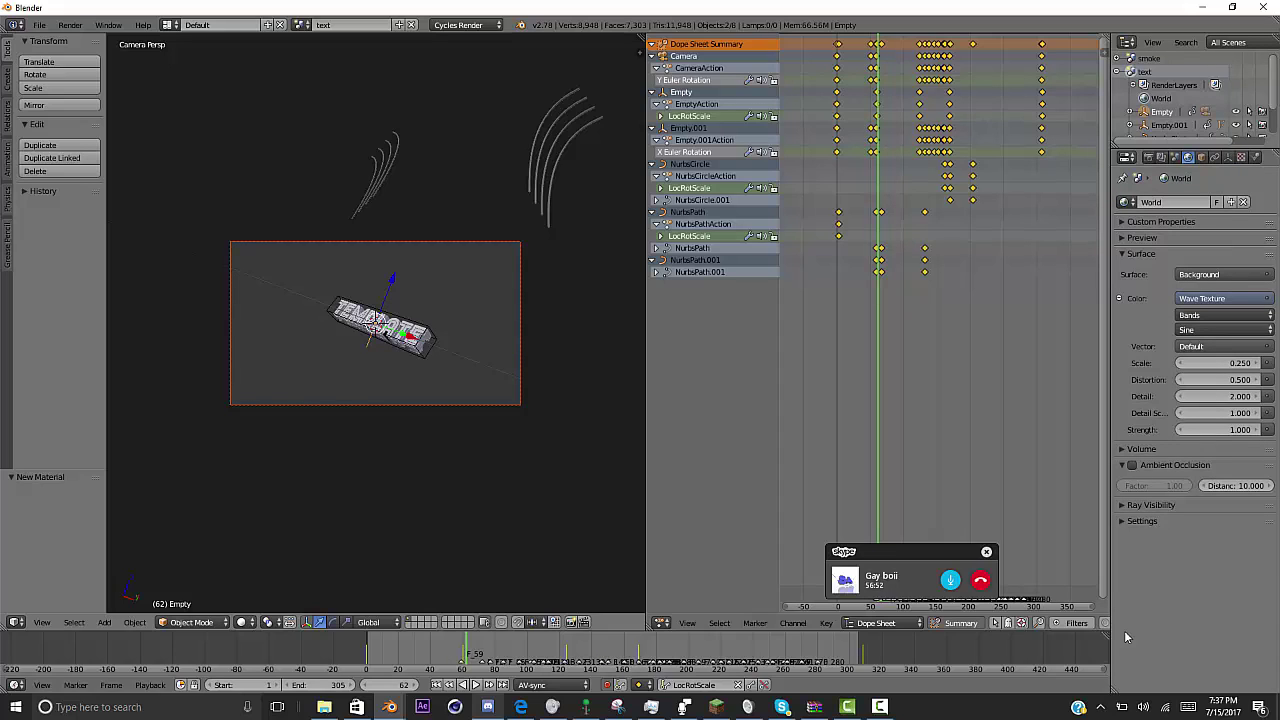
key("ctrl+l")
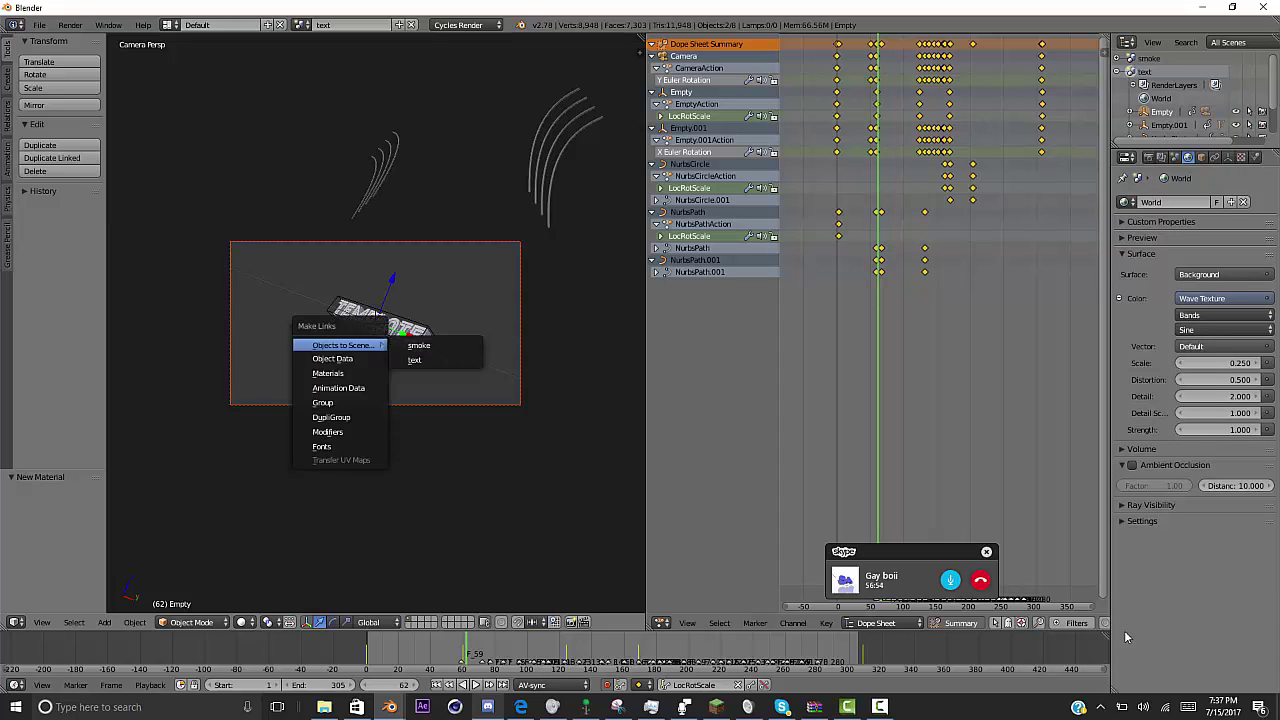
key("Right")
key("Return")
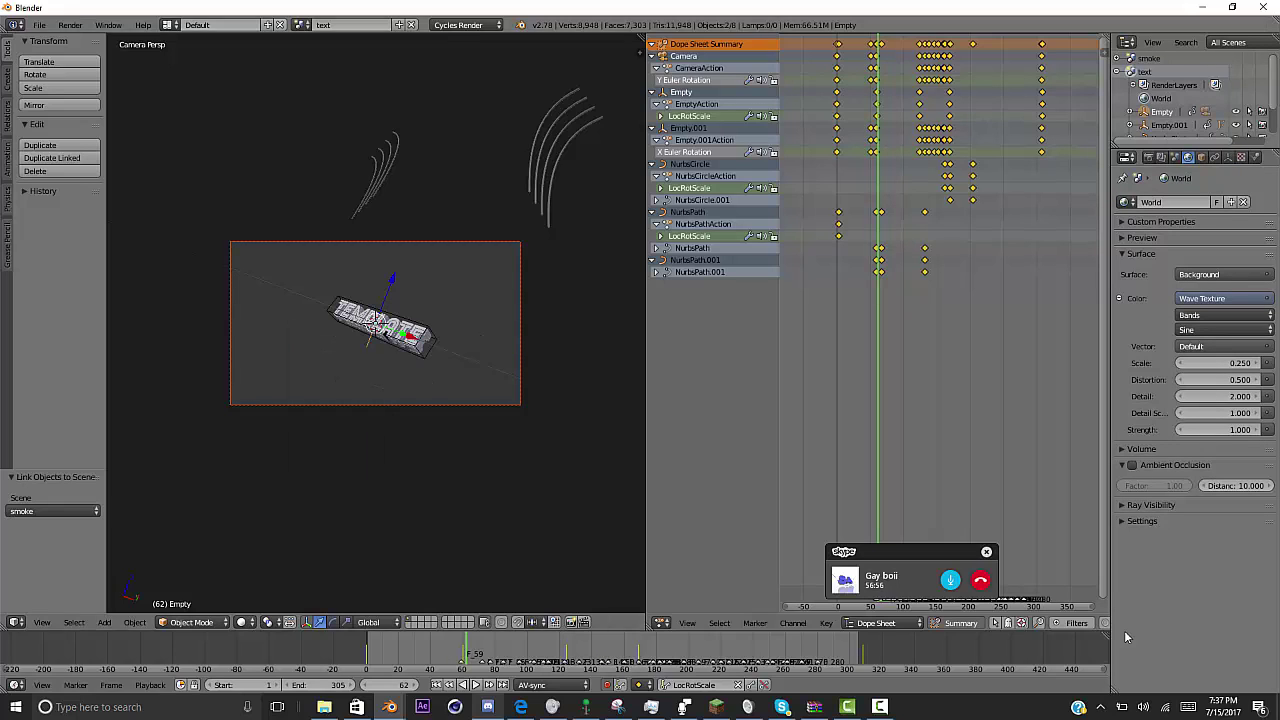
left_click(280, 24)
left_click(340, 46)
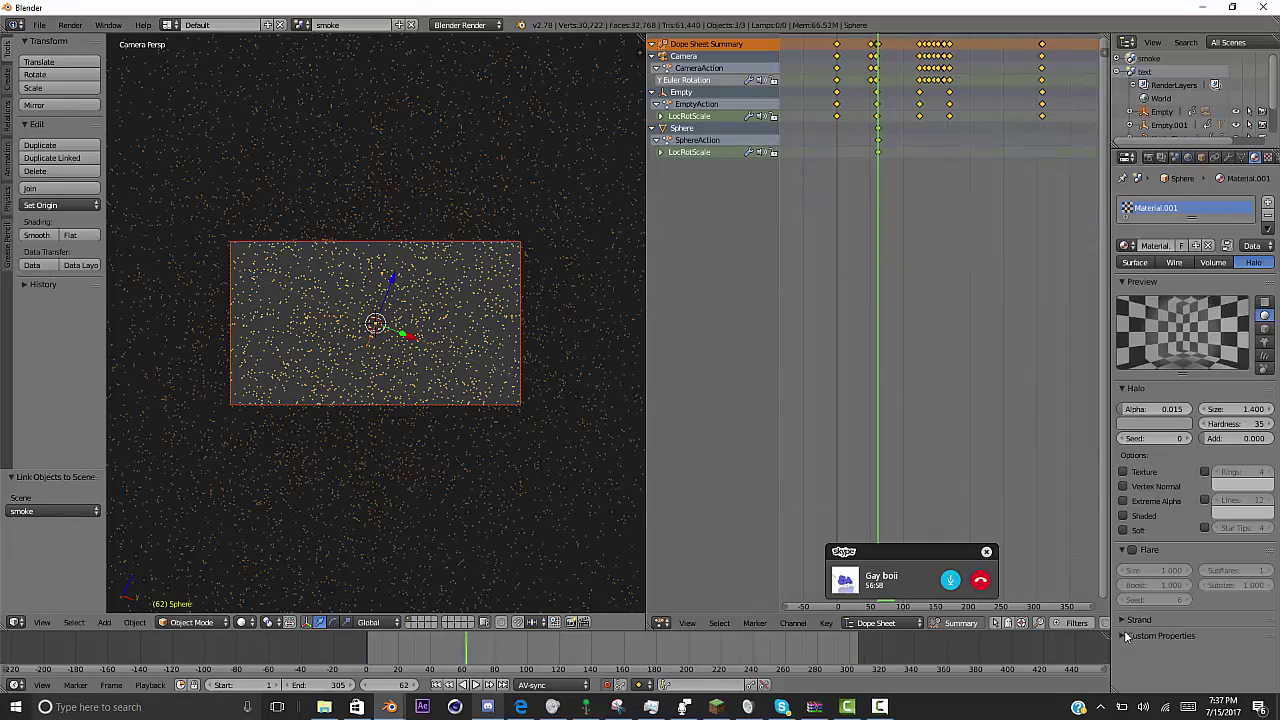
- Play the "smoke" scene from the start to check the linked camera movement around the particle sphere
key("shift+Left")
key("alt+a")
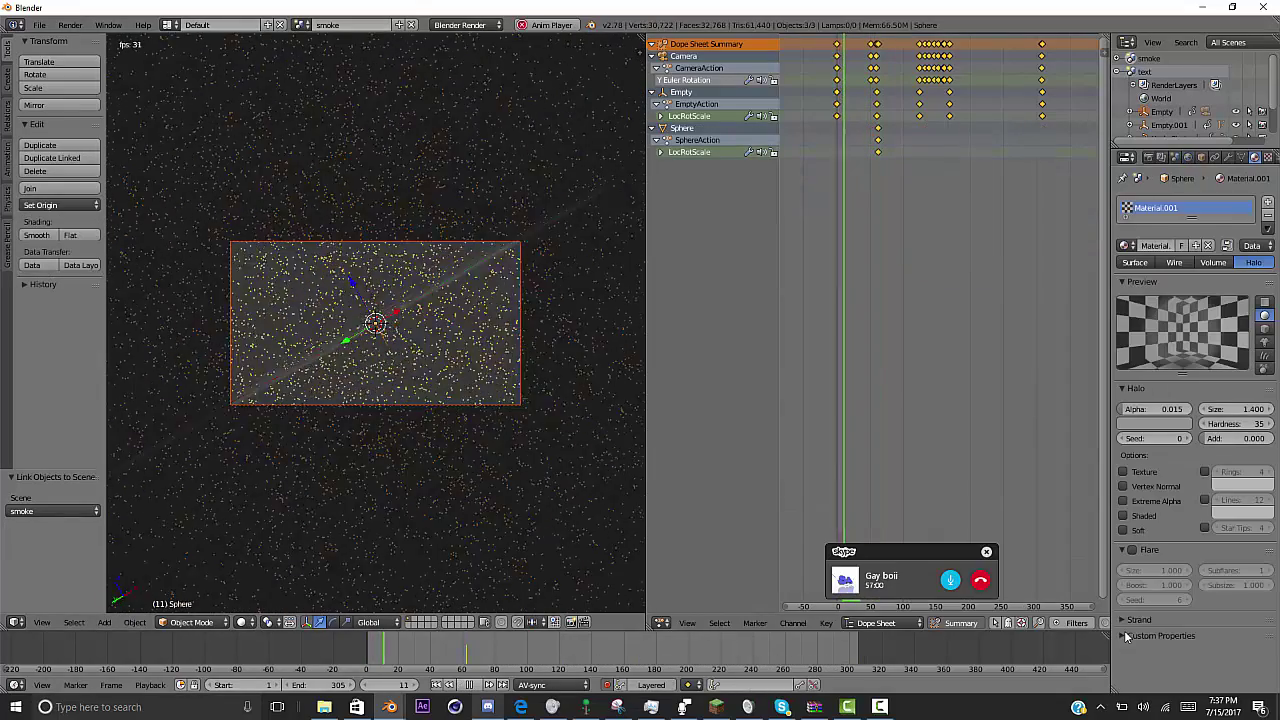
key("alt+a")
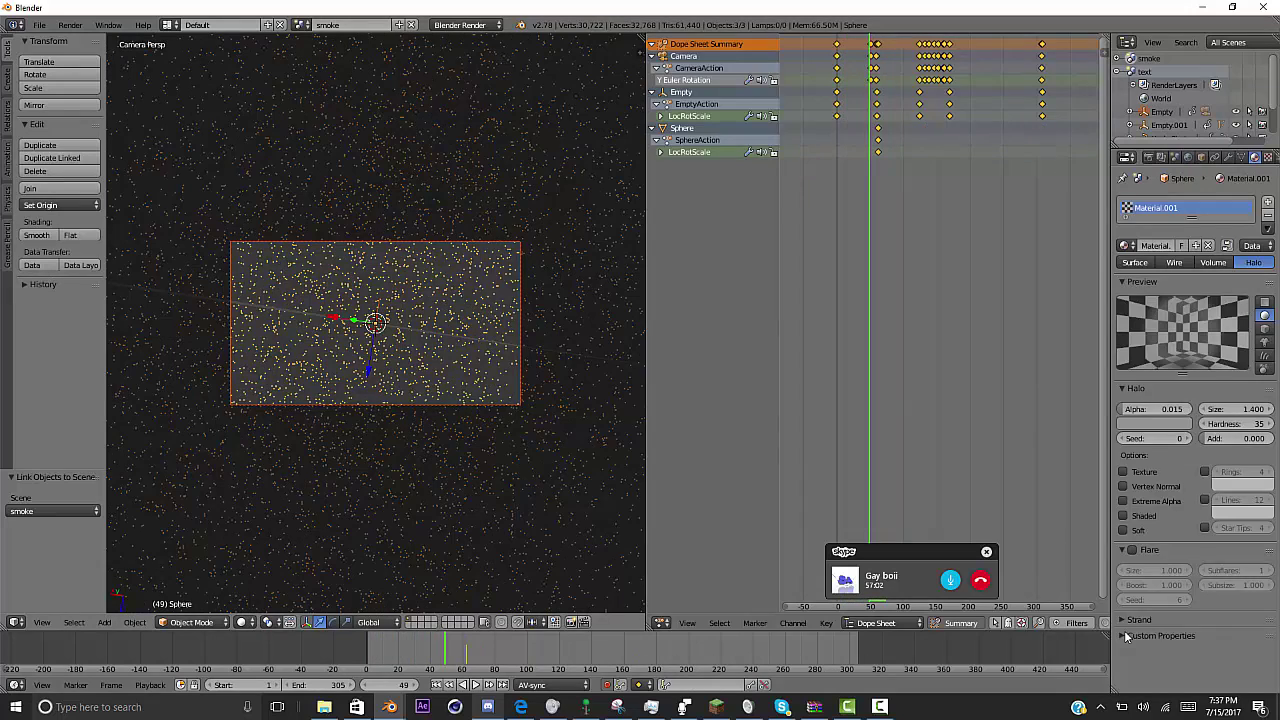
- Undo the accidental use of the sphere as camera and return to the "text" scene with the camera selected
key("Delete")
key("ctrl+z")
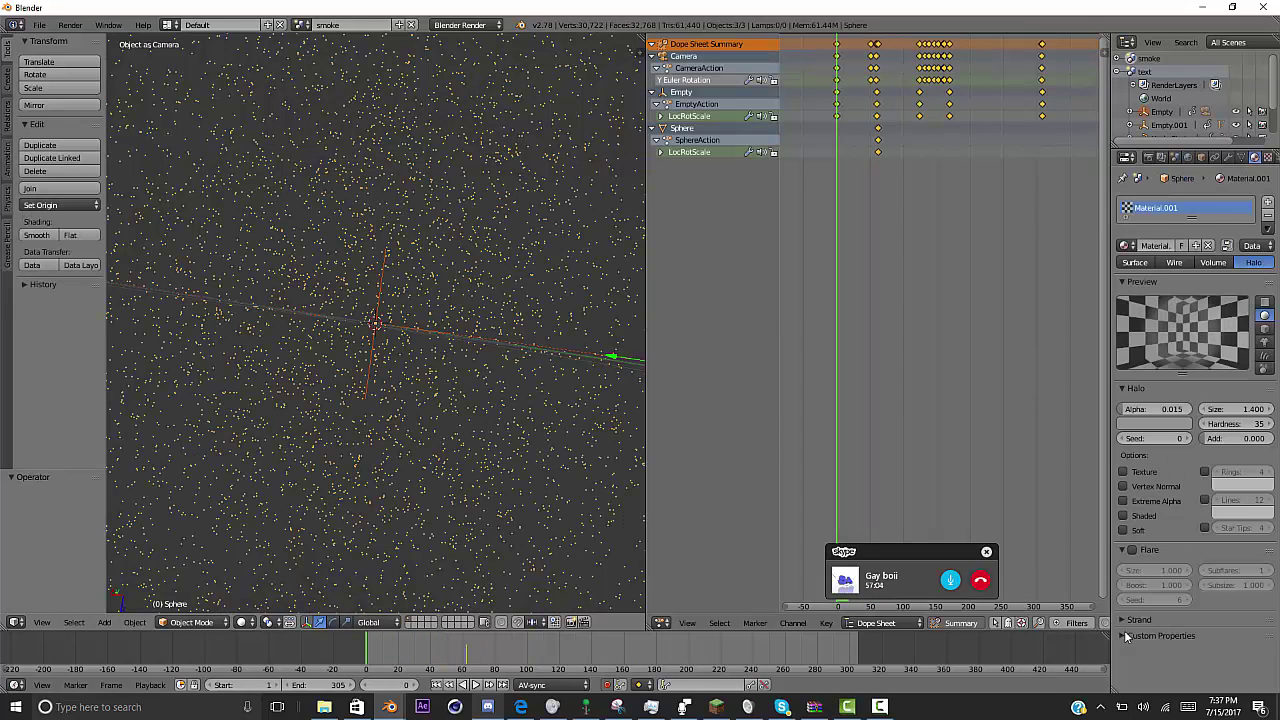
key("ctrl+z")
key("ctrl+z")
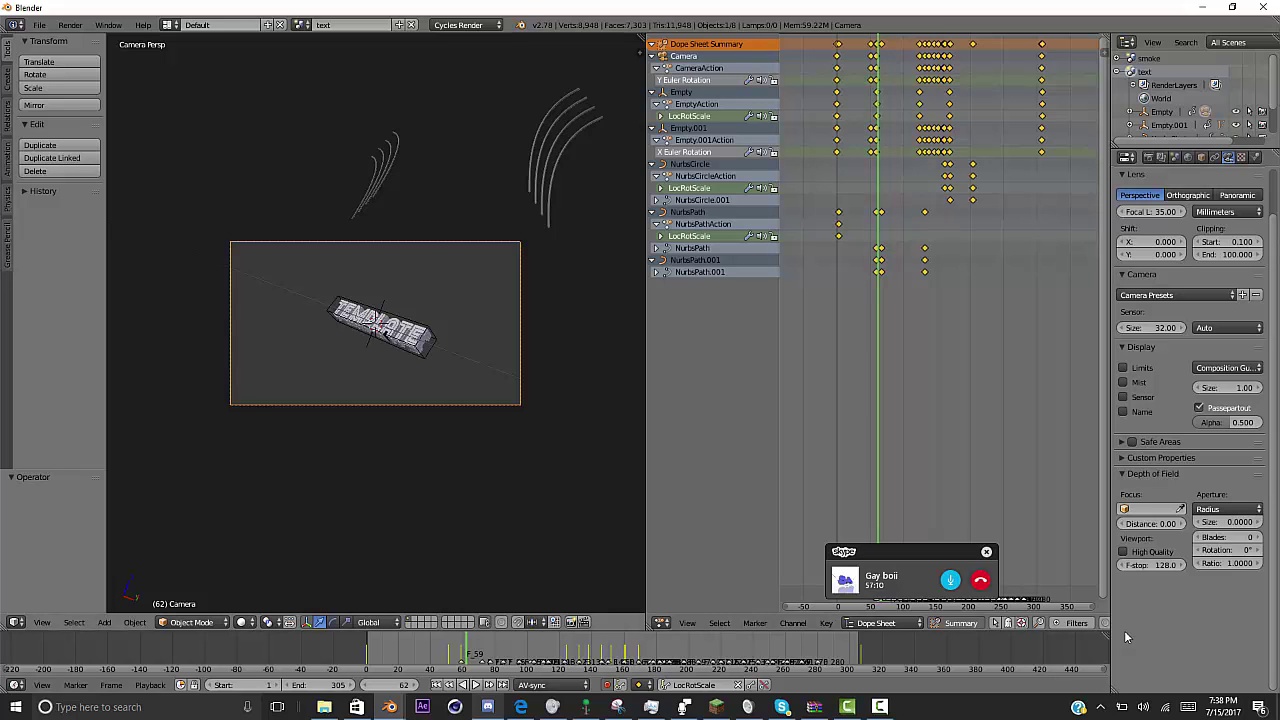
- Open the add-on preferences and start installing an add-on from a file, with the preferences window maximized
left_click(39, 24)
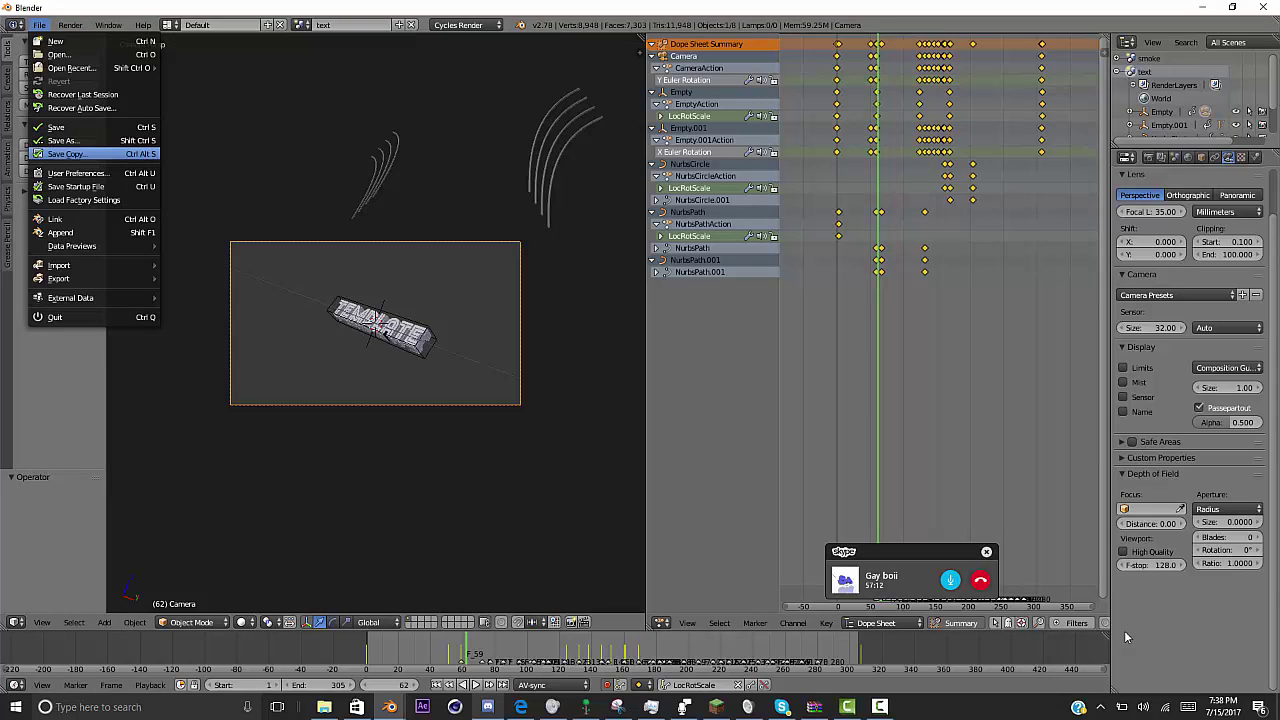
left_click(80, 173)
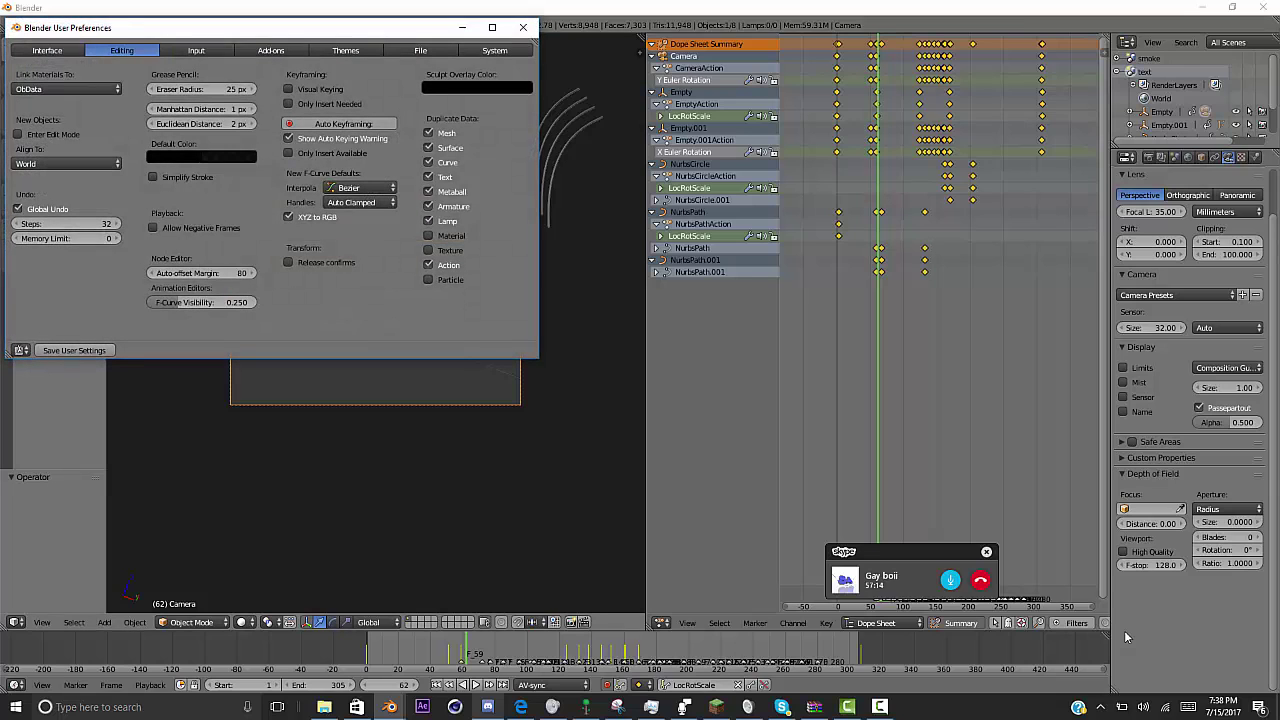
left_click(271, 50)
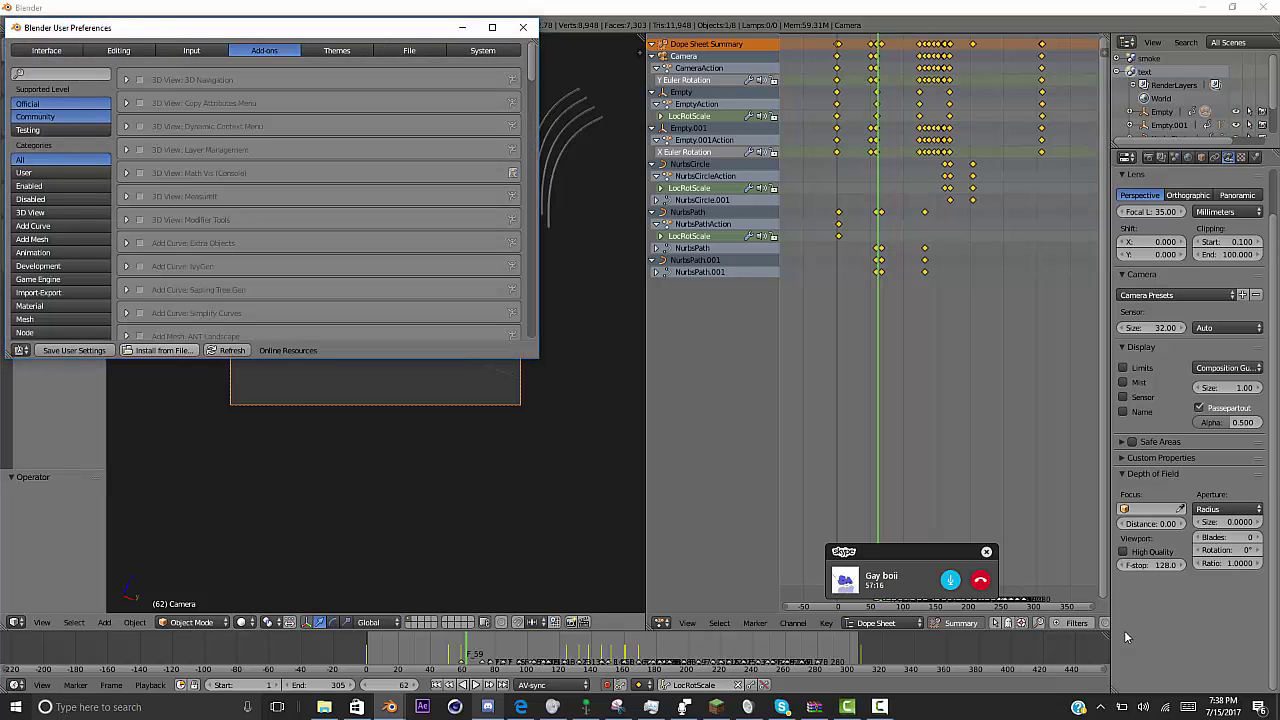
left_click(157, 350)
left_click(492, 27)
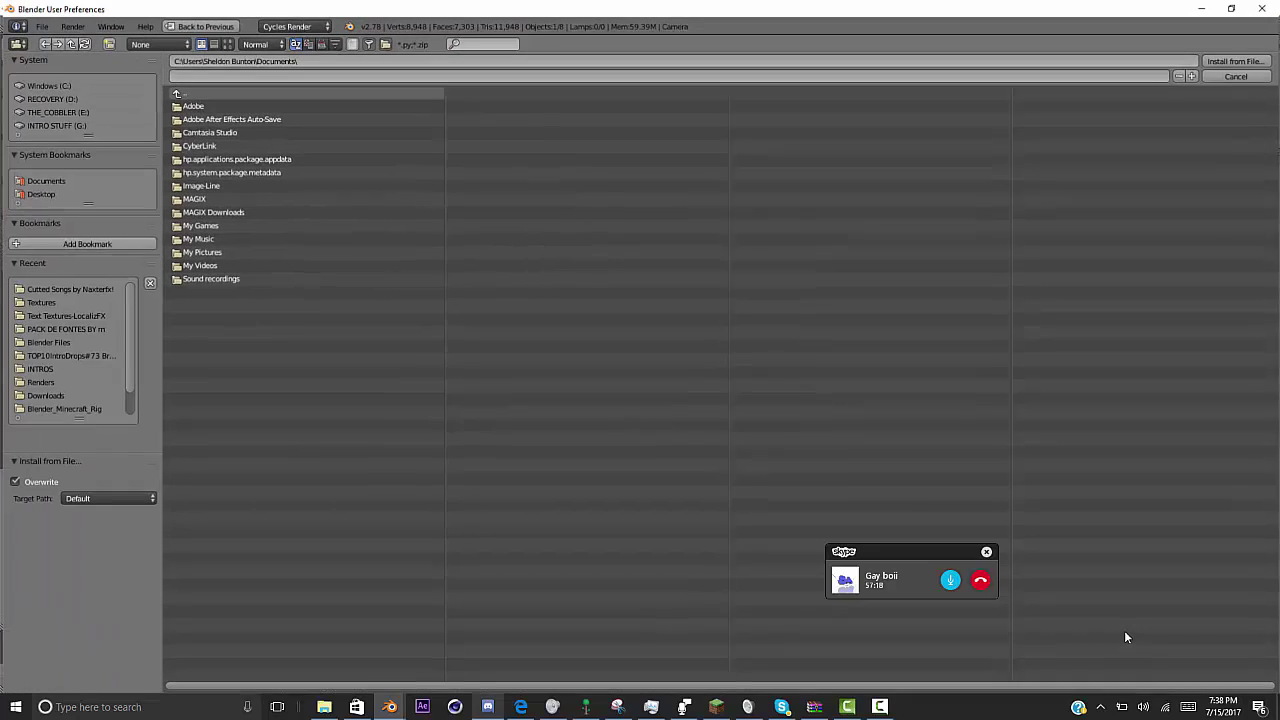
- Browse the recent folders and open the "AZURA'S [AGF] 20K Blender Kit" folder on the desktop
left_click(46, 341)
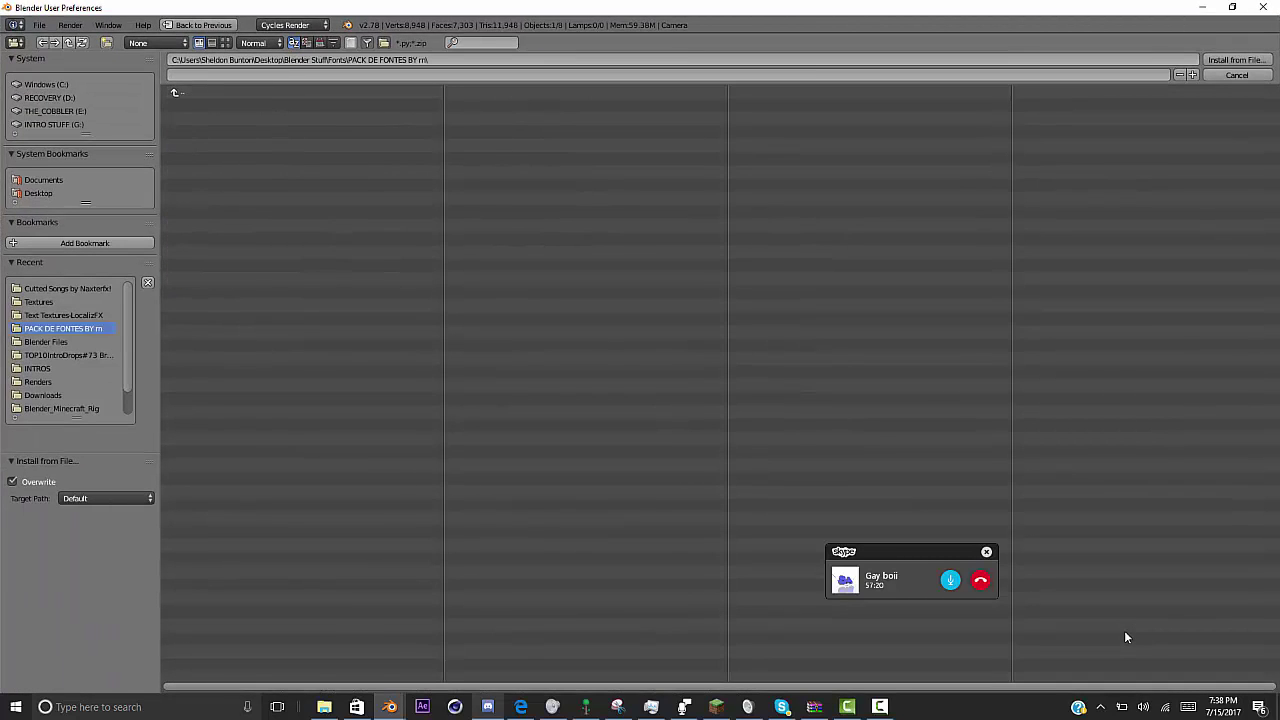
left_click(63, 315)
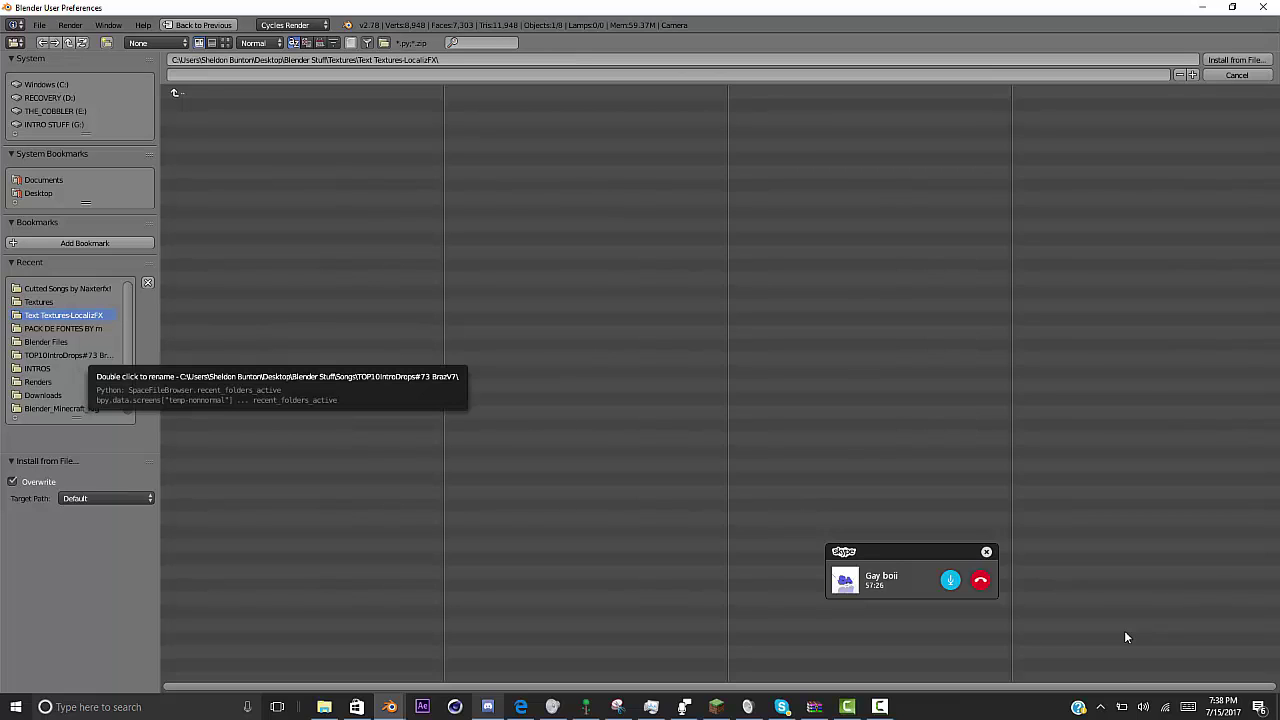
left_click(67, 355)
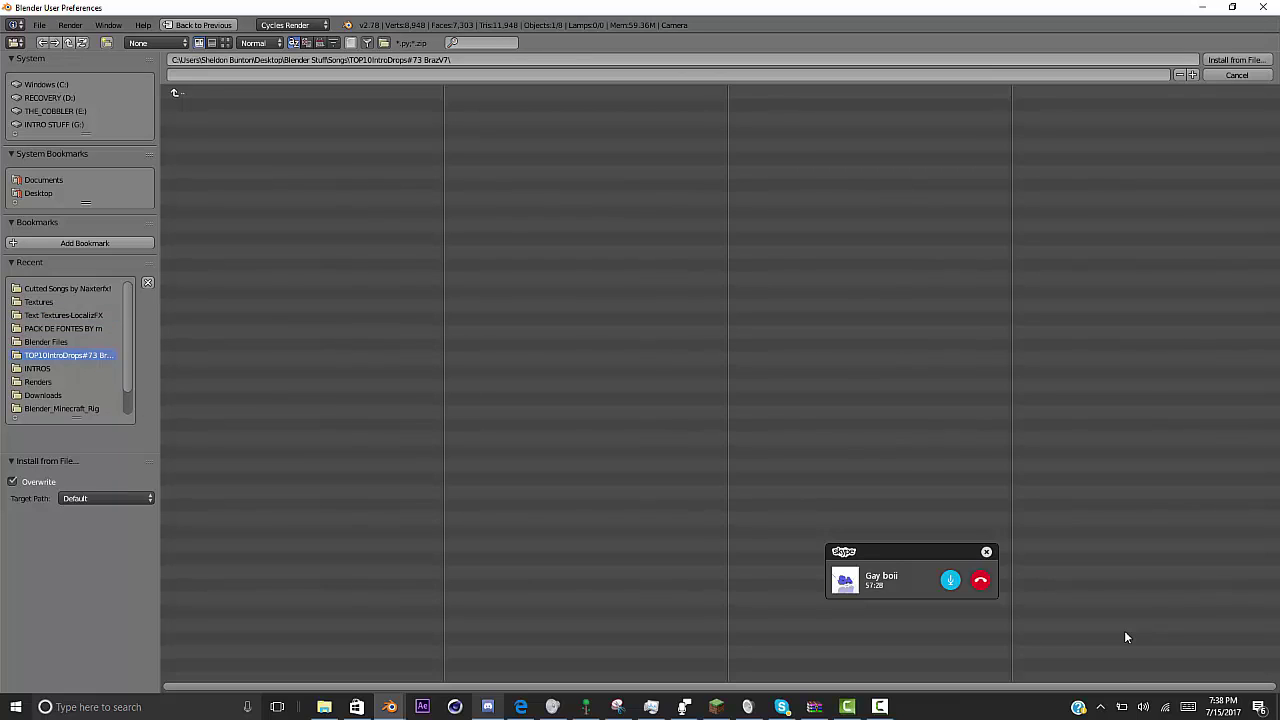
key("Up")
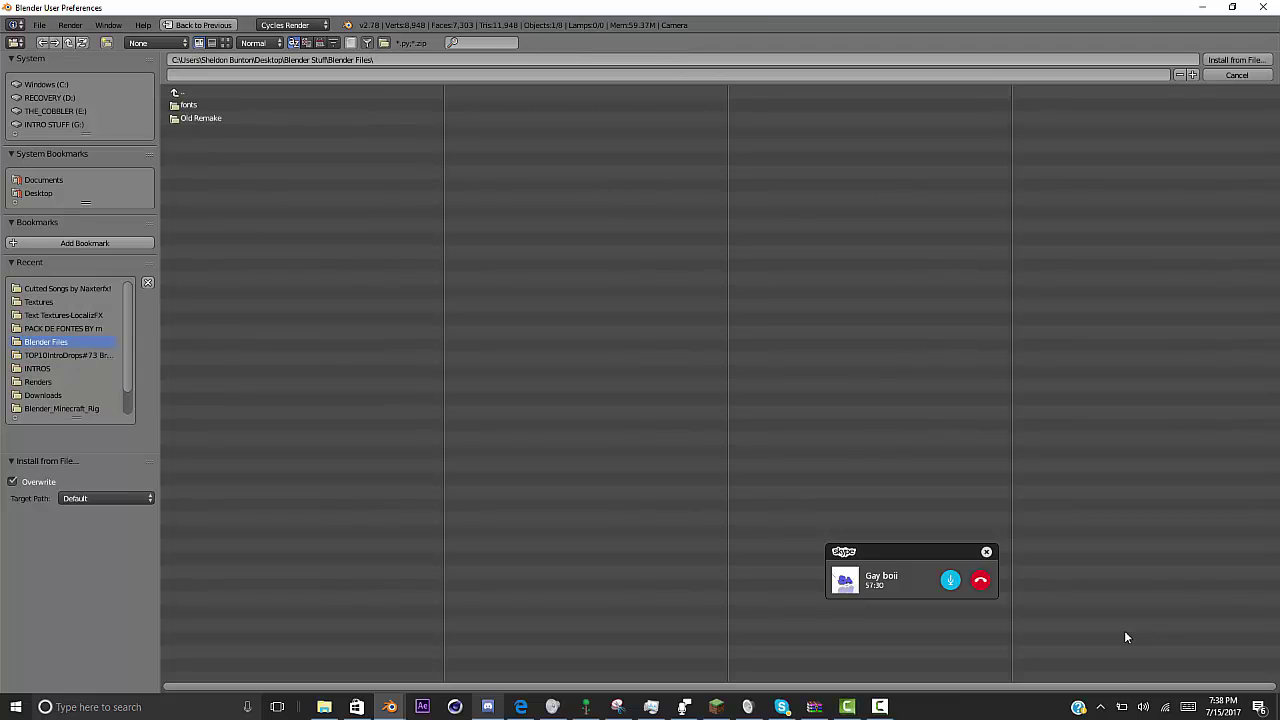
key("BackSpace")
key("Down")
key("Return")
key("Down")
key("Down")
key("Down")
key("Down")
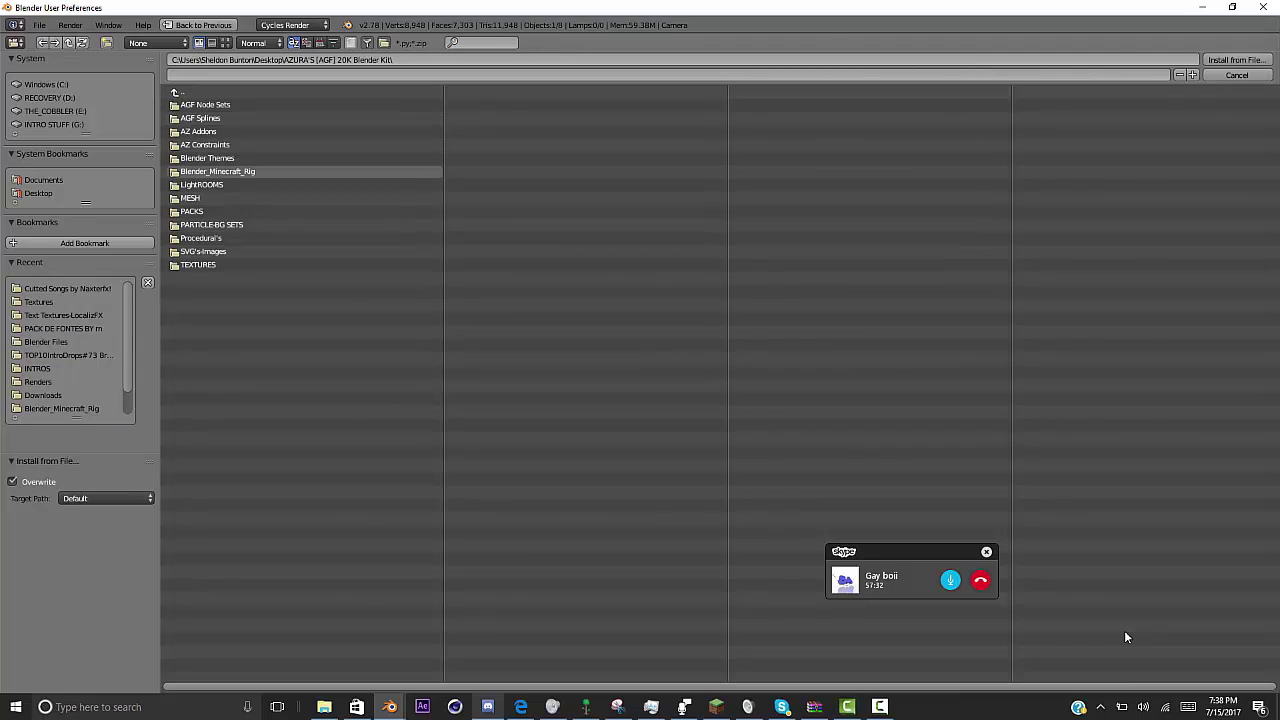
- Install the add-on file "AzuraHD Shake.py" from the "AZ Addons" folder
key("Up")
key("Up")
key("Up")
key("Return")
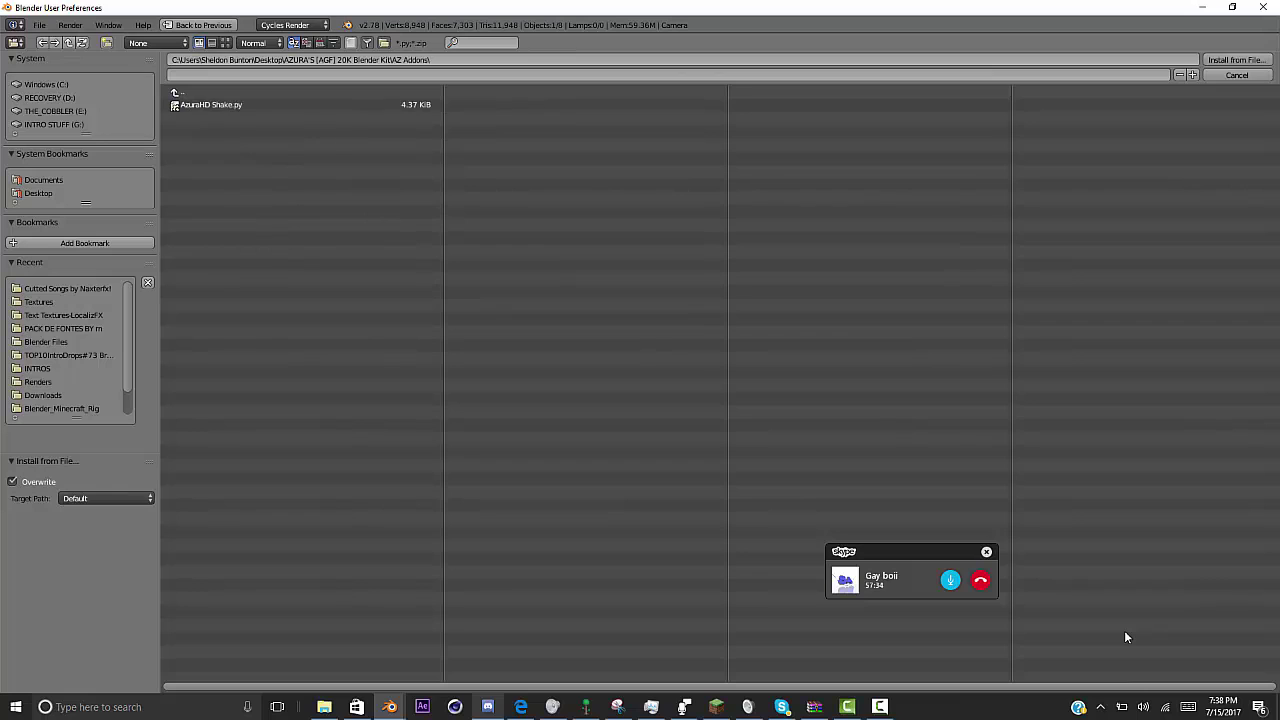
key("Down")
key("Return")
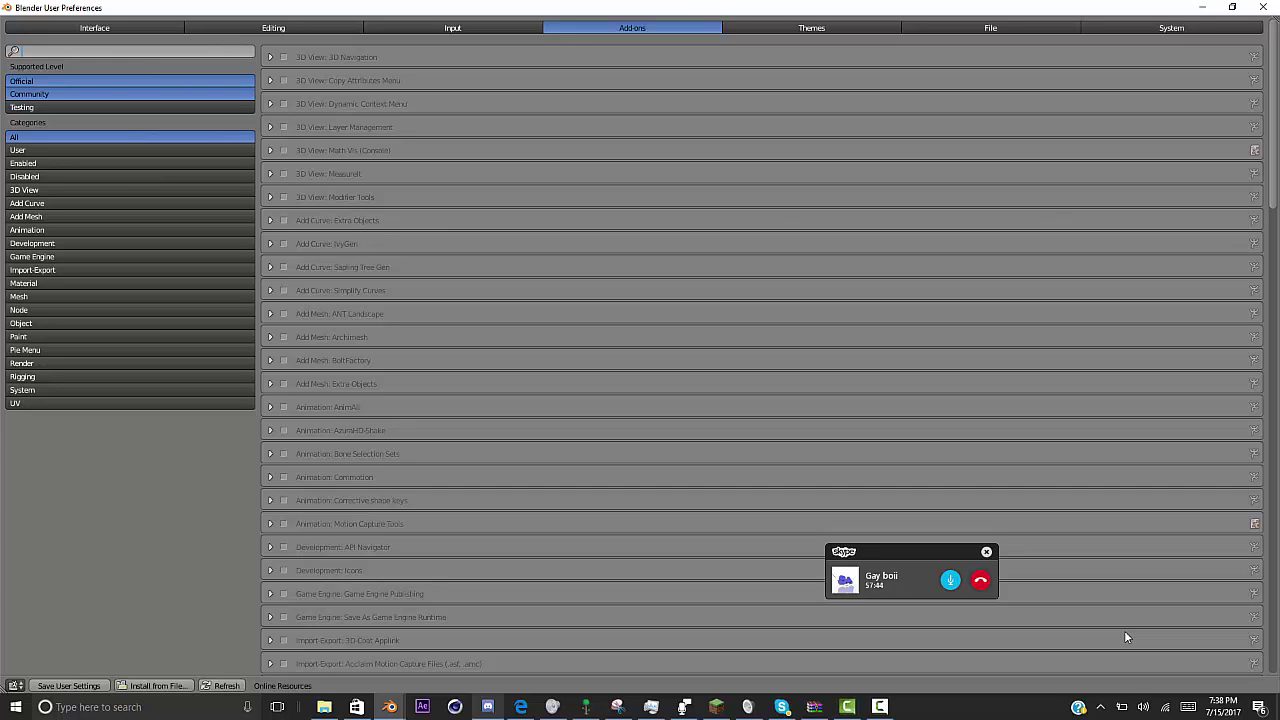
- Search the add-ons for "azura", enable "Animation: AzuraHD-Shake" and close the preferences
type("azura")
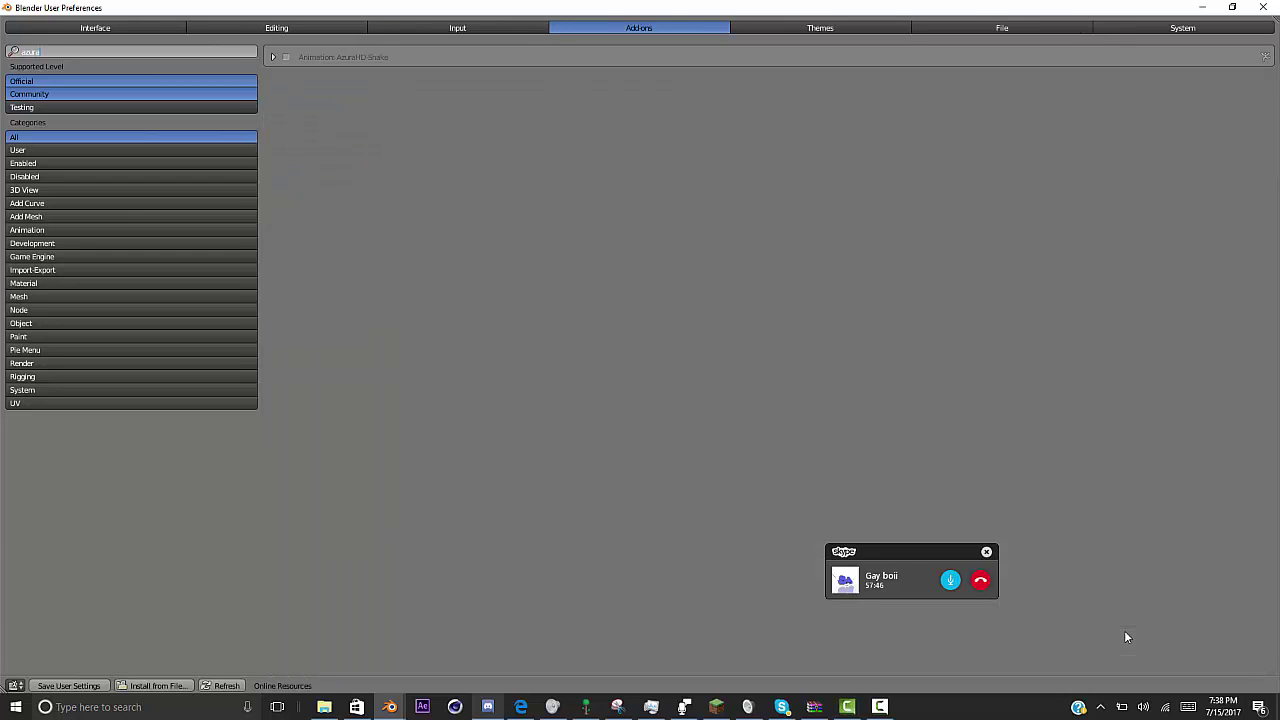
key("Return")
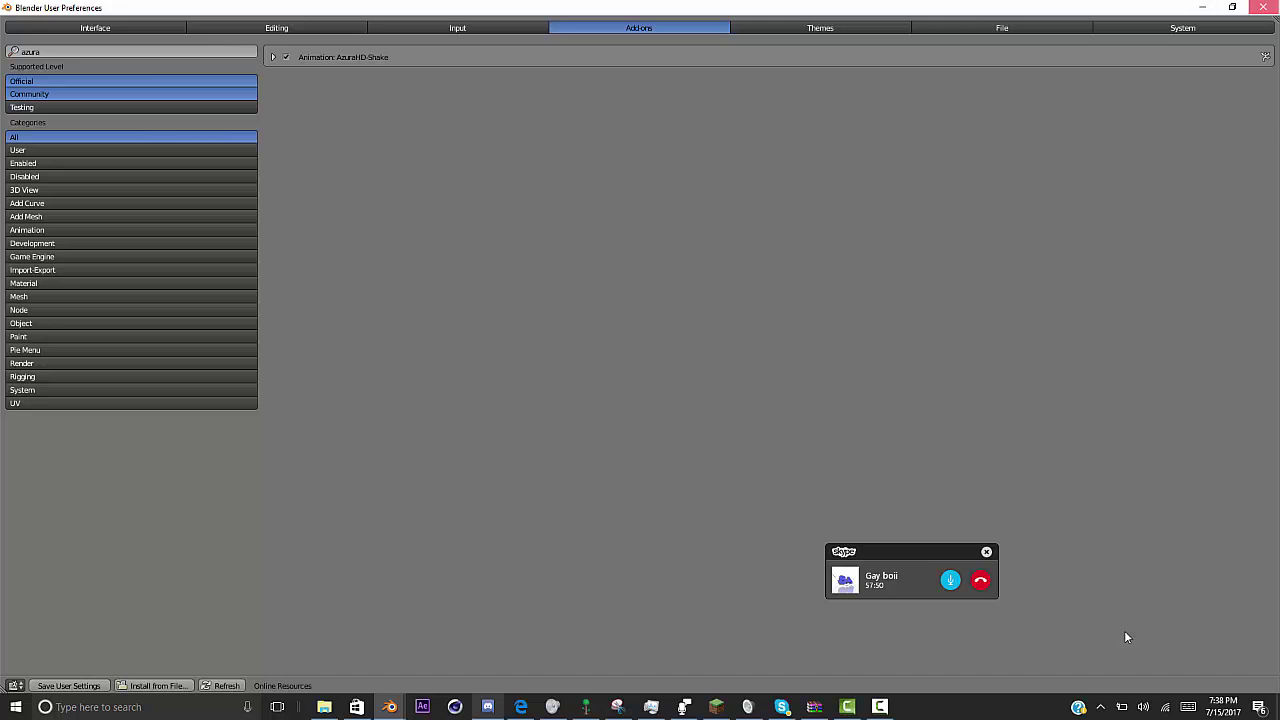
key("alt+F4")
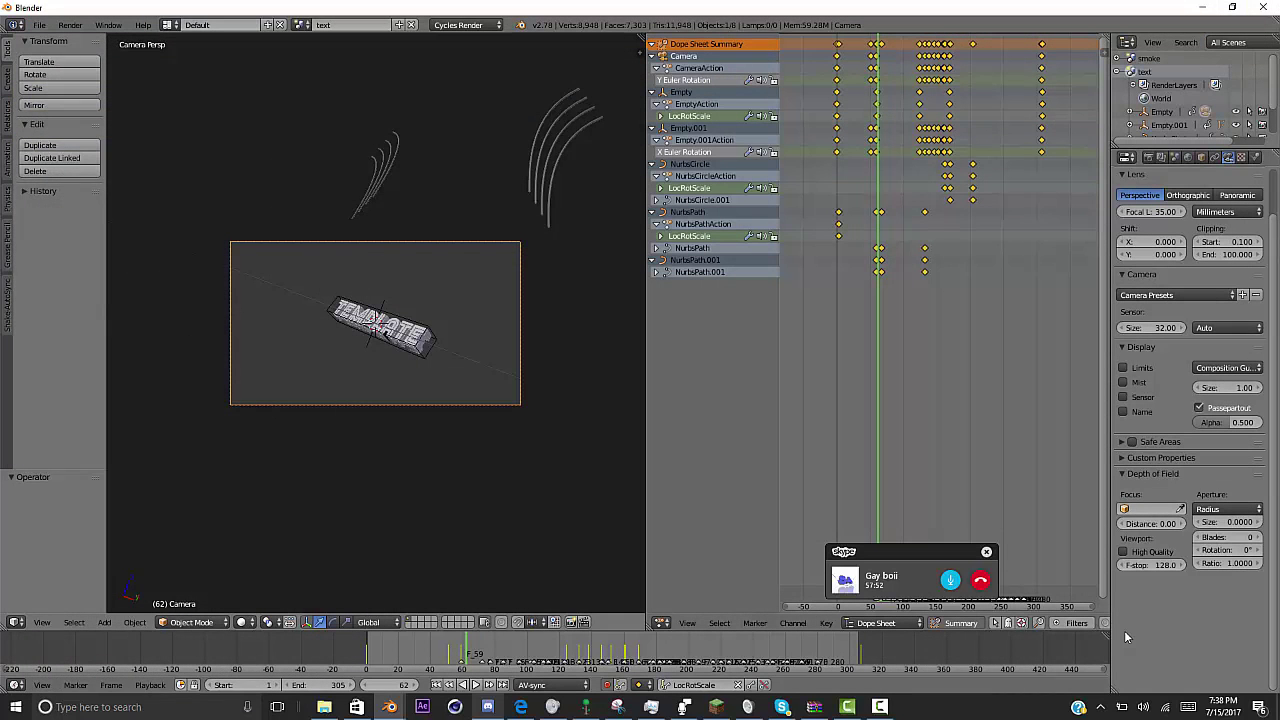
- Auto-sync a camera shake from frame 0 with strength 0.65 and Bass/Scale 100, and play the animation
key("alt+a")
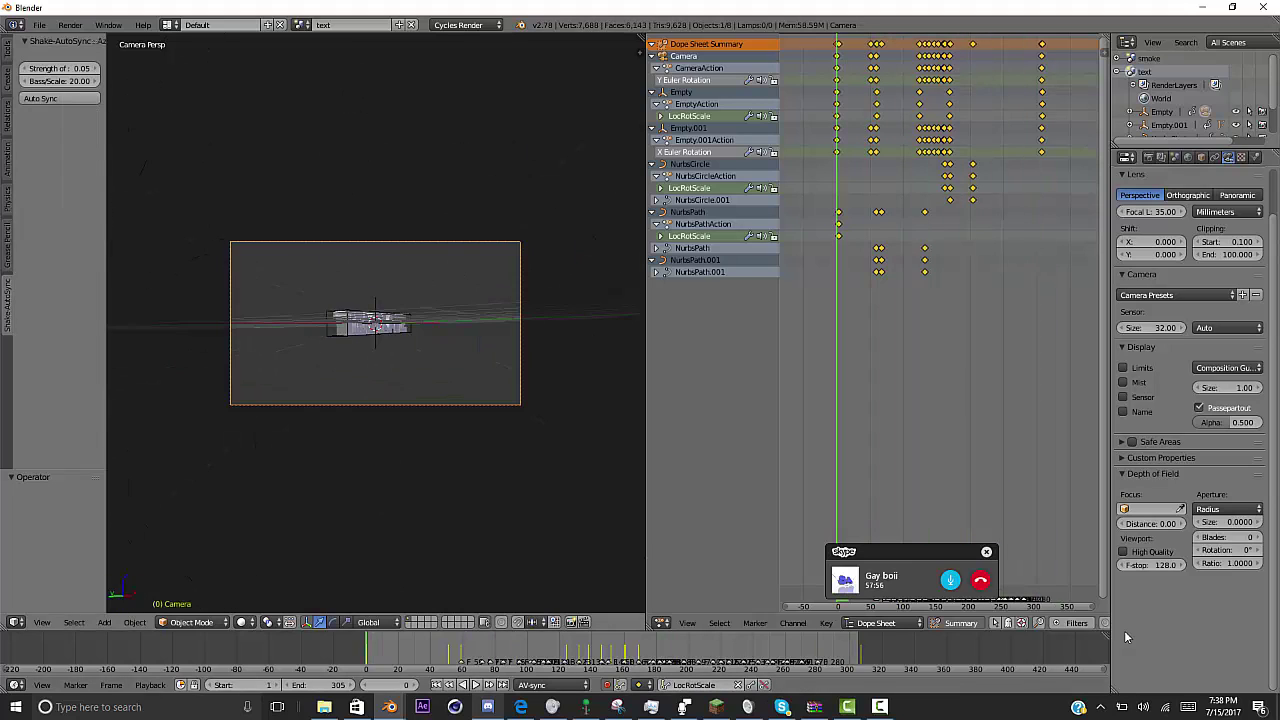
left_click(59, 68)
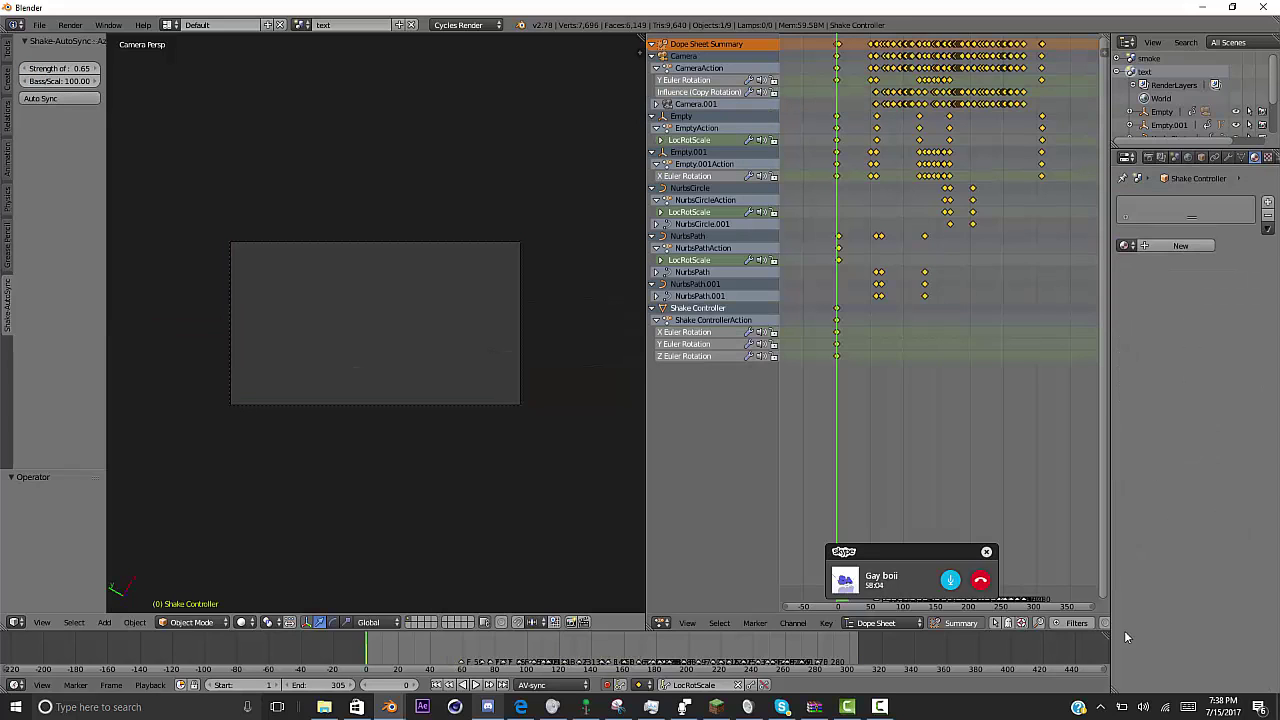
key("alt+a")
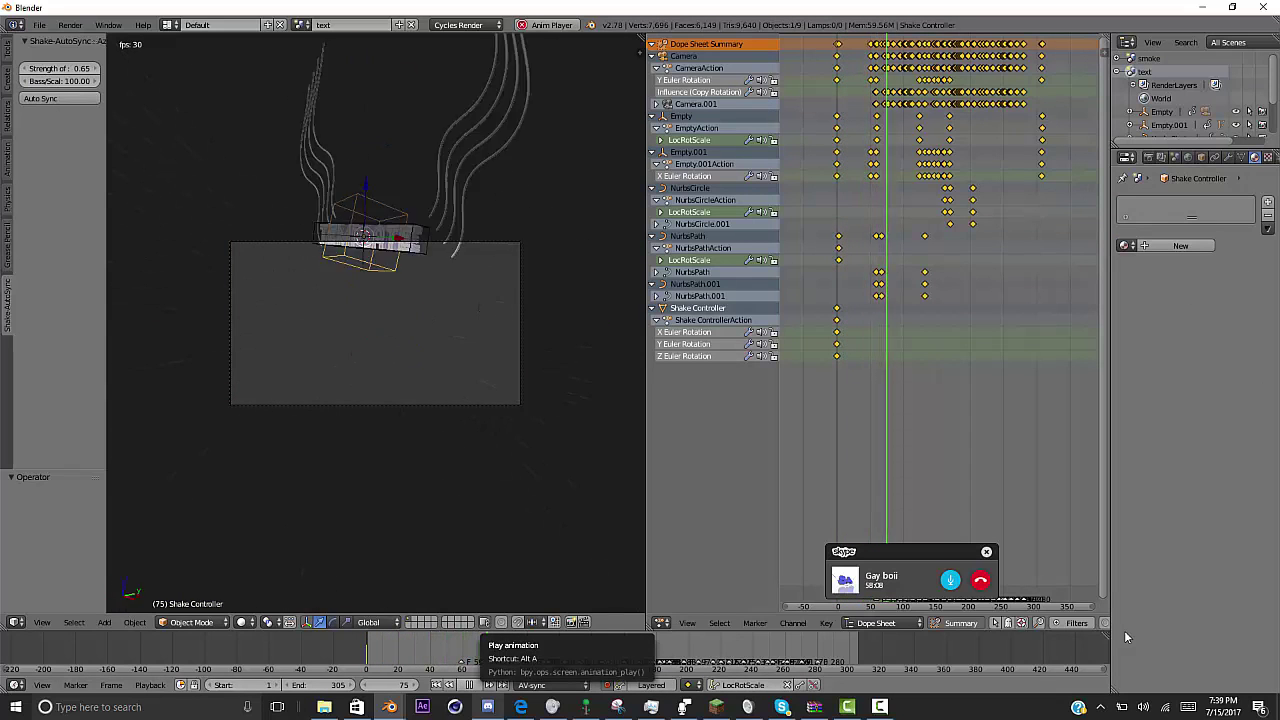
key("alt+a")
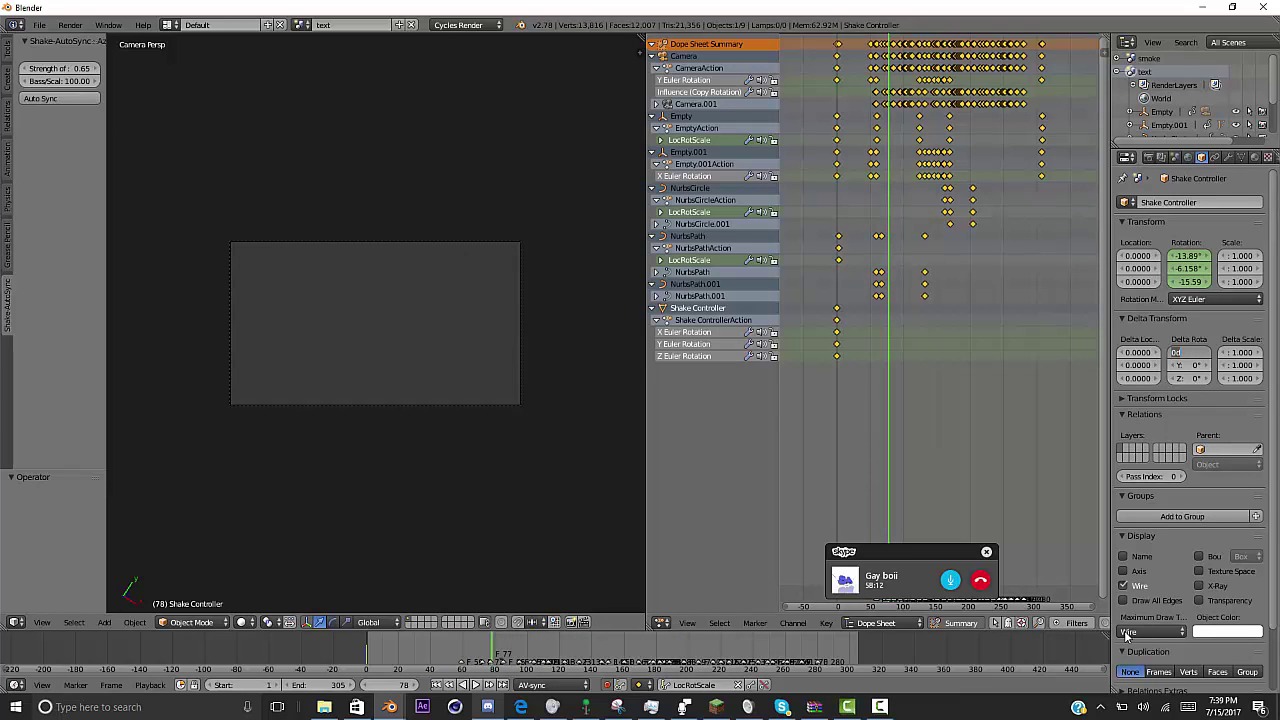
- Set the Shake Controller's delta rotation X to 90° and play the animation from the start
key("shift+Left")
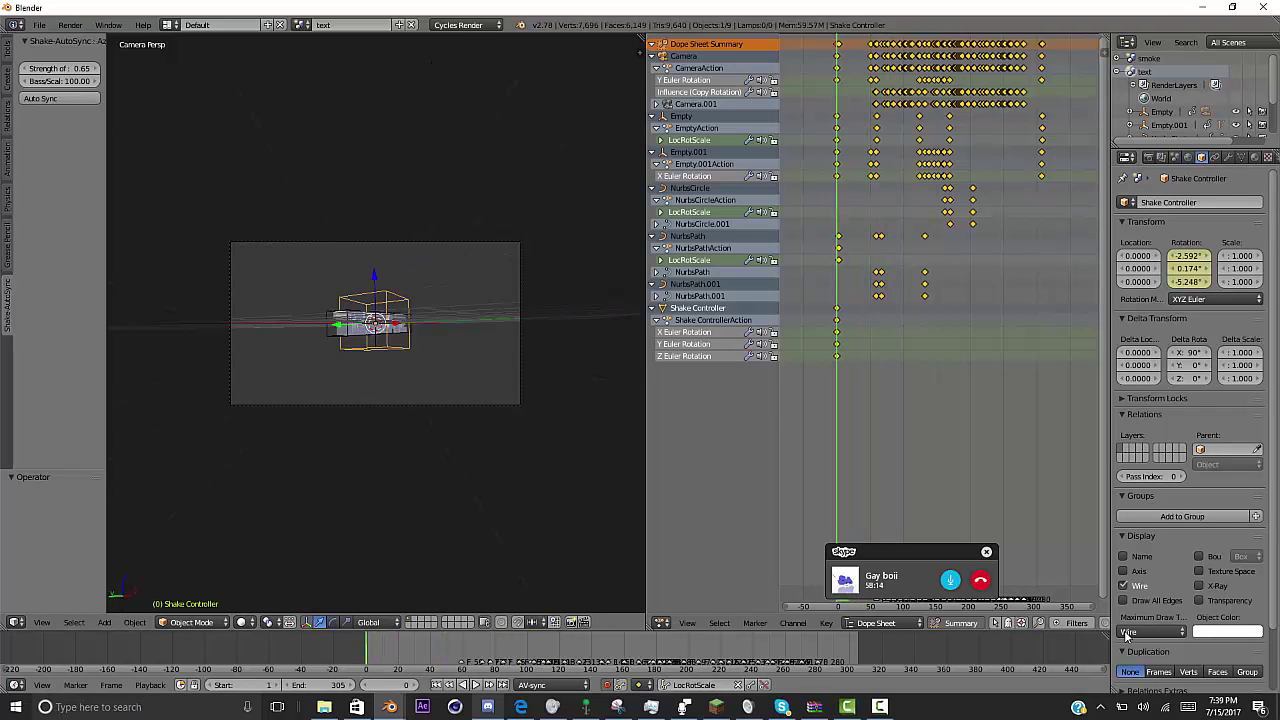
left_click(475, 684)
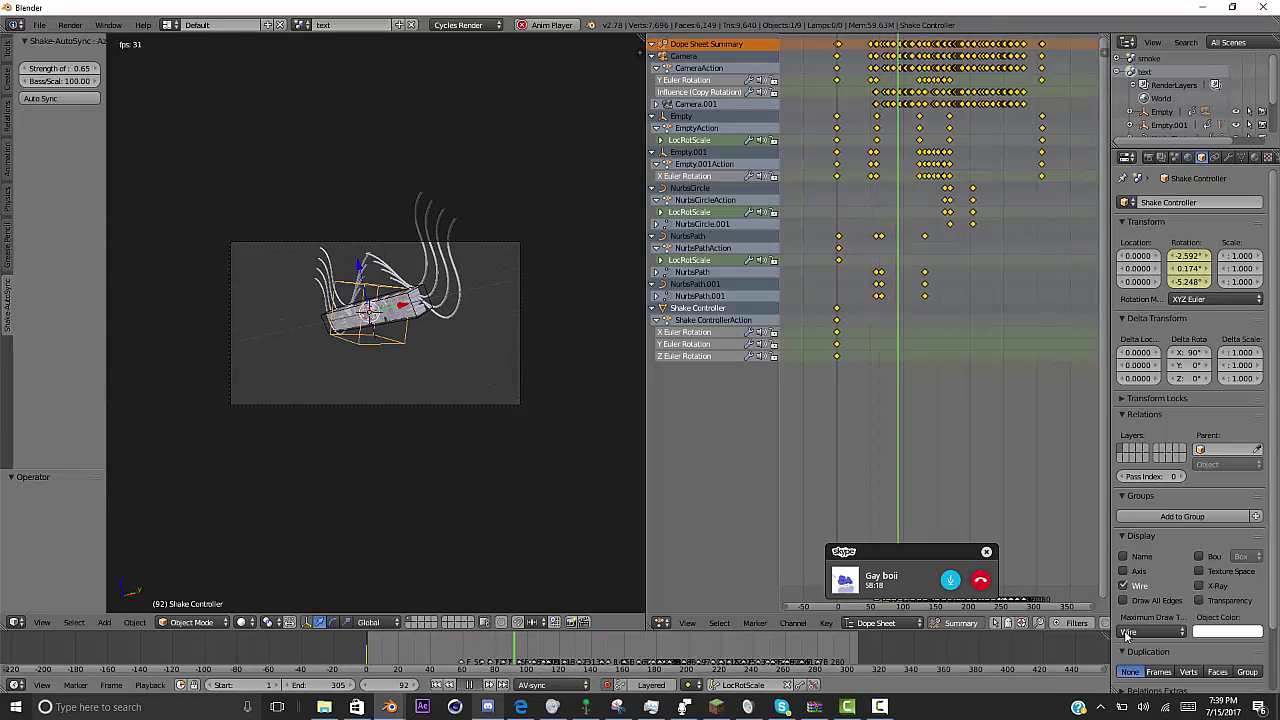
key("alt+a")
- Delete the Shake Controller and auto-sync a new shake from frame 0 with Bass/Scale 30
key("Delete")
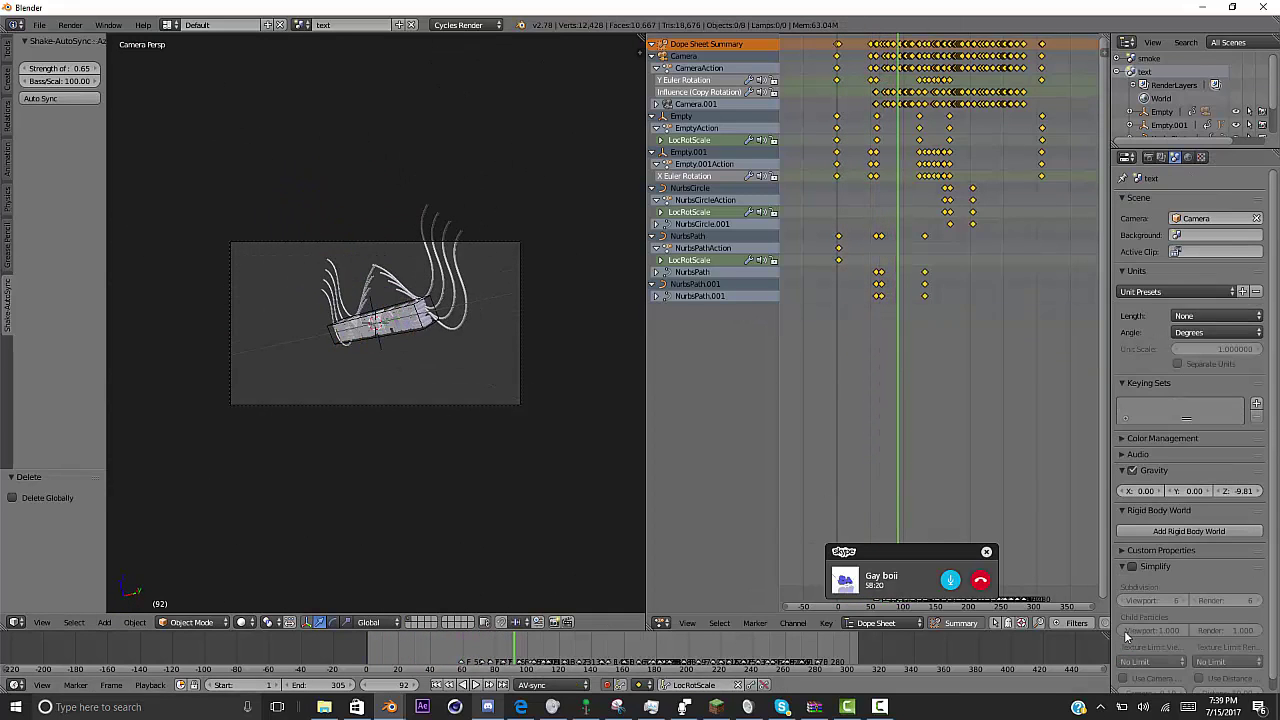
key("shift+Left")
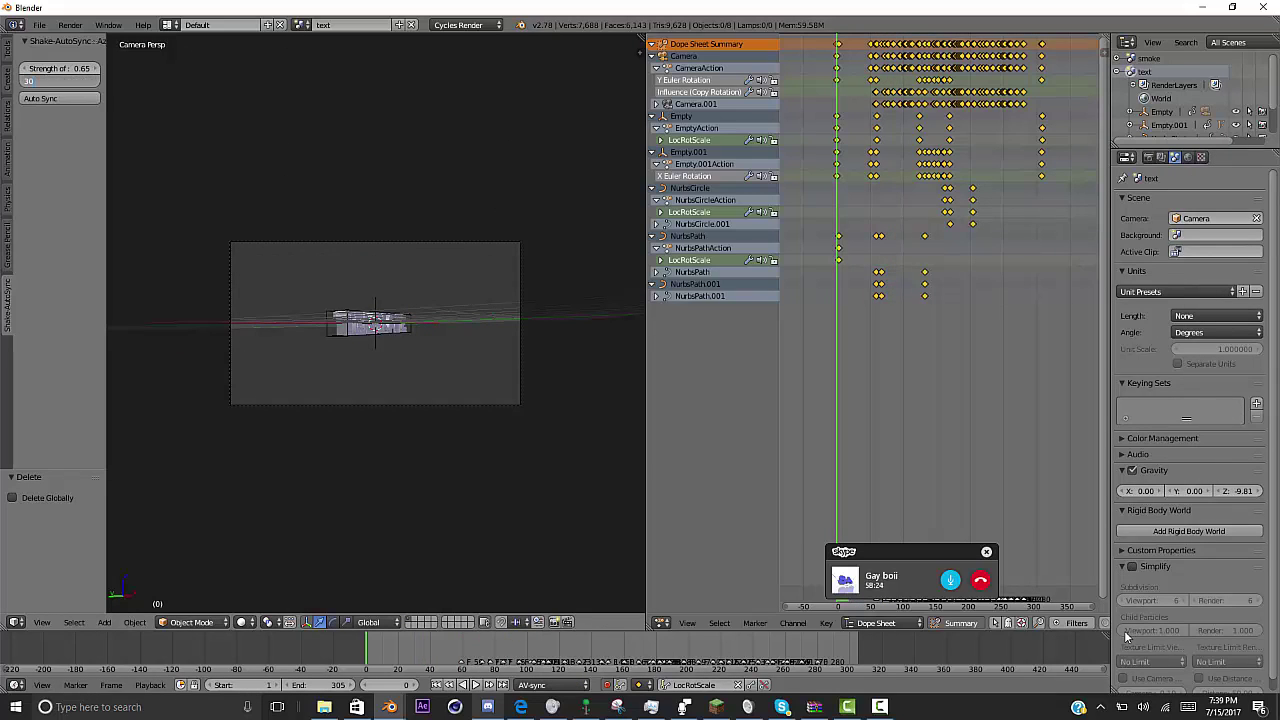
key("ctrl+z")
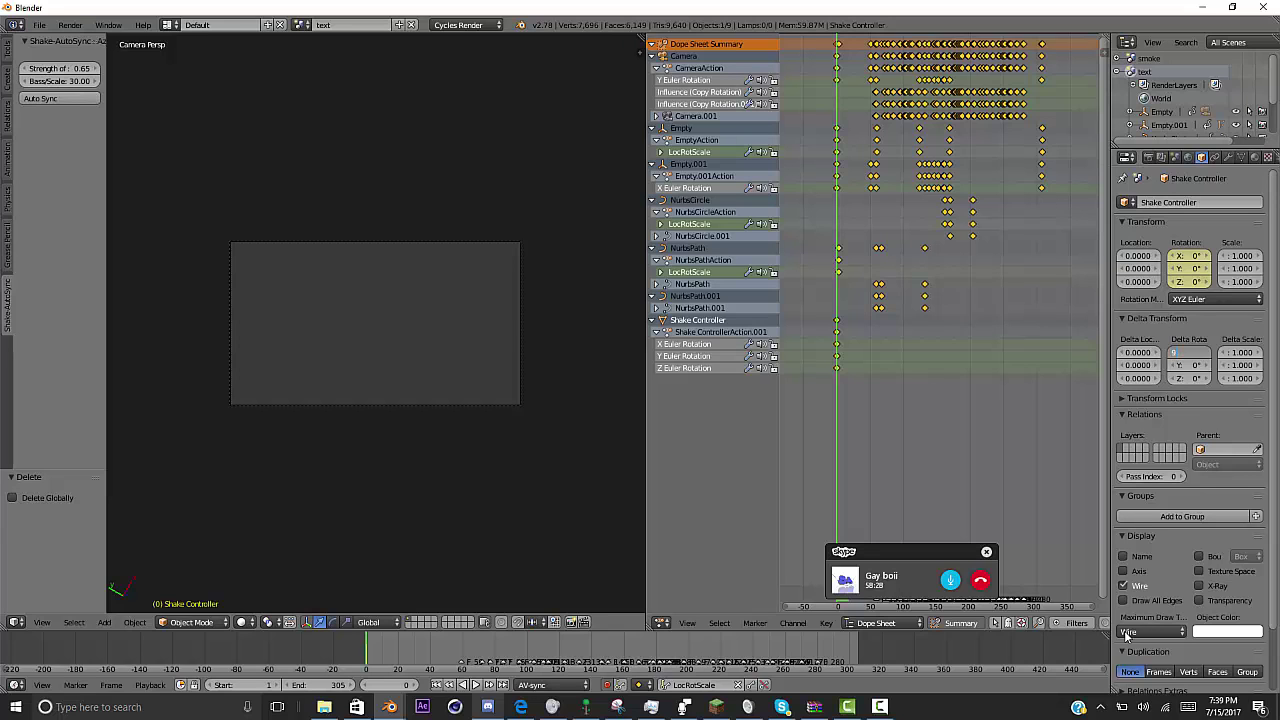
- Set the new Shake Controller's delta rotation X to 90° and preview the weaker shake
key("alt+a")
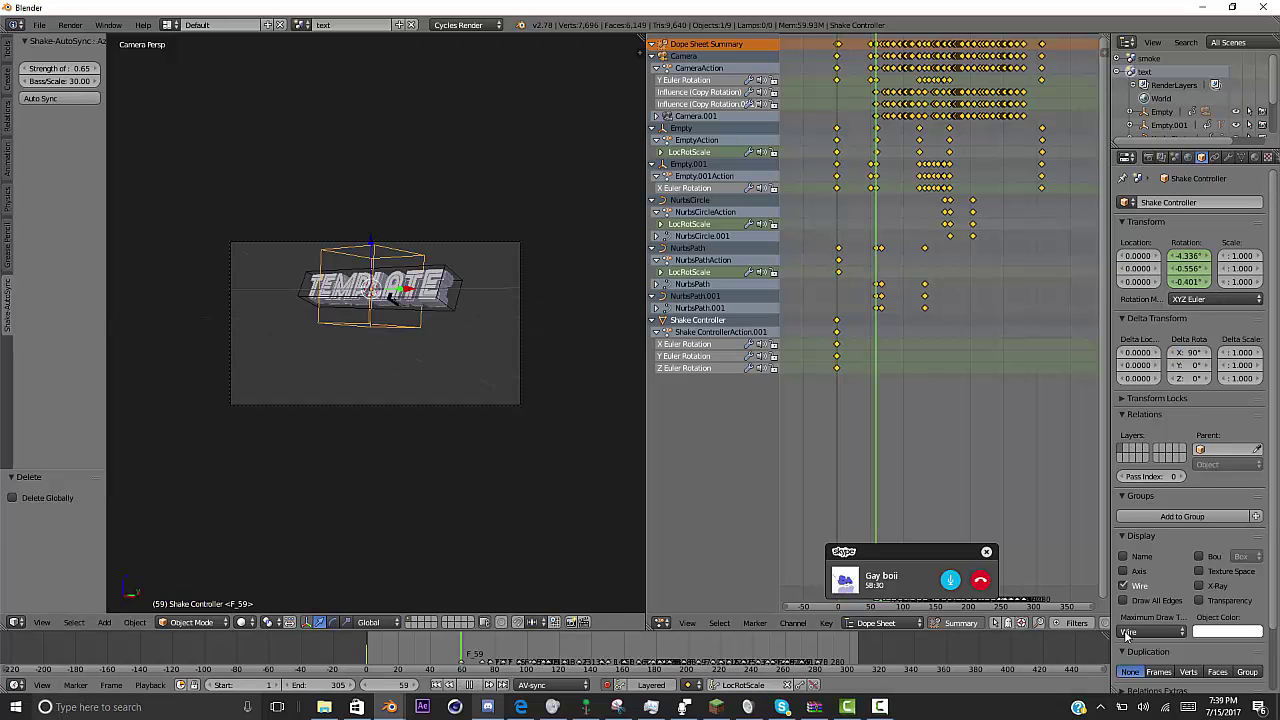
key("alt+a")
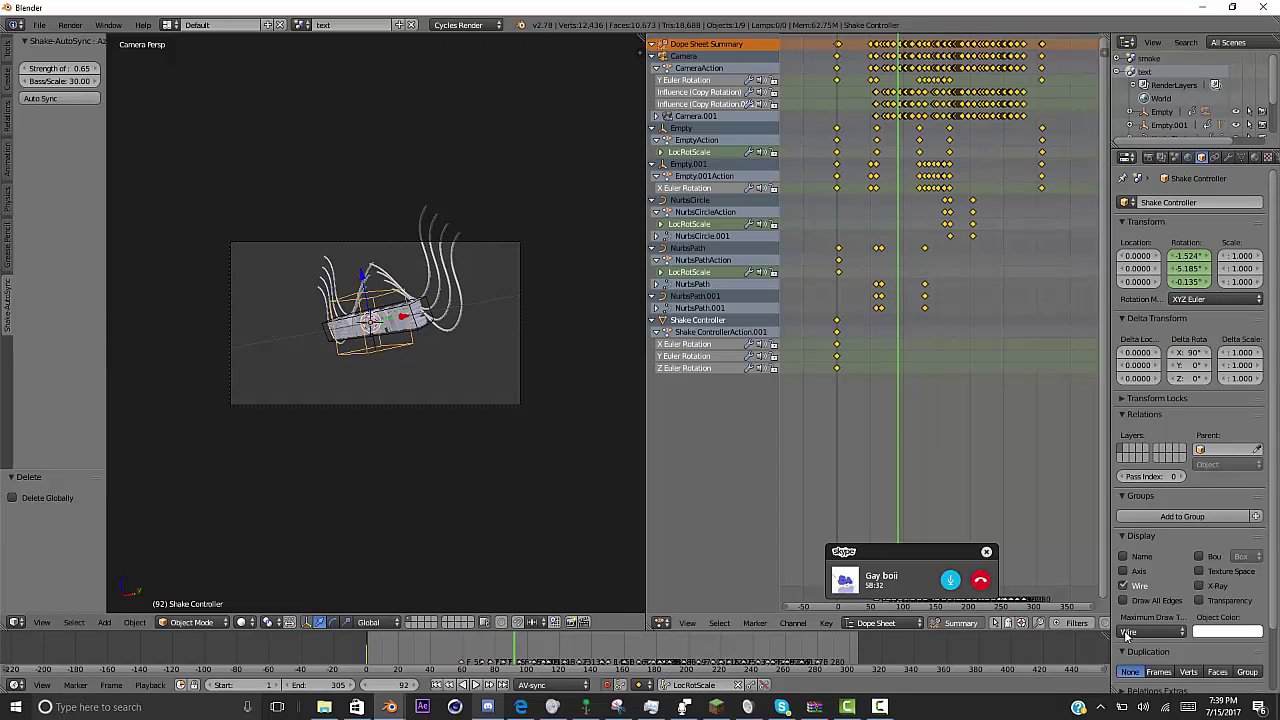
- Open the Graph Editor in place of the Dope Sheet and hide the camera's Y Euler Rotation and first Copy Rotation influence curves
left_click_drag(900, 552, 786, 661)
left_click(661, 623)
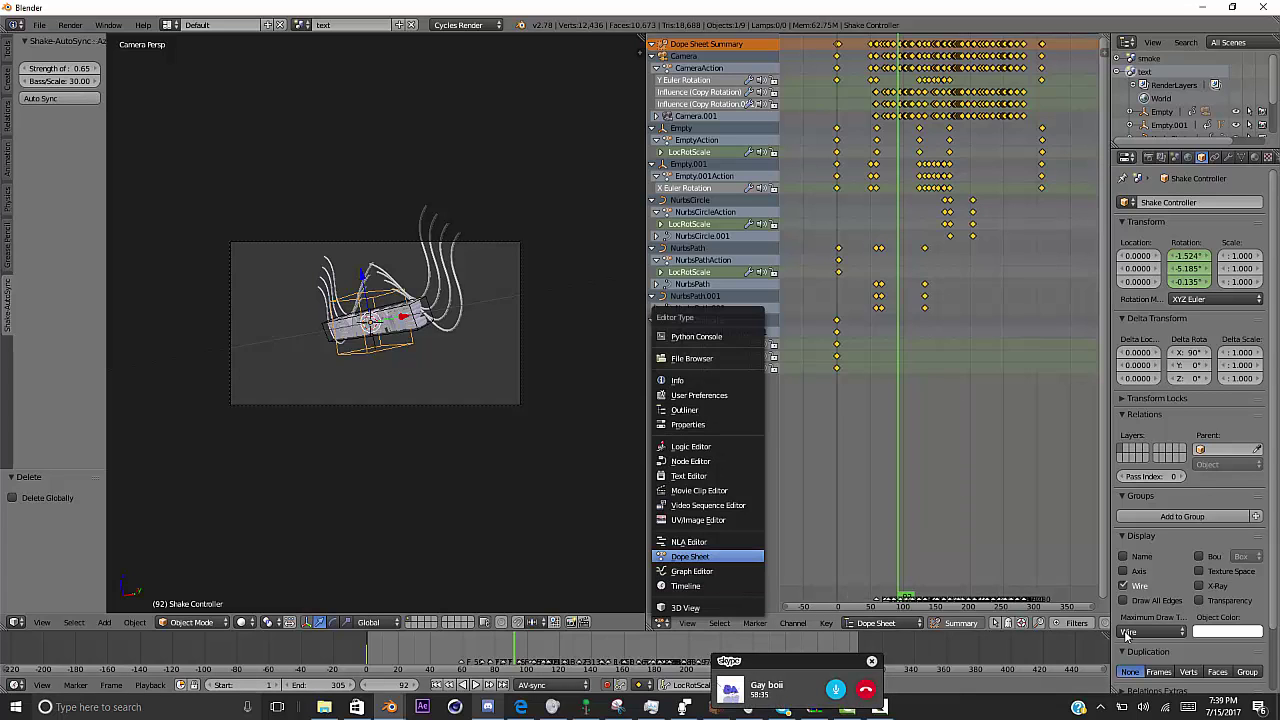
left_click(691, 571)
right_click(520, 380)
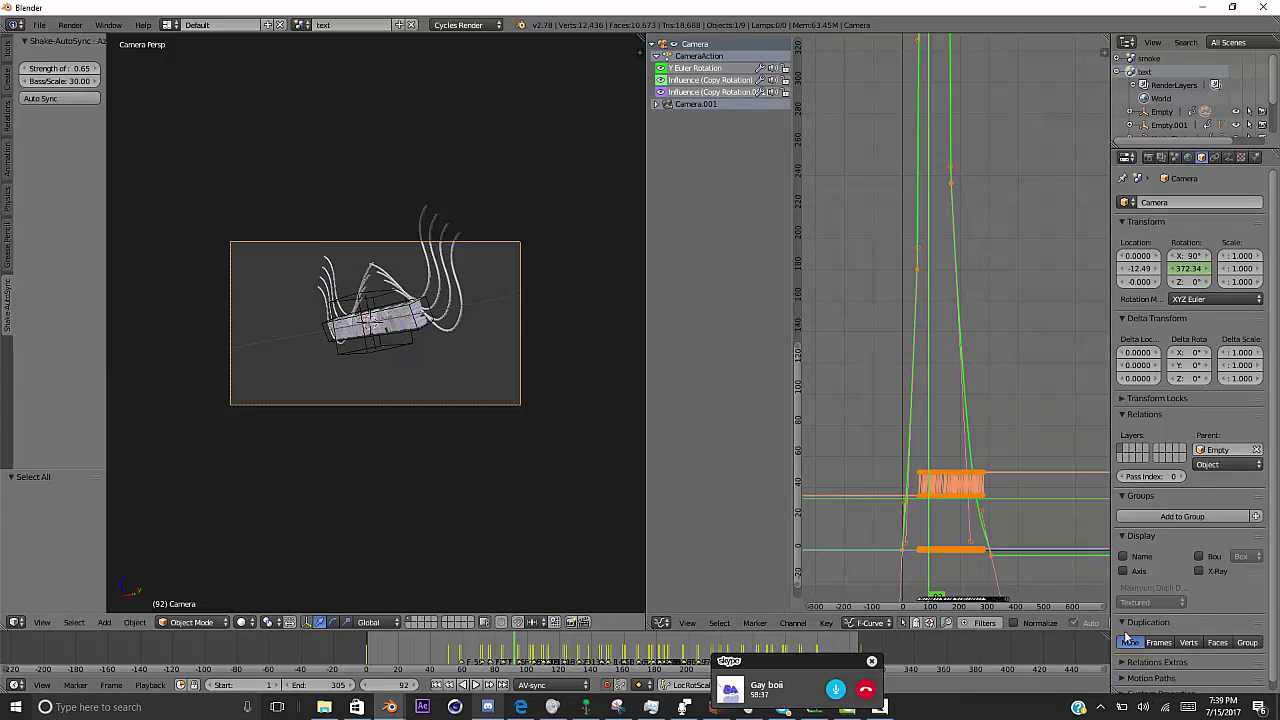
middle_click_drag(960, 385, 929, 320)
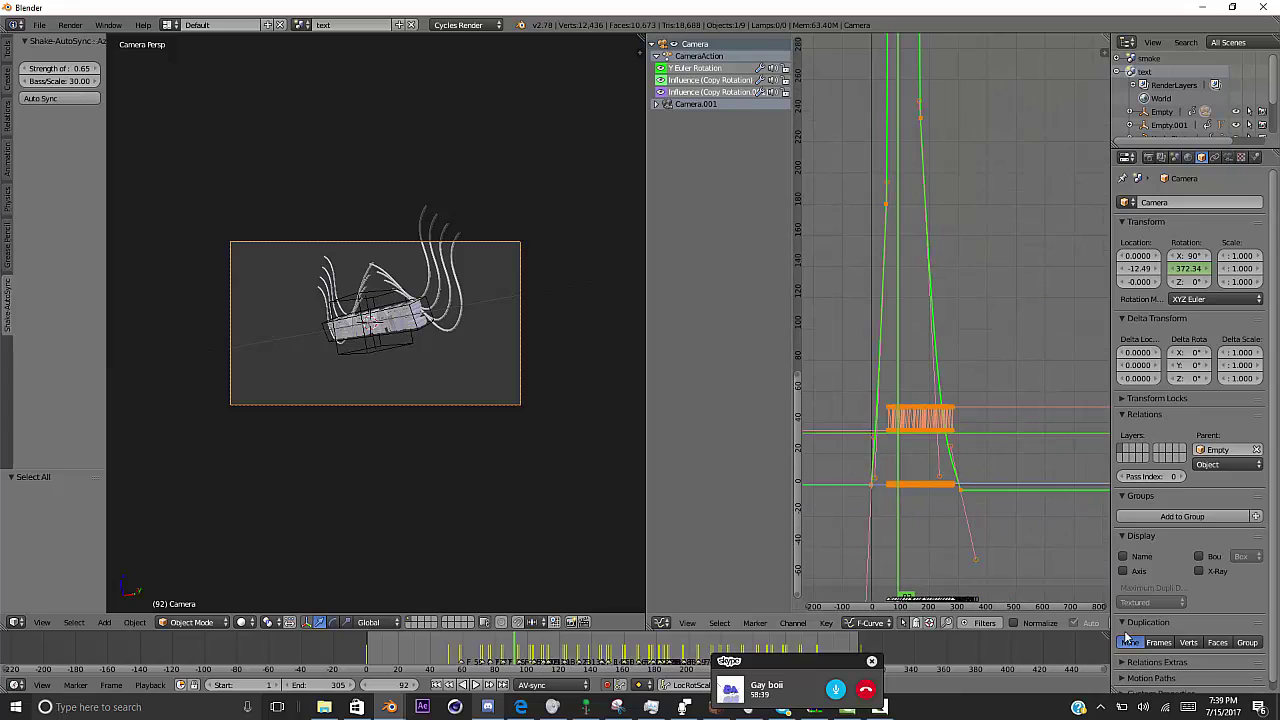
key("h")
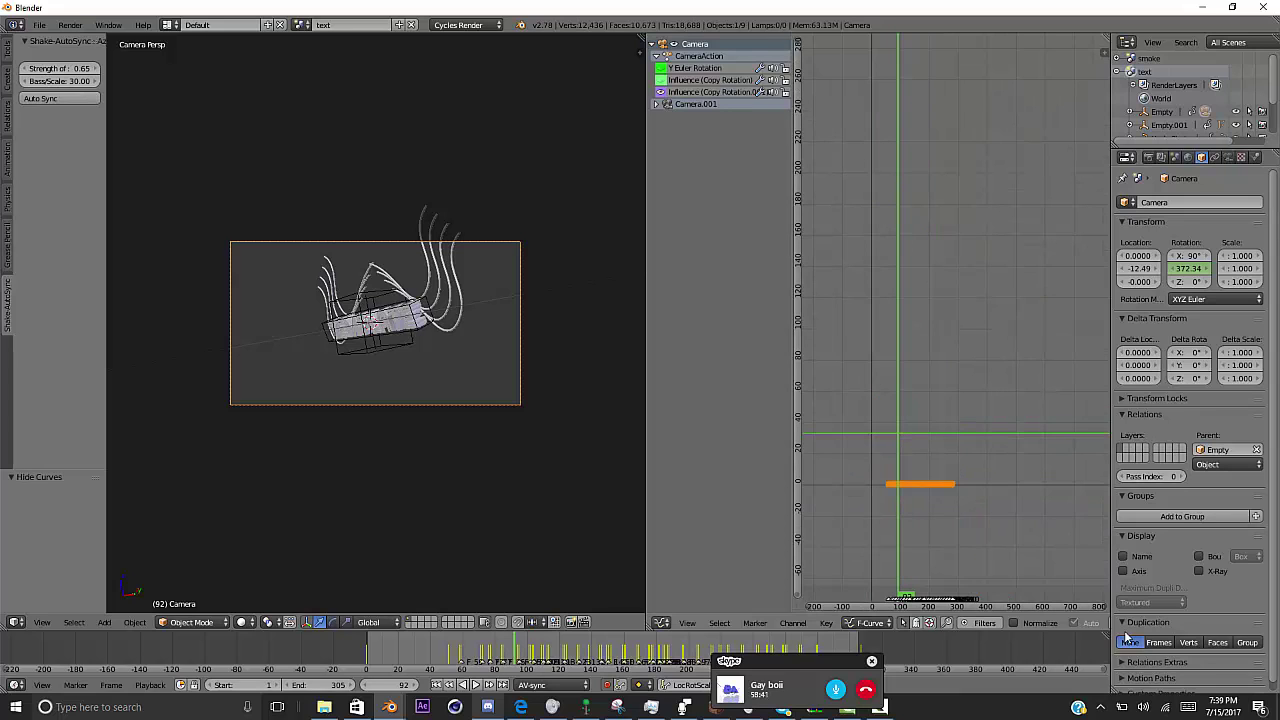
middle_click_drag(950, 460, 956, 308)
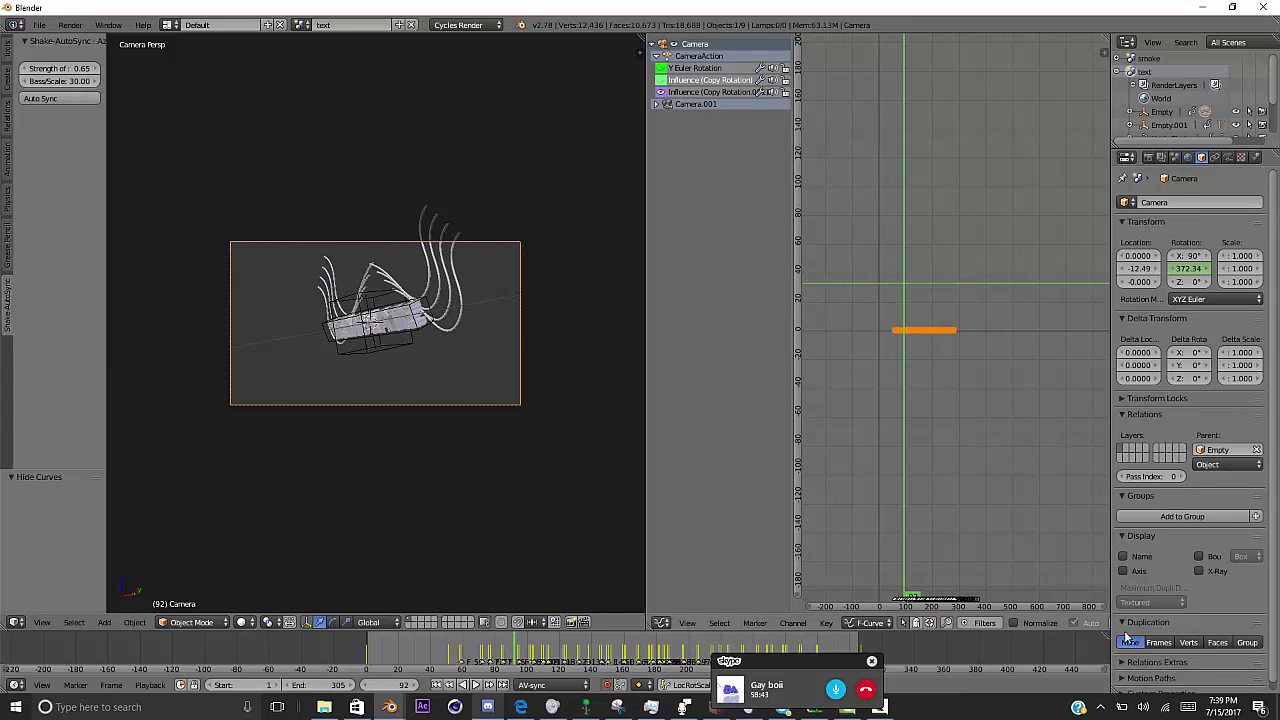
scroll(955, 318, "up", 12)
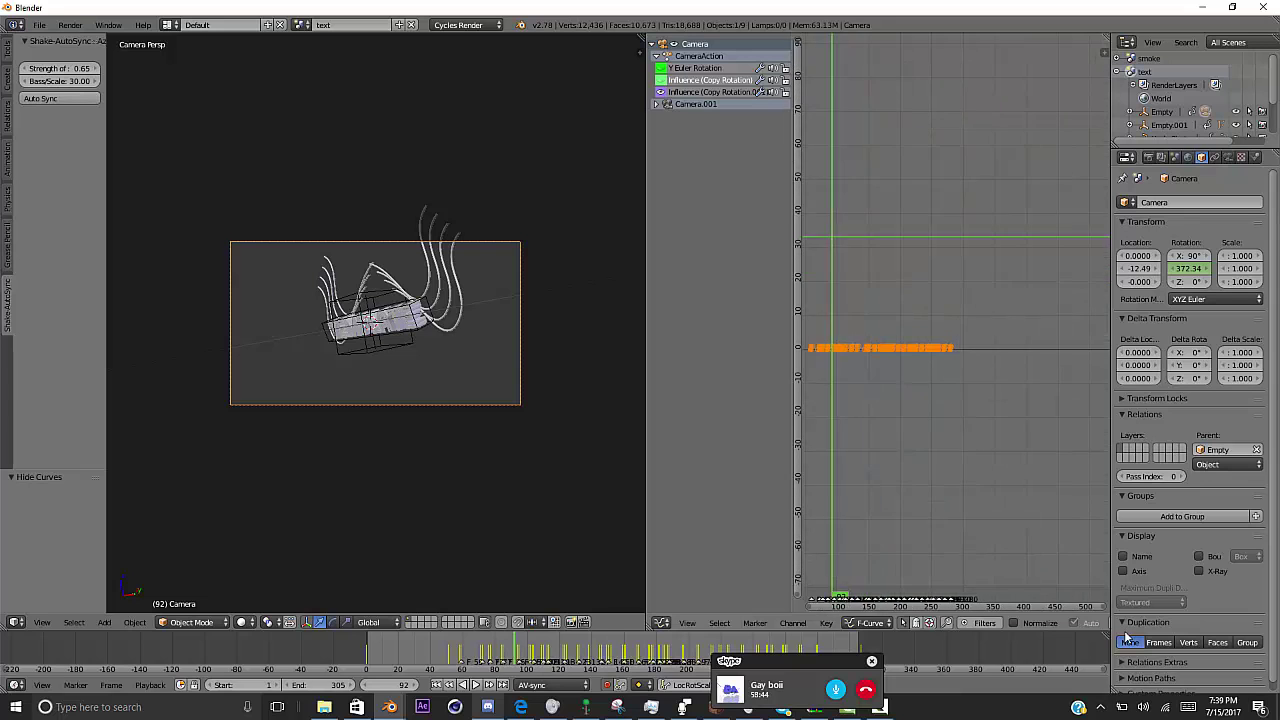
- Lower the upper row of keyframes on the camera's second Copy Rotation influence curve by 0.615 along Y
middle_click_drag(930, 350, 1008, 310)
scroll(1008, 310, "up", 8)
scroll(1000, 326, "up", 1)
key("a")
scroll(1000, 326, "down", 5)
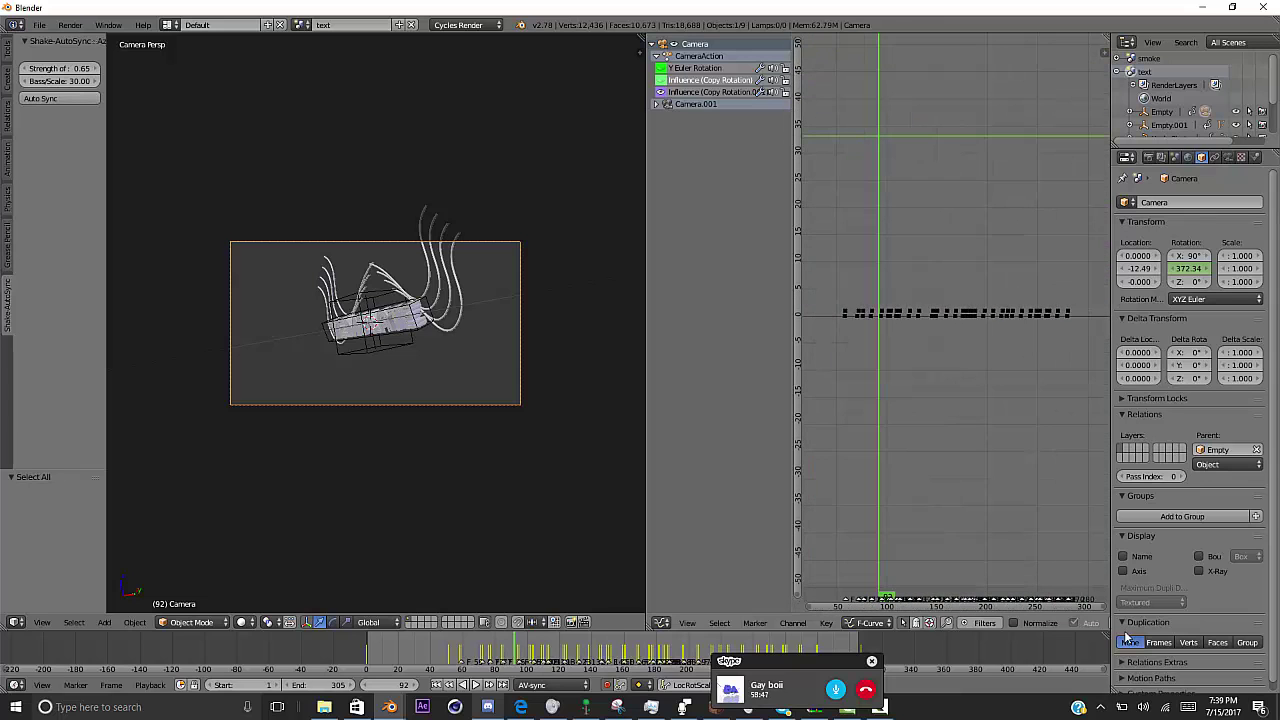
key("b")
left_click_drag(824, 289, 1096, 316)
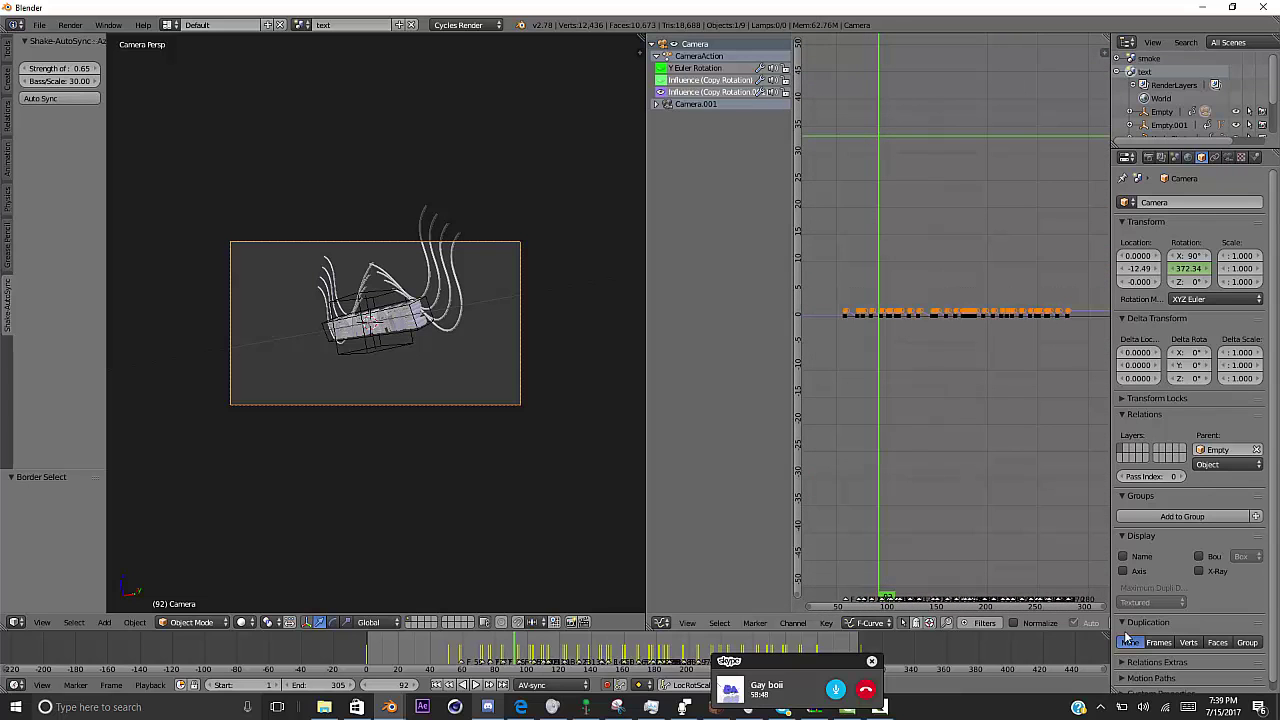
key("g")
key("y")
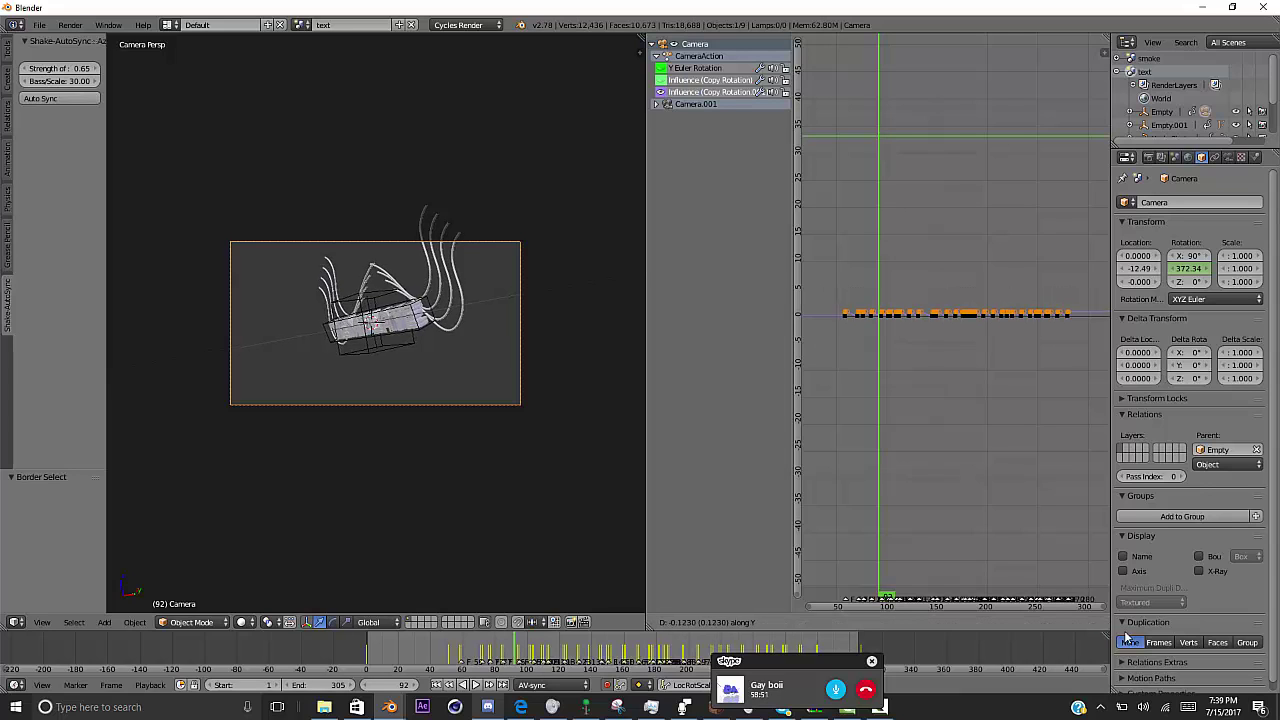
left_click(1126, 637)
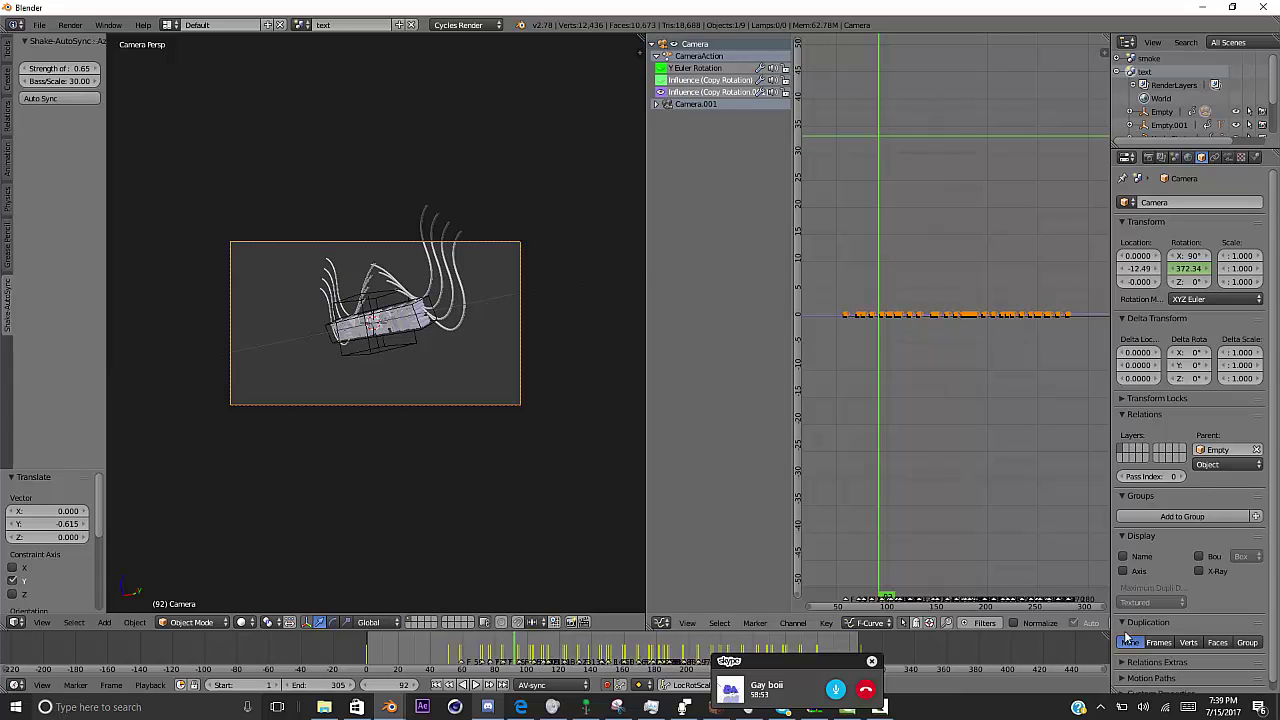
- Preview the animation and lower the selected influence keyframes by a further 0.123 along Y
key("alt+a")
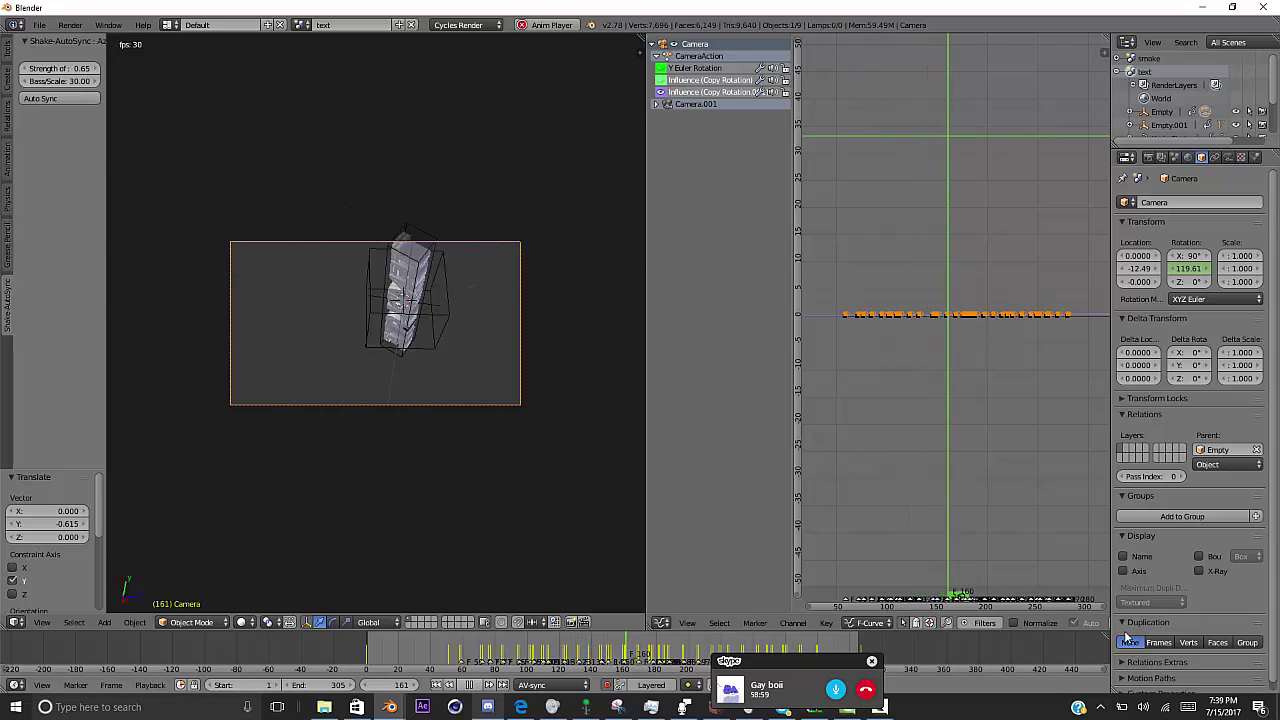
key("alt+a")
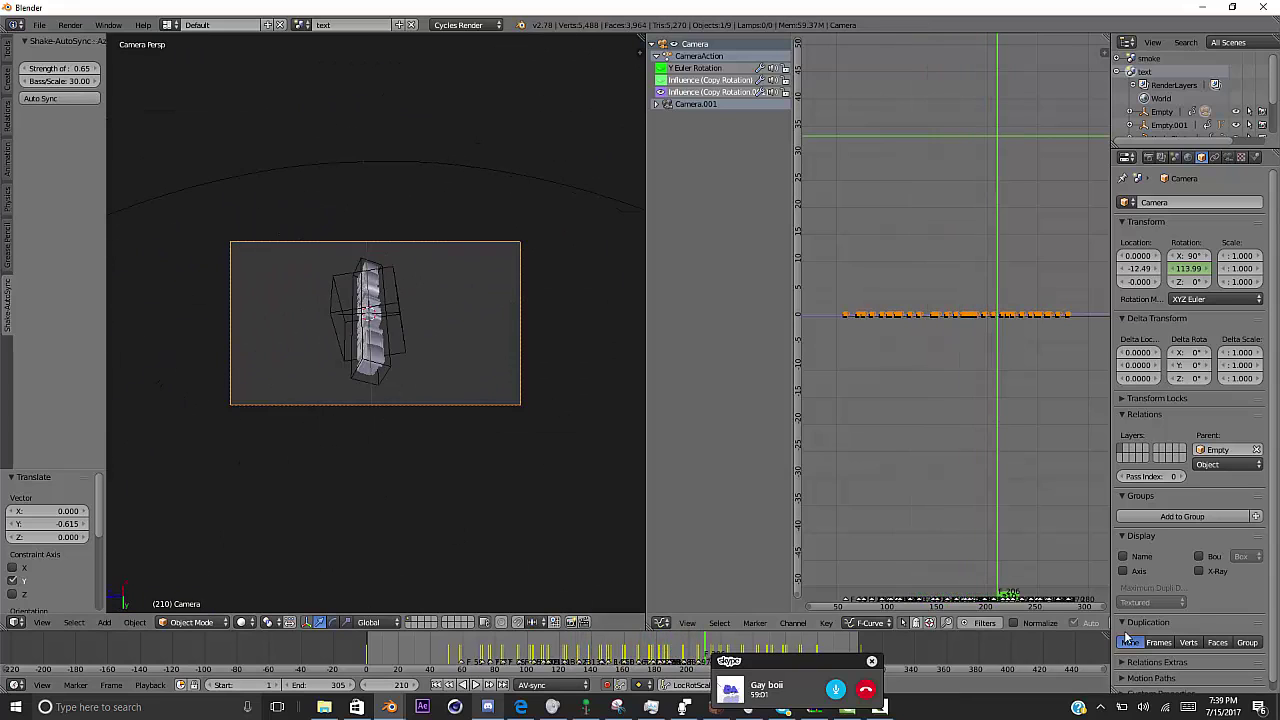
key("g")
key("Return")
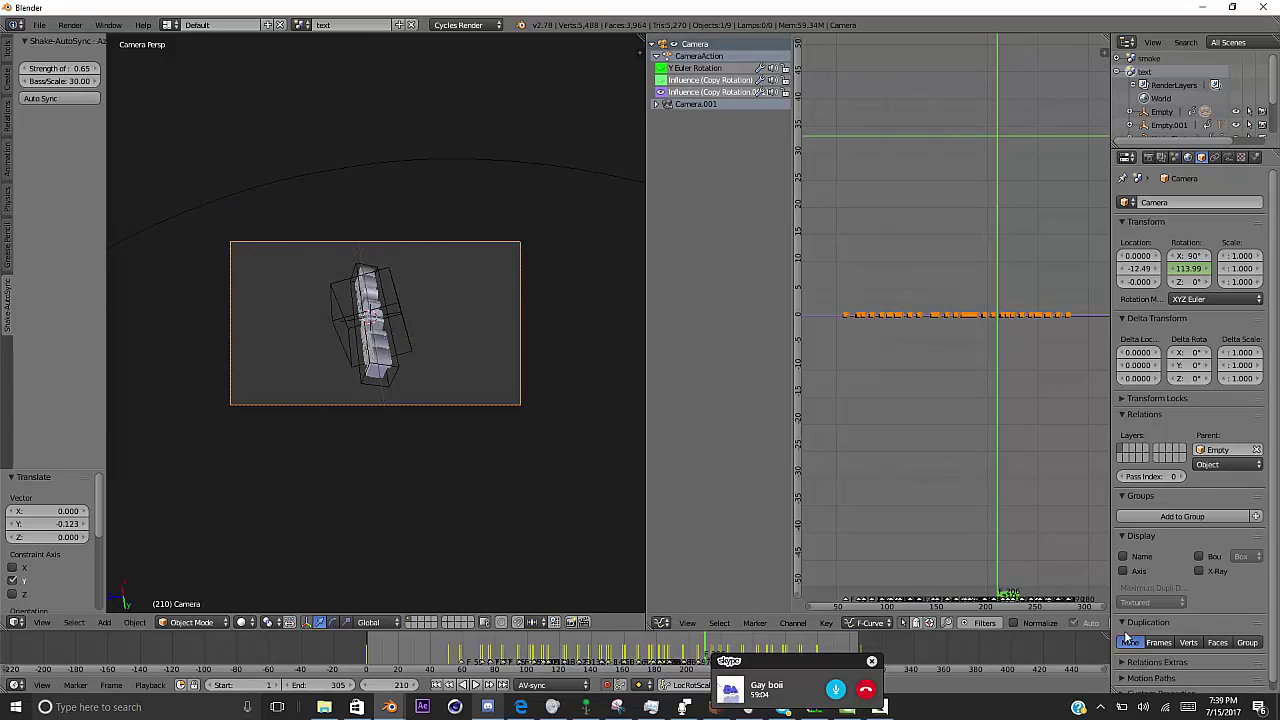
- Show the camera's object constraints and play the animation to examine the reduced shake
left_click(1214, 157)
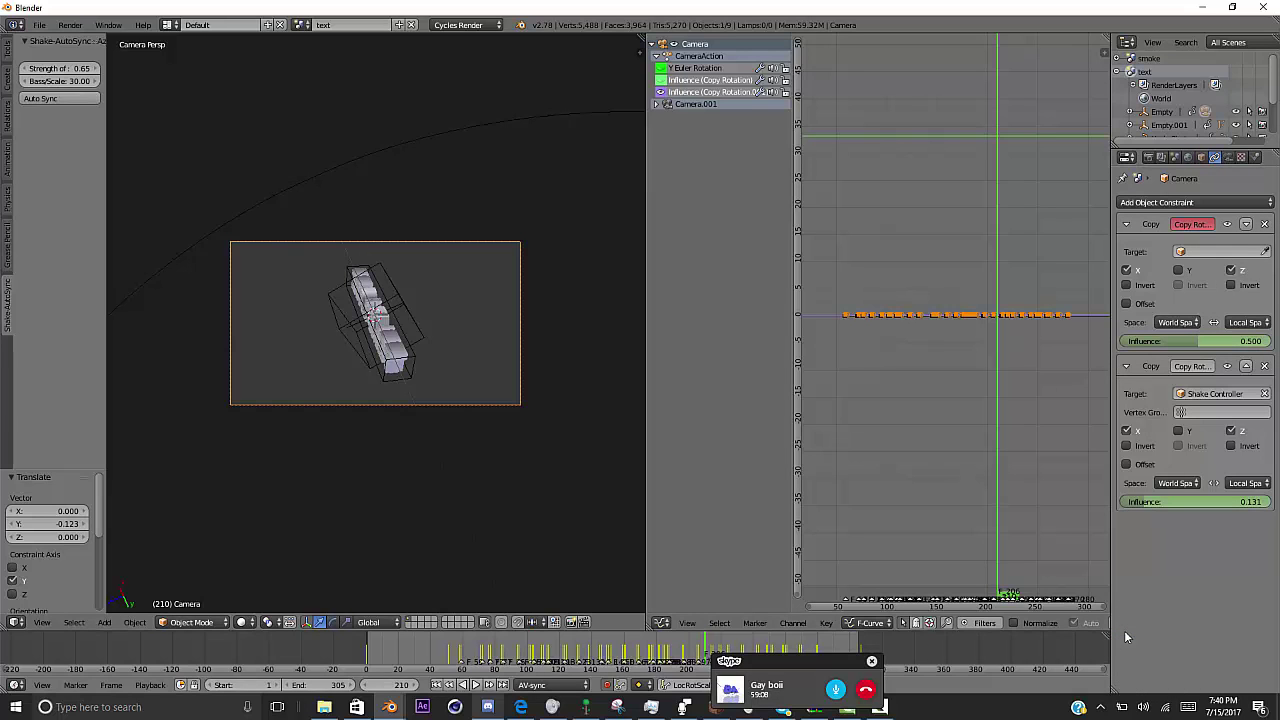
left_click(458, 650)
left_click(475, 685)
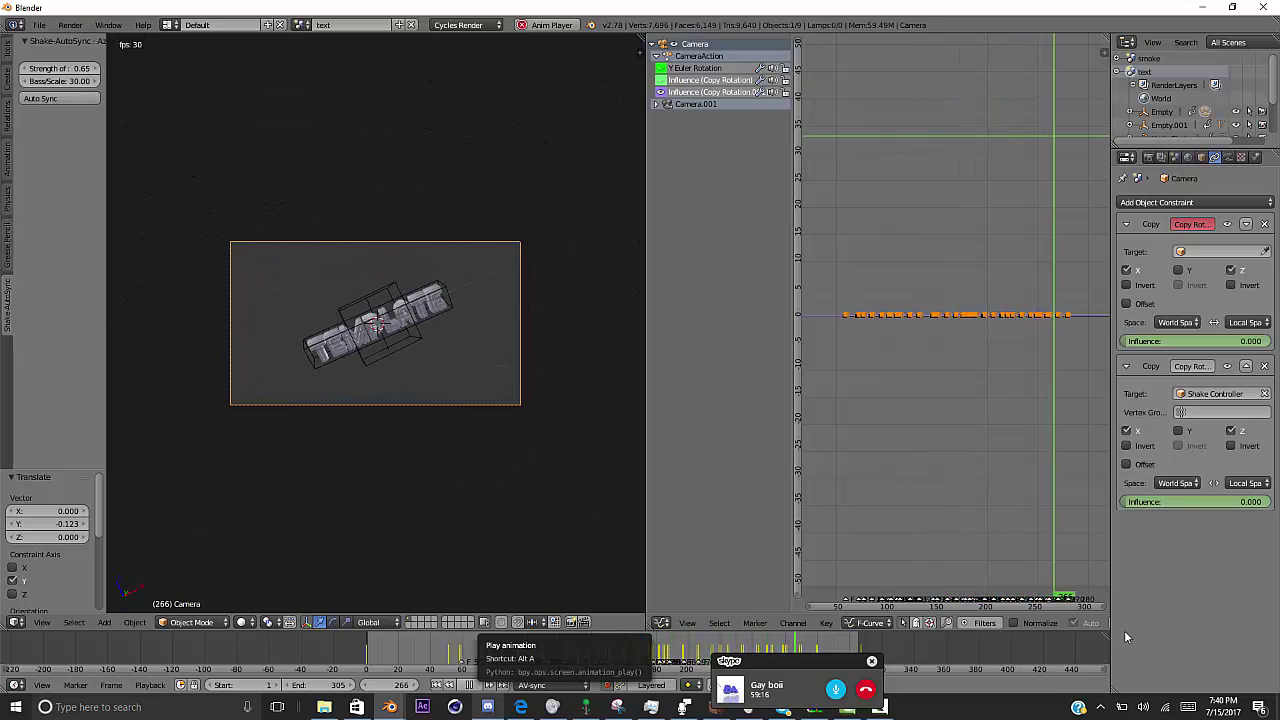
key("alt+a")
- Try enabling the Y axis on the Copy Rotation constraint that targets the Shake Controller, and preview it
left_click(1178, 431)
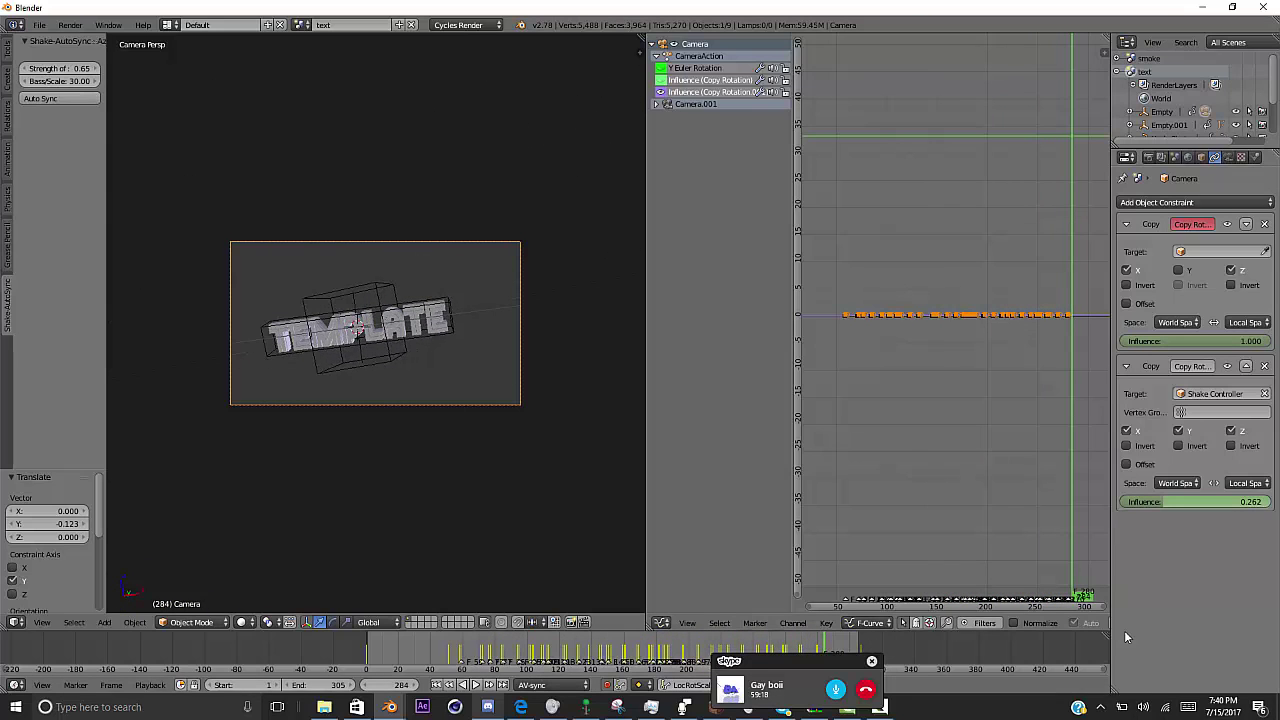
key("alt+a")
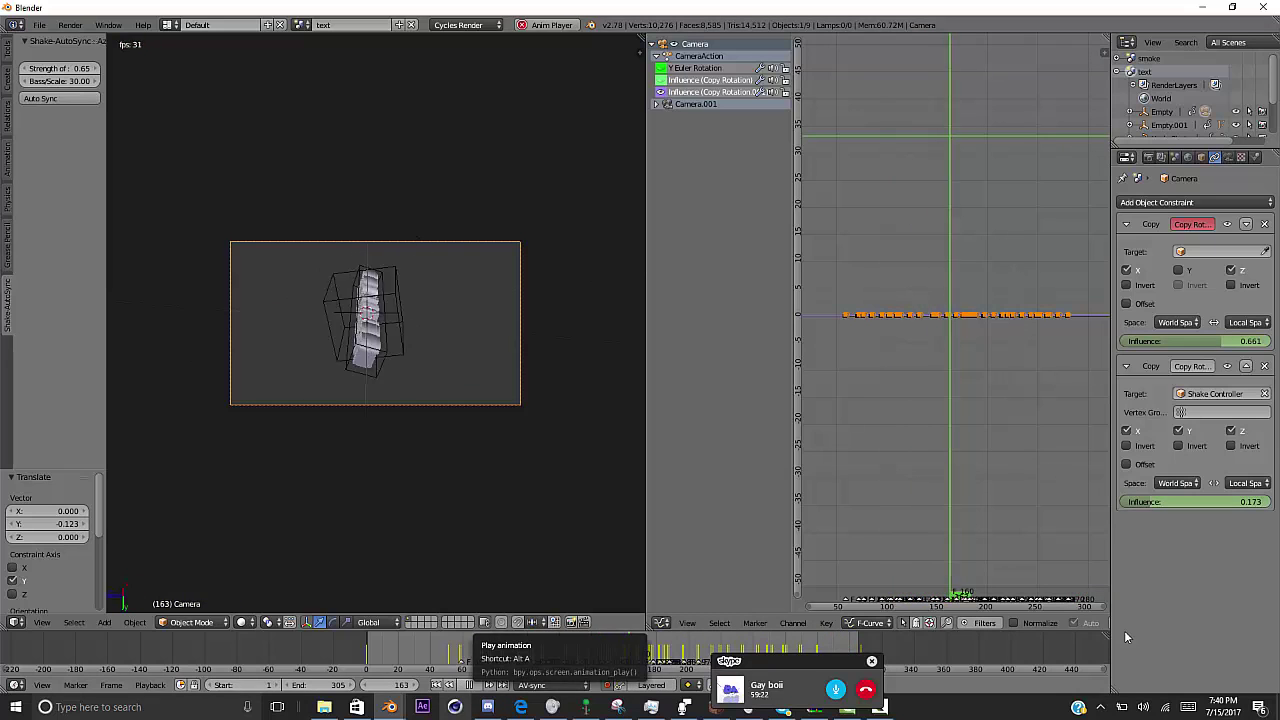
key("alt+a")
left_click(1178, 431)
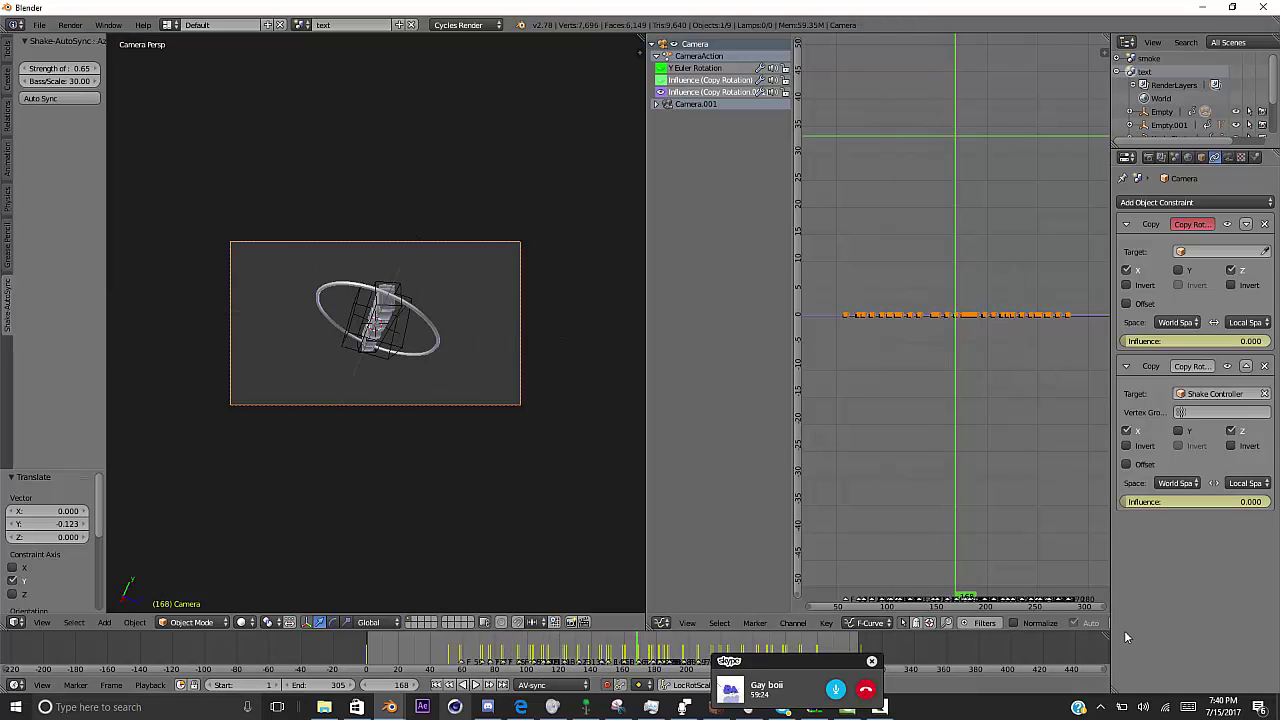
- Delete the camera's Copy Rotation constraint that has no target and replay the animation
left_click(1264, 224)
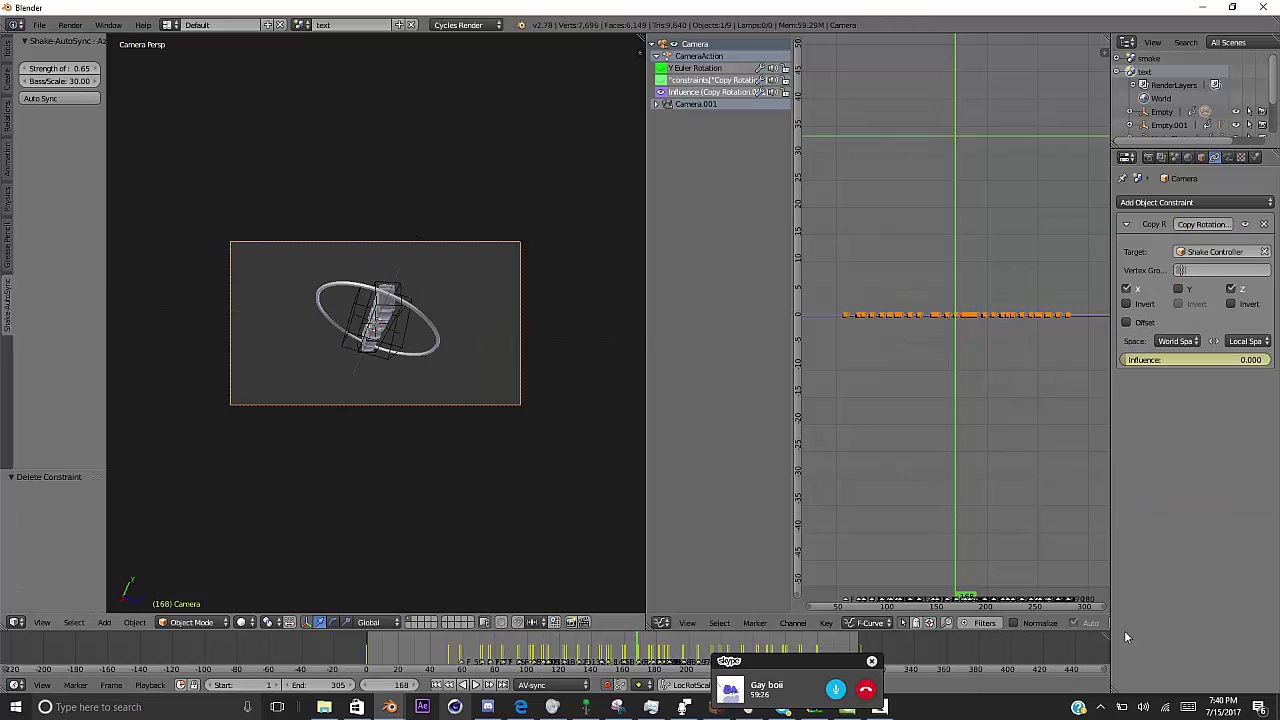
left_click(461, 648)
key("alt+a")
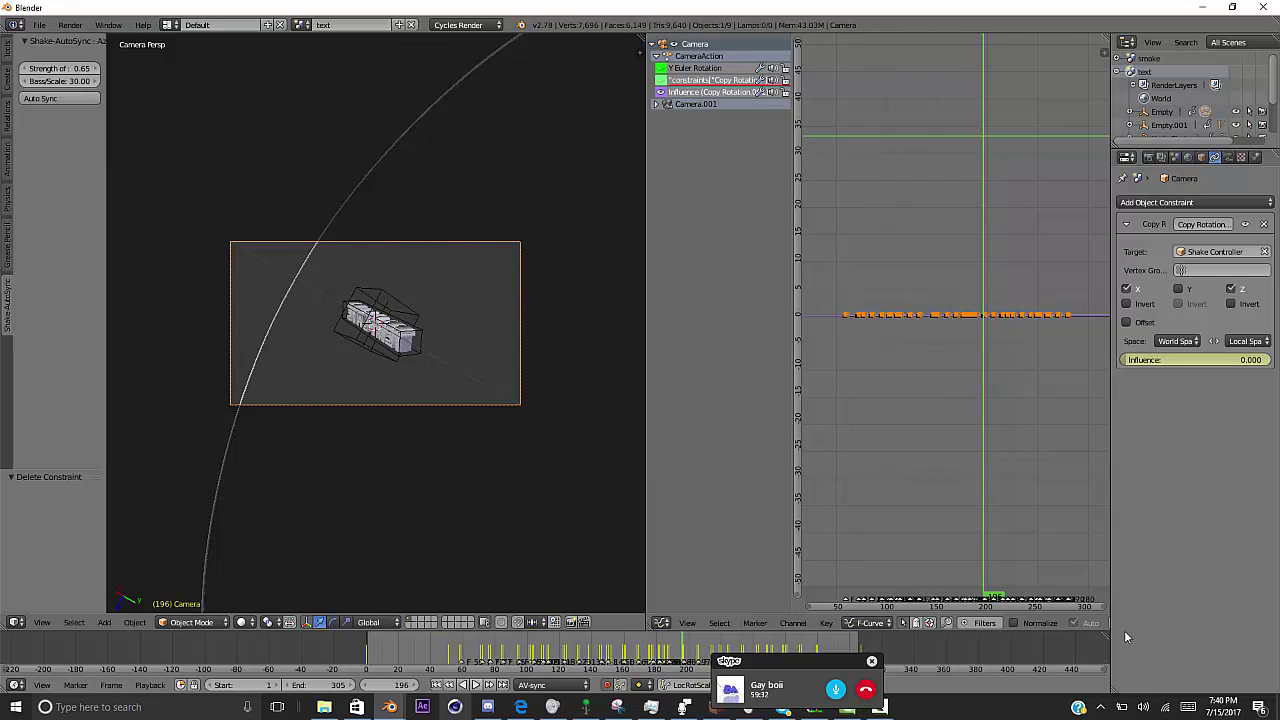
key("Escape")
scroll(1124, 637, "up", 20, "alt")
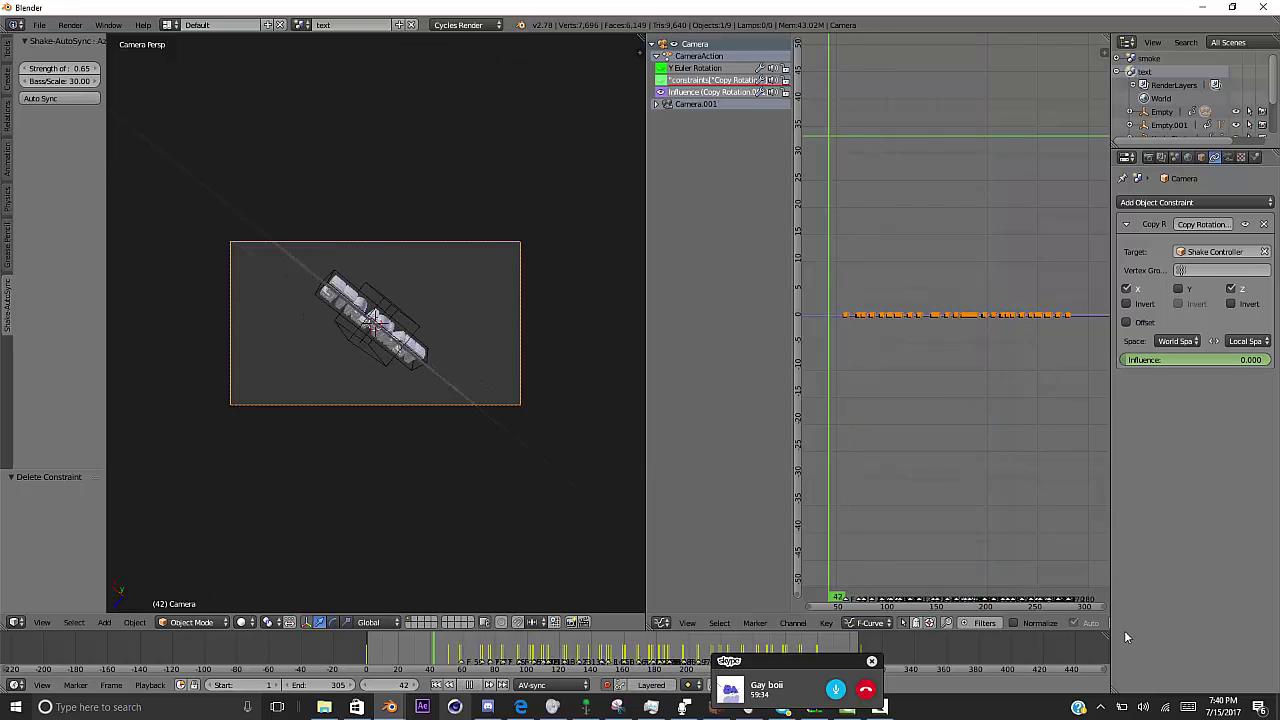
key("alt+a")
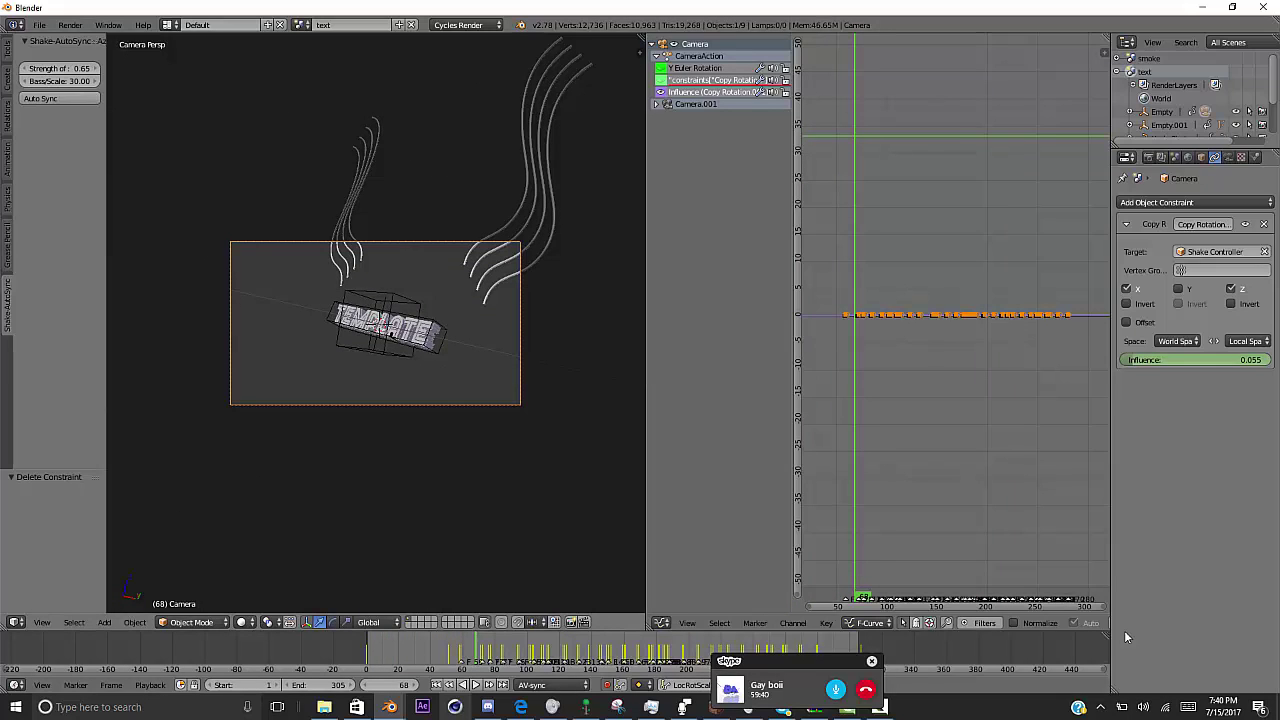
- Link the camera and its parent Empty to the smoke scene
right_click(382, 328, "shift")
key("ctrl+l")
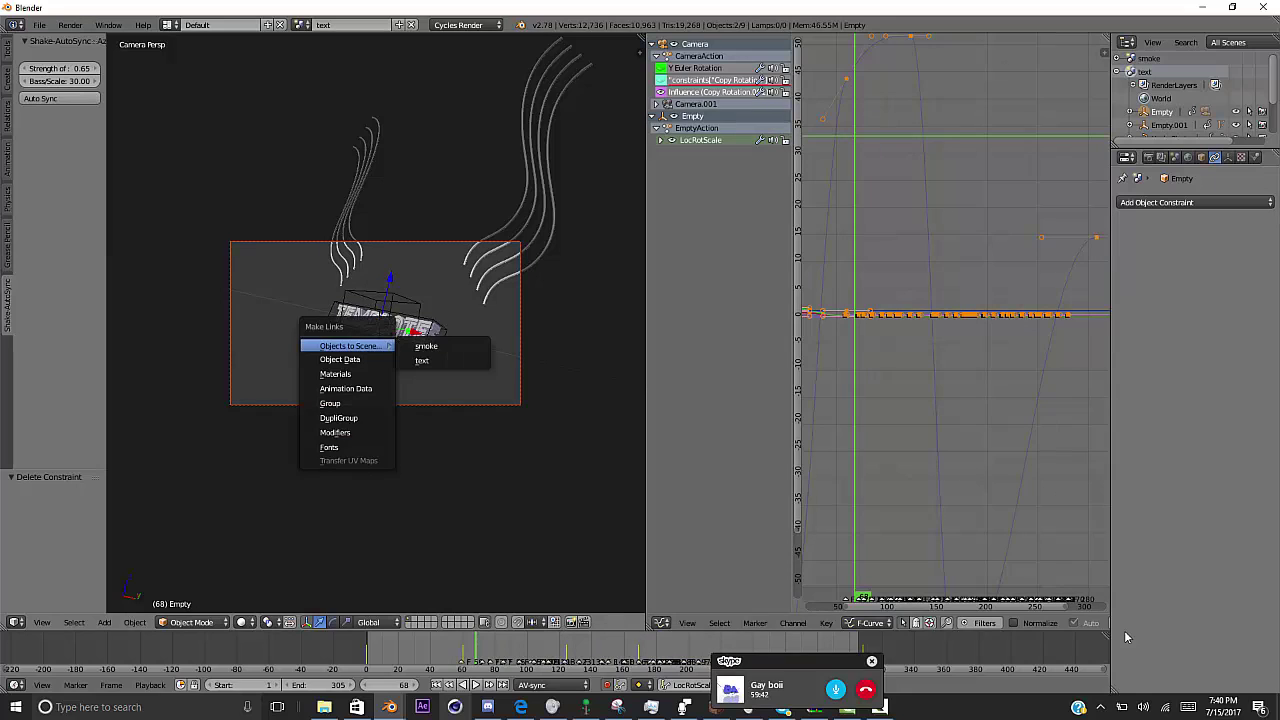
key("Return")
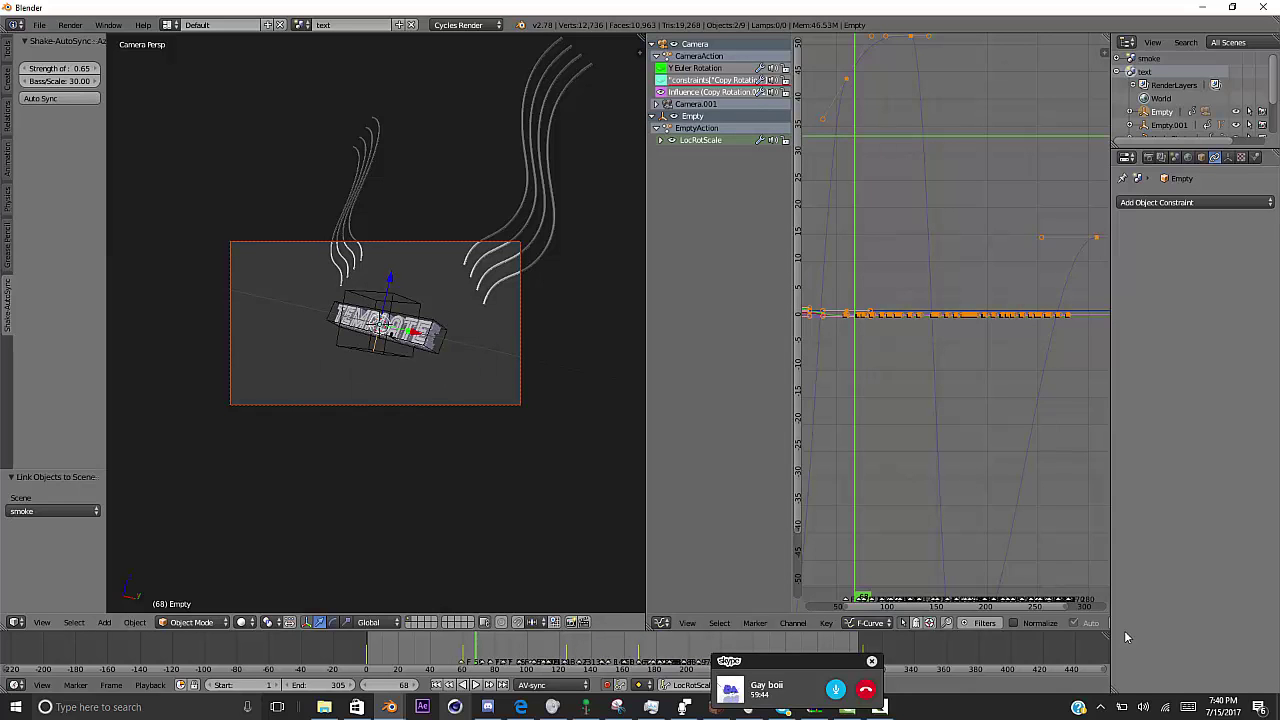
- Switch to the Compositing screen layout and move the Shake Controller to layer 2, out of the rendered view
left_click(170, 24)
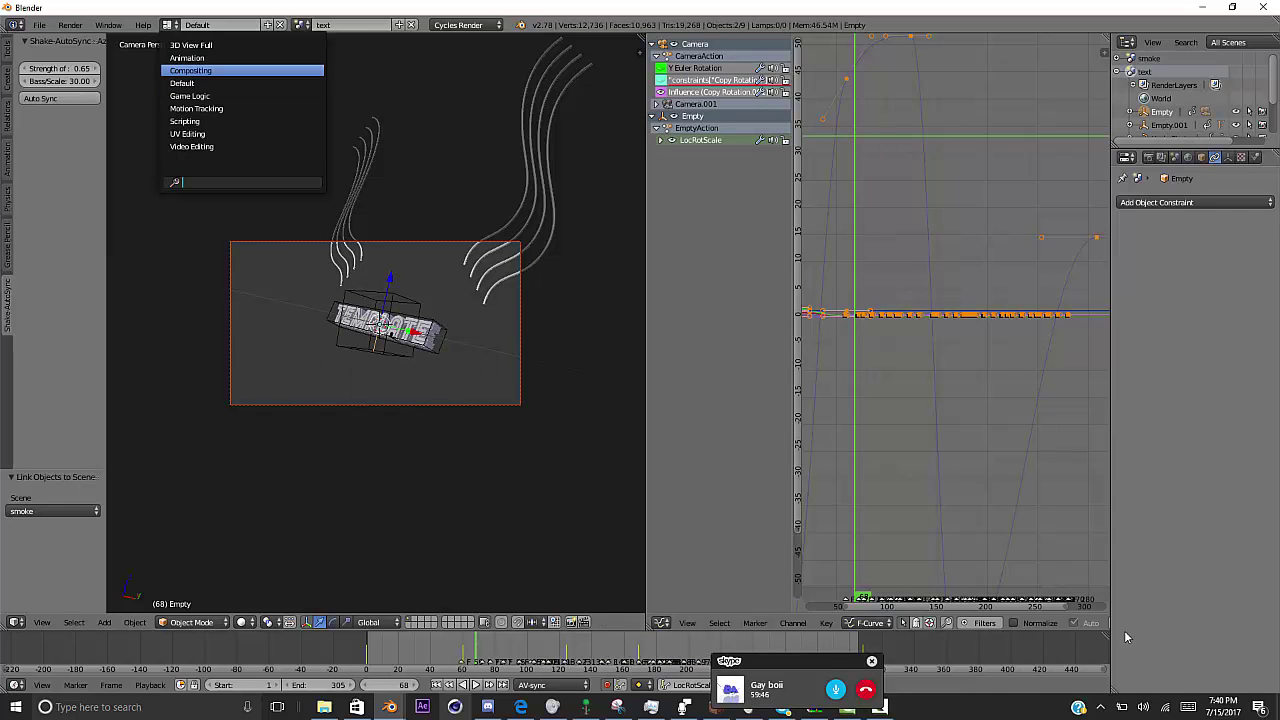
key("Return")
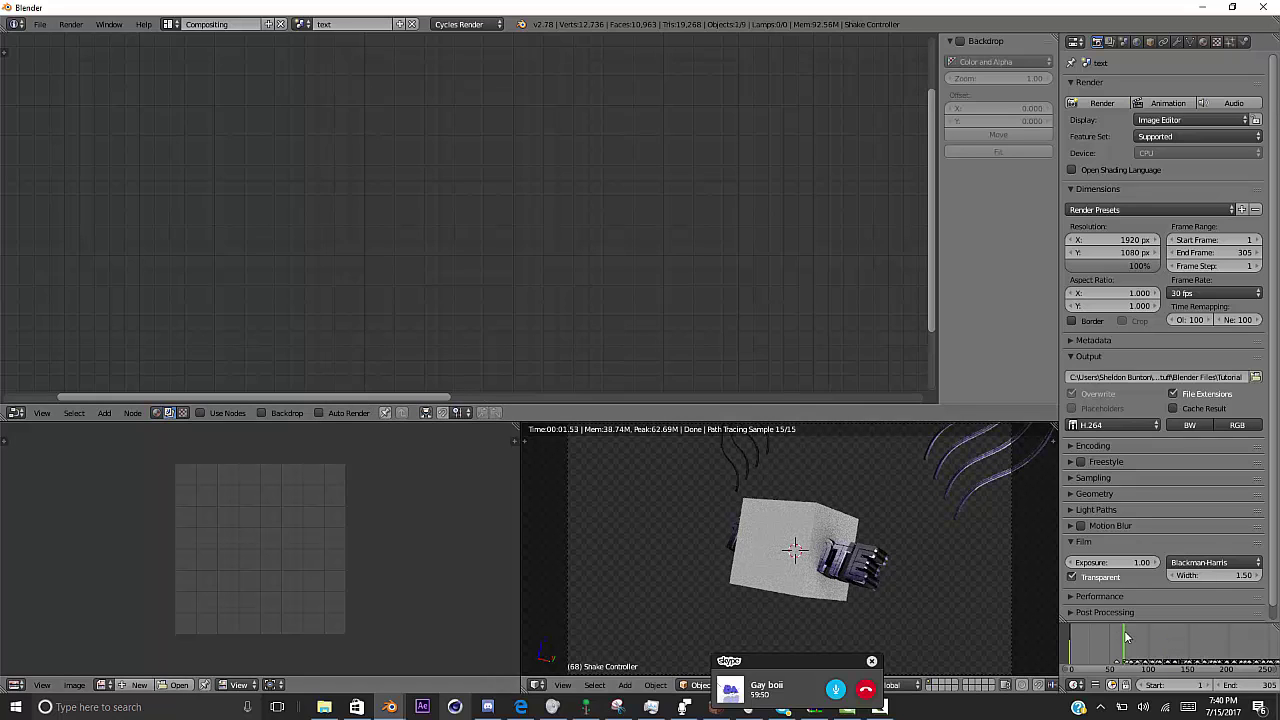
key("m")
key("2")
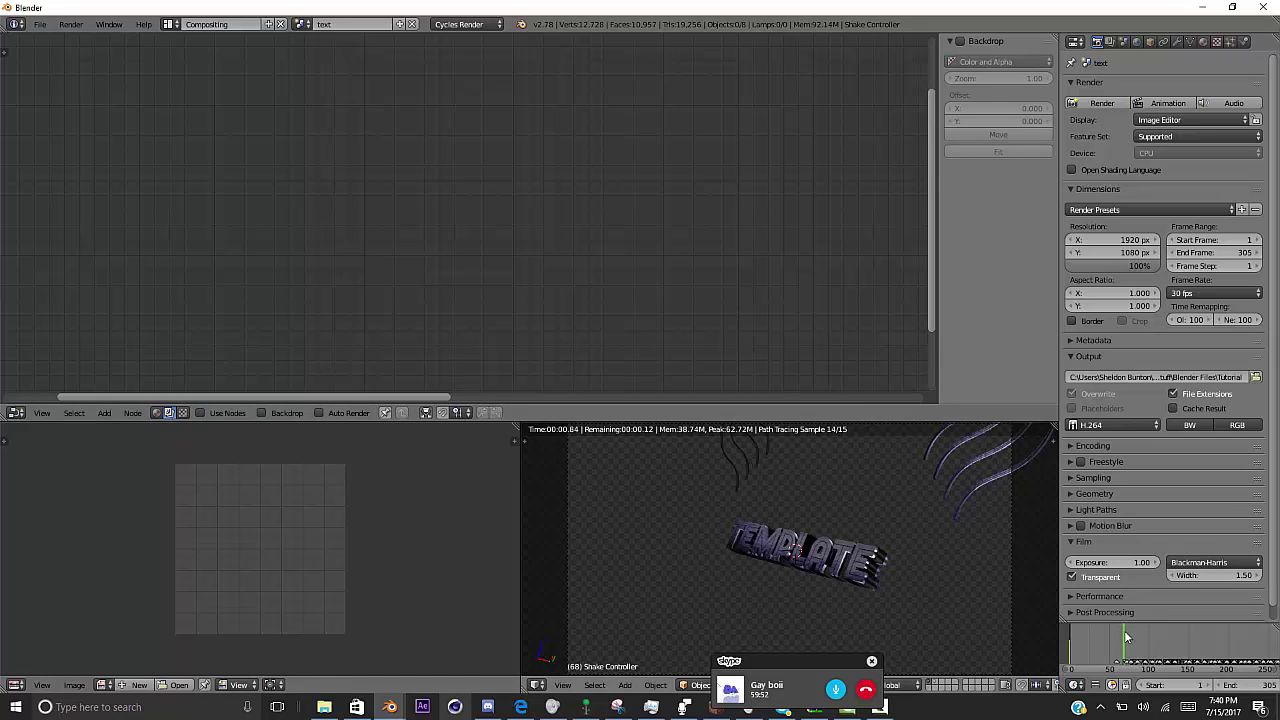
- Enable compositing nodes for the text scene and move the Render Layers node far away from the Composite node
left_click(201, 412)
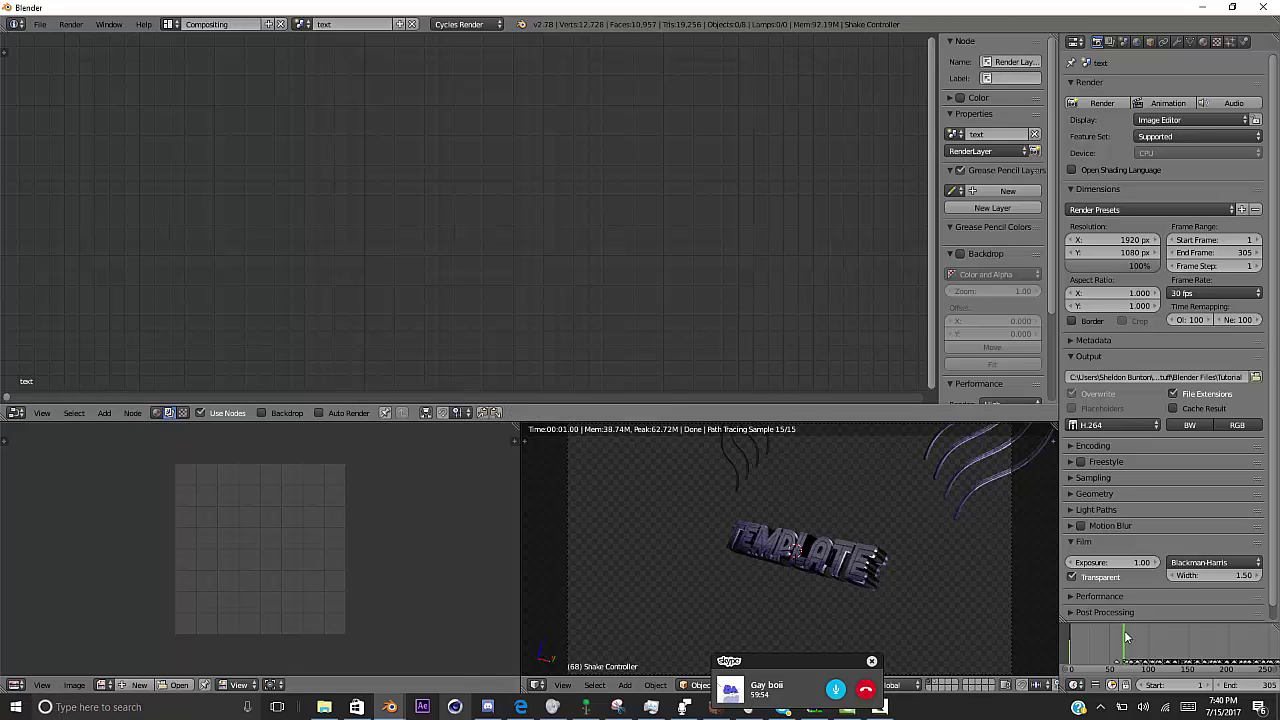
scroll(465, 218, "down", 6)
middle_click_drag(690, 215, 521, 208)
scroll(465, 218, "up", 5)
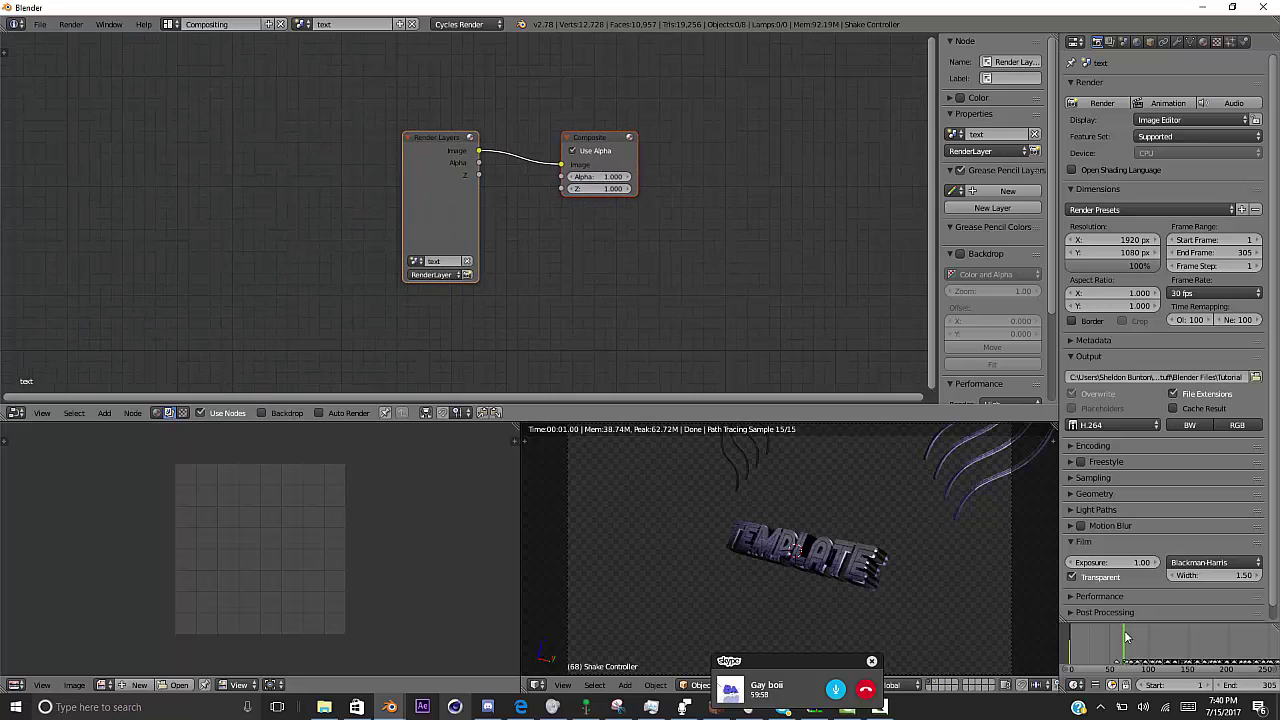
key("g")
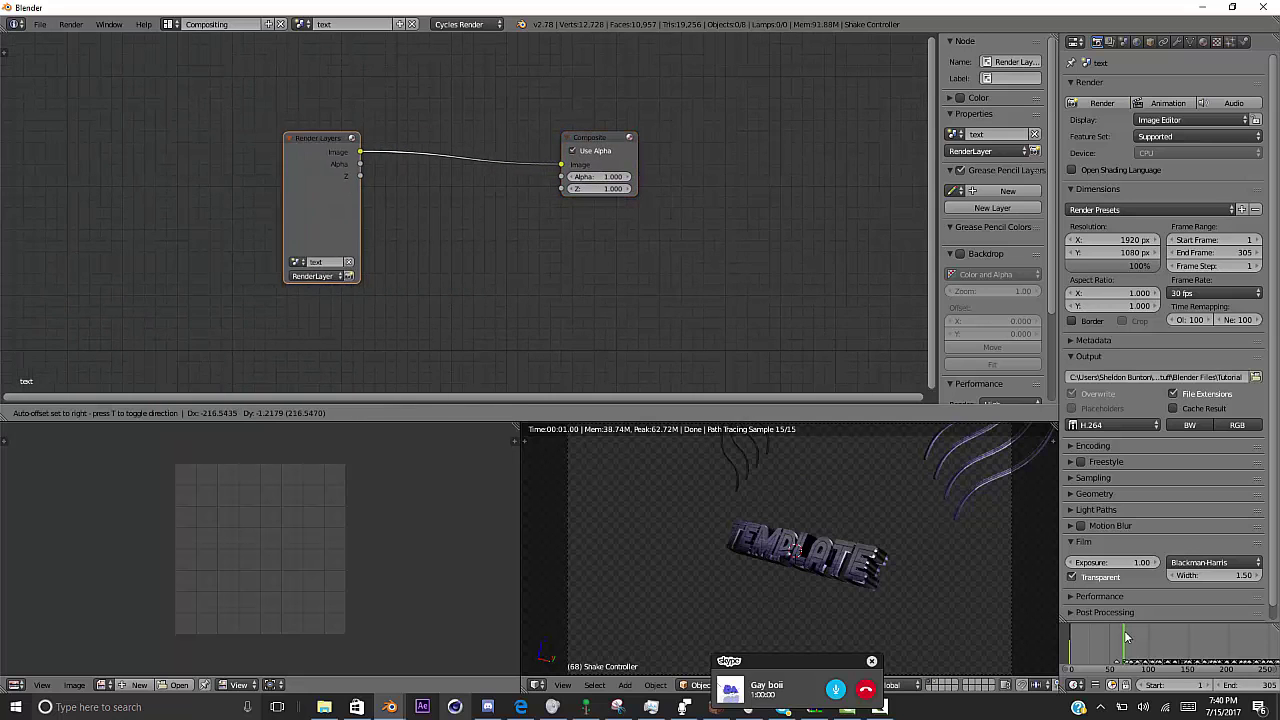
key("Return")
scroll(994, 220, "down", 1)
key("KP_Decimal")
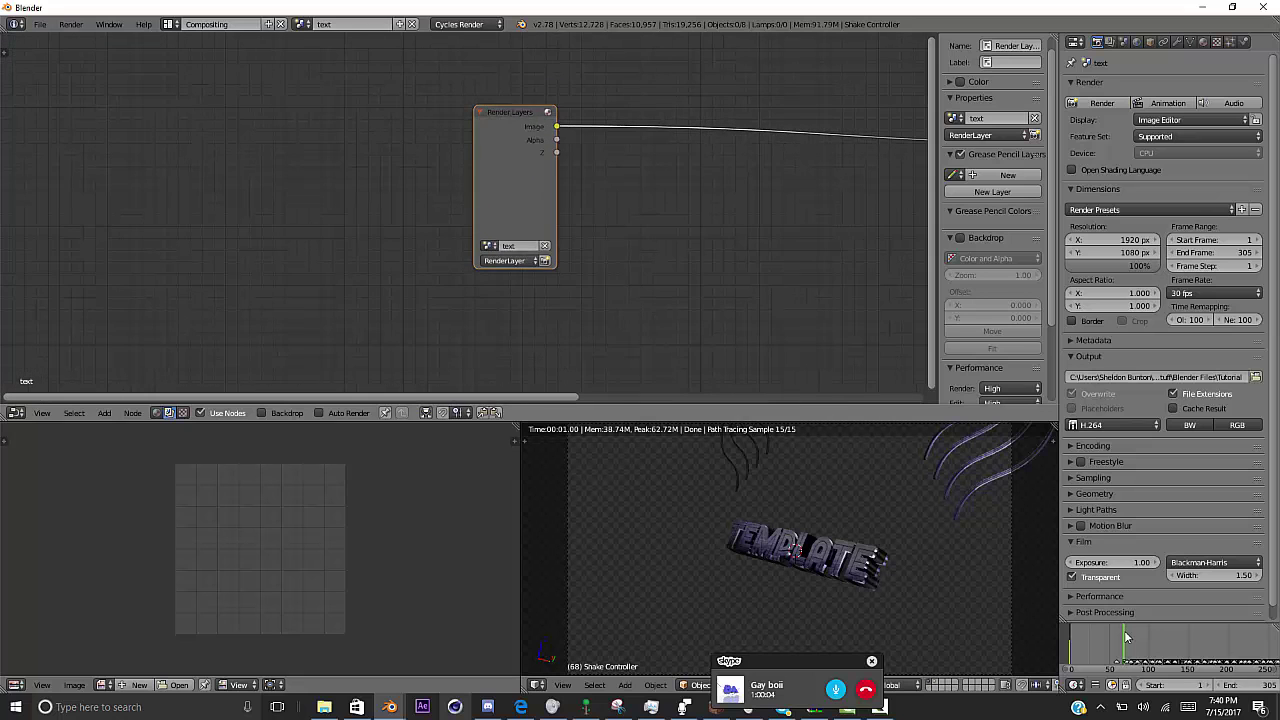
key("Escape")
key("Home")
key("g")
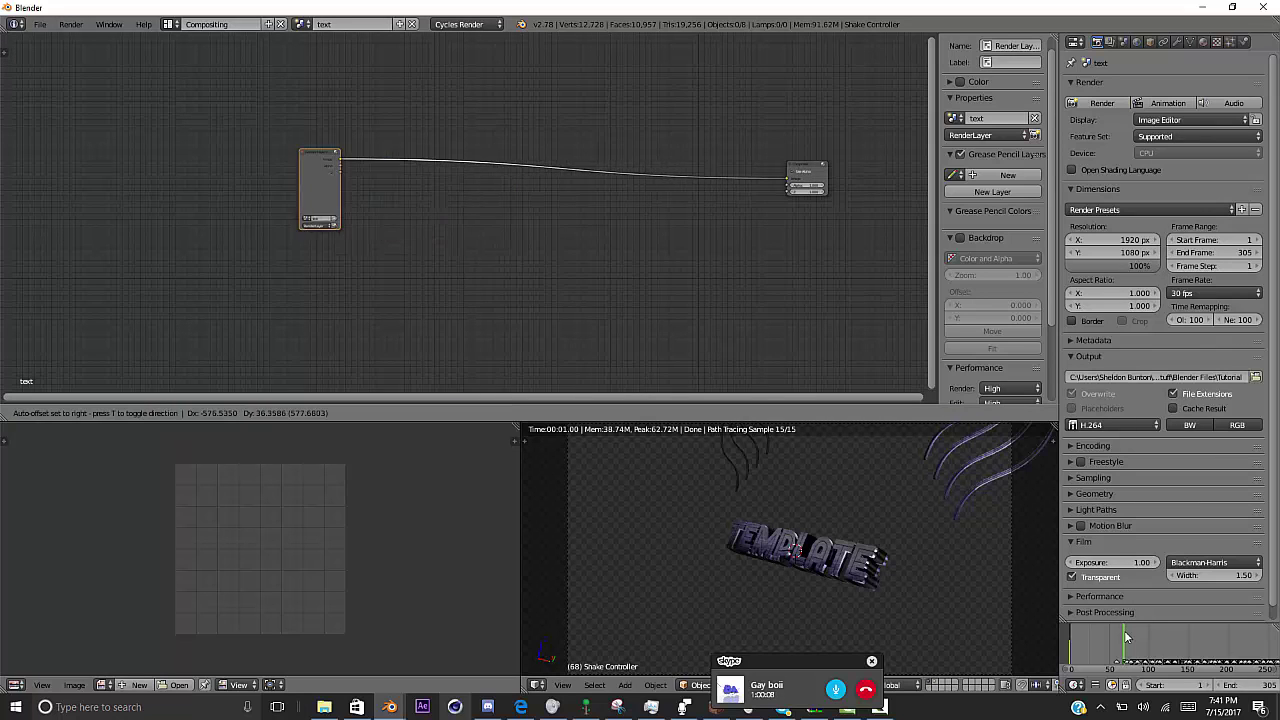
key("Return")
- Duplicate the Render Layers node, place the copy below the original and set its scene to smoke
key("shift+d")
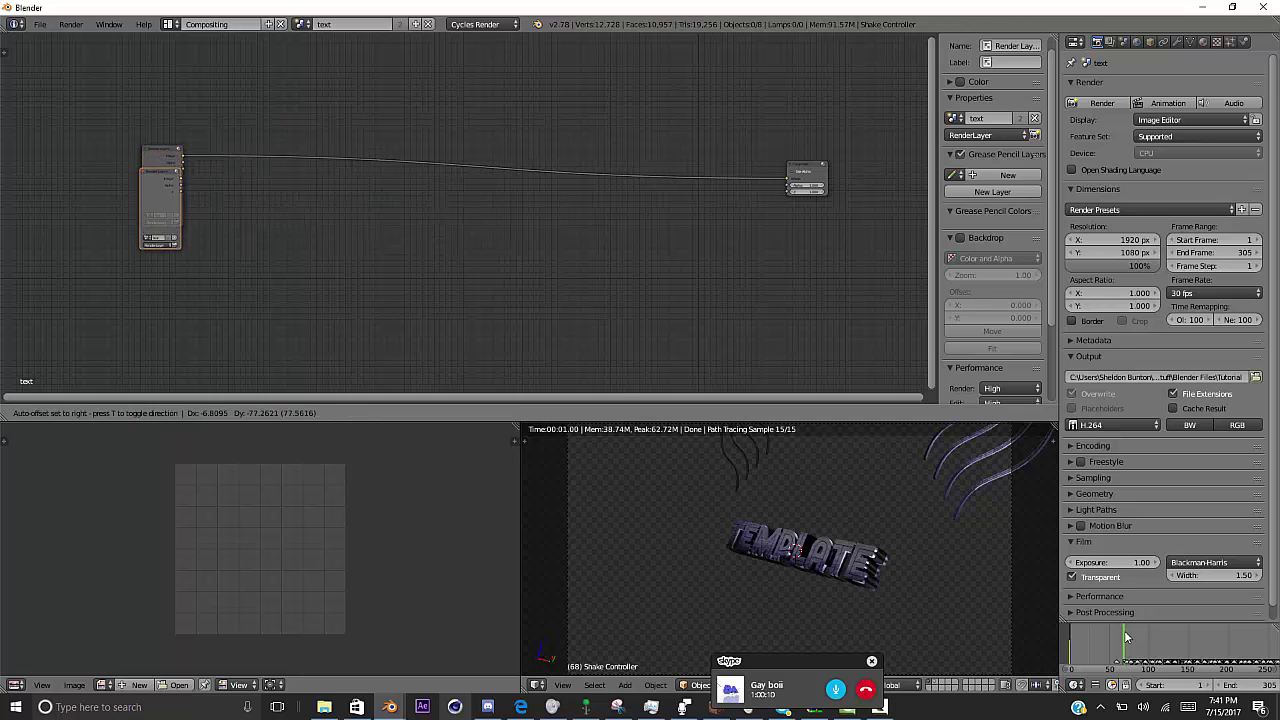
key("Return")
key("KP_Decimal")
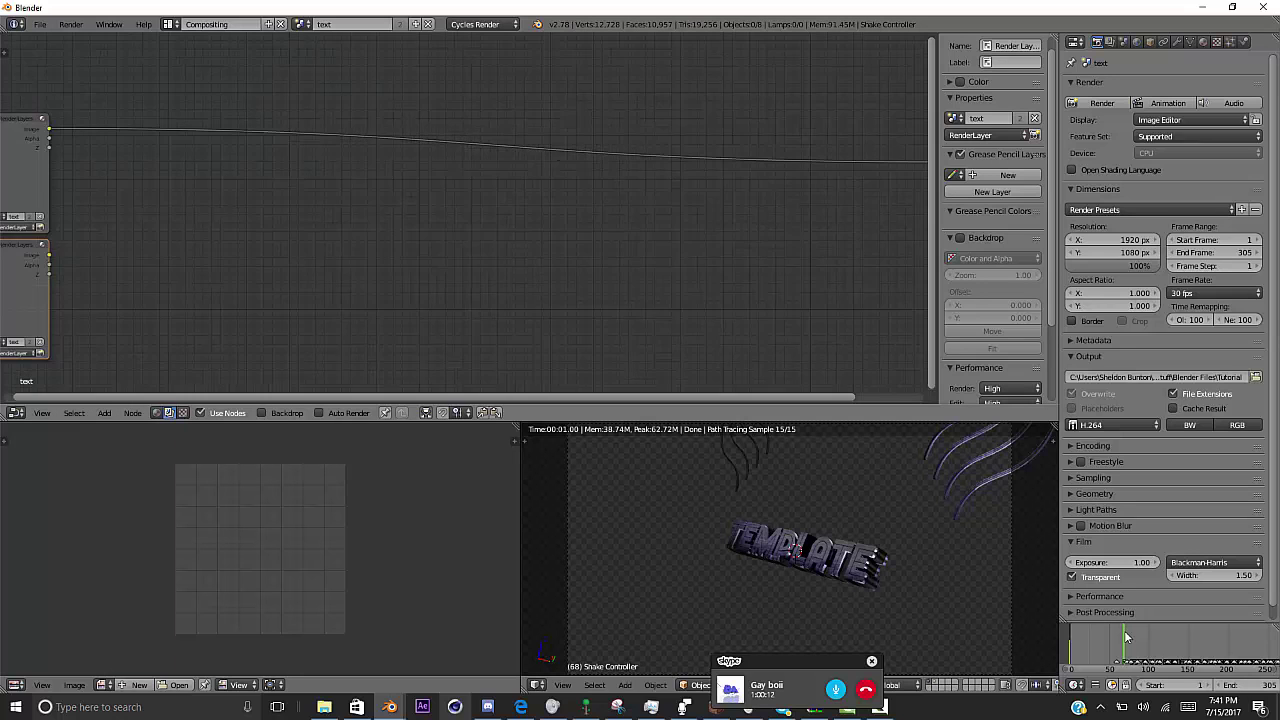
left_click(318, 330)
left_click(320, 352)
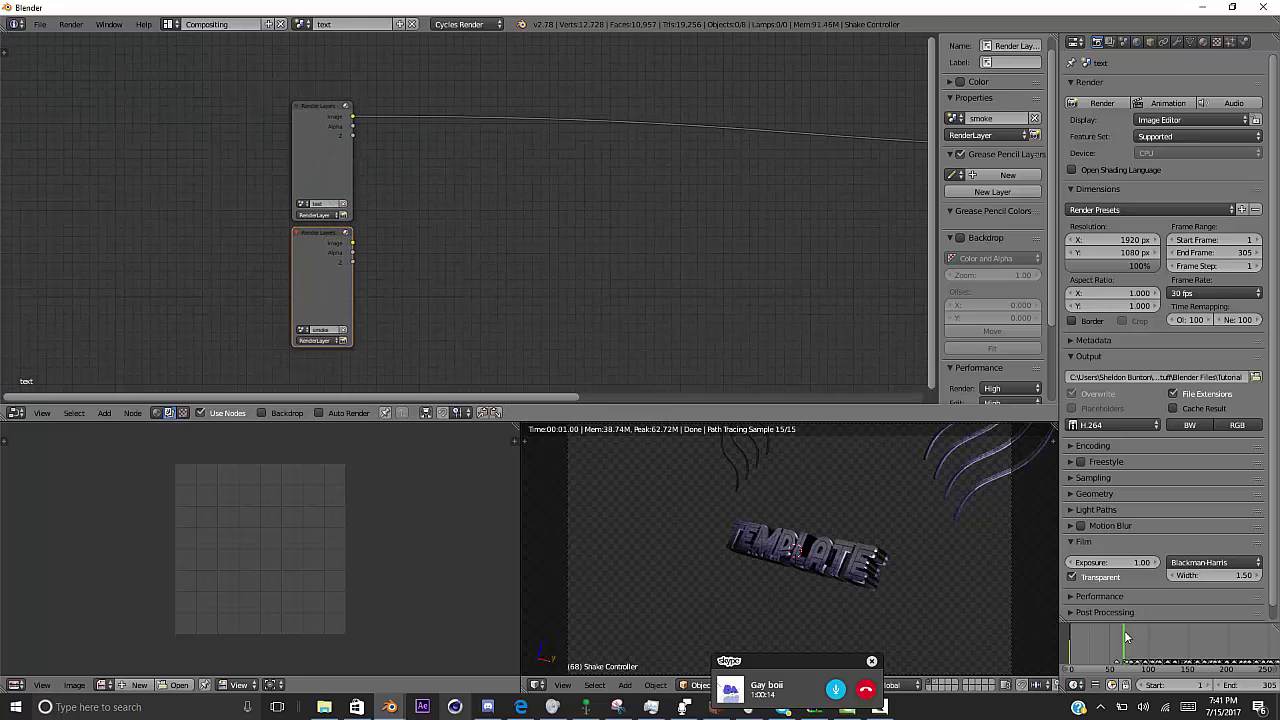
- Add an Alpha Over node before the Composite node, feeding smoke into its first image input and text into its second
key("shift+a")
mouse_move(337, 277)
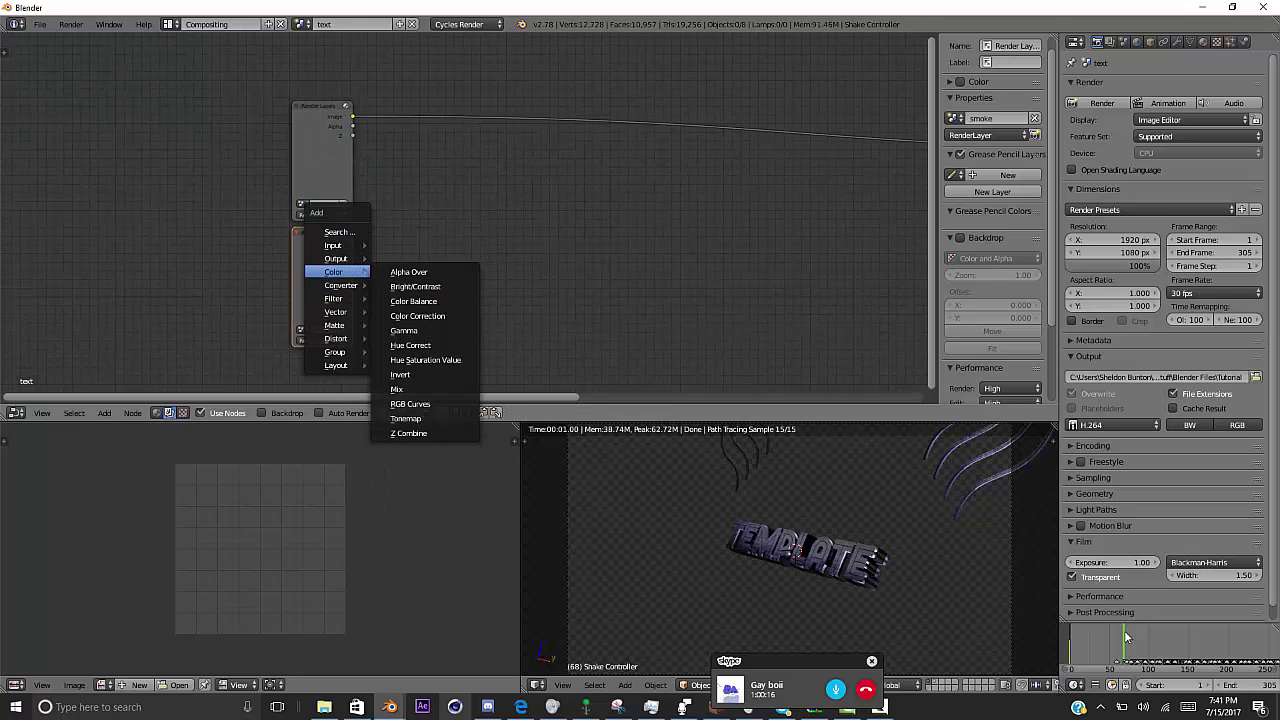
left_click(410, 272)
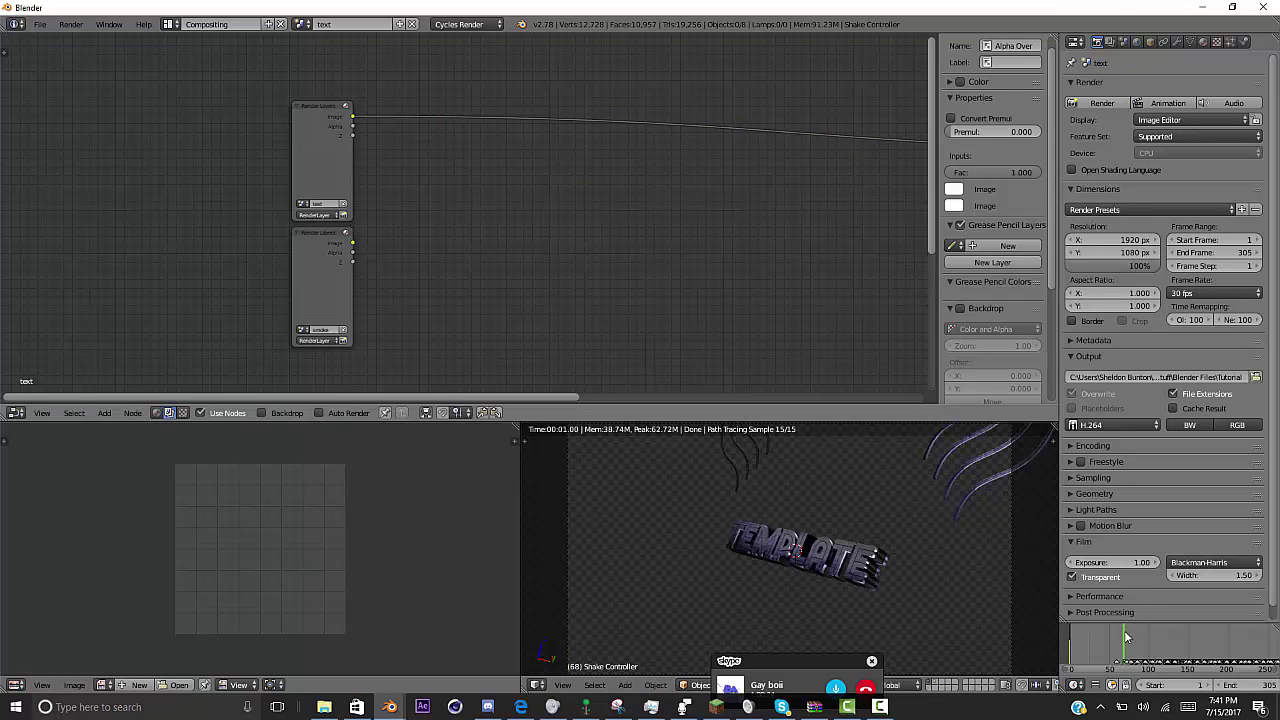
key("Return")
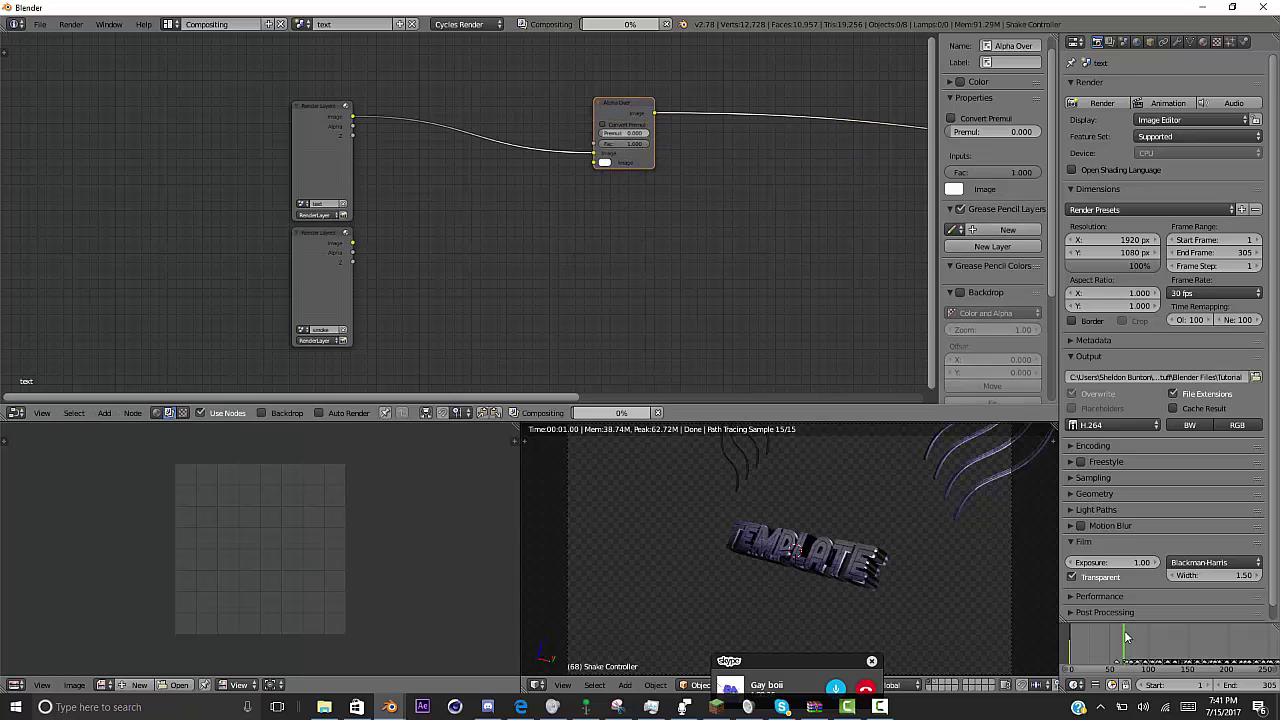
scroll(447, 213, "down", 2)
left_click_drag(253, 255, 437, 196)
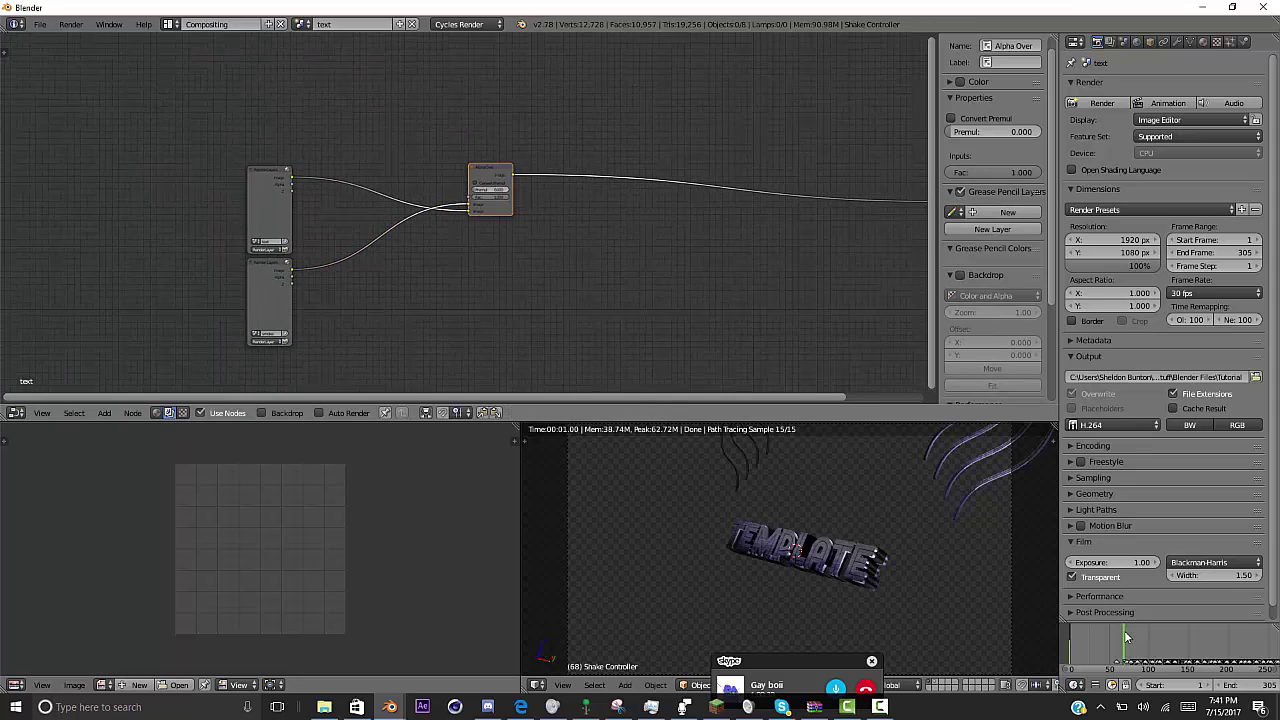
scroll(360, 175, "up", 2)
middle_click_drag(360, 175, 454, 99)
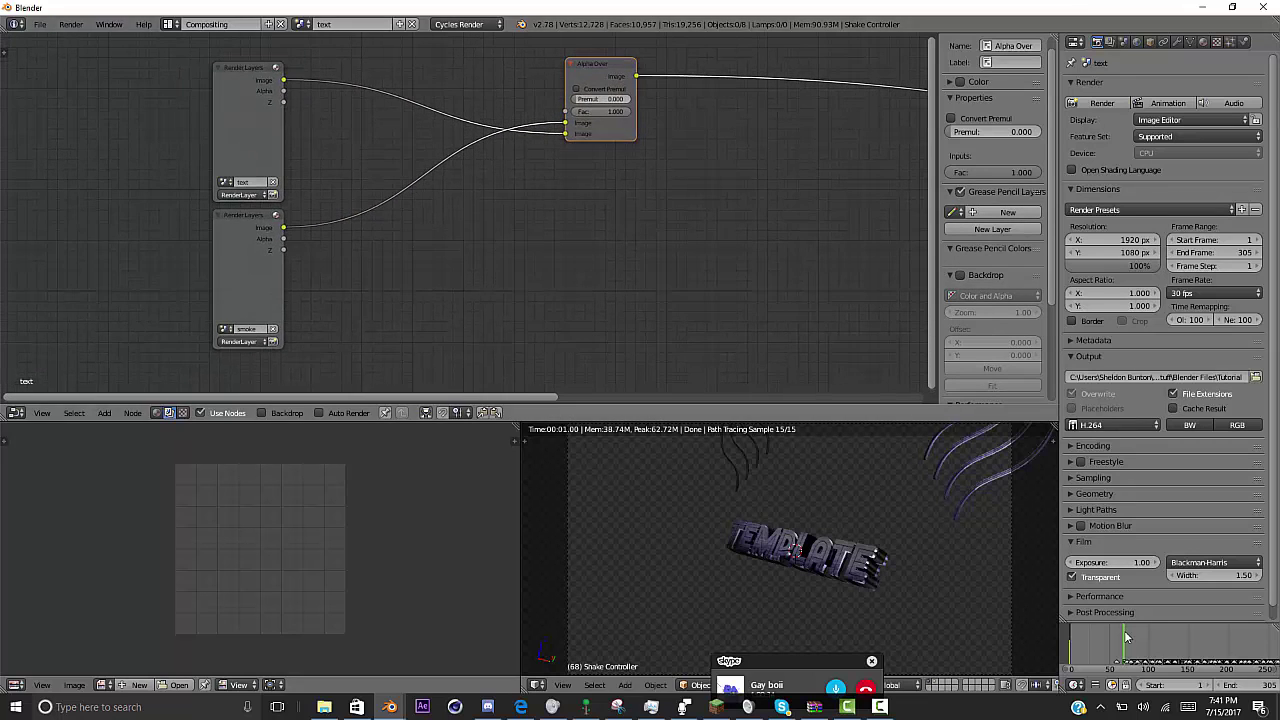
- Save the project as TUTORIAL.blend in the Blender Files folder
key("ctrl+s")
key("Down")
key("Down")
key("Down")
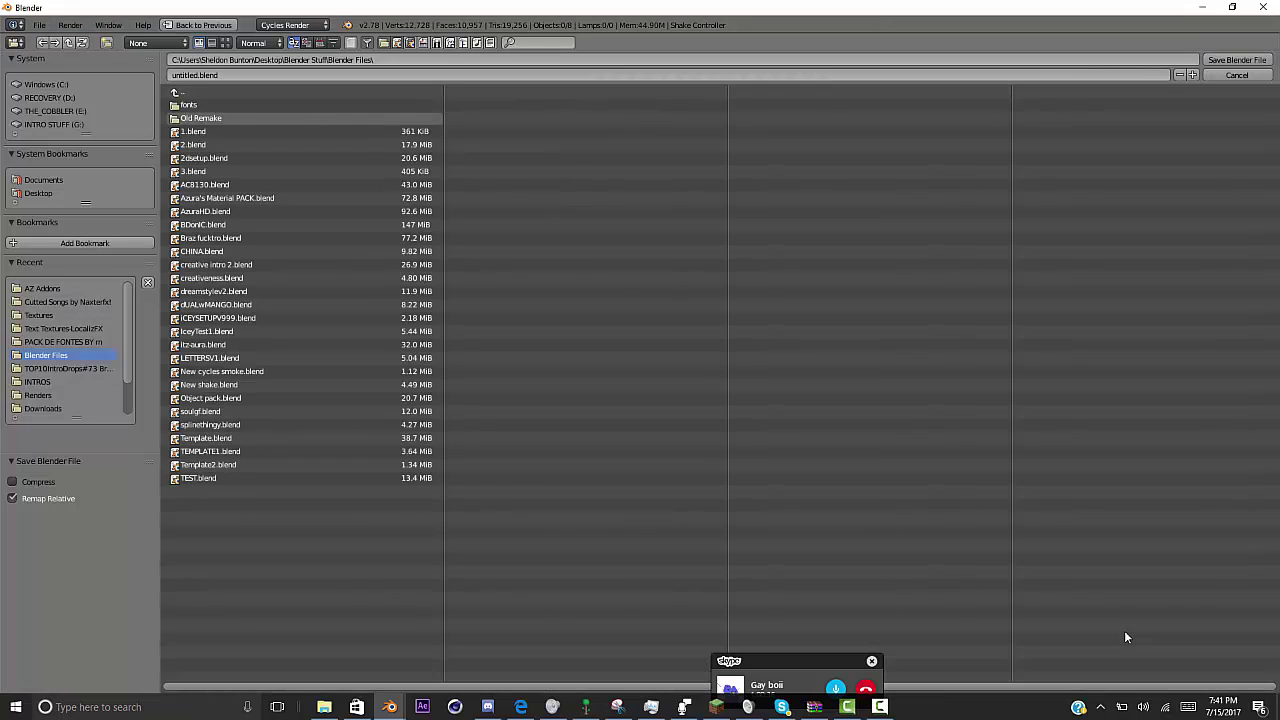
key("Up")
key("Up")
key("Up")
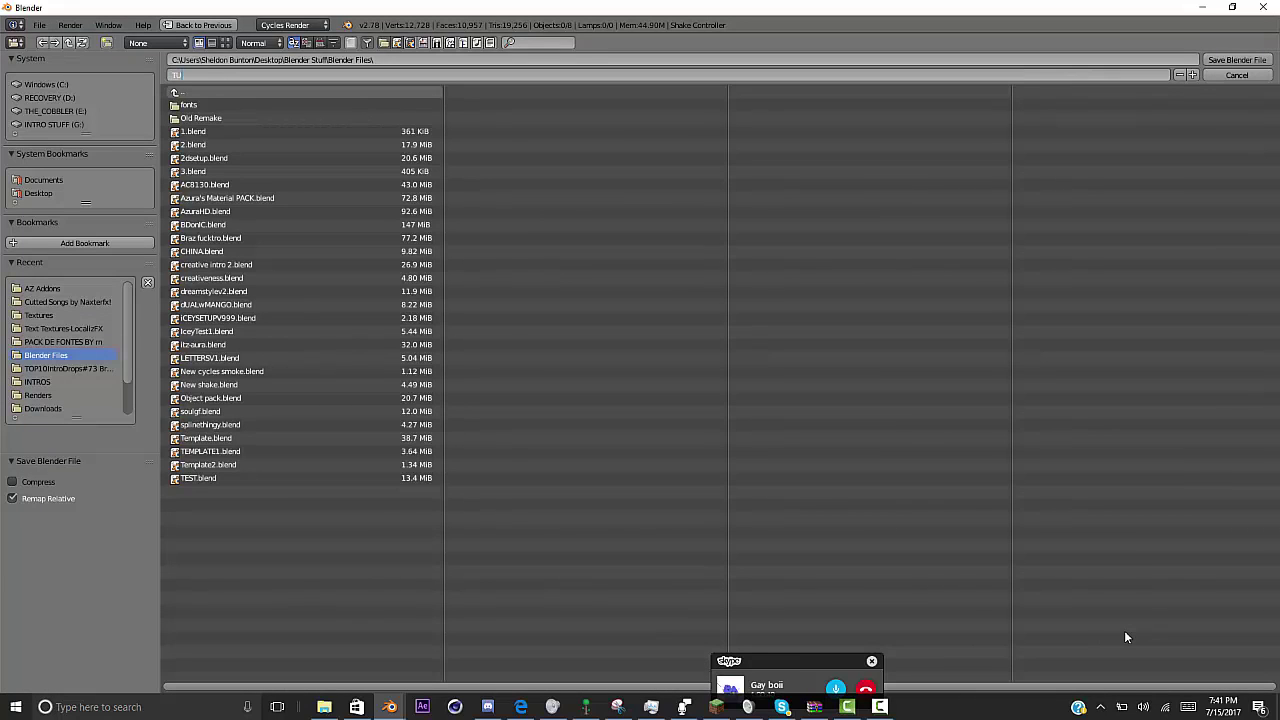
type("TUTORIAL")
key("Return")
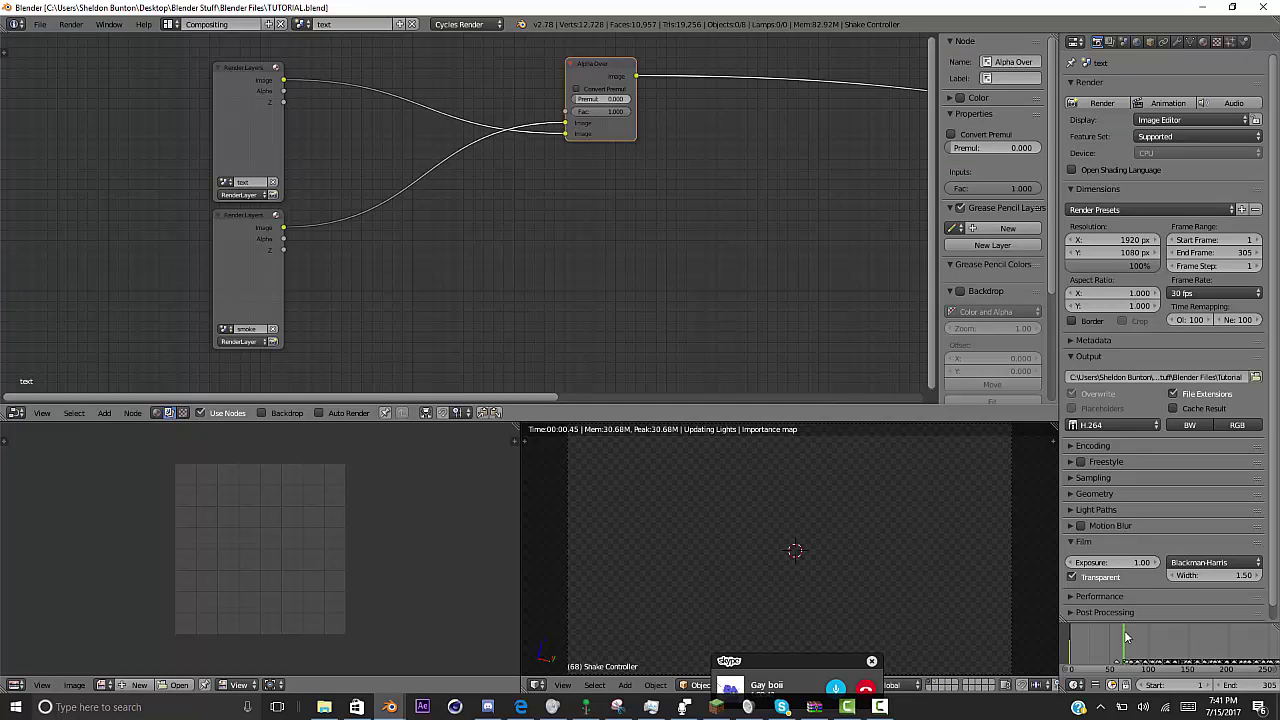
- Render the current frame to check the text composited over the smoke
middle_click_drag(450, 250, 508, 236)
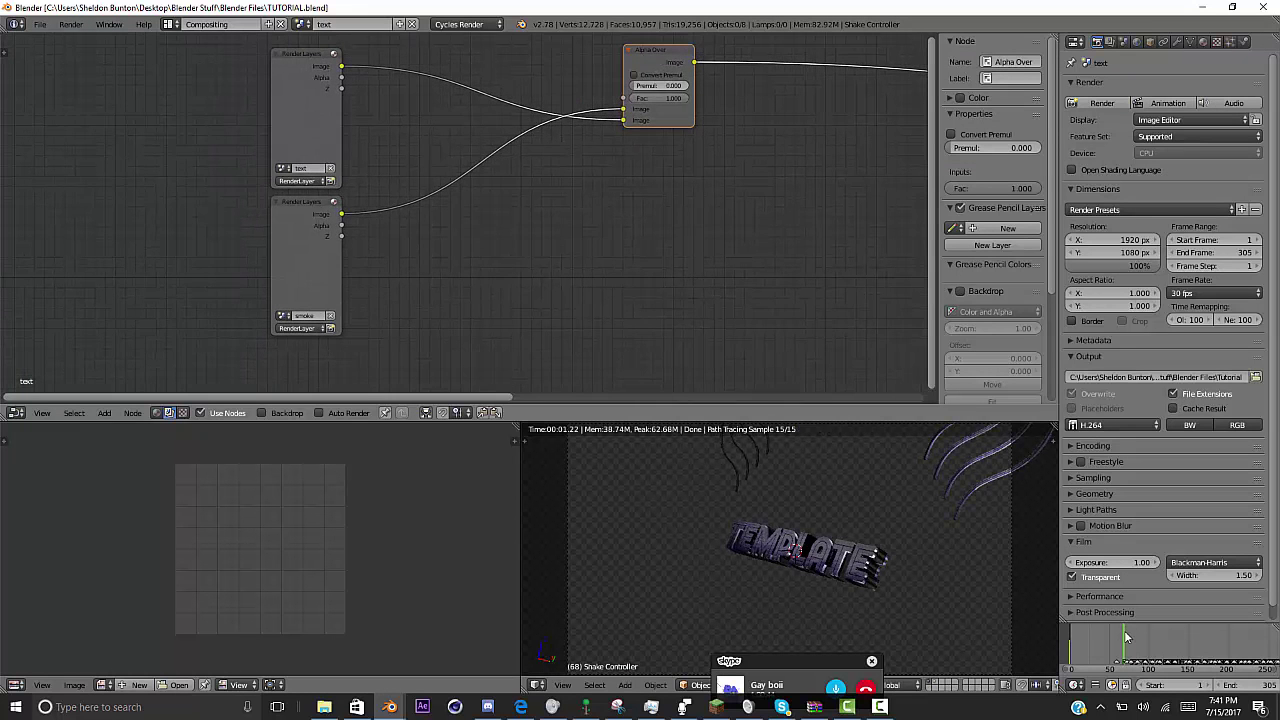
left_click(71, 24)
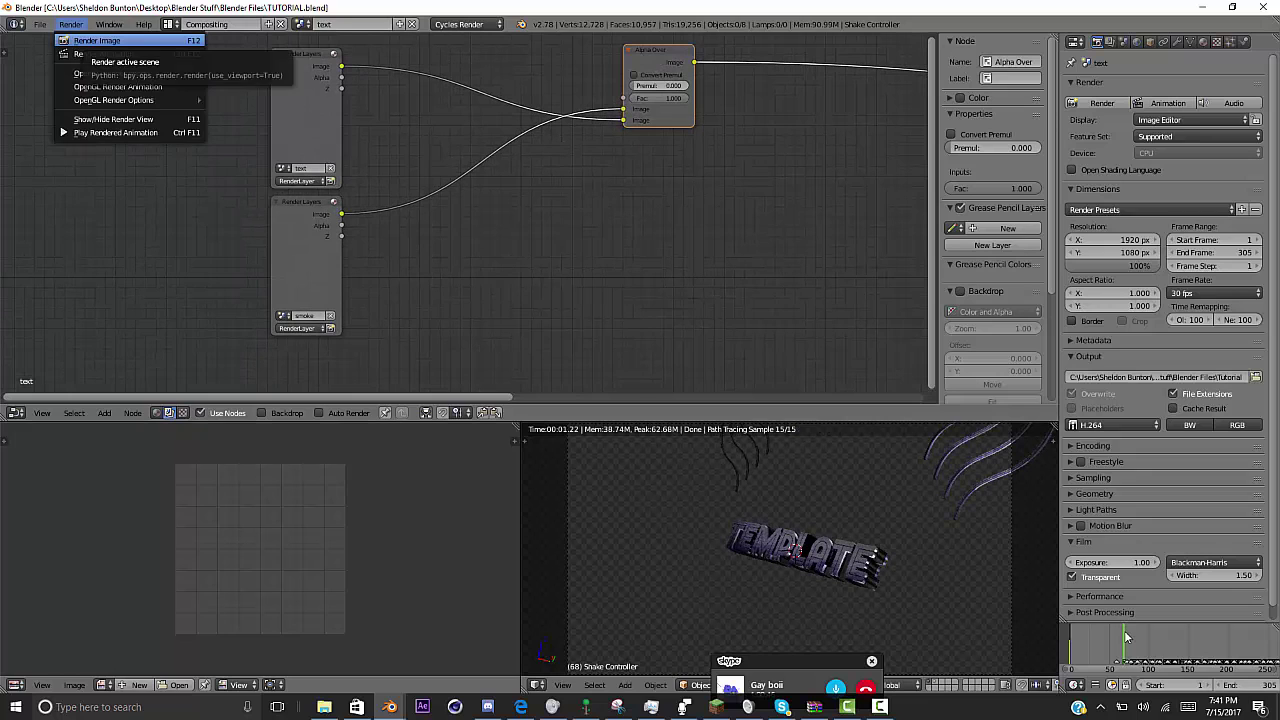
left_click(97, 40)
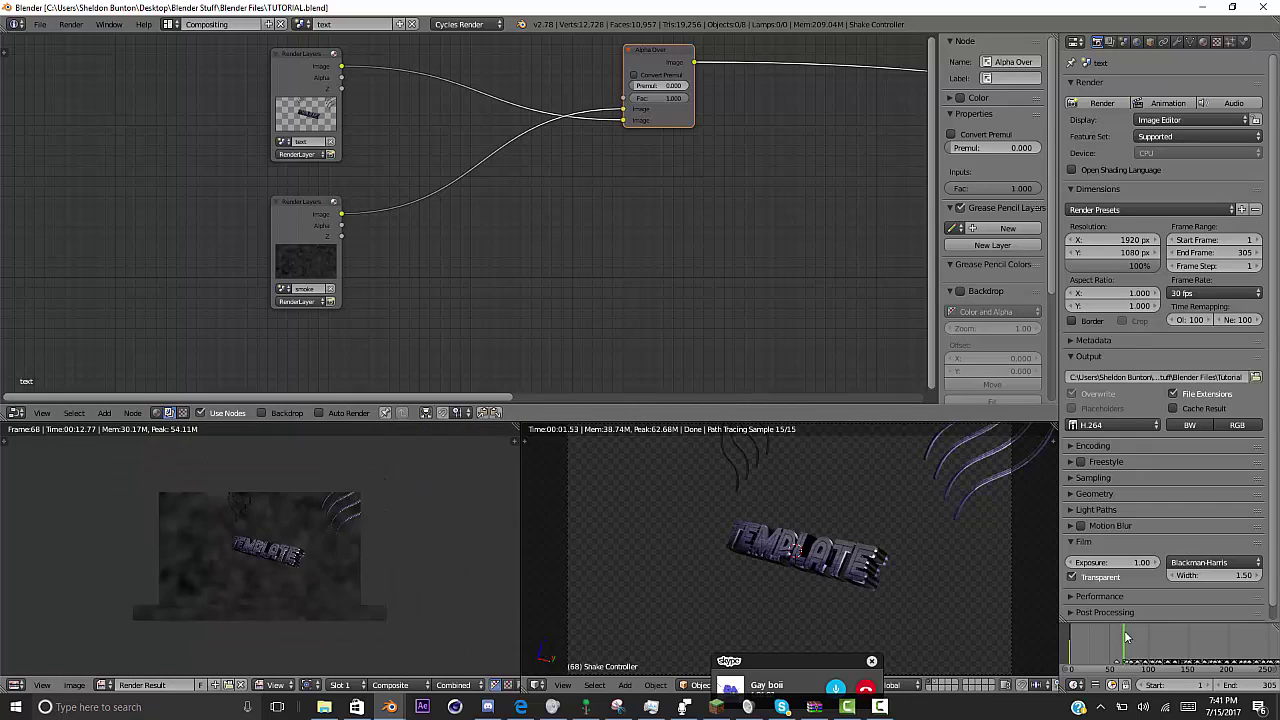
mouse_move(640, 200)
middle_mouse_down()
mouse_move(542, 286)
mouse_move(361, 259)
mouse_move(505, 253)
middle_mouse_up()
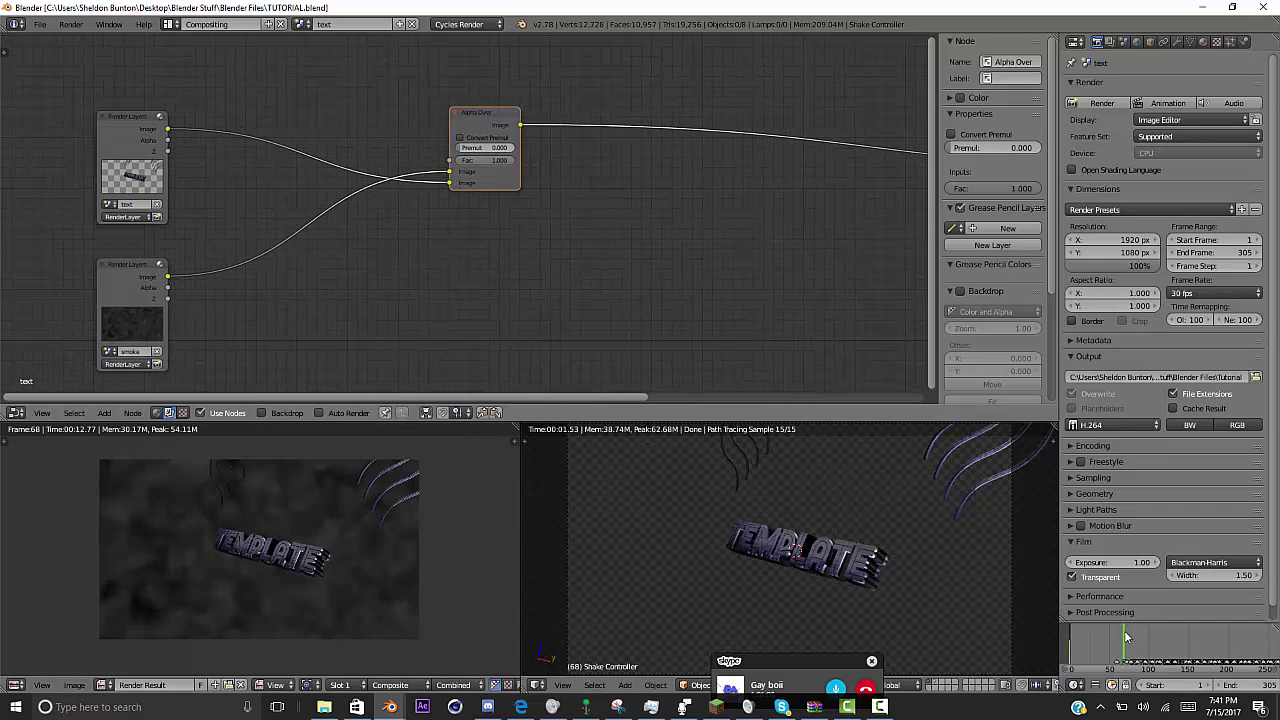
scroll(1165, 400, "down", 1)
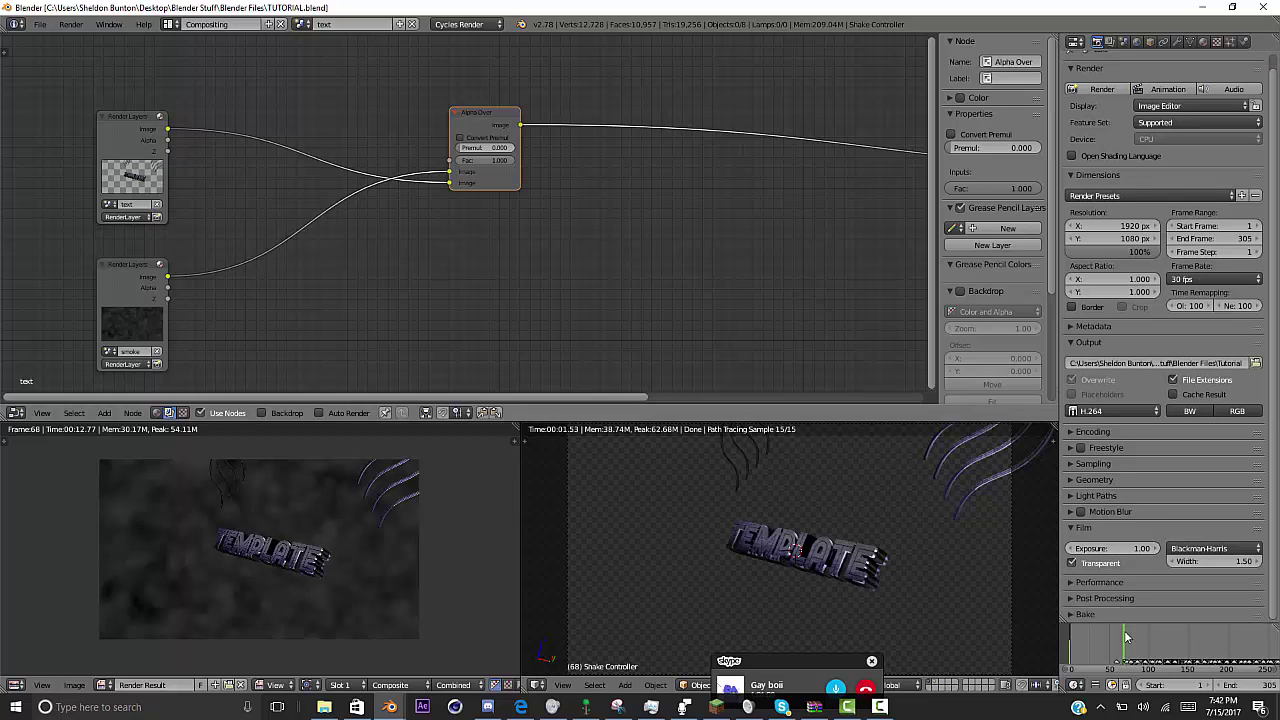
- Insert a second Alpha Over node on the text link and feed the text render layer into both of its image inputs
scroll(170, 220, "up", 3)
scroll(468, 204, "down", 2)
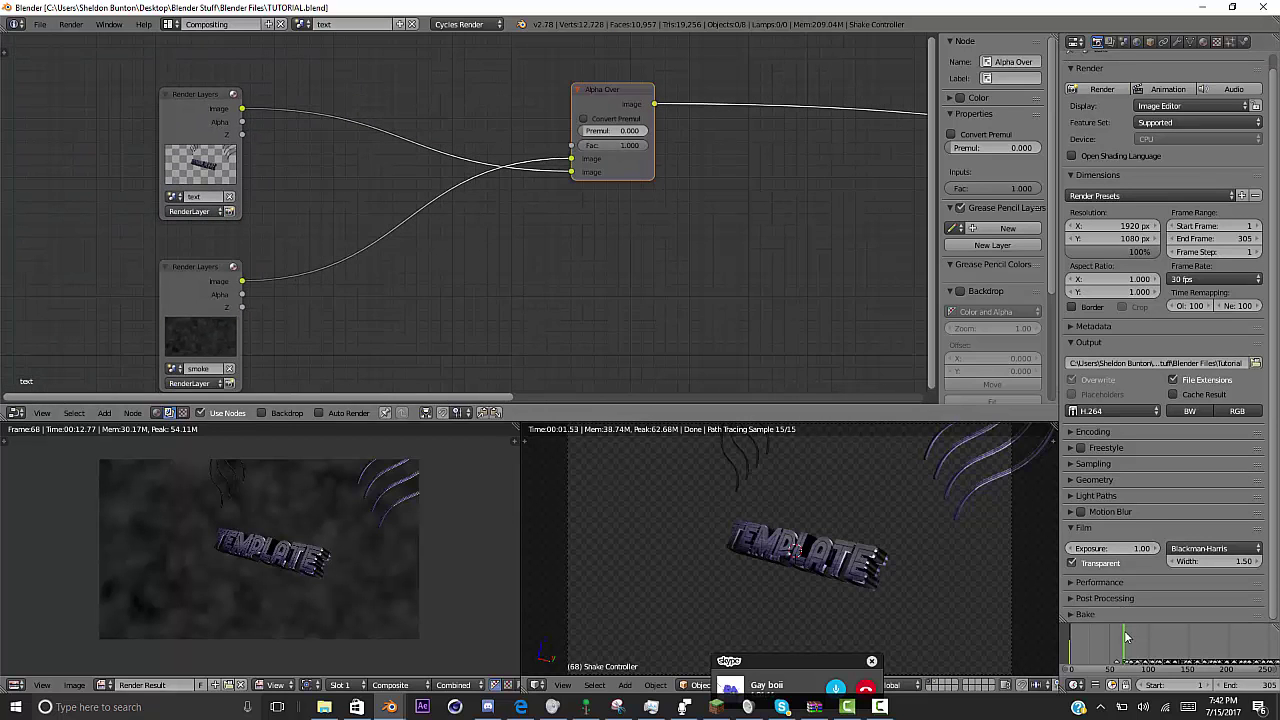
key("shift+a")
mouse_move(355, 249)
left_click(440, 249)
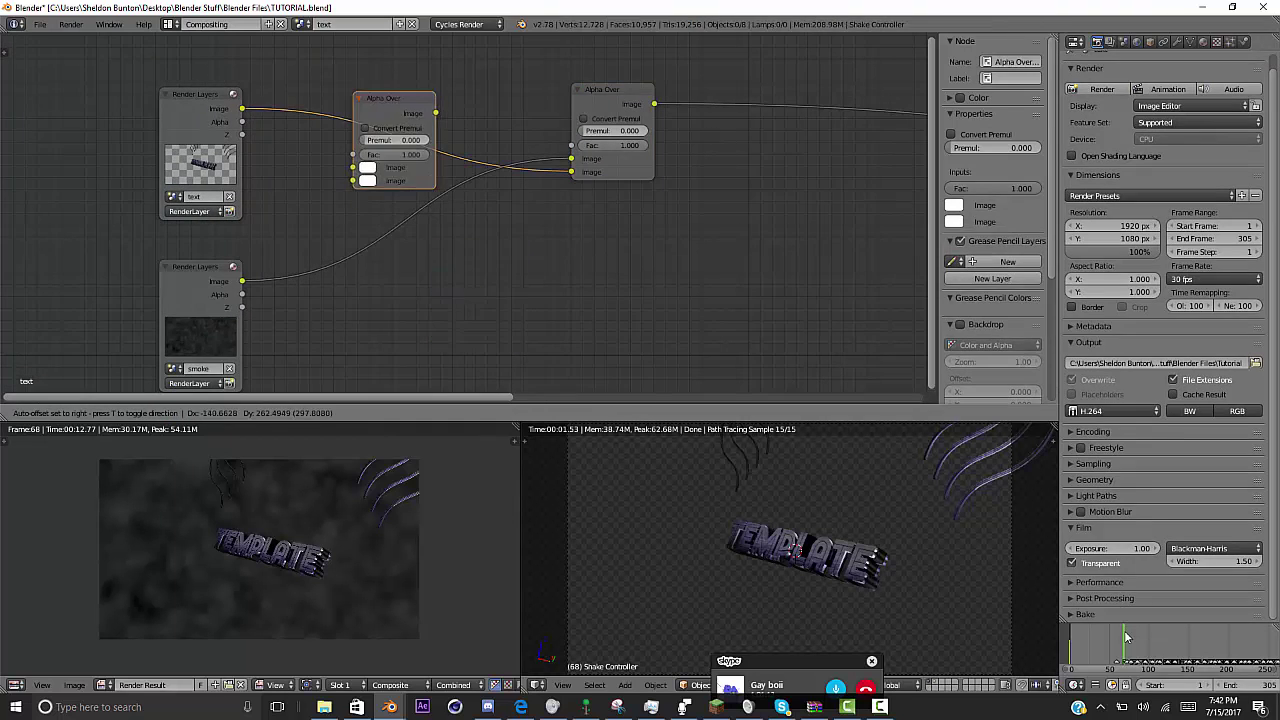
left_click(362, 70)
left_click_drag(204, 95, 99, 82)
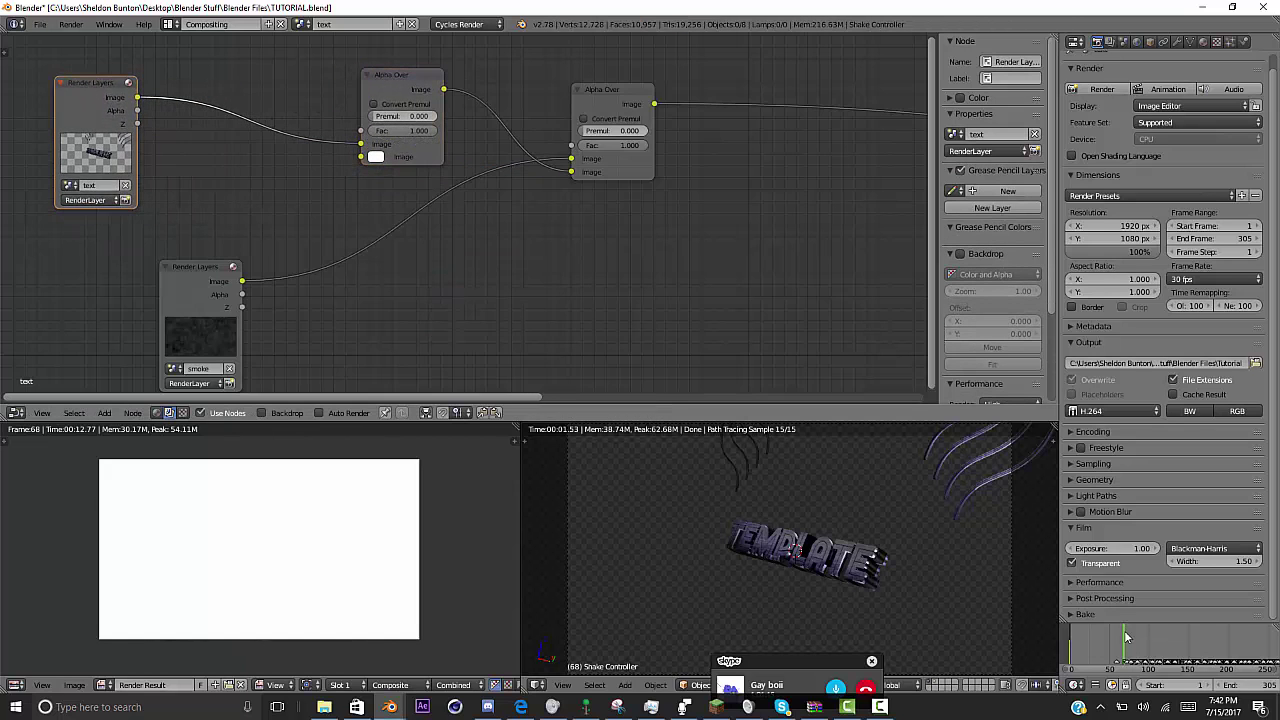
middle_click_drag(99, 82, 298, 104)
mouse_move(337, 119)
left_mouse_down()
mouse_move(550, 153)
mouse_move(560, 177)
left_mouse_up()
- Insert a Sun Beams node between the text render layer and the new Alpha Over's first image input, with ray length 0.12
key("shift+a")
key("Return")
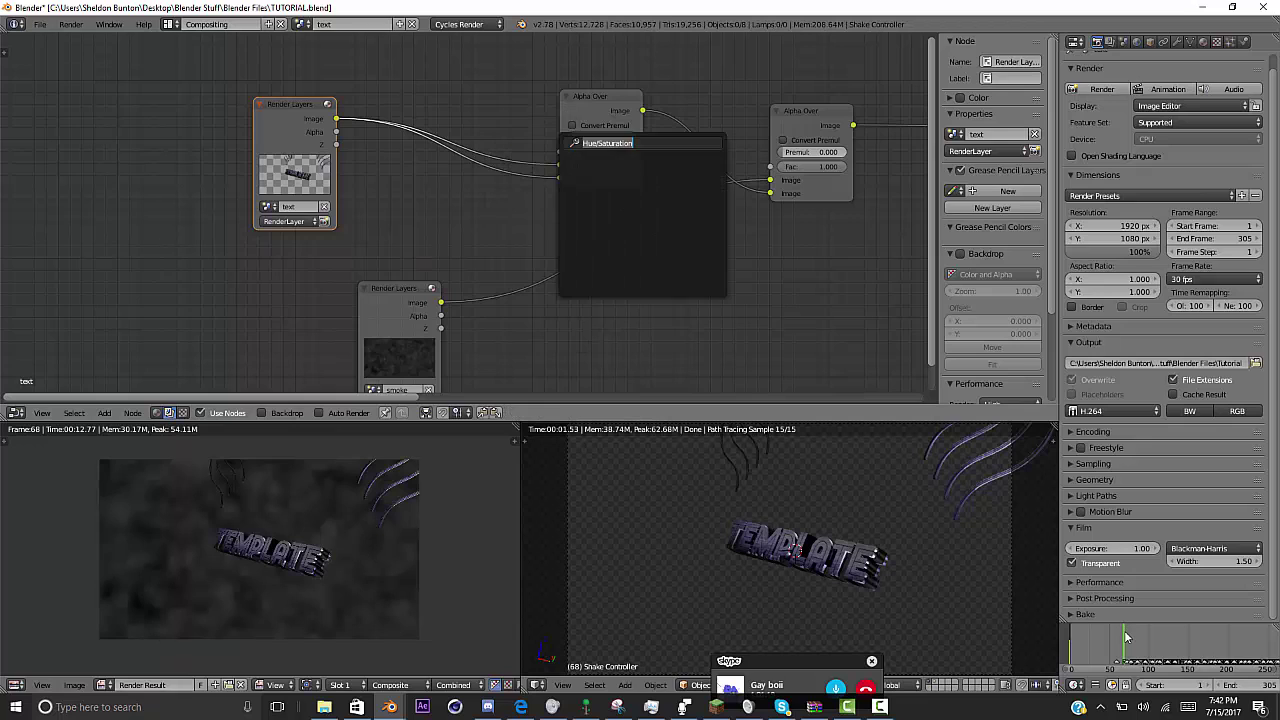
type("su")
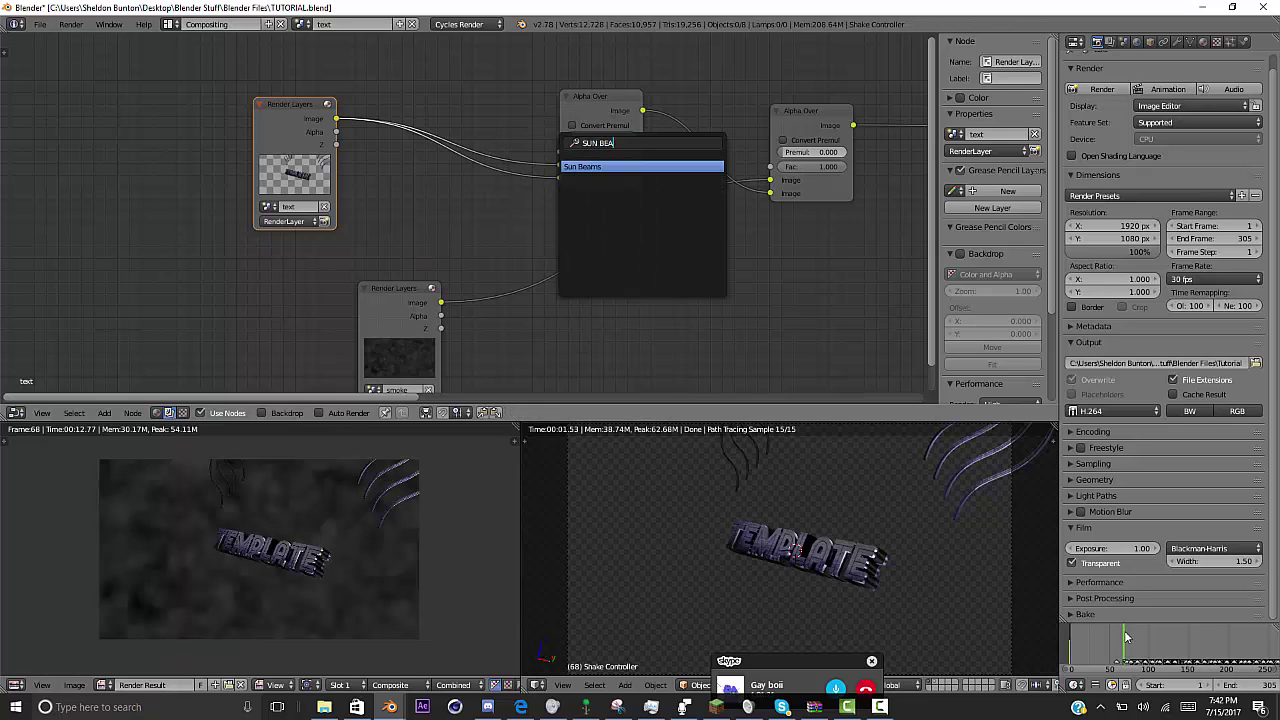
key("Return")
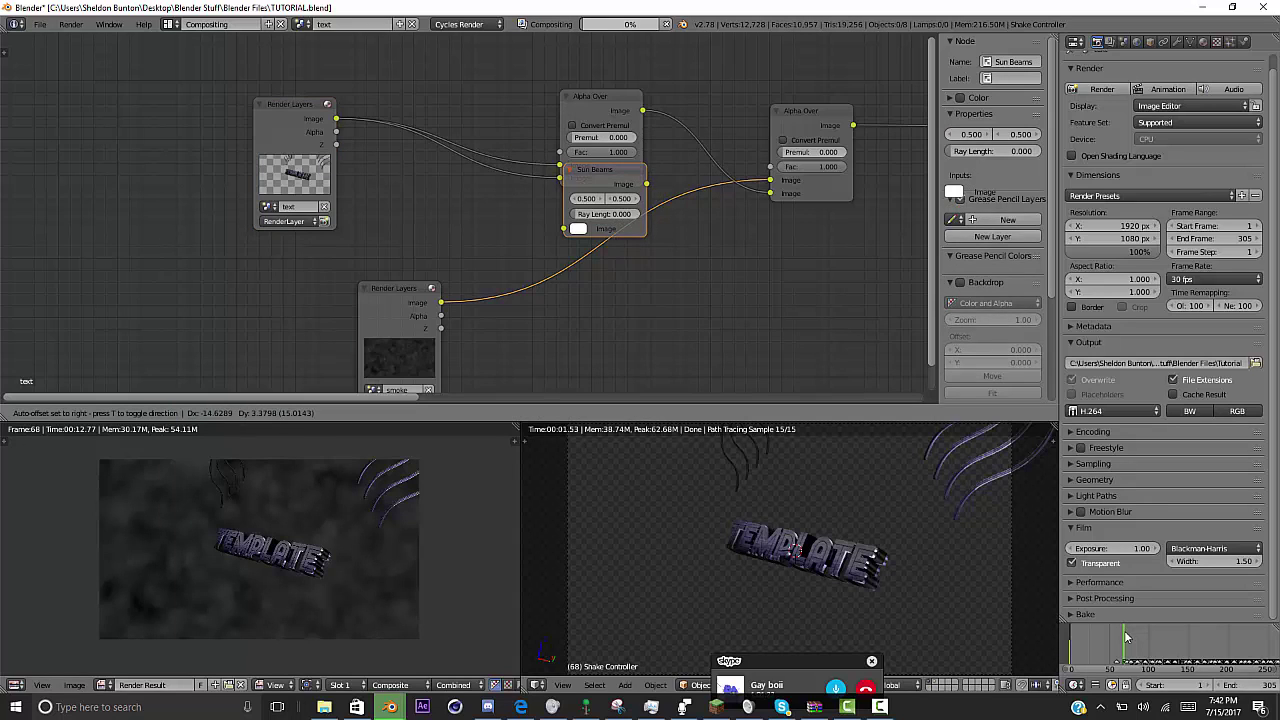
left_click(381, 89)
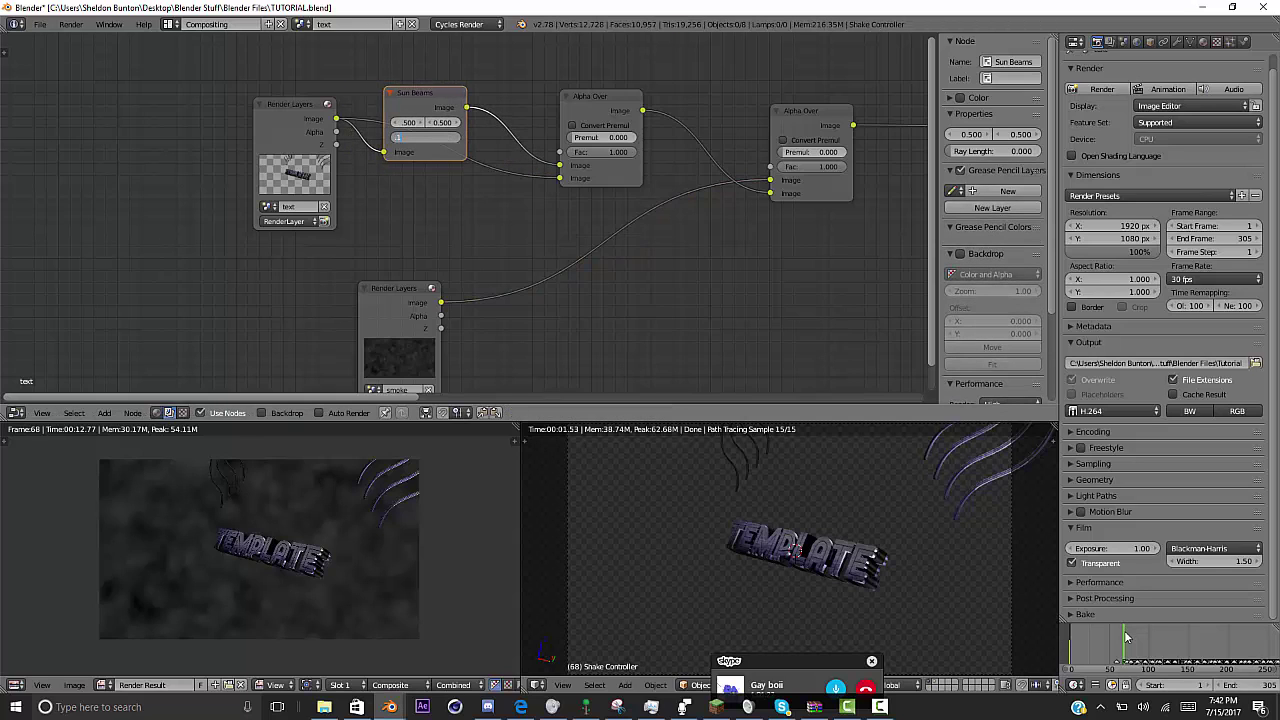
key("Return")
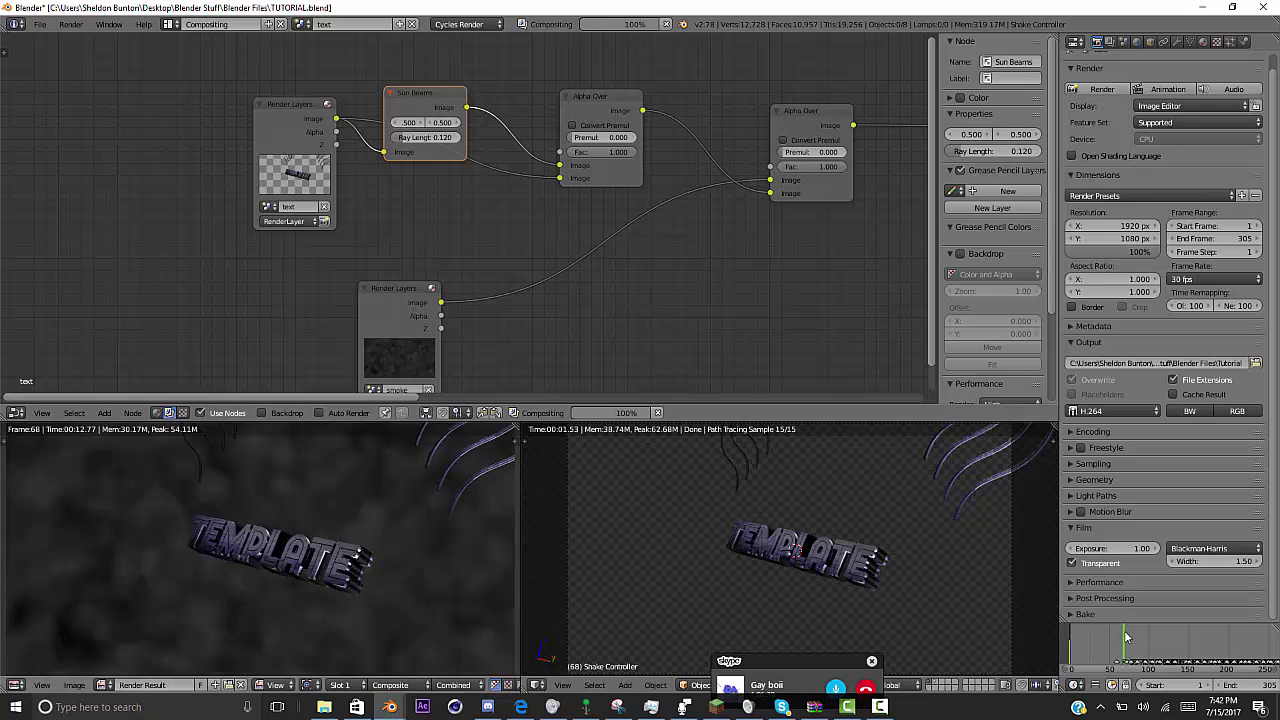
- Insert a Filter node between the Sun Beams node and the Alpha Over node
scroll(577, 175, "up", 1)
middle_click_drag(577, 175, 390, 243)
key("shift+a")
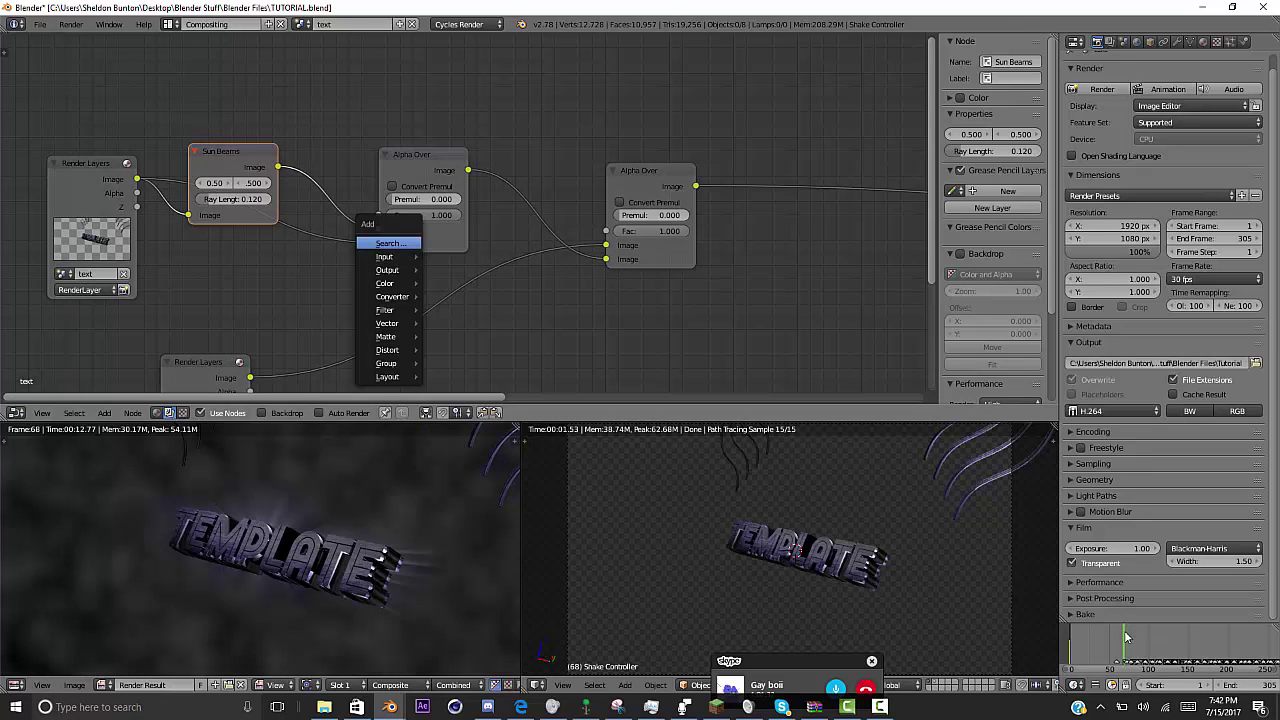
key("Return")
type("p")
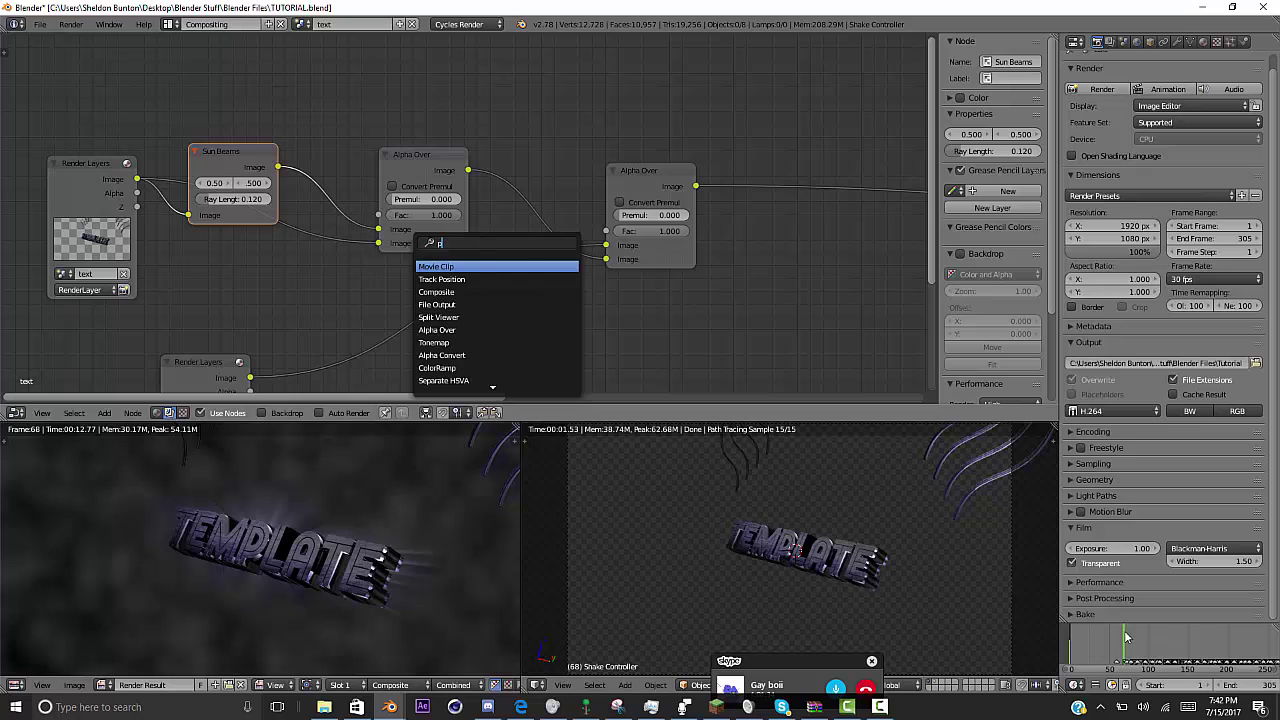
key("BackSpace")
type("filt")
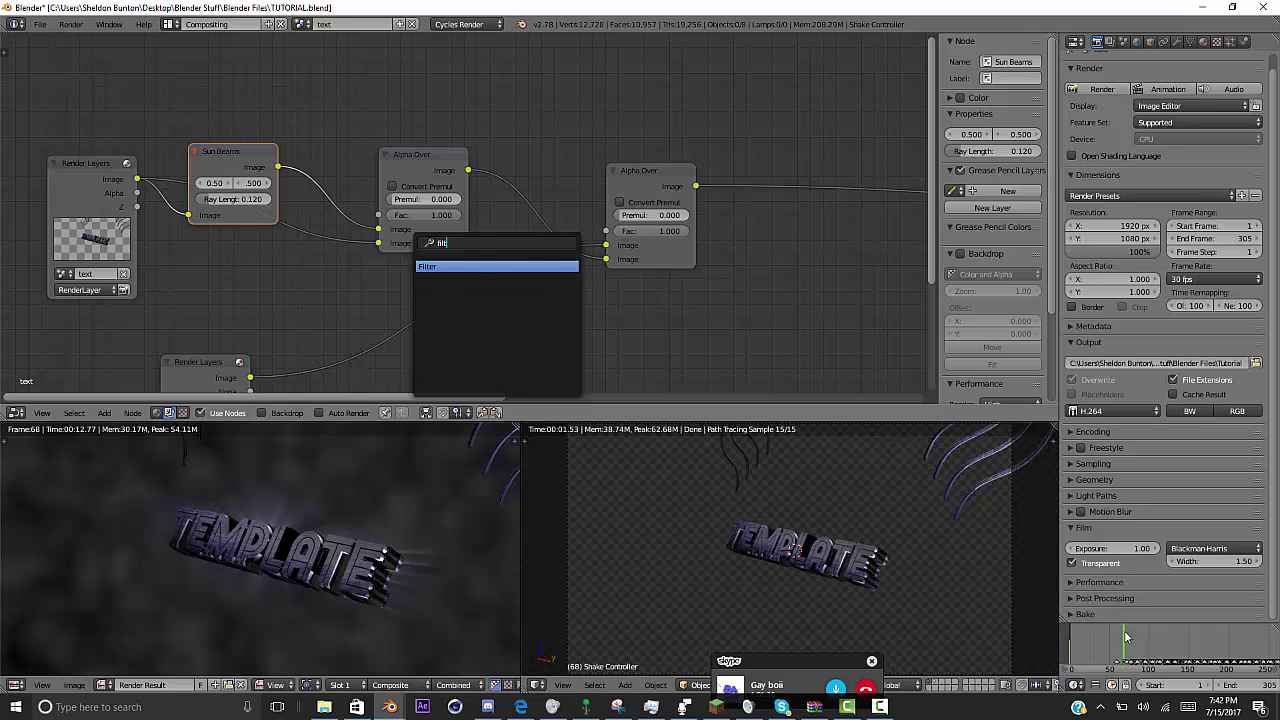
key("Return")
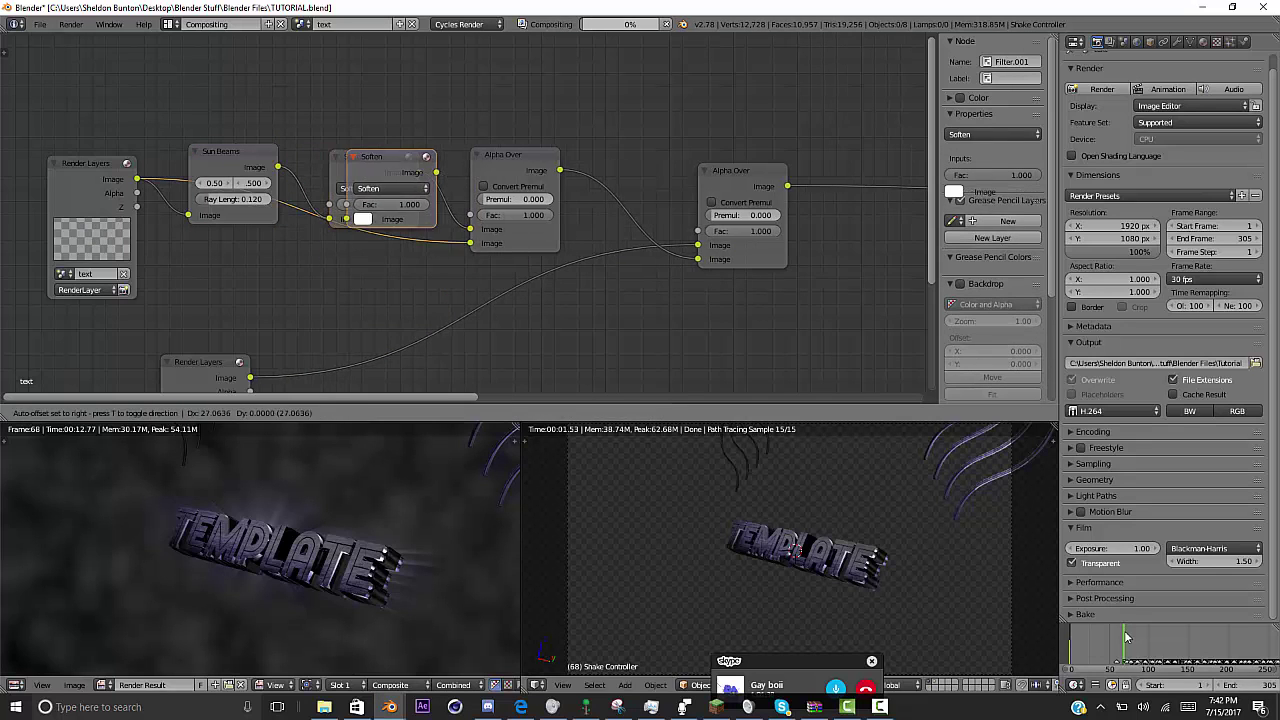
- Duplicate the Soften filter four times, chaining the copies in series before the Alpha Over node
left_click(423, 190)
key("shift+d")
left_click(558, 192)
key("shift+d")
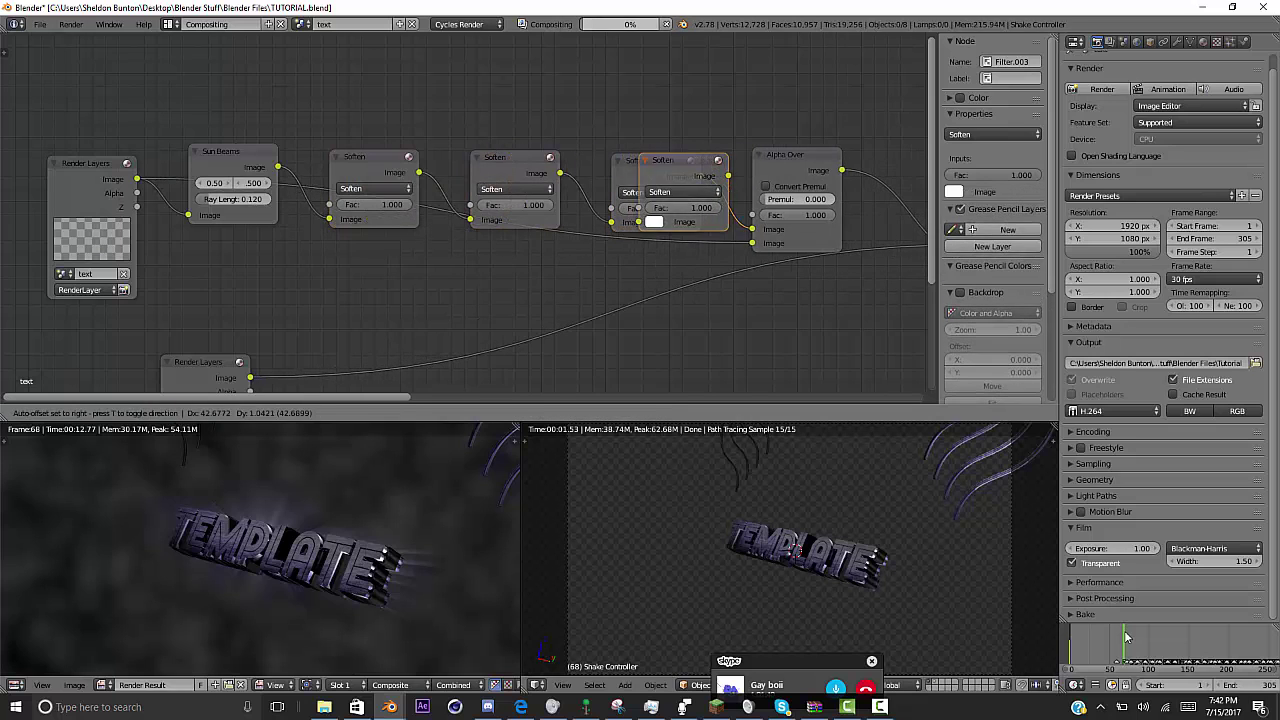
left_click(686, 192)
key("shift+d")
left_click(738, 192)
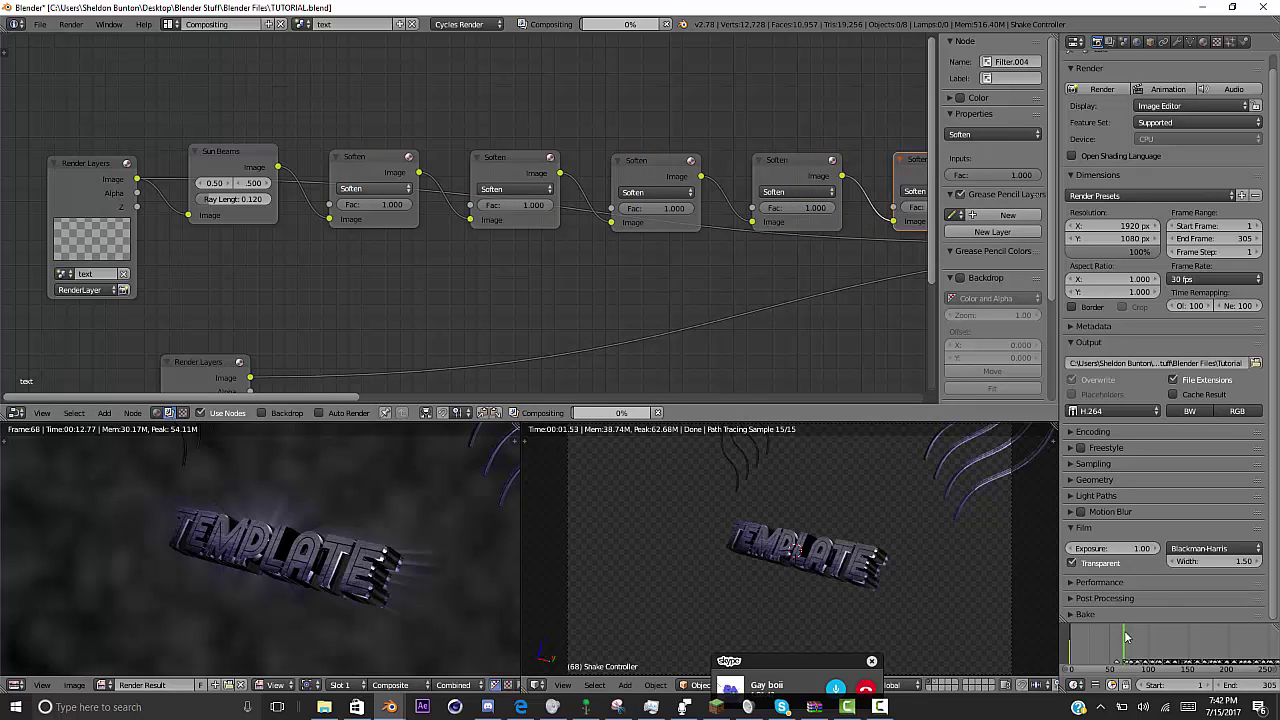
- Set the first four filter nodes in the chain to Shadow, Kirsch, Sobel and Prewitt
left_click(373, 188)
left_click(372, 88)
left_click(510, 166)
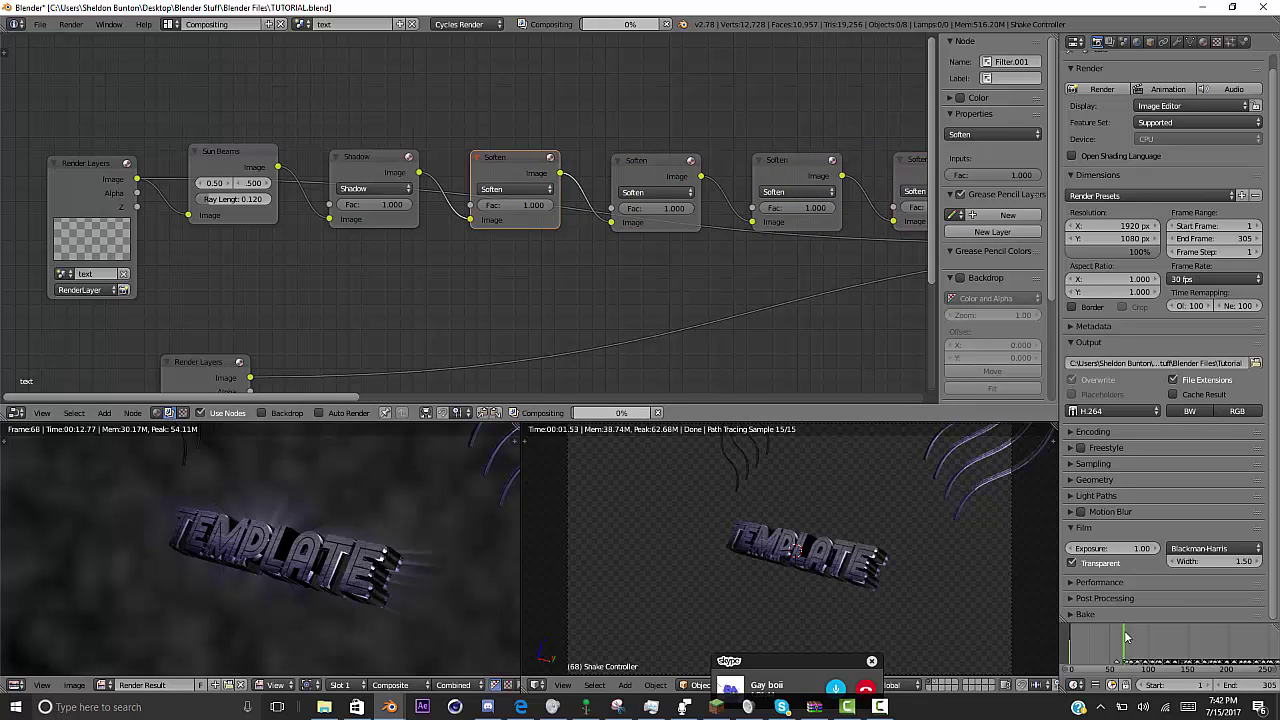
left_click(512, 189)
left_click(493, 106)
left_click(655, 192)
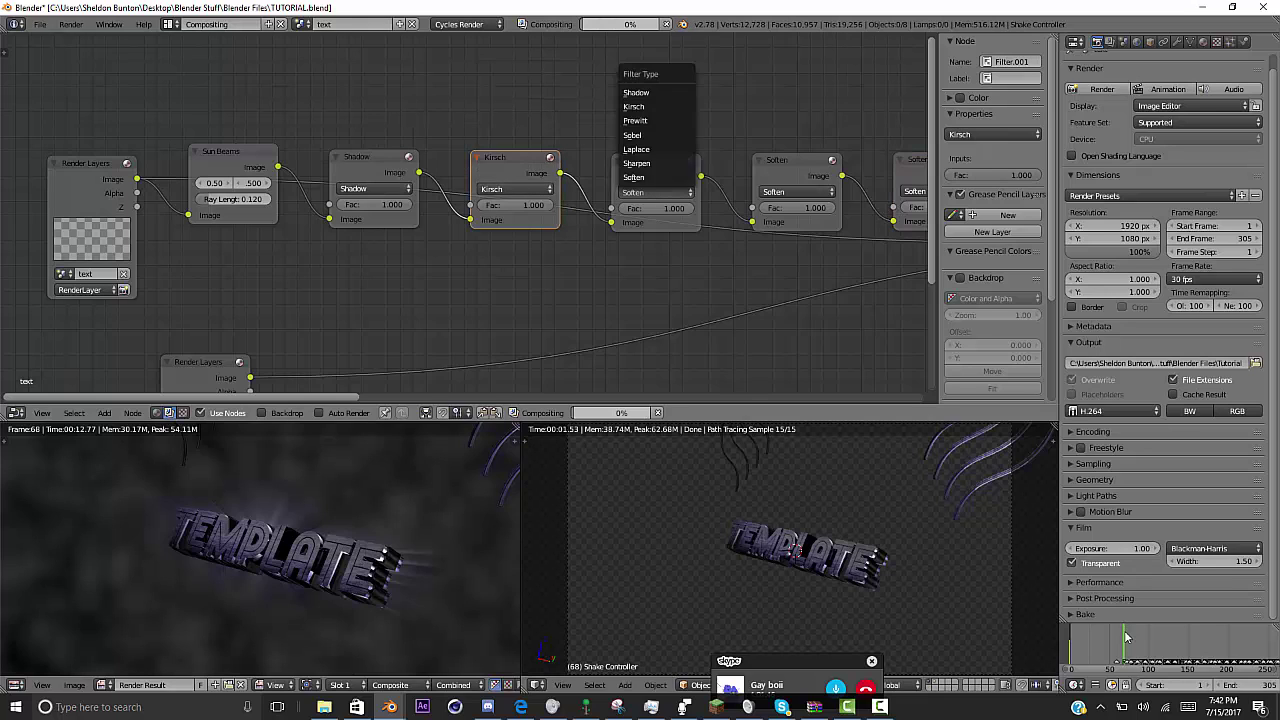
left_click(633, 134)
left_click(797, 192)
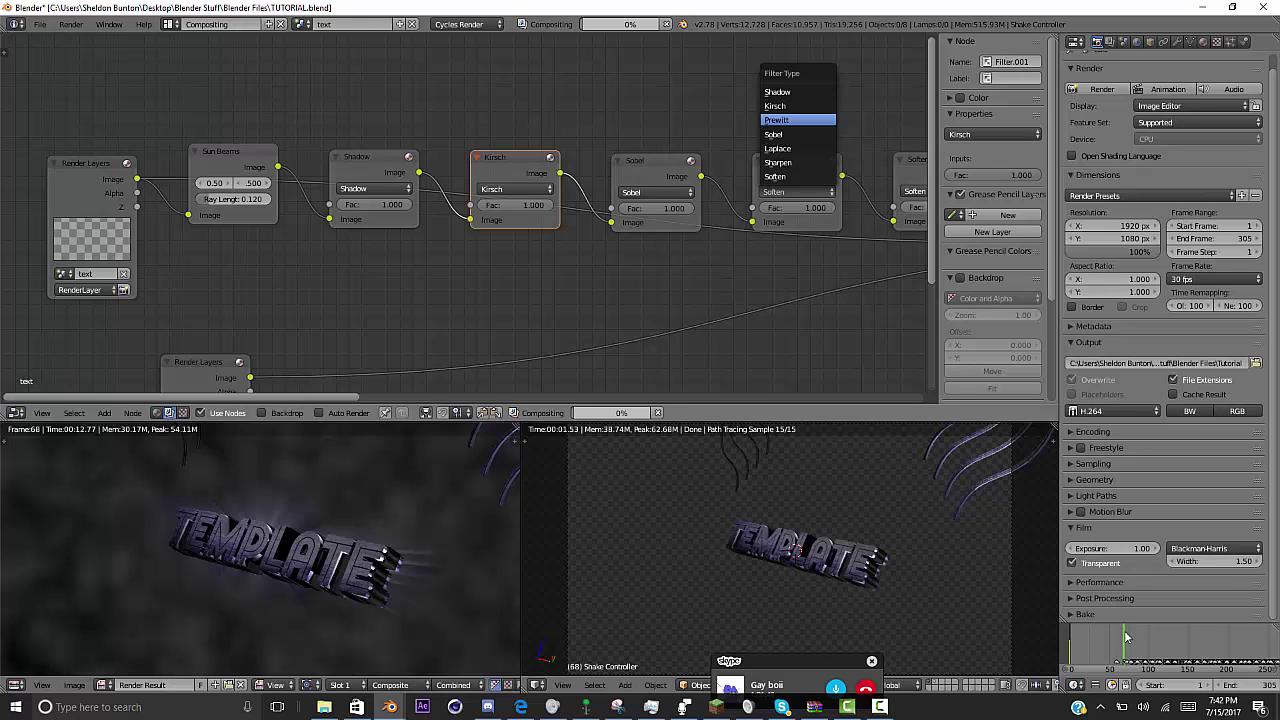
left_click(778, 120)
- Lower the filter factors to about 0.609 for Prewitt, 0.355 for Sobel, 0.182 for Kirsch and 0.436 for Shadow
left_click_drag(812, 208, 782, 208)
left_click_drag(676, 208, 630, 208)
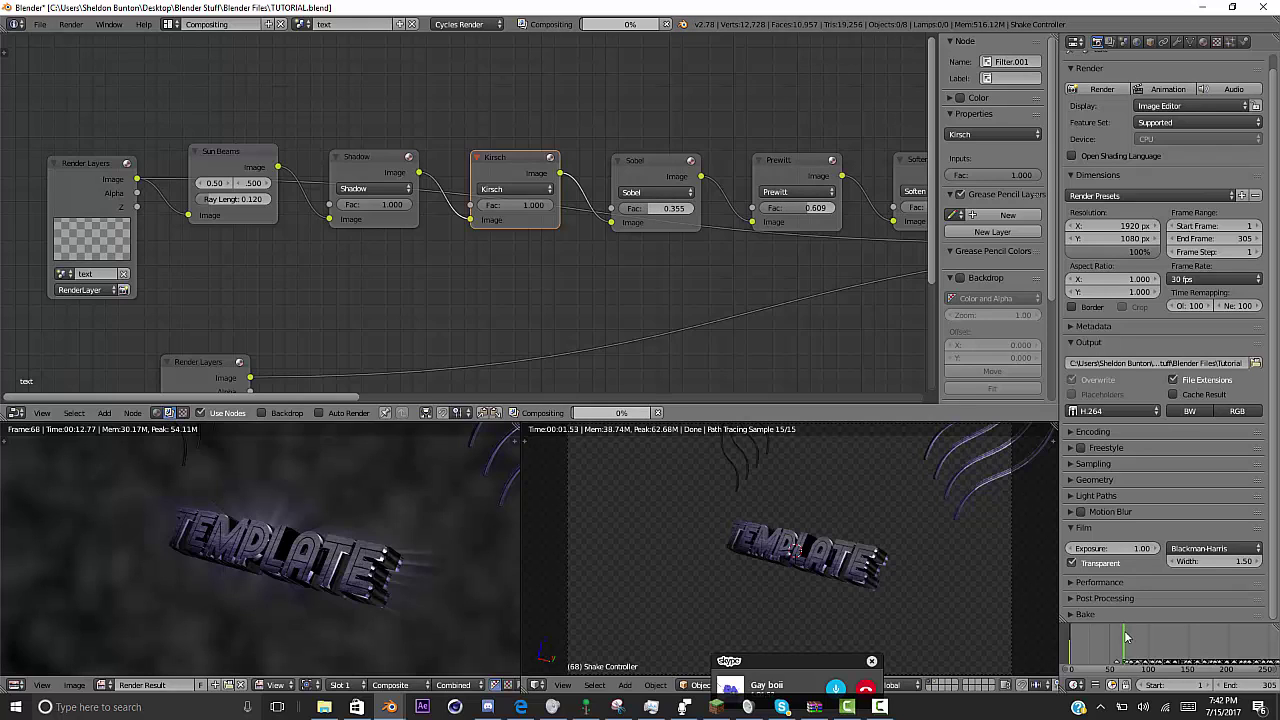
left_click_drag(544, 205, 482, 205)
left_click_drag(397, 204, 354, 204)
middle_click_drag(380, 230, 341, 236)
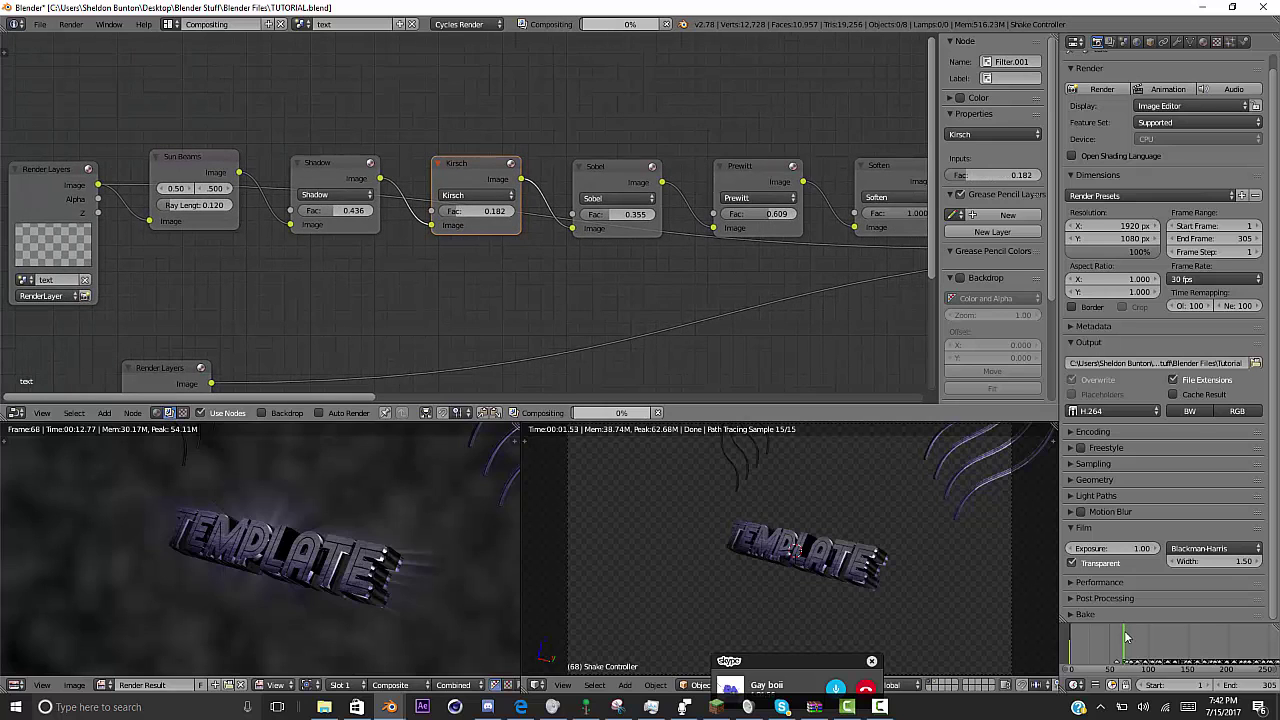
- Enable OpenCL and Buffer Groups in the compositor's performance settings
scroll(260, 549, "down", 1)
scroll(996, 218, "down", 1)
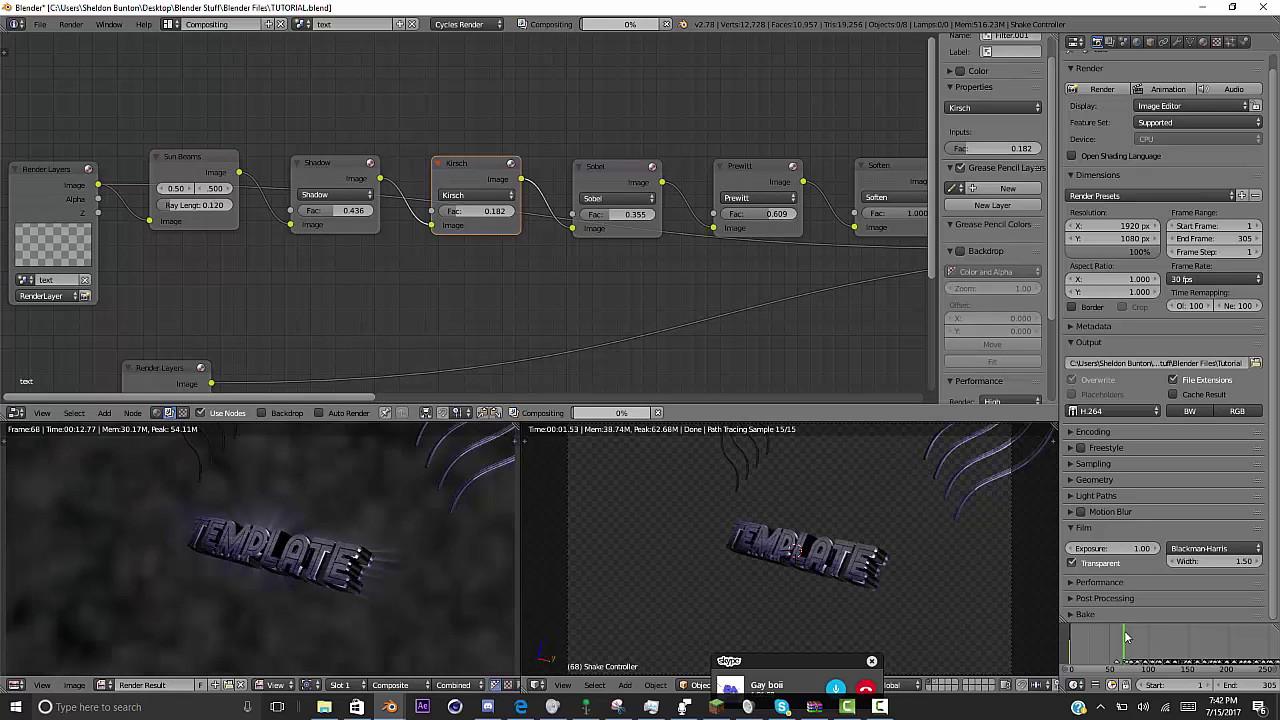
scroll(996, 300, "down", 4)
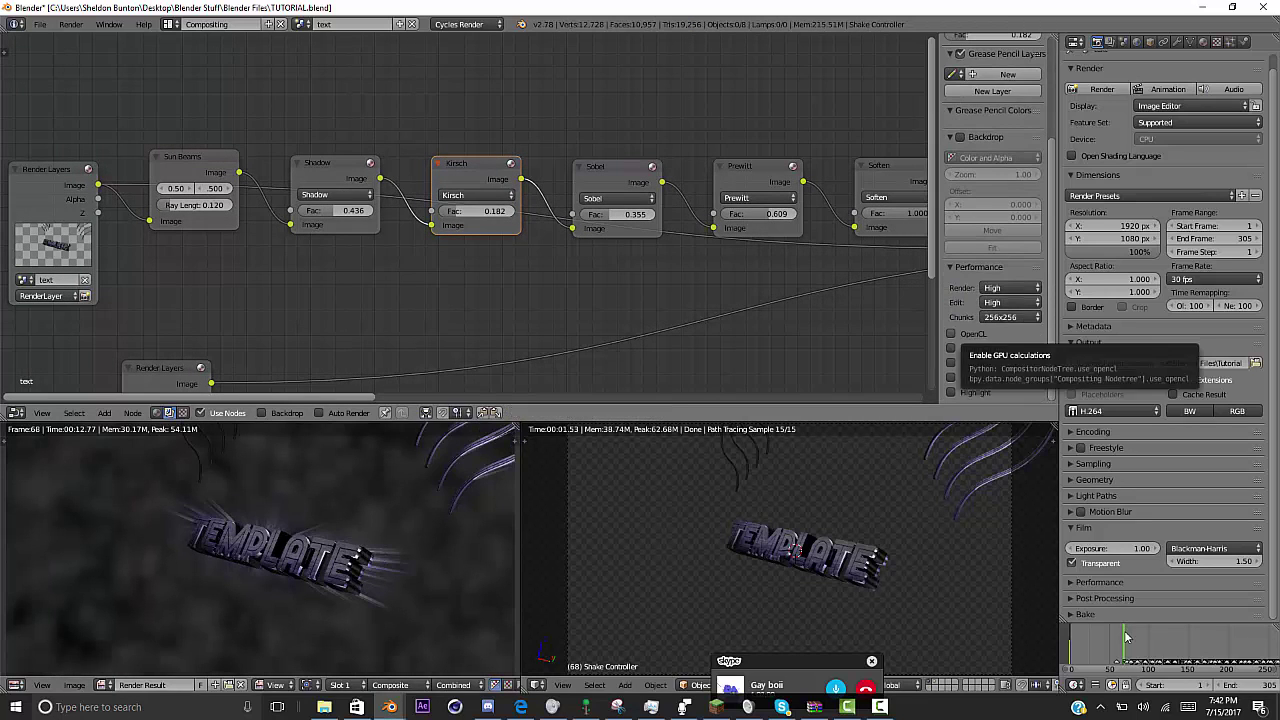
left_click(951, 333)
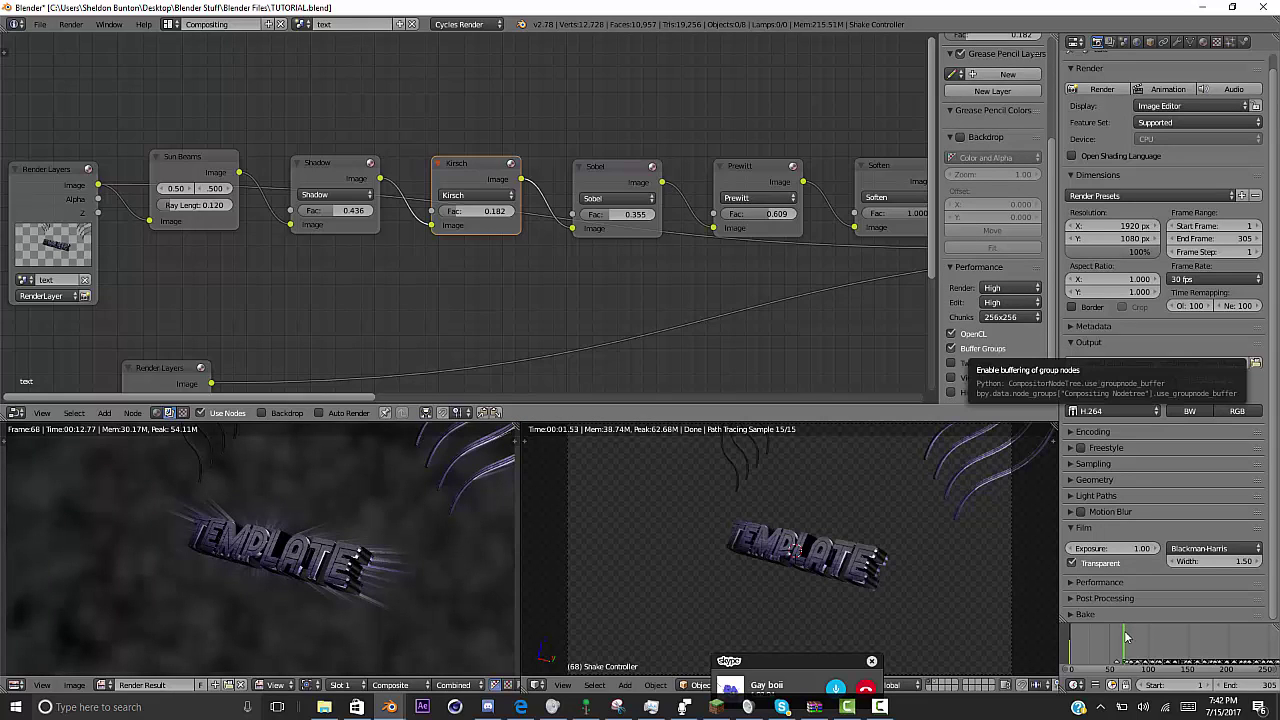
- Insert a Blur node between the Soften filter and the first Alpha Over node
middle_click_drag(640, 280, 271, 279)
mouse_move(534, 198)
middle_mouse_down()
mouse_move(368, 184)
mouse_move(343, 194)
middle_mouse_up()
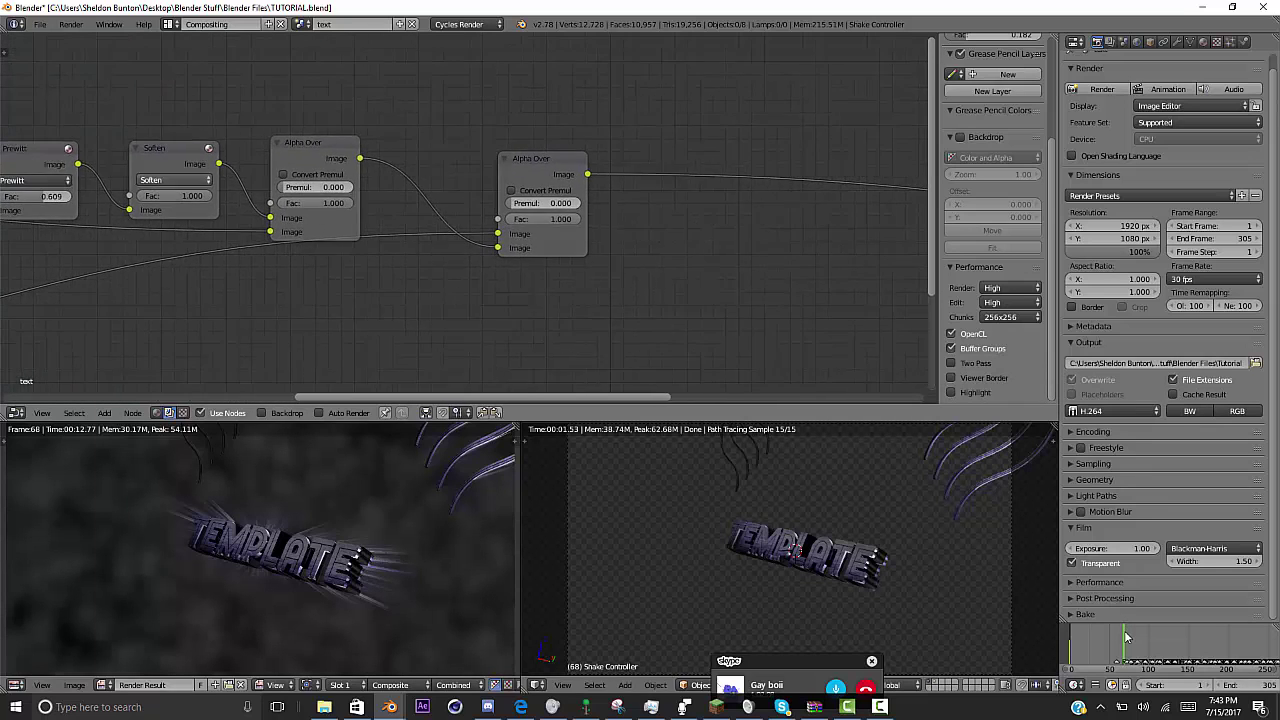
scroll(343, 194, "down", 1)
middle_click_drag(220, 157, 264, 191)
key("shift+a")
left_click(264, 191)
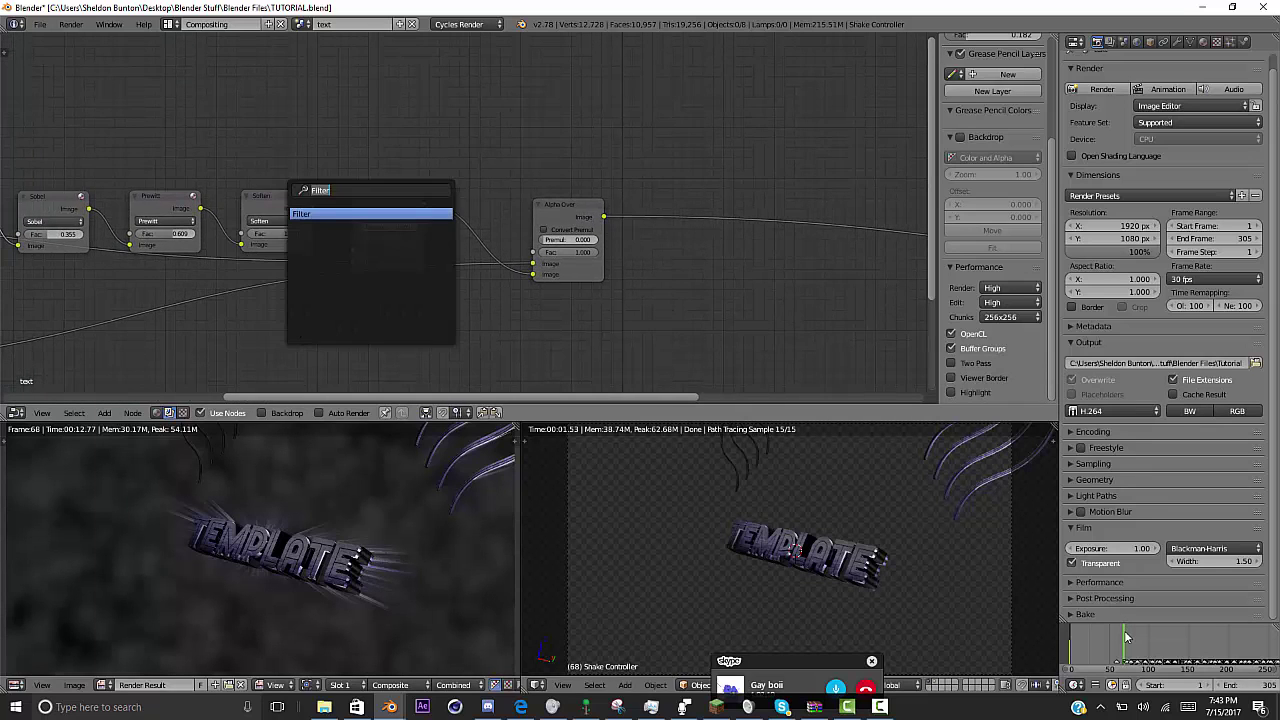
type("blur")
left_click(332, 227)
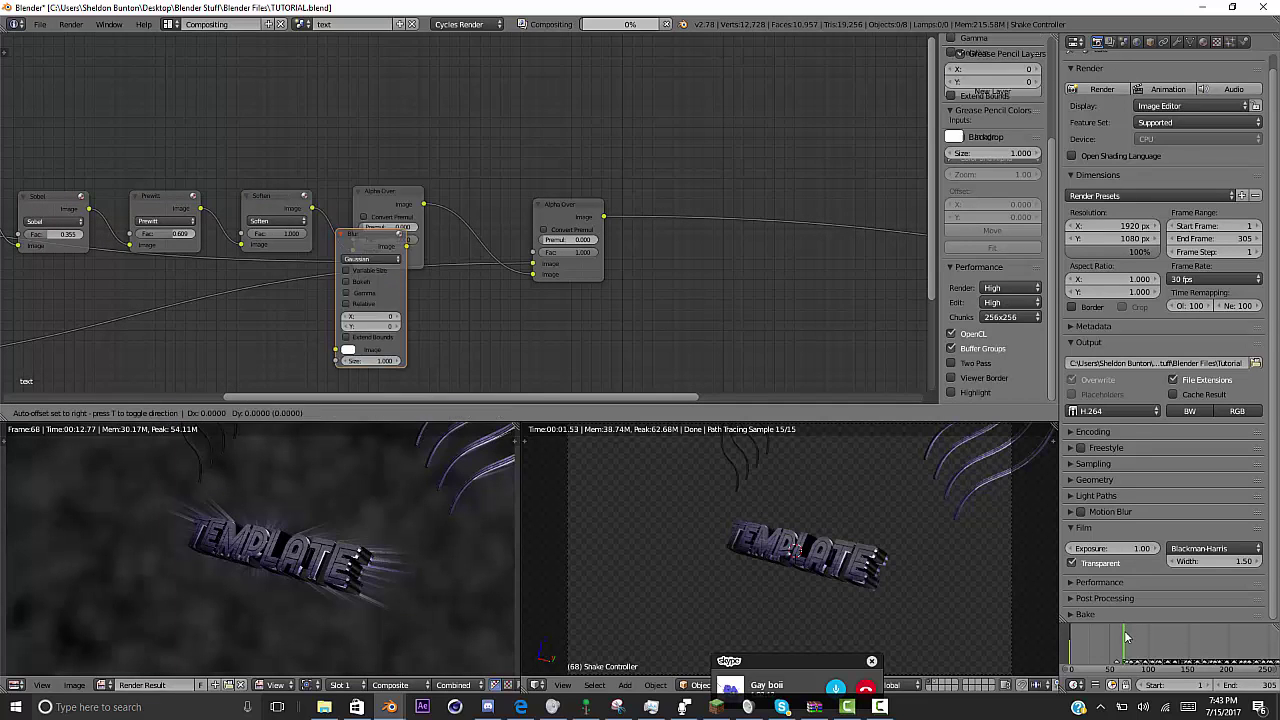
left_click(322, 130)
- Enable Variable Size and Relative on the Blur node and set its X and Y to 0.670%
scroll(560, 200, "up", 3)
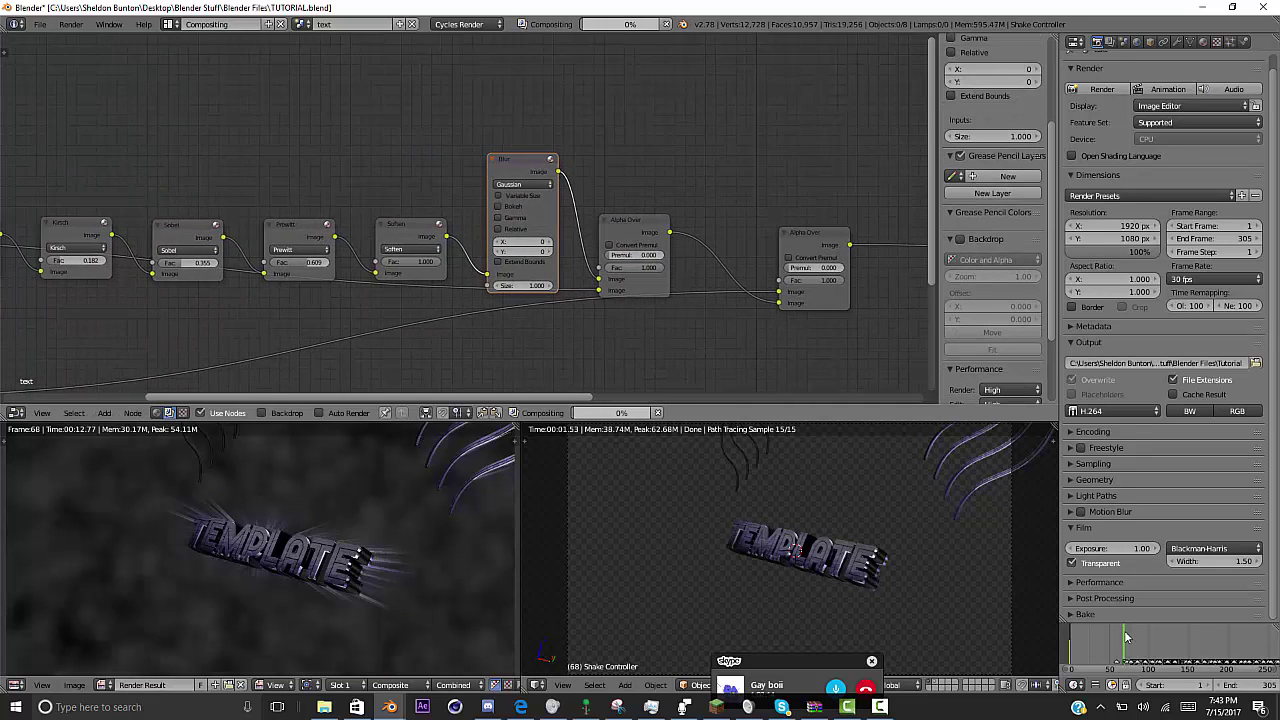
left_click(565, 163)
left_click(565, 163)
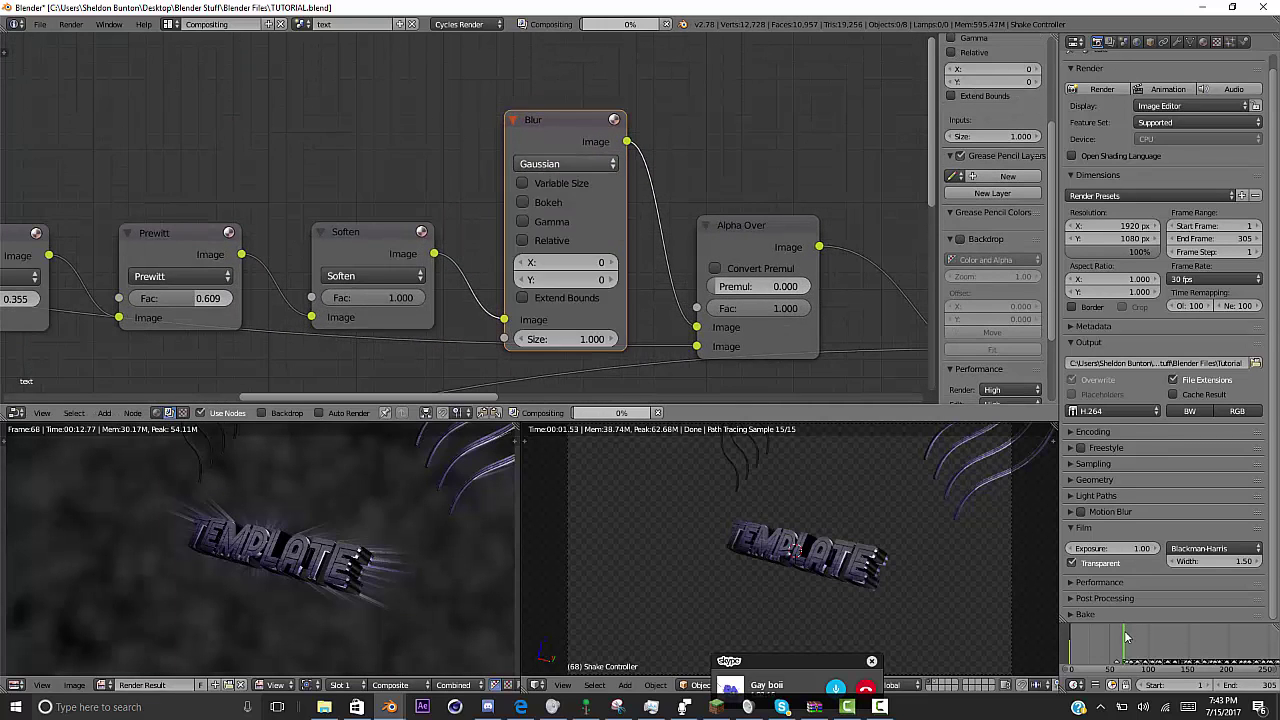
left_click(523, 183)
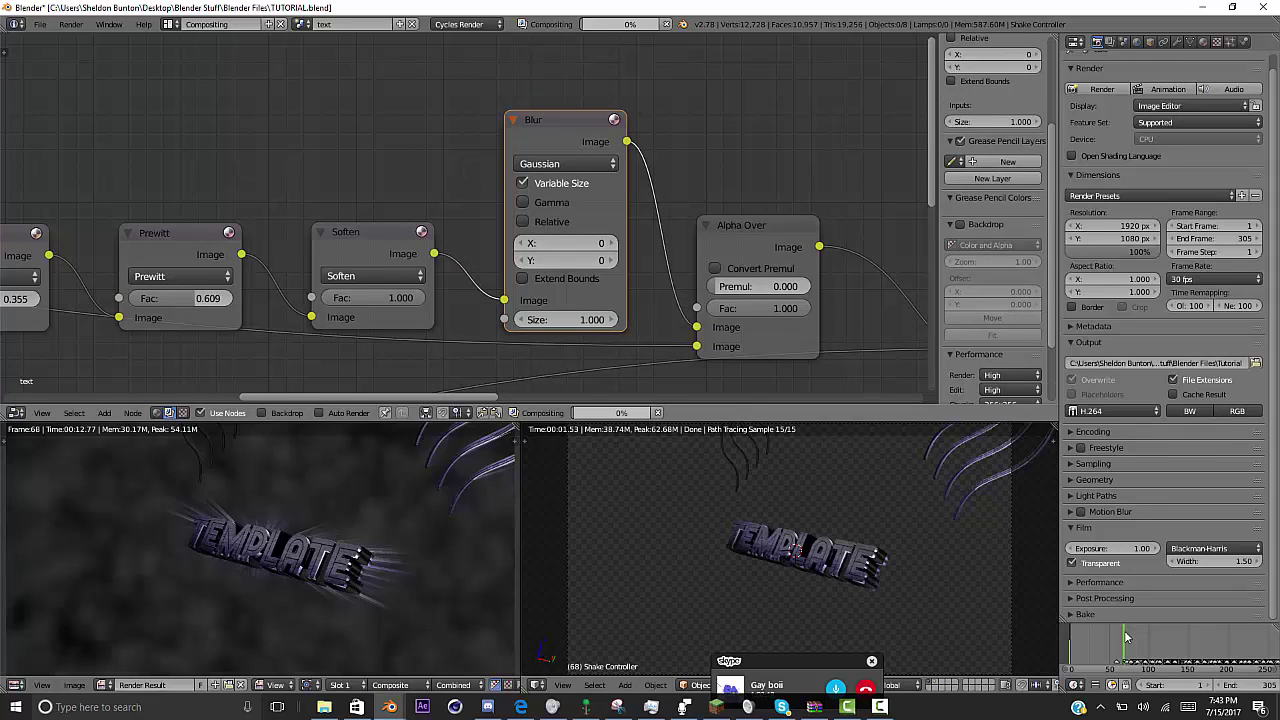
left_click(522, 221)
left_click_drag(566, 284, 566, 302)
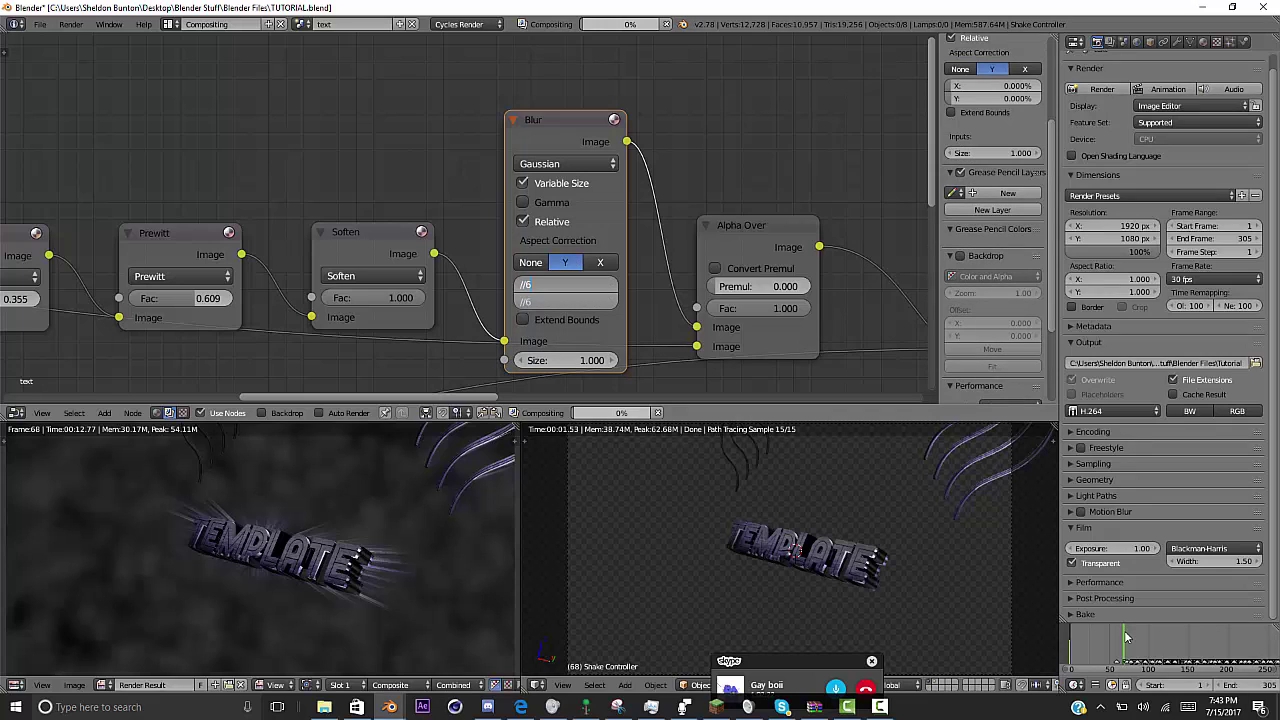
key("BackSpace")
key("BackSpace")
key("BackSpace")
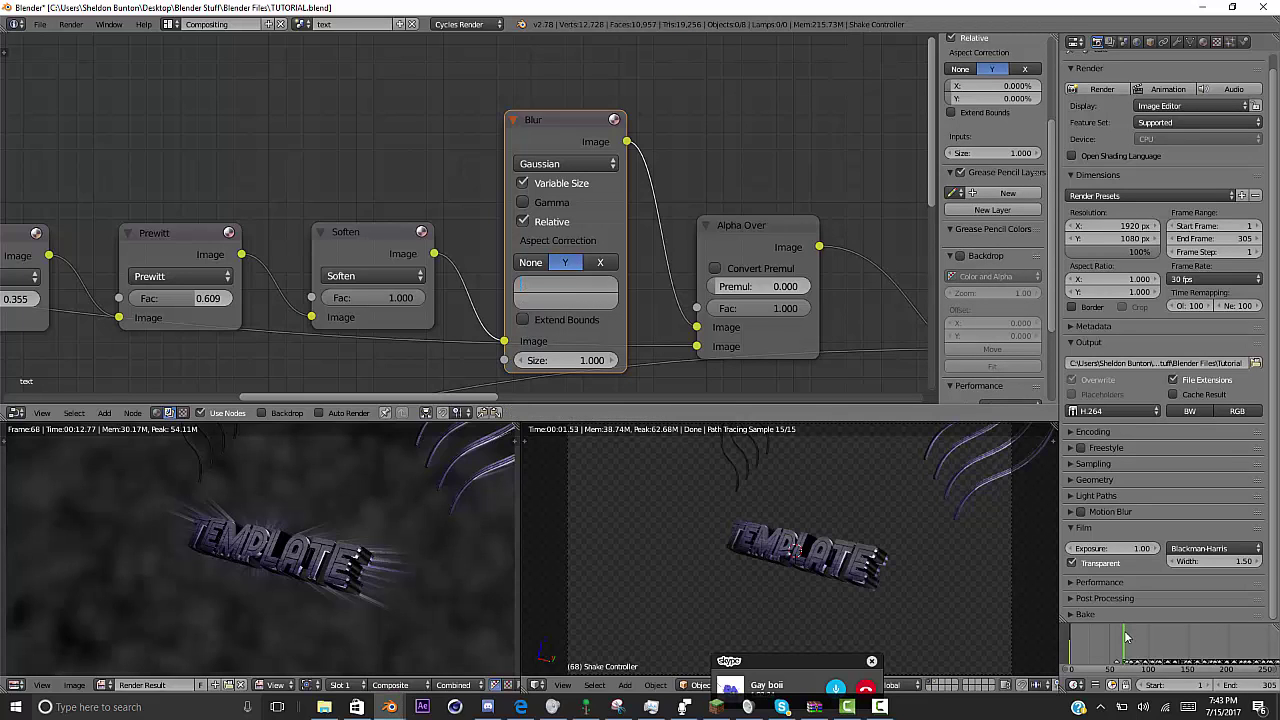
key("Return")
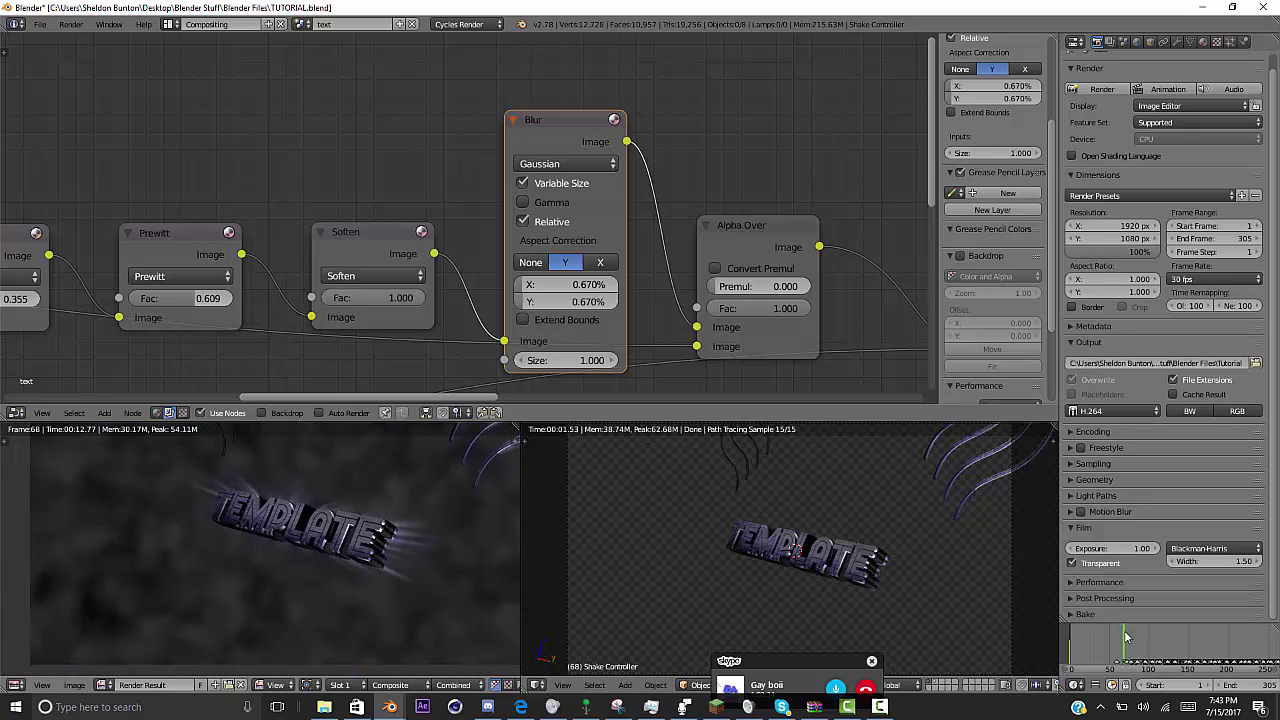
- Insert a Mix node between the Blur node and the Alpha Over node
scroll(464, 217, "up", 2)
mouse_move(468, 287)
middle_mouse_down()
mouse_move(351, 204)
mouse_move(267, 186)
middle_mouse_up()
key("shift+a")
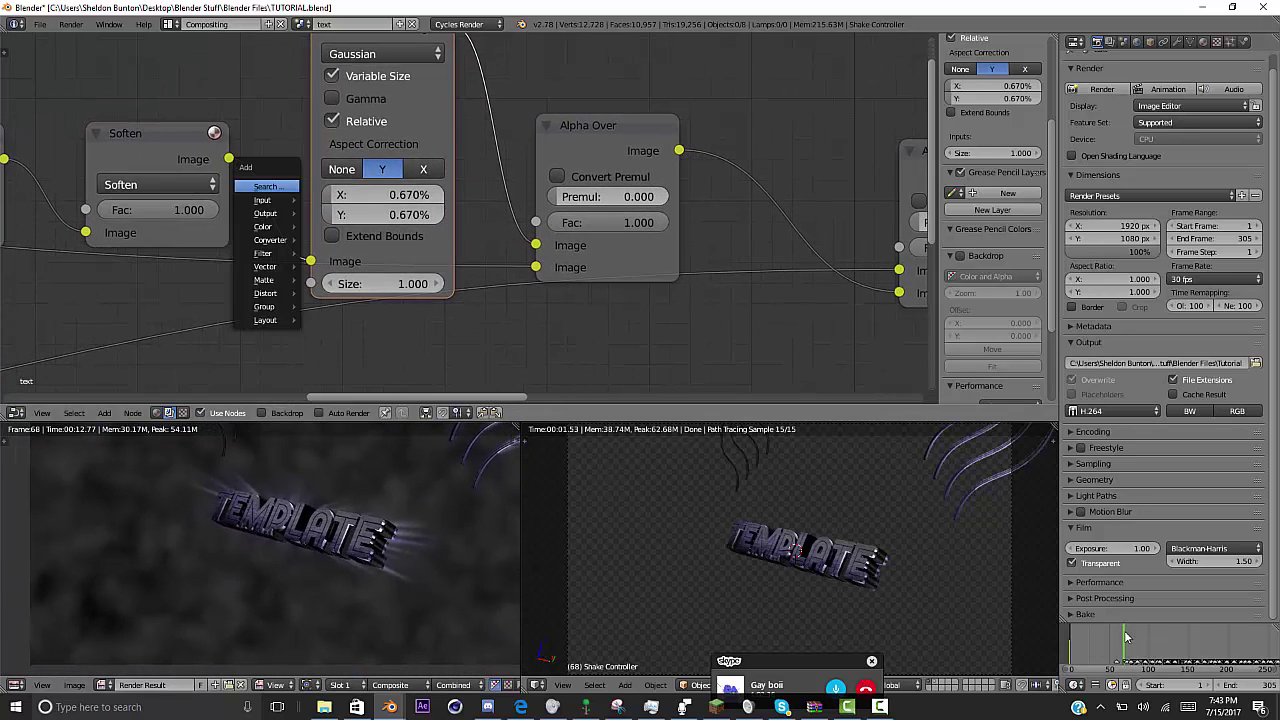
left_click(266, 186)
type("mix")
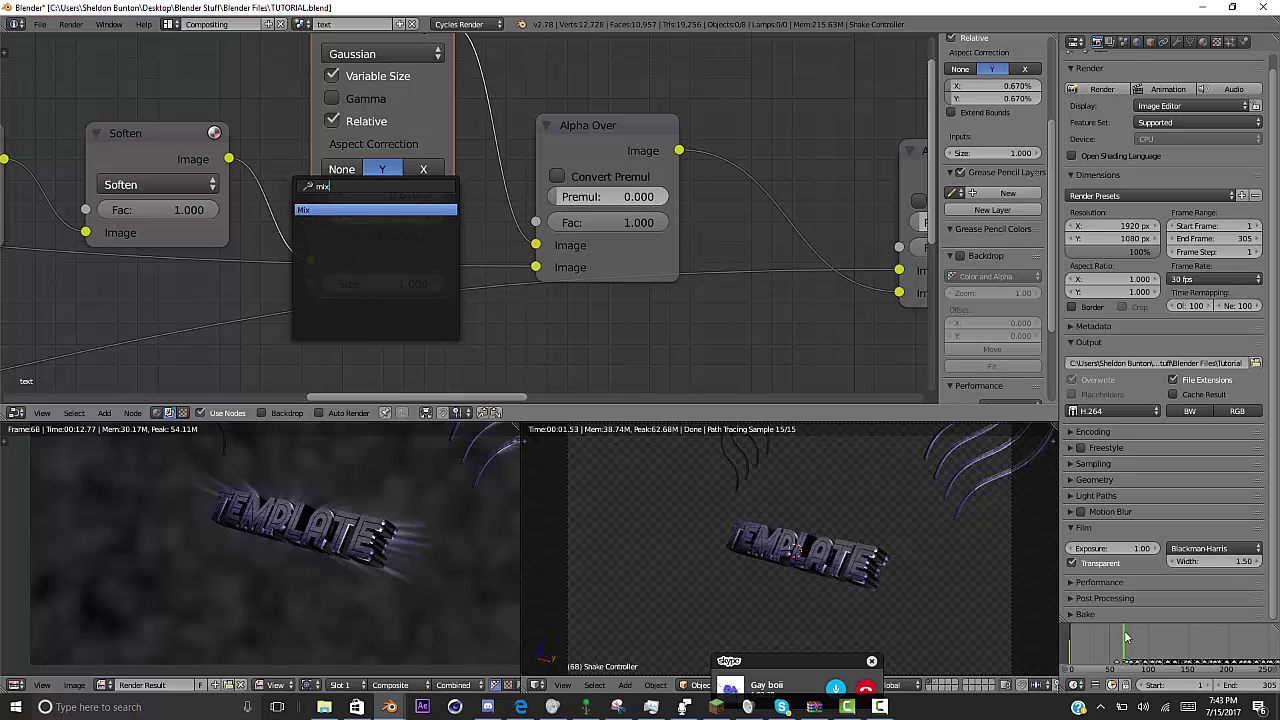
key("Return")
left_click(474, 38)
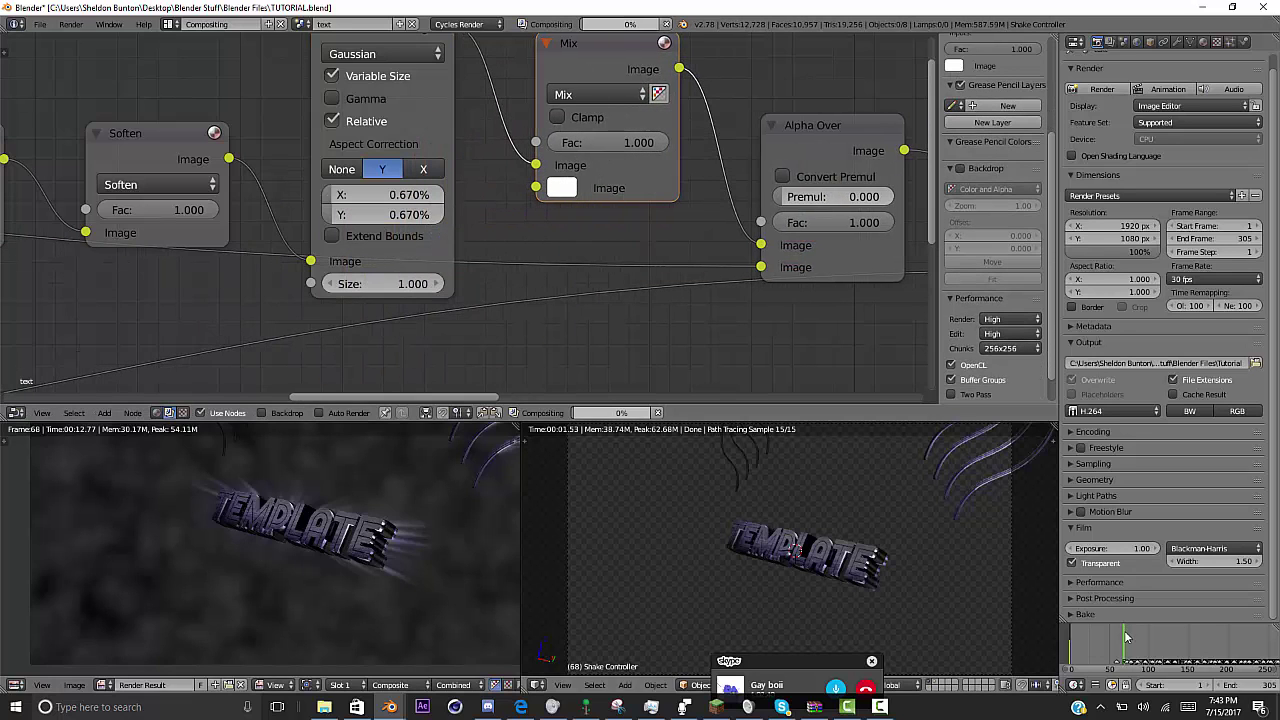
- Set the Mix node's blend type to Color and its second image colour to a saturated blue-violet
left_click(598, 94)
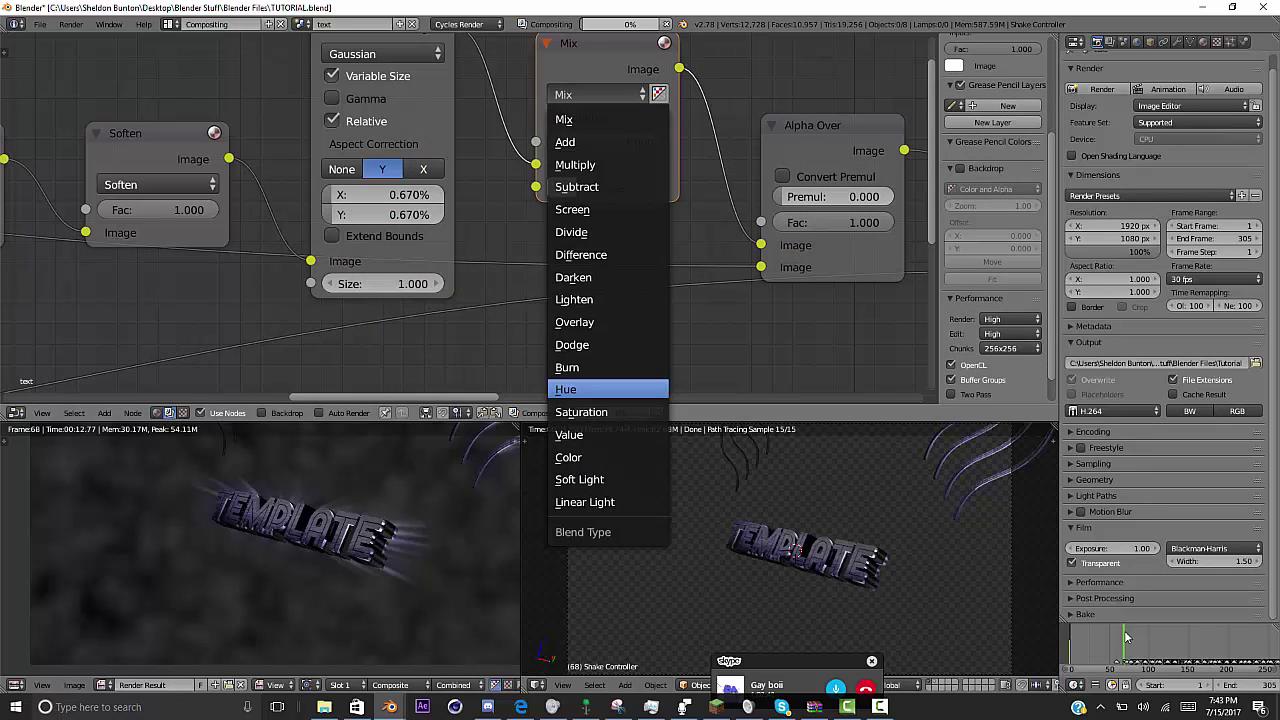
left_click(568, 457)
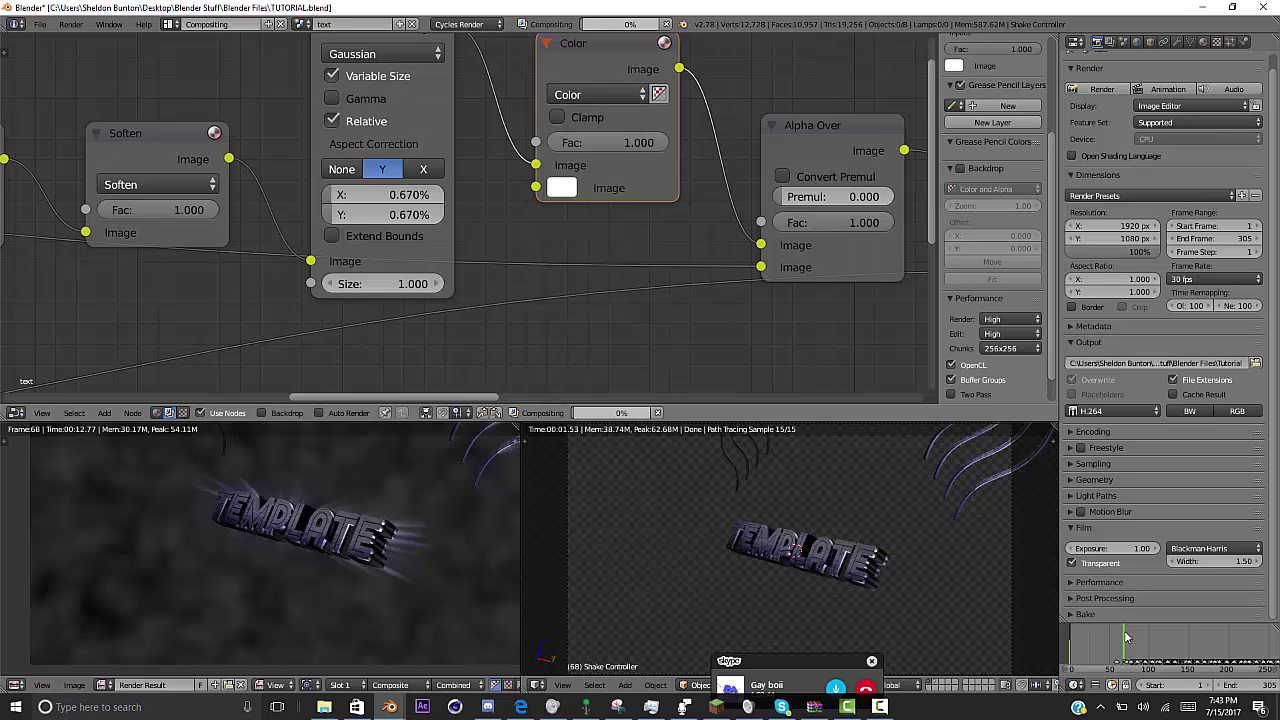
left_click(561, 188)
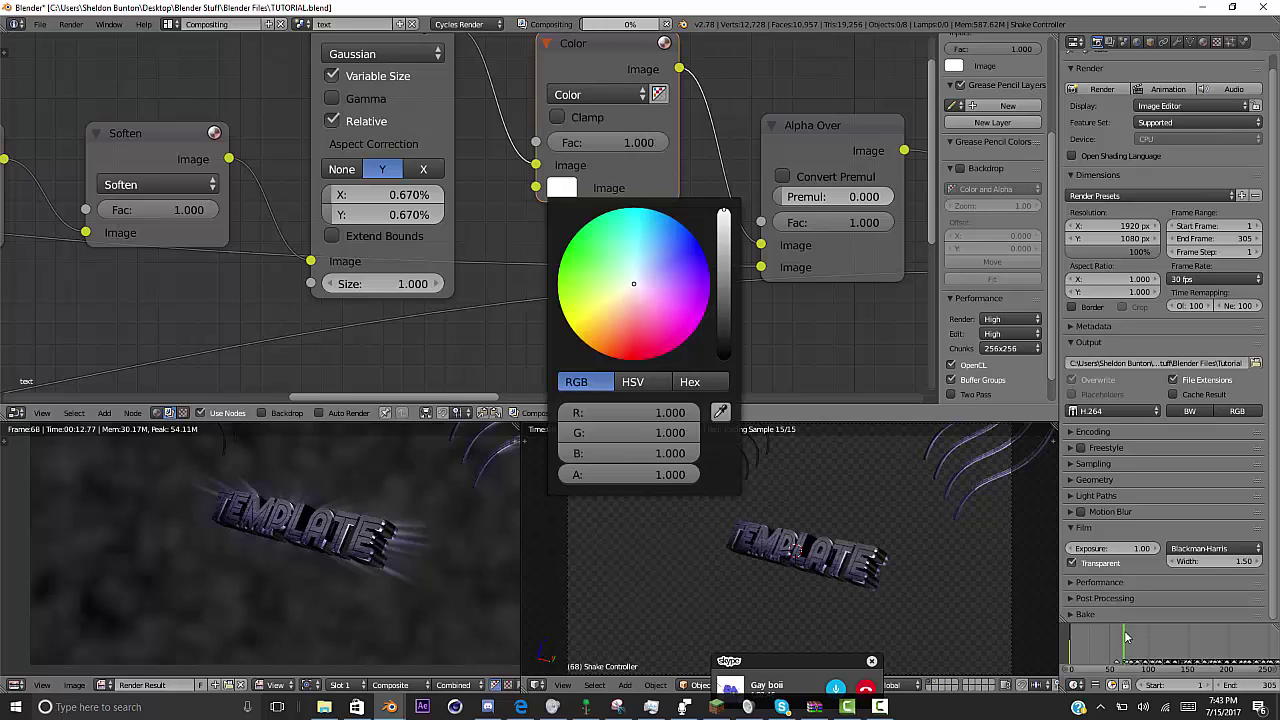
left_click(697, 261)
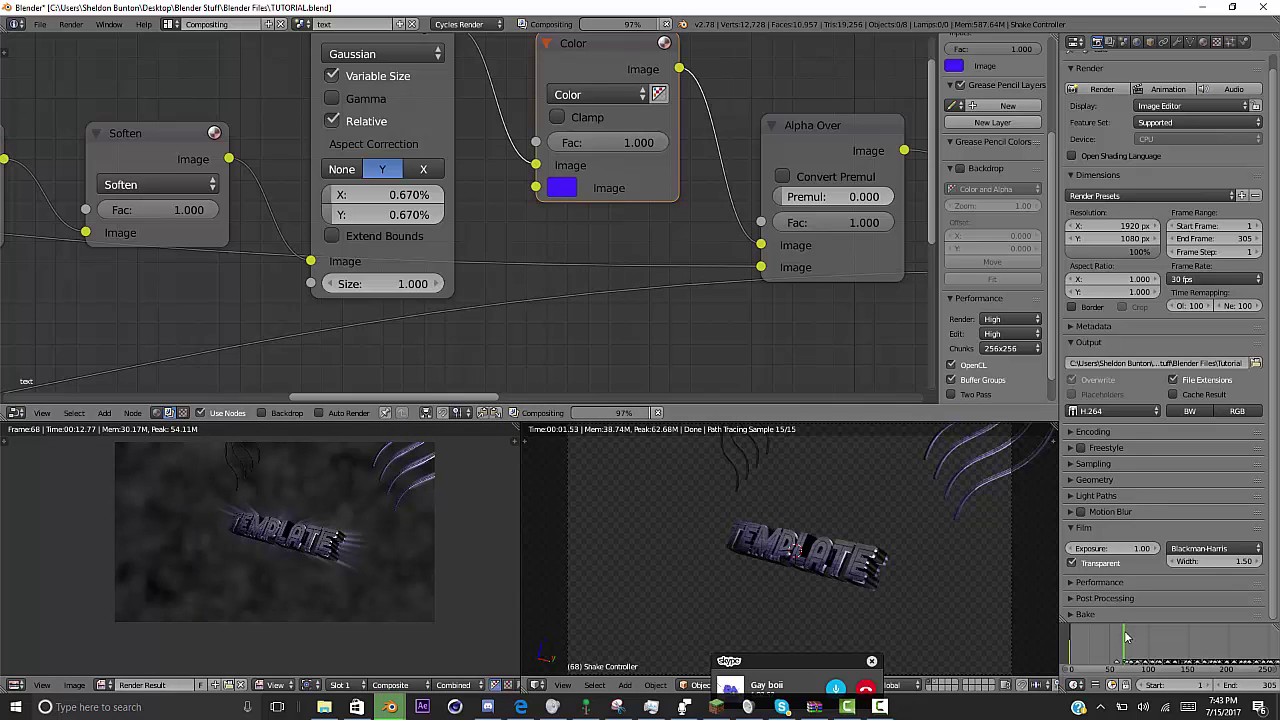
- Insert an RGB Curves node between the two Alpha Over nodes and raise its blue curve at about X 0.406, Y 0.600
scroll(487, 204, "down", 3)
middle_click_drag(523, 351, 555, 266)
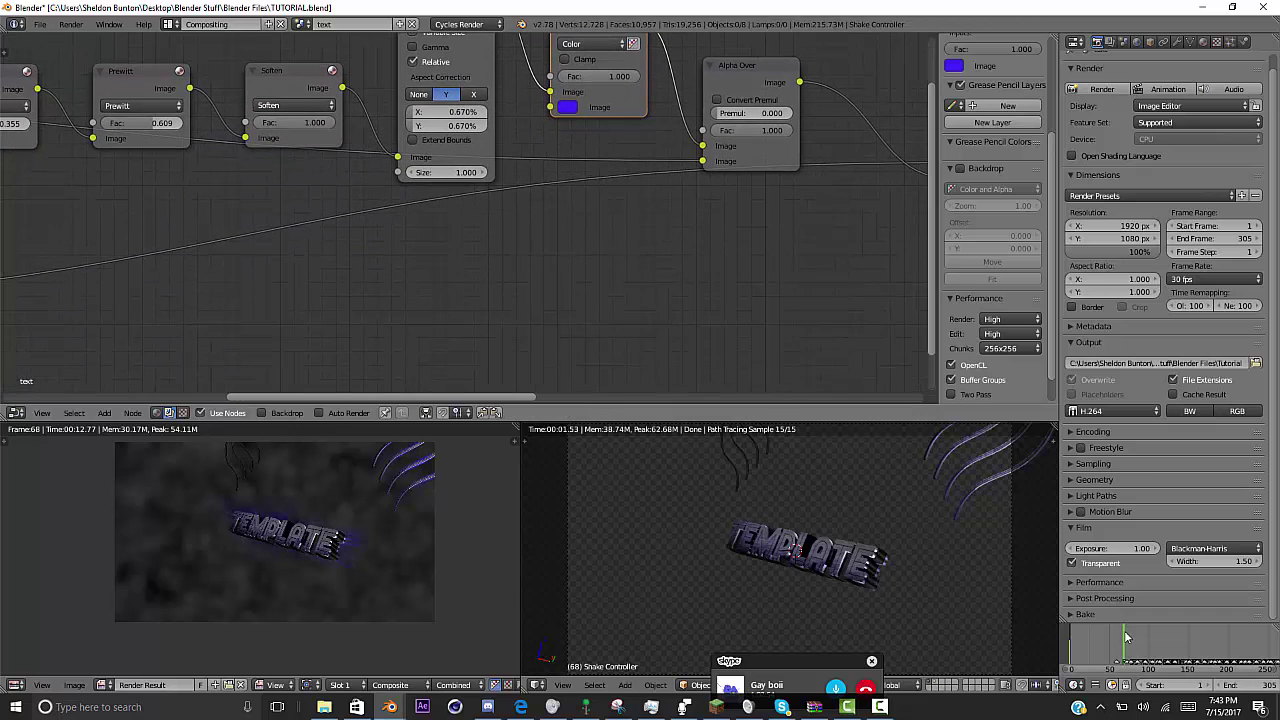
key("shift+a")
left_click(555, 266)
type("rgb")
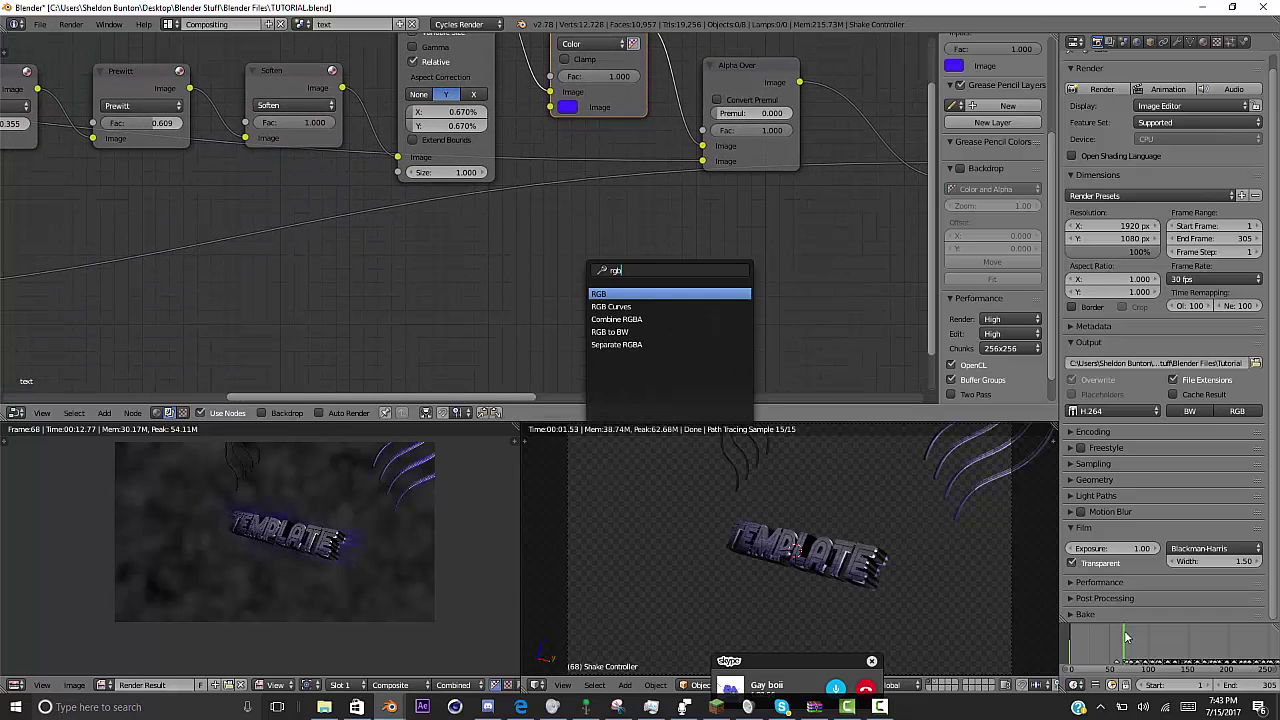
key("Down")
key("Return")
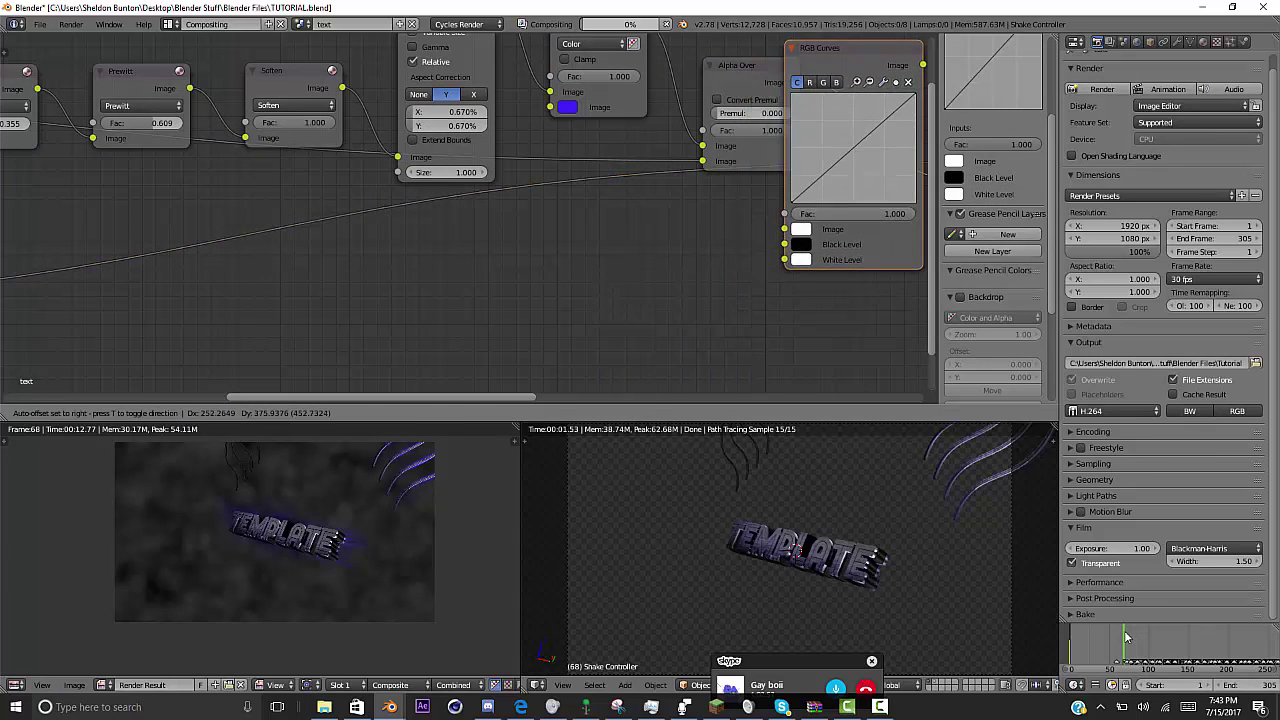
left_click(1125, 637)
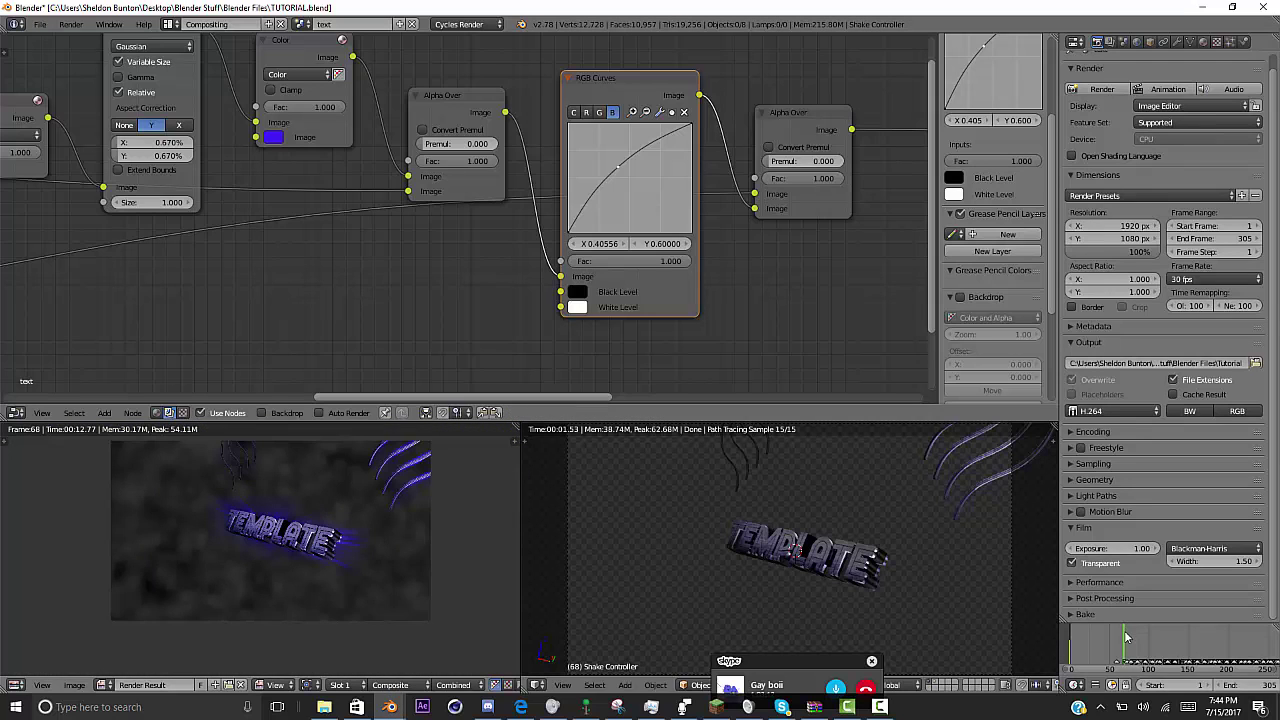
key("ctrl+f")
type("RGB Curves")
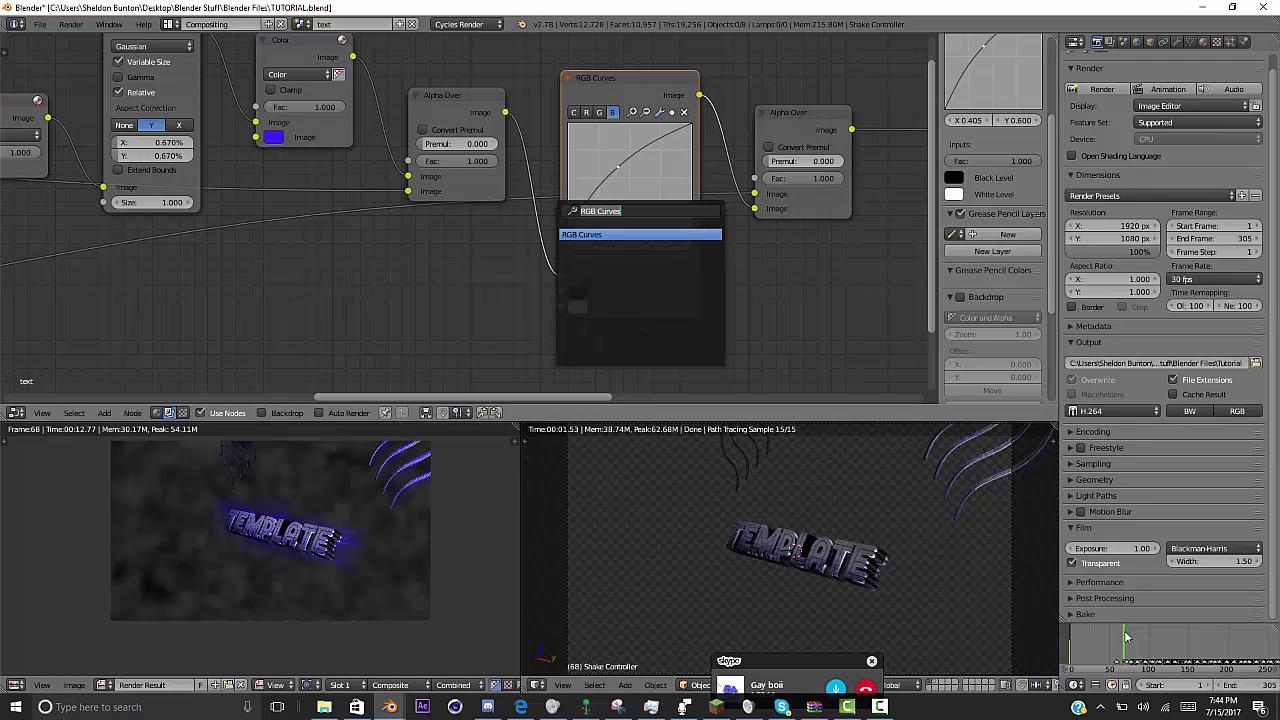
key("Return")
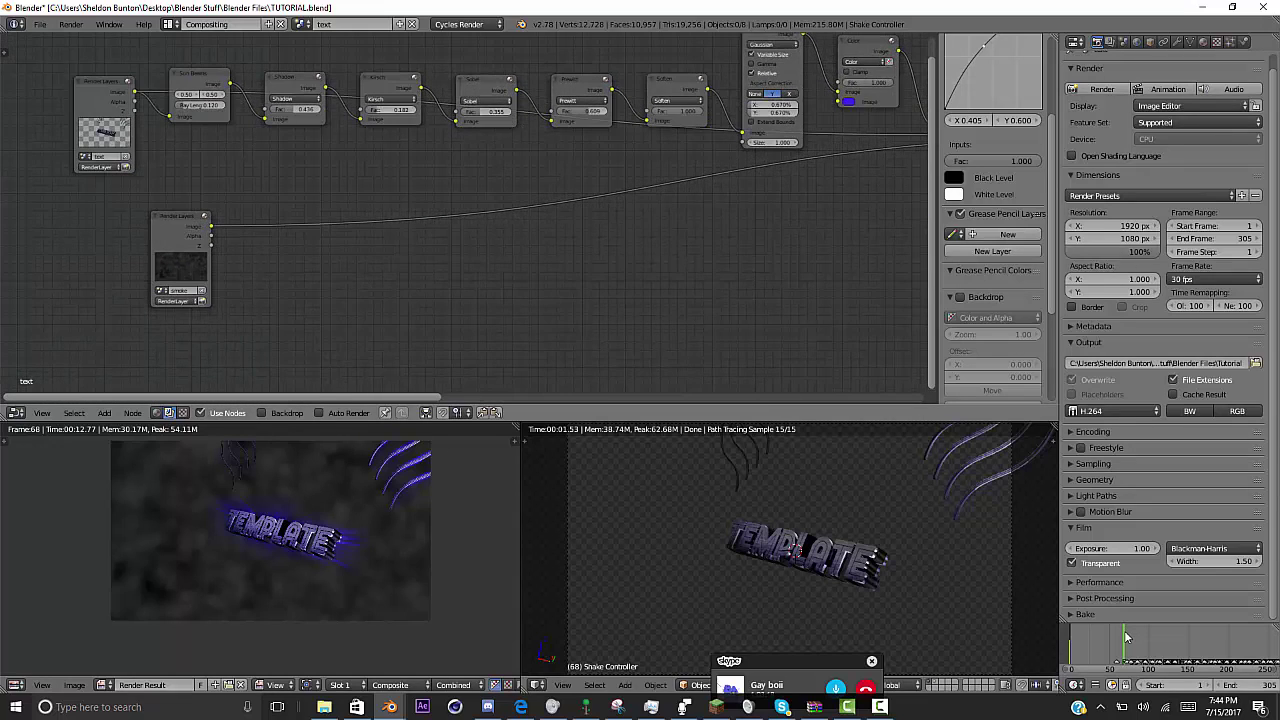
key("shift+a")
key("Return")
key("Escape")
- Duplicate the Kirsch filter and insert the copy directly after the smoke Render Layers node
left_click(388, 80)
key("shift+d")
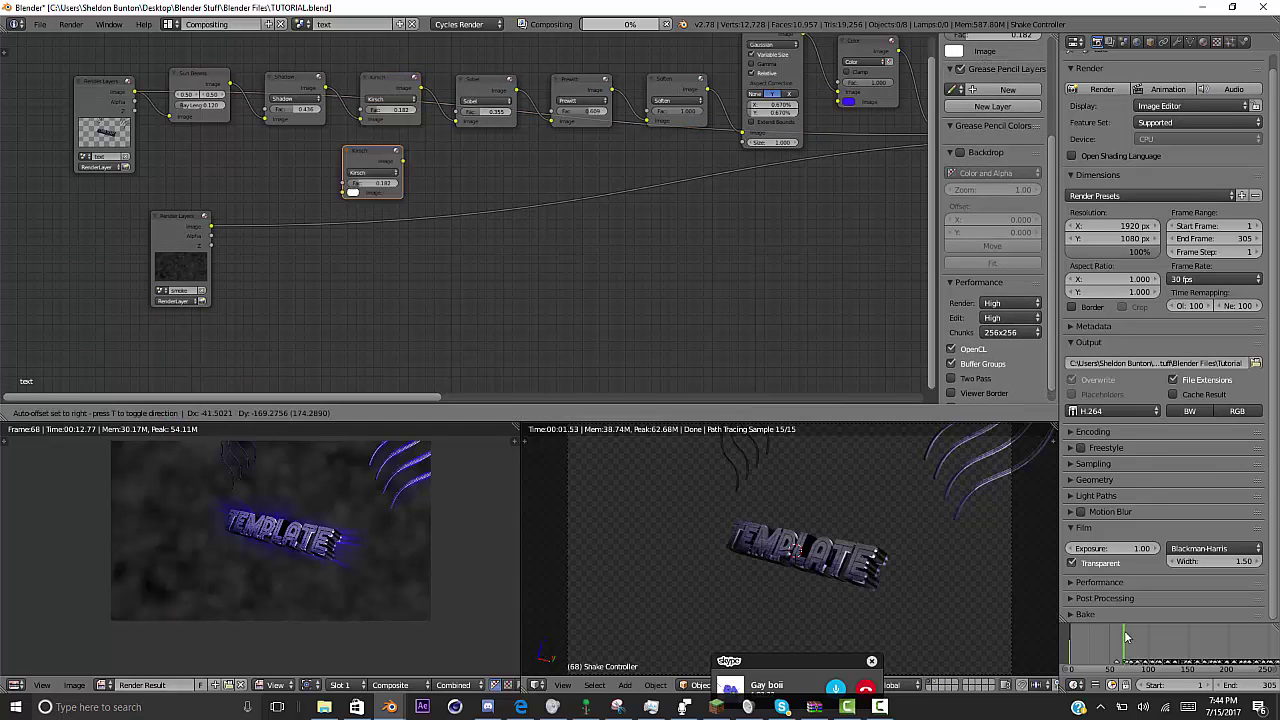
key("Return")
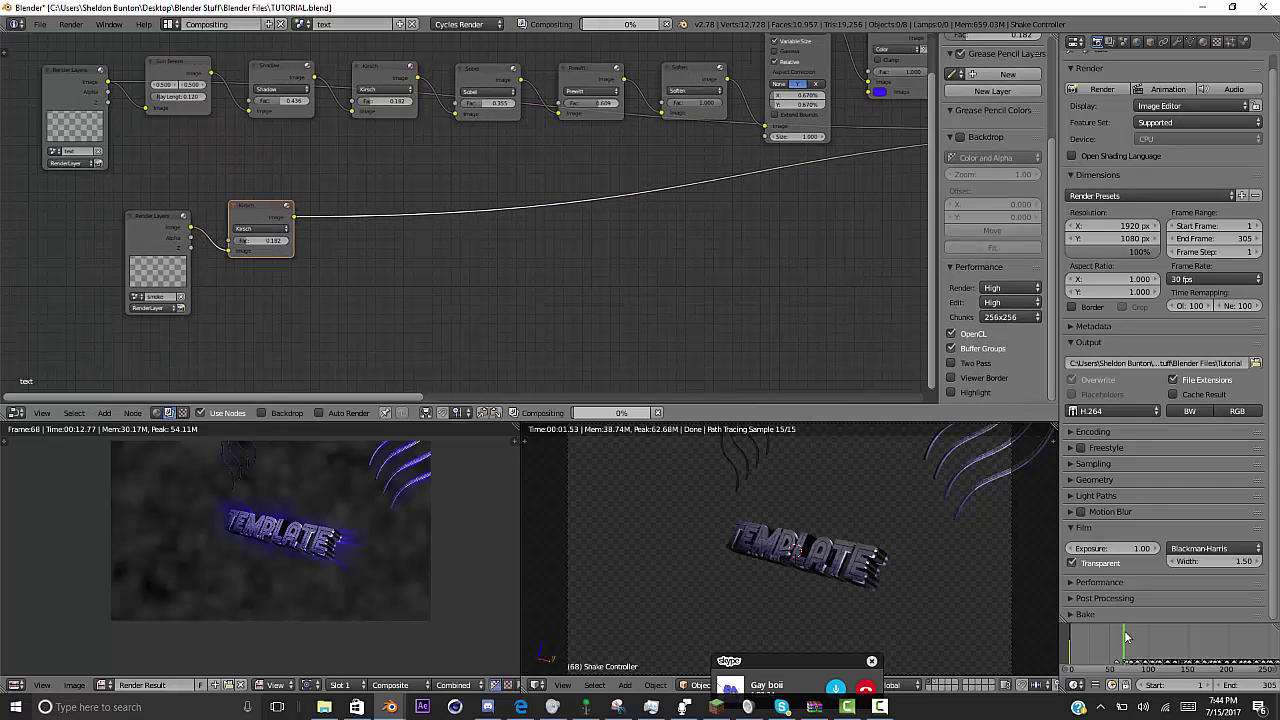
- Insert a Glare node after the Kirsch filter in the smoke branch
scroll(420, 215, "up", 3)
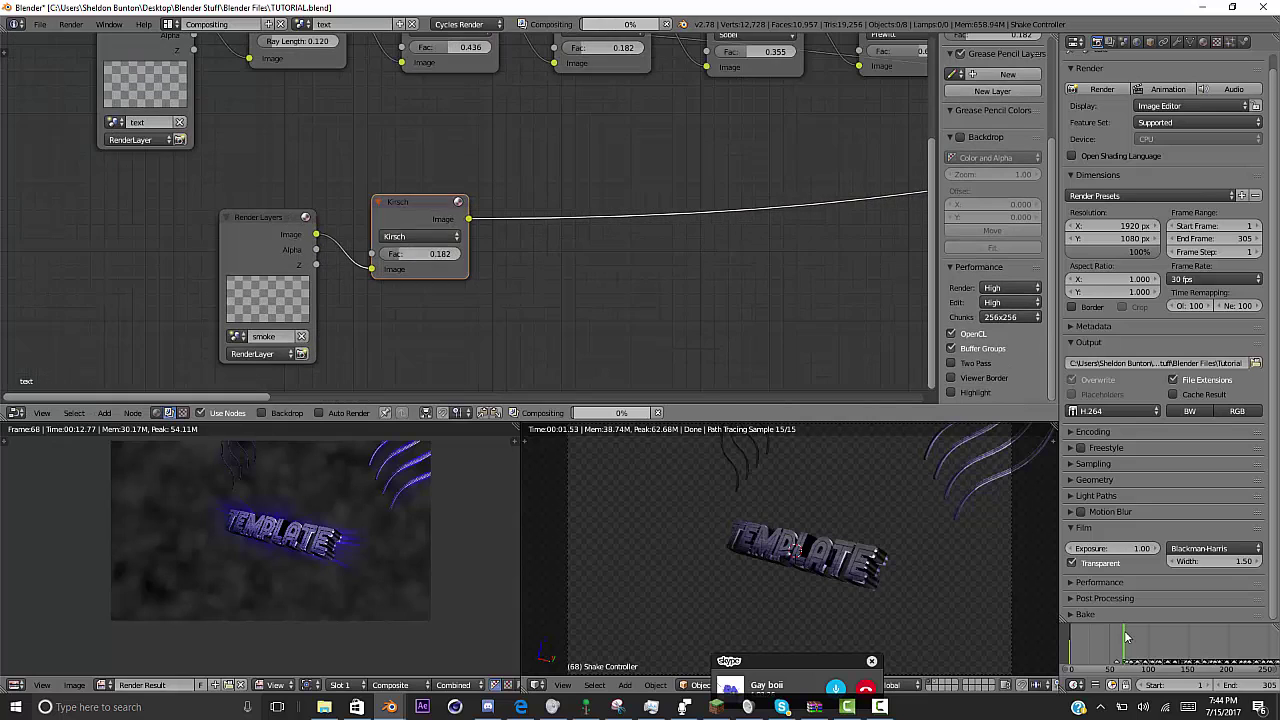
key("shift+a")
key("Return")
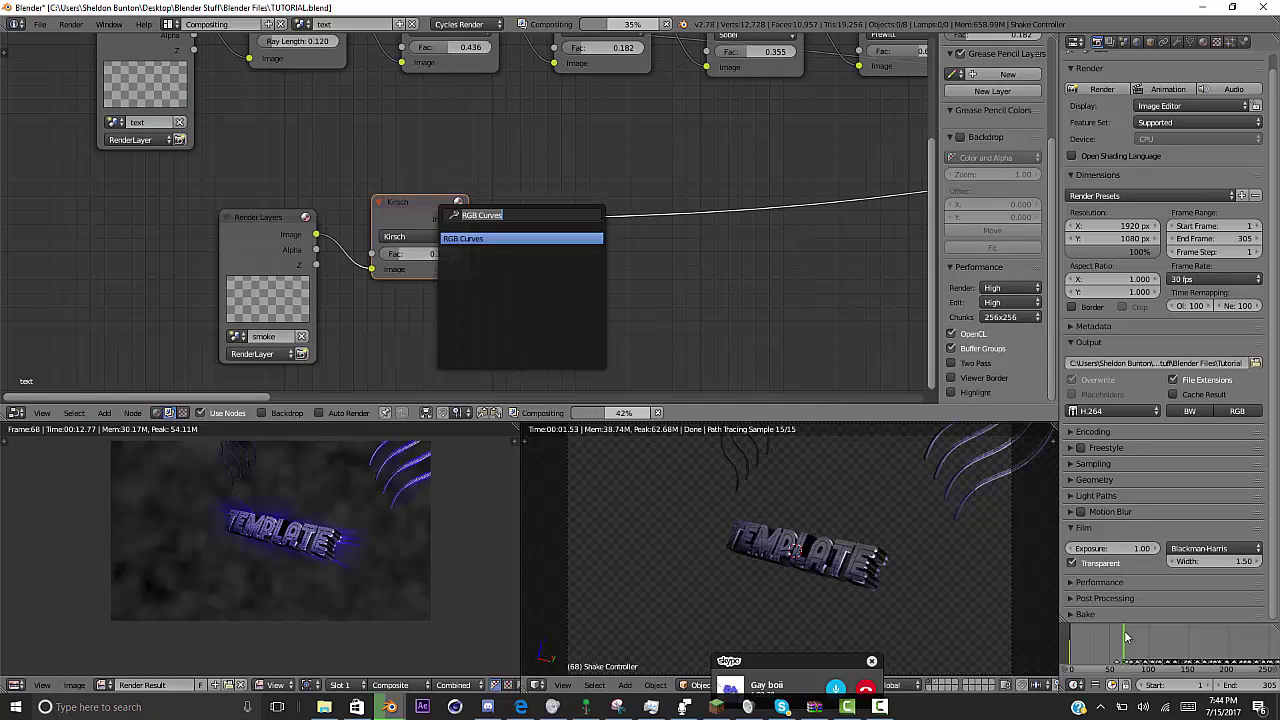
key("Escape")
key("shift+a")
key("Return")
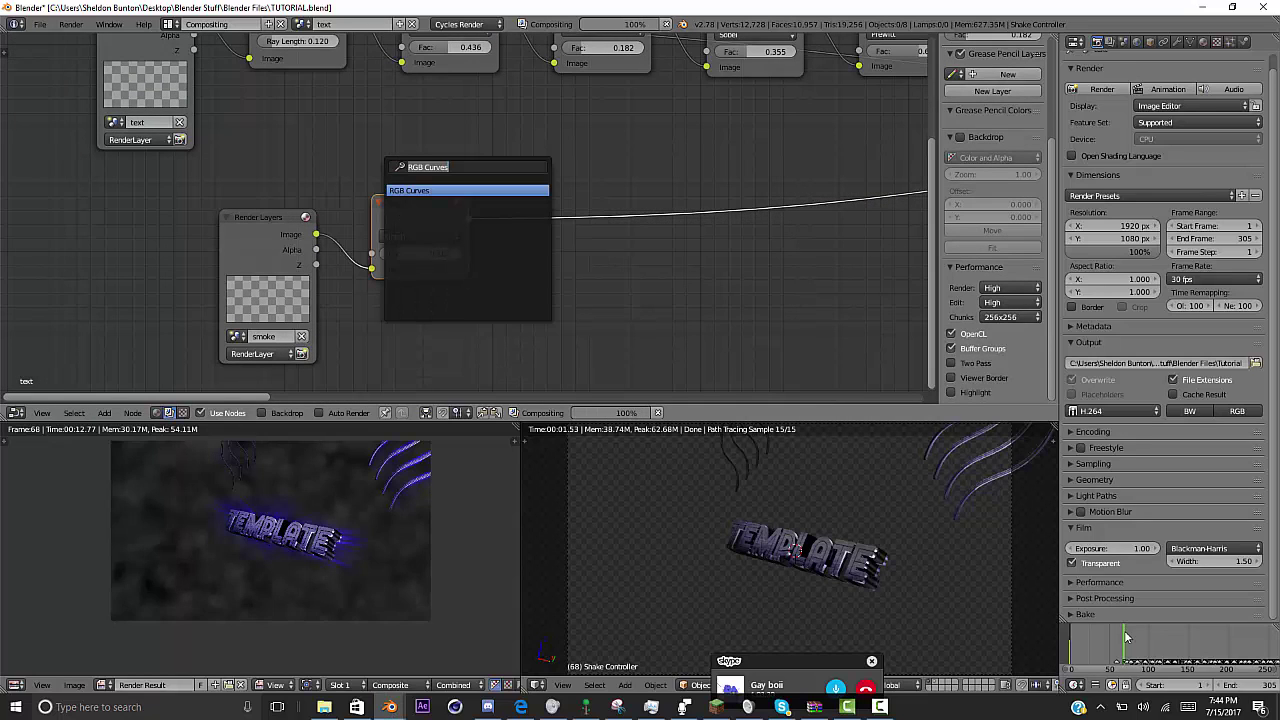
type("glare")
key("Return")
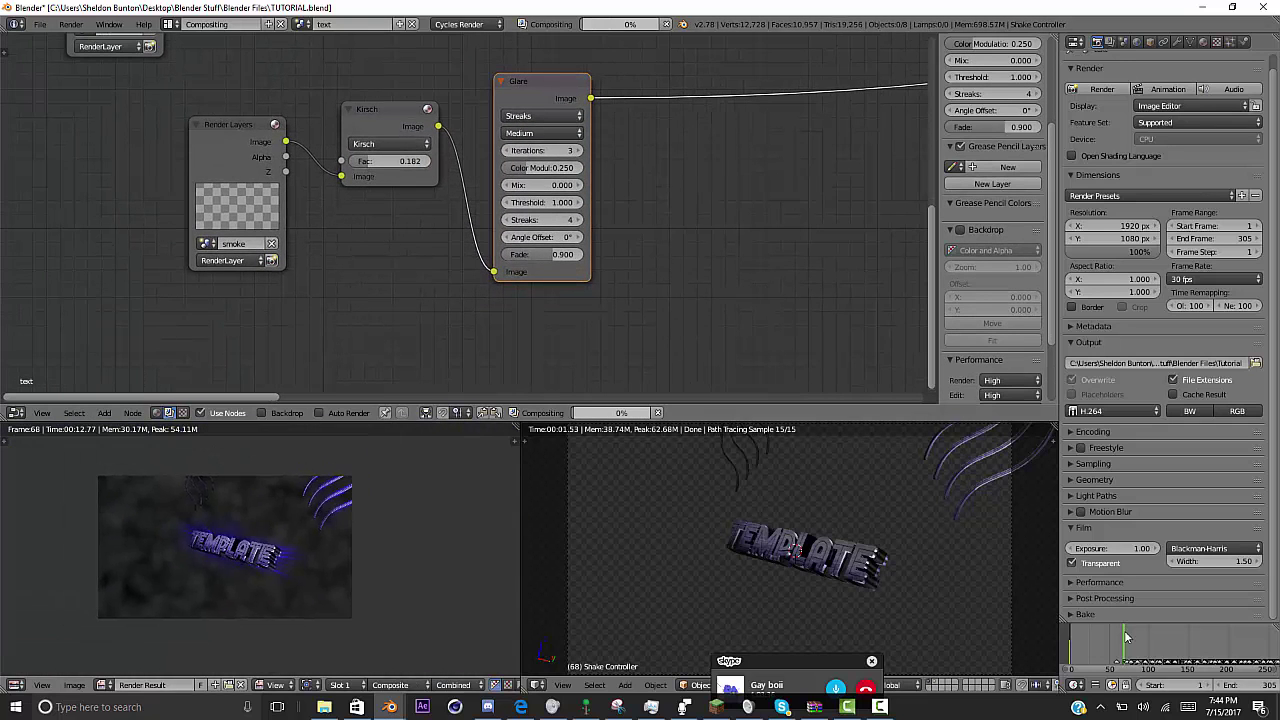
- Set the Glare node's type to Fog Glow and its threshold to 0.000
scroll(468, 204, "up", 2)
left_click(560, 90)
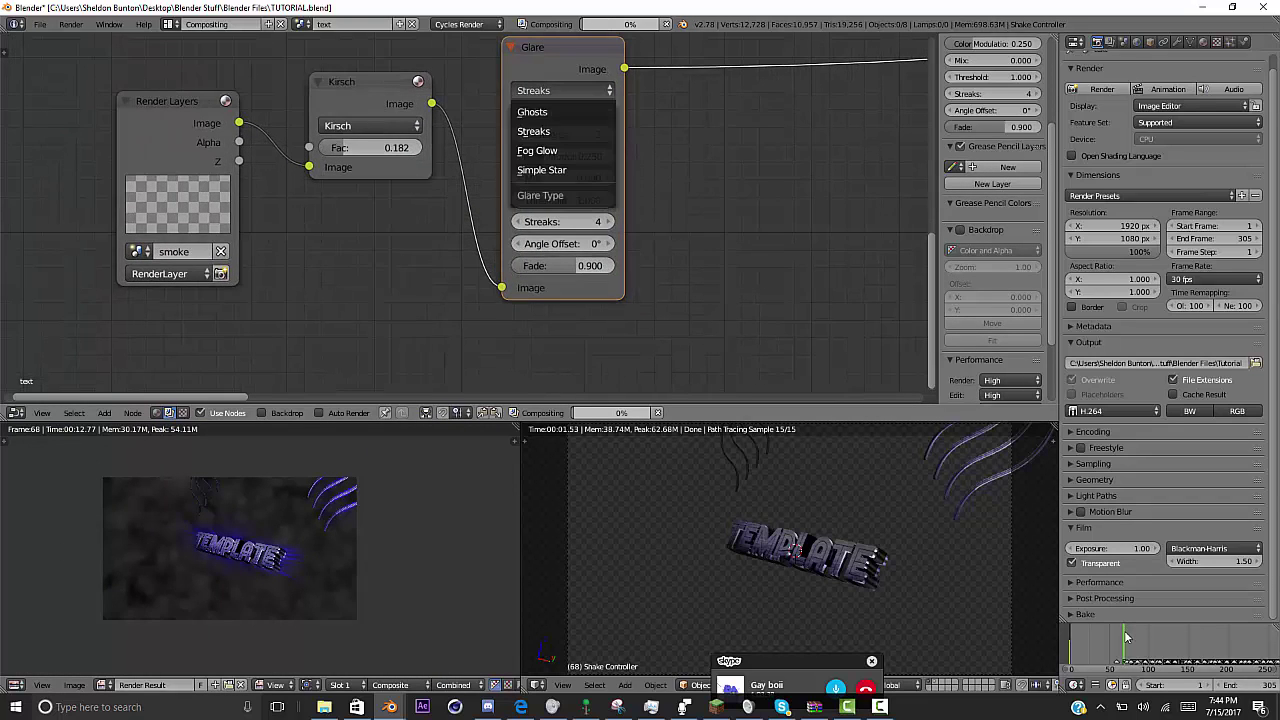
left_click(537, 150)
left_click(563, 156)
type("1.0")
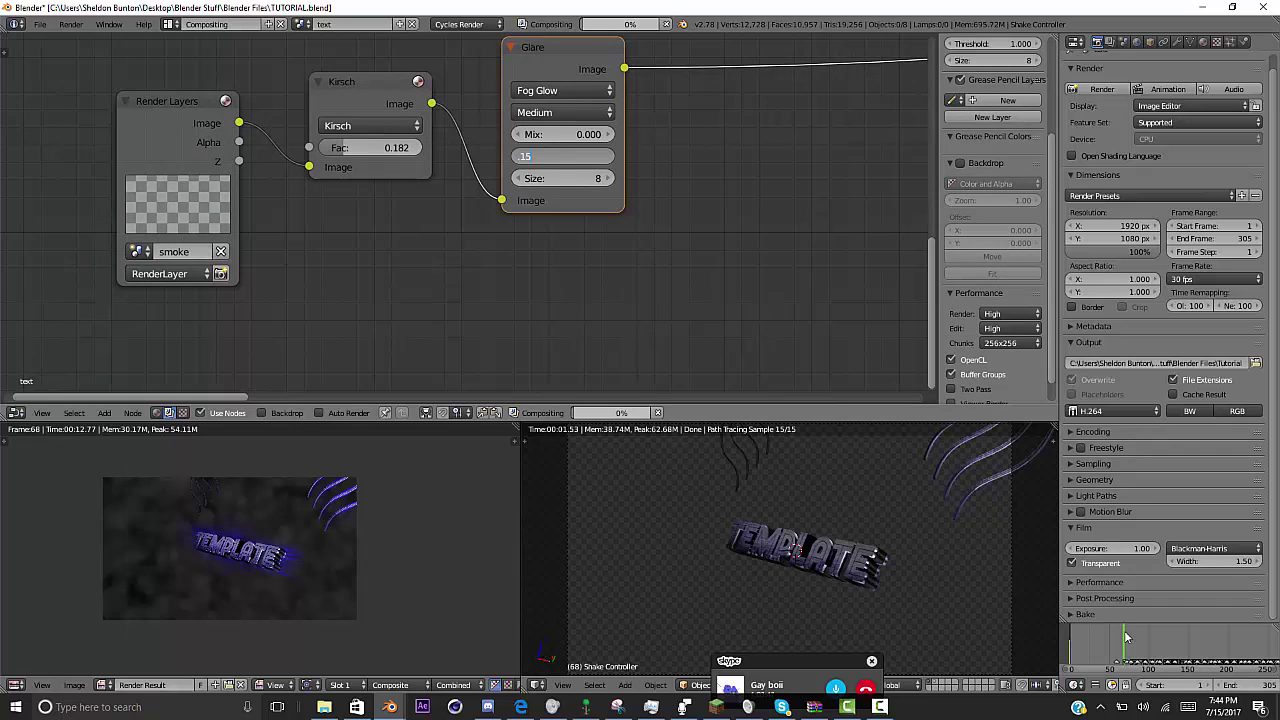
key("Return")
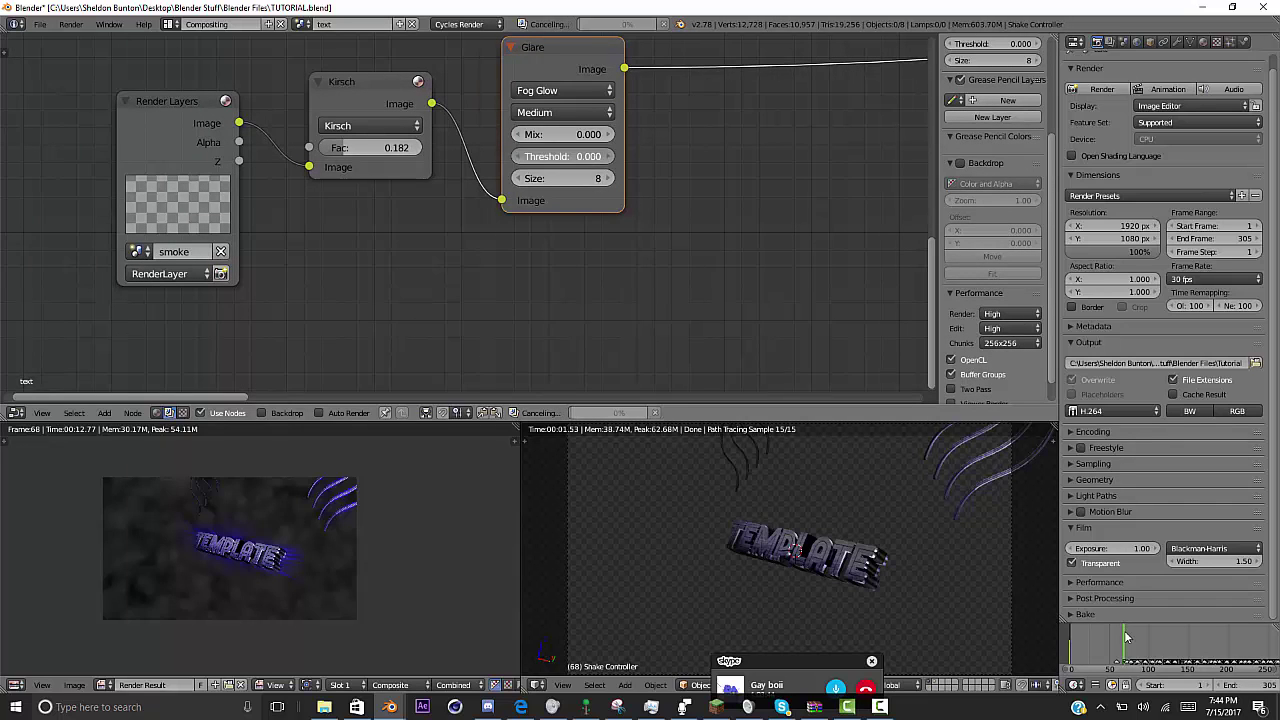
key("BackSpace")
- Insert an RGB Curves node after the Glare node in the smoke branch
scroll(465, 175, "up", 1)
key("shift+a")
key("Return")
type("rgb")
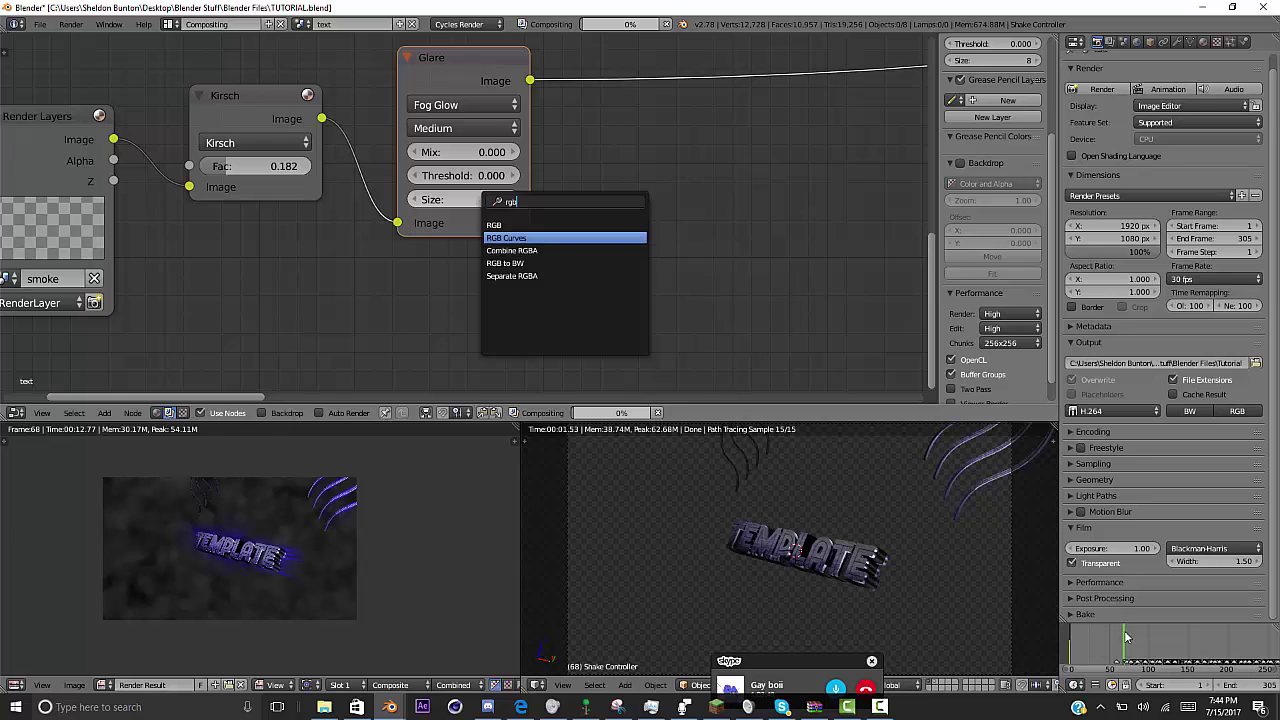
key("Return")
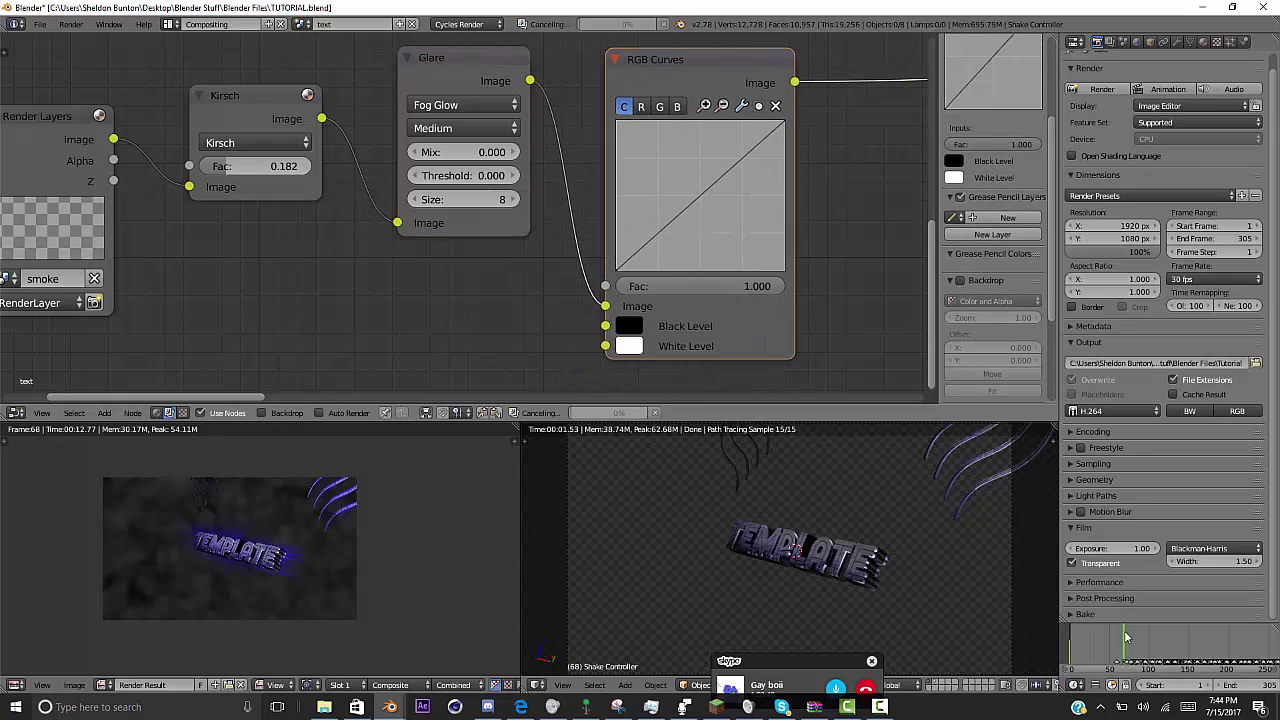
- Darken the smoke by pulling the combined curve down to about X 0.561, Y 0.381
scroll(465, 200, "down", 2)
left_click_drag(537, 176, 537, 157)
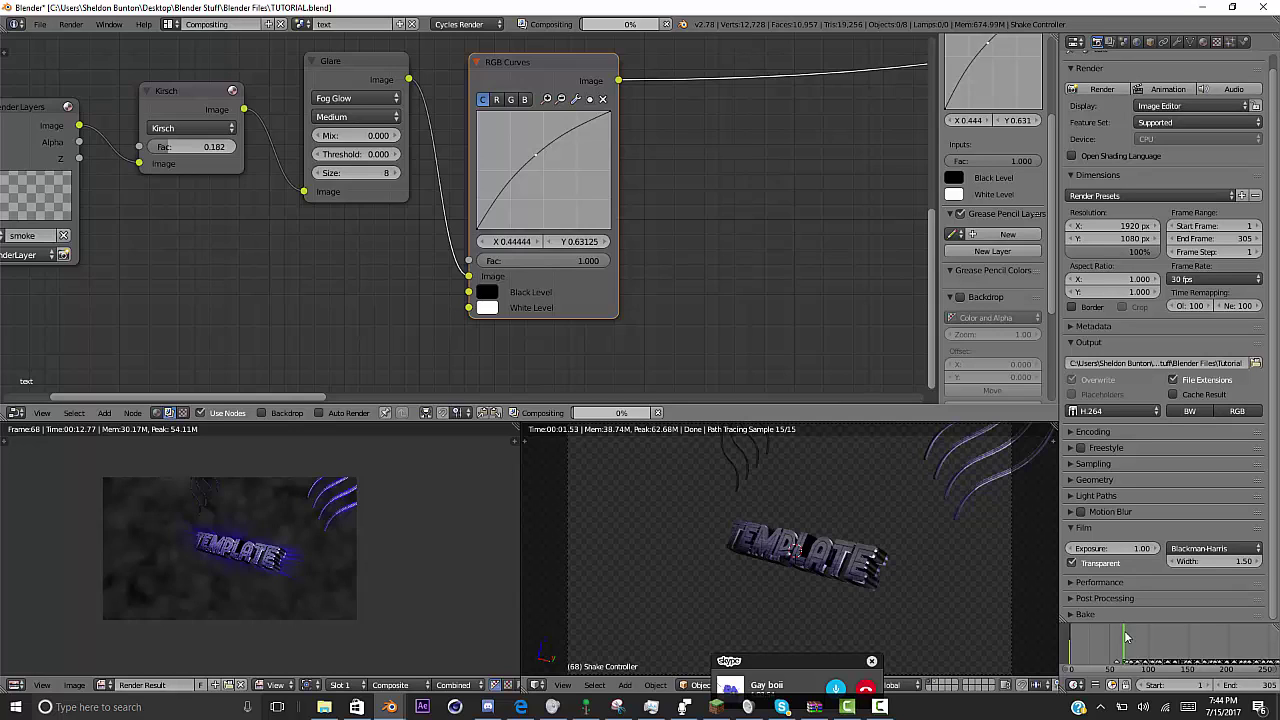
left_click_drag(537, 155, 552, 184)
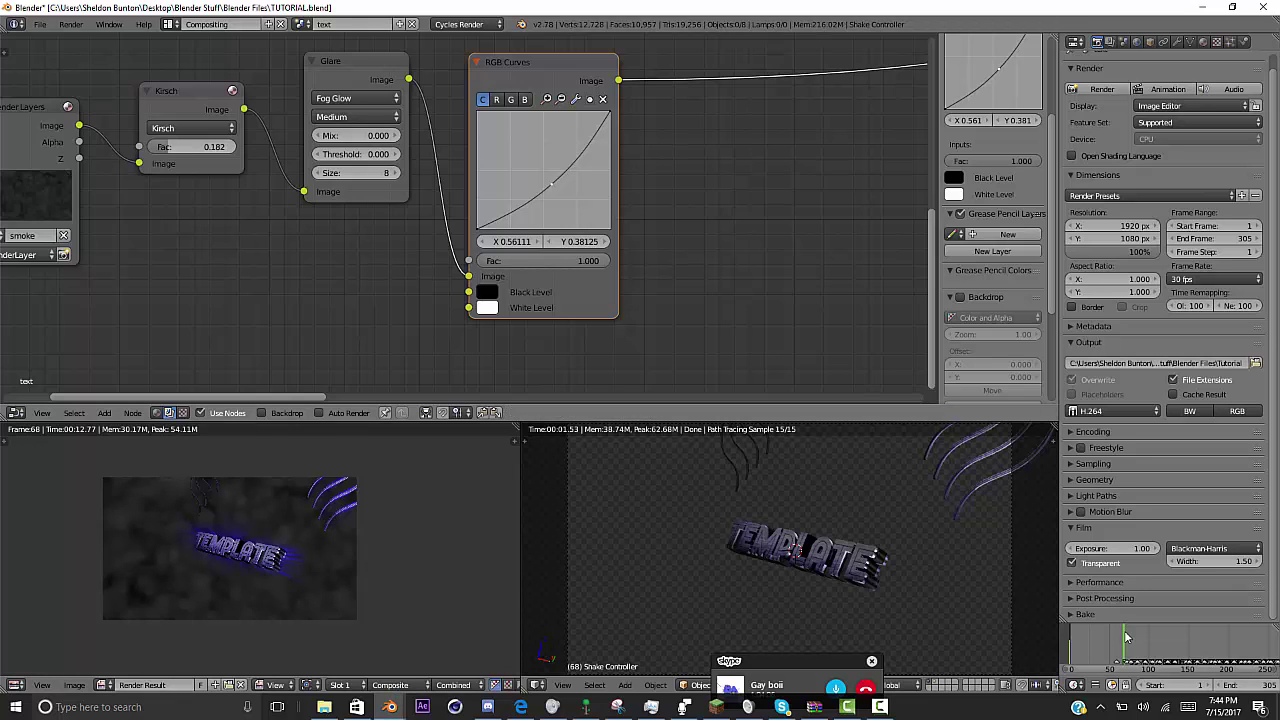
- Reshape the smoke's combined RGB curve with two points, placing the upper one at about X 0.843, Y 0.419
left_click_drag(551, 184, 533, 158)
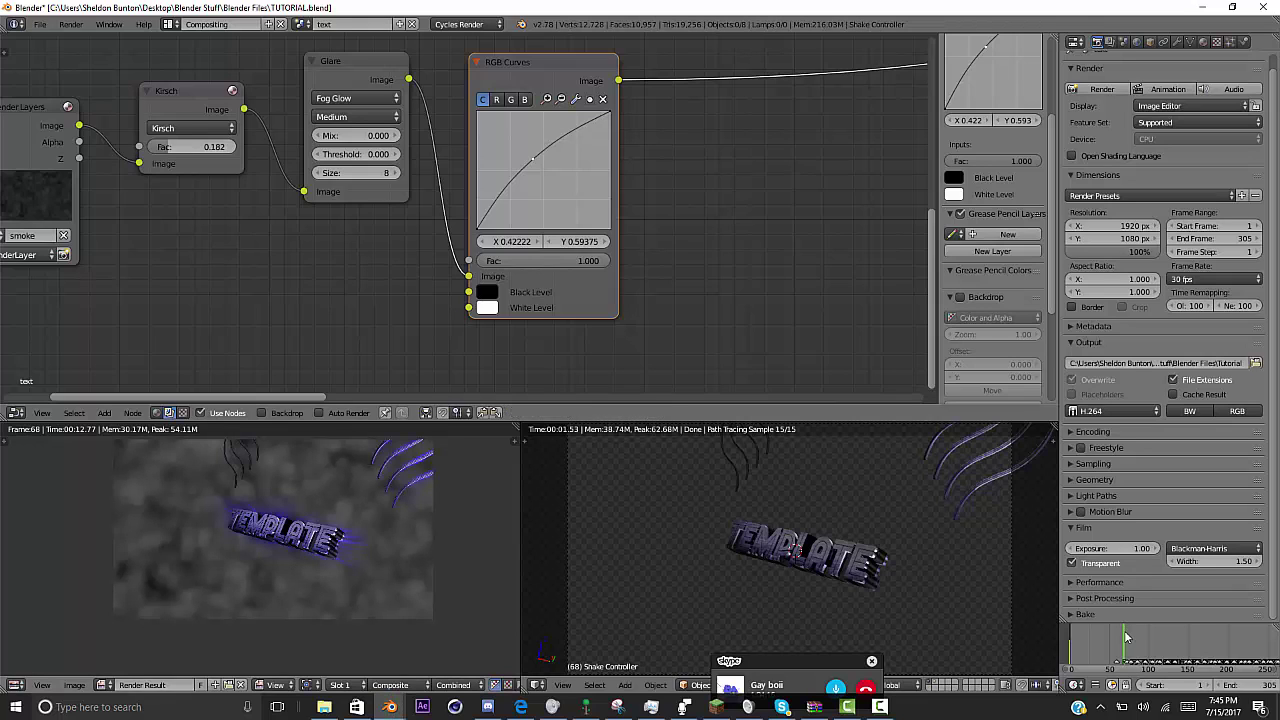
left_click_drag(533, 159, 568, 162)
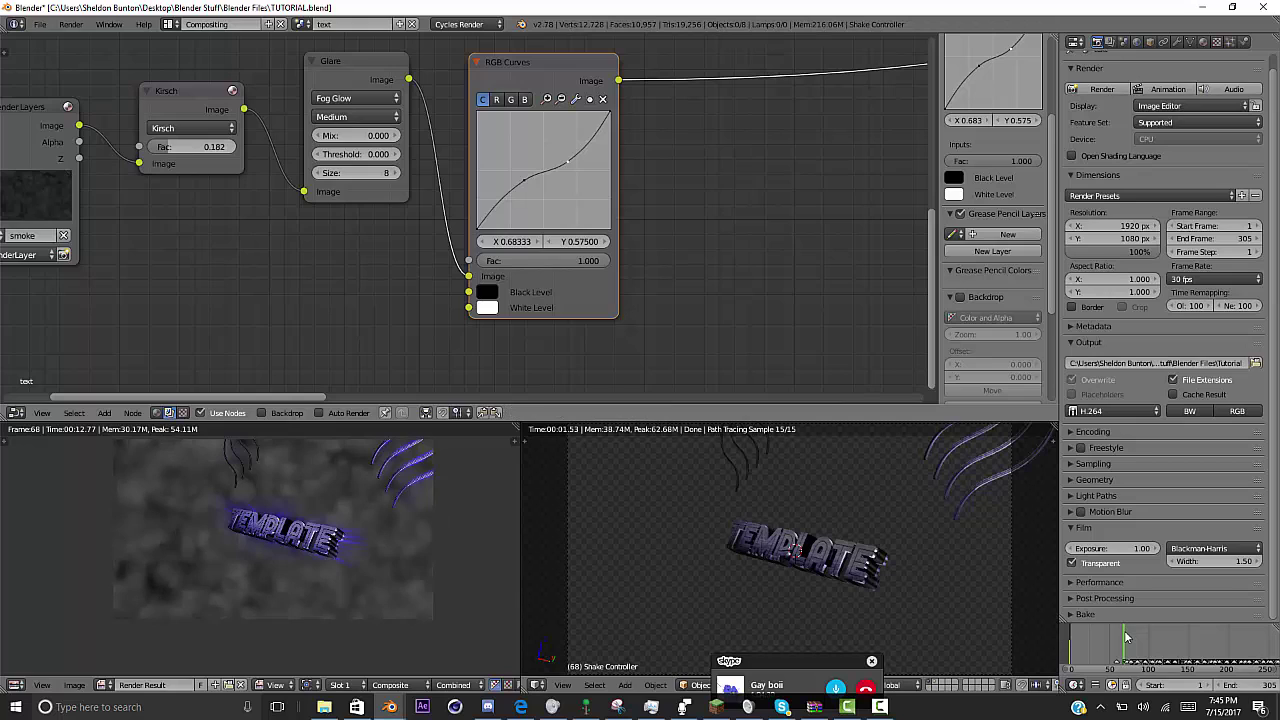
left_click_drag(567, 160, 587, 180)
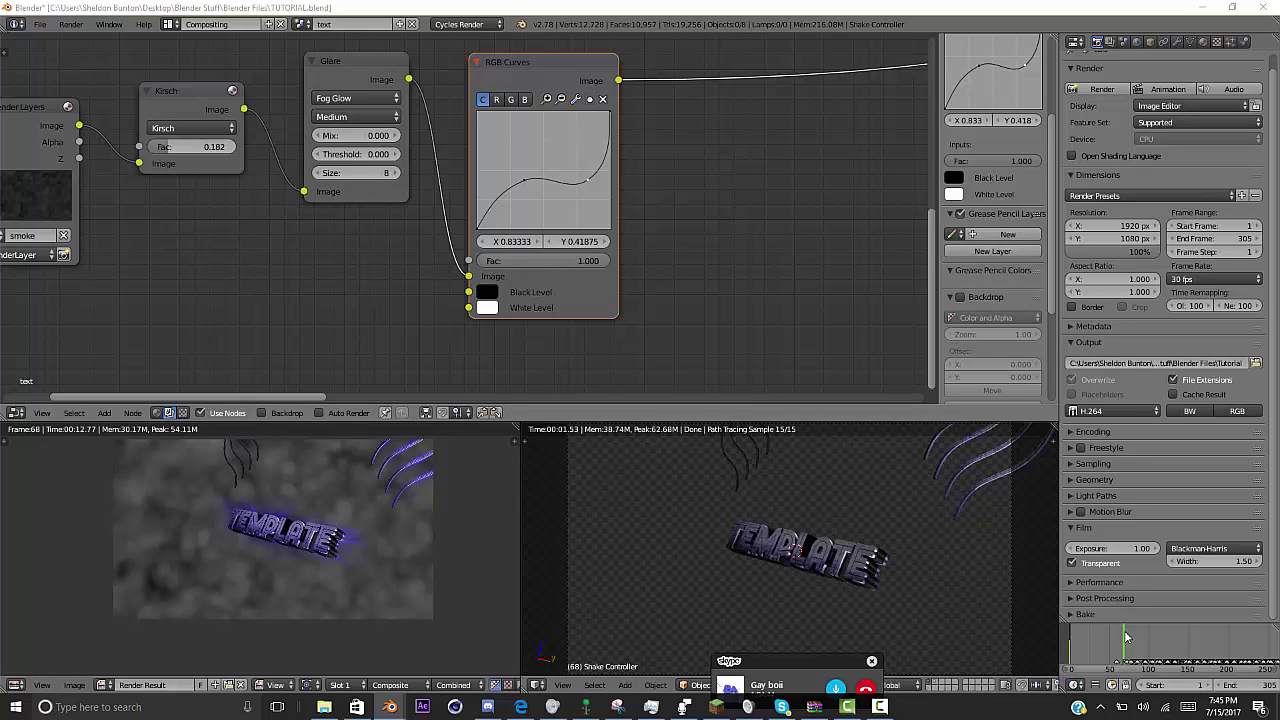
left_click(538, 241)
- Duplicate the blue Color mix node and insert the copy after the RGB Curves node in the smoke branch
scroll(464, 219, "down", 3)
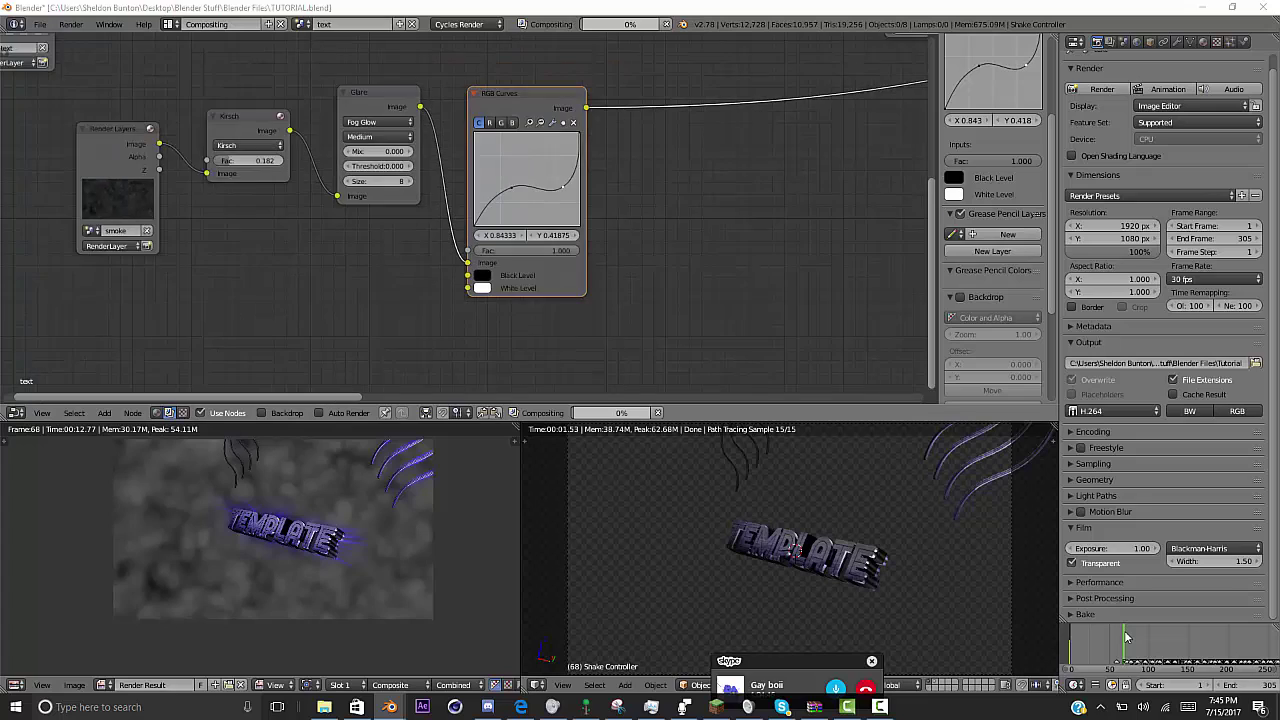
scroll(481, 259, "down", 3)
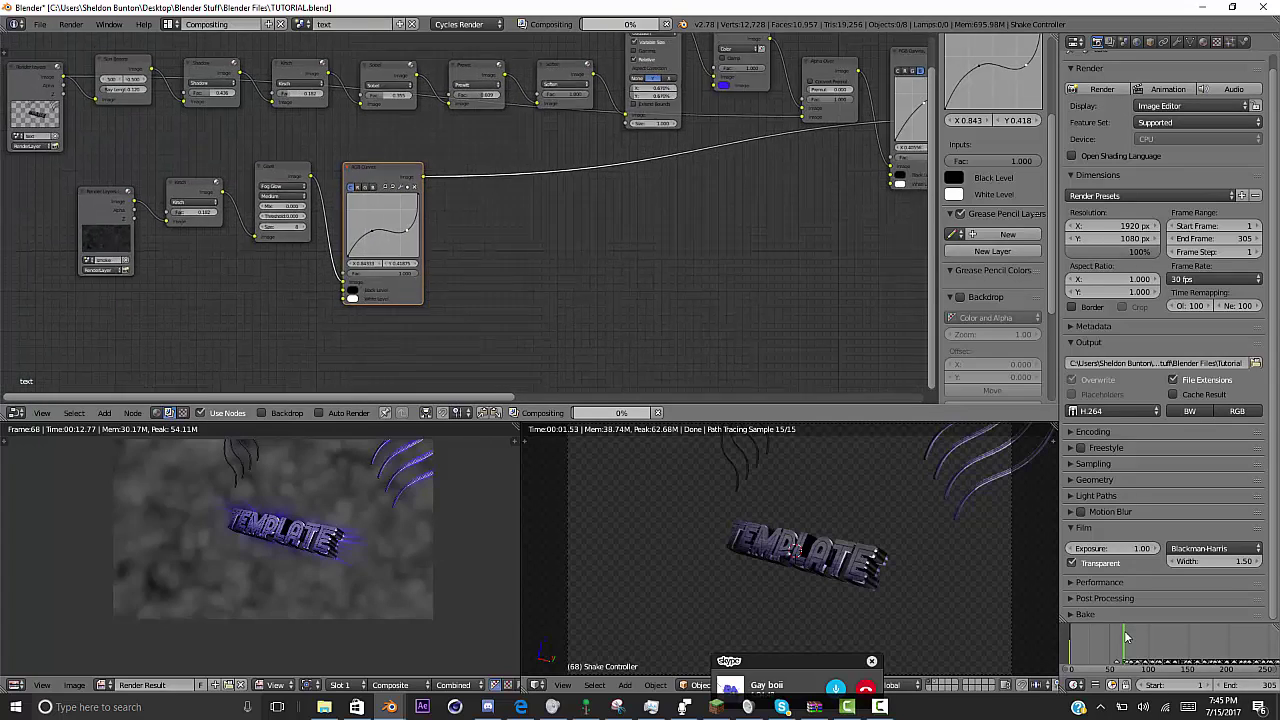
middle_click_drag(481, 250, 419, 310)
right_click(680, 112)
key("shift+d")
left_click(491, 225)
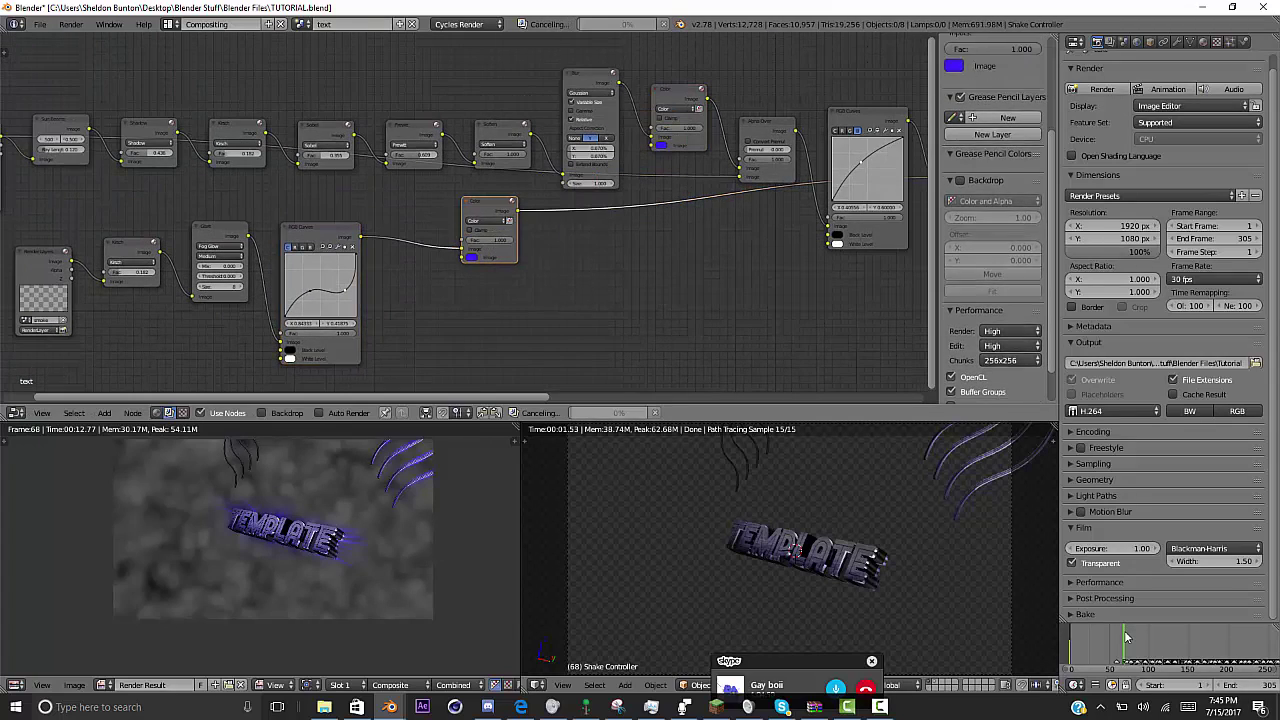
- Set the duplicated mix node's blend type in the smoke branch to Hue
middle_click_drag(491, 225, 587, 206)
scroll(587, 206, "up", 2)
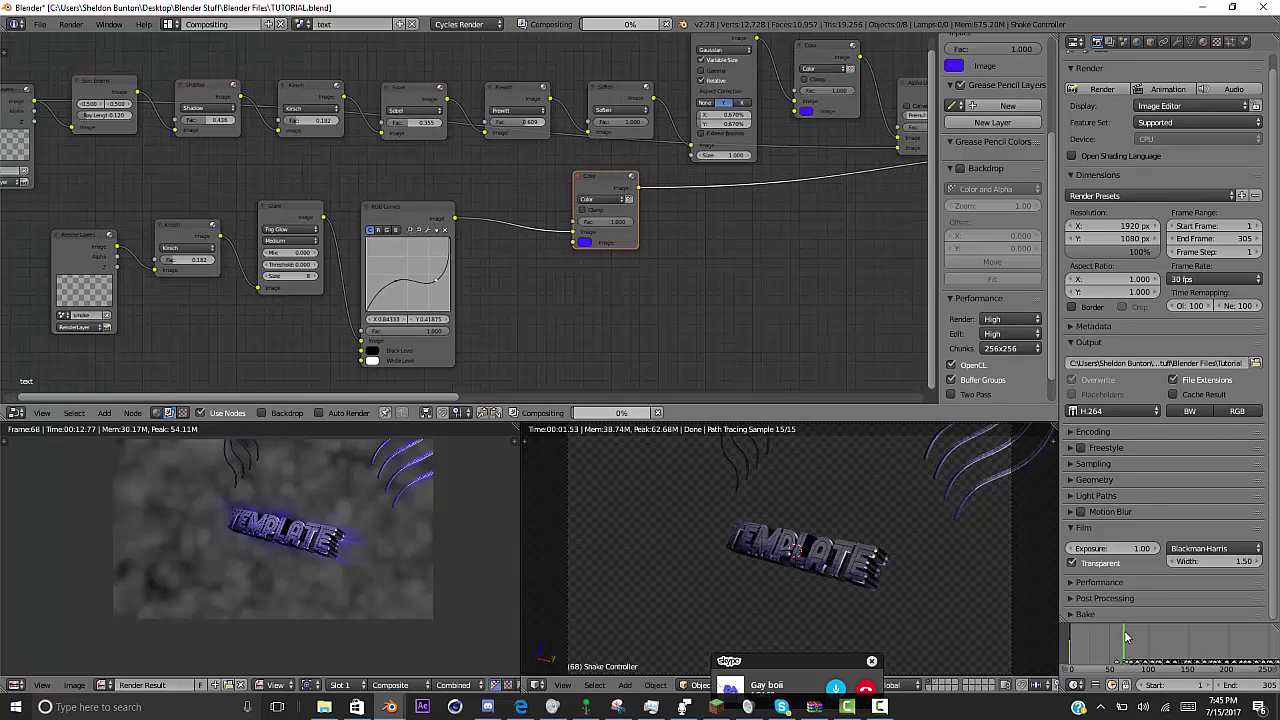
scroll(465, 216, "up", 3)
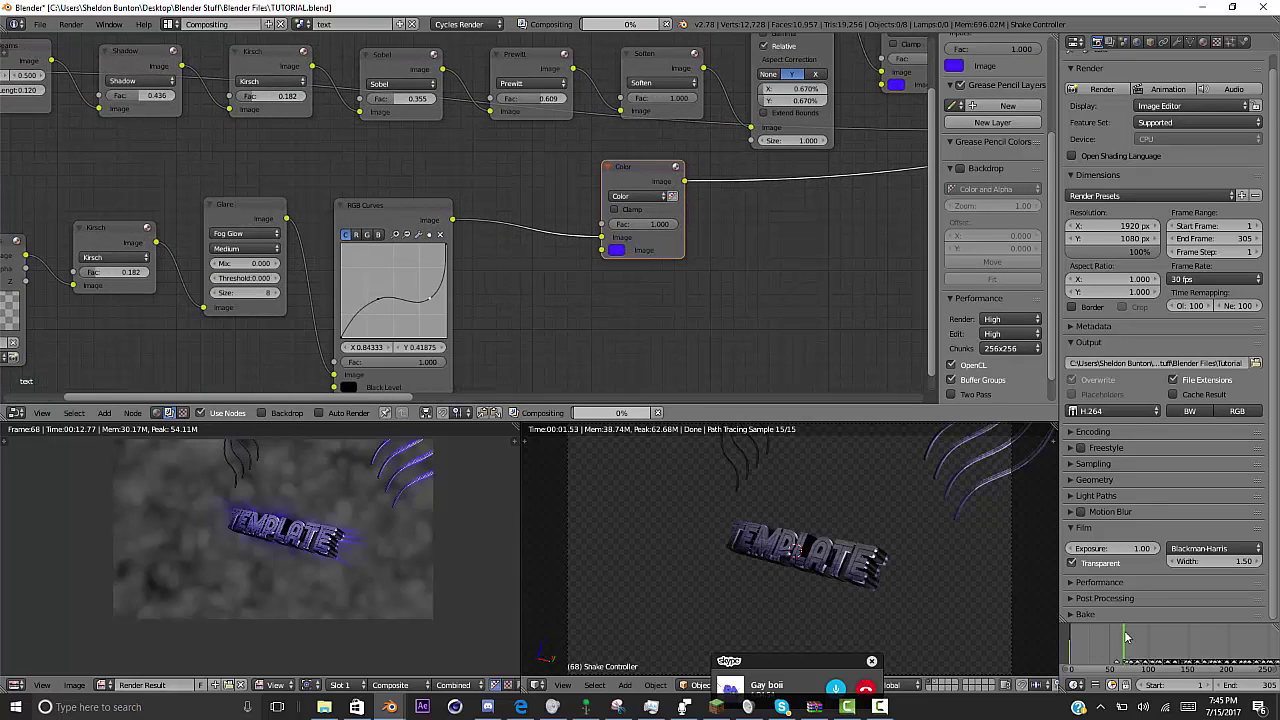
middle_click_drag(587, 206, 528, 200)
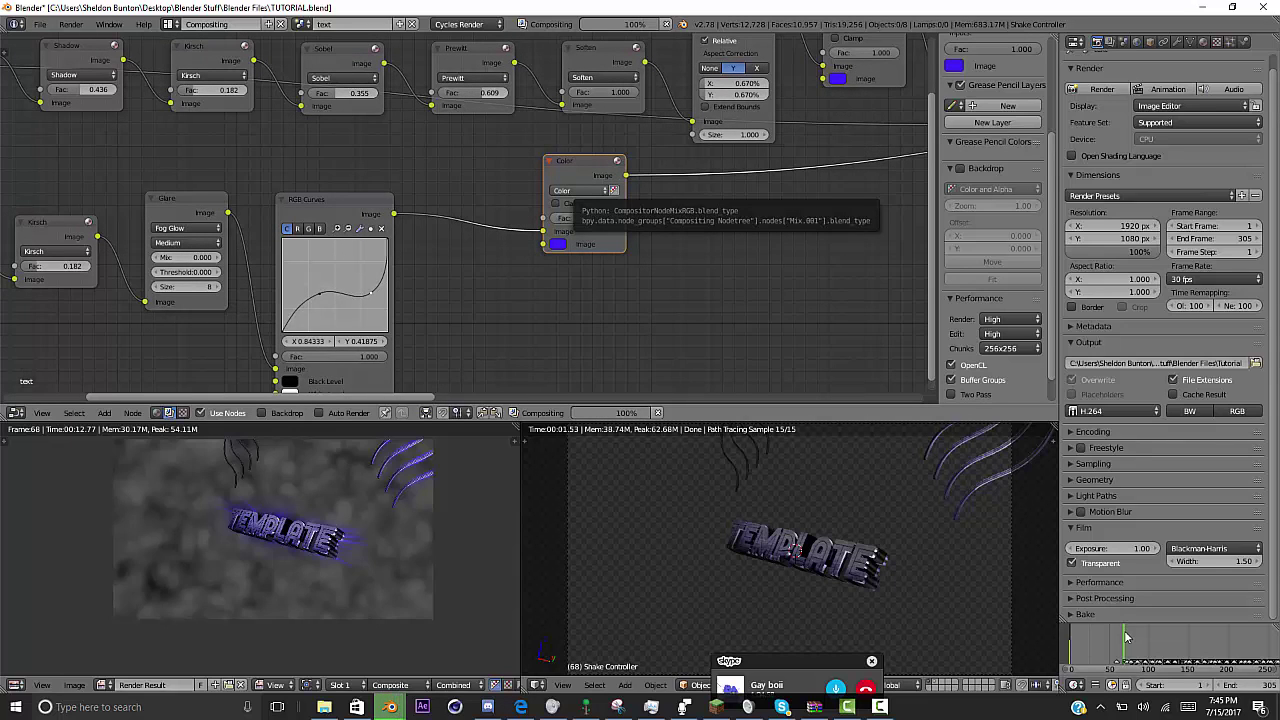
left_click(583, 190)
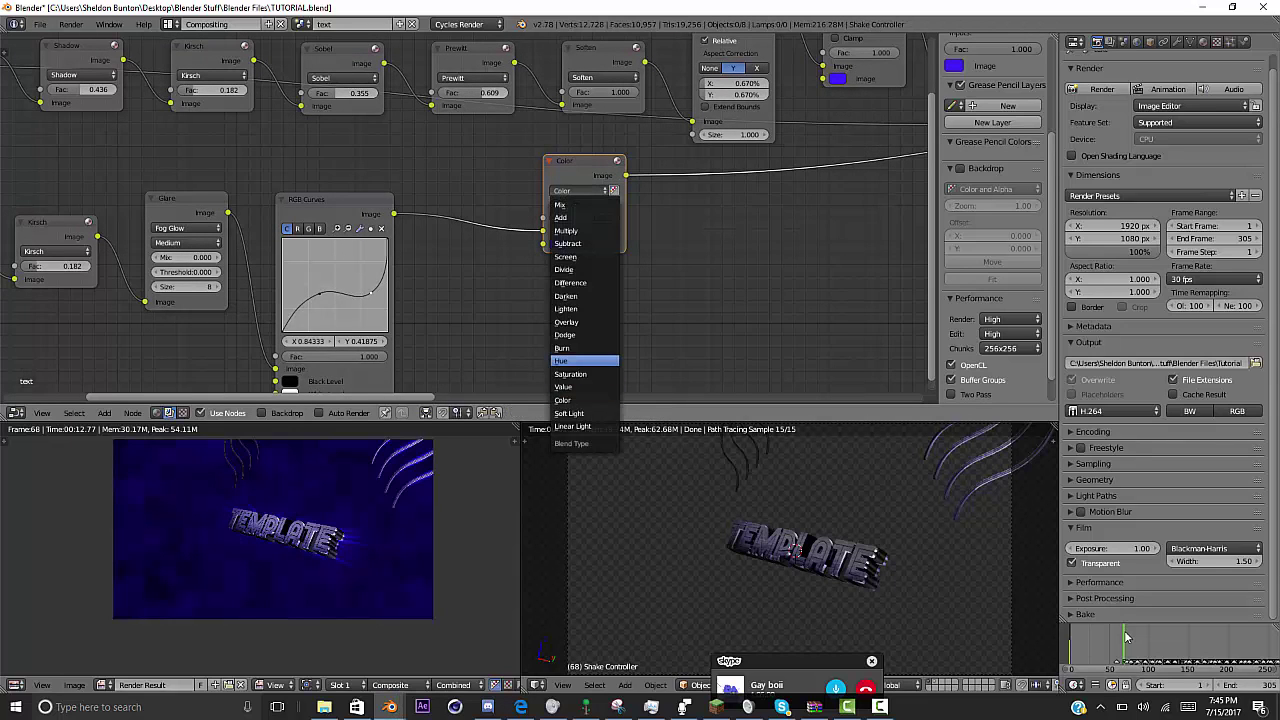
left_click(563, 361)
- Insert a second RGB Curves node before the Hue node and raise its blue curve to about X 0.439, Y 0.650
key("shift+a")
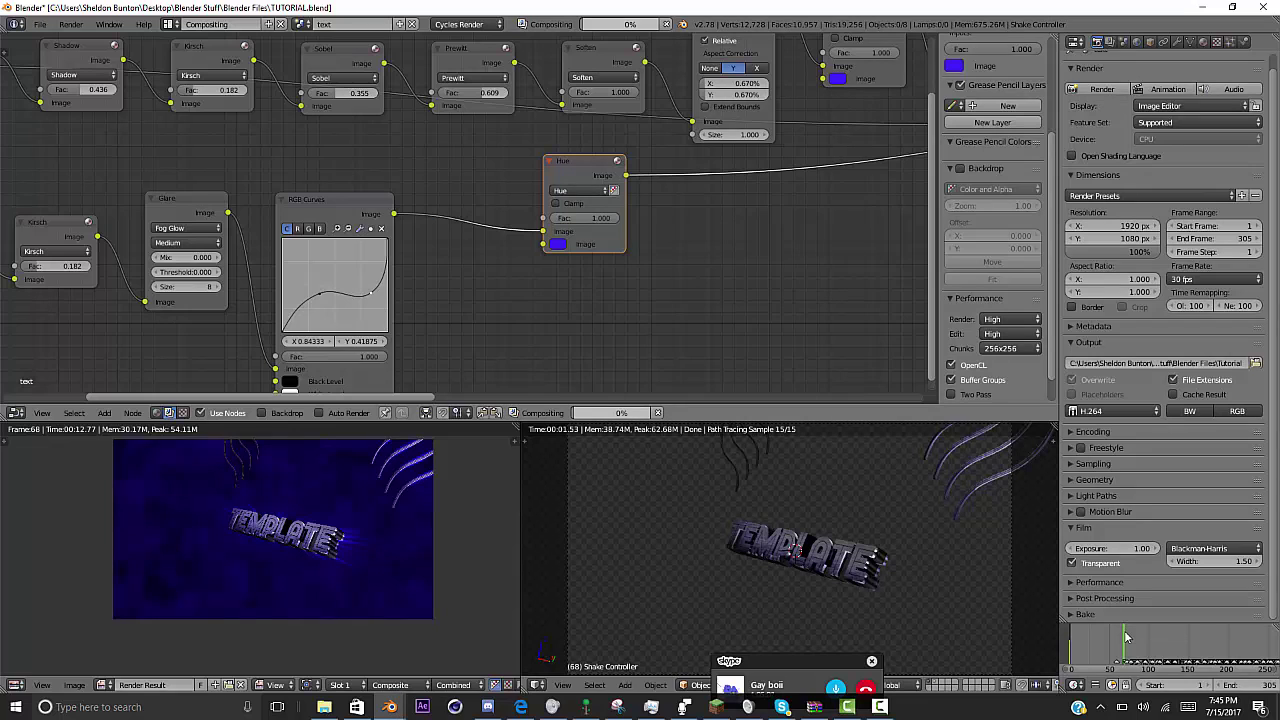
key("shift+a")
type("rgb")
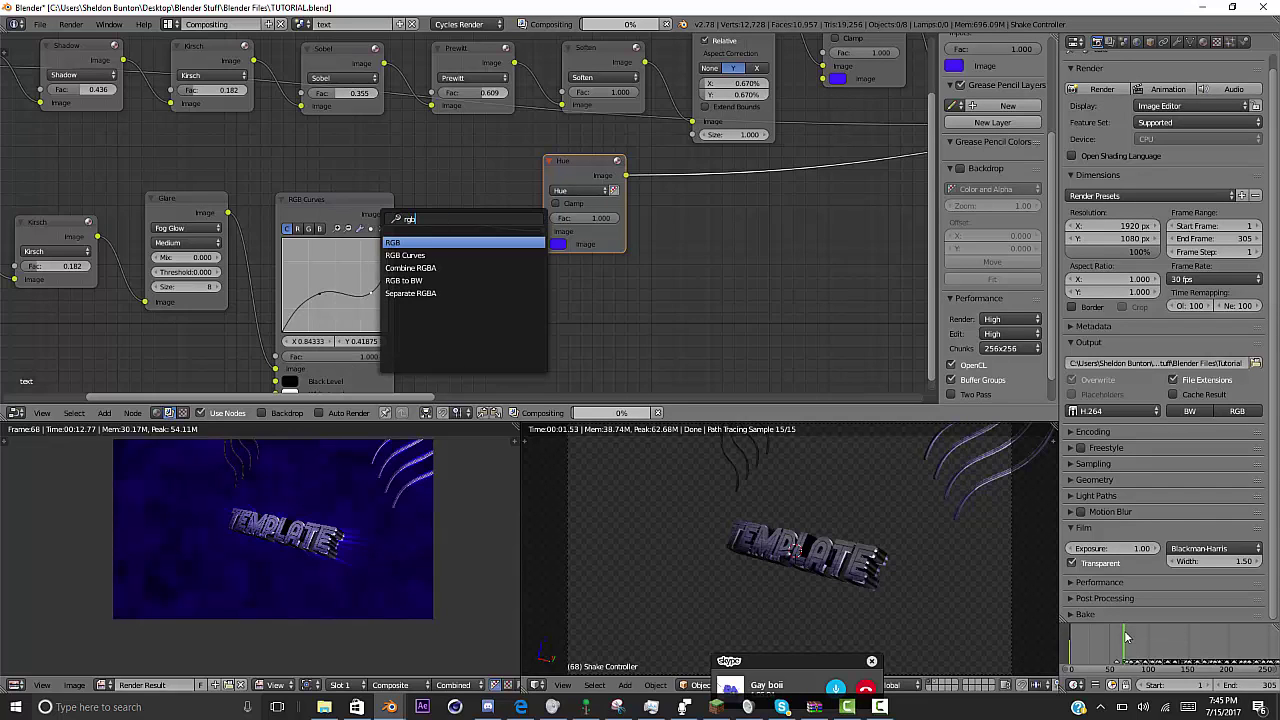
key("Return")
key("Return")
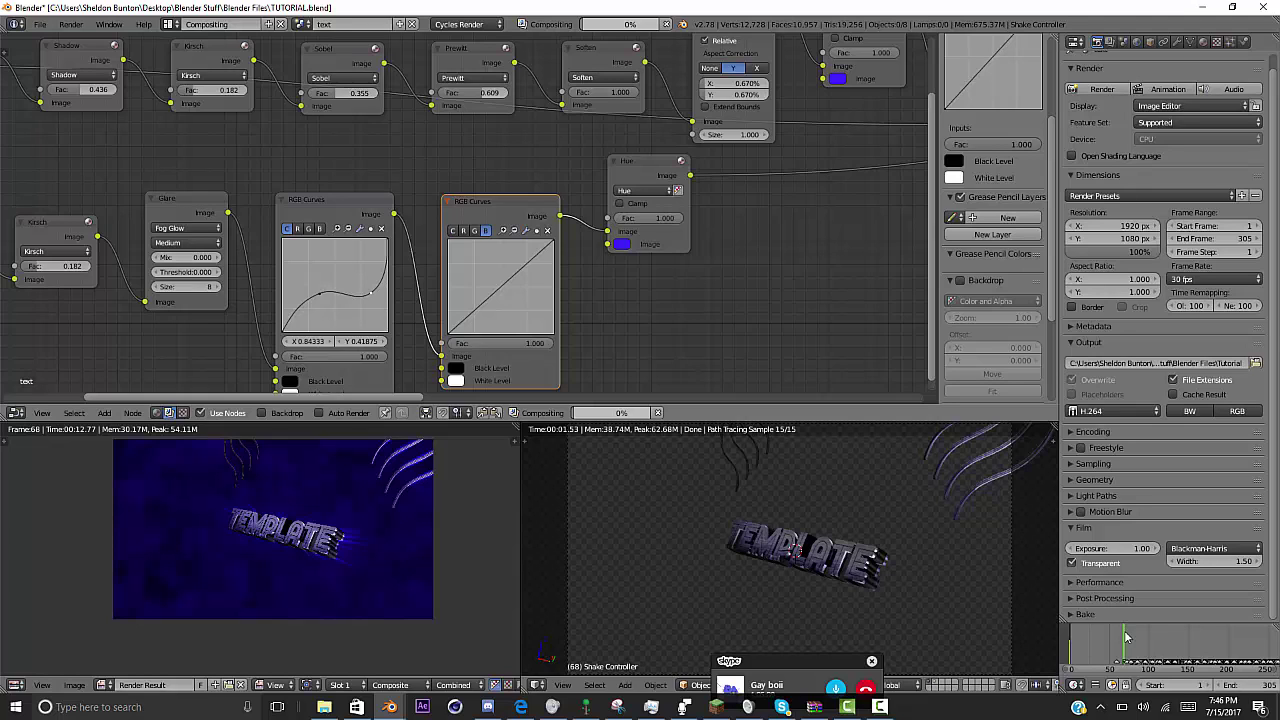
left_click_drag(502, 286, 494, 273)
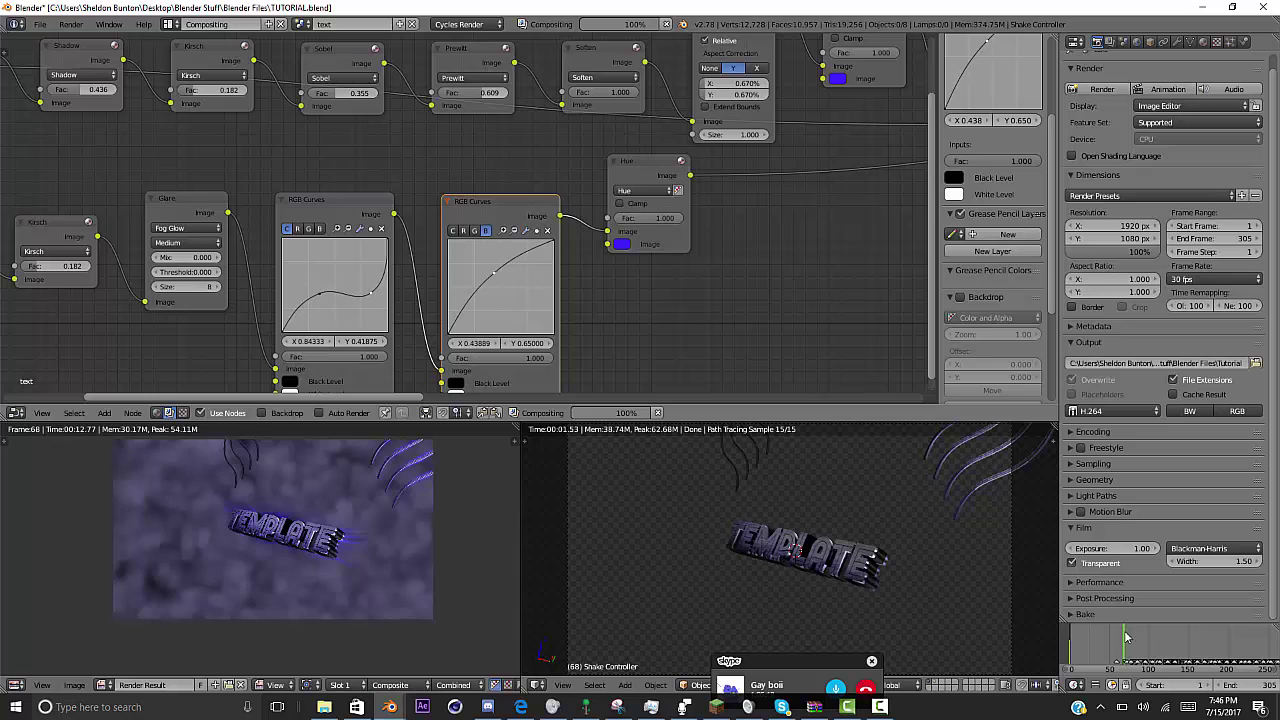
- Insert a Mix node between the final Alpha Over node and the Composite output
middle_click_drag(700, 300, 587, 347)
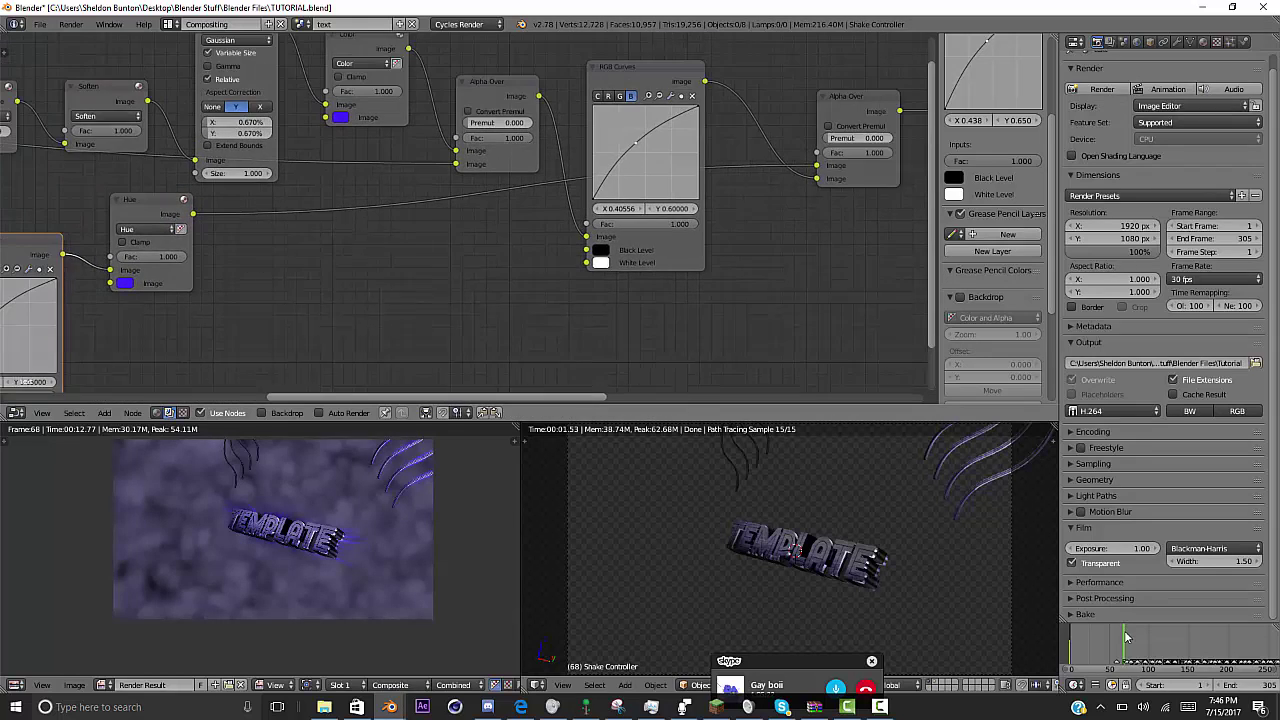
middle_click_drag(850, 250, 108, 350)
scroll(448, 208, "down", 2)
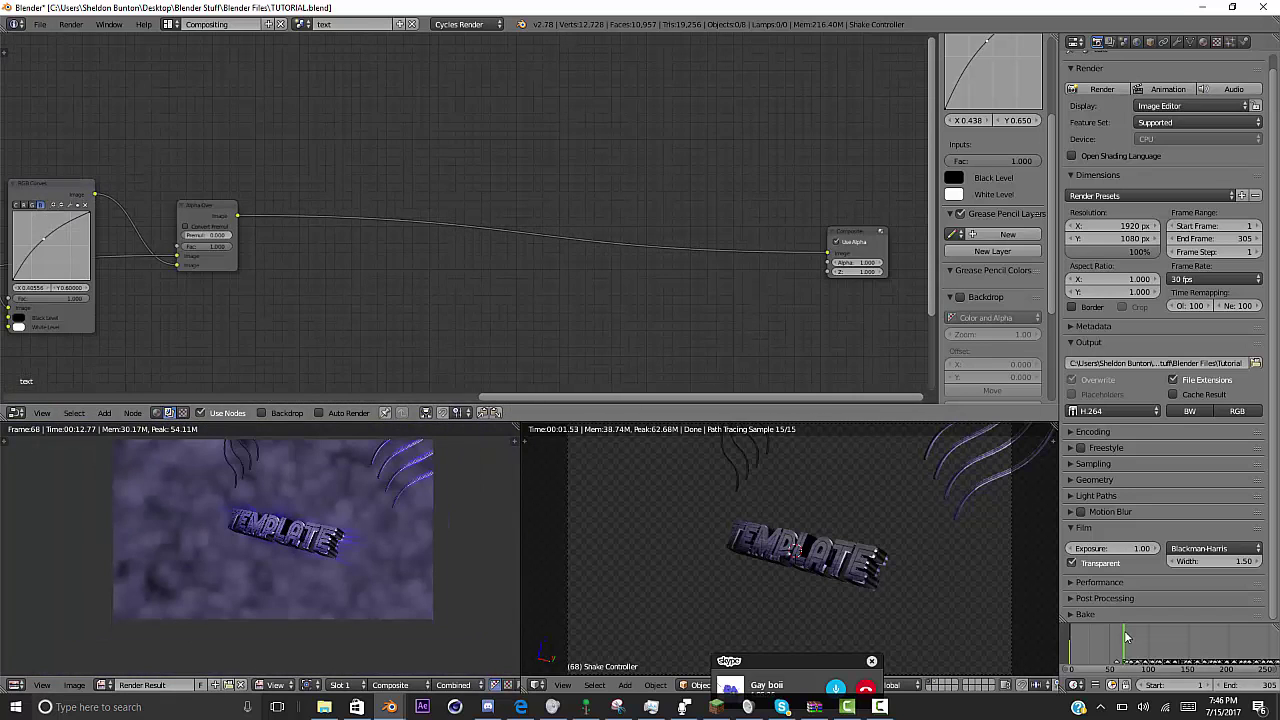
key("shift+a")
type("mi")
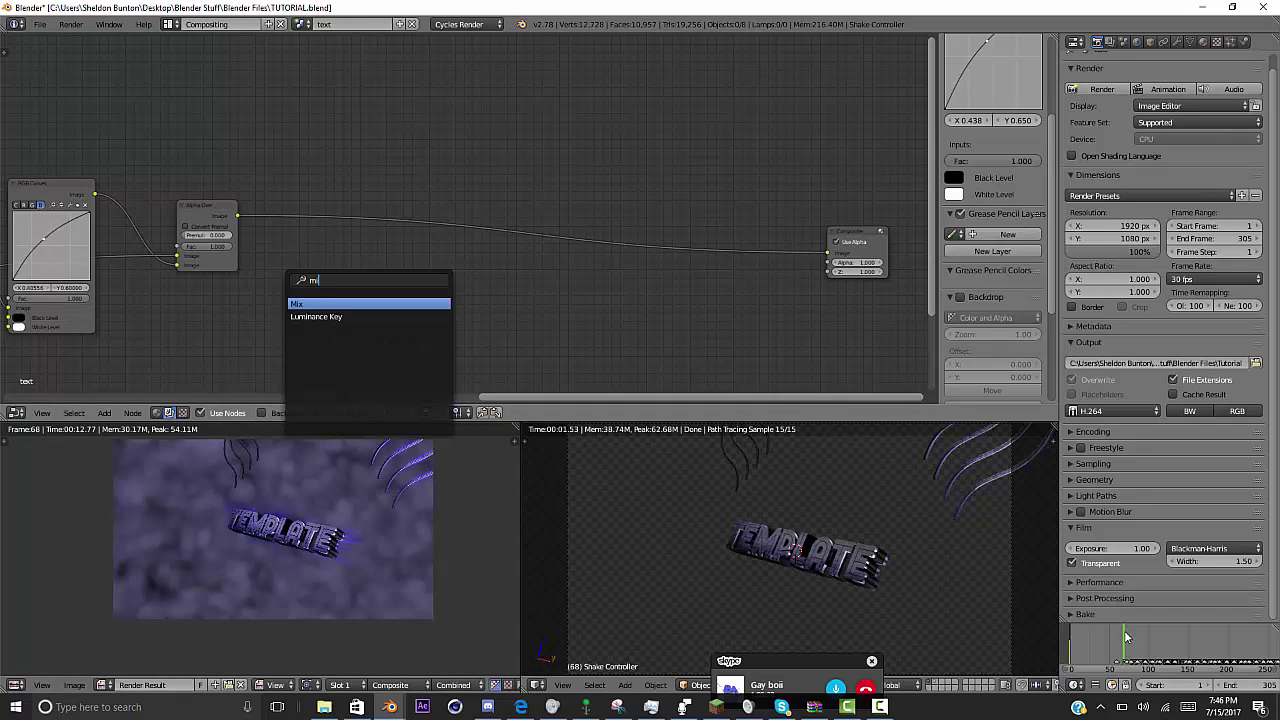
key("Return")
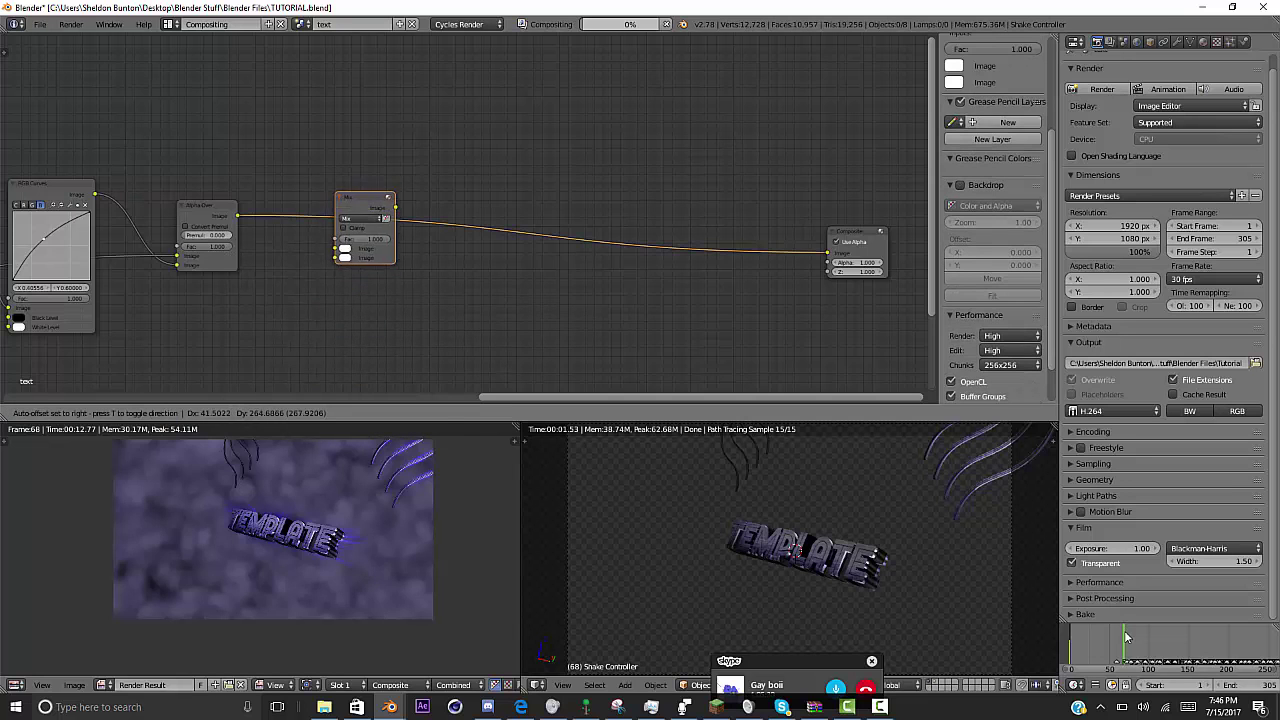
left_click(362, 222)
- Set the new Mix node's blend type to Multiply
middle_click_drag(362, 222, 469, 195)
scroll(459, 212, "up", 4)
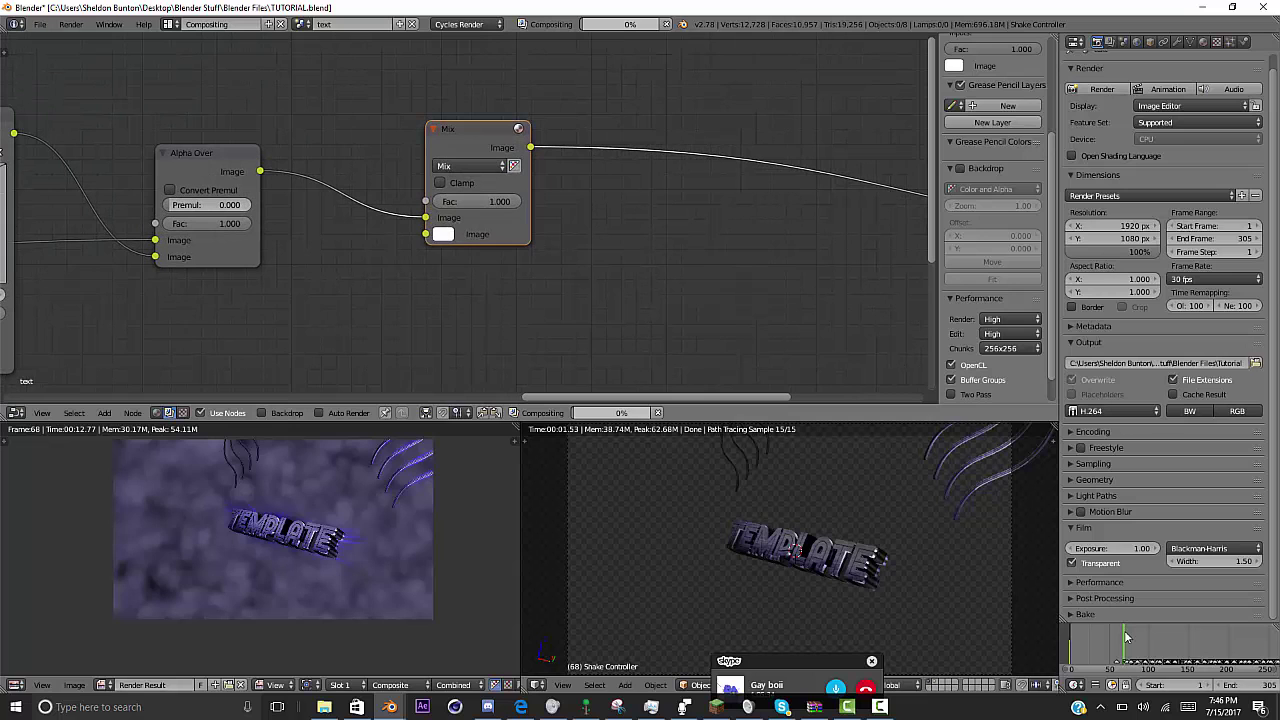
left_click(470, 165)
left_click(472, 214)
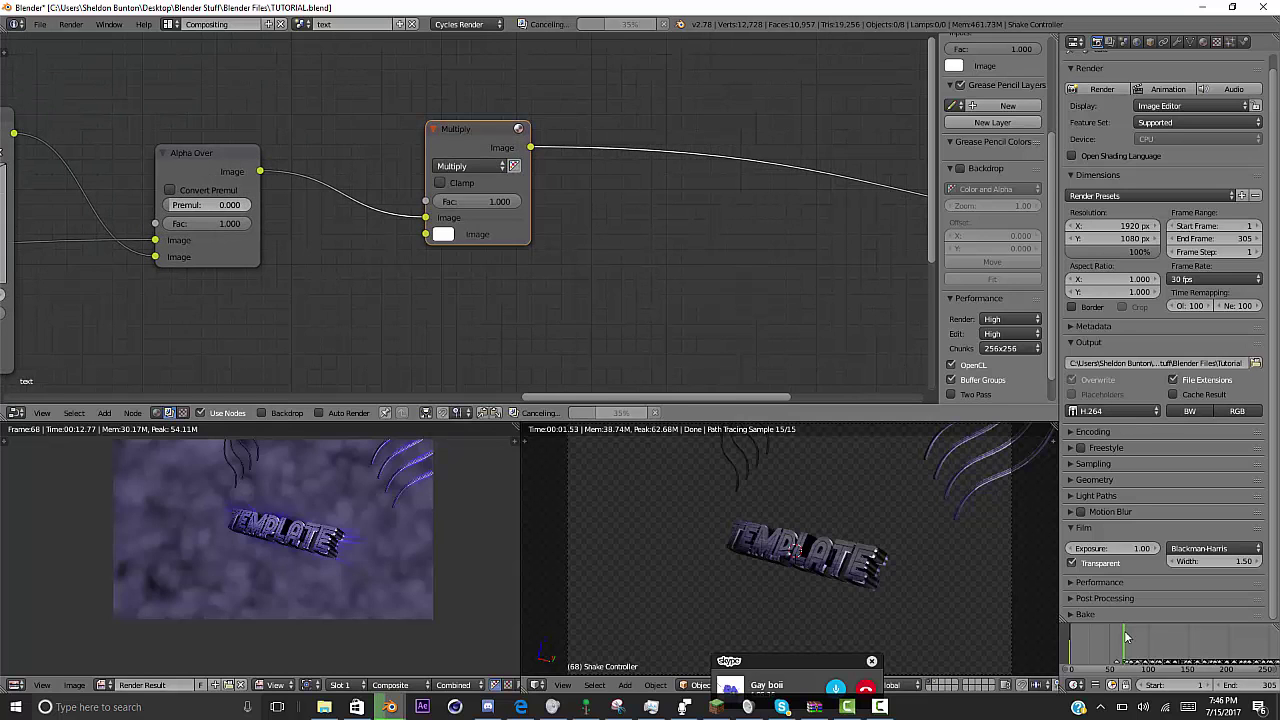
- Add an Ellipse Mask node and connect its Mask output to the Multiply node's second image input
middle_click_drag(460, 226, 530, 204)
scroll(460, 213, "down", 3)
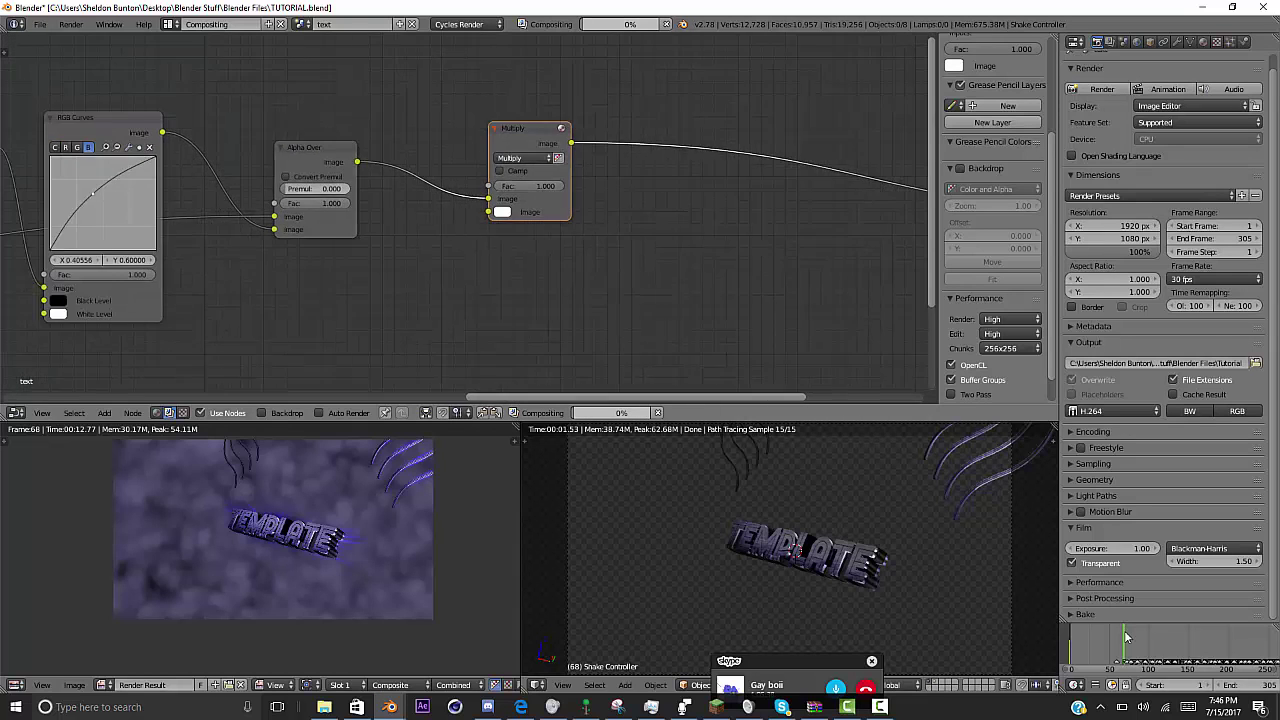
scroll(463, 215, "down", 2)
key("shift+a")
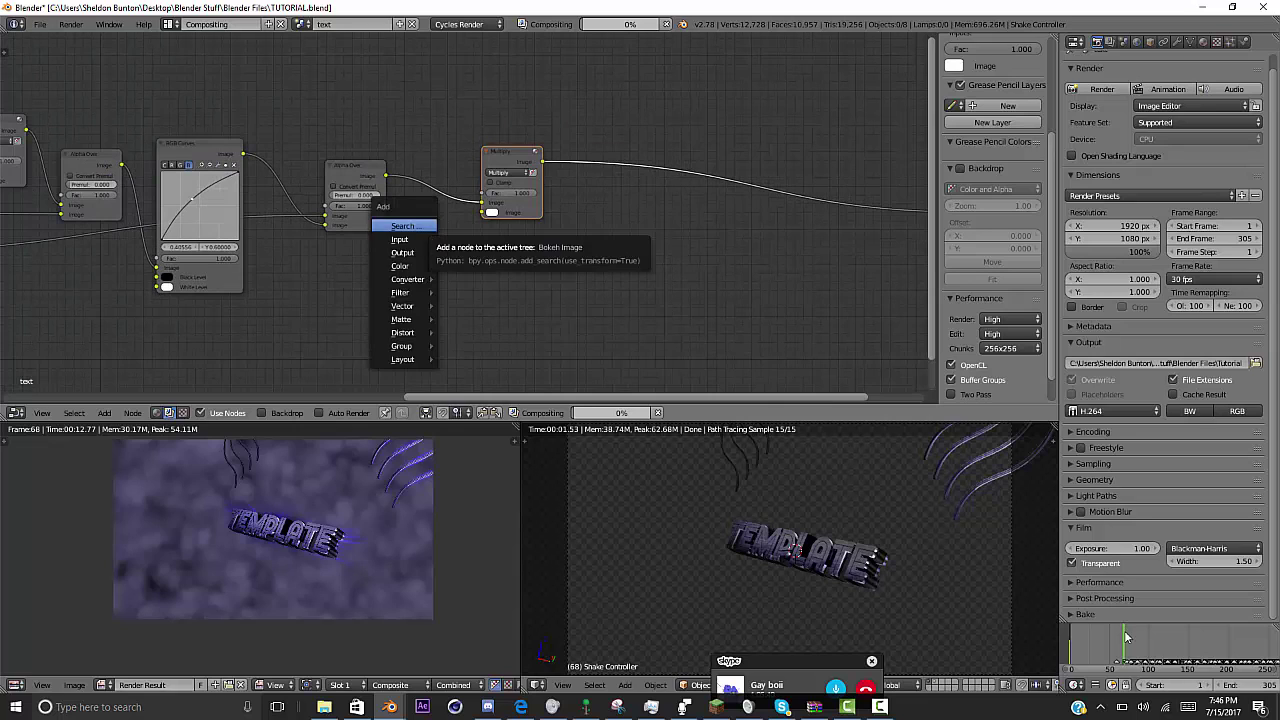
left_click(430, 223)
type("e")
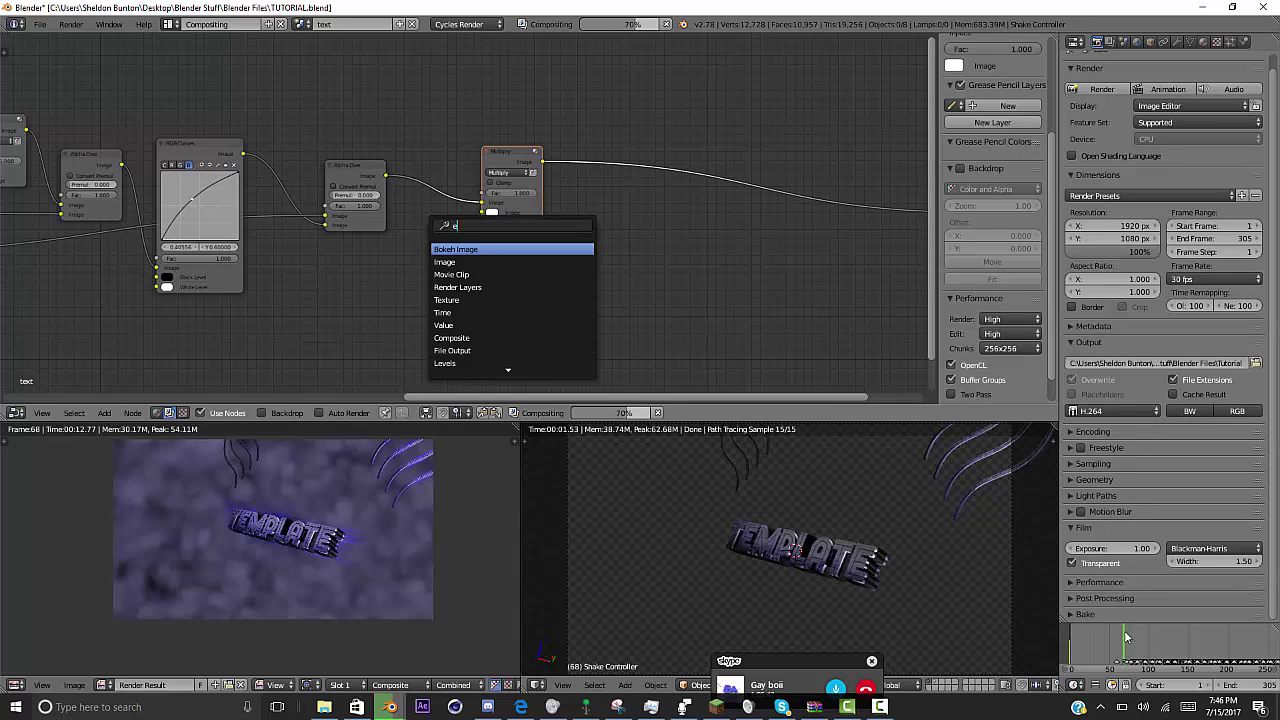
type("ll")
key("Return")
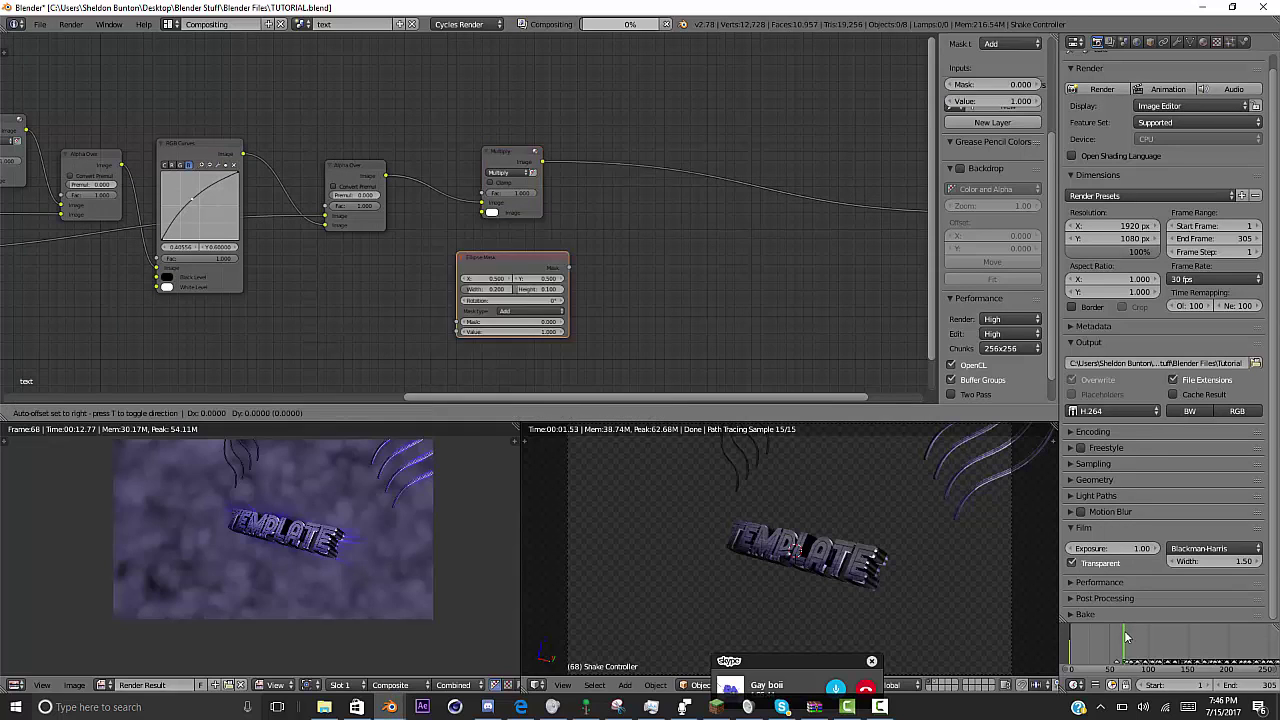
left_click(257, 293)
middle_click_drag(257, 293, 244, 199)
scroll(244, 199, "up", 3)
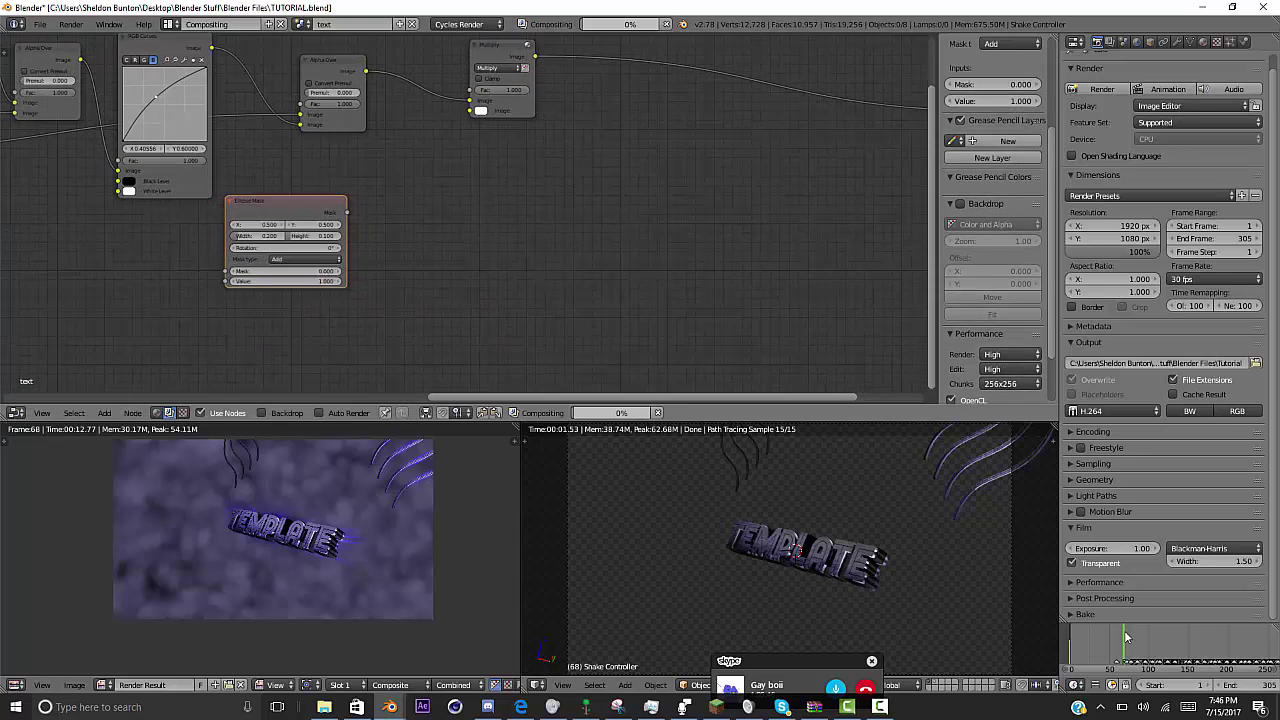
left_click_drag(327, 212, 471, 94)
- Set the Ellipse Mask's width to 0.4 and its height to 0.35
middle_click_drag(471, 94, 749, 111)
scroll(460, 212, "up", 7)
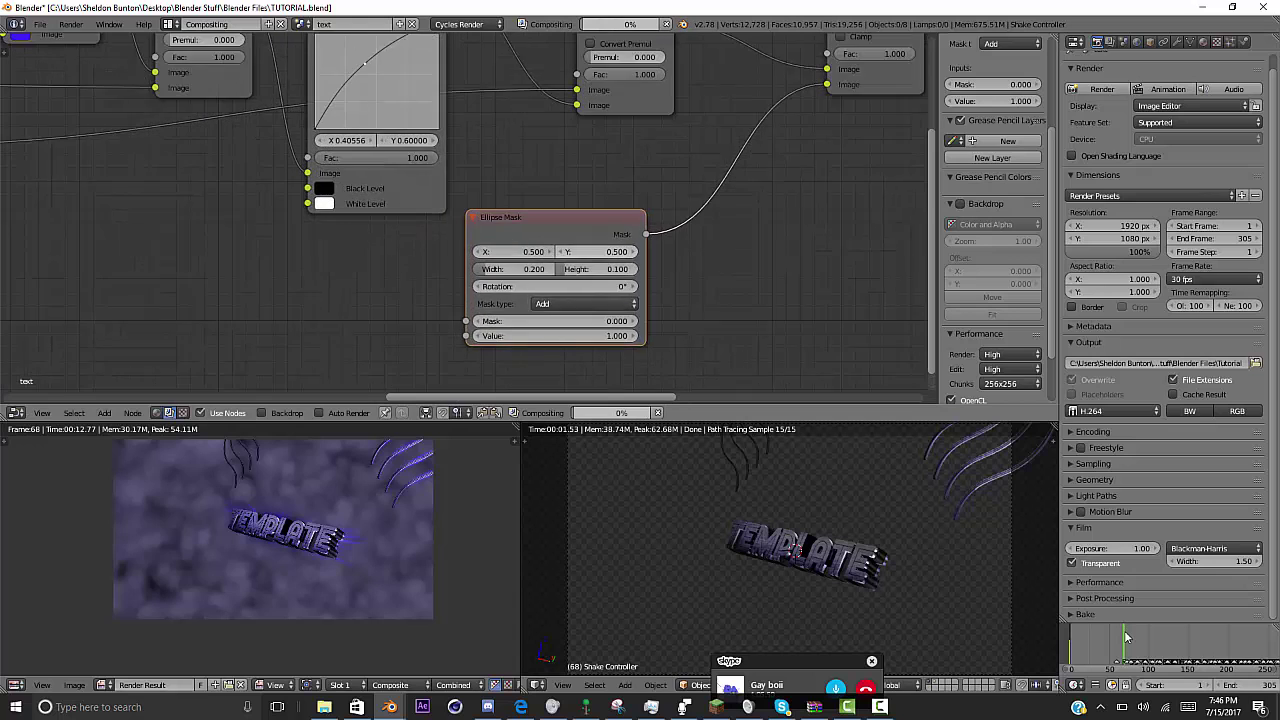
left_click(533, 290)
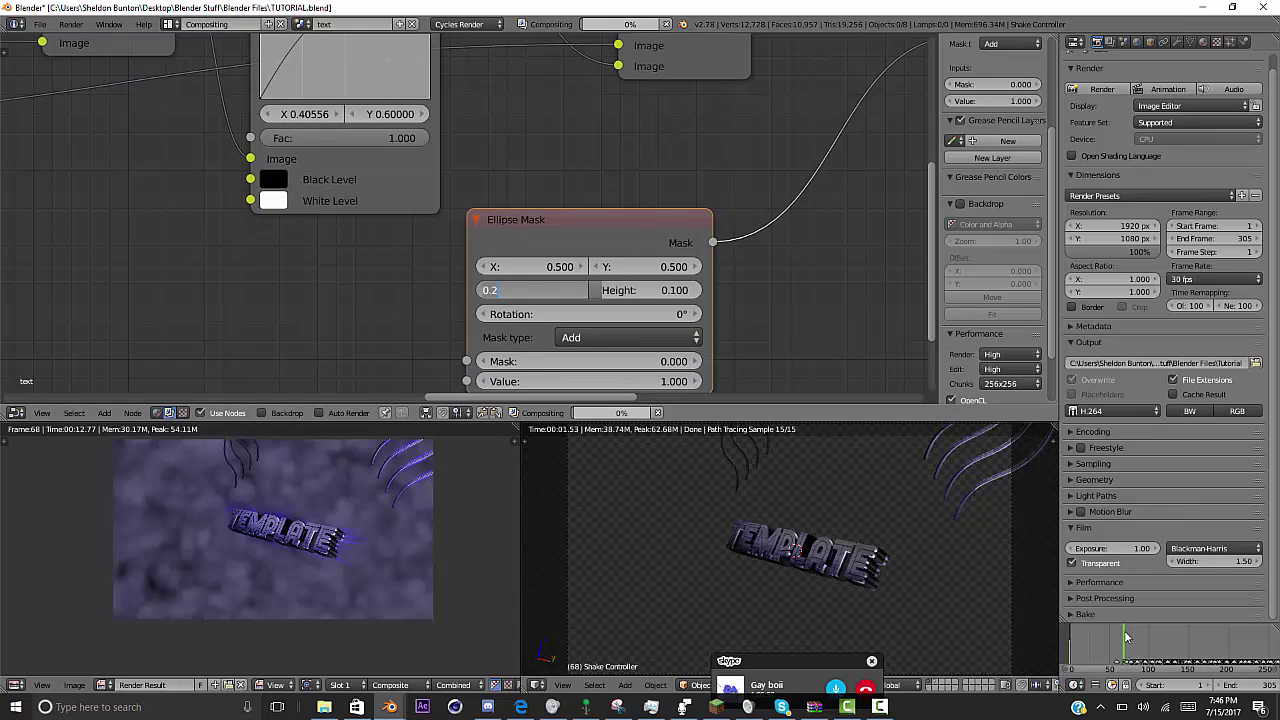
type("0.4")
key("Return")
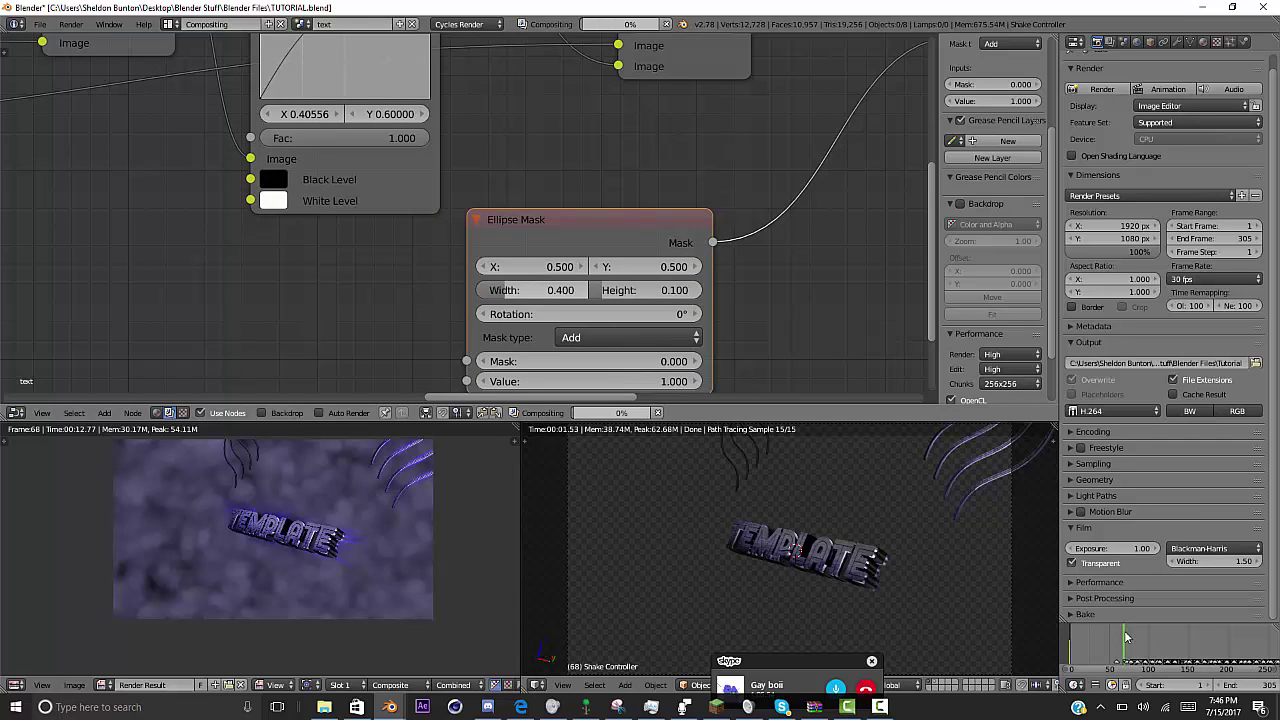
left_click(645, 290)
type(".35")
key("Return")
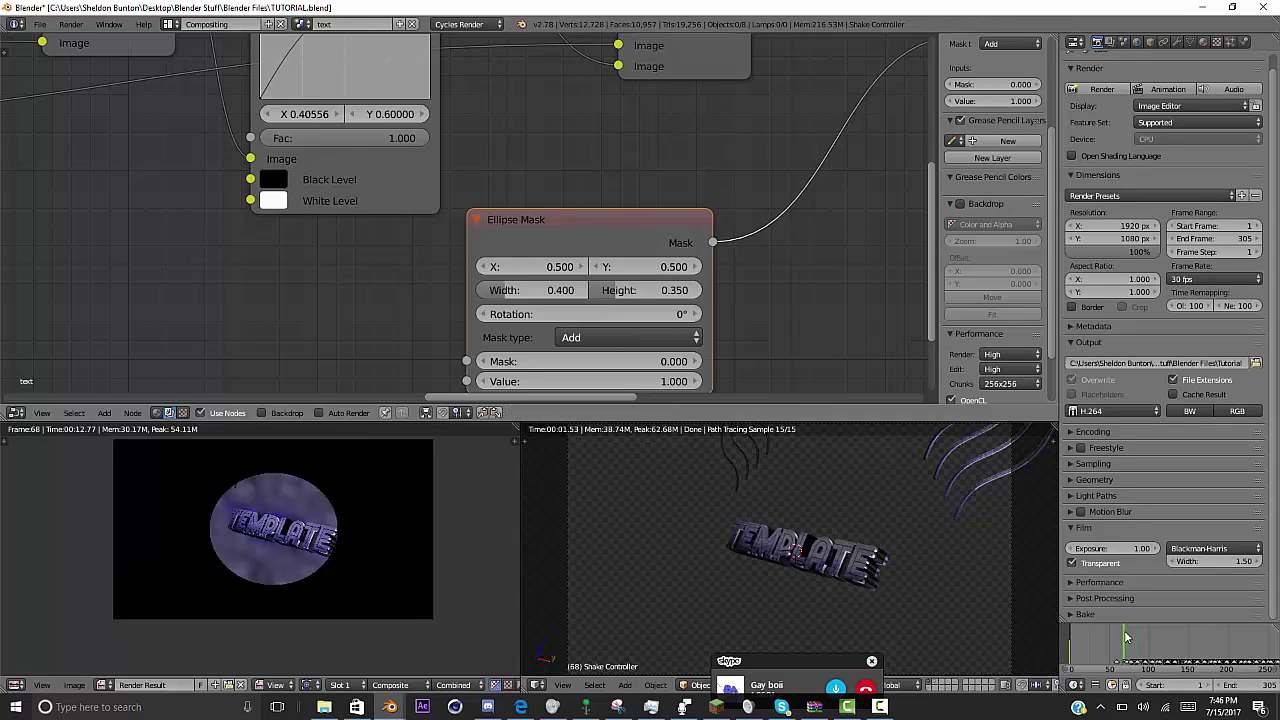
- Enlarge the Ellipse Mask to a width of about 0.673 and a height of about 0.786
left_click_drag(645, 290, 670, 290)
left_click_drag(545, 290, 547, 290)
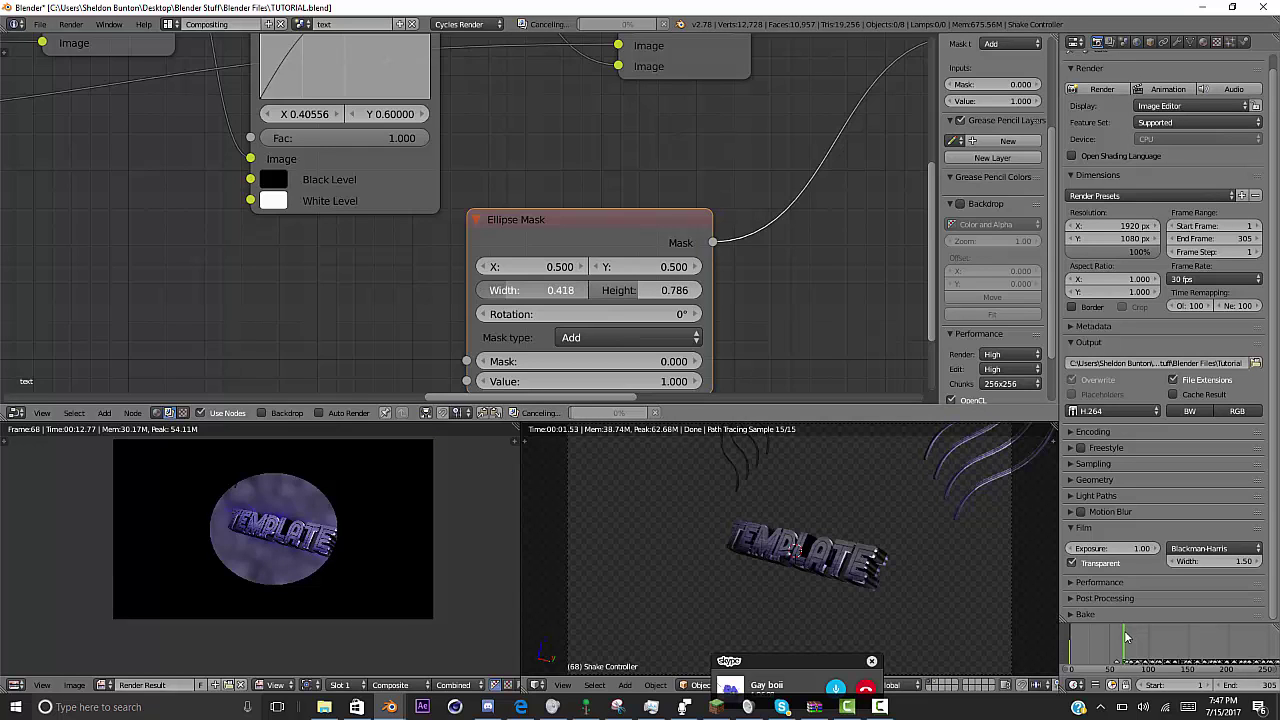
- Insert a Blur node between the Ellipse Mask and the Multiply node
mouse_move(860, 215)
middle_mouse_down()
mouse_move(630, 243)
mouse_move(475, 230)
middle_mouse_up()
scroll(480, 225, "down", 4)
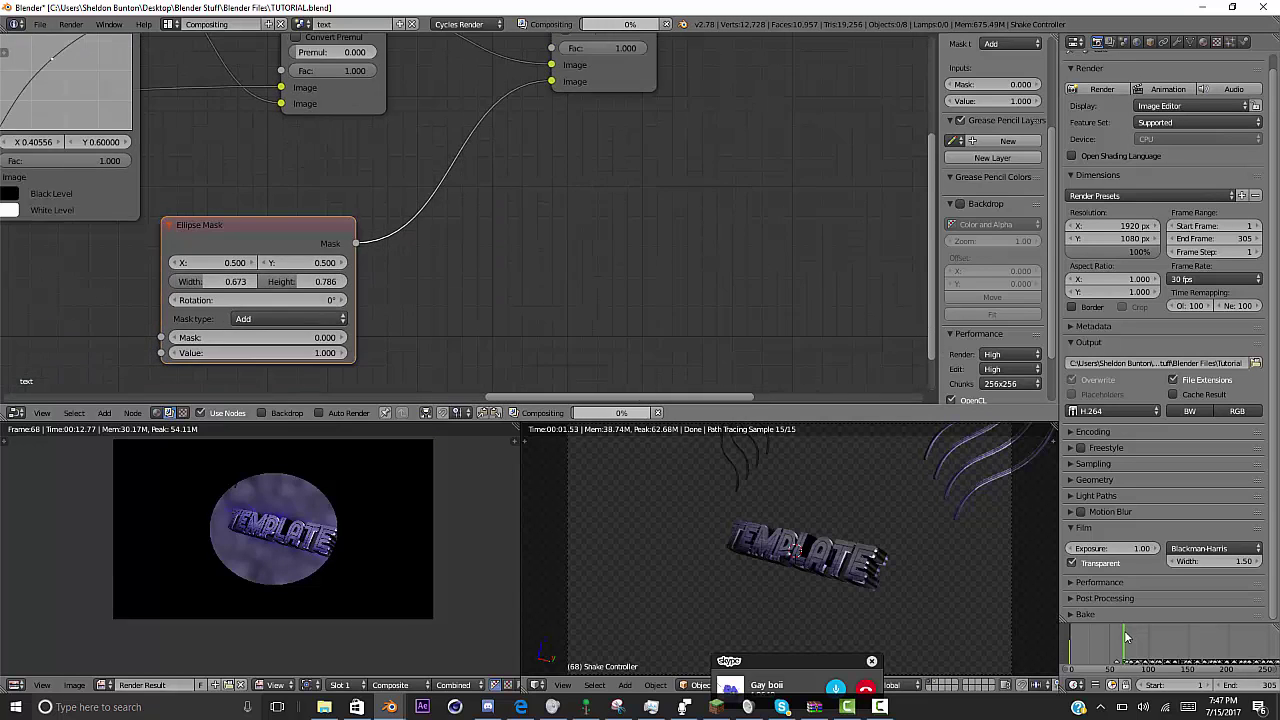
scroll(478, 225, "down", 1)
middle_click_drag(640, 175, 478, 227)
key("shift+a")
left_click(478, 227)
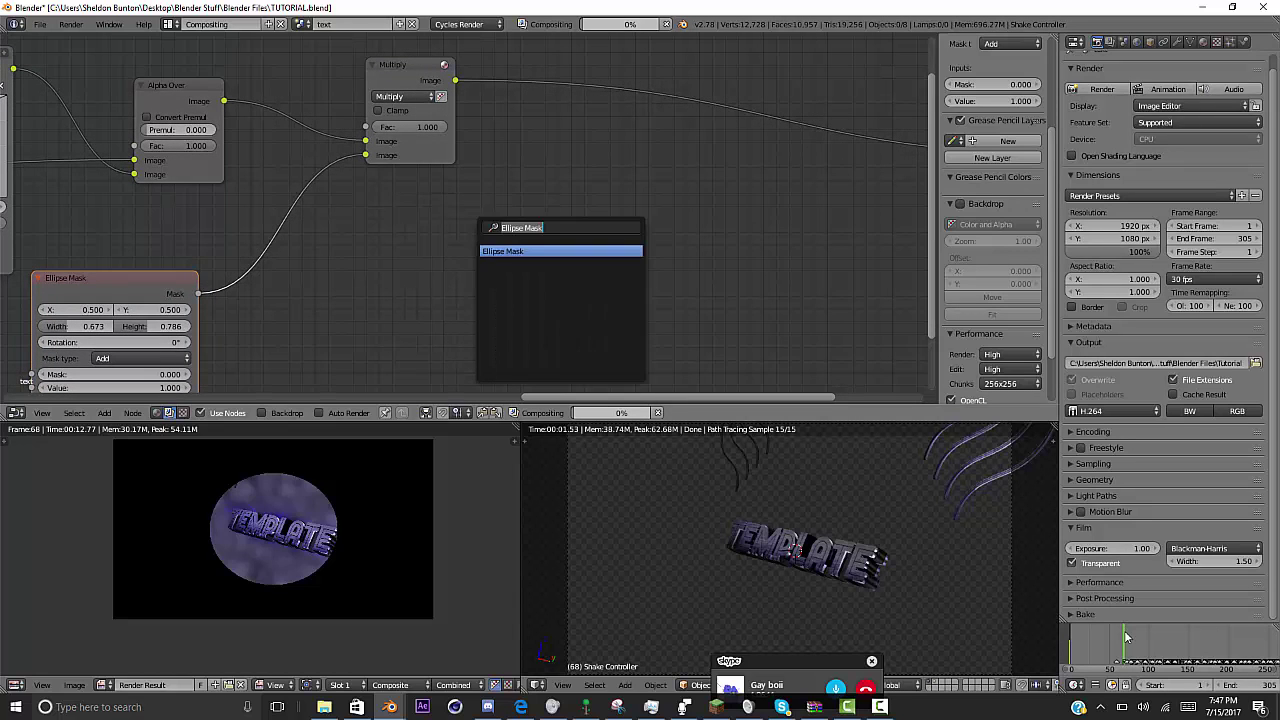
type("blur")
key("Down")
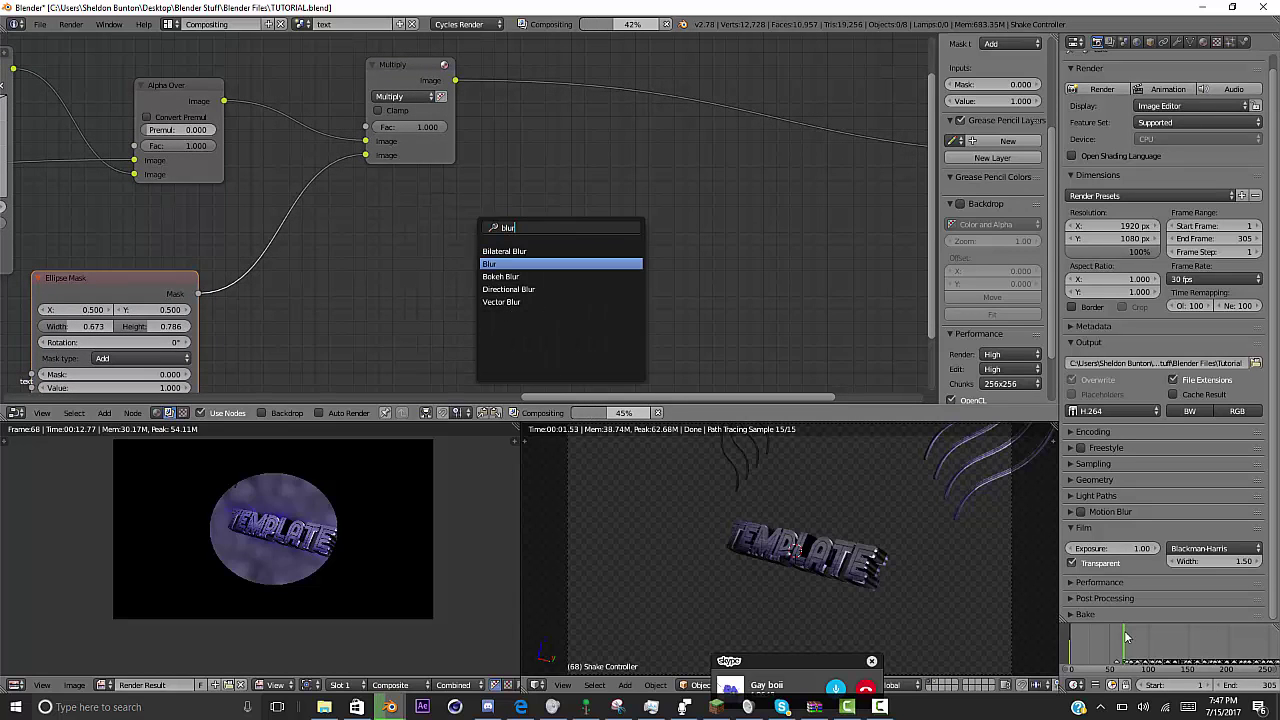
key("Return")
left_click(258, 207)
- Set the new Blur node to relative Fast Gaussian with Y aspect correction and 3.5% in both X and Y
middle_click_drag(258, 207, 450, 122)
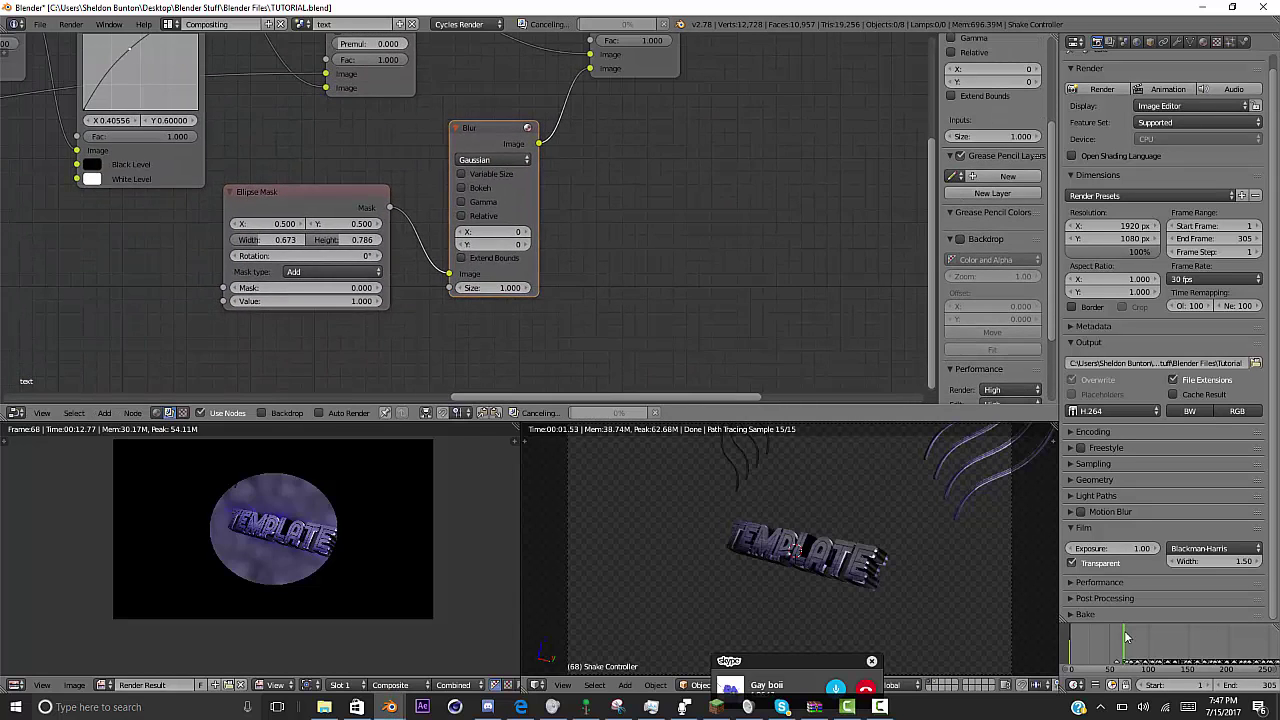
scroll(450, 122, "up", 3)
left_click(500, 146)
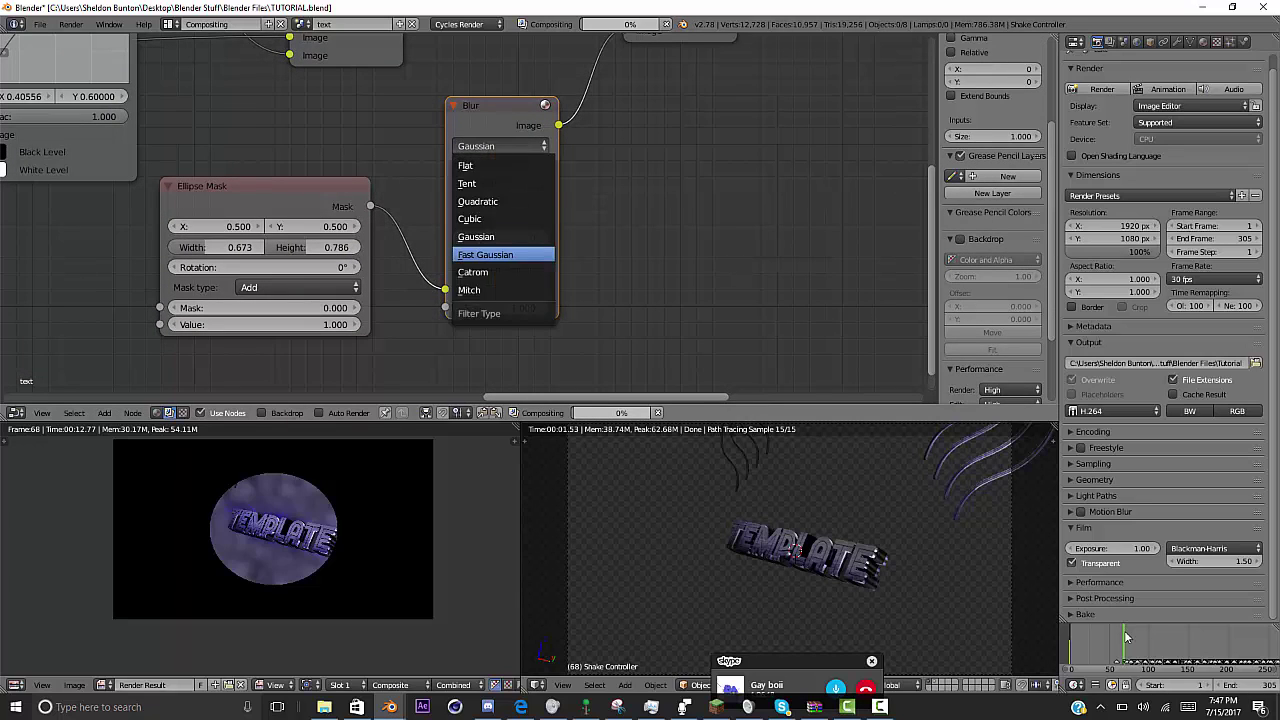
left_click(500, 253)
left_click(461, 163)
left_click(500, 201)
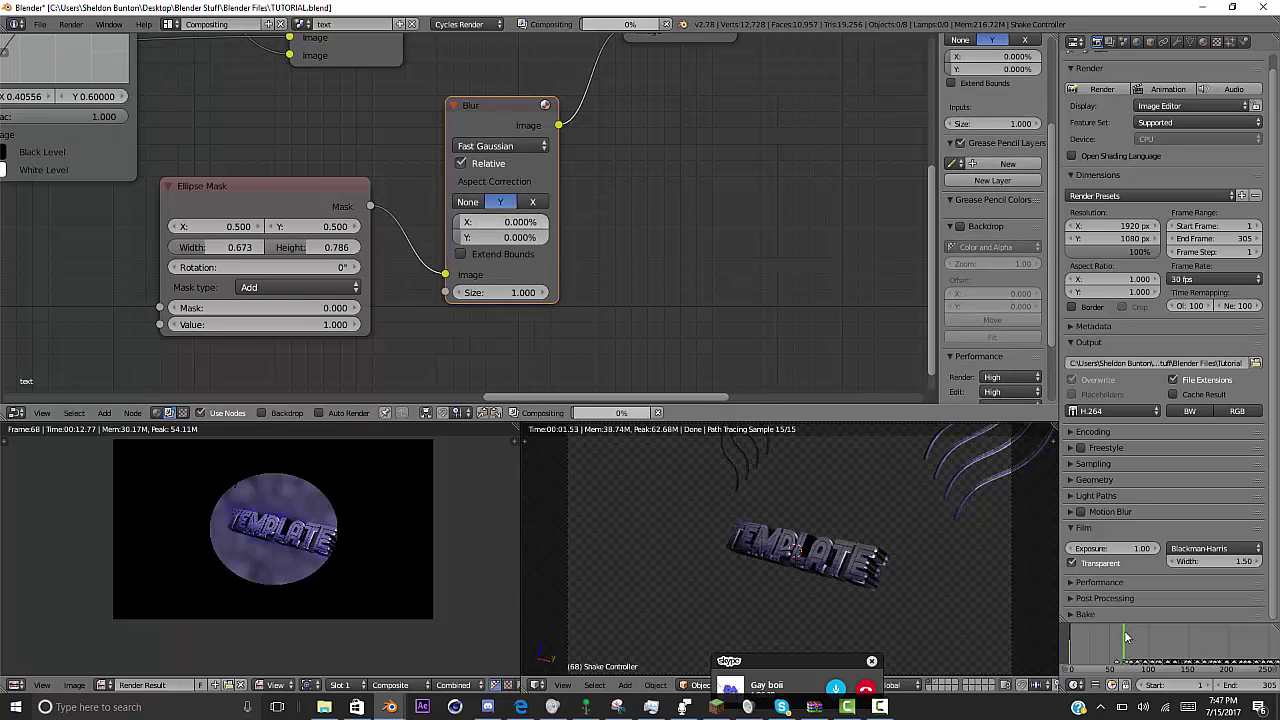
left_click(505, 221)
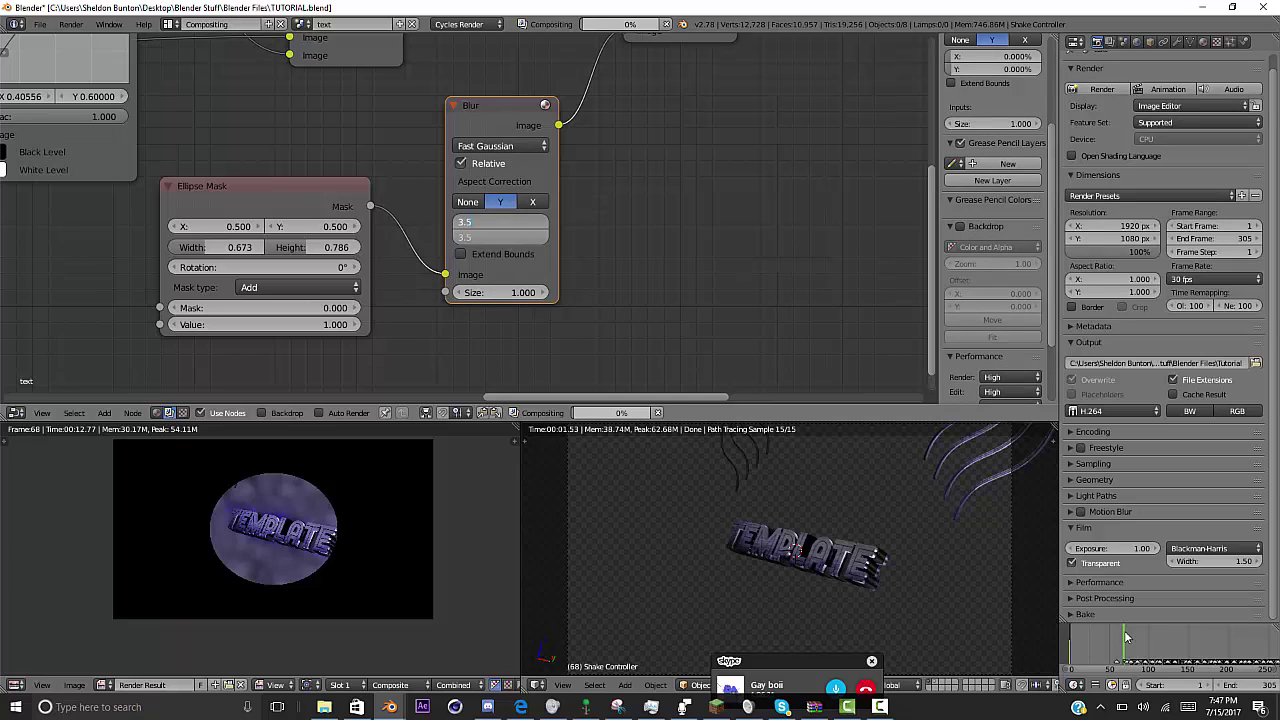
key("Return")
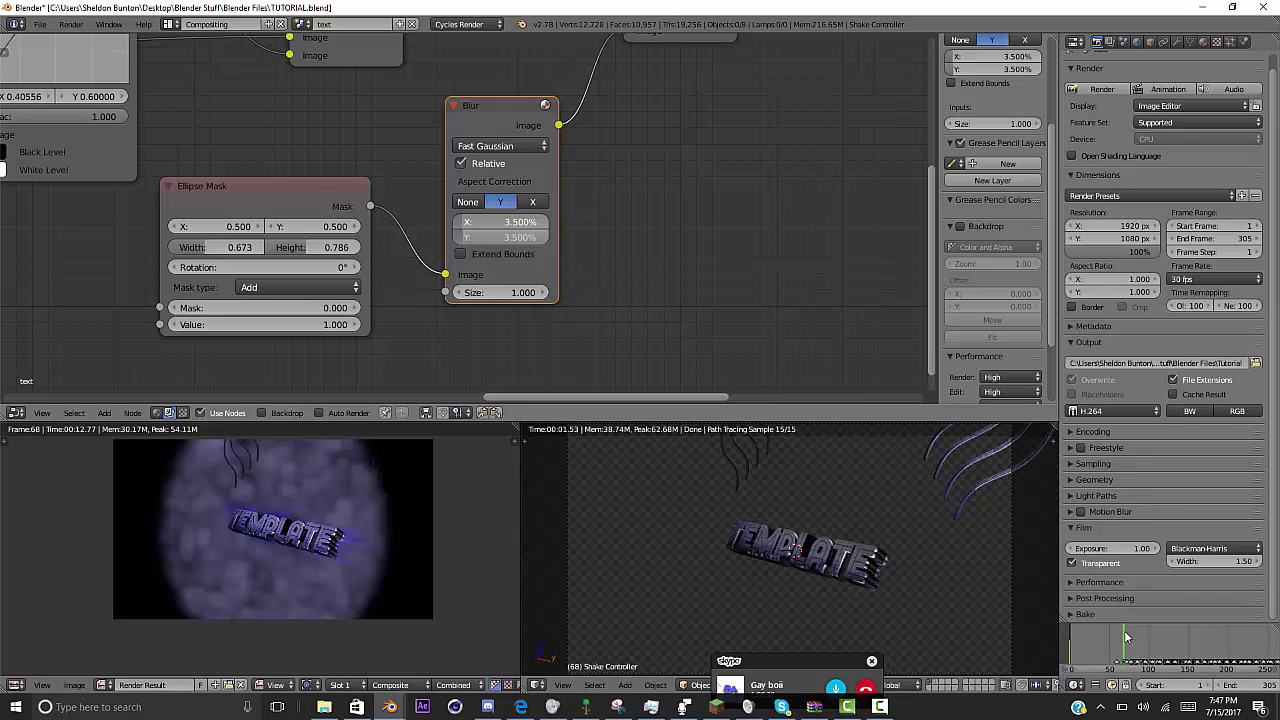
- Raise the Blur node's amounts to about 20.8% in X and 20% in Y
left_click_drag(490, 221, 515, 237)
left_click(505, 237)
type("2")
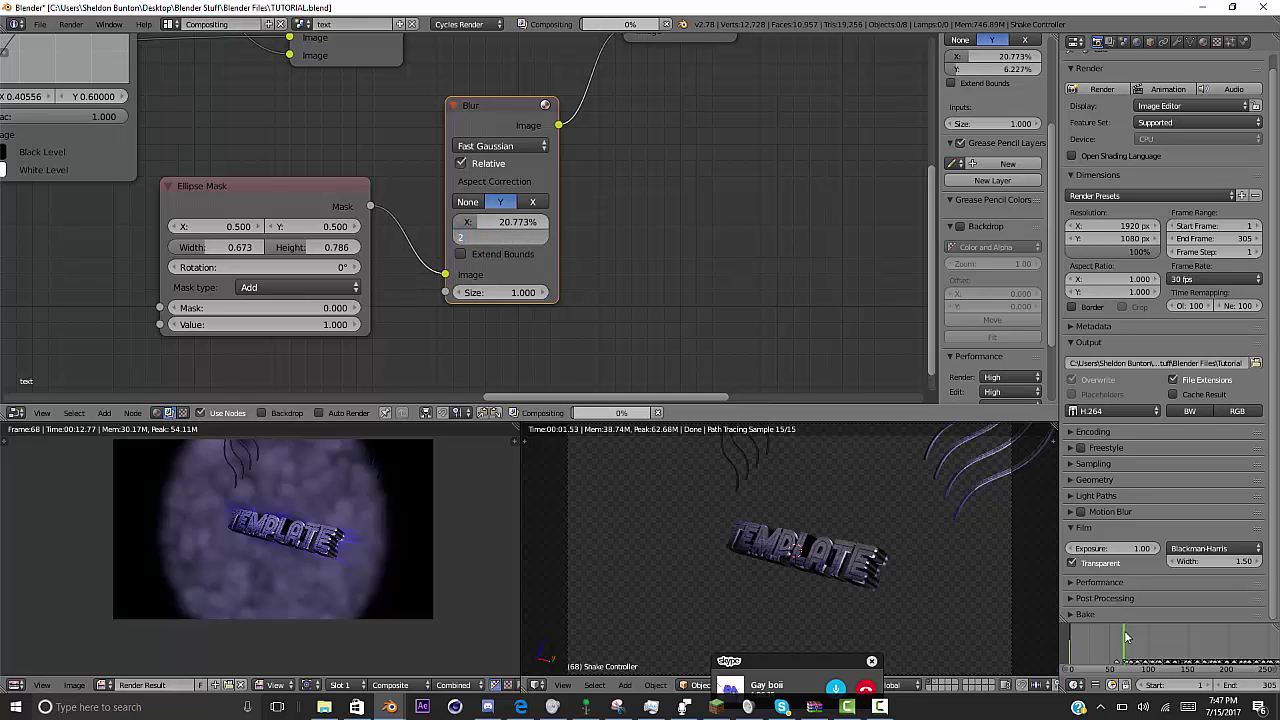
type("0")
key("Return")
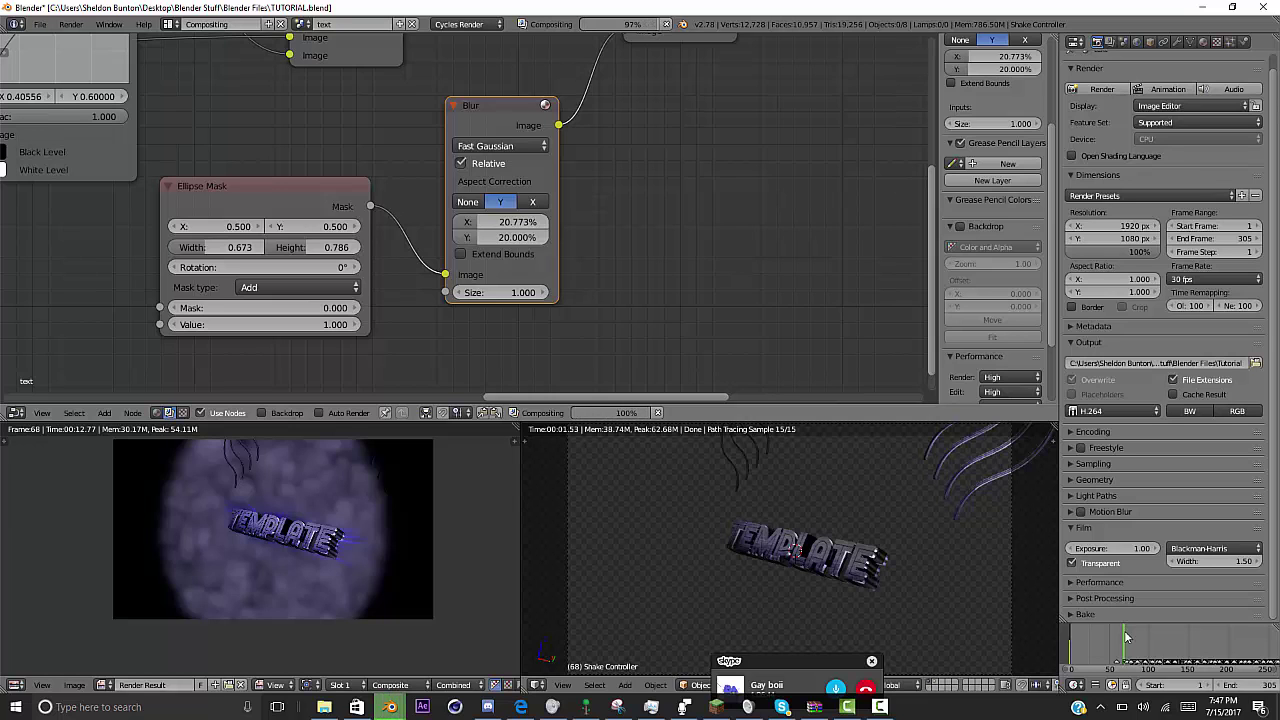
- Inspect the vignette in the render result and set the Blur node's X amount to 25%
middle_click_drag(484, 245, 384, 252)
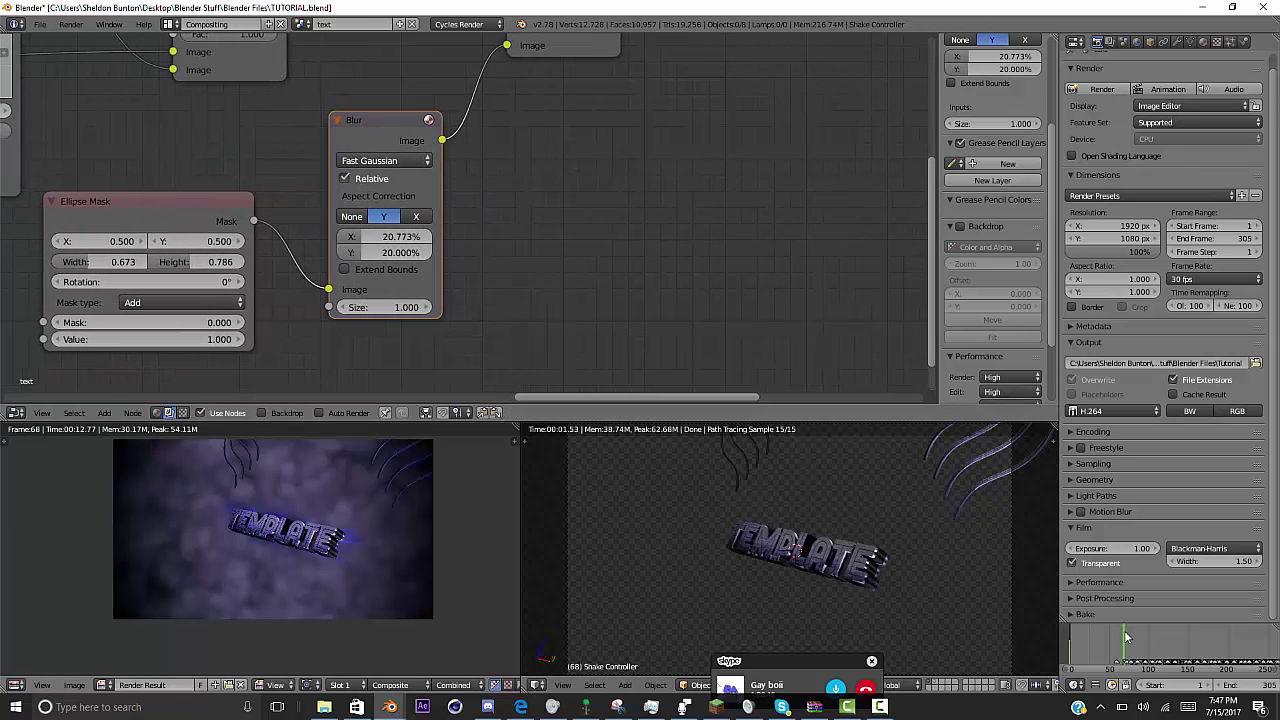
scroll(263, 548, "up", 5)
mouse_move(150, 550)
middle_mouse_down()
mouse_move(380, 460)
mouse_move(510, 455)
middle_mouse_up()
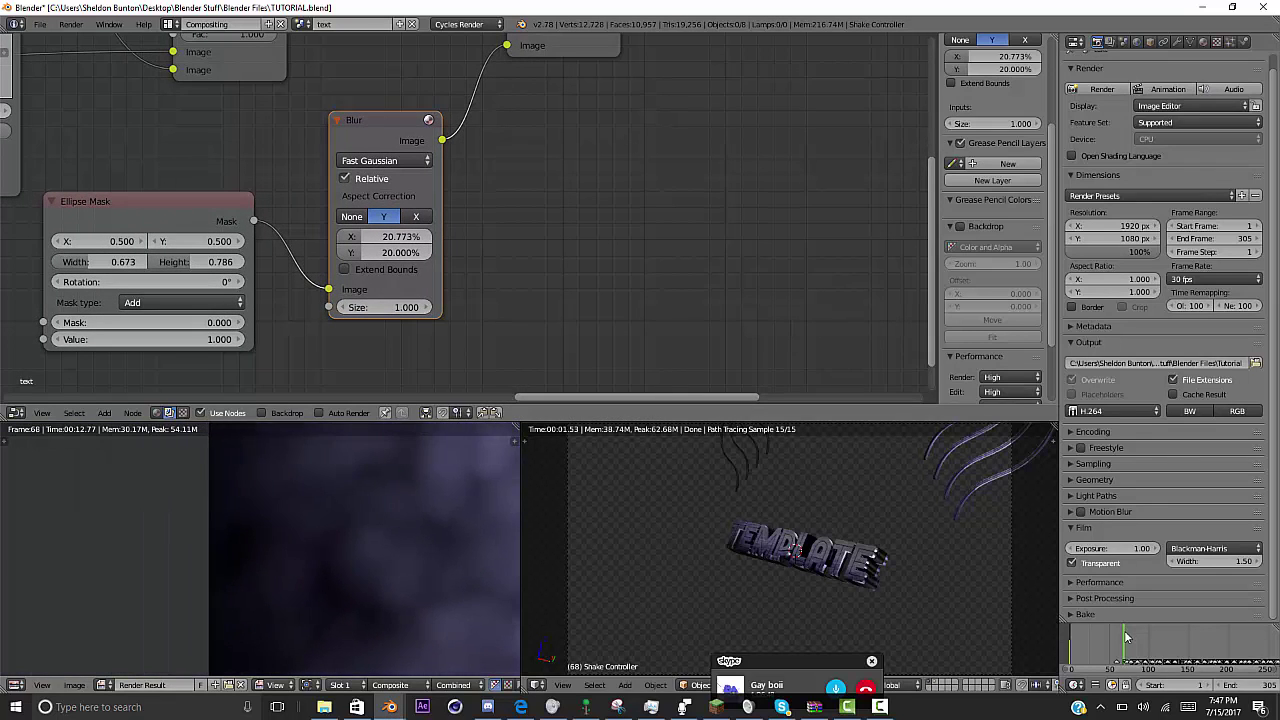
middle_click_drag(450, 250, 638, 198)
left_click(575, 185)
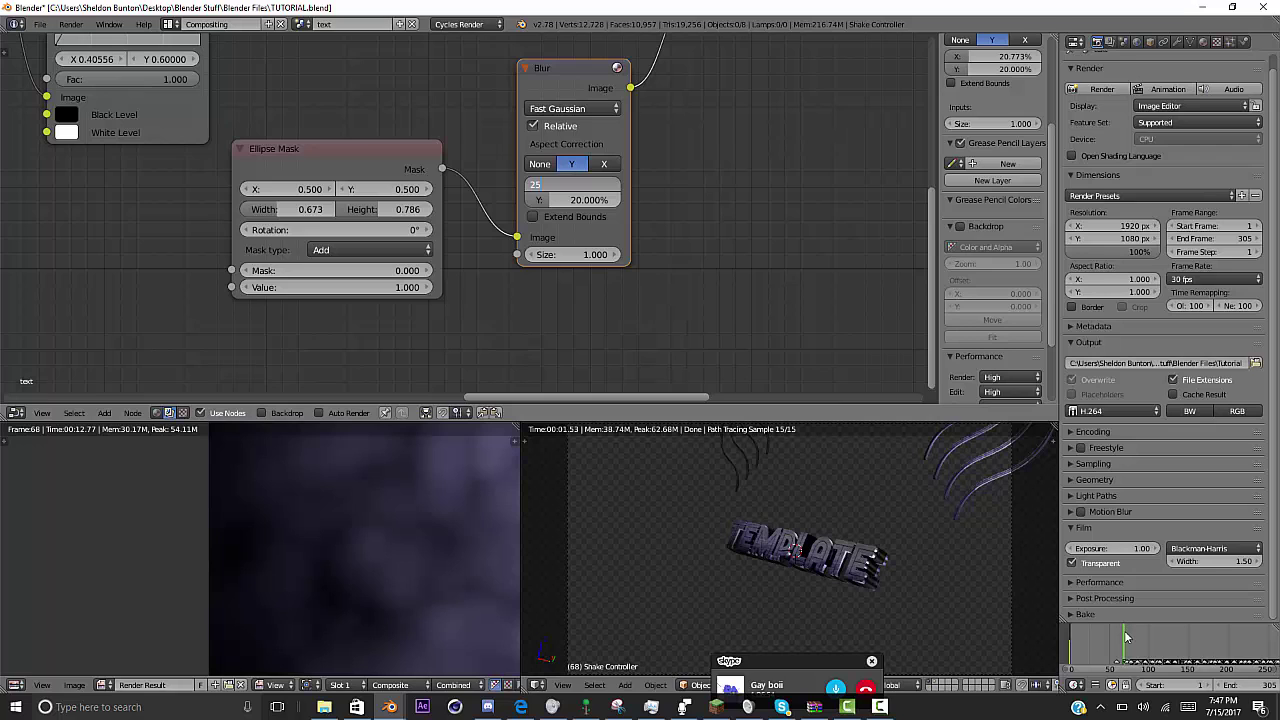
type("25")
key("Return")
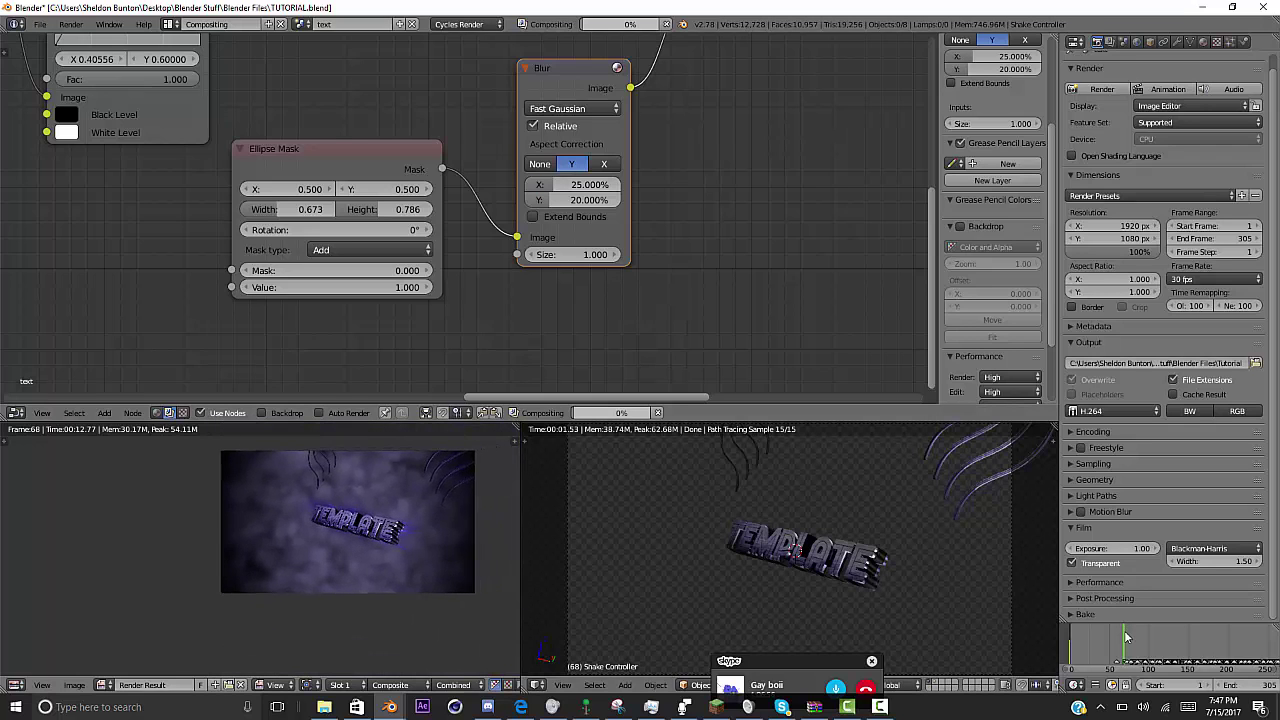
scroll(255, 545, "up", 2)
scroll(260, 540, "down", 3)
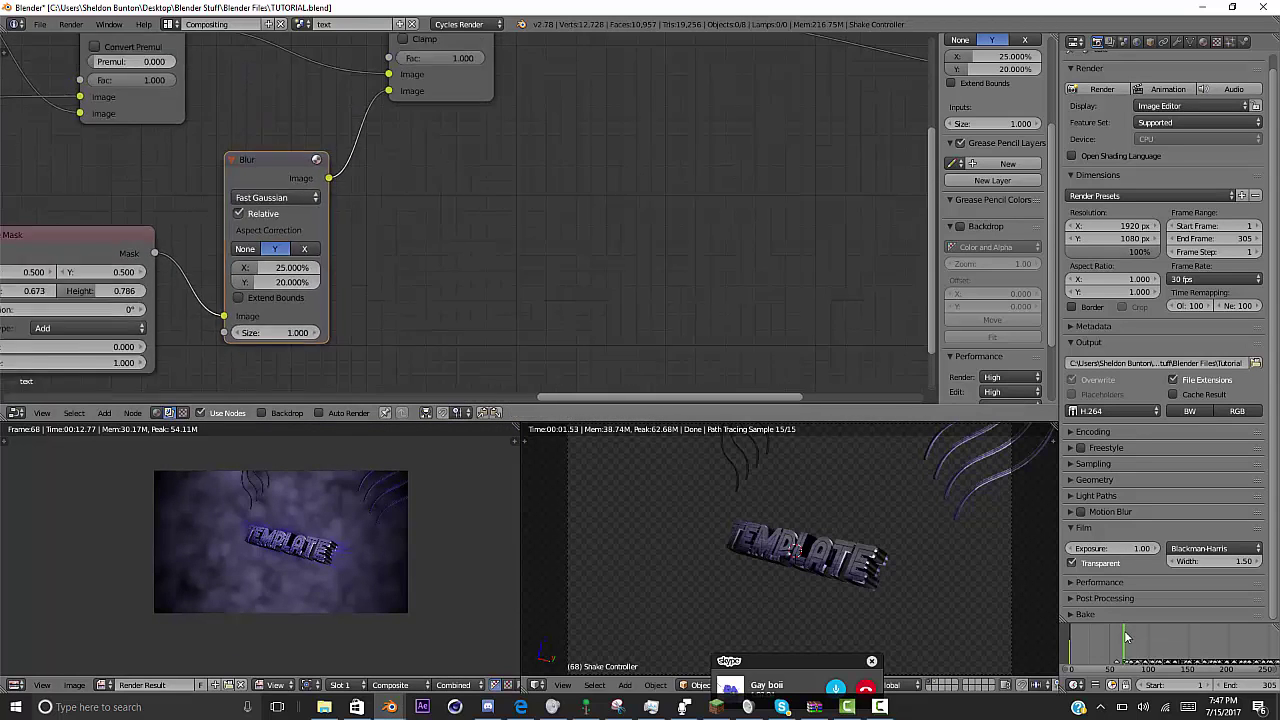
- Insert a copy of the Multiply node after the first one and connect a new Box Mask to its second image input
key("shift+d")
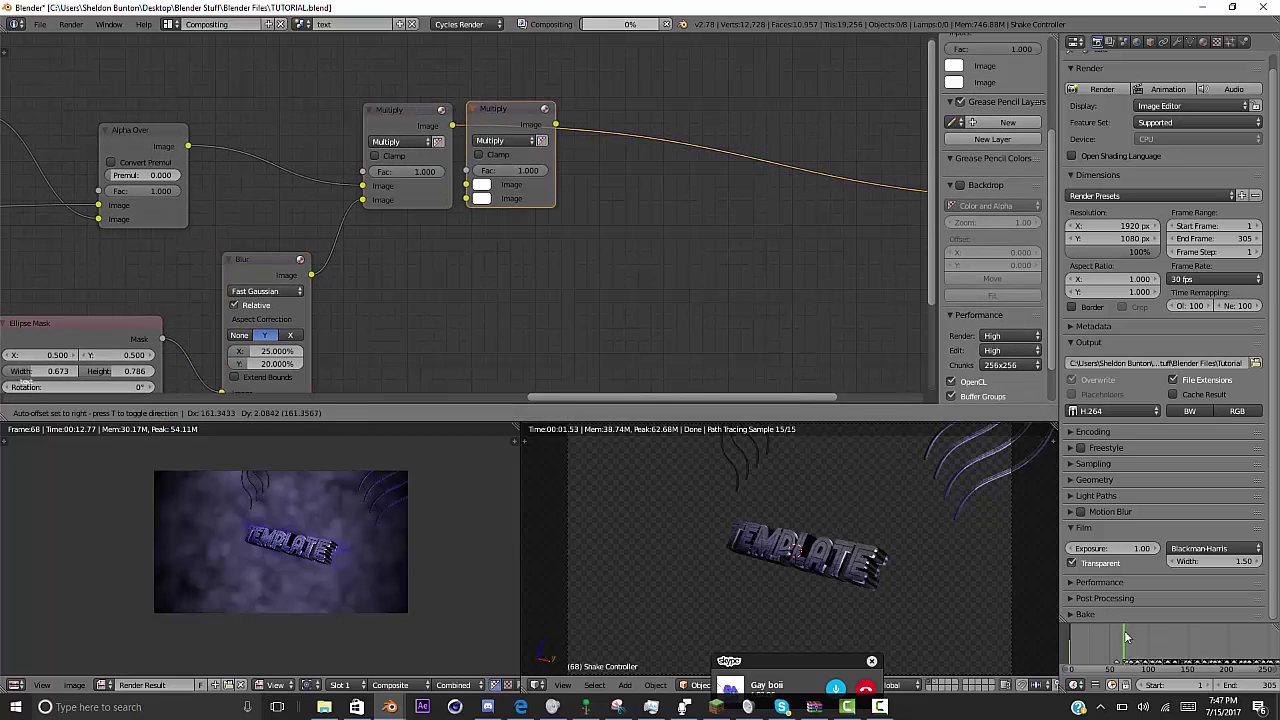
key("shift+a")
type("box")
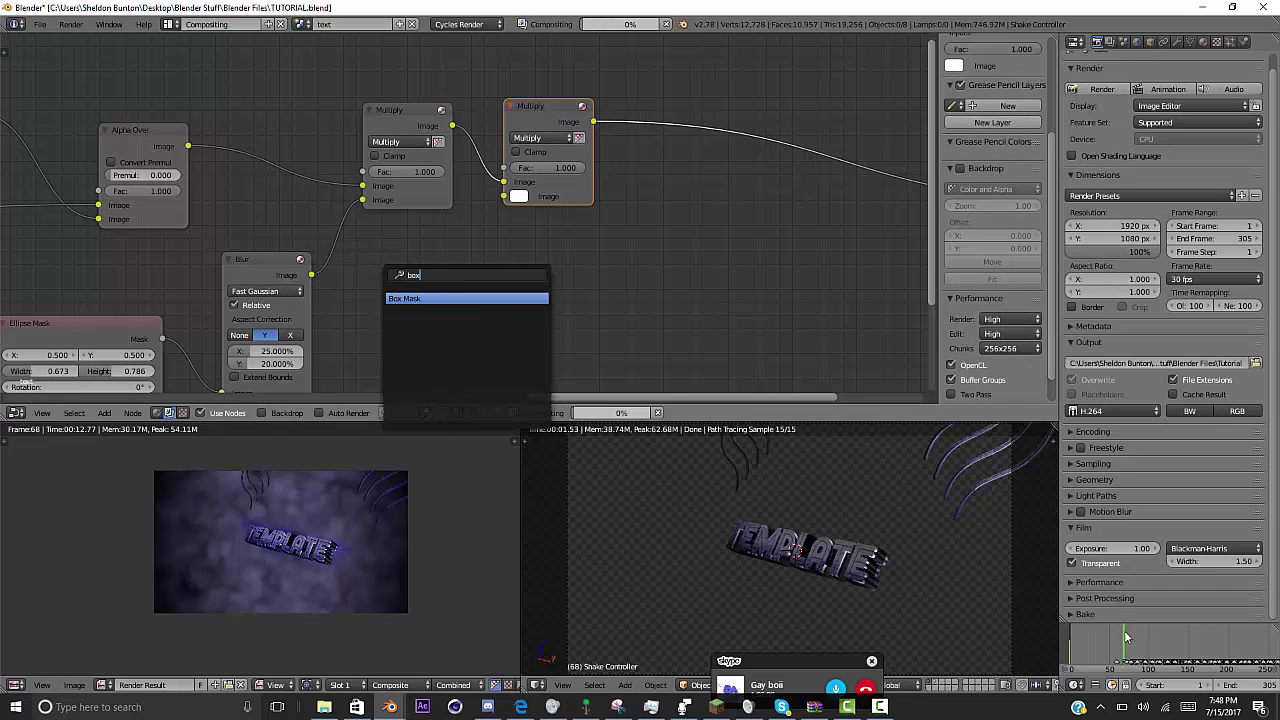
key("Return")
middle_click_drag(500, 250, 355, 205)
left_click_drag(305, 272, 358, 150)
middle_click_drag(358, 150, 403, 106)
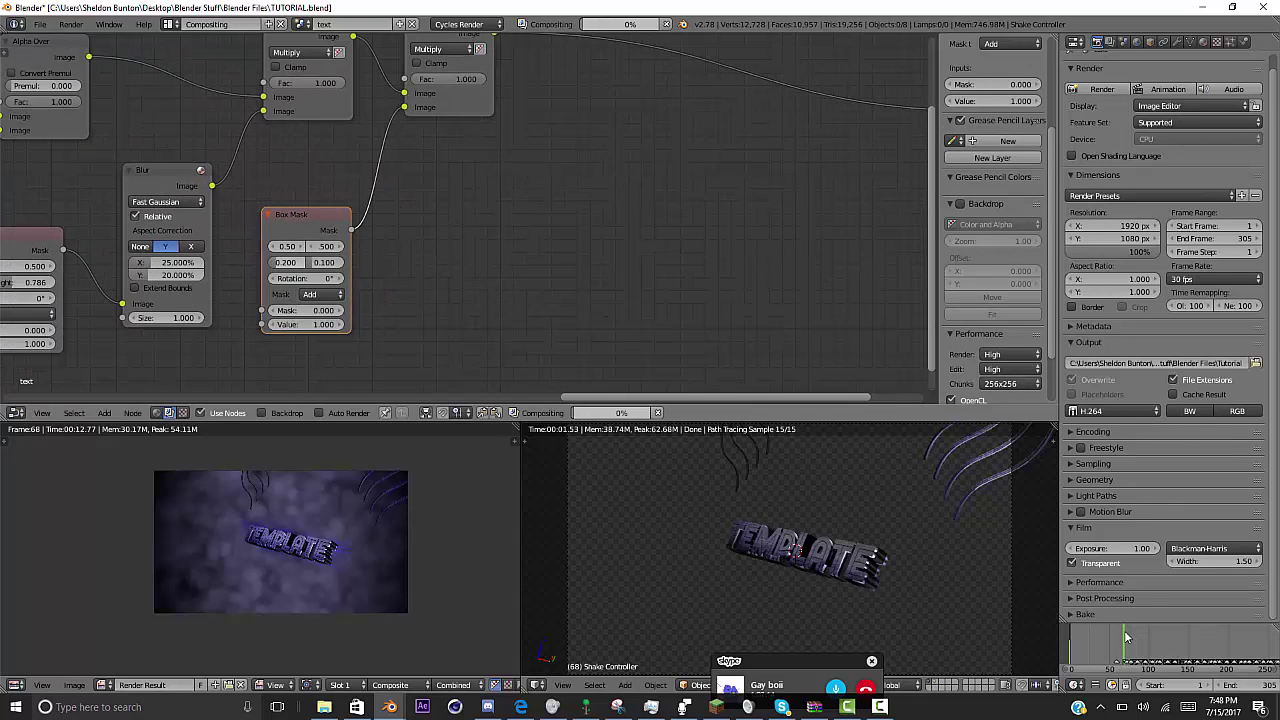
- Set the Box Mask's width to 2 and its height to 0.55
left_click_drag(286, 262, 332, 262)
left_click(324, 262)
type(".55")
key("Return")
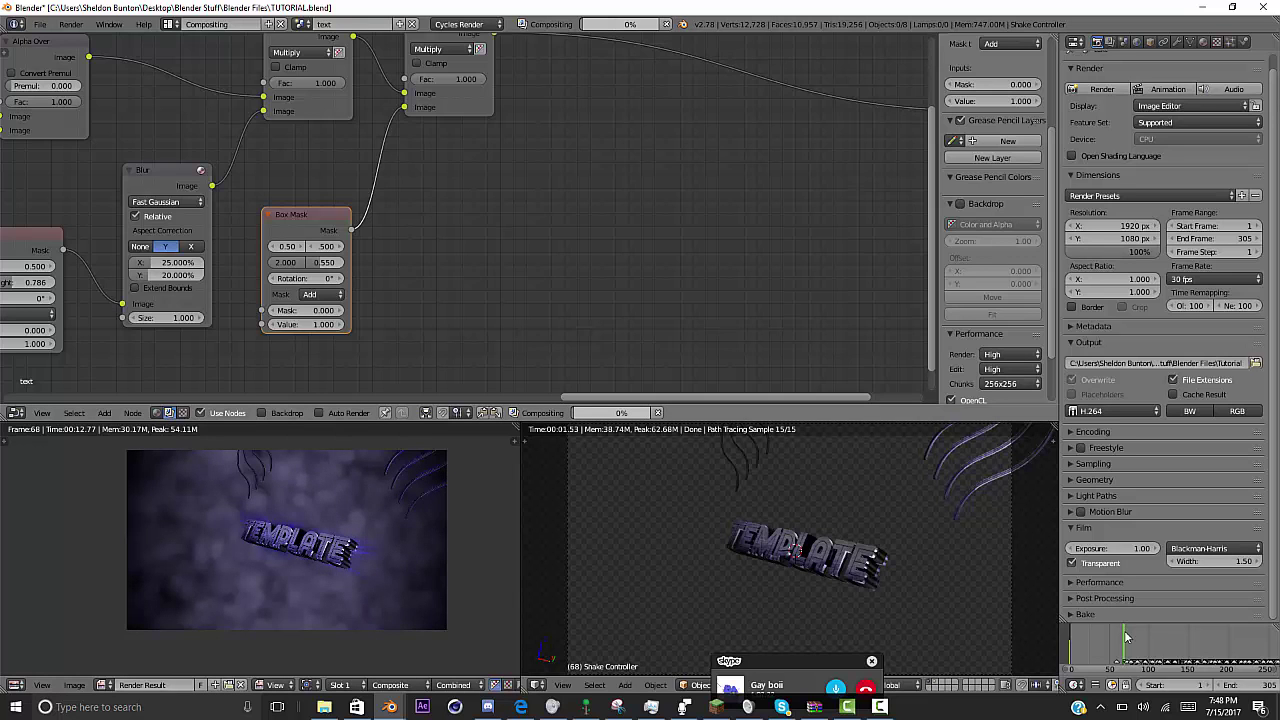
- Reduce the Box Mask's height to 0.4 to create black letterbox bars
mouse_move(600, 250)
middle_mouse_down()
mouse_move(545, 295)
mouse_move(667, 285)
middle_mouse_up()
scroll(480, 210, "down", 1)
scroll(667, 285, "down", 1)
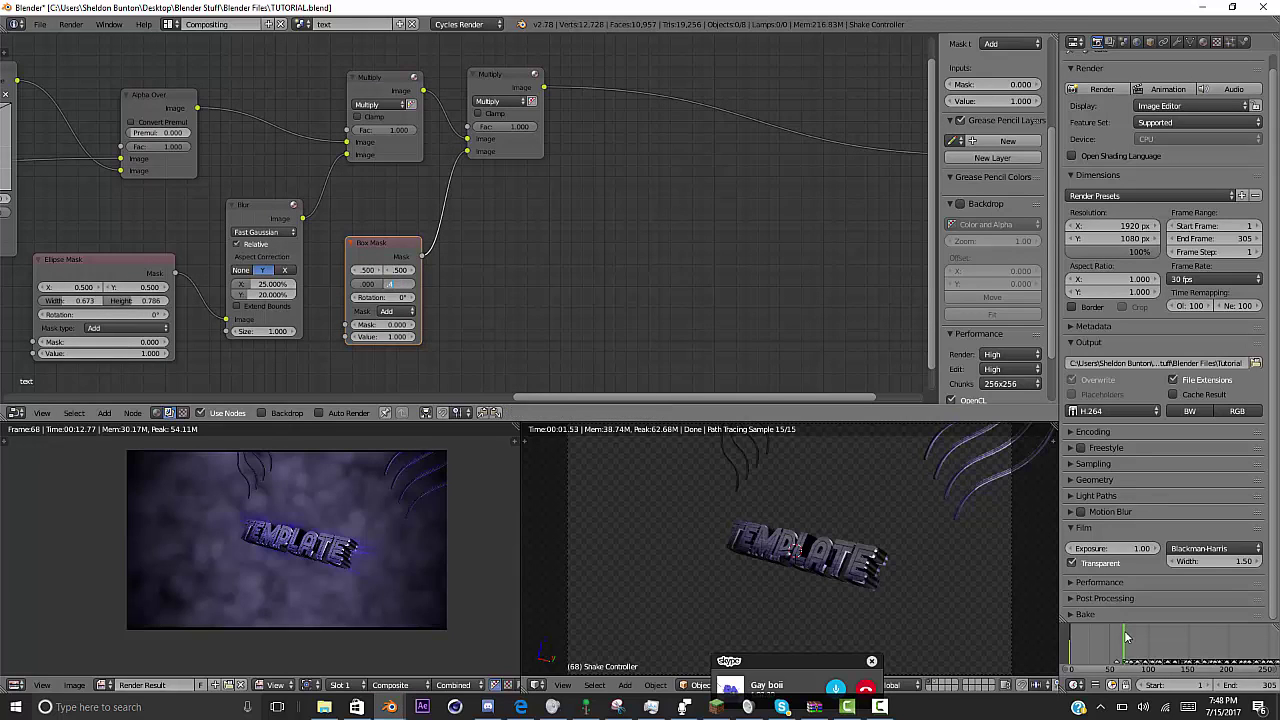
key("Return")
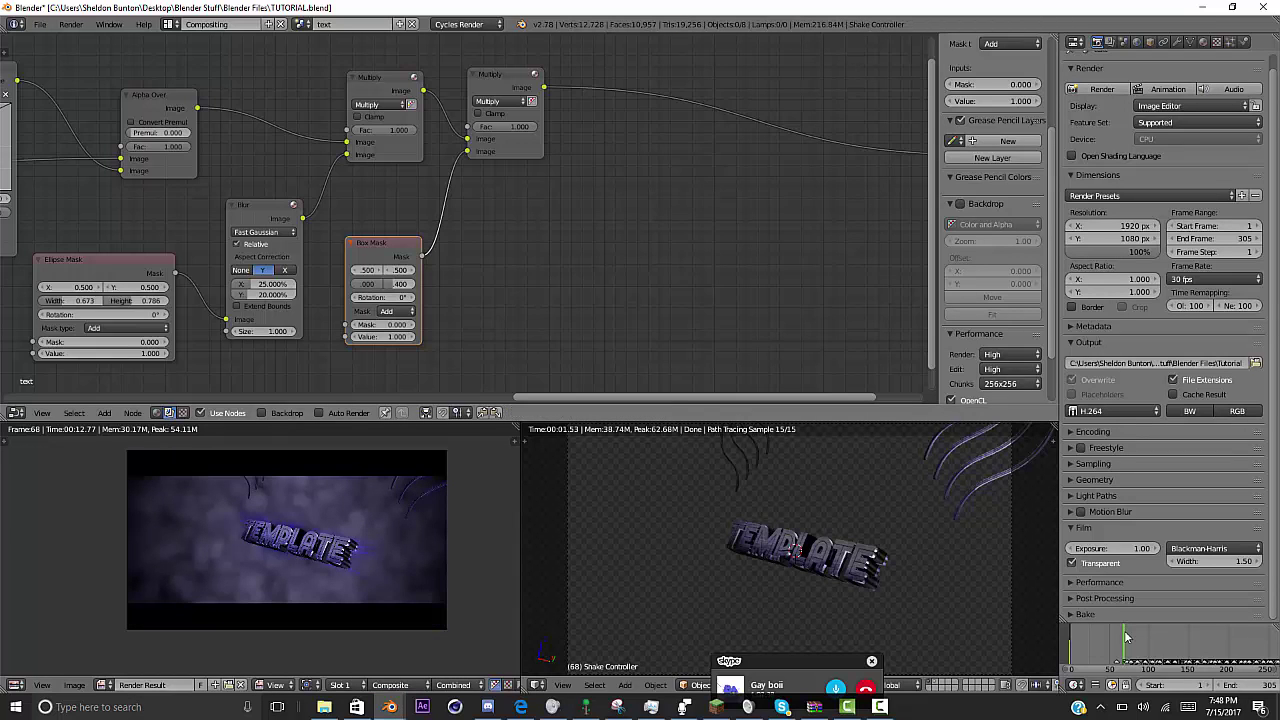
- Insert an Alpha Over node before Composite, feed the second Multiply into its lower image input, and make its other image colour black
middle_click_drag(620, 240, 335, 295)
key("shift+a")
mouse_move(391, 271)
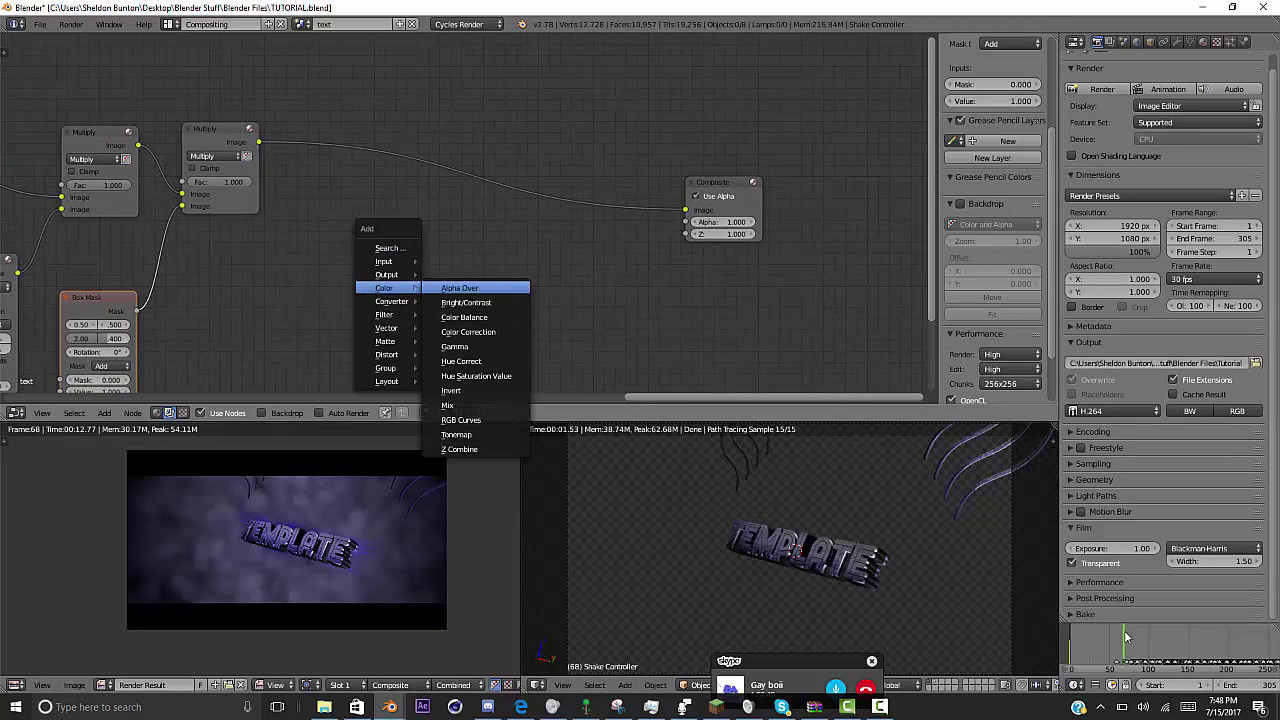
left_click(480, 286)
left_click(460, 158)
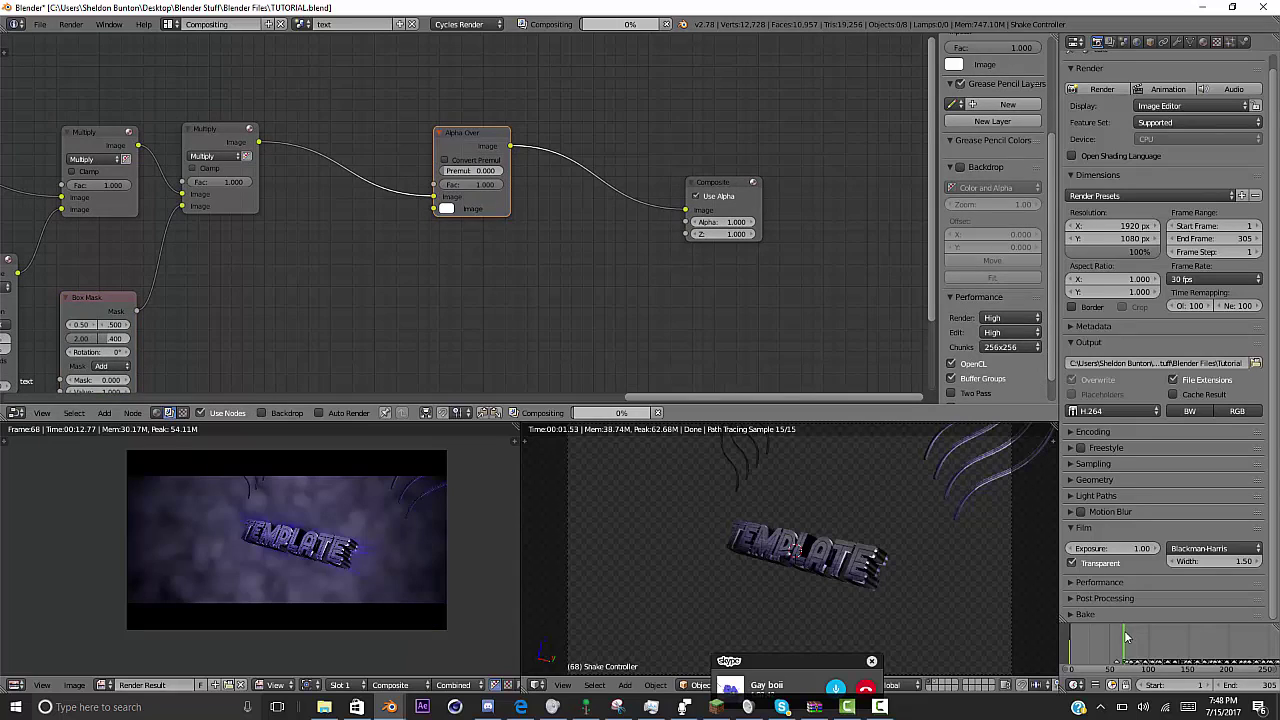
left_click_drag(439, 198, 438, 220)
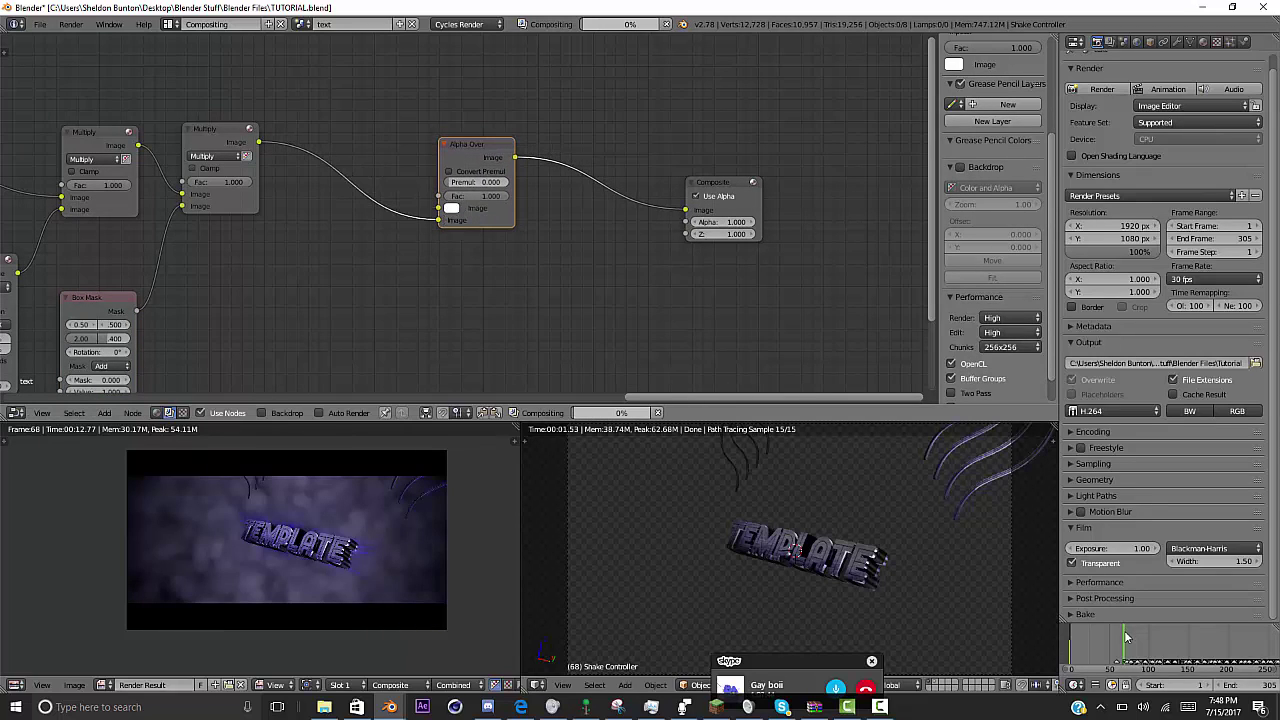
left_click(451, 208)
left_click_drag(538, 52, 538, 130)
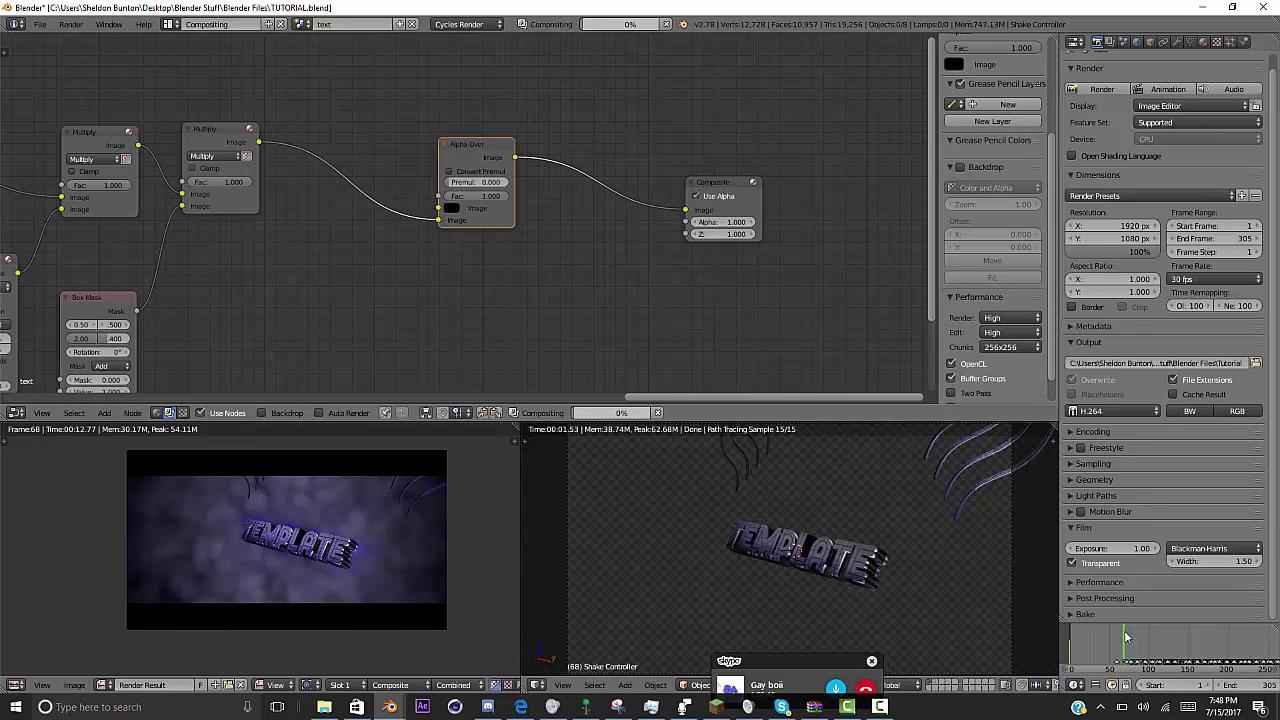
- Keyframe the final Alpha Over's Fac for a fade-in, with 1 at frame 59 and 0 at frame 3
key("Down")
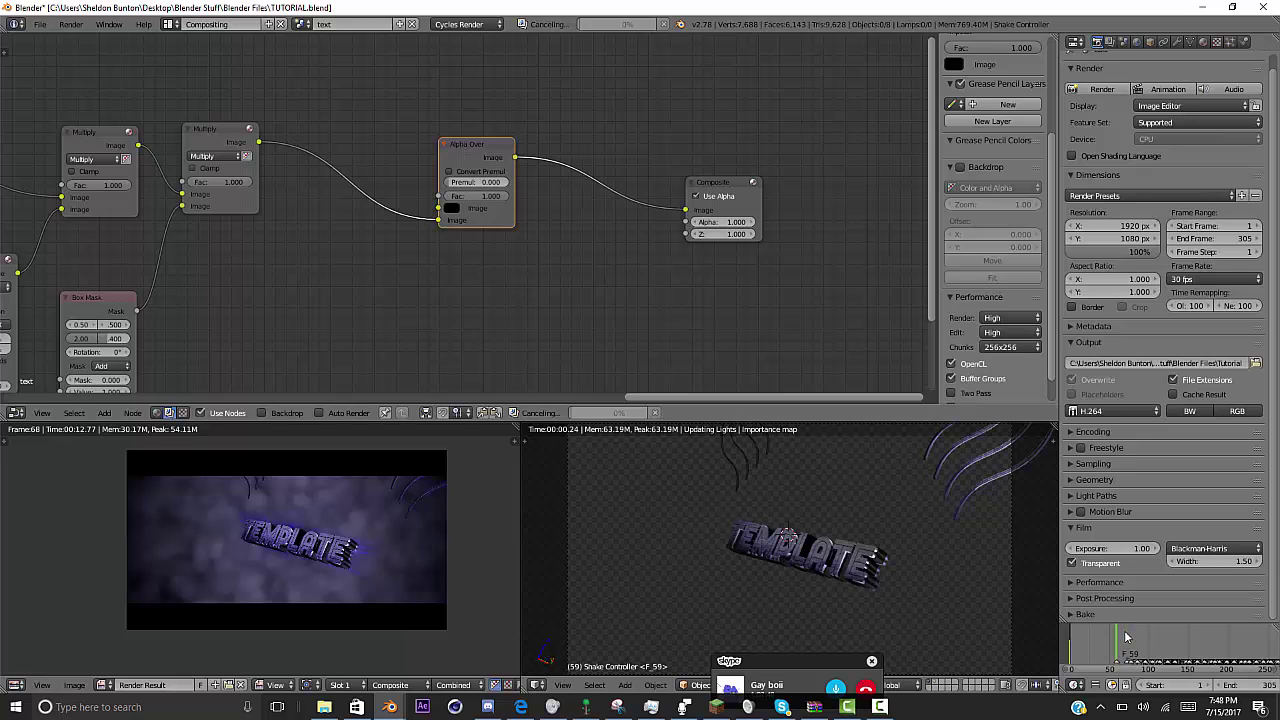
scroll(1125, 637, "down", 4)
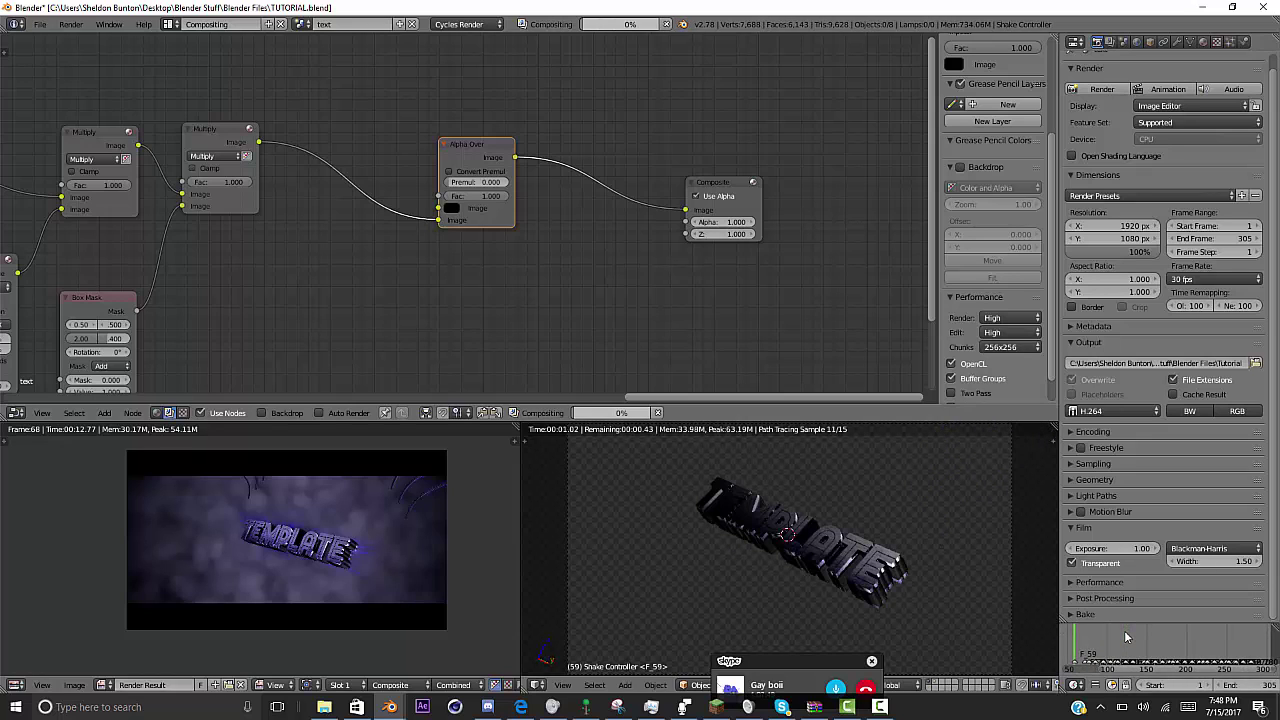
scroll(1125, 637, "down", 1)
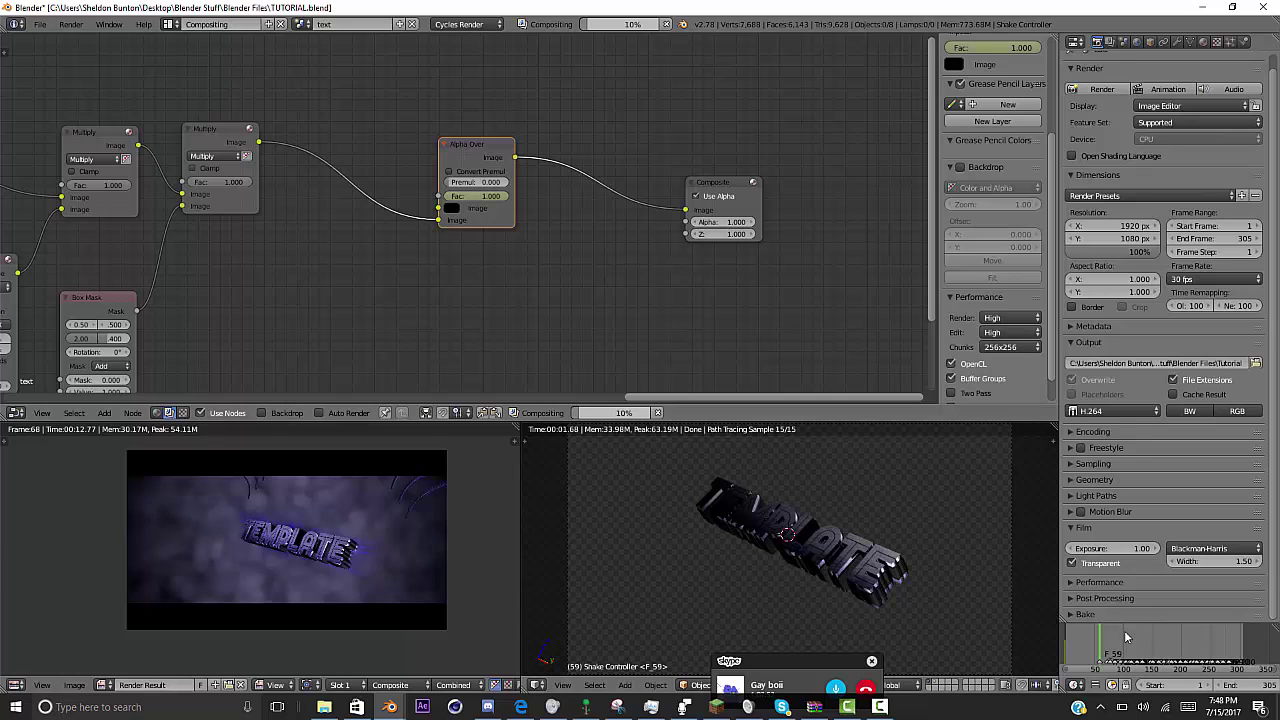
key("shift+Left")
key("Right")
key("Right")
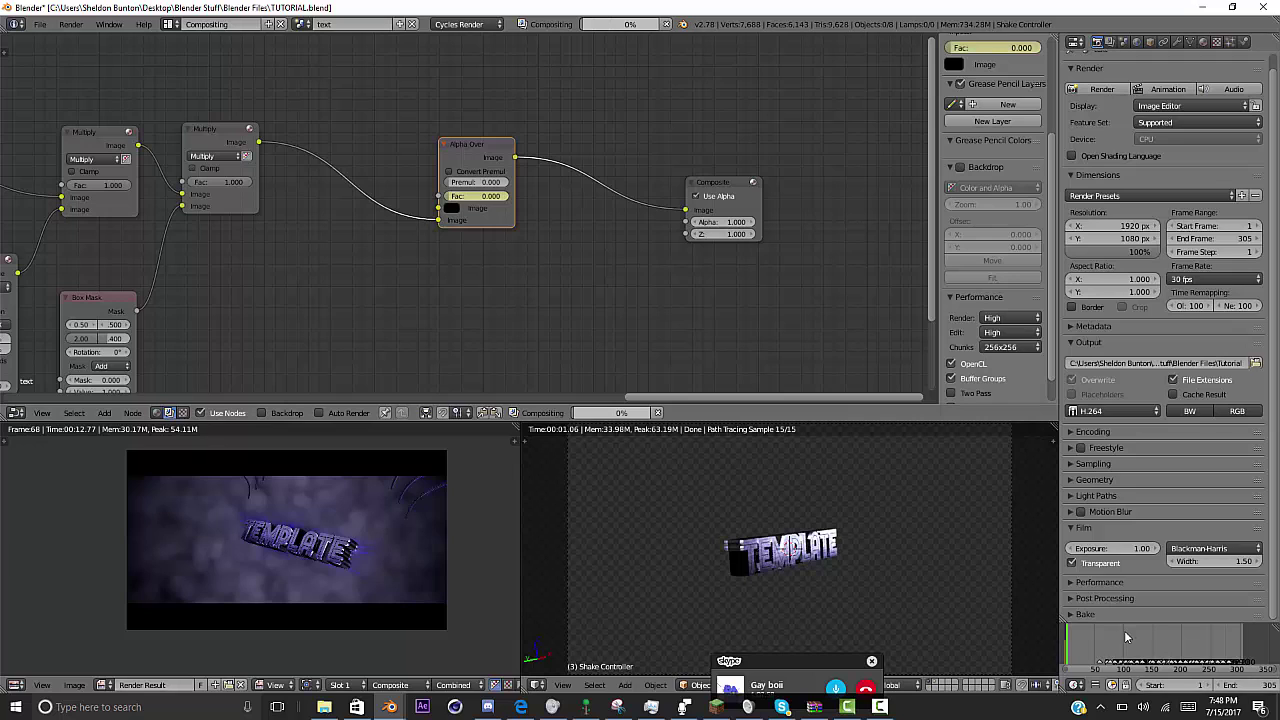
- Keyframe the final Alpha Over's Fac for a fade-out from 1 around frame 284 to 0 at frame 312
key("Up")
key("Up")
key("Up")
key("Up")
key("Up")
key("Up")
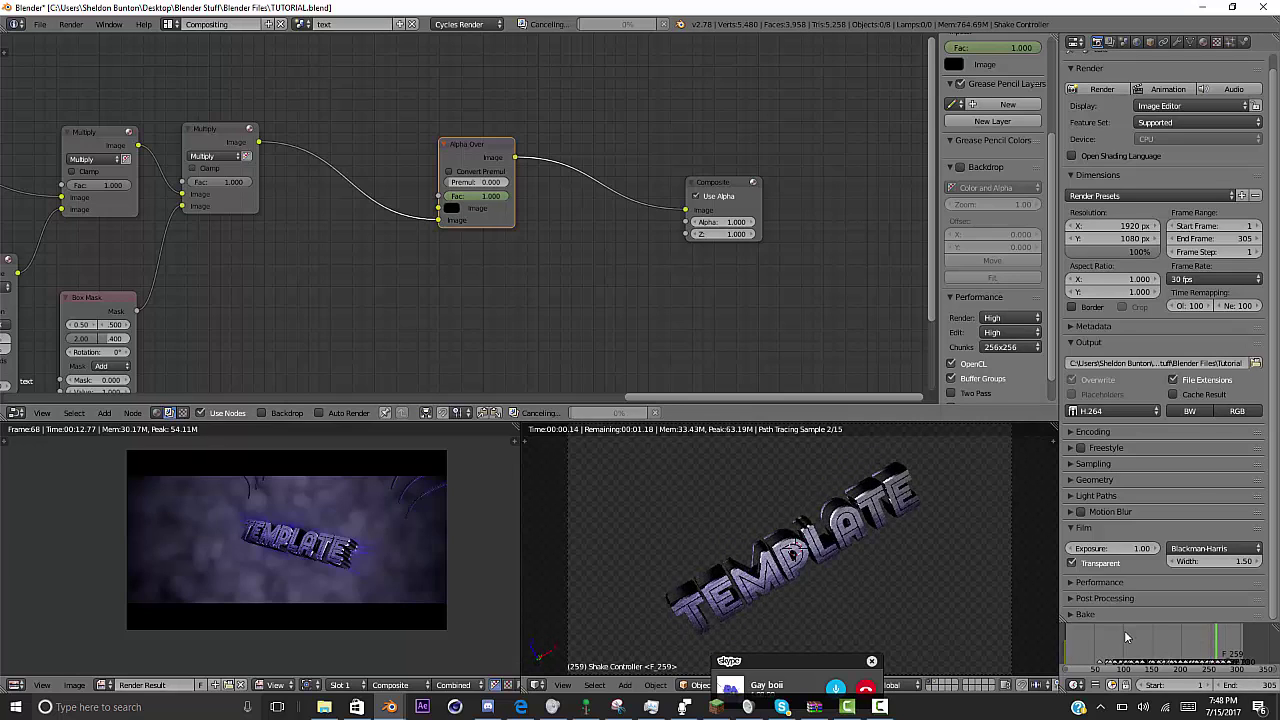
key("Up")
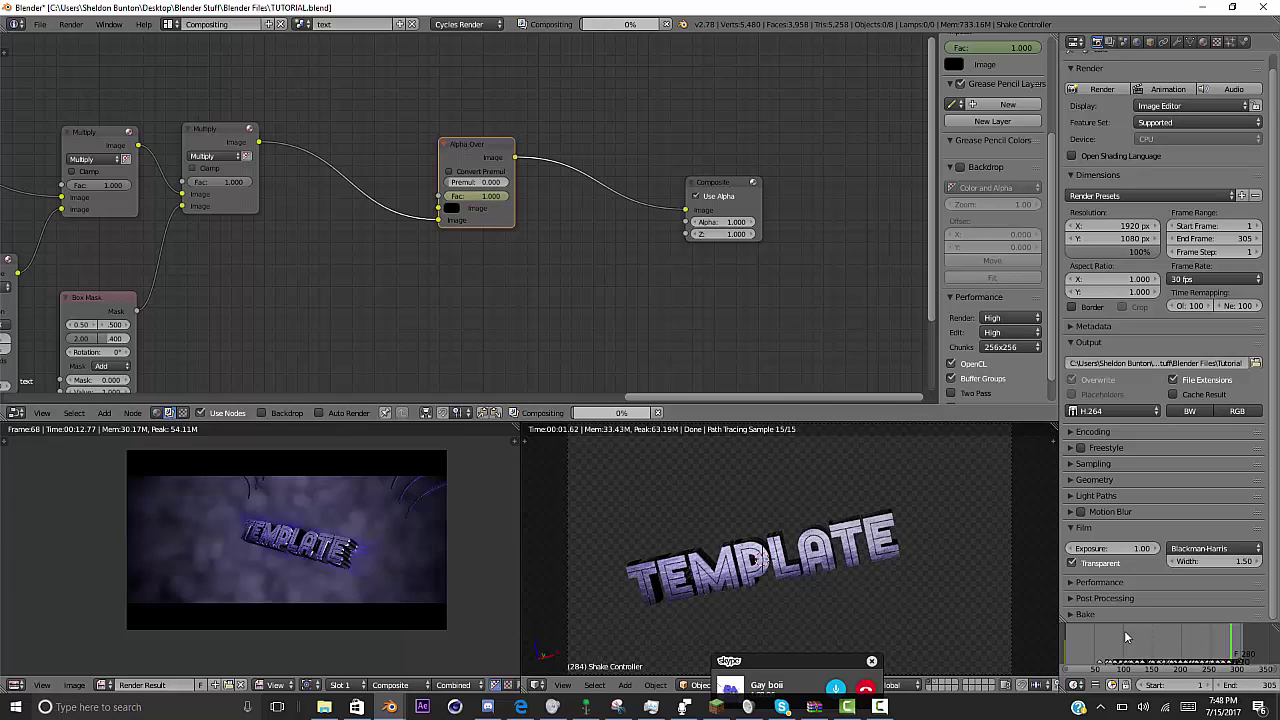
scroll(1124, 630, "up", 1)
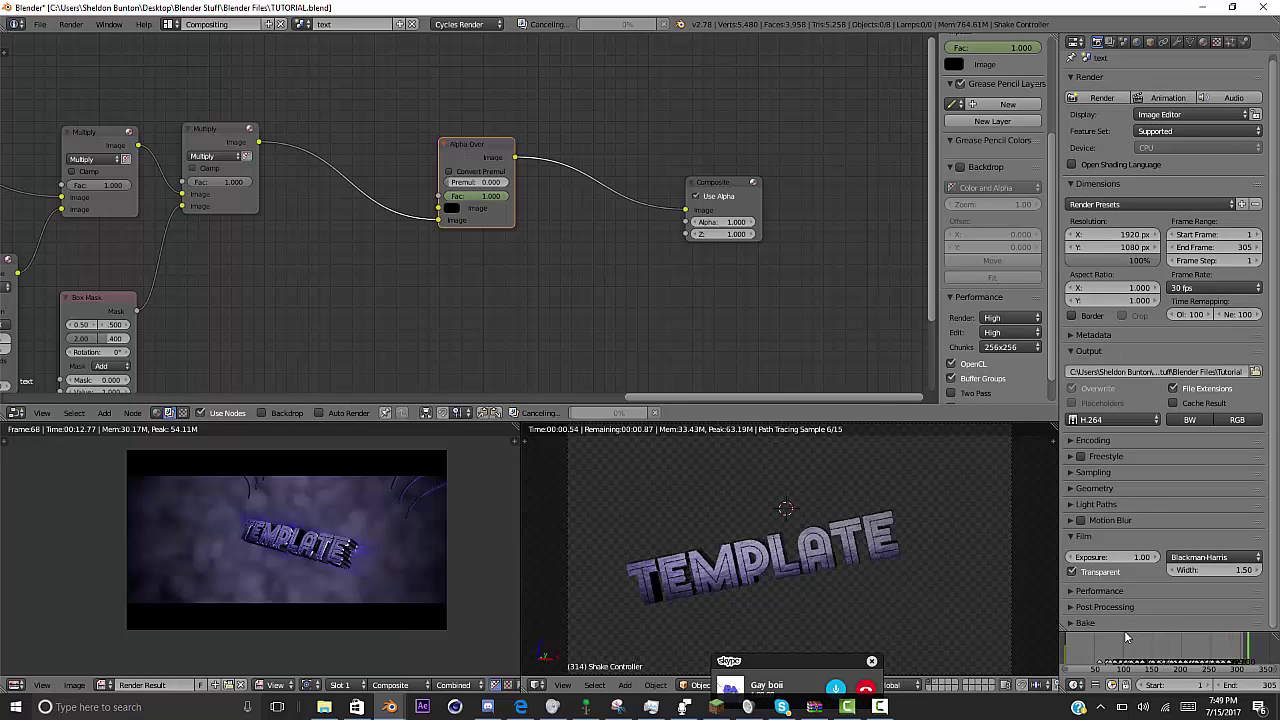
key("Up")
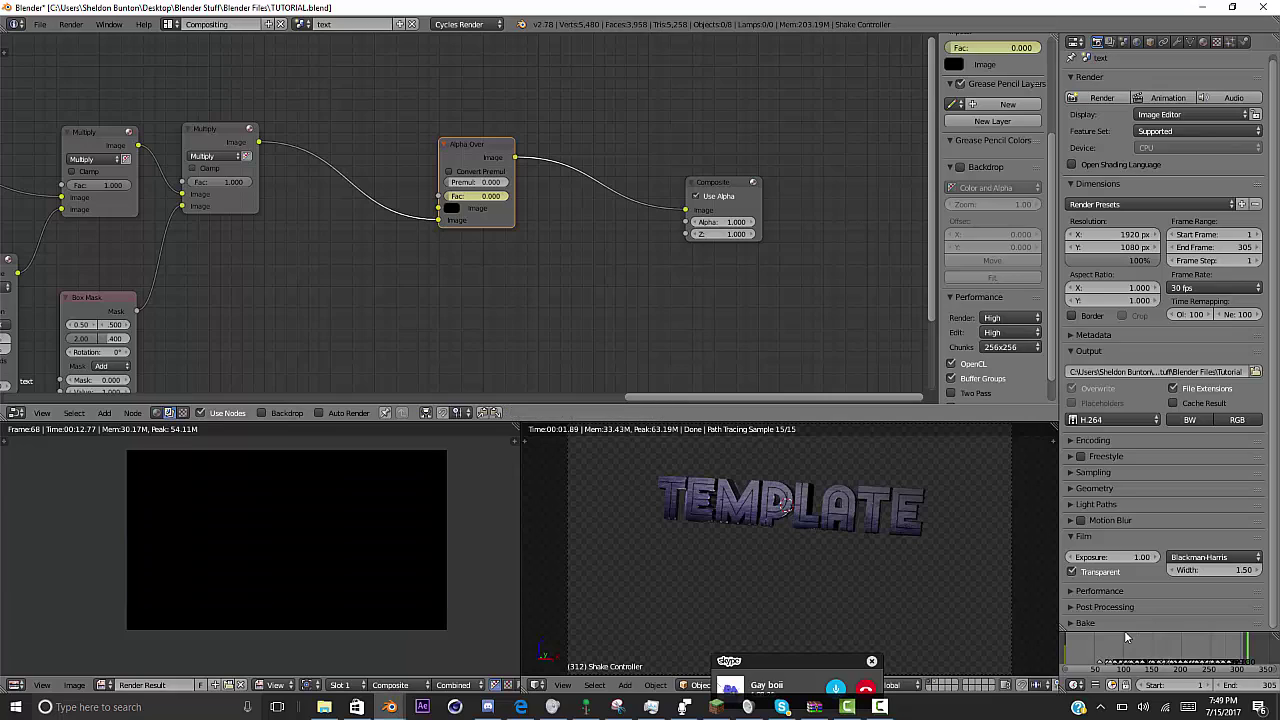
- Review the compositing node chain from the glow nodes through to the Composite output
scroll(464, 217, "down", 6)
middle_click_drag(464, 217, 847, 164)
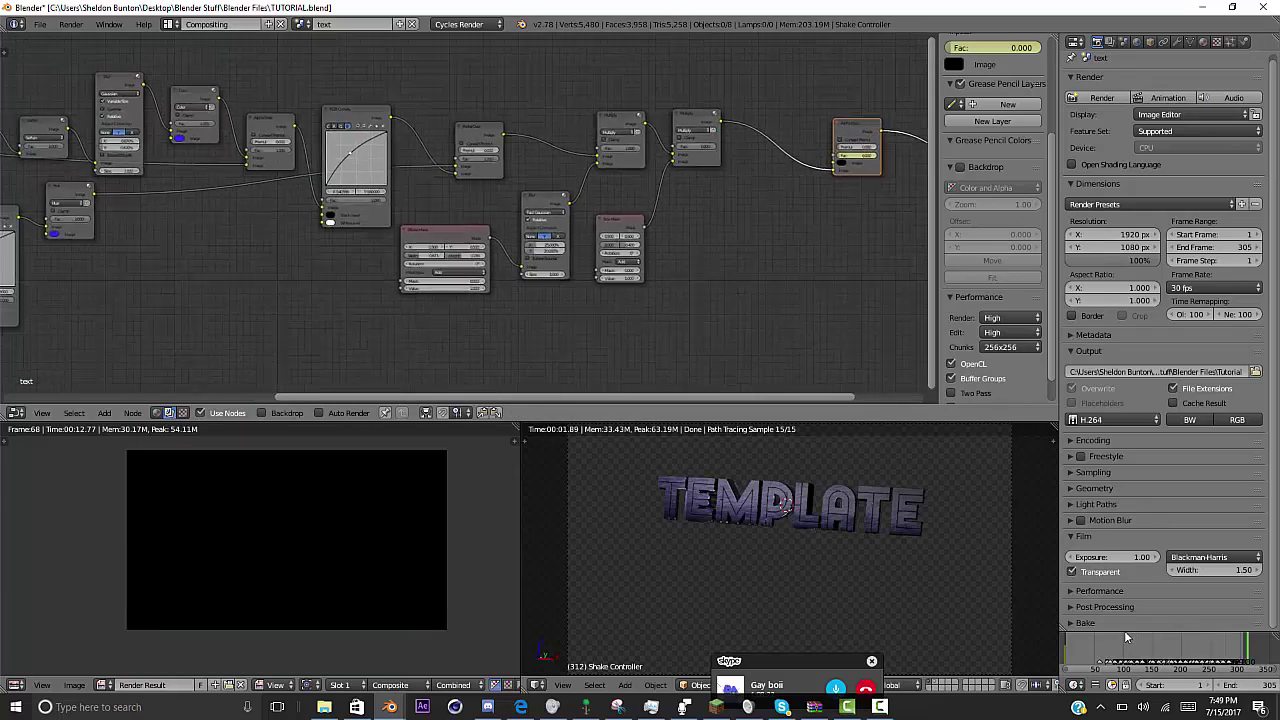
scroll(464, 217, "down", 6)
middle_click_drag(464, 217, 248, 180)
scroll(464, 217, "up", 8)
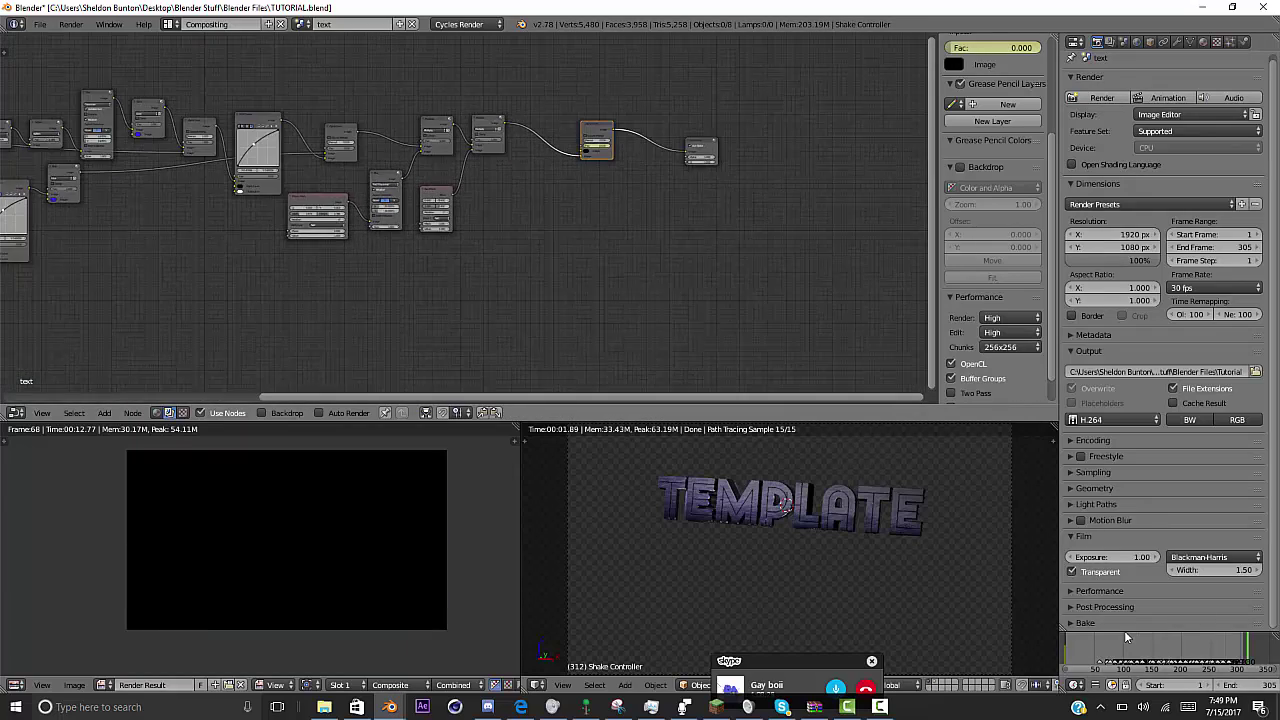
middle_click_drag(464, 217, 374, 251)
scroll(464, 217, "down", 1)
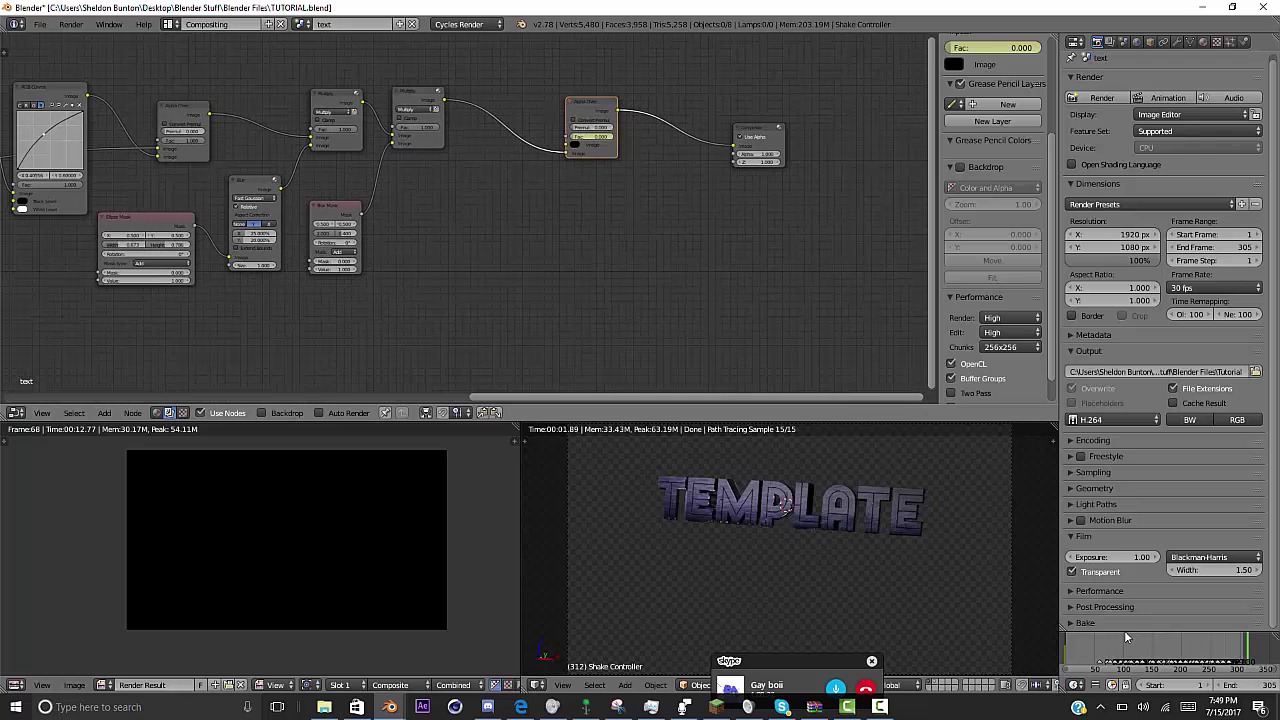